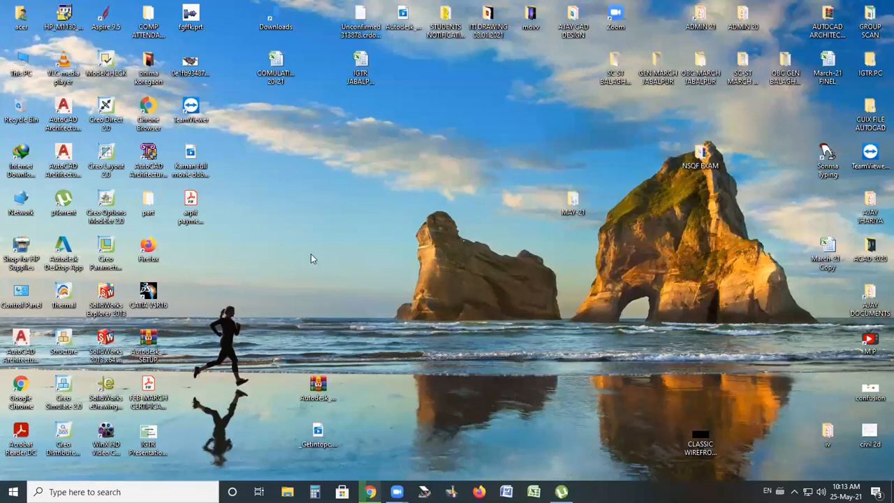
Launch AutoCAD Architecture 2020 from its desktop shortcut and start a new drawing
right_click(69, 168)
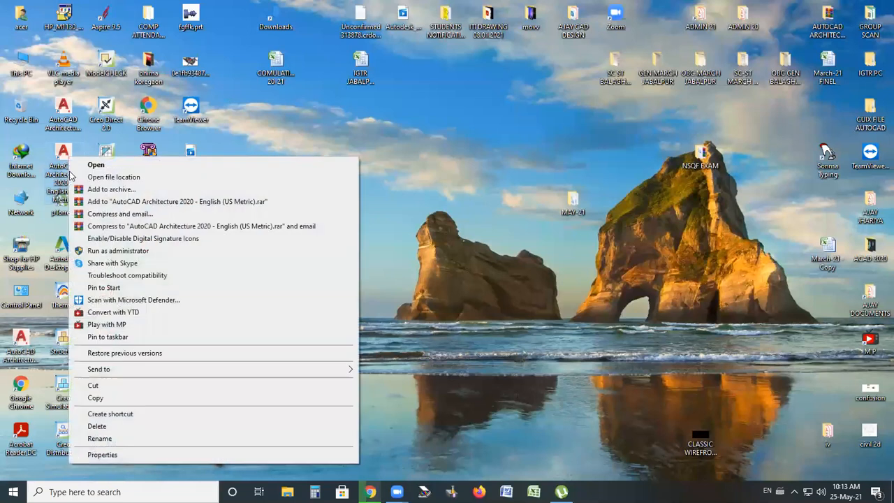
left_click(94, 165)
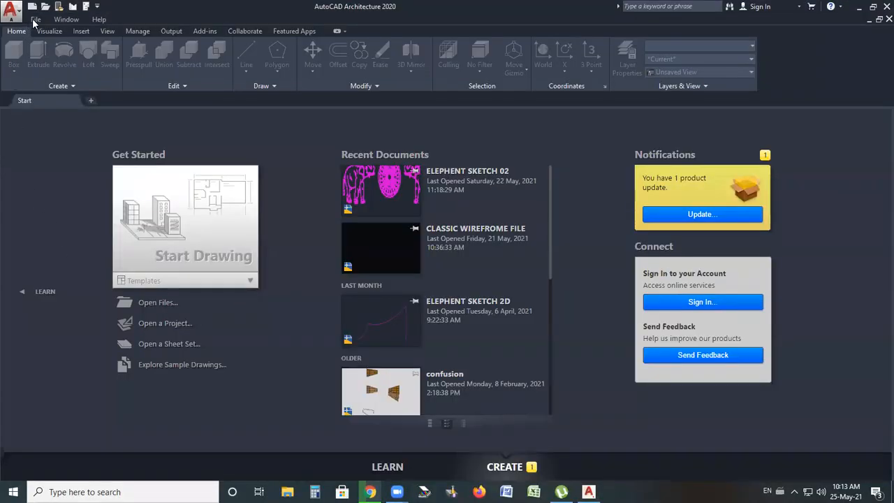
left_click(35, 20)
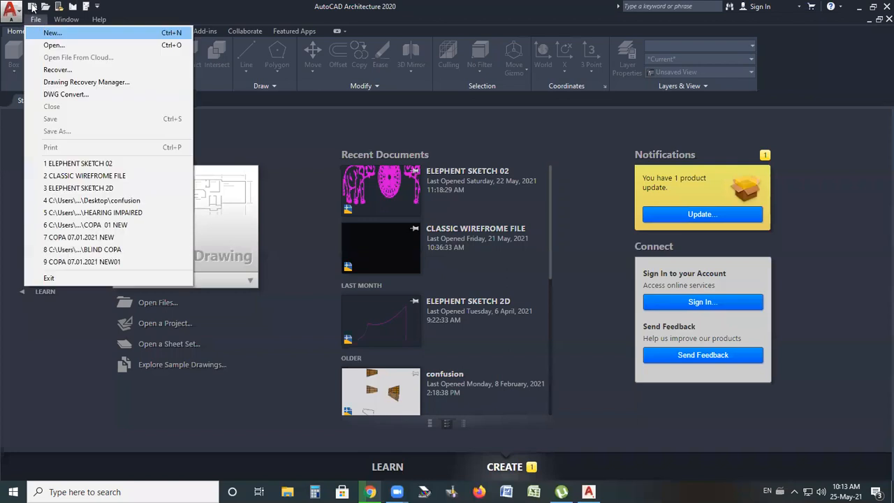
left_click(35, 20)
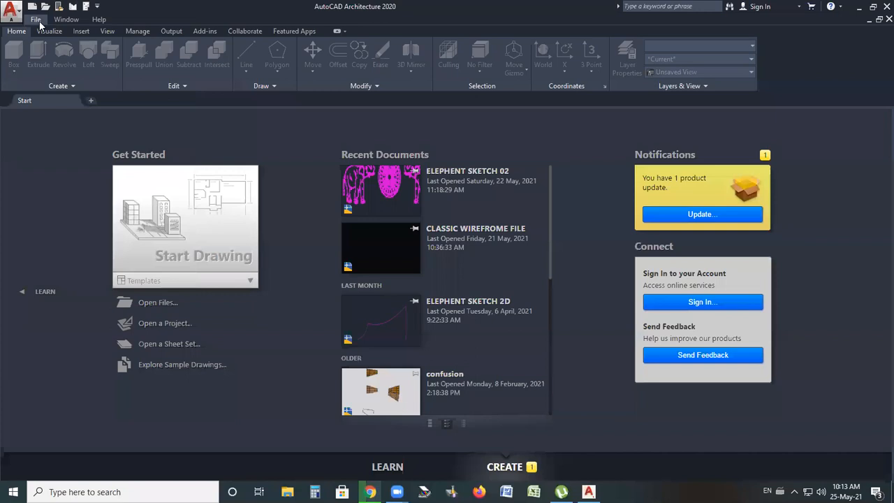
left_click(19, 17)
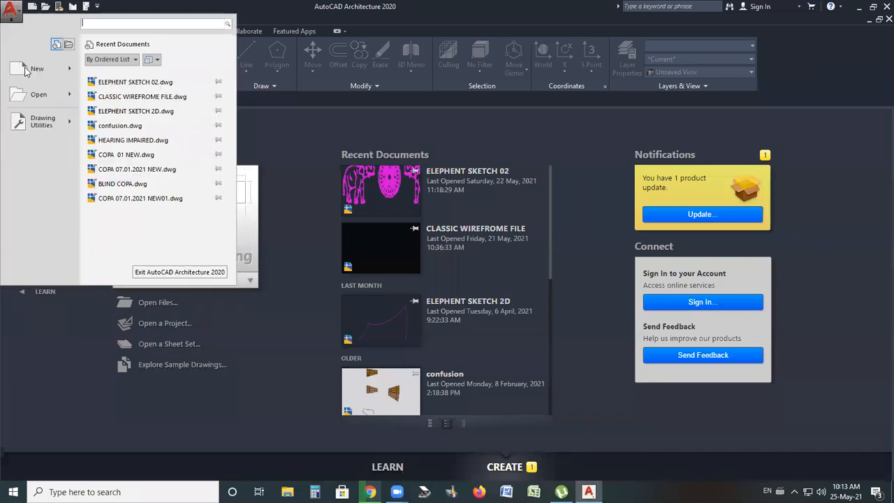
mouse_move(29, 56)
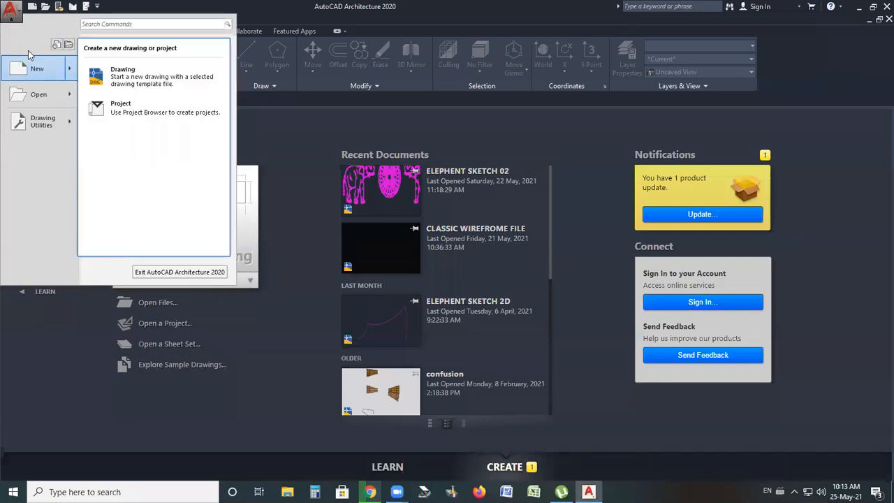
left_click(32, 8)
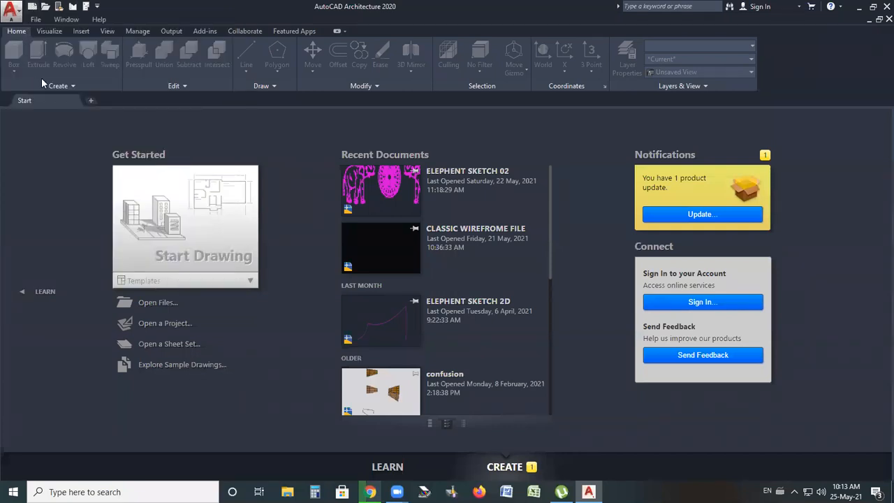
left_click(45, 7)
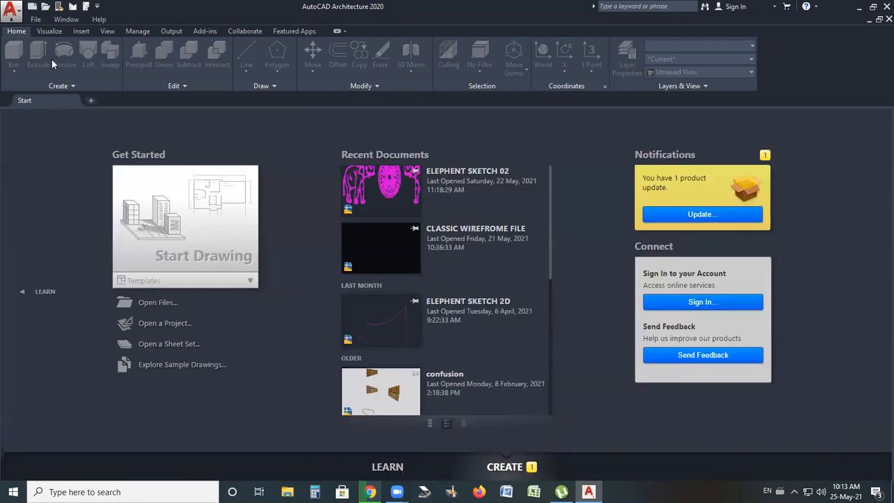
left_click(37, 20)
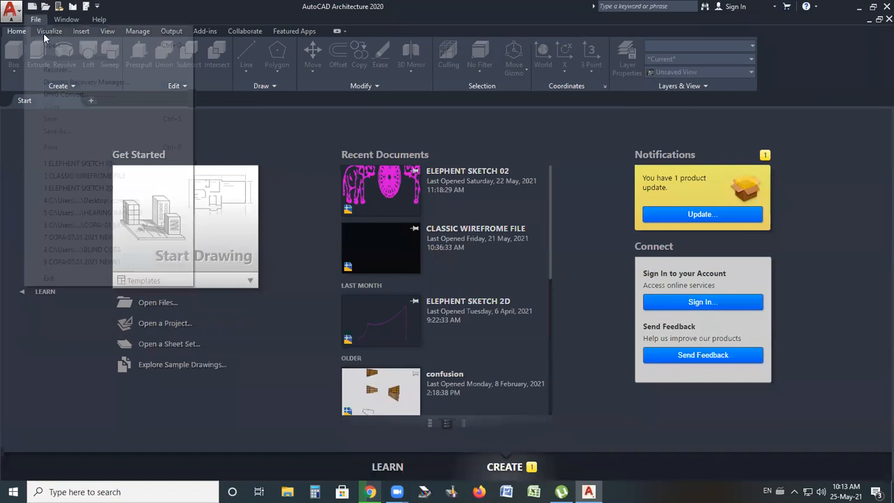
left_click(58, 35)
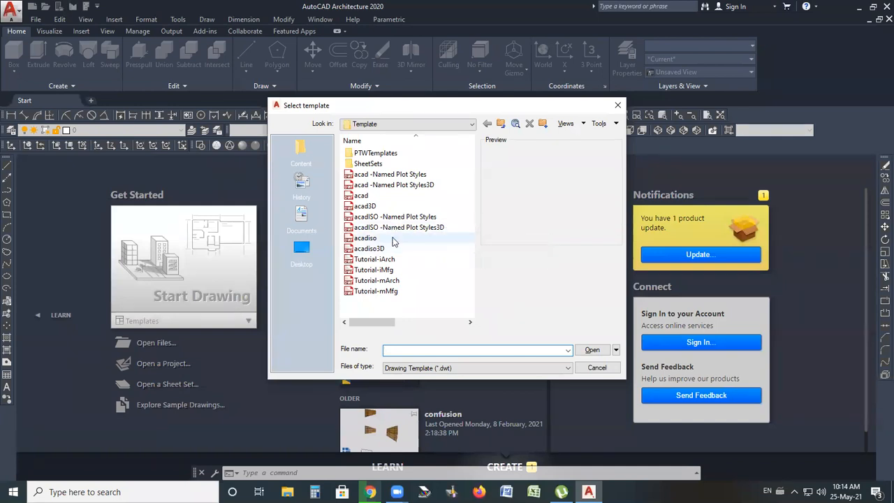
Preview the available drawing templates and create a new drawing with no template using metric units
left_click(363, 176)
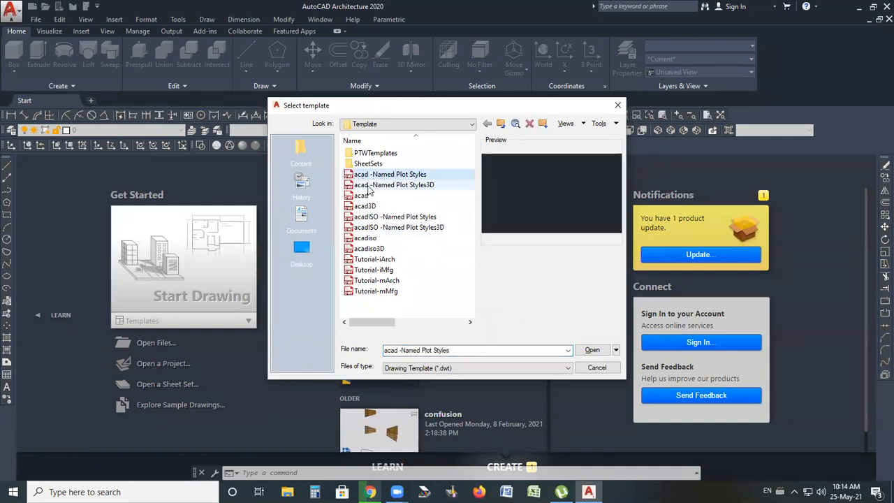
left_click(367, 185)
left_click(365, 197)
left_click(364, 207)
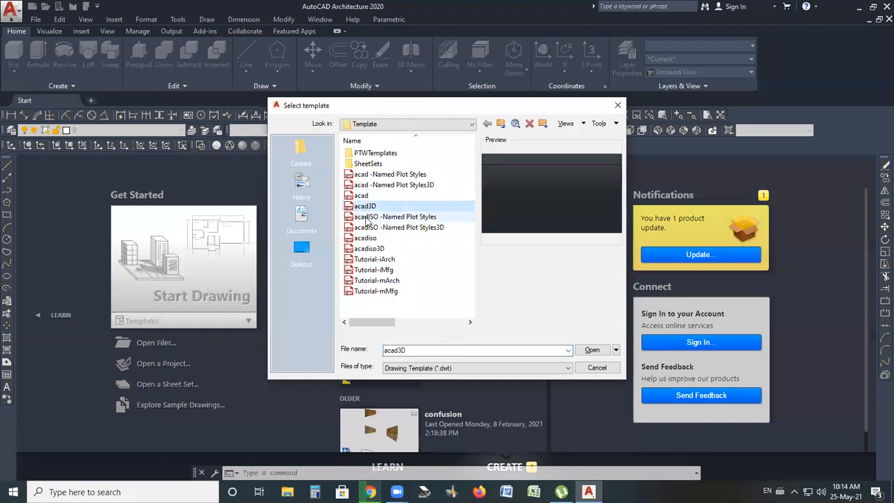
left_click(367, 217)
left_click(369, 228)
left_click(368, 238)
left_click(369, 248)
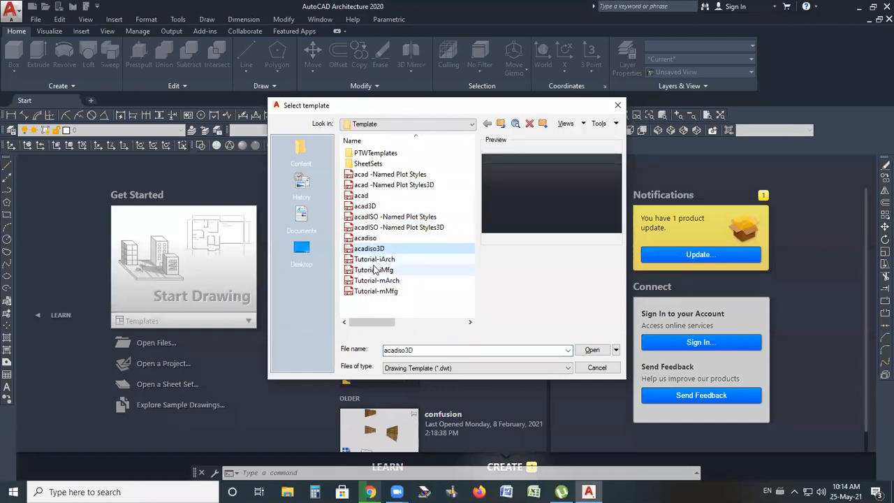
left_click(373, 270)
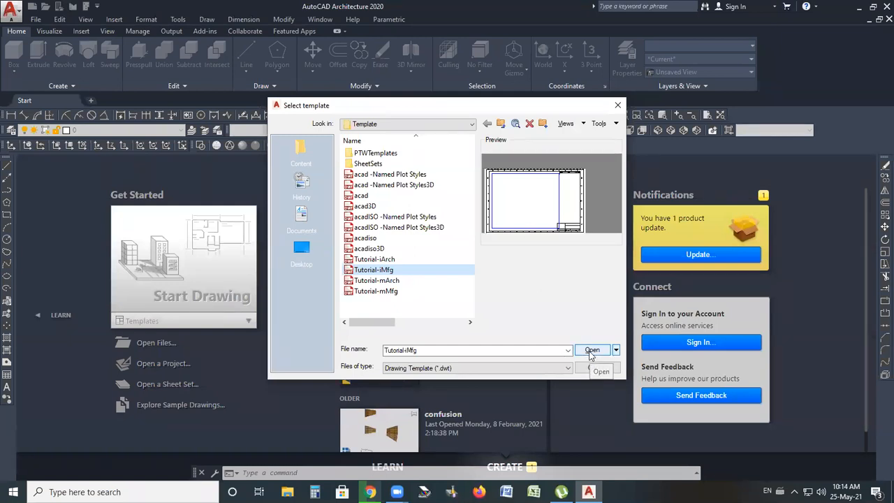
left_click(616, 350)
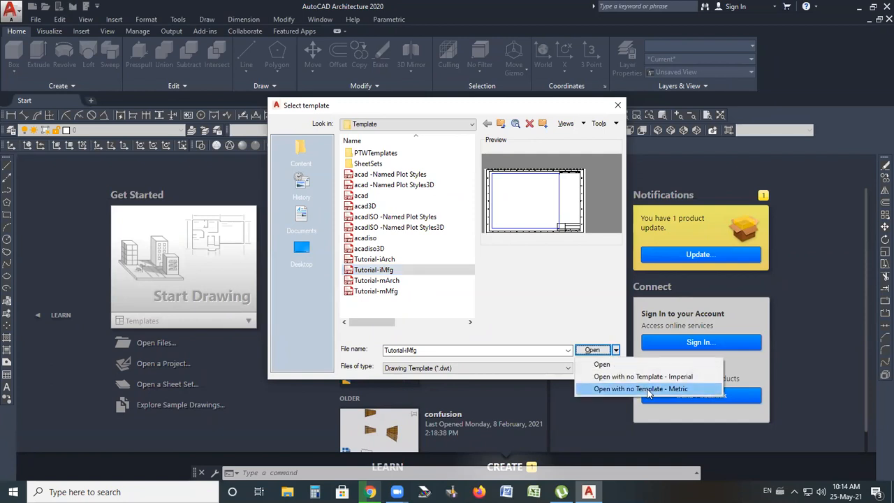
left_click(664, 394)
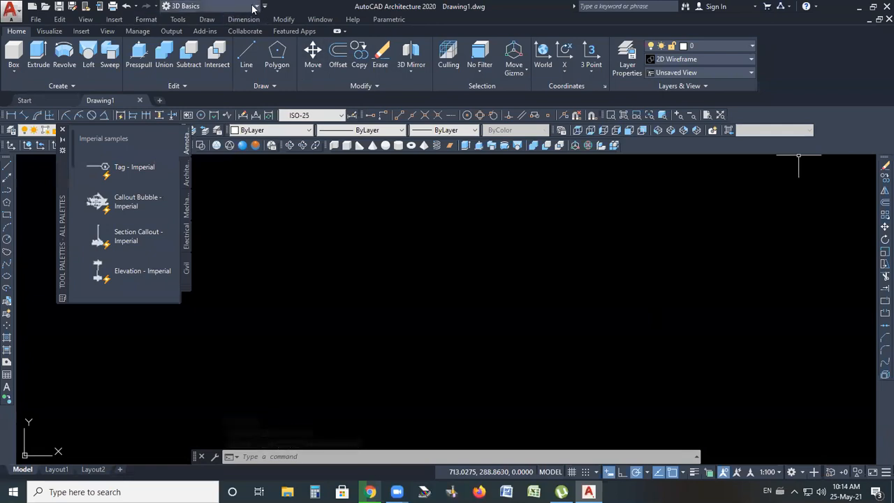
Switch the workspace to 3D Modeling
left_click(204, 7)
left_click(203, 44)
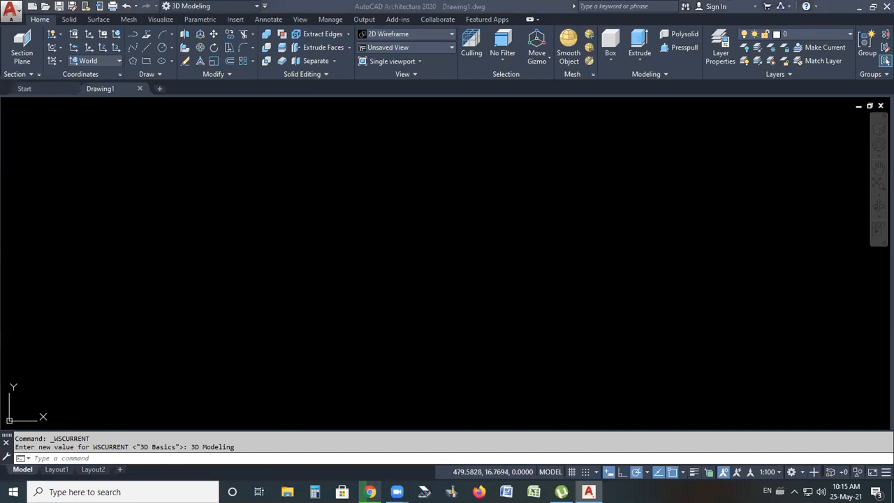
left_click(548, 318)
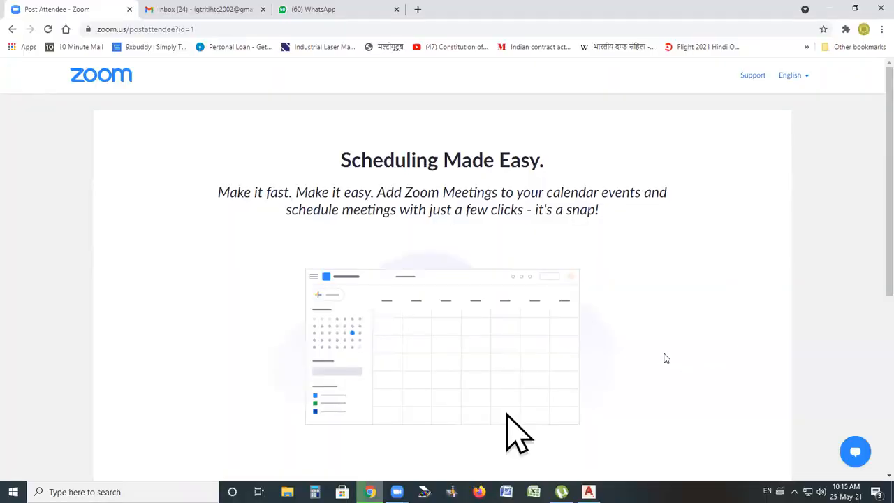
scroll(587, 259, "down", 2)
scroll(374, 84, "up", 2)
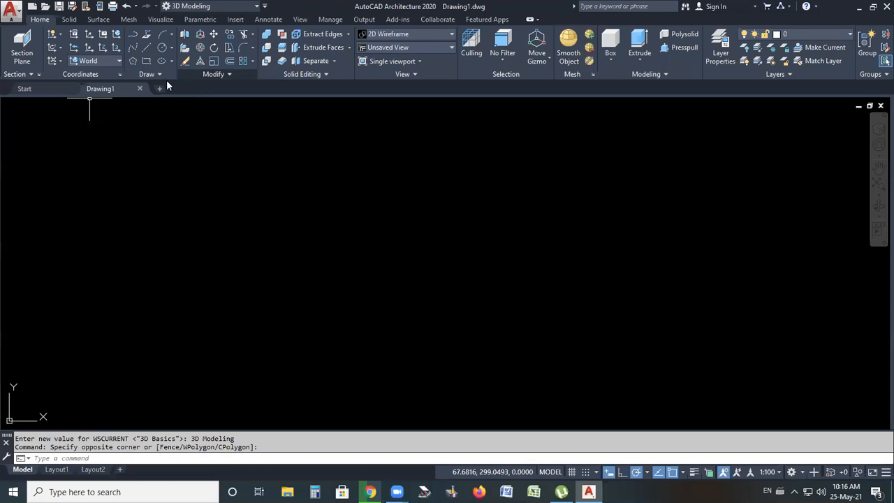
Float the Draw panel out of the ribbon into the drawing area and expand it
mouse_move(170, 74)
left_mouse_down()
mouse_move(214, 147)
mouse_move(329, 227)
left_mouse_up()
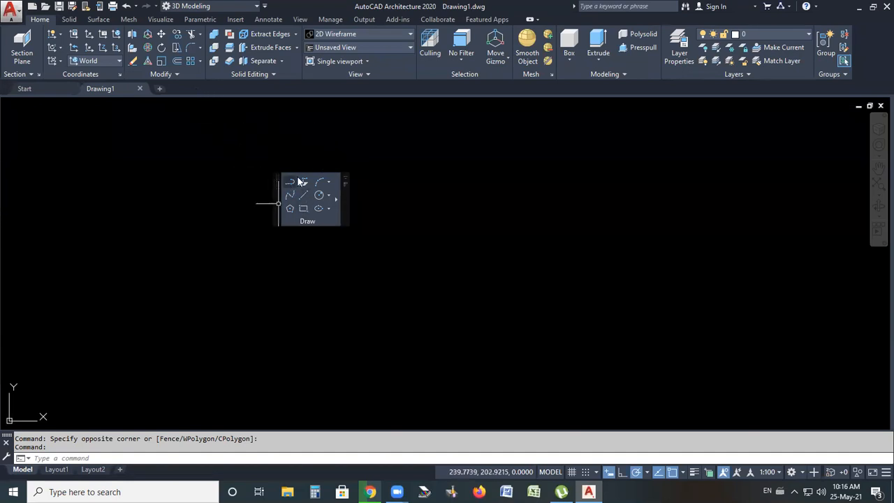
left_click(337, 200)
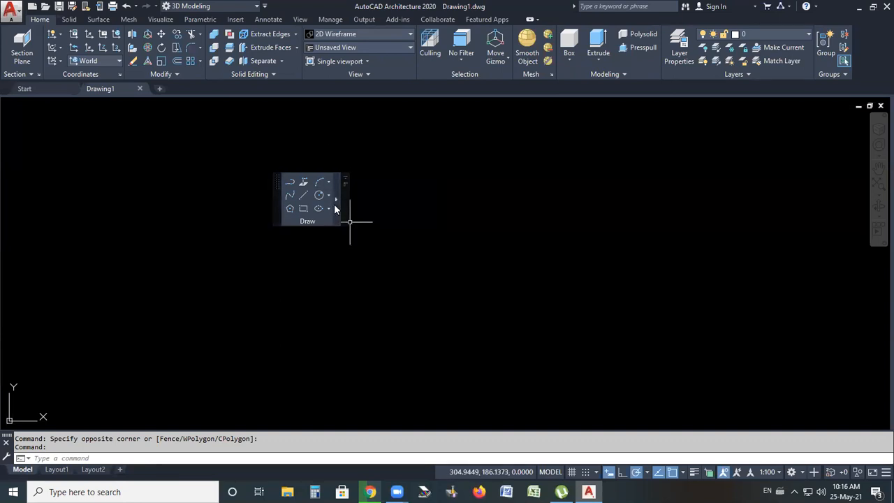
left_click(337, 199)
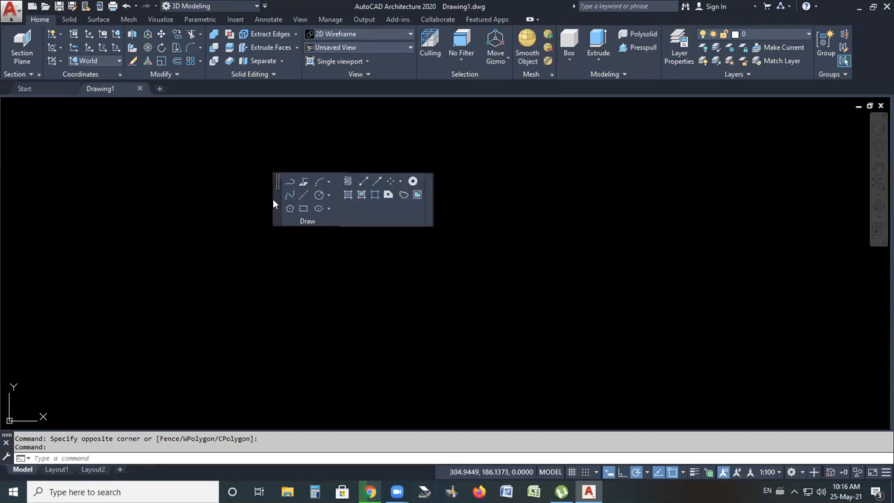
Float the Modify panel into the drawing area, then return it to the ribbon
left_click_drag(191, 72, 468, 217)
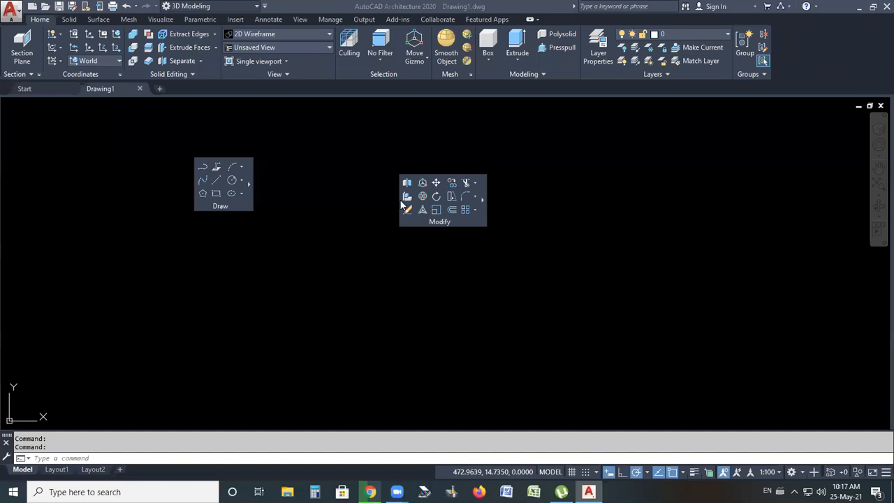
mouse_move(397, 203)
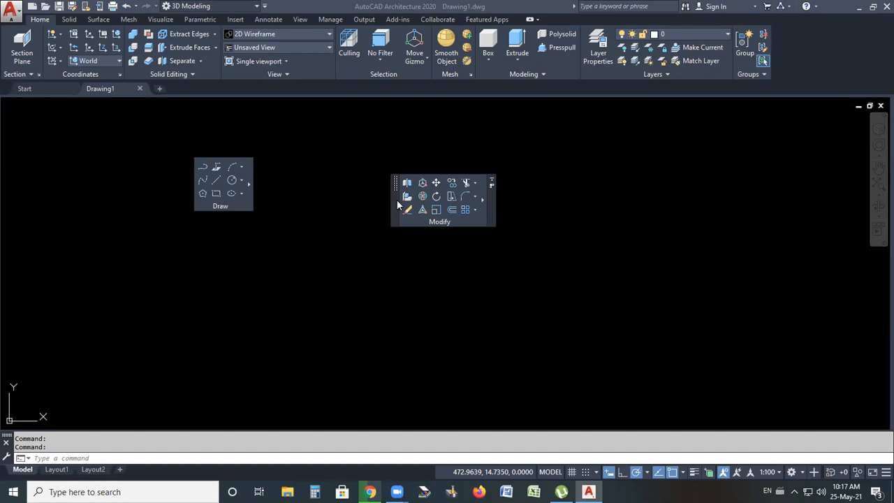
left_click_drag(194, 58, 194, 56)
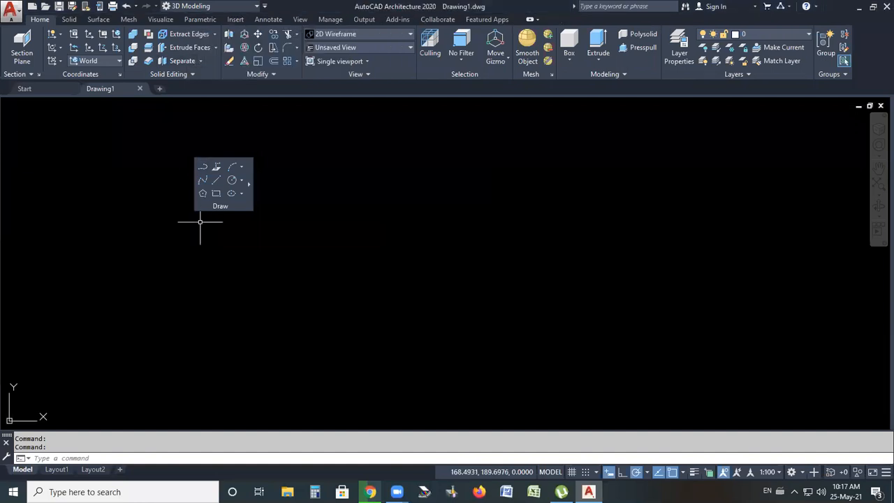
Dock the floating Draw panel back into the ribbon
mouse_move(186, 166)
left_mouse_down()
mouse_move(160, 45)
mouse_move(182, 51)
left_mouse_up()
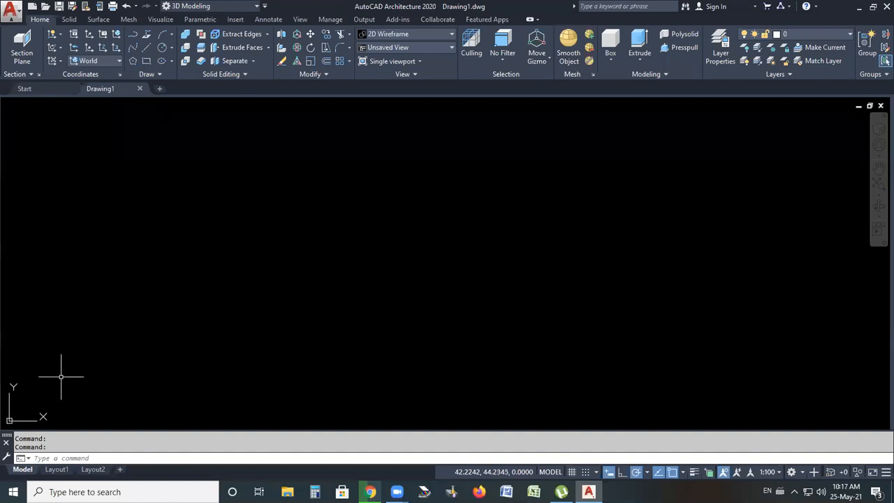
scroll(218, 296, "down", 6)
scroll(253, 321, "up", 6)
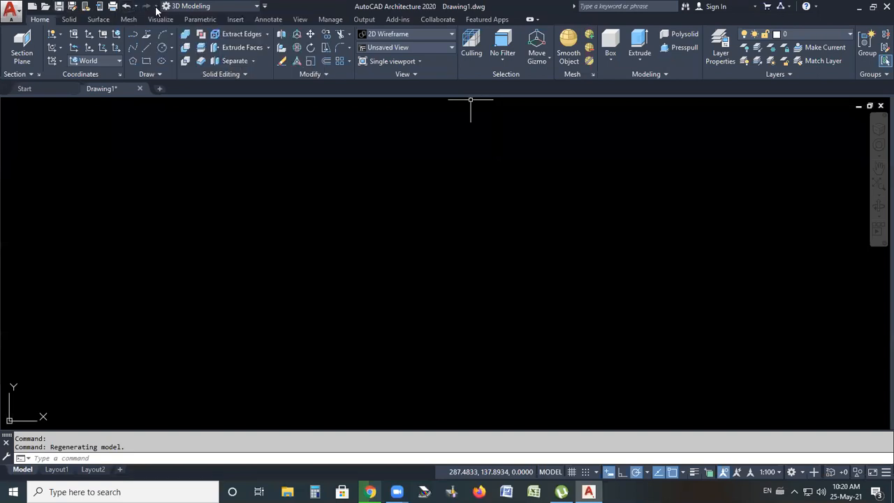
Review the Quick Access Toolbar customization options and the Solid, View and Visualize ribbon tabs
left_click(264, 7)
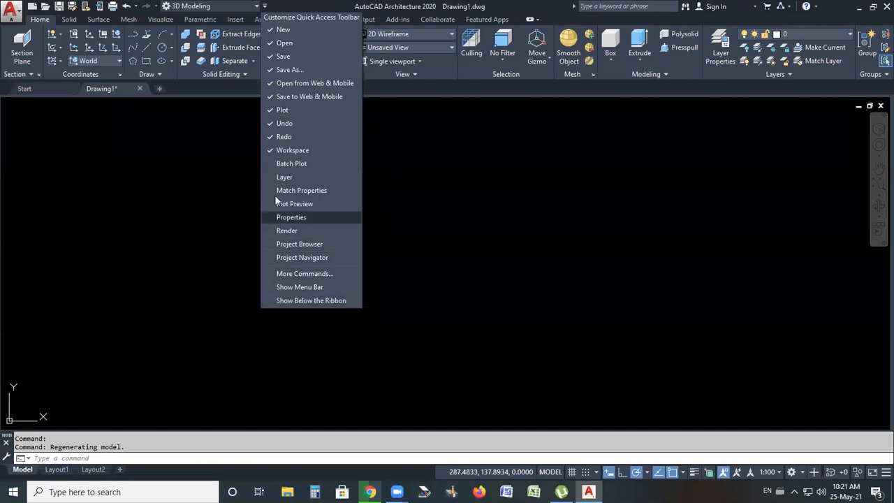
left_click(409, 182)
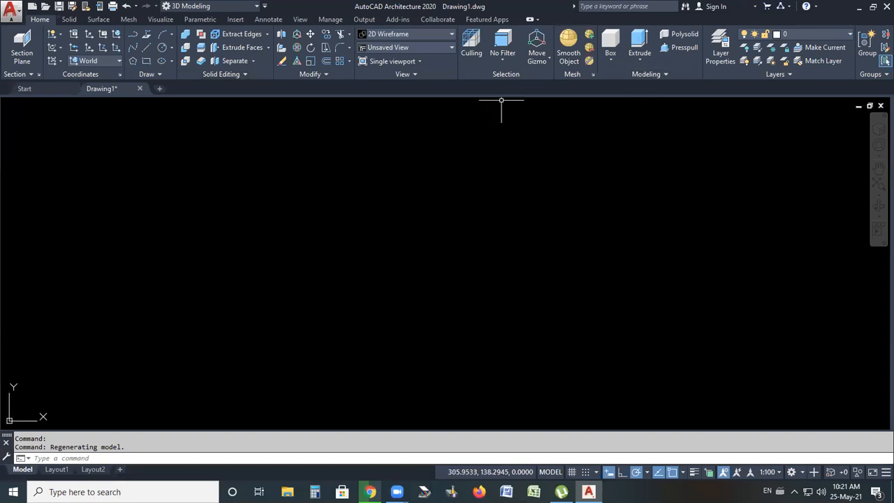
left_click(70, 19)
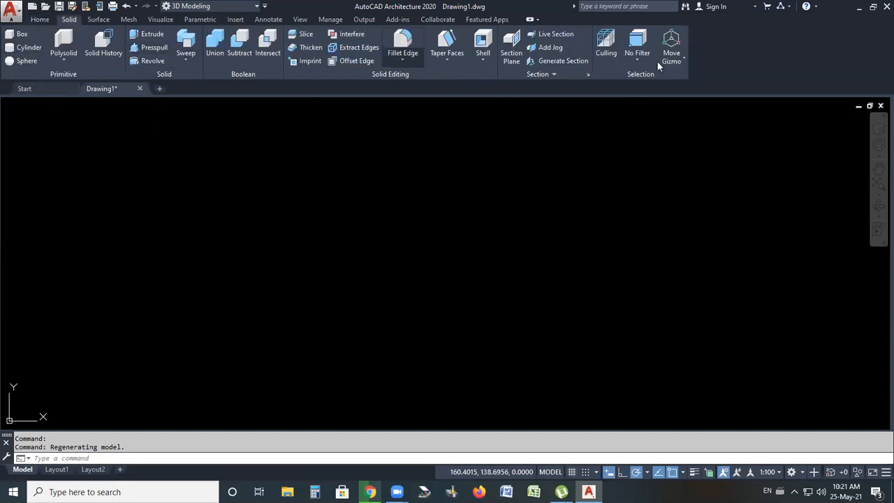
left_click(302, 20)
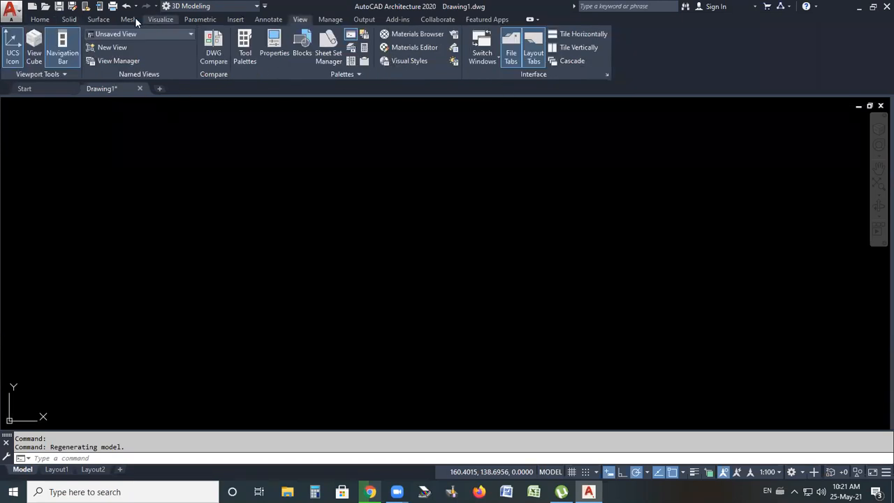
left_click(157, 21)
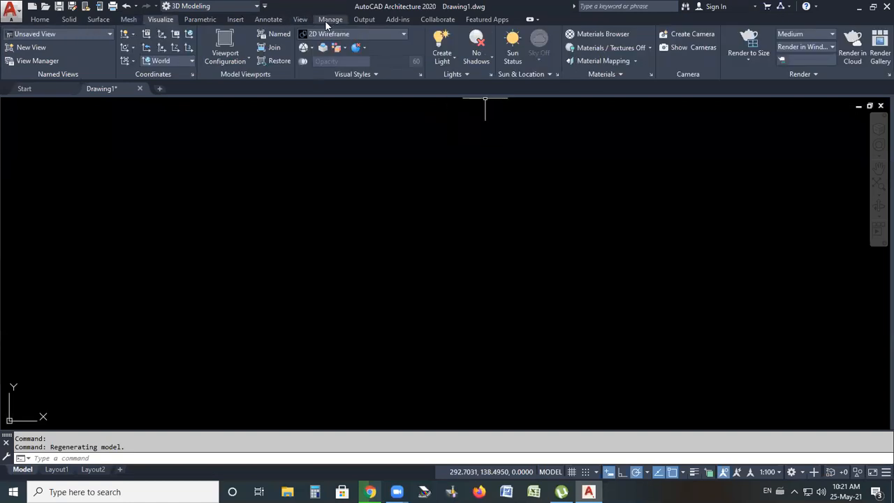
left_click(40, 19)
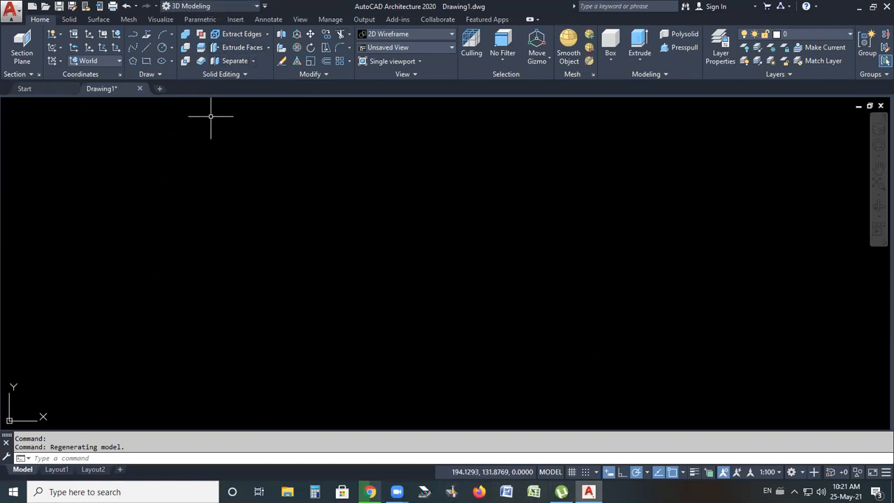
left_click(250, 7)
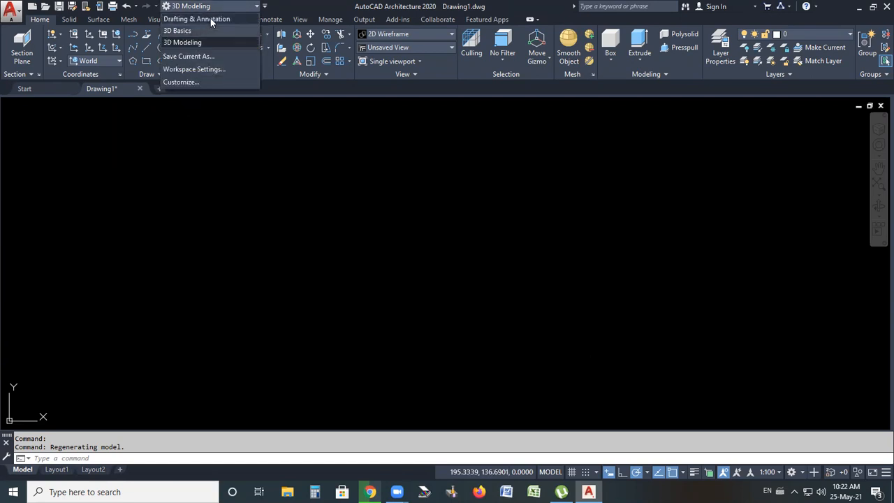
left_click(217, 166)
left_click(174, 194)
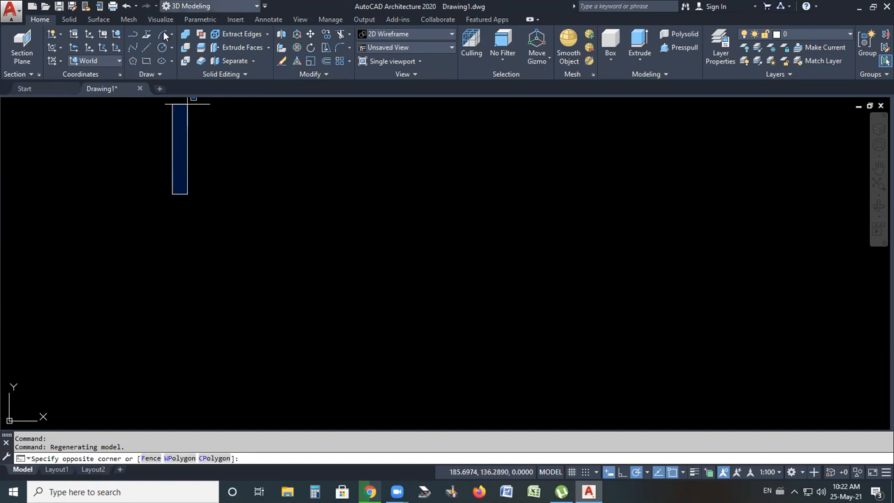
Switch the workspace to 3D Basics and look over its ribbon display options
left_click(360, 352)
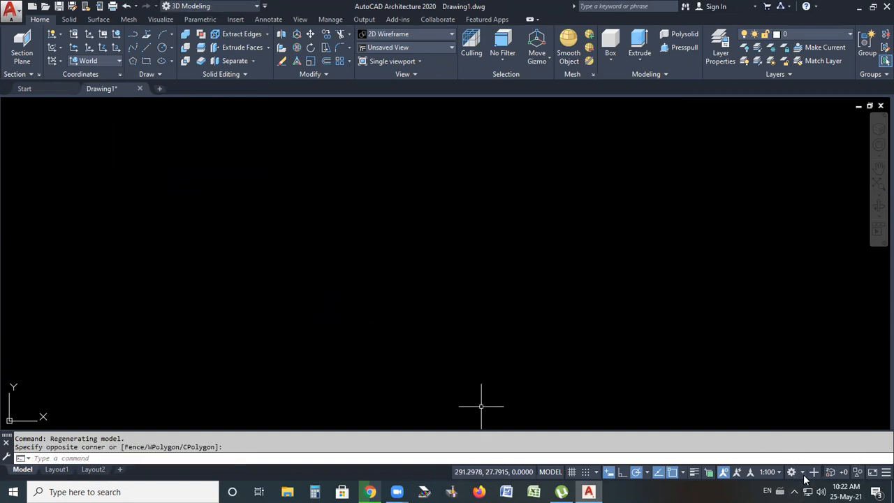
left_click(804, 475)
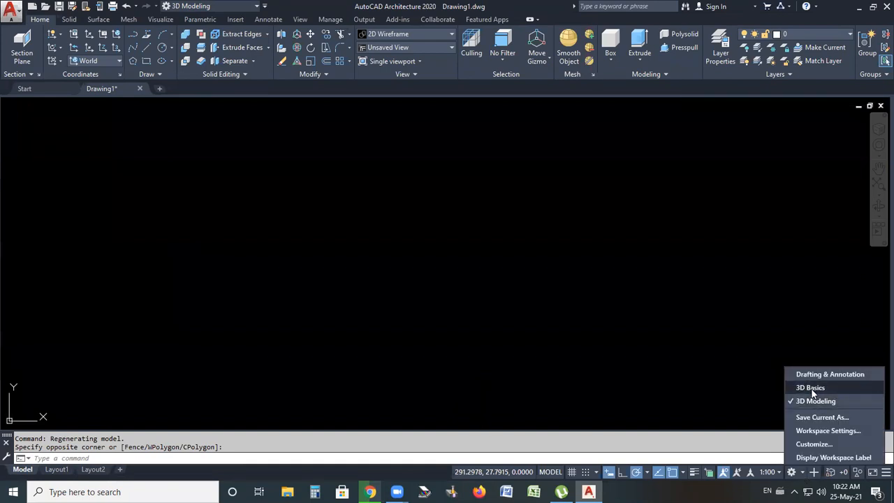
left_click(811, 388)
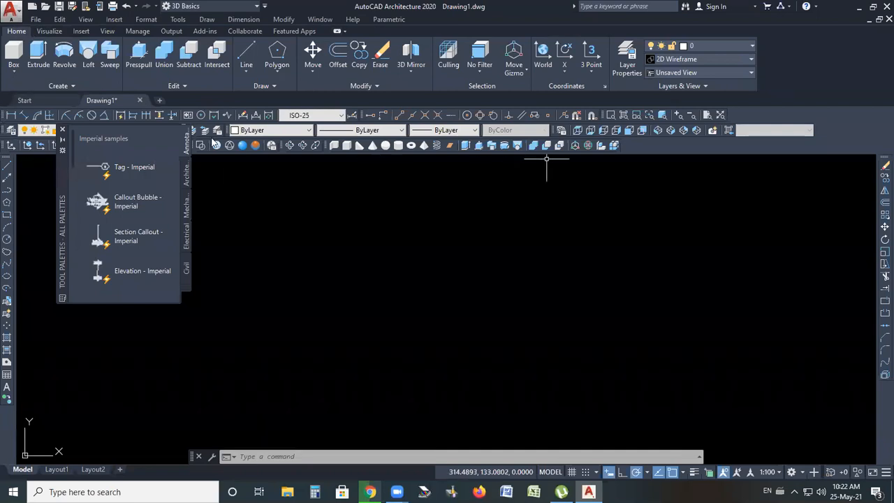
left_click(344, 31)
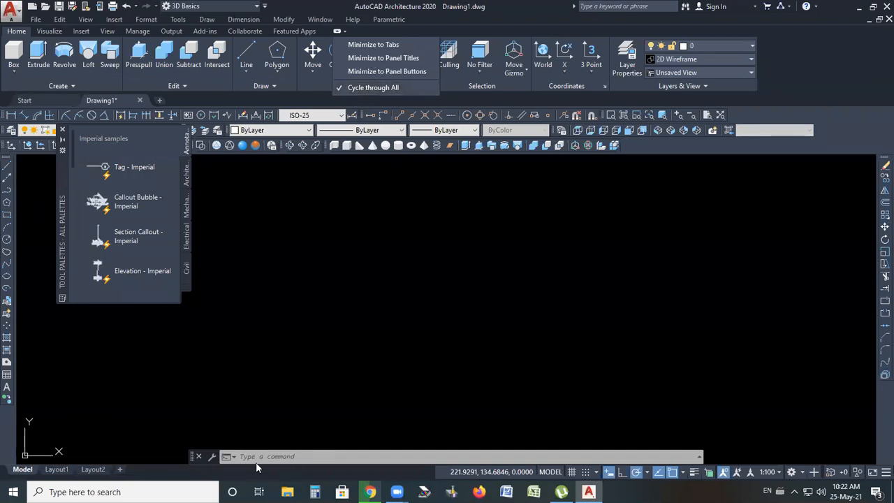
Switch the workspace back to 3D Modeling
left_click(255, 6)
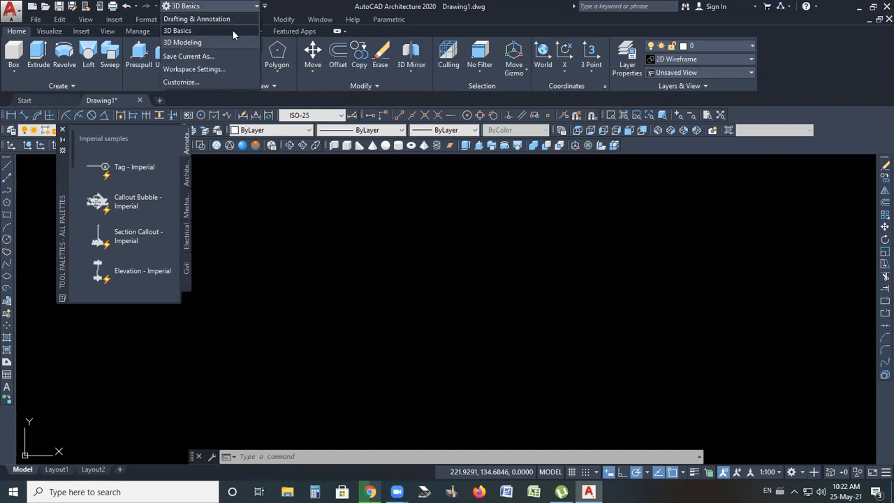
left_click(195, 31)
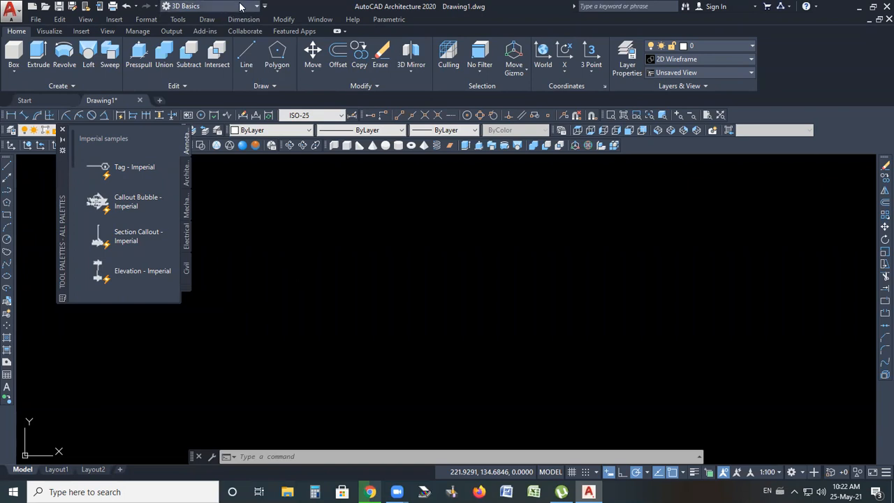
left_click(239, 6)
left_click(198, 42)
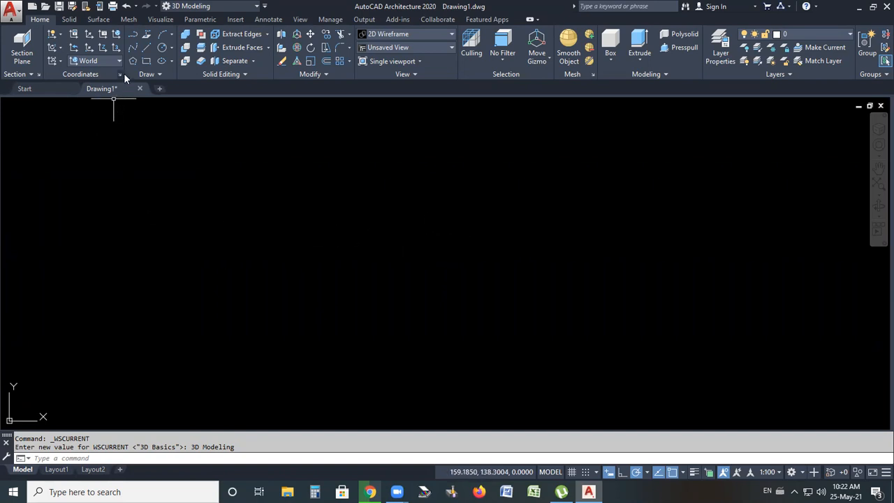
Float the Draw panel out of the ribbon into the drawing area and expand it
mouse_move(129, 72)
left_mouse_down()
mouse_move(153, 108)
mouse_move(257, 186)
mouse_move(285, 169)
mouse_move(233, 146)
left_mouse_up()
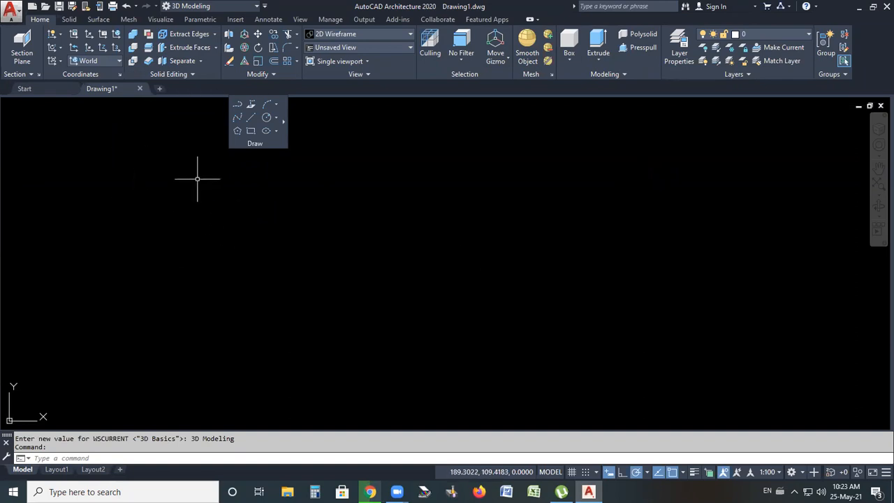
left_click(283, 120)
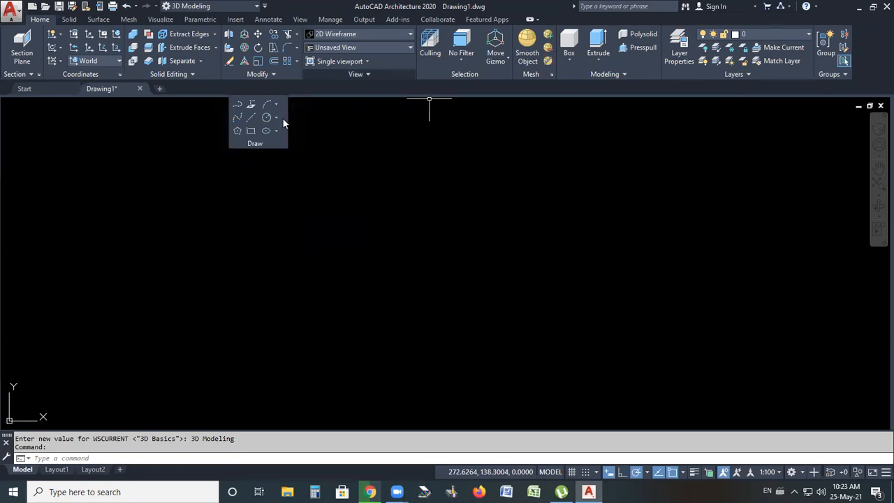
mouse_move(300, 139)
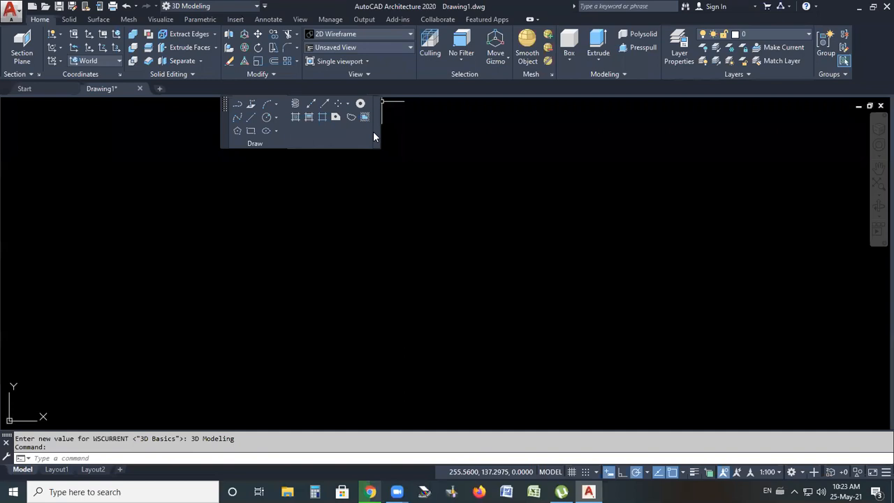
left_click(357, 244)
left_click(296, 265)
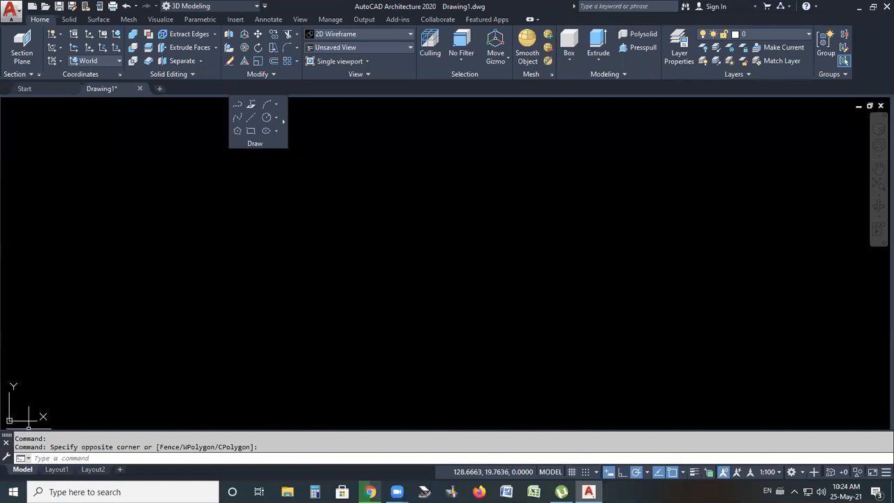
Move the command line into the drawing area as a floating bar below the Draw panel
left_click_drag(6, 436, 267, 273)
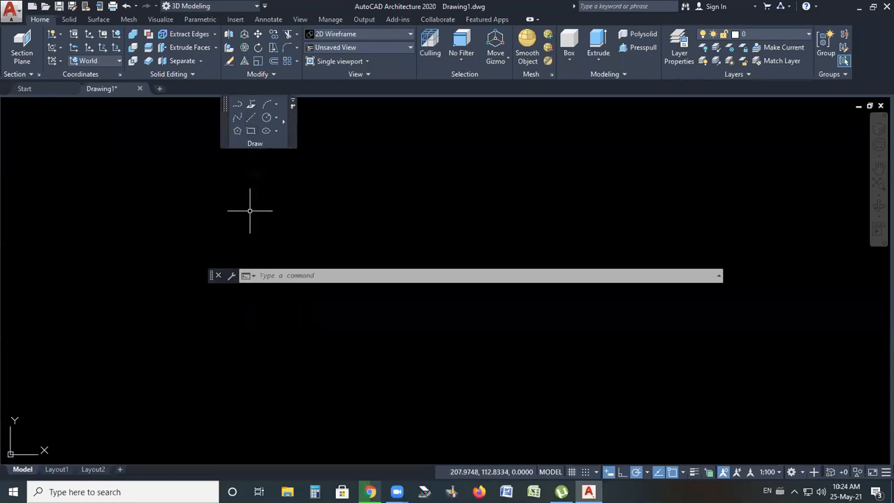
left_click(250, 118)
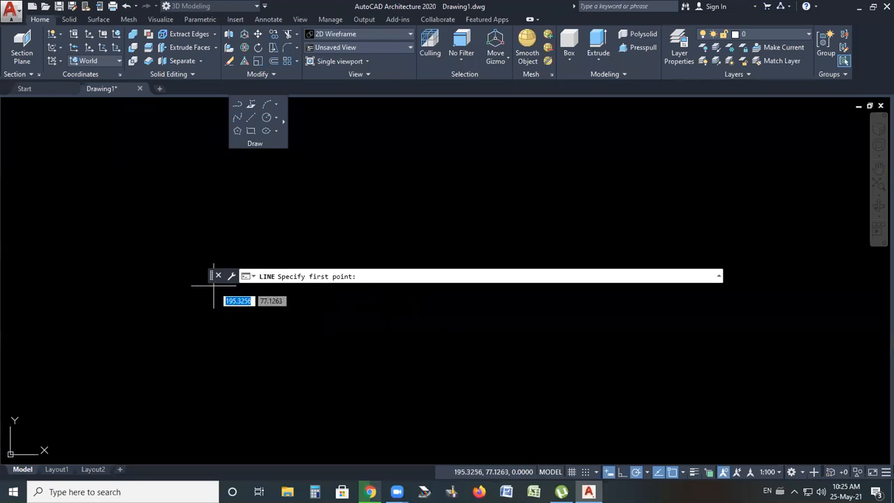
left_click_drag(211, 277, 216, 371)
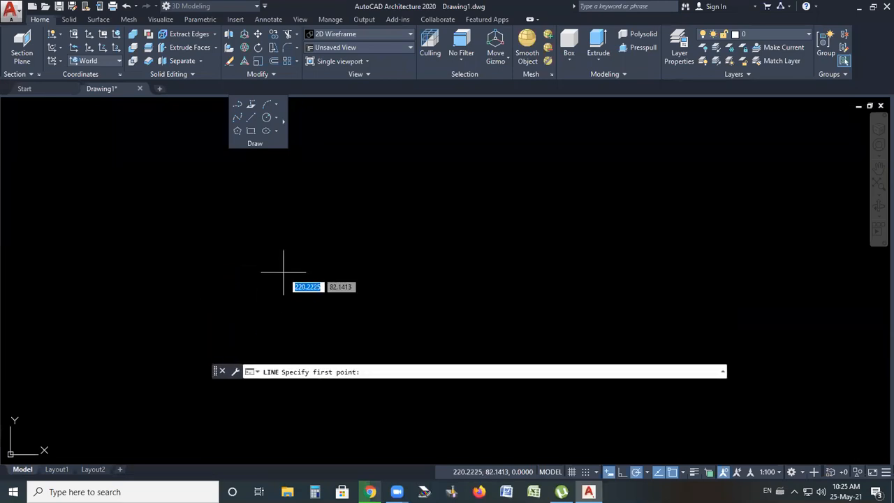
key("Escape")
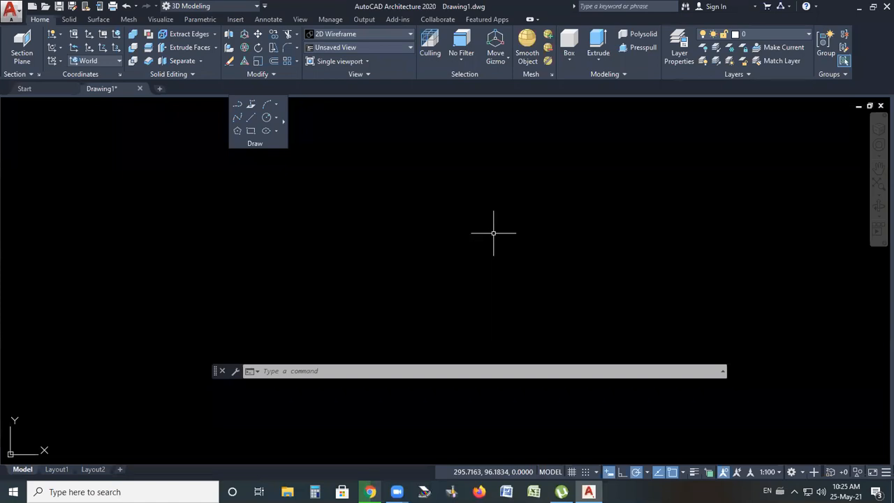
Start a line at a picked point and draw a 100-unit horizontal segment to the right
left_click(252, 120)
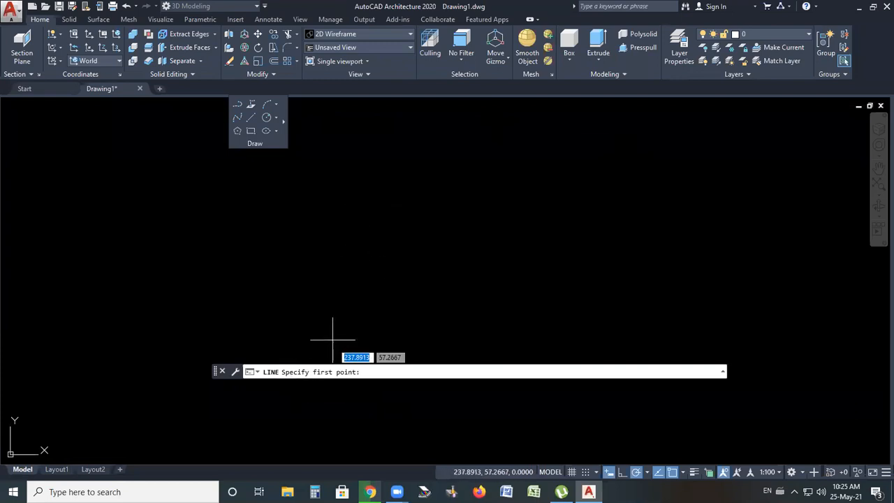
left_click(384, 252)
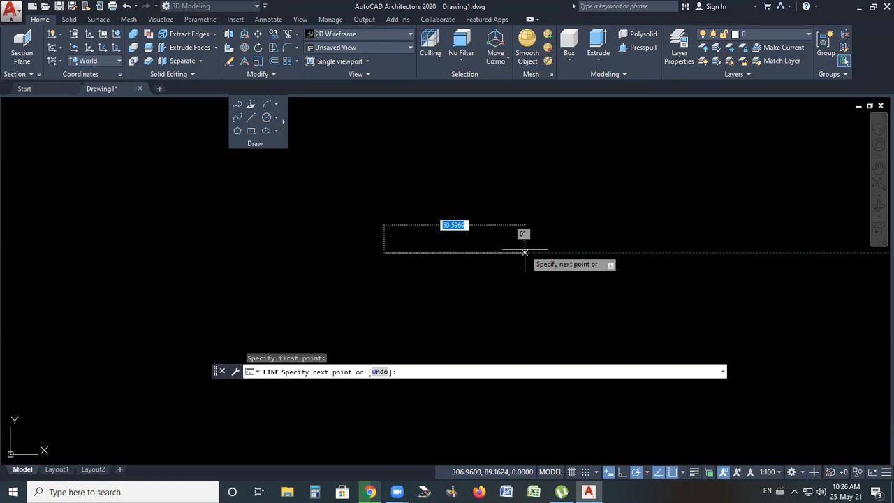
type("100")
key("Return")
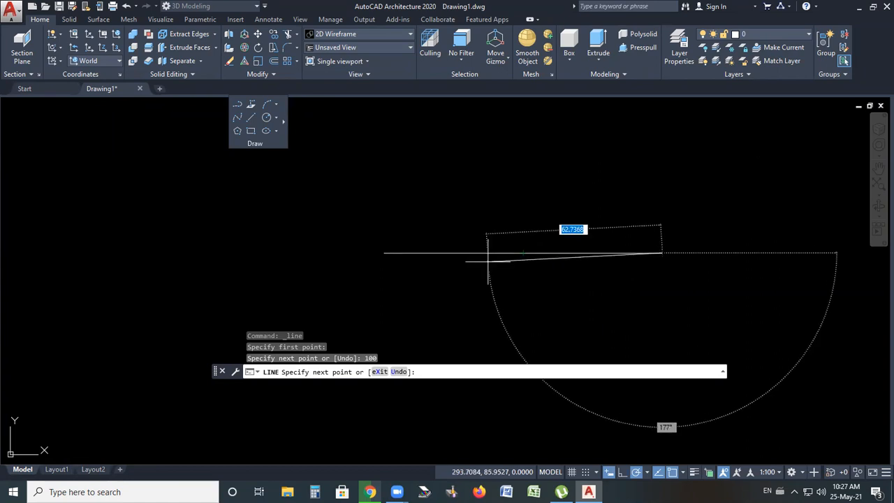
scroll(488, 259, "down", 2)
scroll(545, 224, "down", 4)
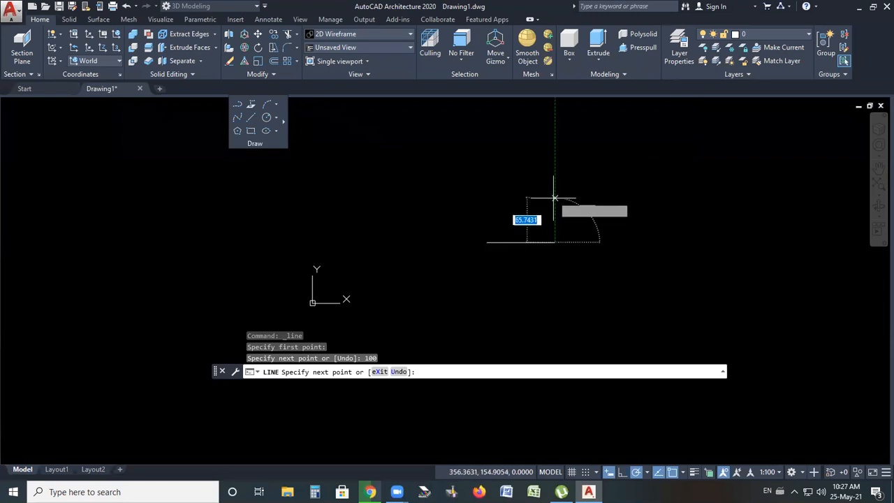
Continue the line 100 units upward and 75 units to the right
type("100")
key("Return")
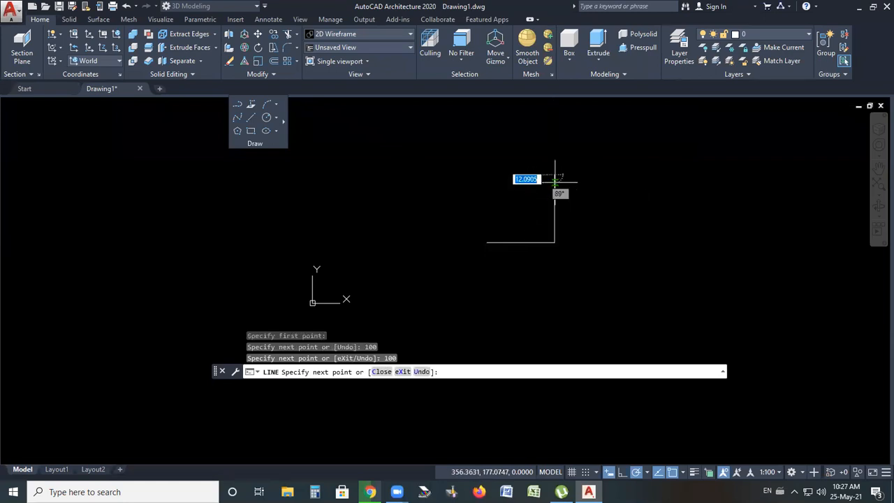
scroll(678, 161, "up", 2)
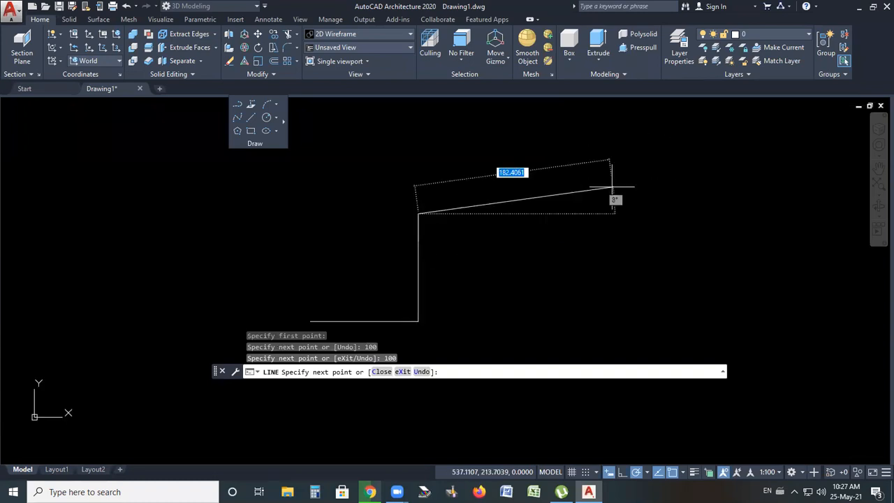
type("75")
key("Return")
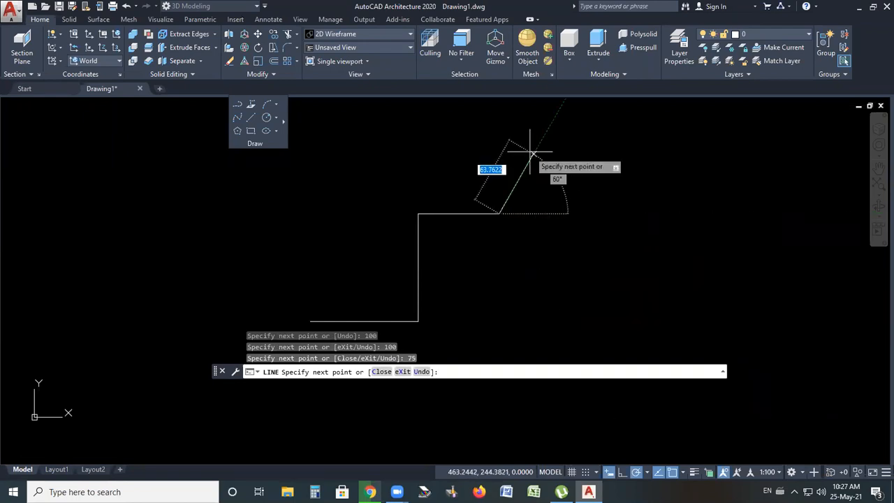
Add segments of 40 units up, 20 right and 150 down, then end the line command
type("40")
key("Return")
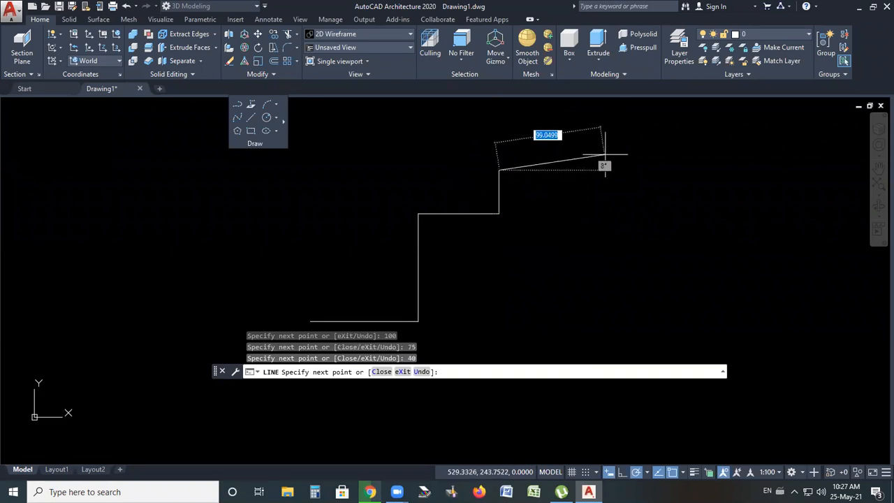
type("20")
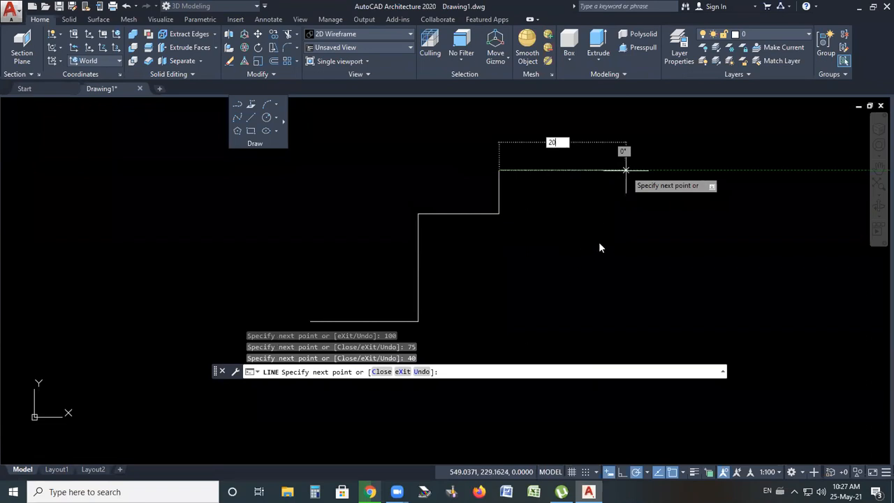
key("Return")
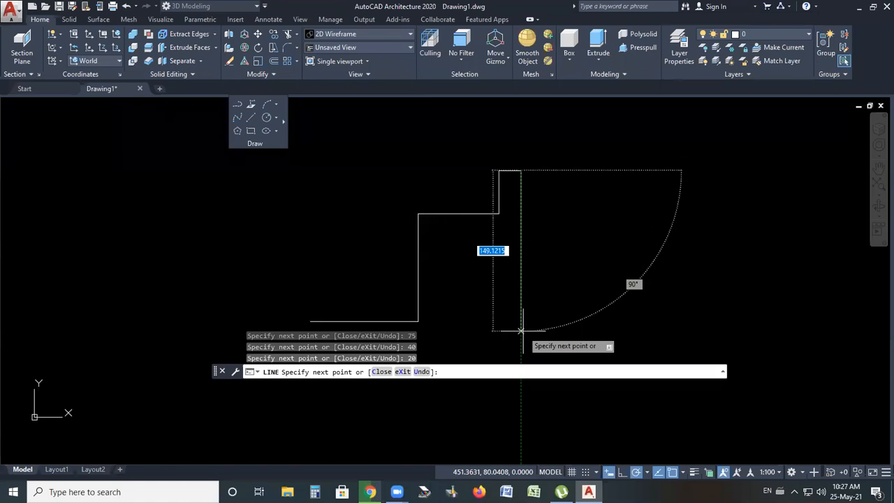
type("150")
key("Return")
scroll(673, 172, "down", 1)
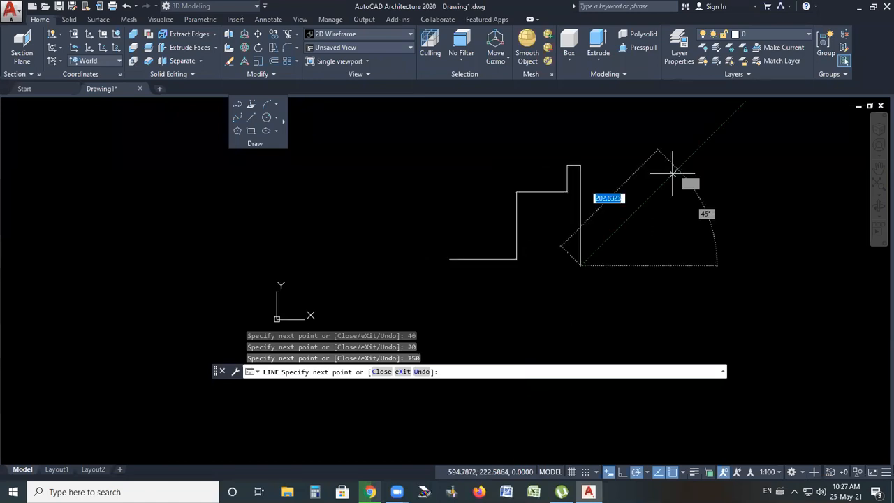
scroll(694, 223, "up", 2)
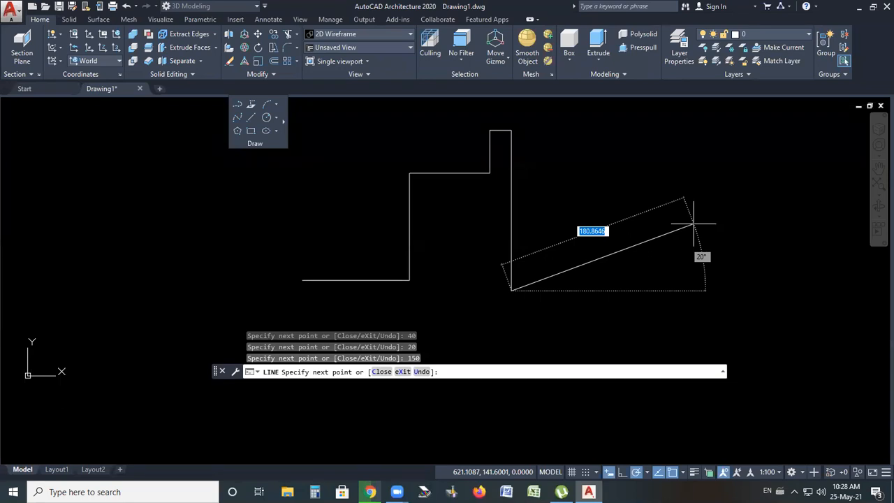
right_click(693, 224)
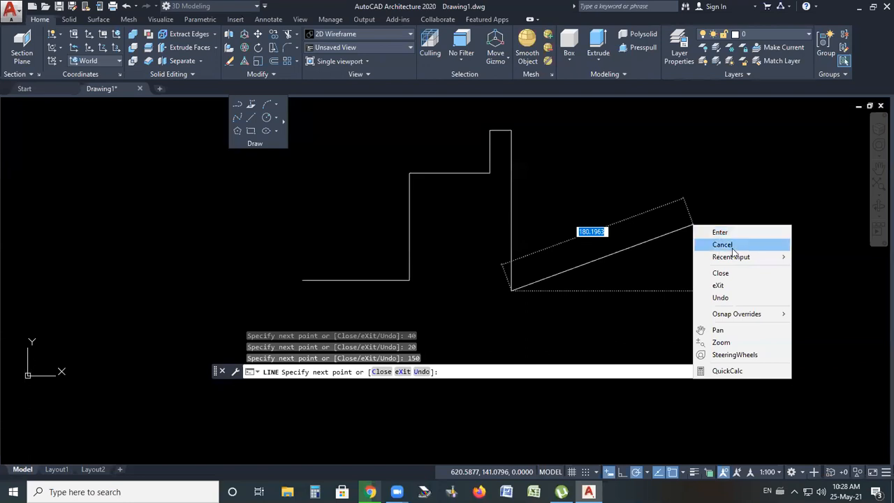
left_click(724, 237)
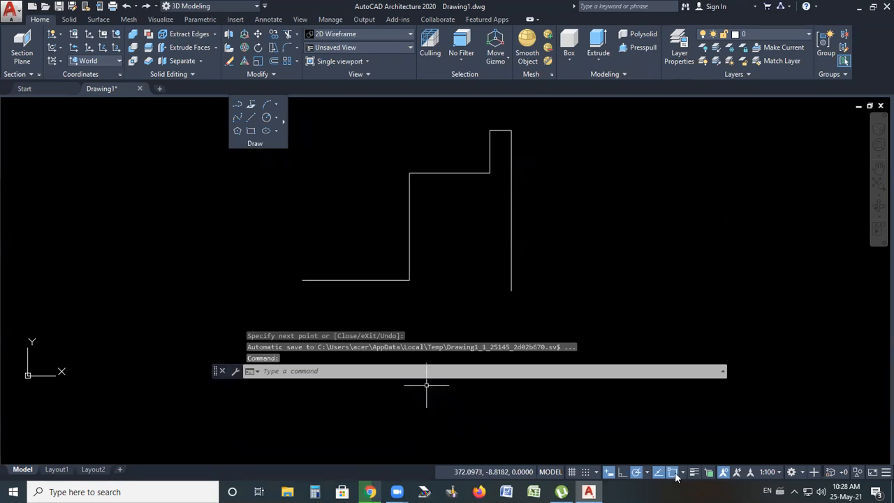
Turn off polar tracking
left_click(637, 475)
scroll(369, 240, "down", 3)
scroll(444, 242, "up", 3)
scroll(451, 245, "up", 2)
scroll(377, 272, "down", 2)
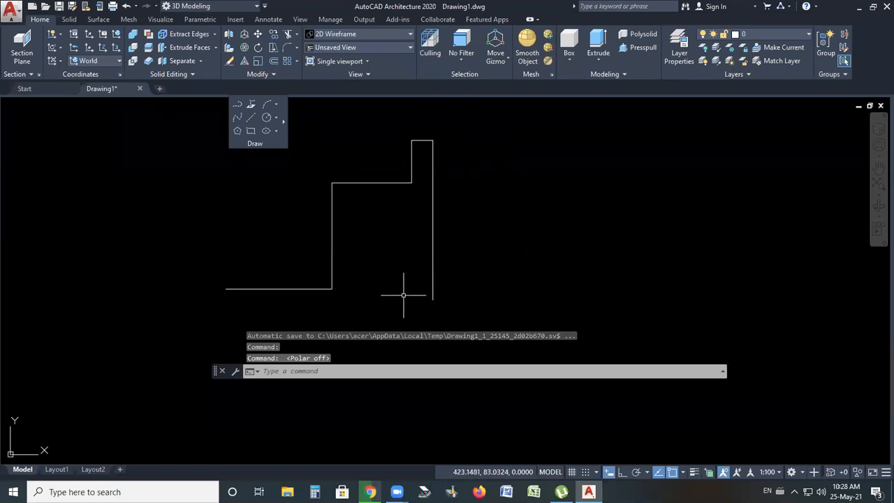
Select the drawn line segments one by one to examine them as separate objects, then clear the selection
left_click(265, 289)
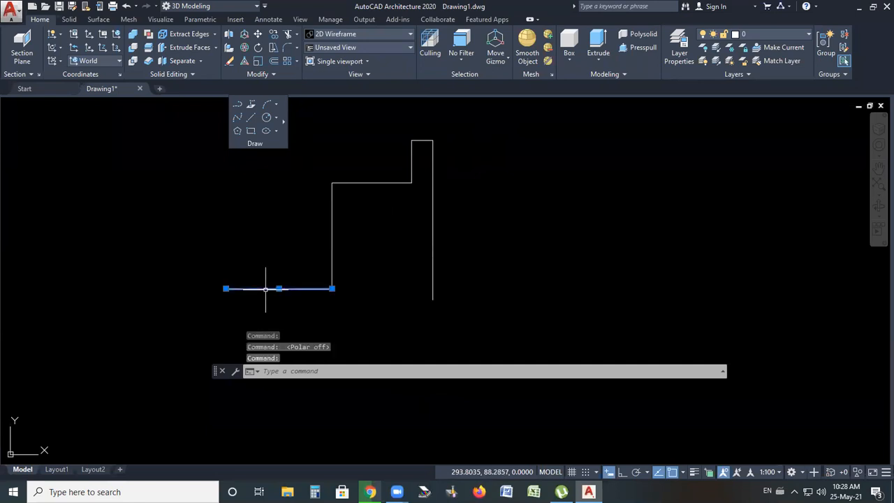
left_click(333, 218)
left_click(372, 183)
left_click(412, 151)
left_click(426, 140)
left_click(434, 168)
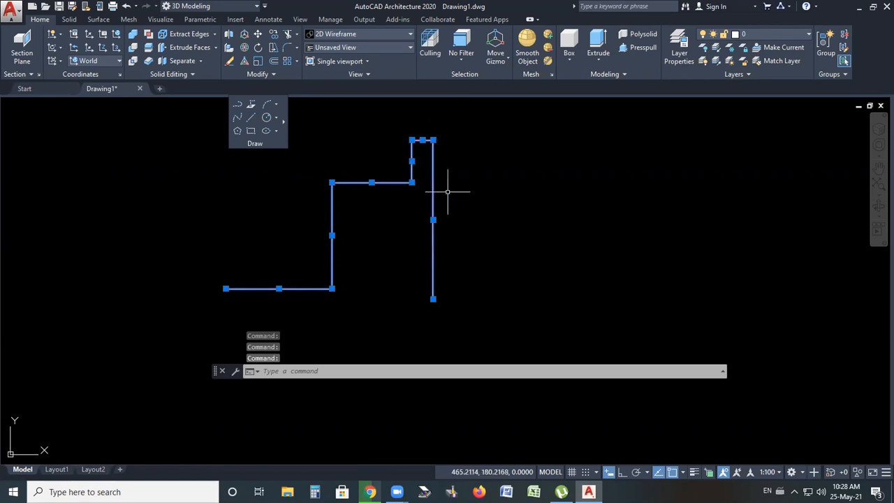
key("Escape")
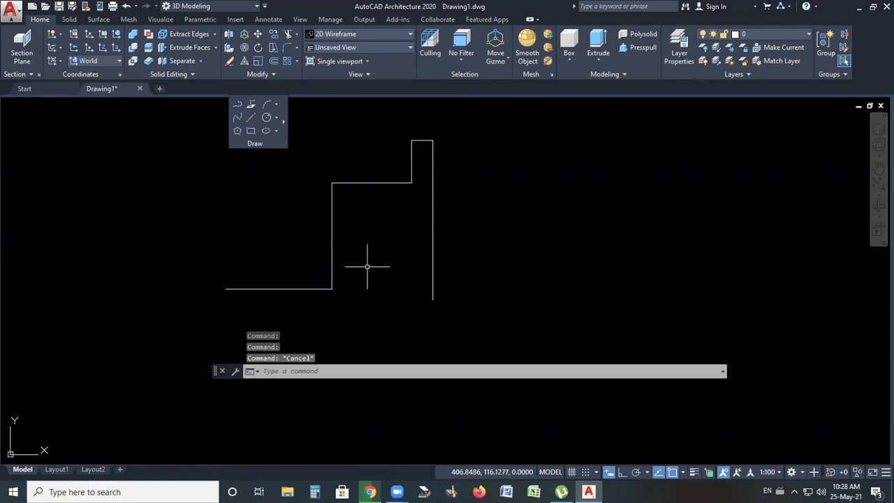
left_click(238, 289)
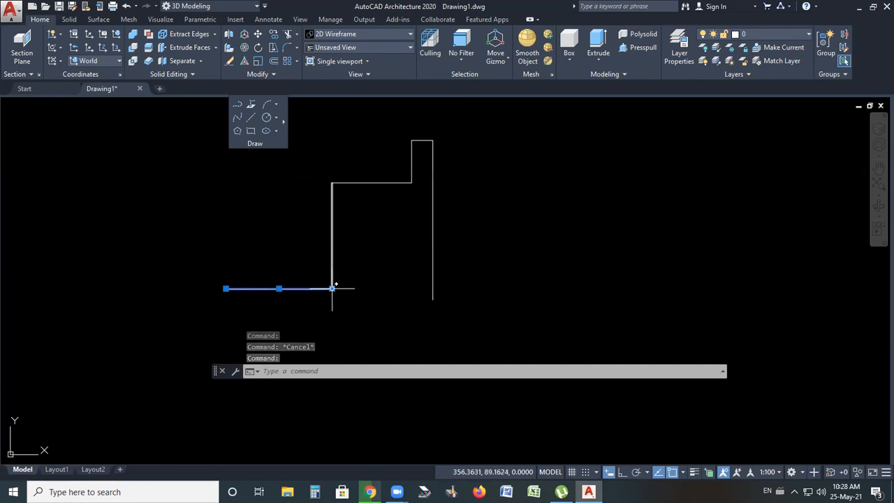
key("Escape")
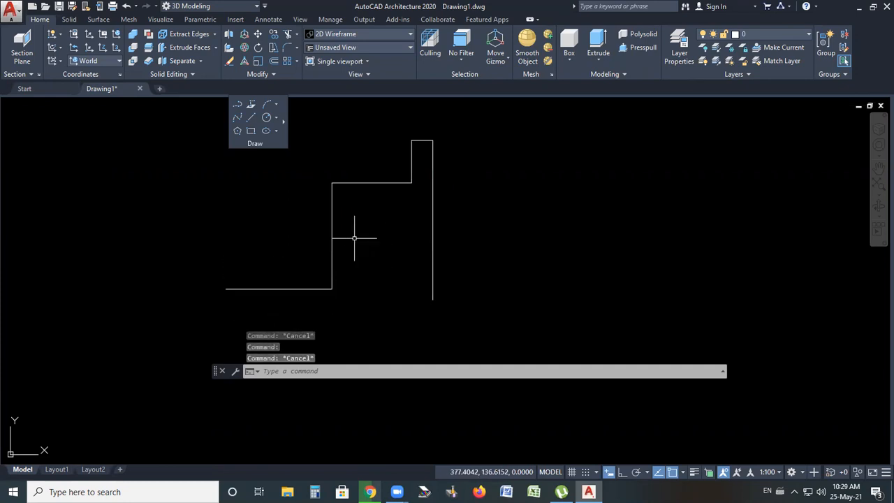
Select individual segments and several connected segments of the profile to inspect them, then clear the selection
left_click(332, 238)
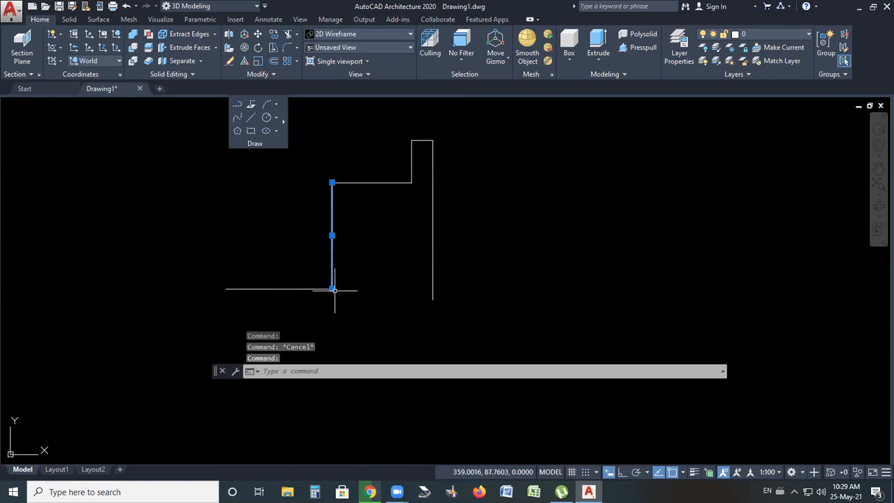
mouse_move(332, 289)
key("Escape")
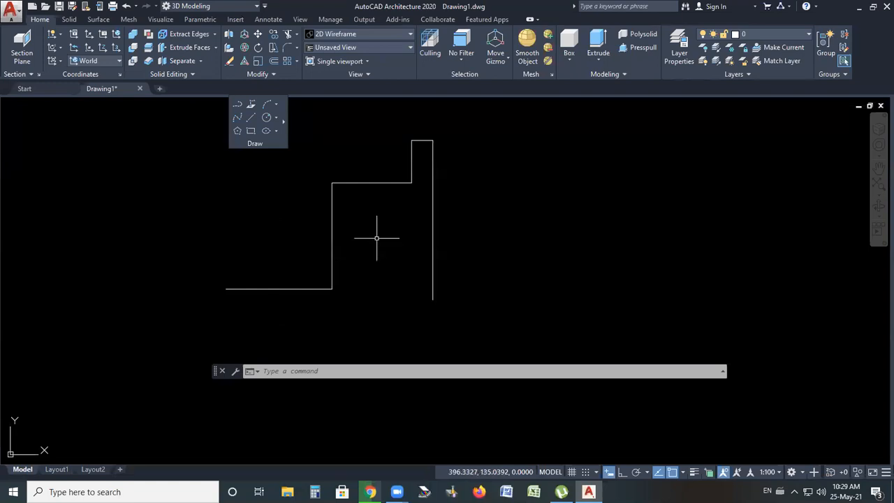
left_click(433, 227)
left_click(423, 141)
left_click(383, 182)
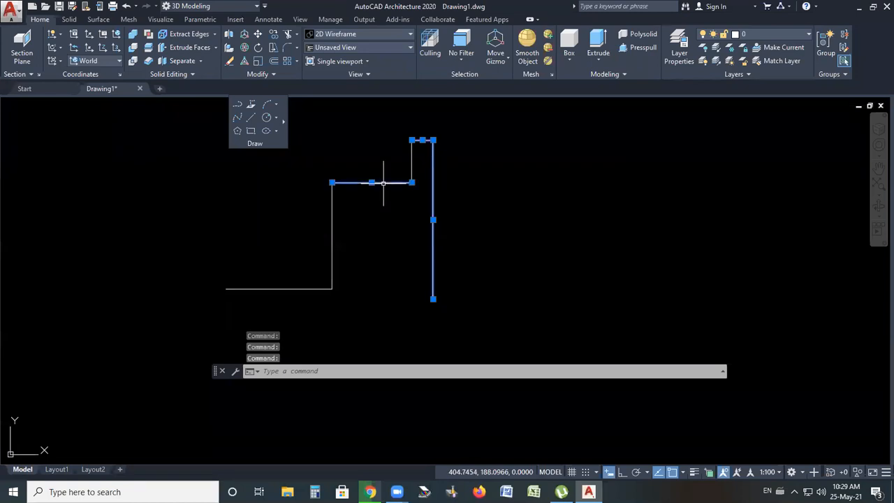
left_click(333, 242)
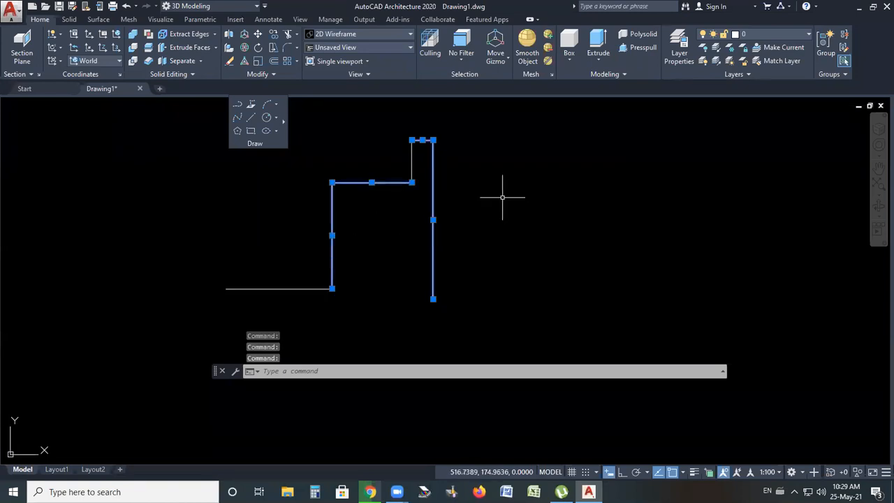
key("Escape")
Erase the tall right vertical segment, then undo the erase
left_click(433, 196)
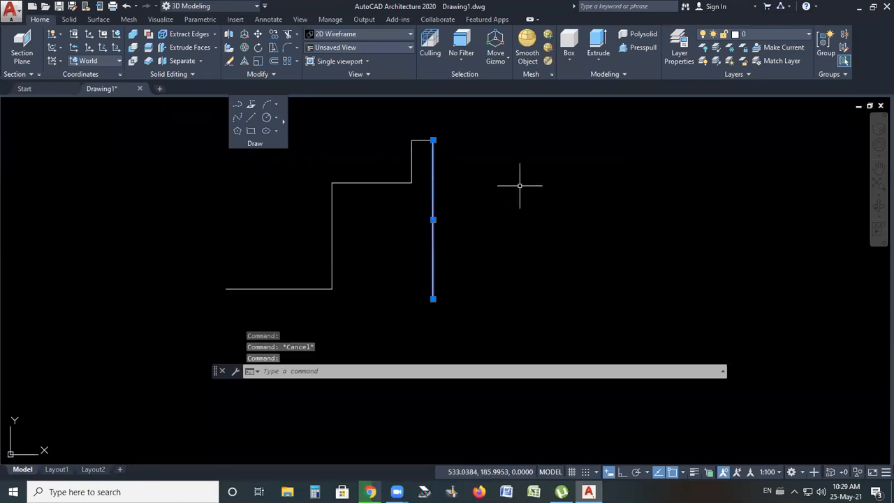
key("Delete")
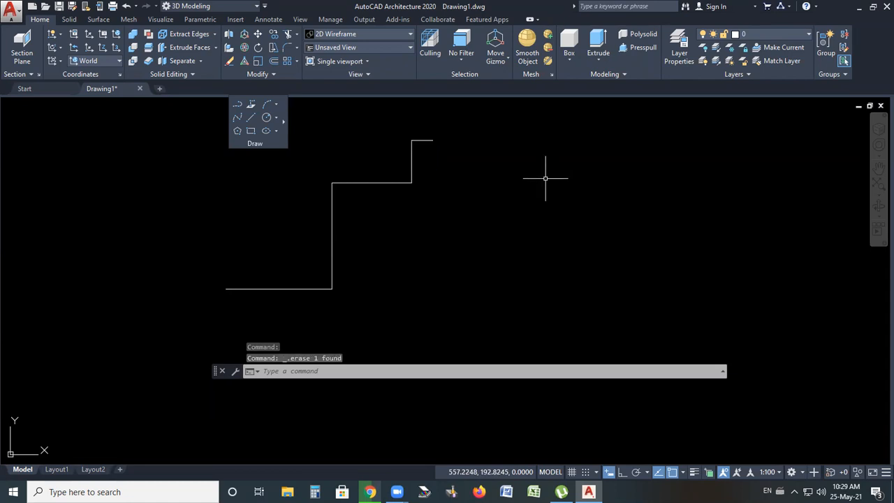
key("ctrl+z")
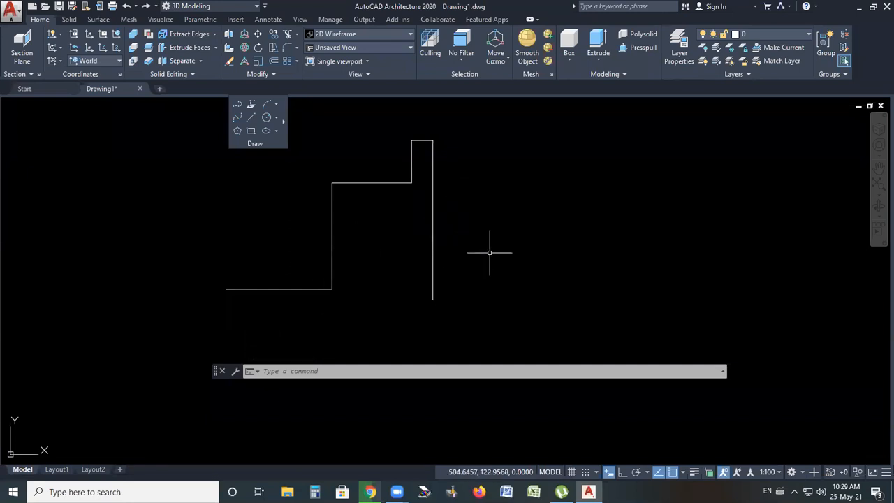
Erase the whole stepped profile using a window selection
scroll(447, 236, "down", 1)
left_click(501, 141)
left_click(280, 300)
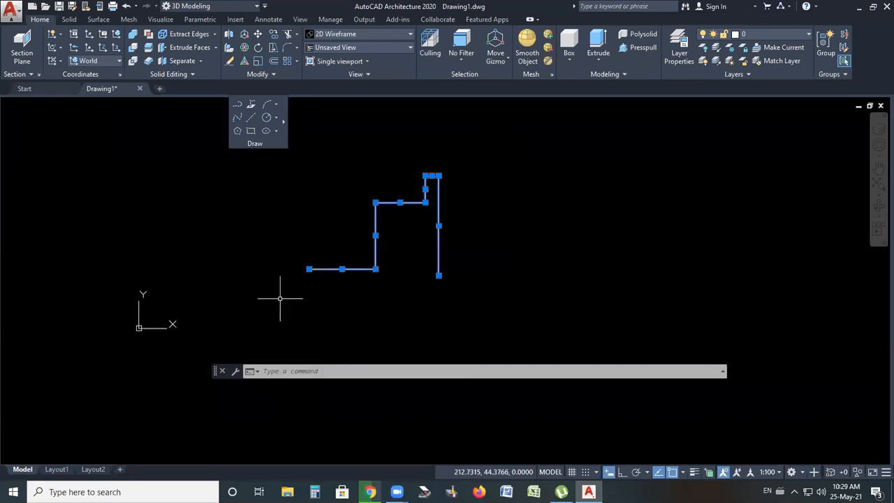
key("Delete")
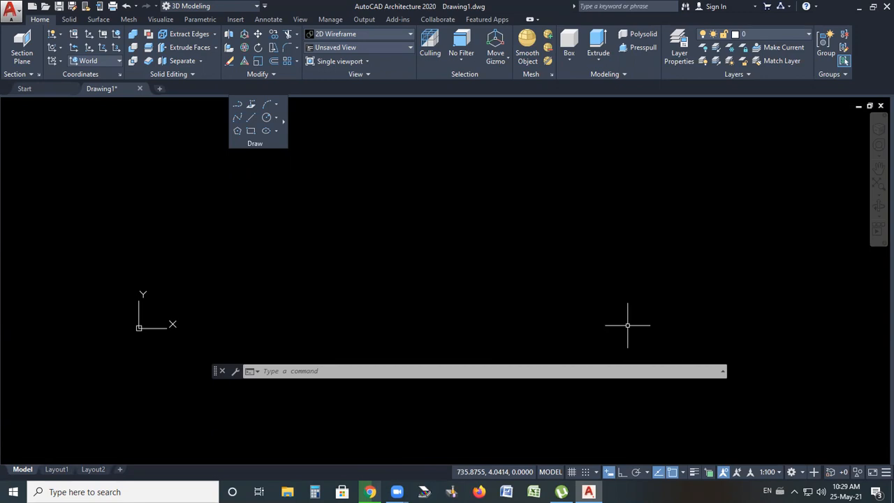
scroll(546, 297, "up", 5)
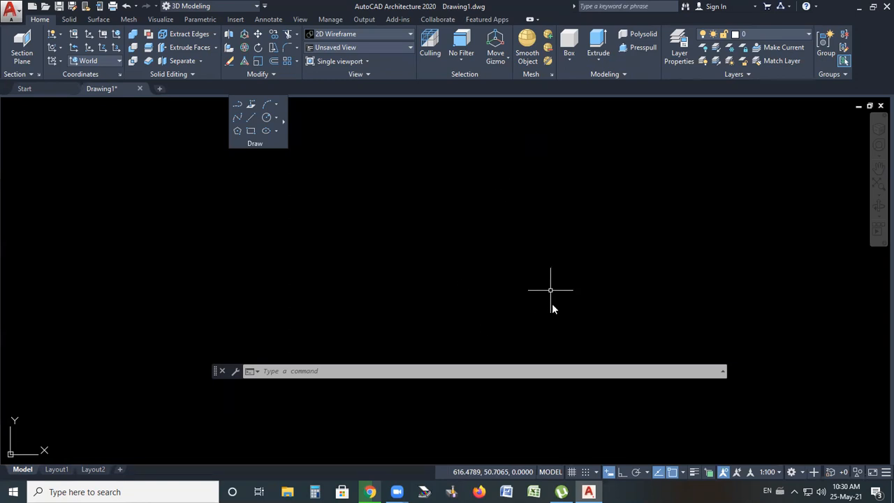
left_click(500, 298)
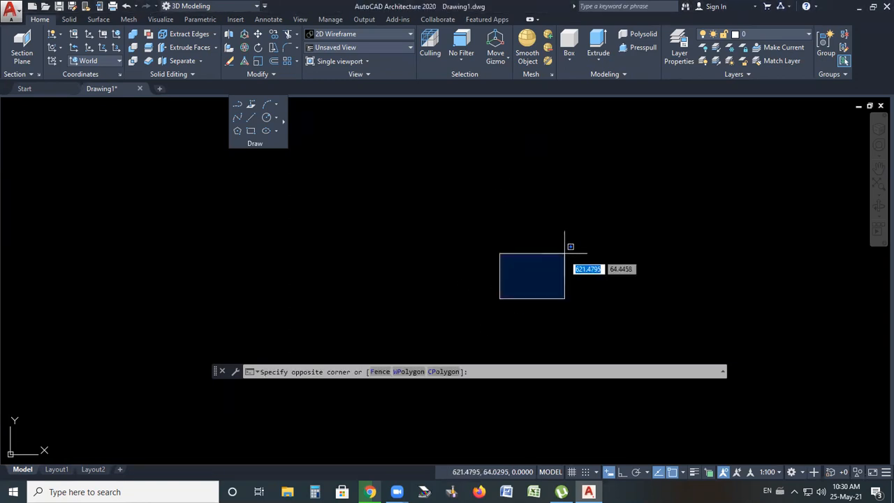
left_click(564, 253)
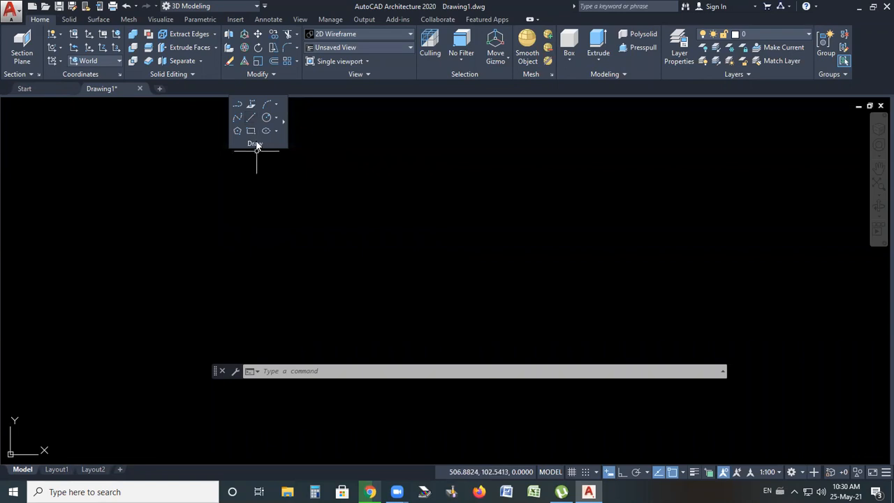
Draw a horizontal line and a separate angled line rising from its end with ortho off
left_click(251, 117)
left_click(256, 235)
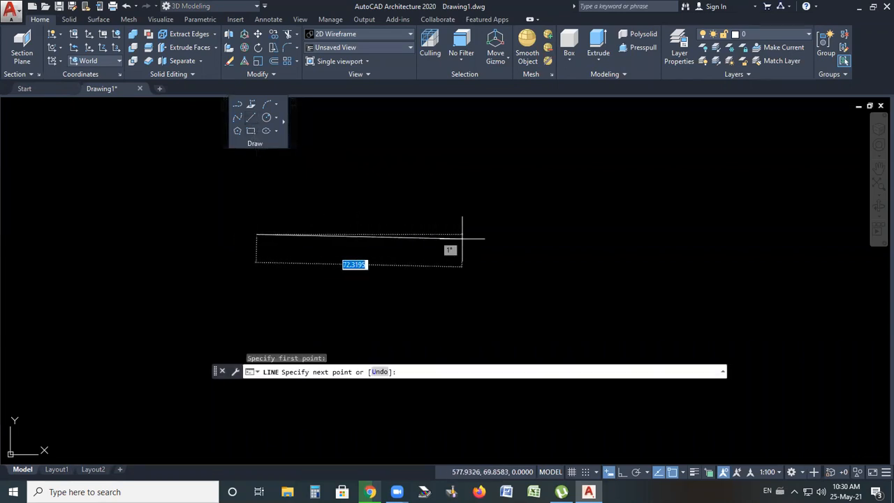
left_click(552, 235)
key("Return")
key("Return")
left_click(553, 235)
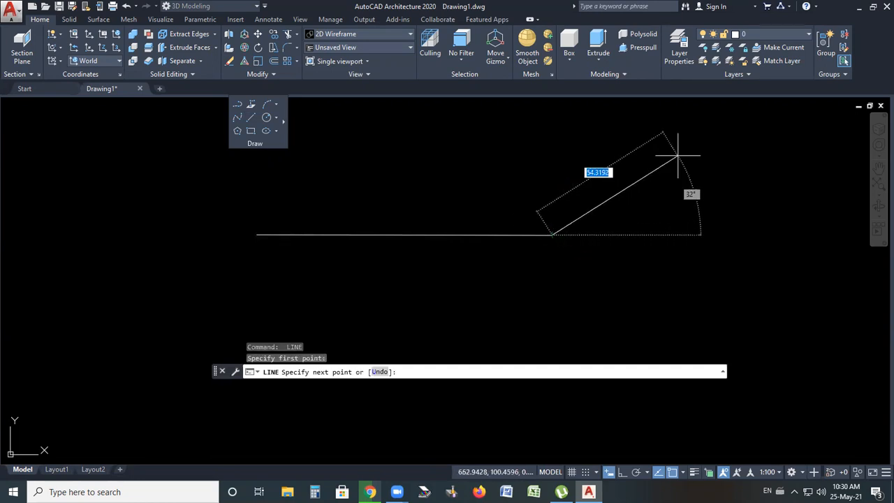
left_click(718, 135)
key("Return")
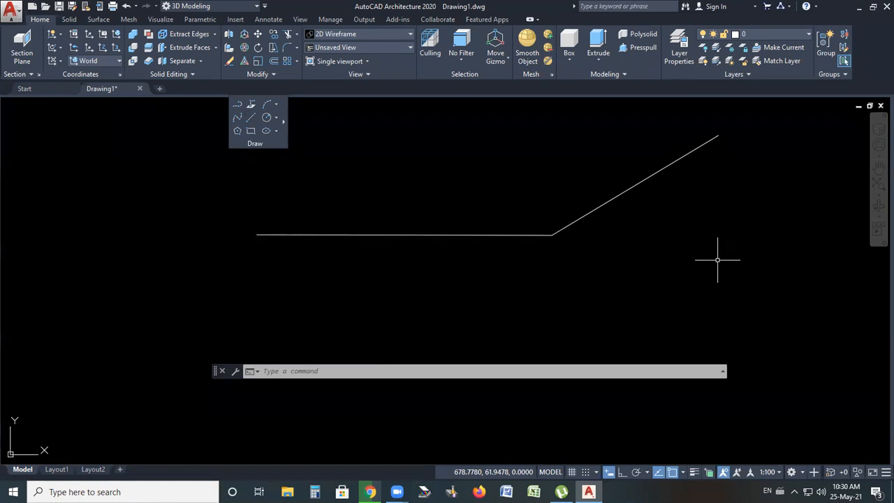
Erase the horizontal and angled lines with a window selection
left_click(587, 218)
left_click(474, 242)
key("Delete")
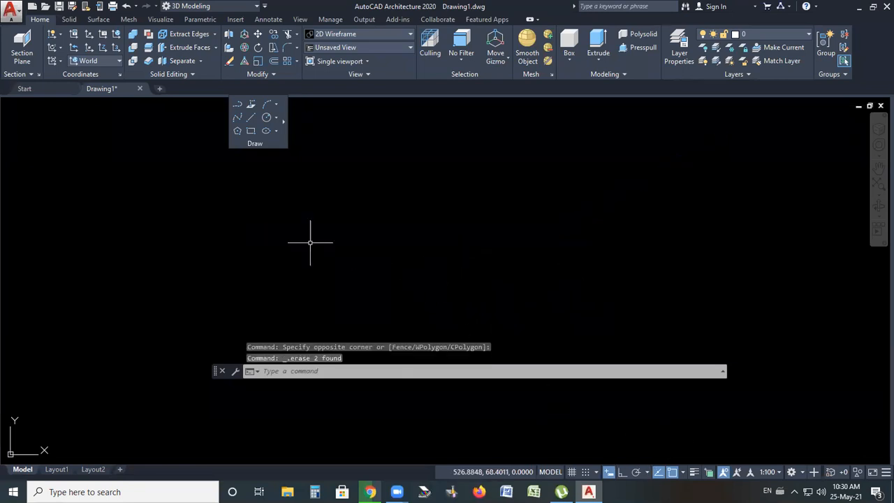
left_click(251, 117)
left_click(312, 260)
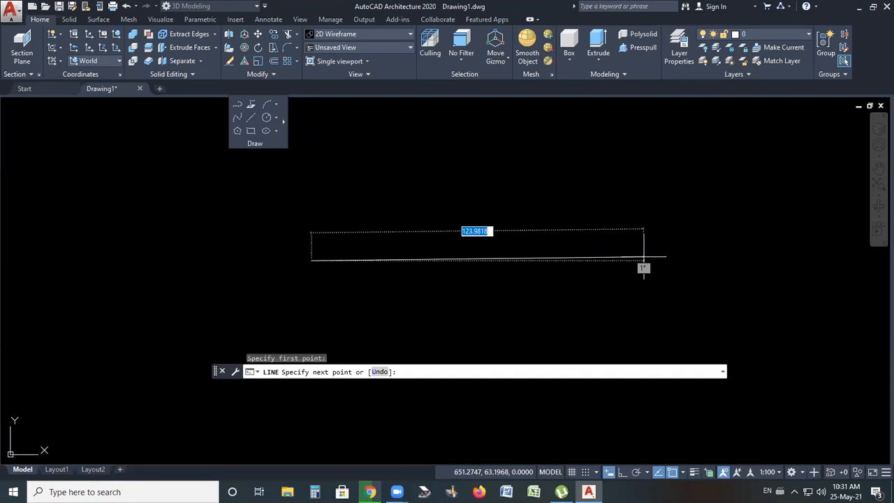
key("Escape")
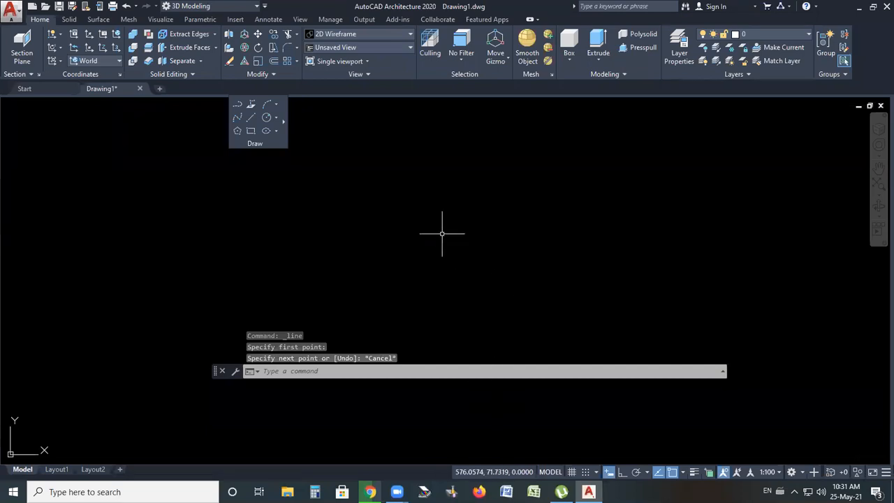
Turn on ortho mode to restrict the cursor to horizontal and vertical directions
left_click(624, 478)
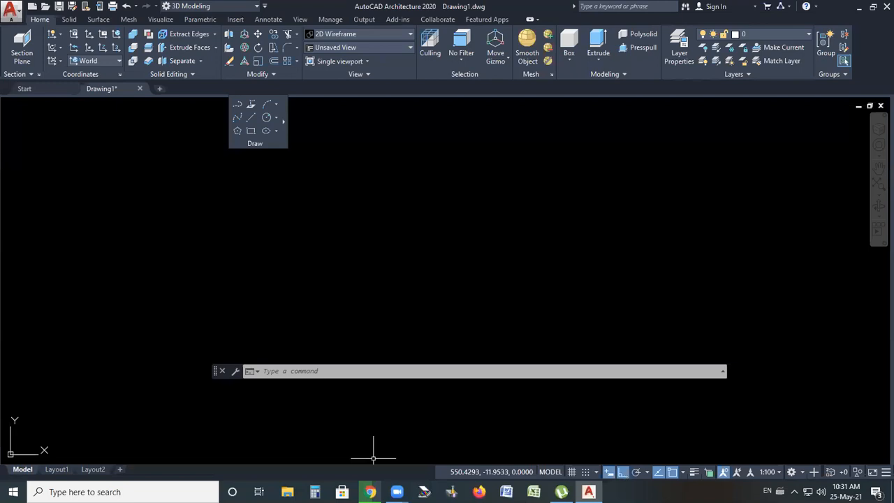
key("F8")
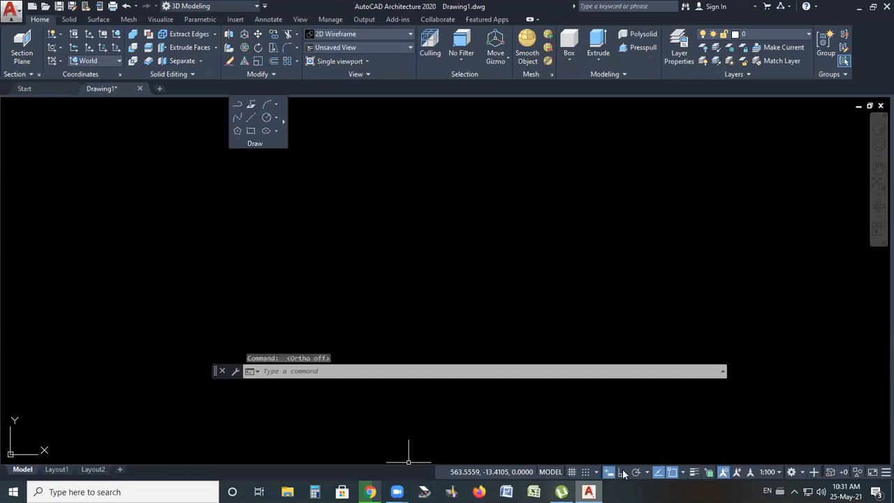
key("F8")
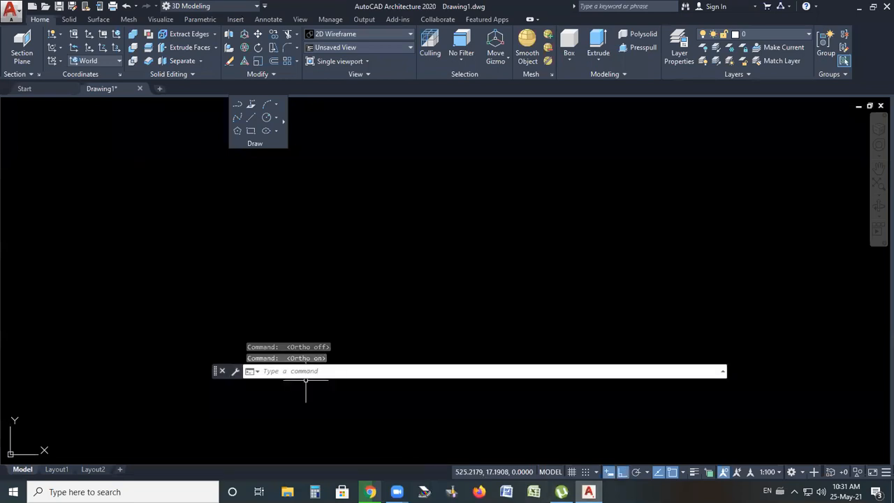
left_click(623, 473)
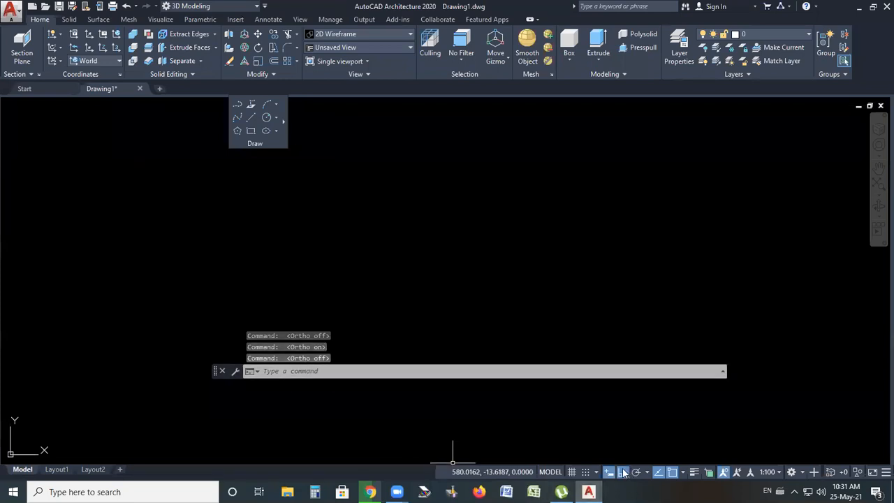
left_click(624, 473)
left_click(624, 473)
left_click(622, 474)
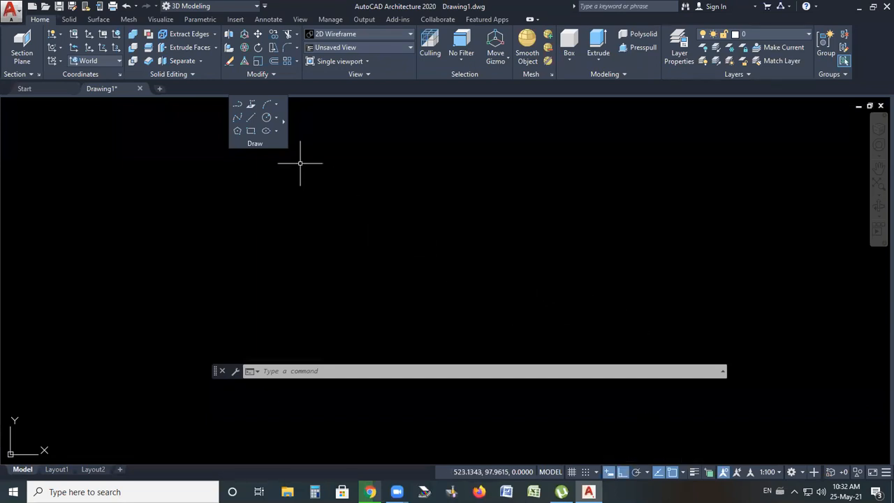
left_click(251, 119)
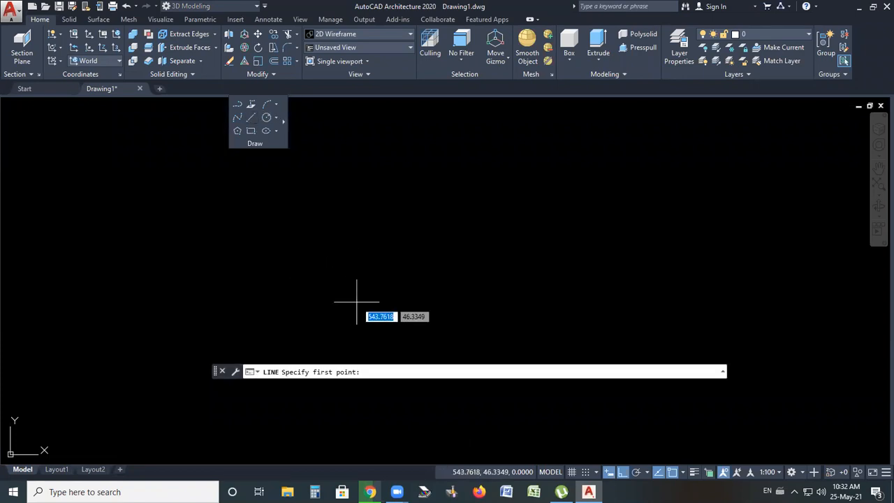
left_click(322, 262)
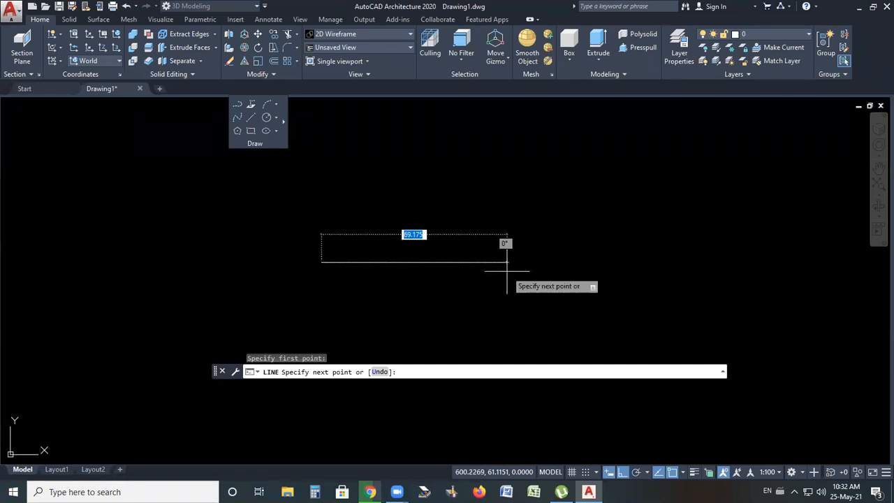
type("100")
key("Return")
scroll(477, 301, "down", 3)
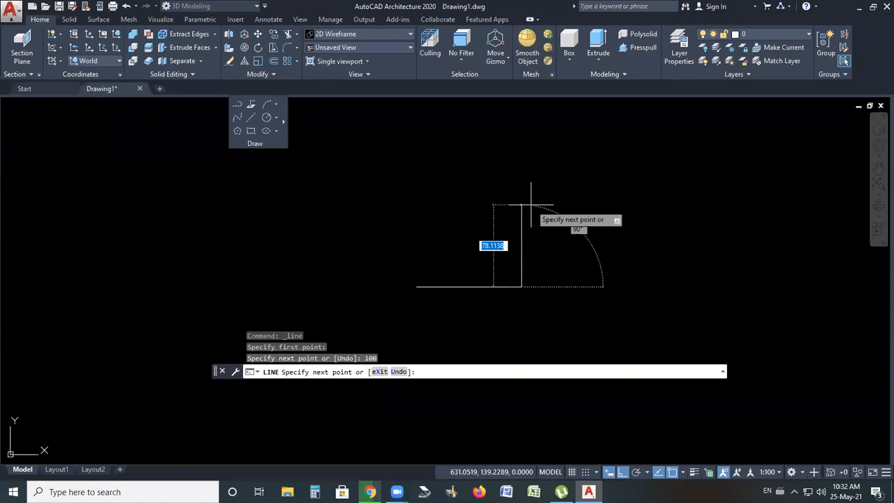
key("ctrl+z")
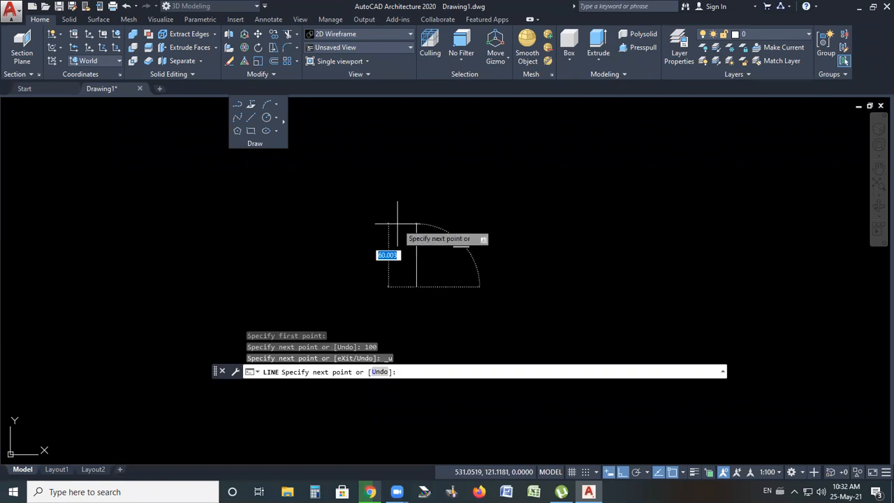
key("Escape")
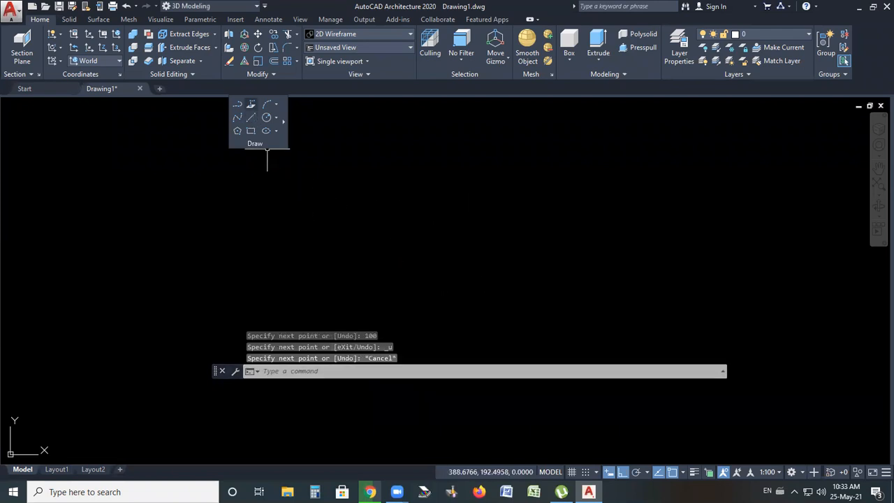
Start a new line drawing 100 units to the right, then 150 units upward
left_click(251, 117)
left_click(348, 260)
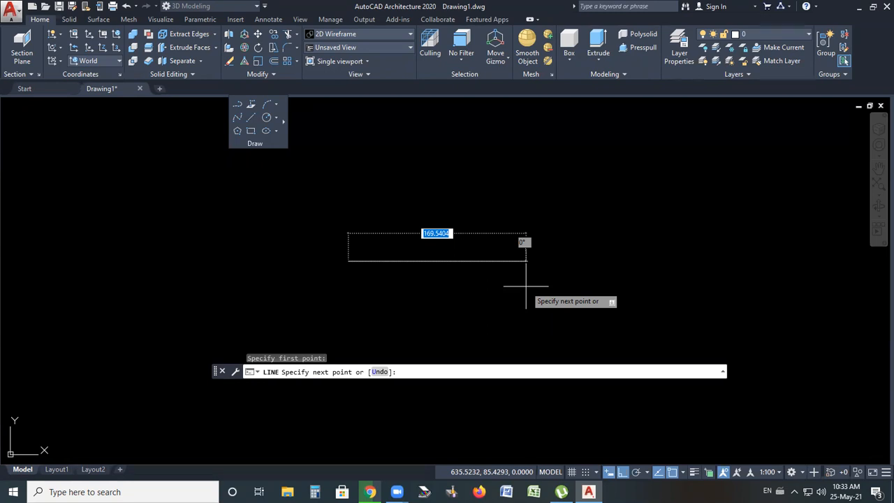
type("100")
key("Return")
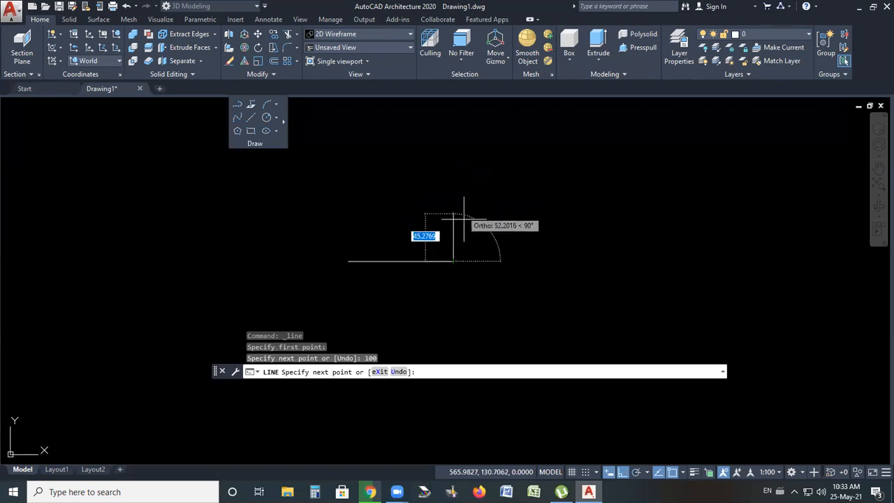
middle_click_drag(464, 137, 465, 182)
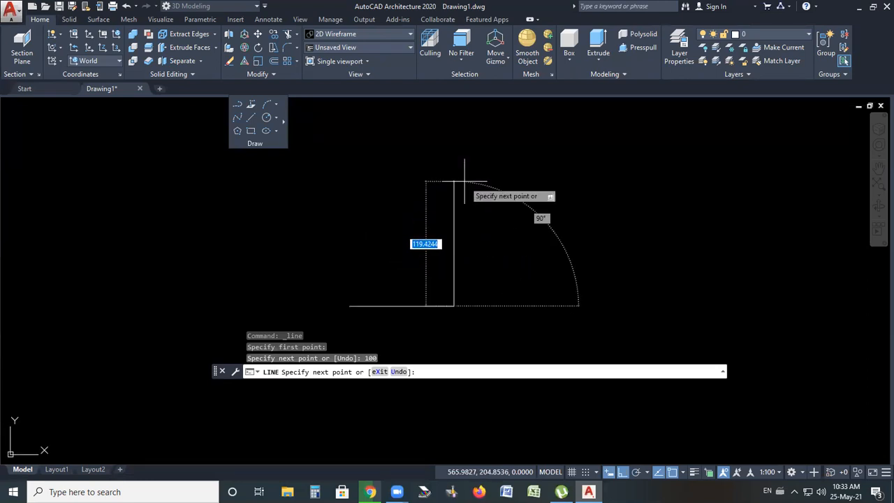
type("15")
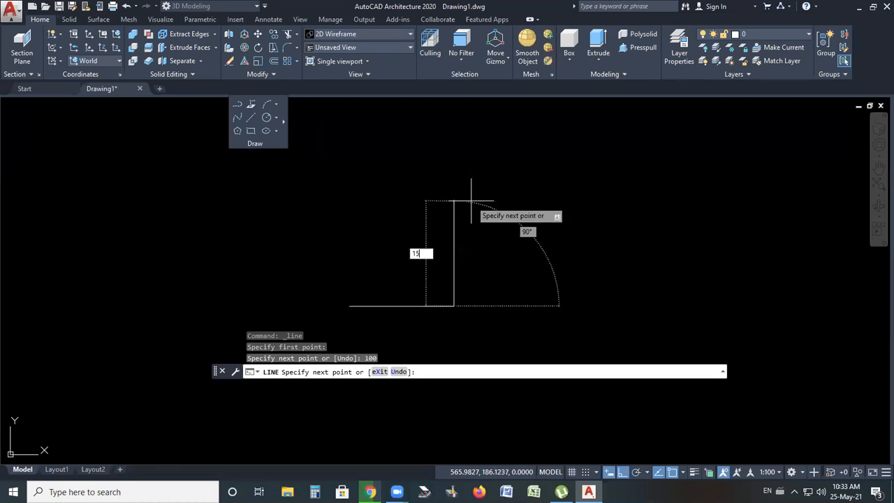
type("0")
key("Return")
Continue the line 110 units to the right and 75 units downward
type("110")
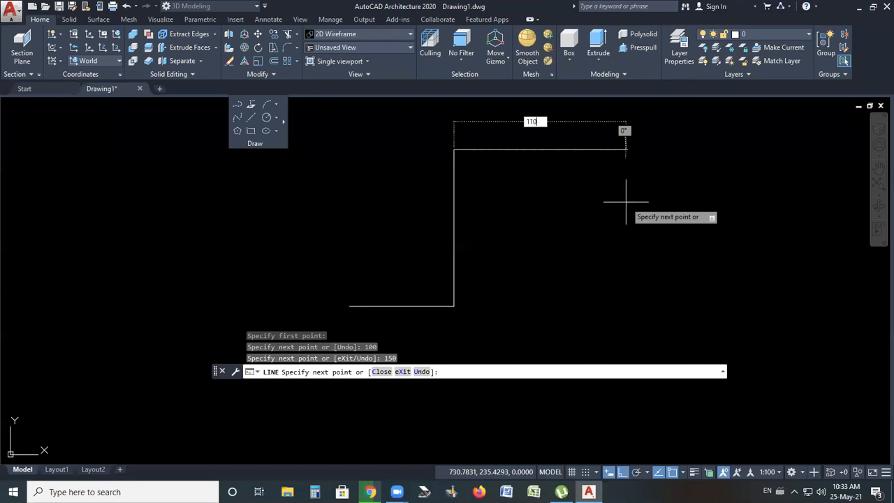
key("Return")
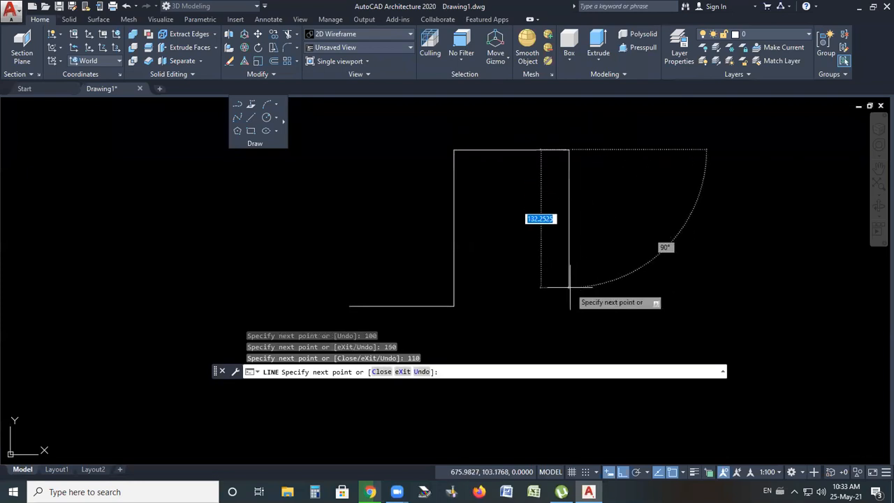
type("75")
key("Return")
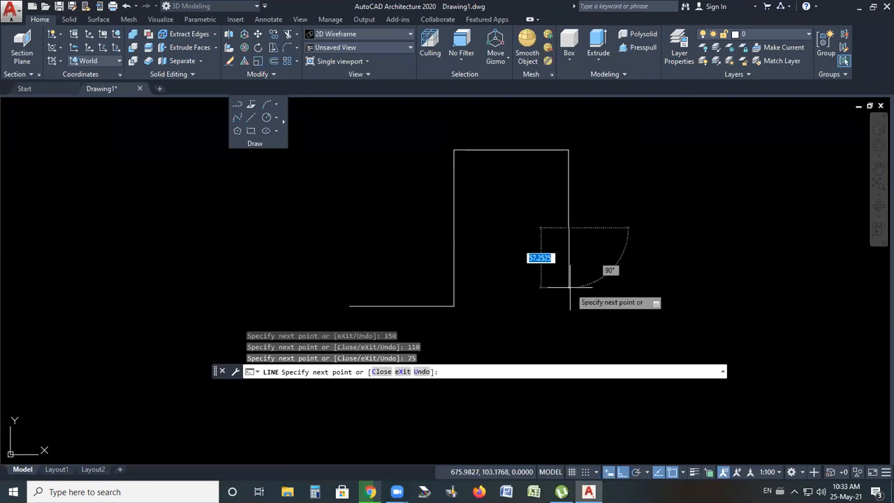
Continue the line 78 units to the right and 88 units upward
type("78")
key("Return")
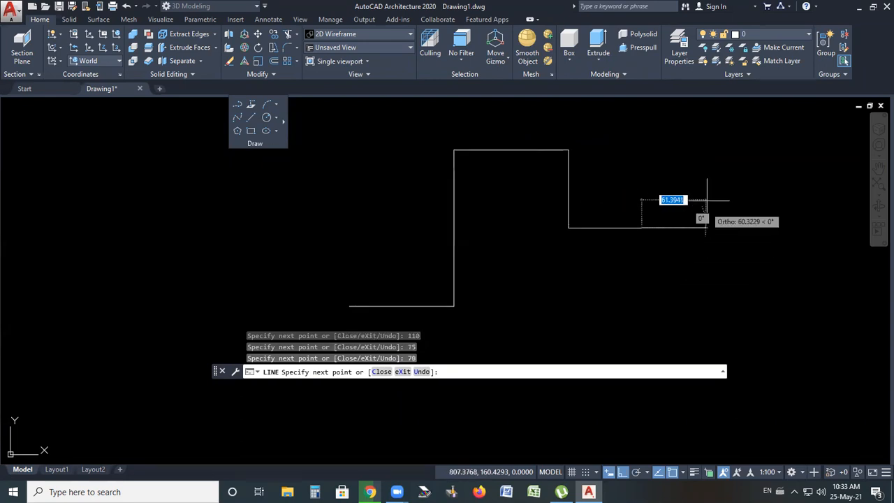
type("88")
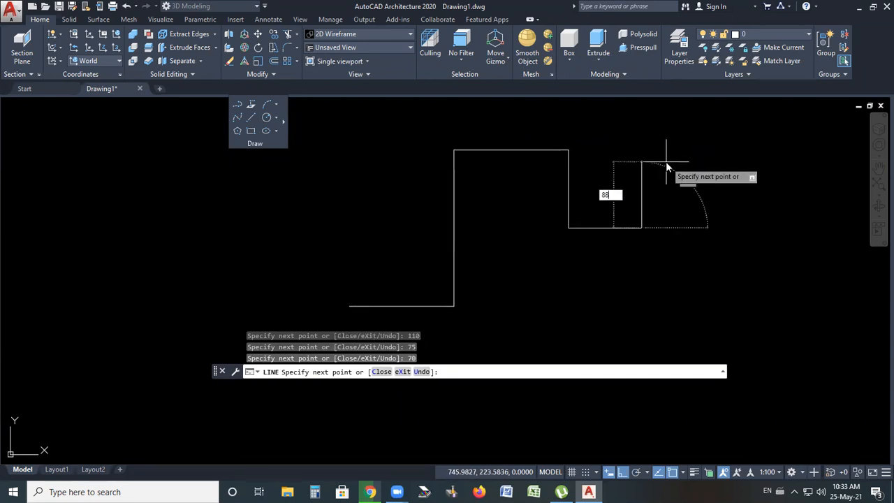
key("Return")
Extend the line 99 units to the right and 73 units downward, then end the line command
scroll(706, 157, "down", 4)
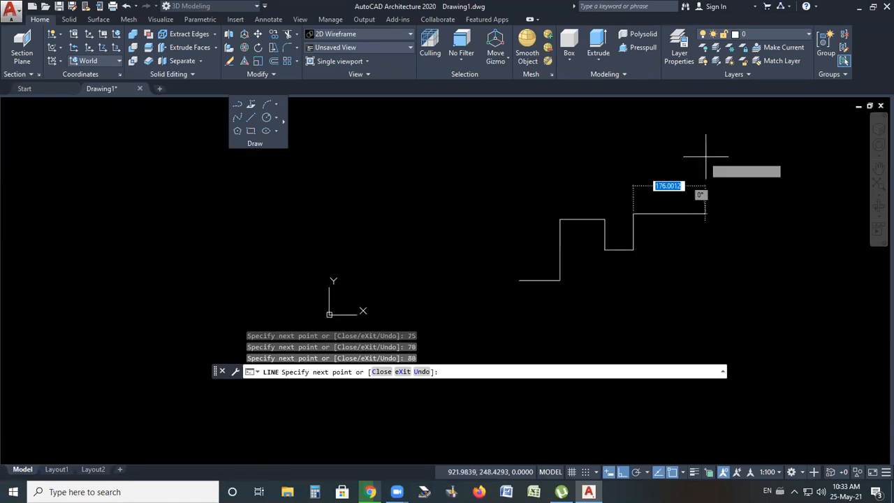
type("9")
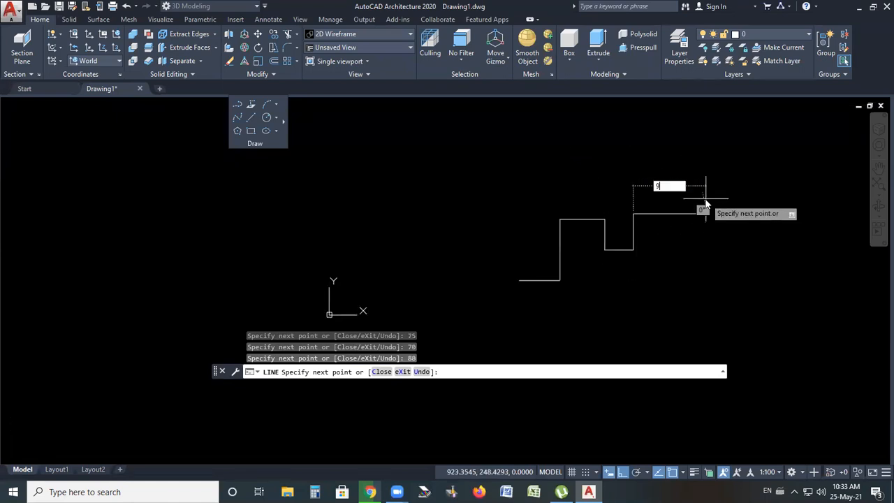
type("9")
key("Return")
type("73")
key("Return")
key("Return")
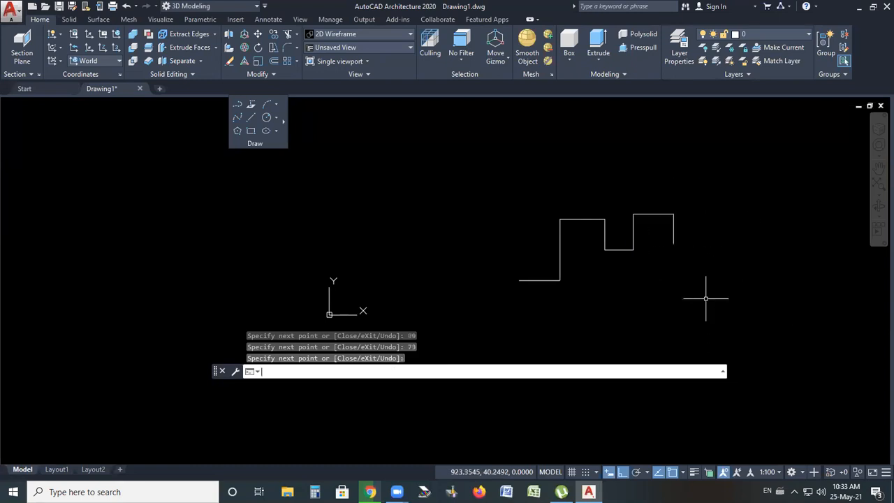
scroll(676, 260, "up", 4)
scroll(441, 252, "down", 2)
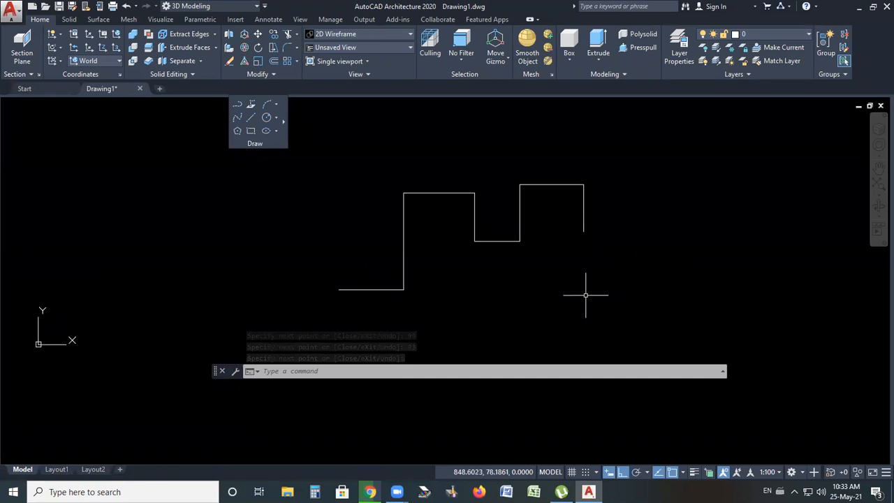
scroll(381, 280, "down", 2)
scroll(499, 283, "up", 2)
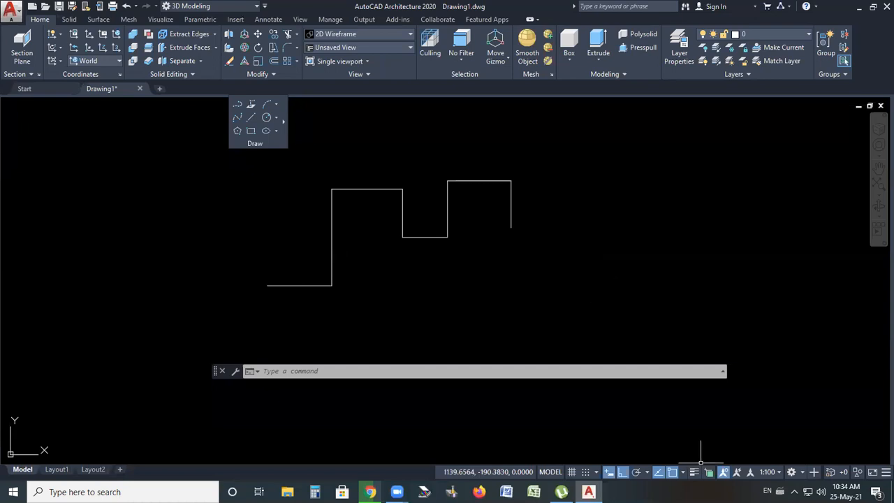
Turn on polar tracking and set its angle increment to 45, 90, 135, 180 degrees
left_click(636, 473)
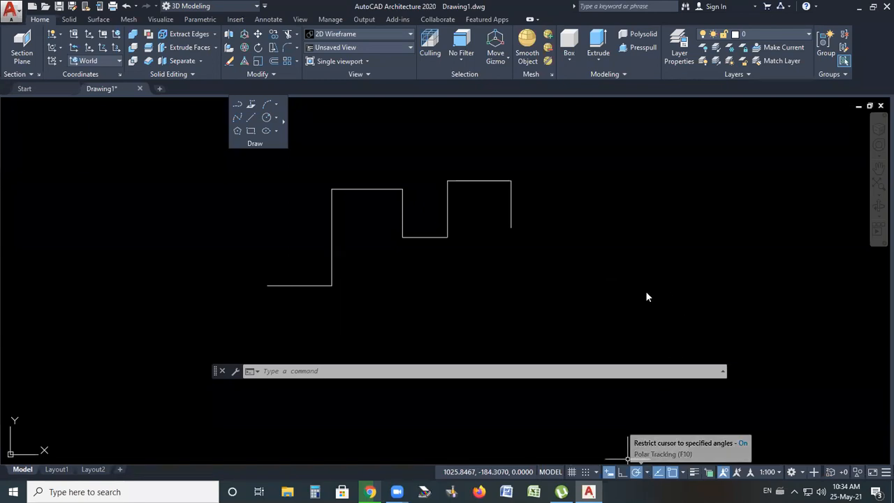
left_click(647, 473)
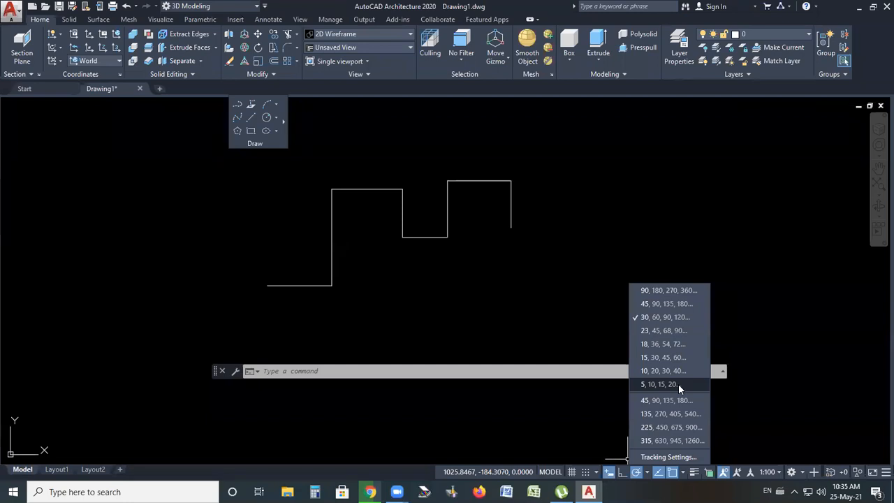
left_click(645, 305)
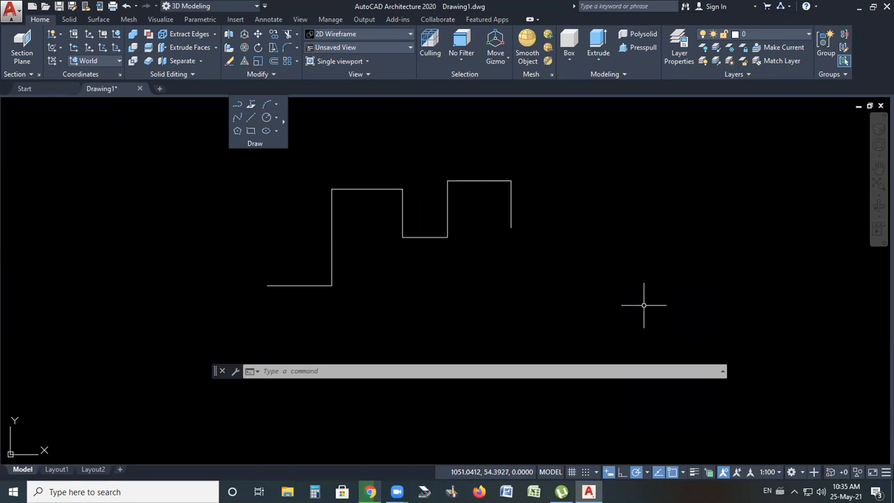
left_click(647, 472)
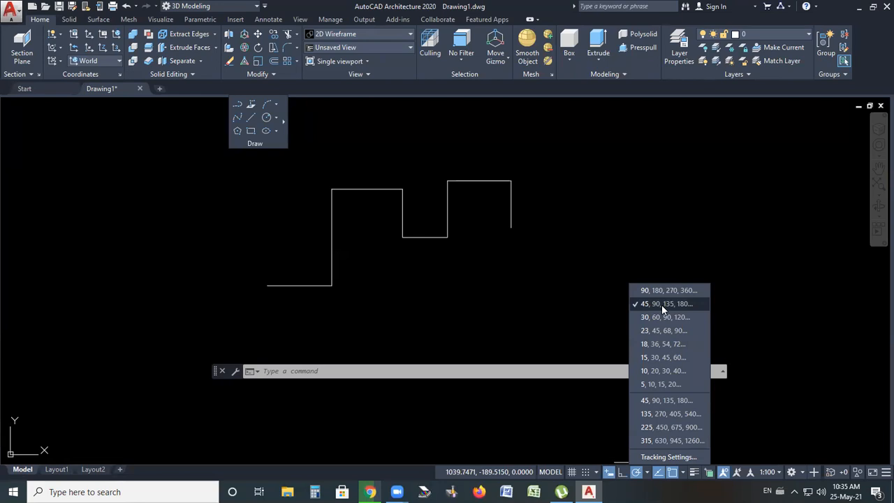
left_click(574, 256)
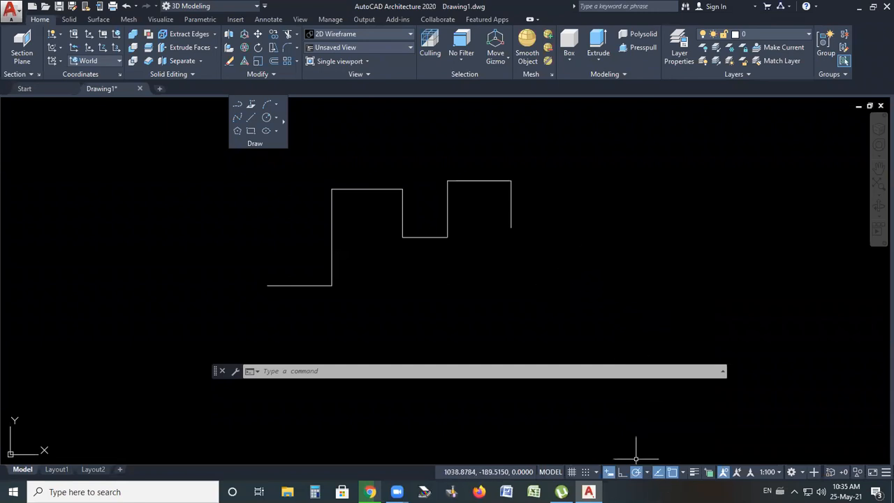
scroll(482, 227, "down", 2)
scroll(502, 187, "up", 2)
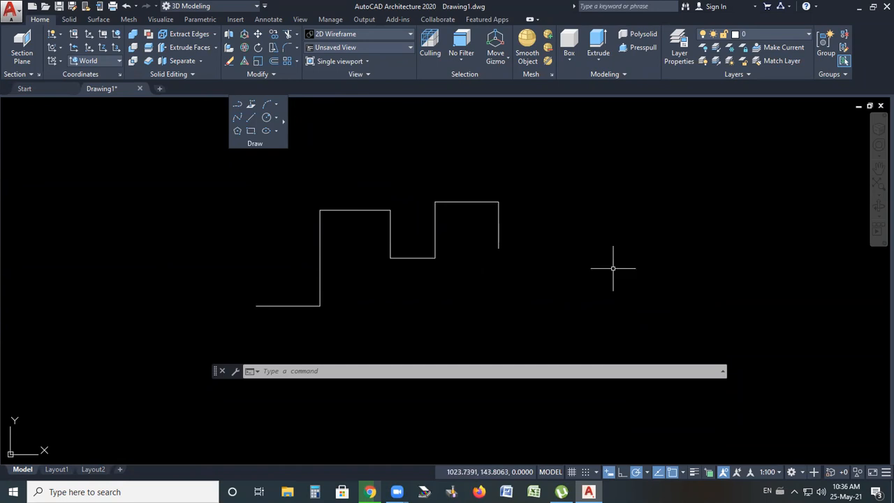
right_click(576, 204)
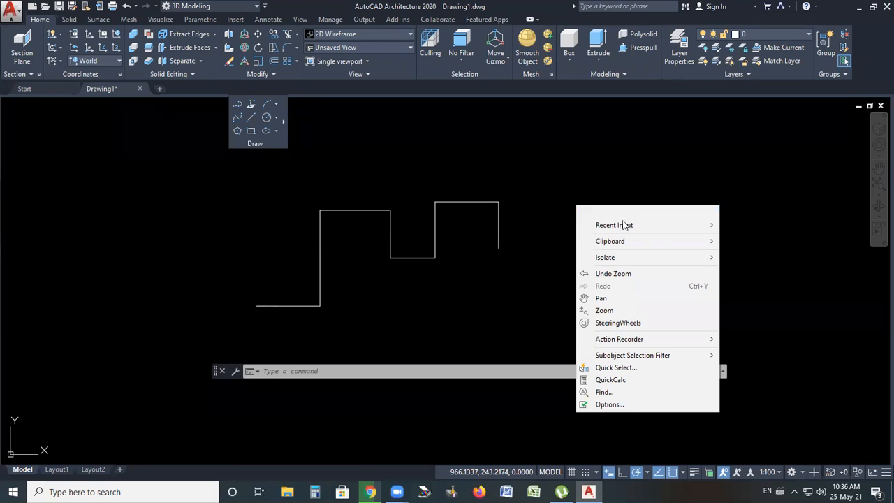
mouse_move(608, 227)
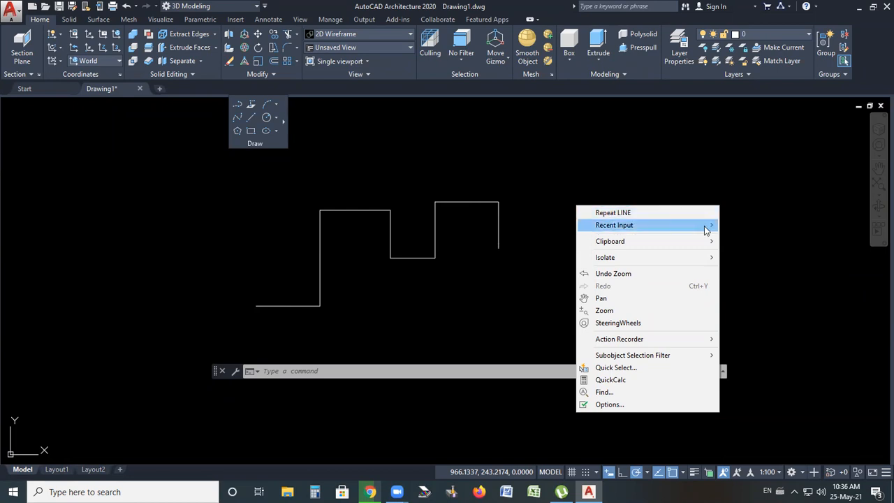
mouse_move(704, 225)
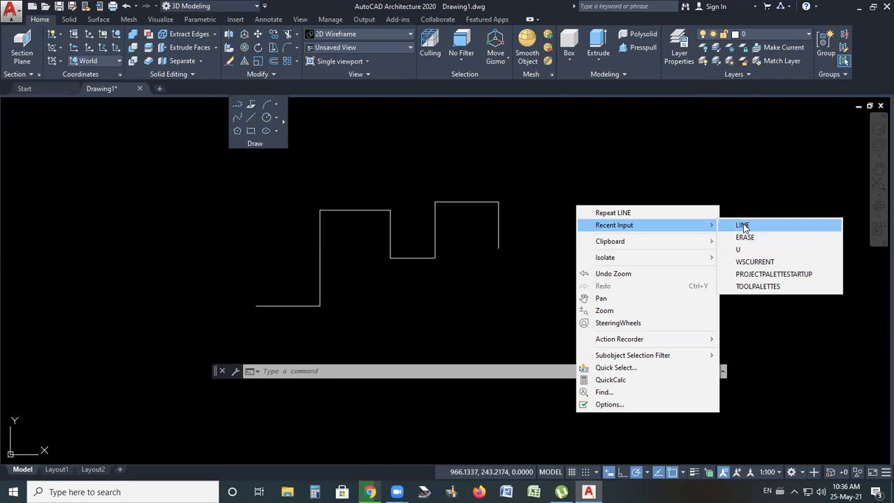
left_click(561, 177)
left_click(538, 206)
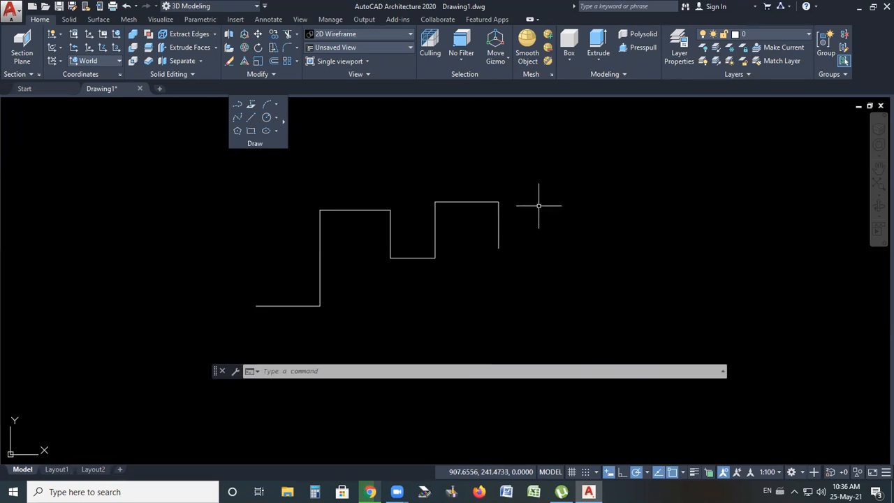
Draw a 150-unit line at 45 degrees upward from the profile's end point, then end the line command
left_click(297, 371)
type("line")
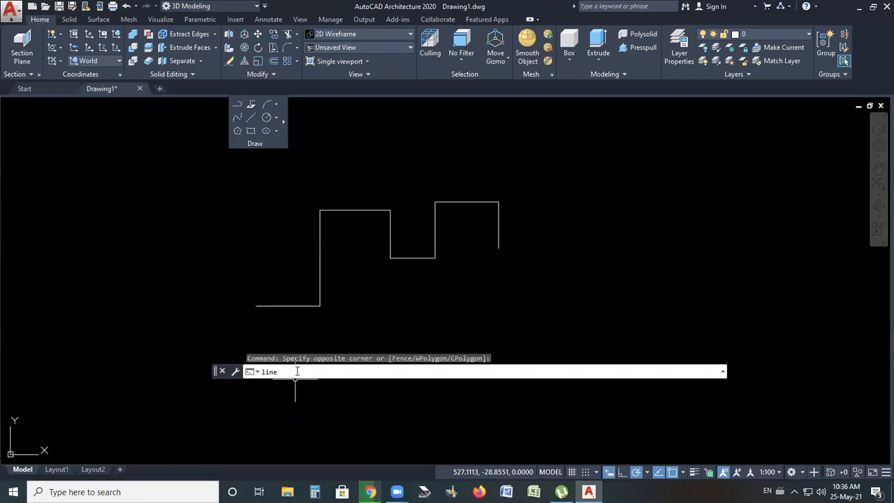
key("Return")
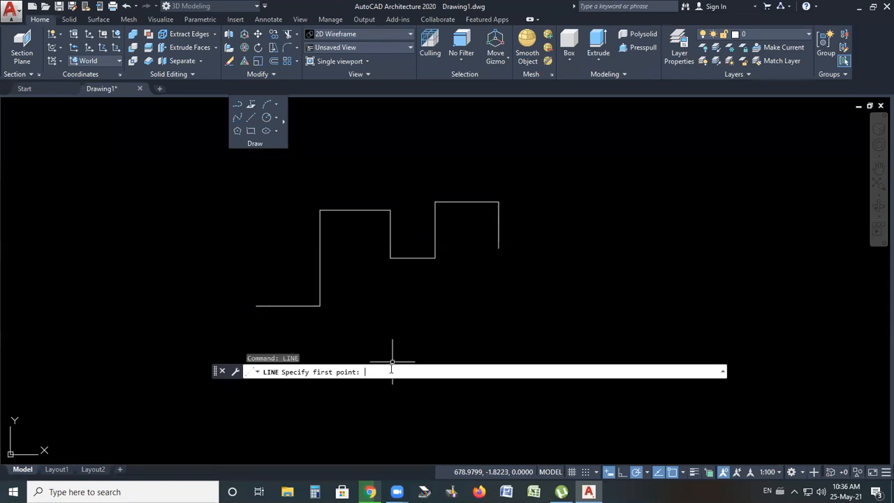
key("Escape")
type("l")
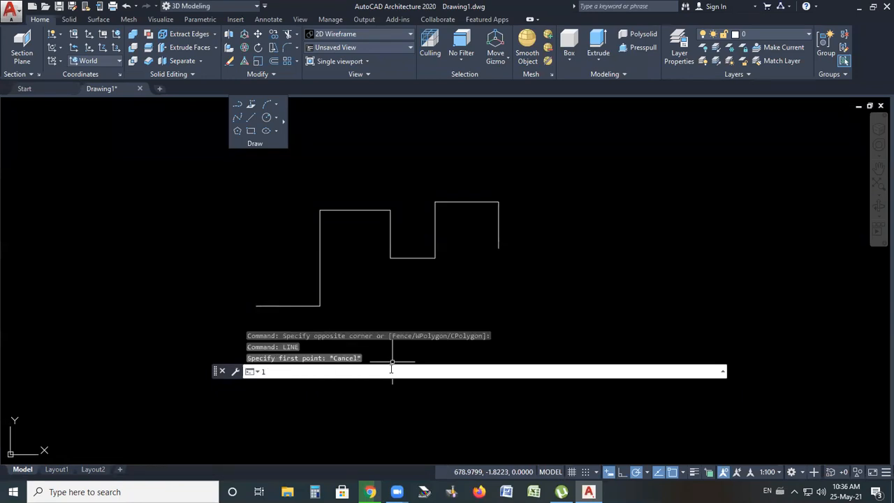
key("Return")
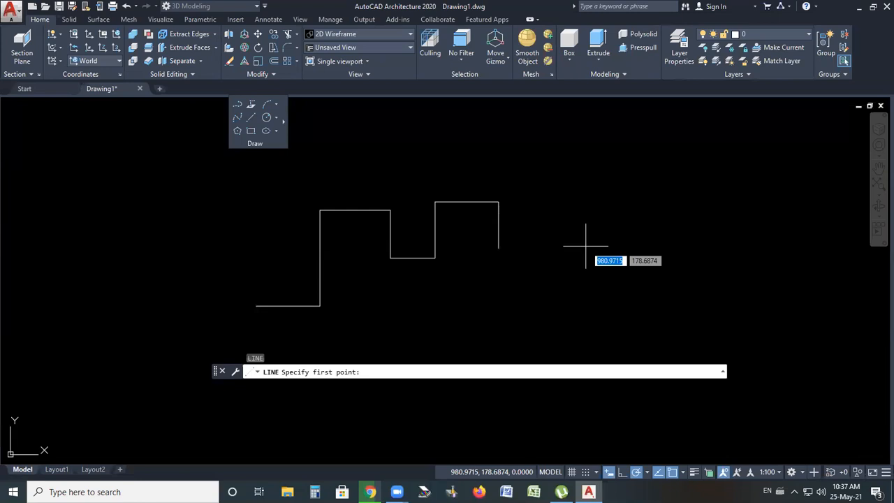
left_click(499, 248)
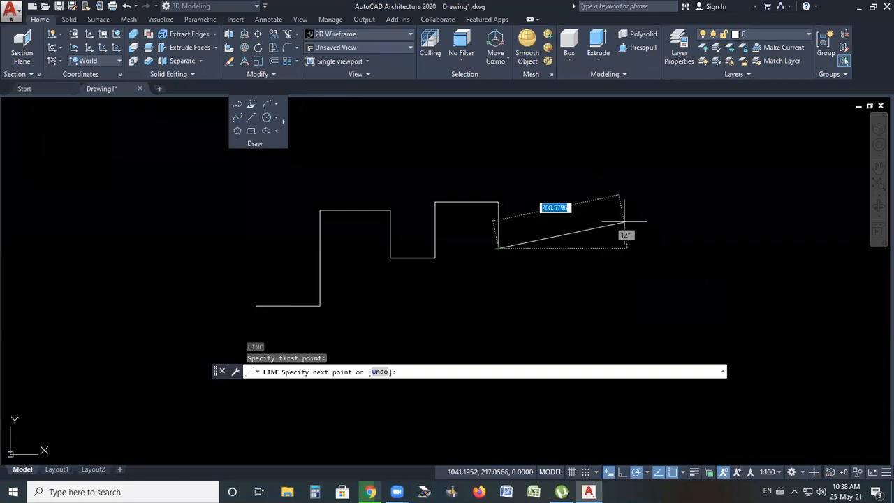
key("Tab")
key("Tab")
key("Tab")
key("Tab")
key("Tab")
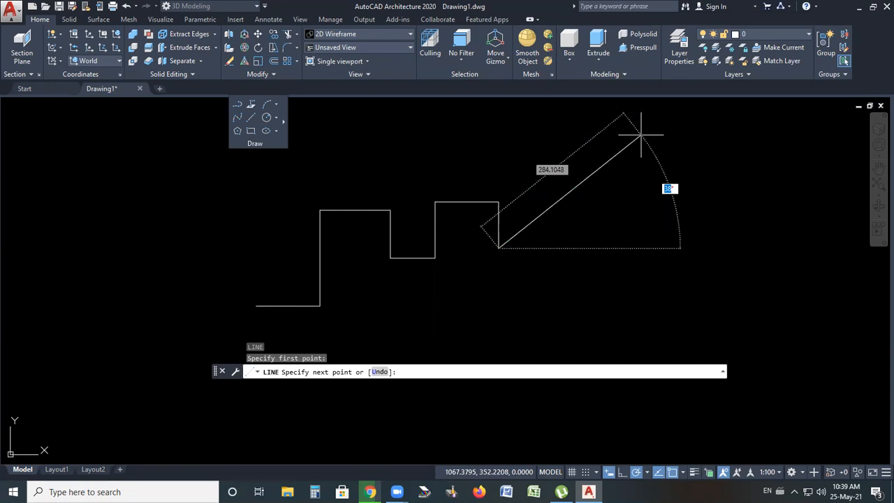
scroll(535, 249, "down", 2)
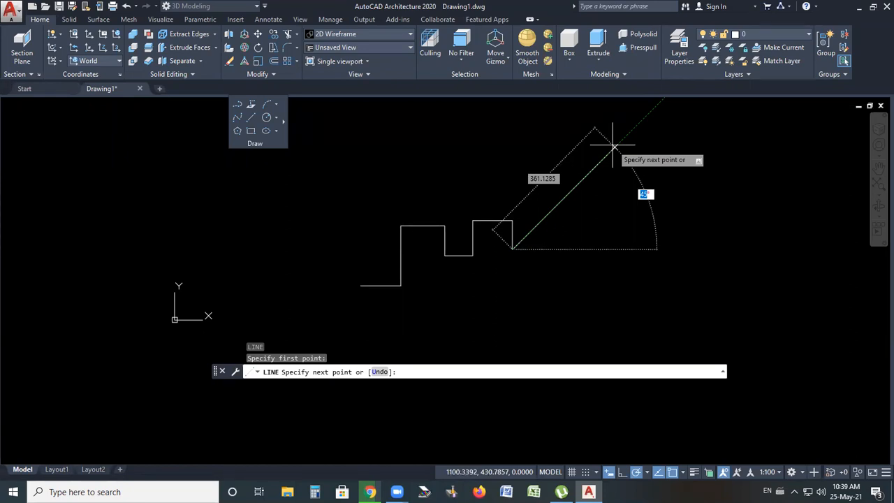
key("Tab")
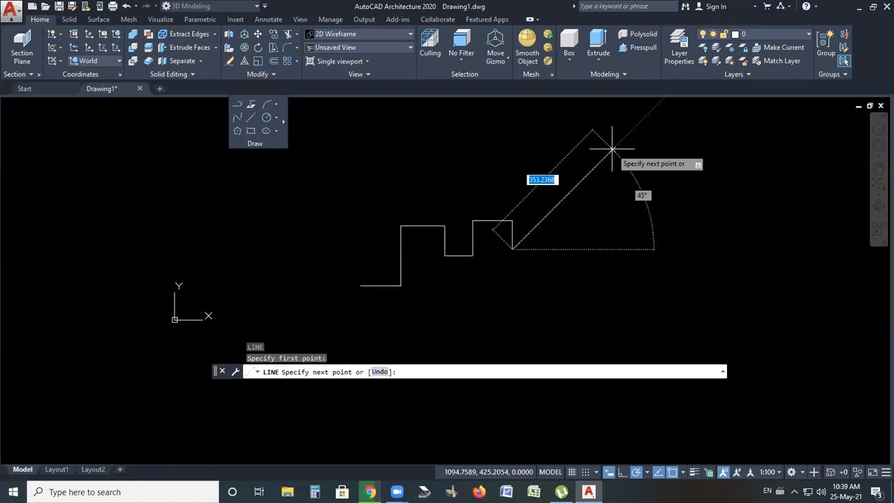
type("150")
key("Return")
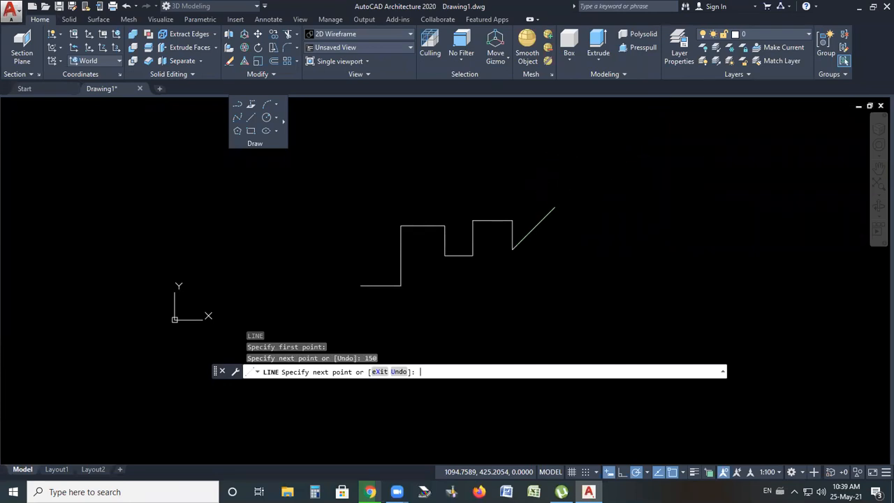
key("Return")
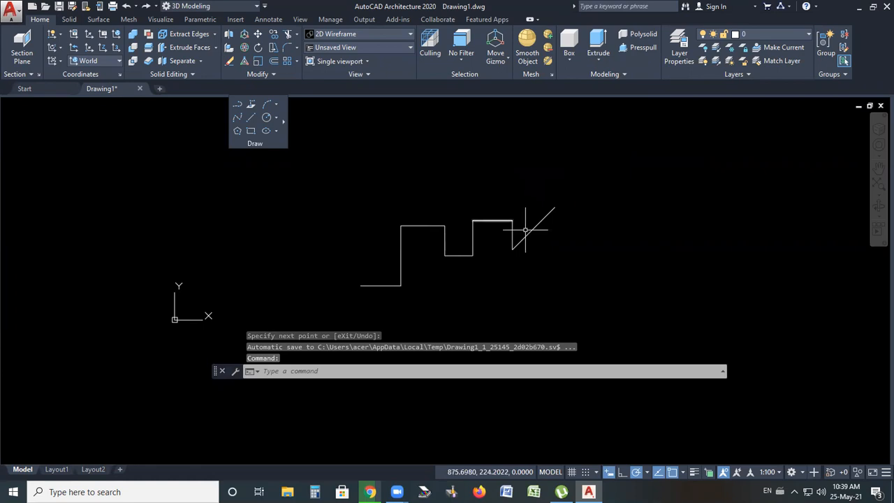
Change the polar tracking angle increment to 23, 45, 68, 90 degrees
scroll(525, 229, "up", 4)
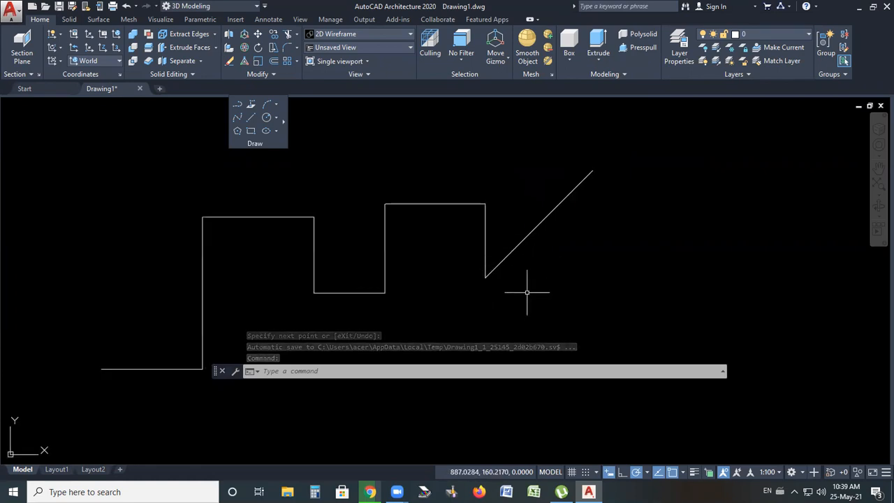
scroll(382, 276, "down", 4)
scroll(499, 200, "up", 2)
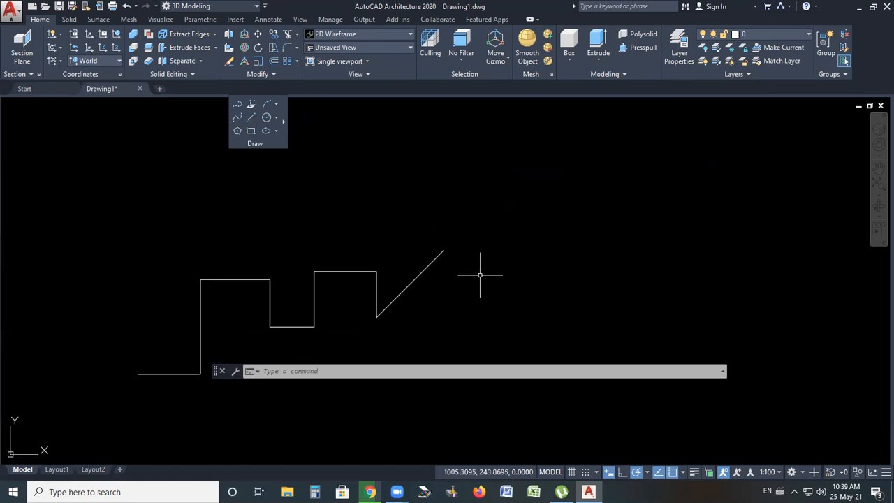
left_click(648, 473)
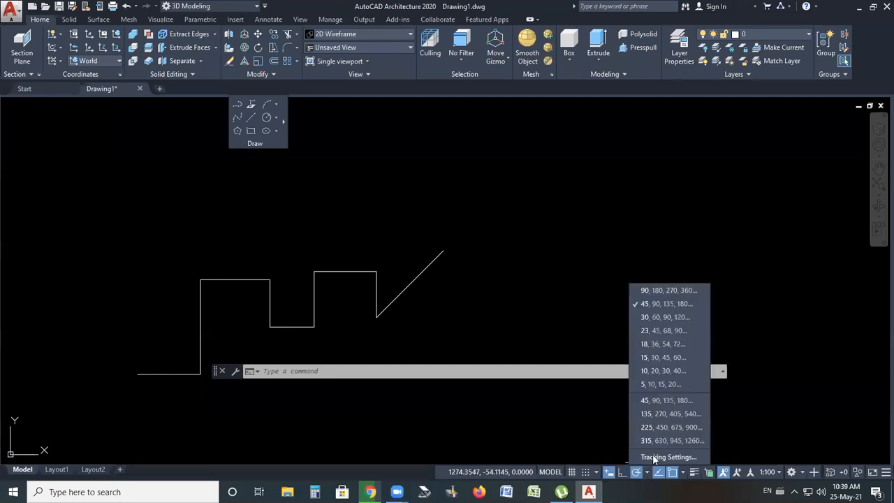
left_click(646, 329)
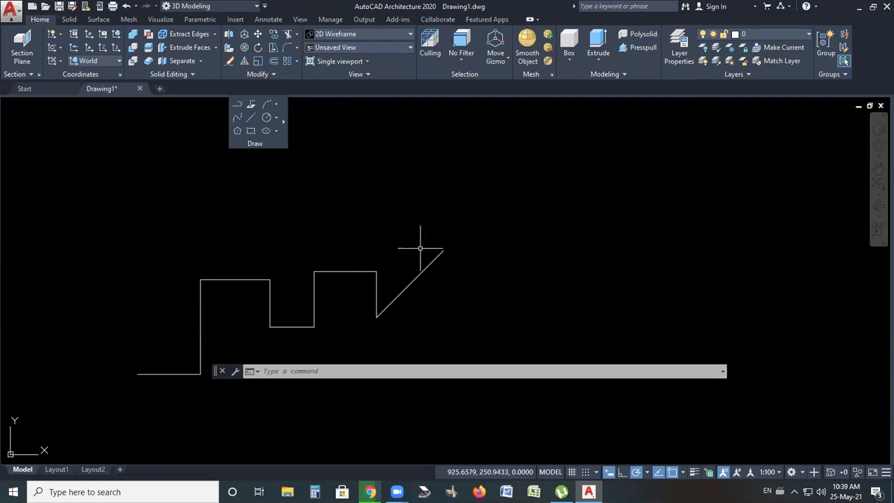
Start a new line at the end of the 45-degree line and draw 100 units along the 23-degree direction
left_click(251, 117)
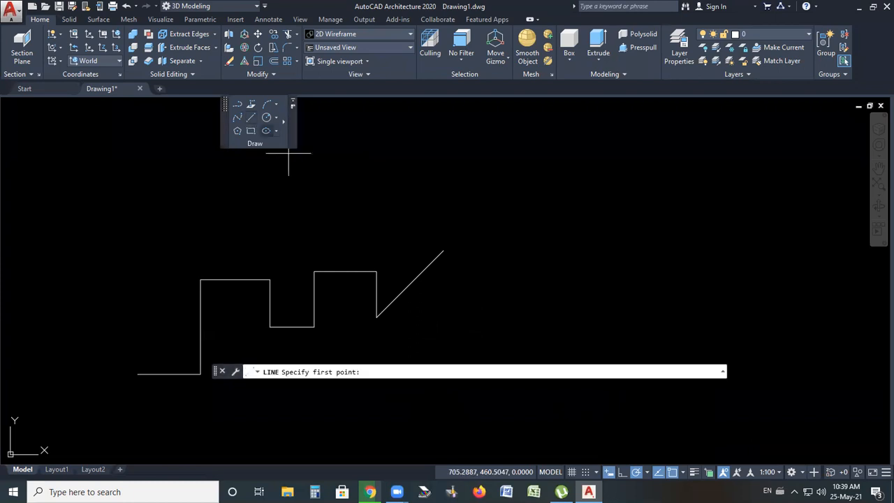
left_click(443, 250)
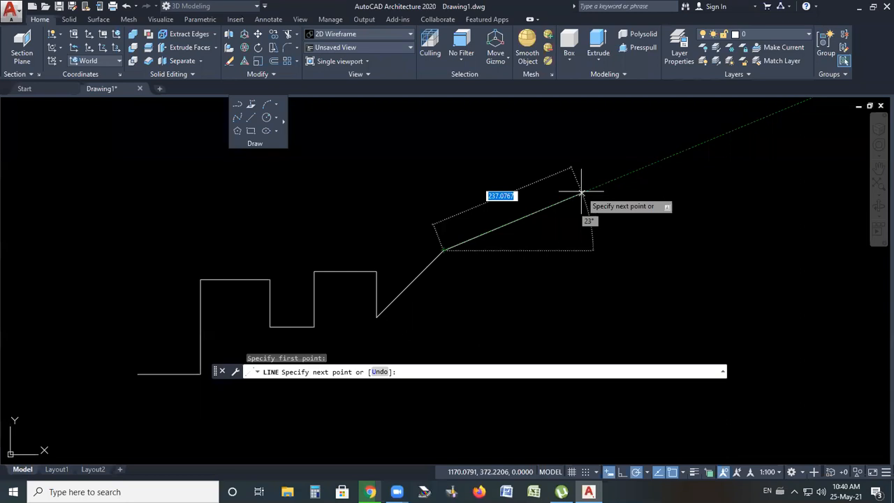
type("100")
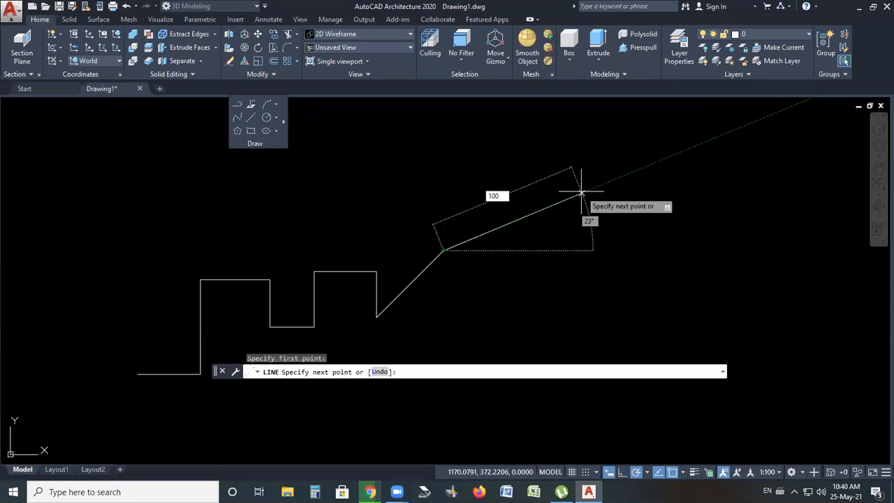
key("Return")
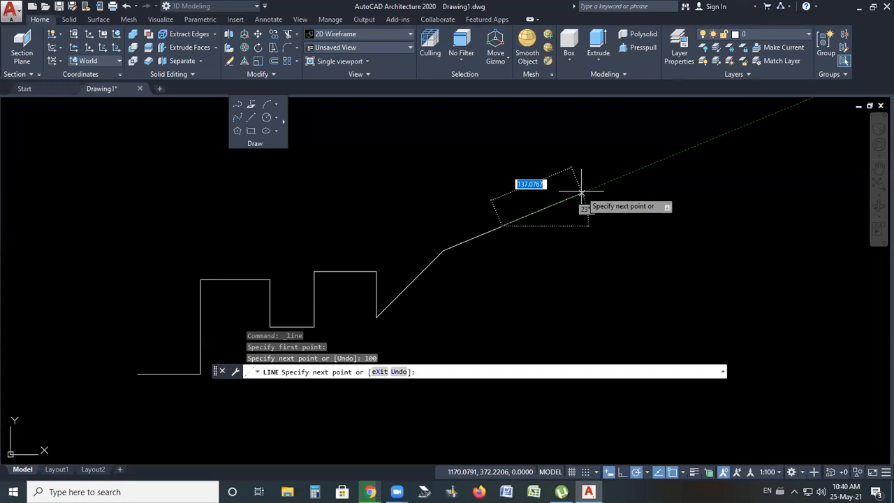
End the line command after the 23-degree segment to complete the stepped profile
key("Return")
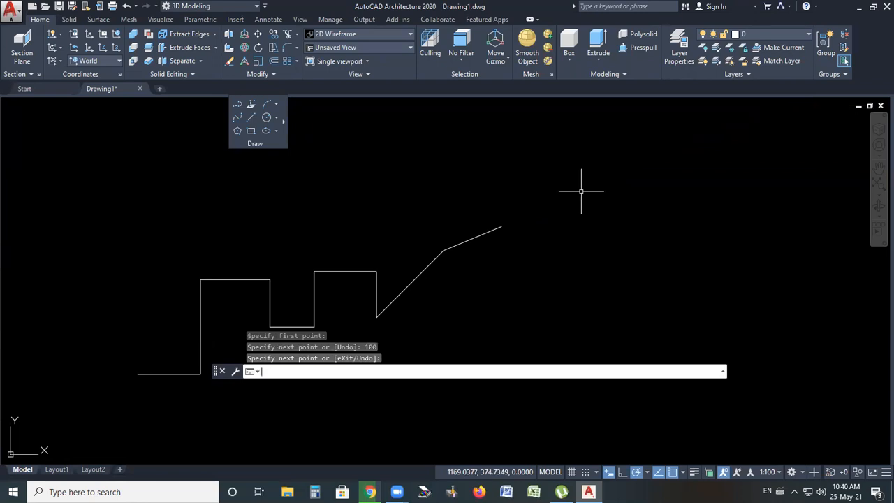
scroll(397, 318, "up", 2)
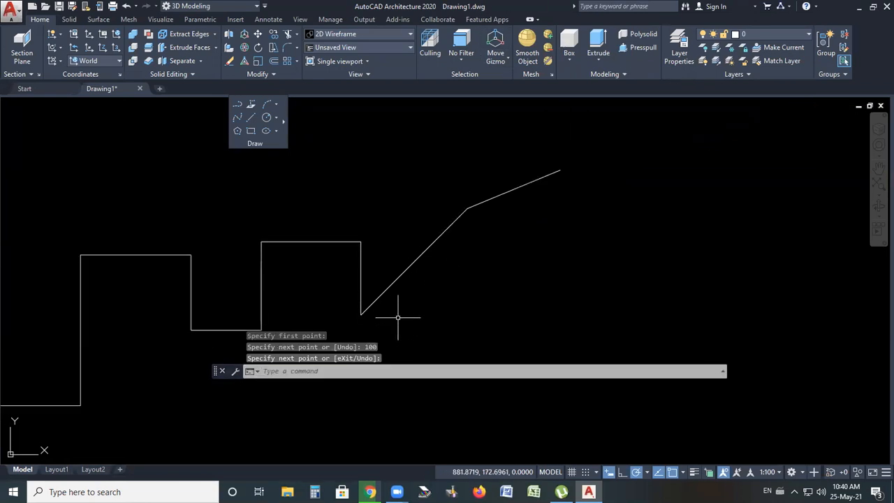
scroll(485, 187, "down", 3)
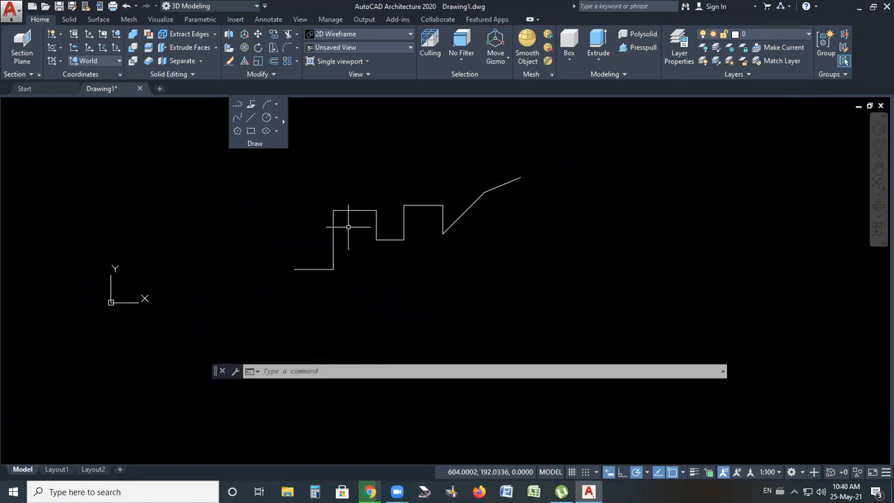
scroll(362, 204, "up", 2)
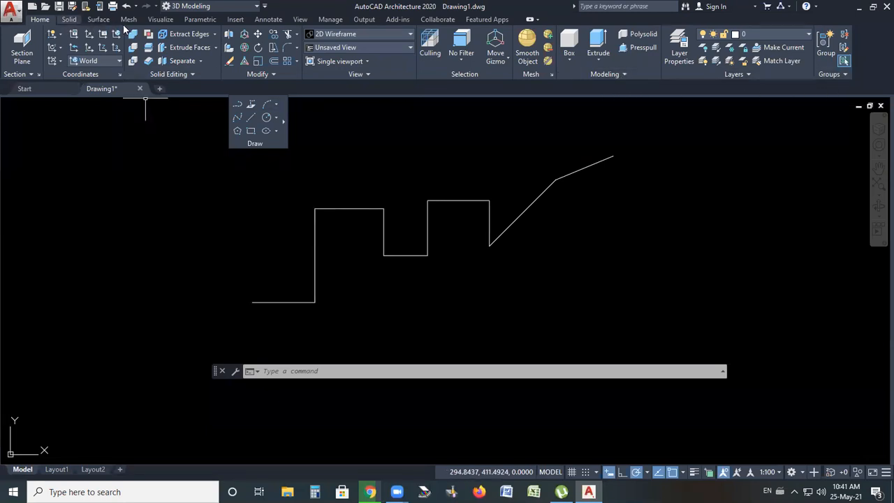
Browse the ribbon tabs for solid, surface, mesh and annotation tools
left_click(69, 19)
left_click(99, 19)
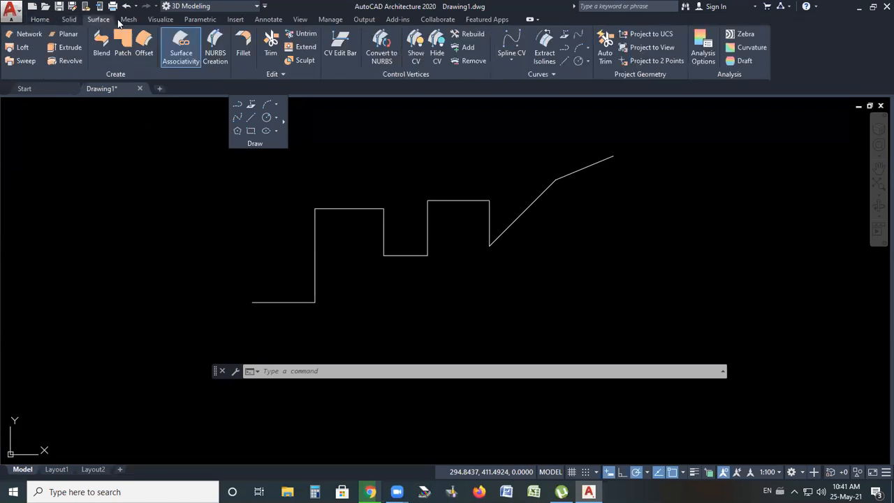
left_click(128, 19)
left_click(42, 20)
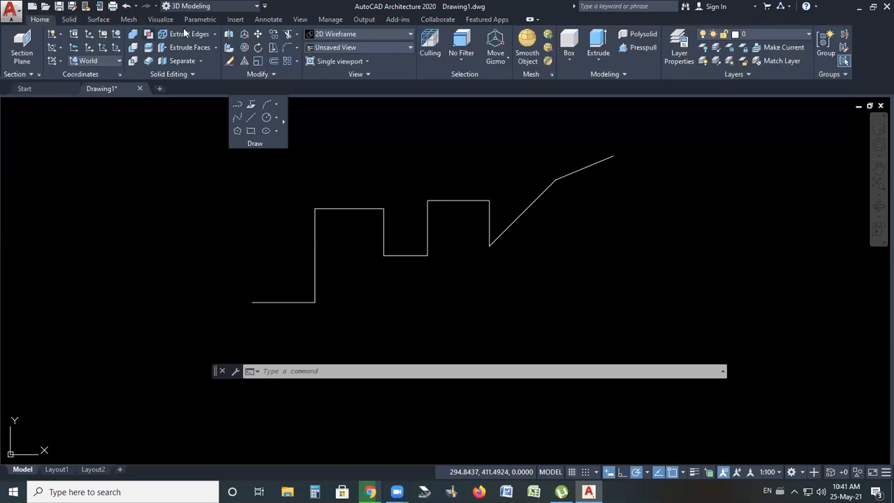
left_click(268, 20)
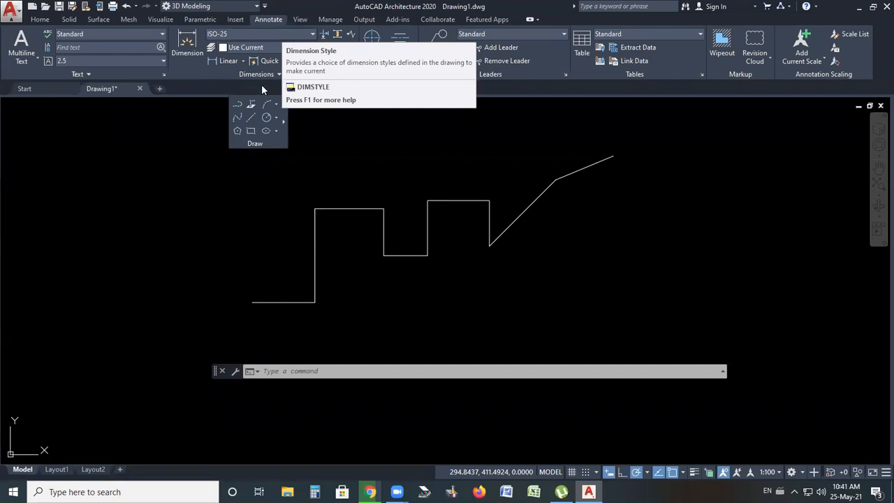
Examine the Dimensions panel, its dimension style list and the available dimension types
left_click_drag(295, 75, 420, 152)
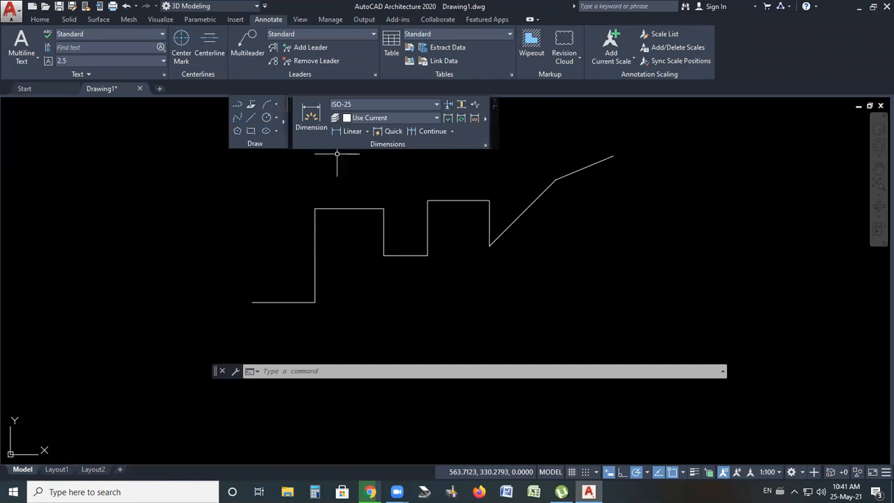
mouse_move(493, 125)
left_mouse_down()
mouse_move(391, 47)
mouse_move(376, 48)
left_mouse_up()
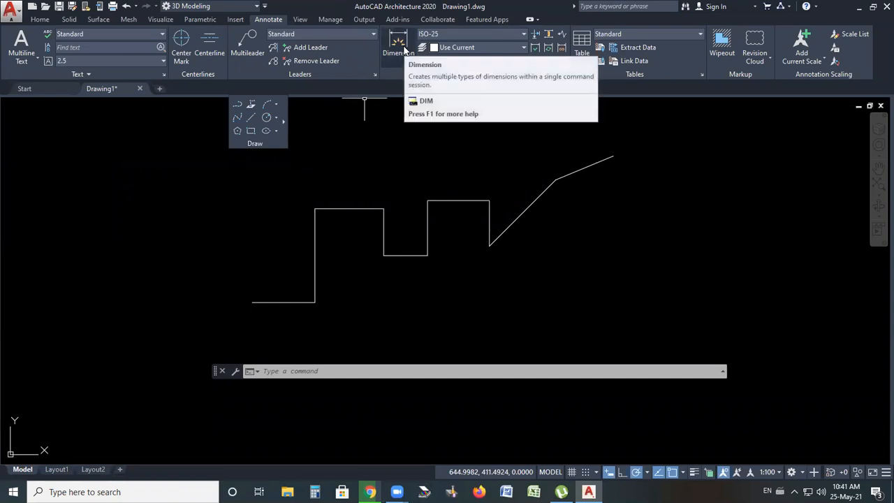
left_click(451, 34)
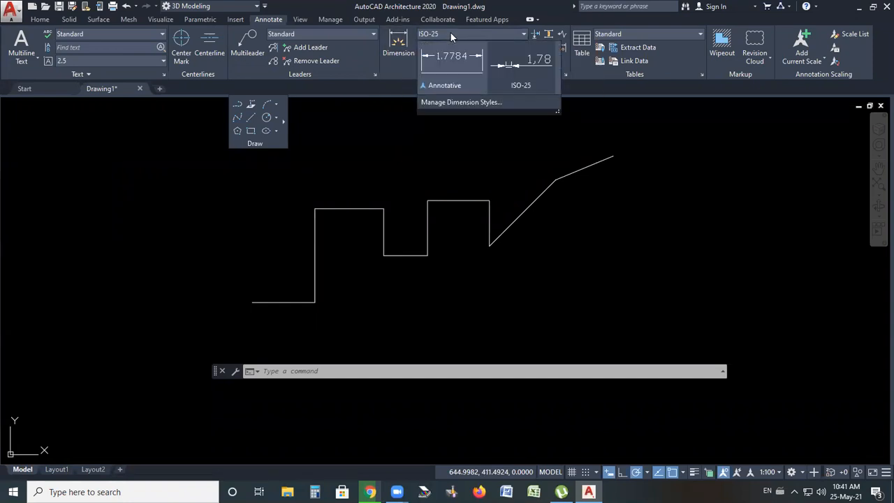
left_click(450, 32)
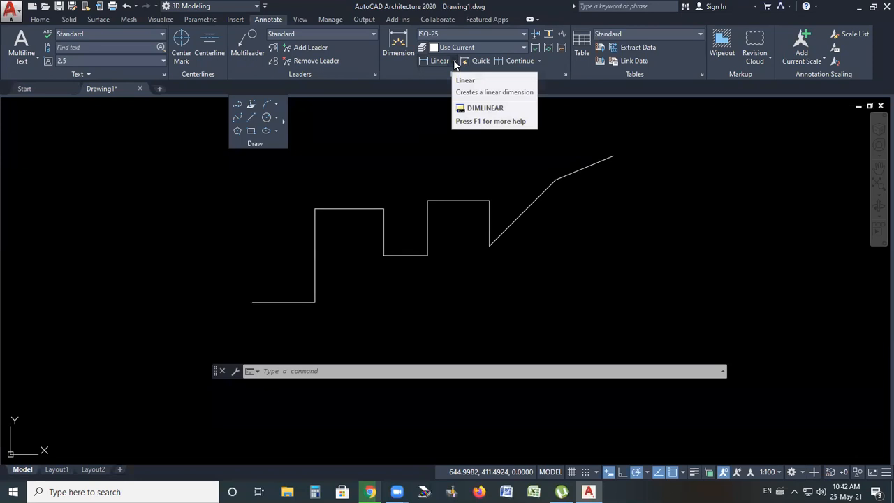
left_click(455, 64)
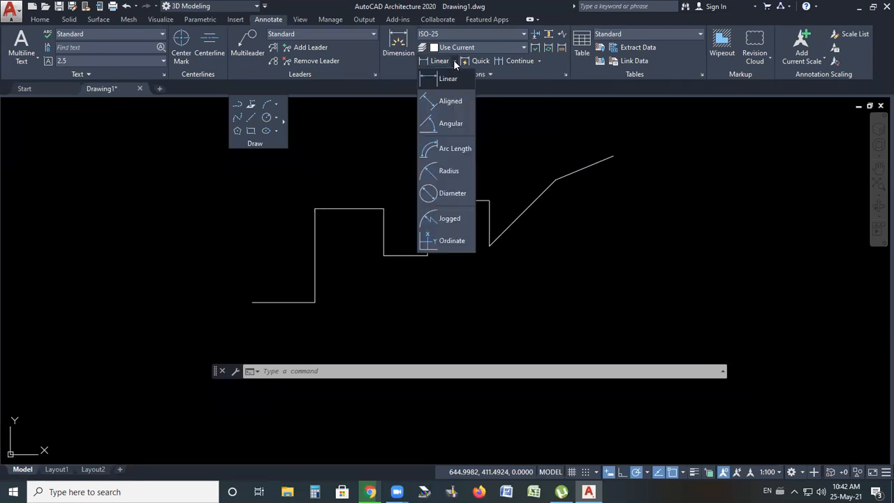
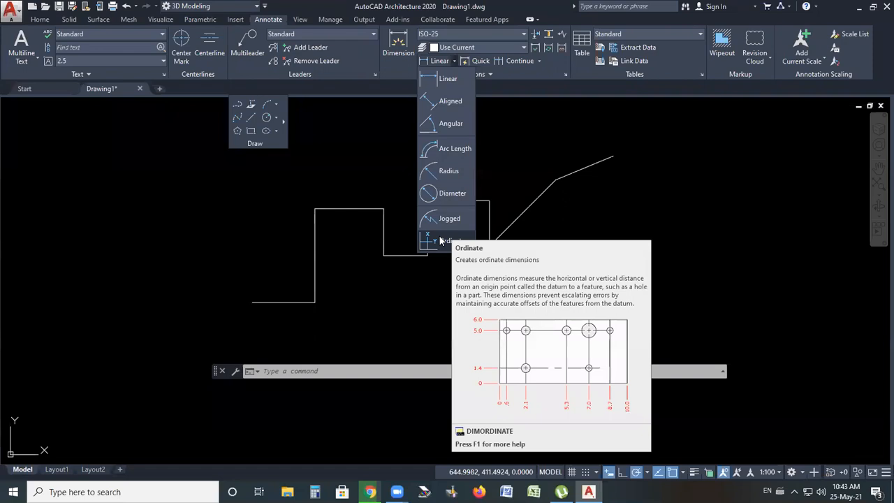
Add a linear dimension to the bottom horizontal segment of the profile, placing the dimension line just below it
left_click(514, 140)
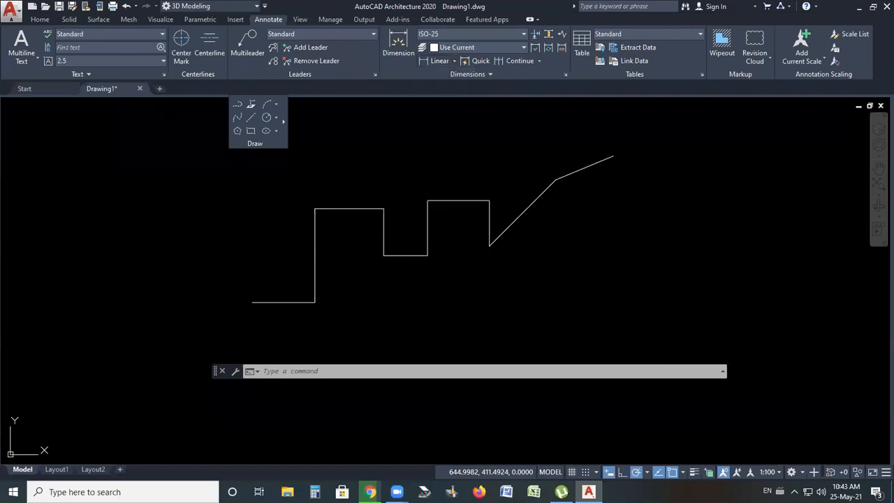
left_click(473, 159)
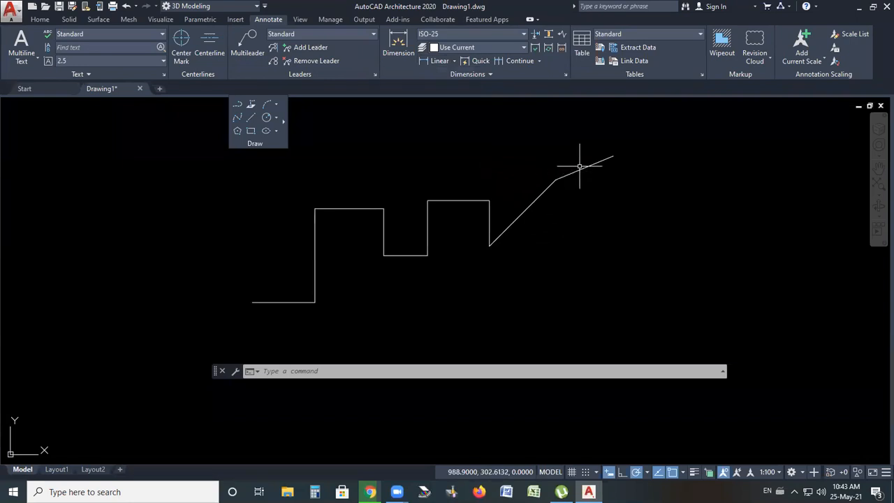
left_click(454, 61)
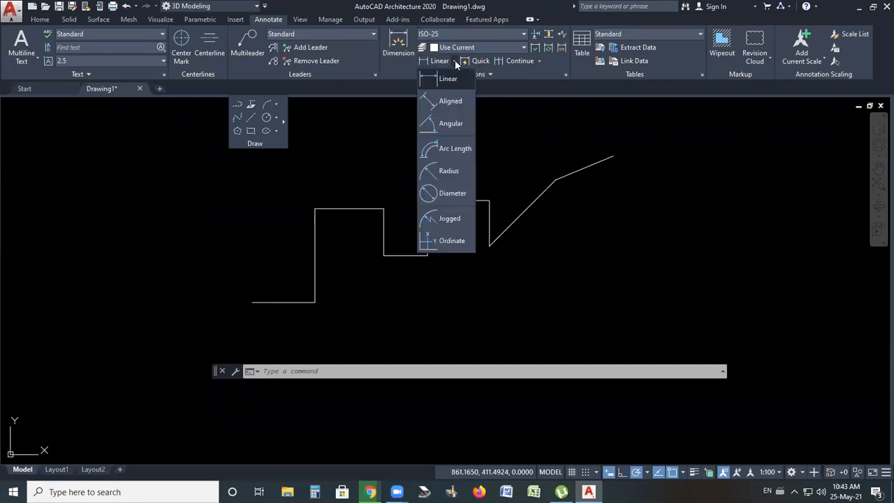
left_click(444, 80)
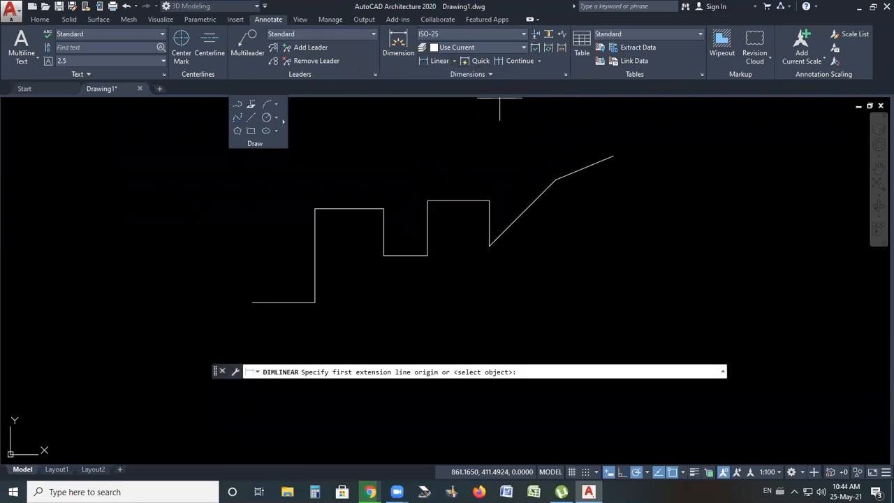
left_click(253, 303)
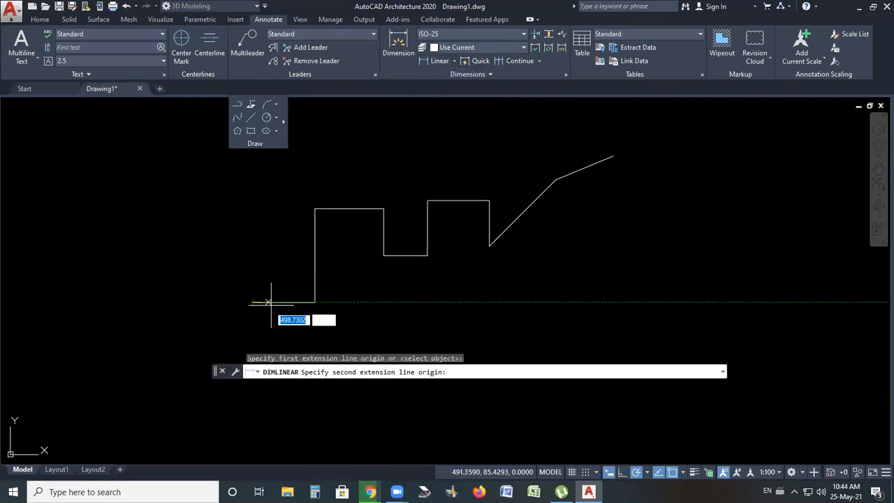
left_click(315, 303)
left_click(287, 319)
scroll(271, 320, "up", 4)
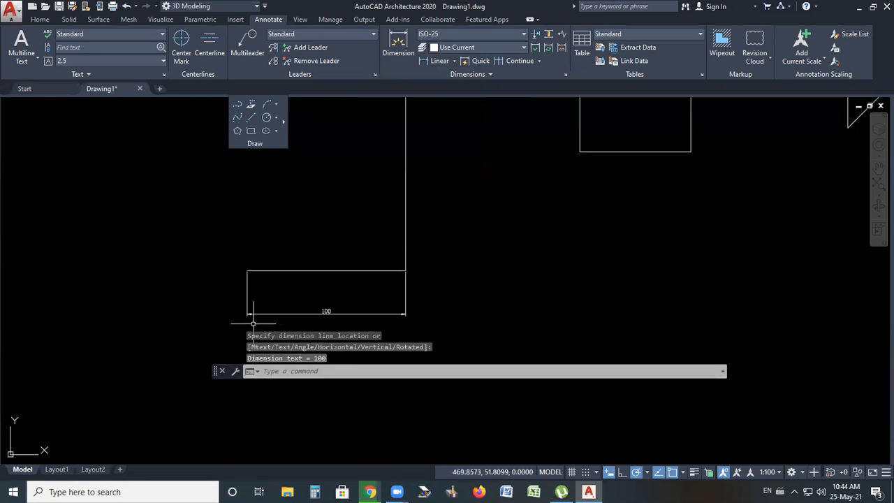
scroll(327, 312, "up", 4)
scroll(331, 307, "down", 7)
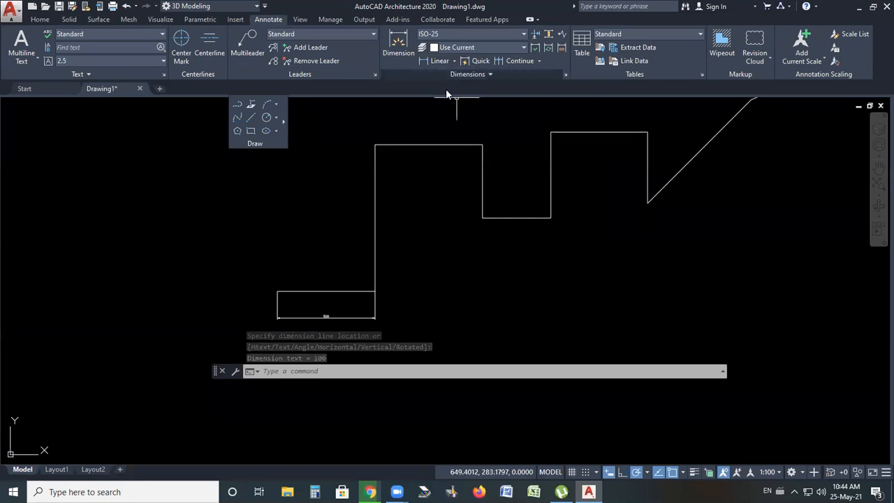
Examine the tools in the expanded Dimensions panel, such as override, oblique and text edit
left_click(491, 76)
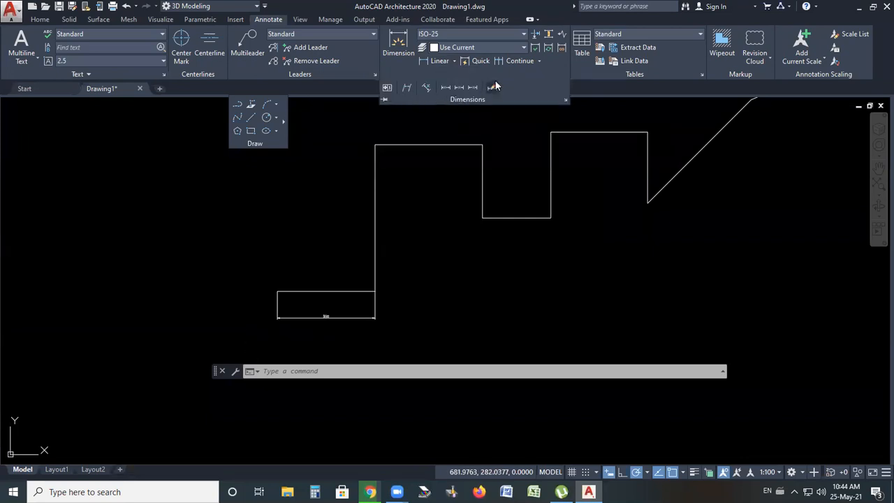
left_click(482, 143)
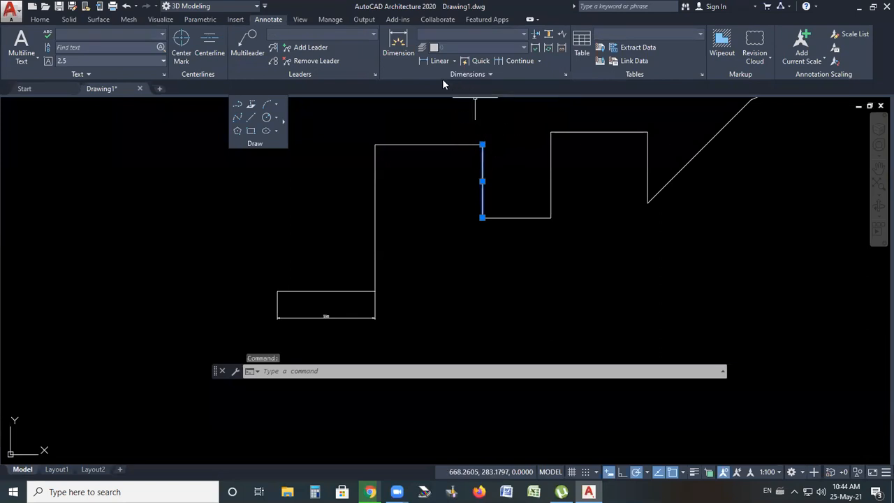
left_click(468, 74)
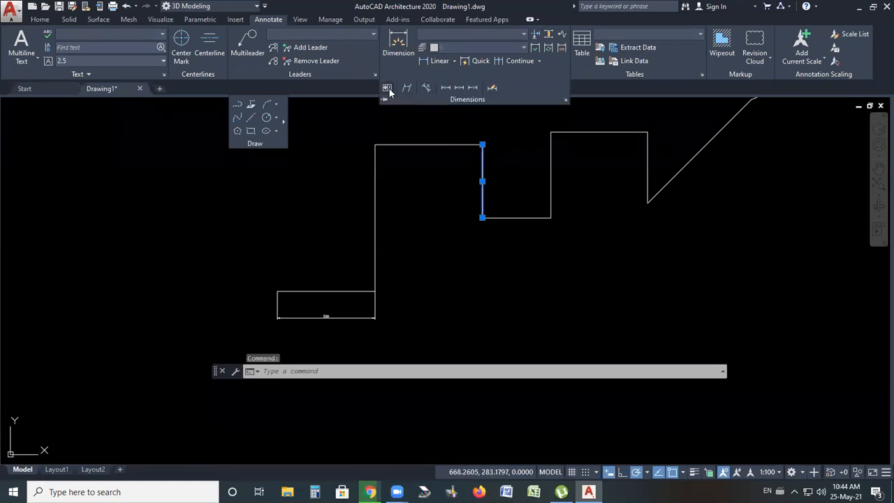
left_click(492, 89)
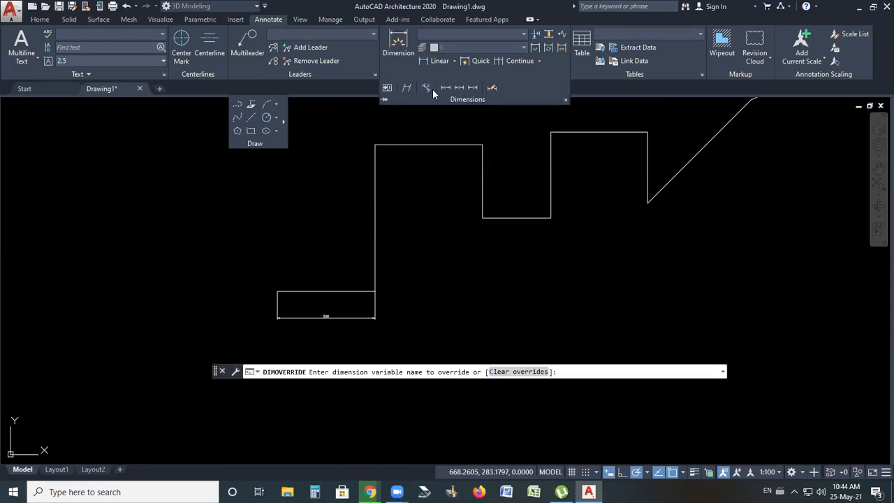
left_click(407, 89)
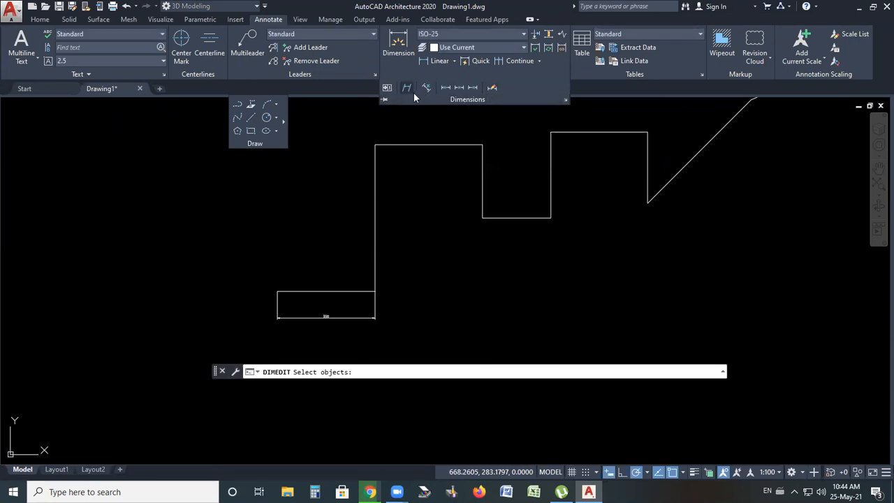
left_click(459, 88)
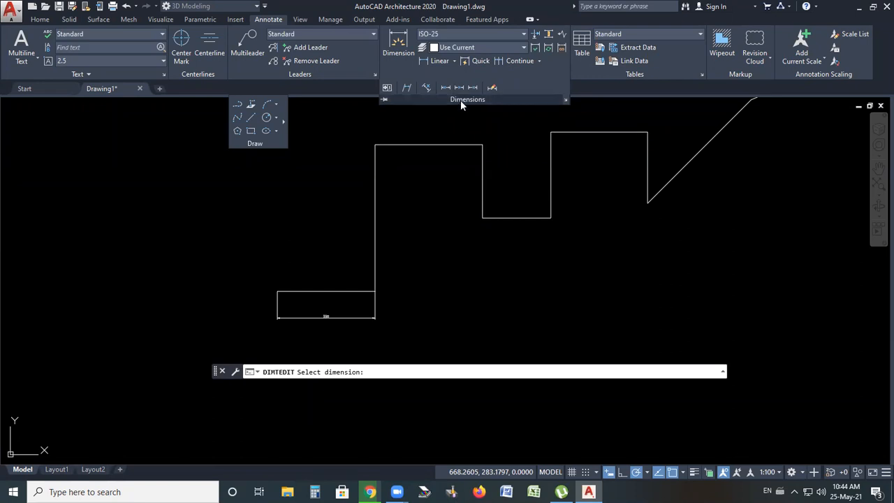
left_click(450, 91)
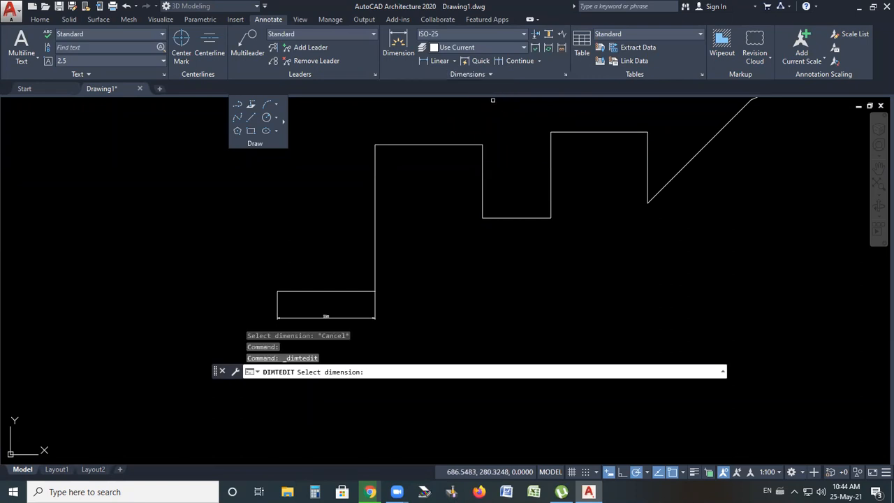
left_click(492, 74)
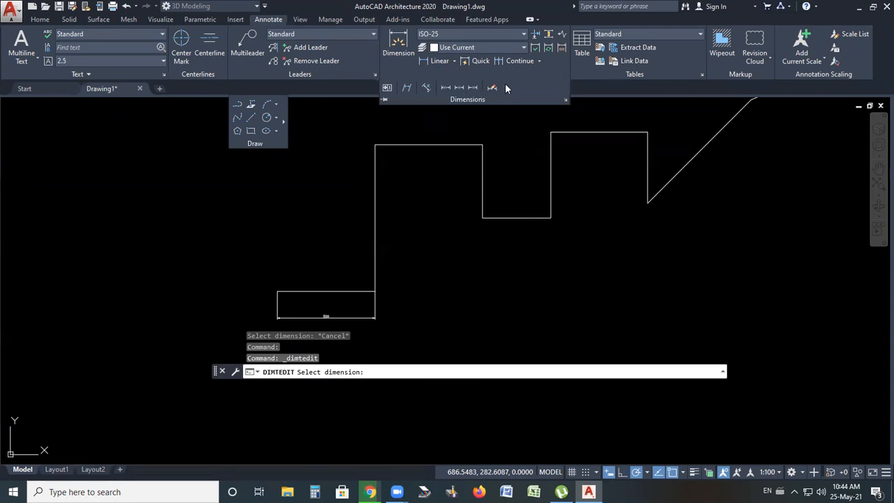
right_click(508, 86)
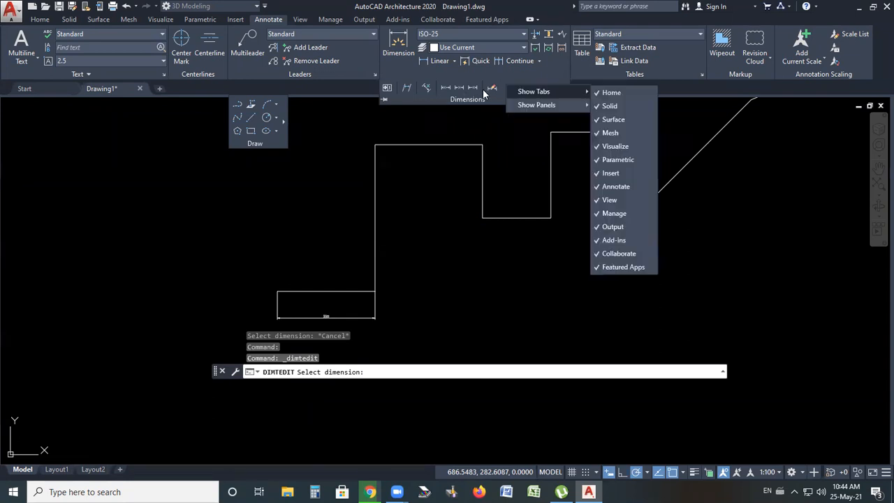
left_click(432, 100)
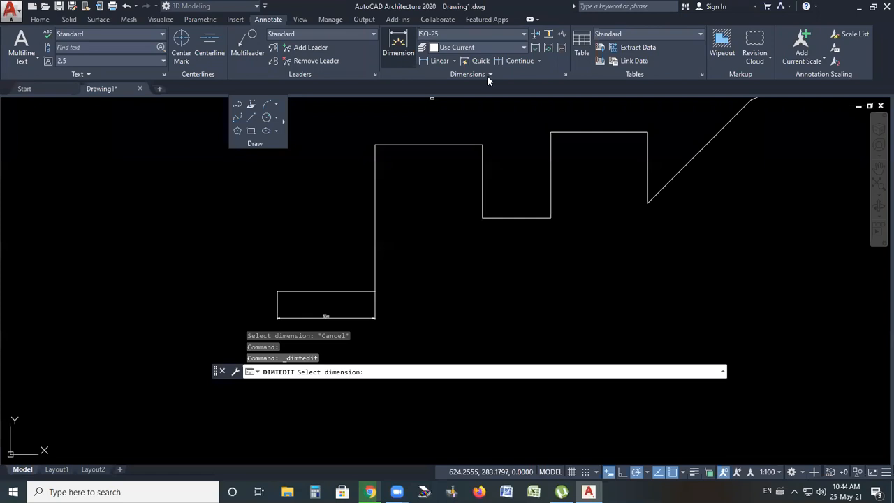
Open the Dimension Style Manager and start modifying the ISO-25 style on its Lines settings
left_click(491, 36)
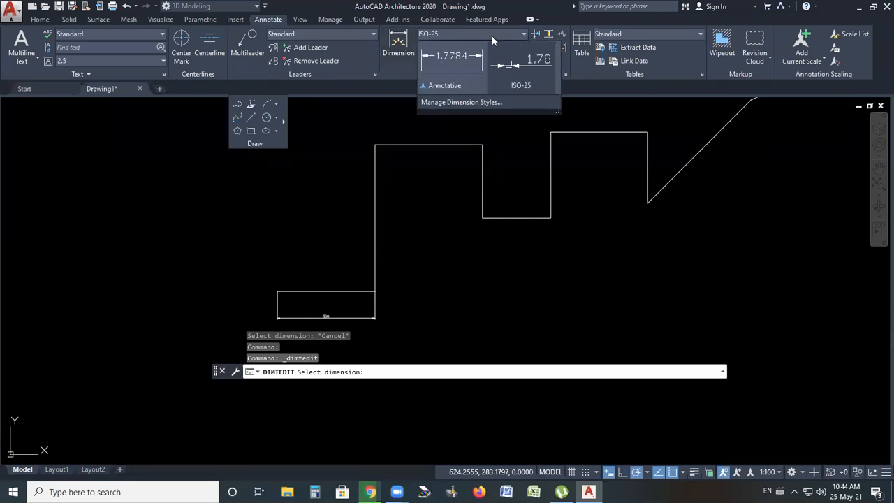
left_click(461, 103)
key("Escape")
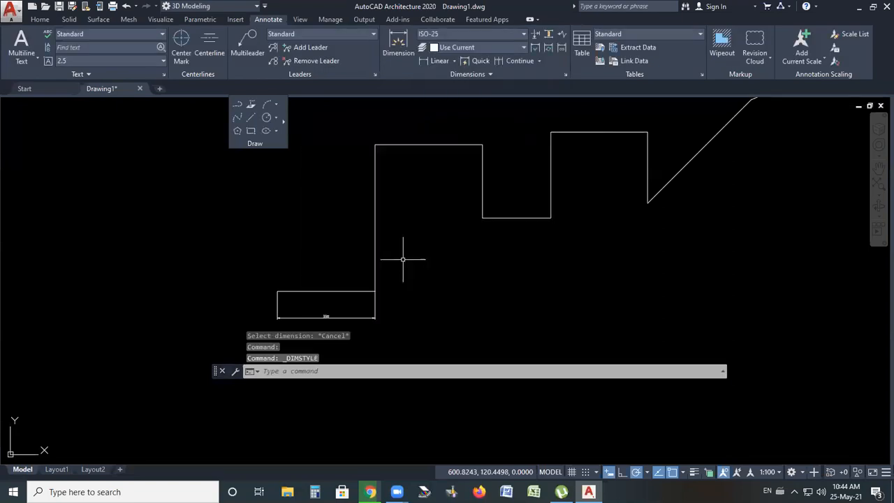
scroll(343, 307, "up", 5)
scroll(321, 300, "down", 2)
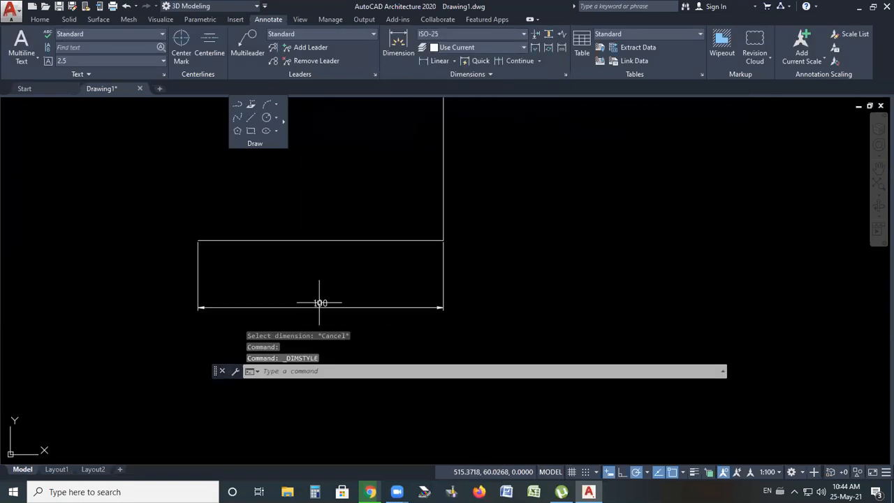
left_click(466, 34)
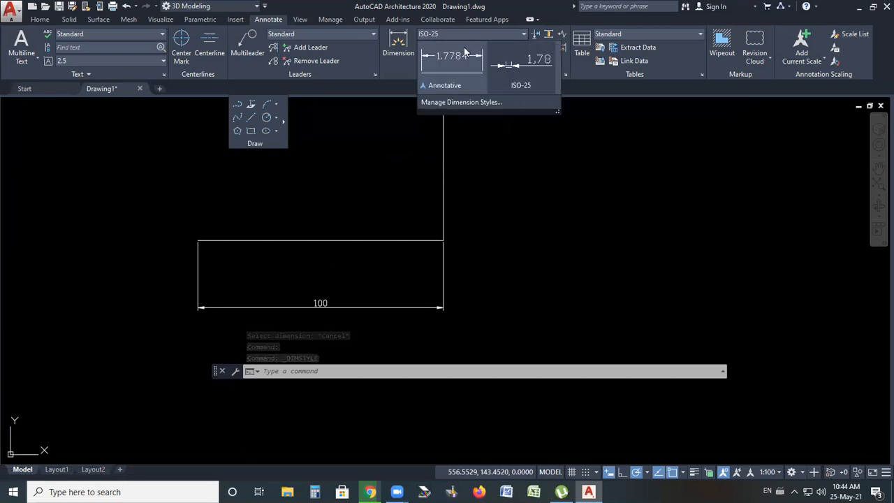
left_click(447, 107)
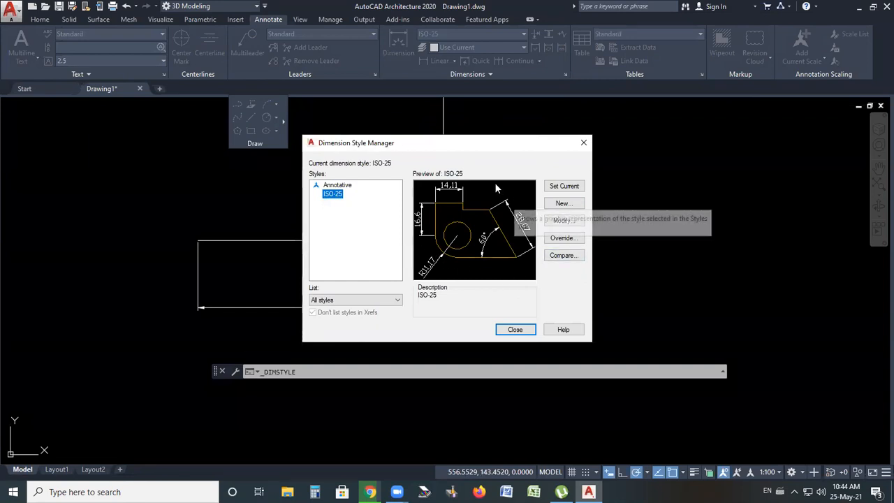
left_click(556, 222)
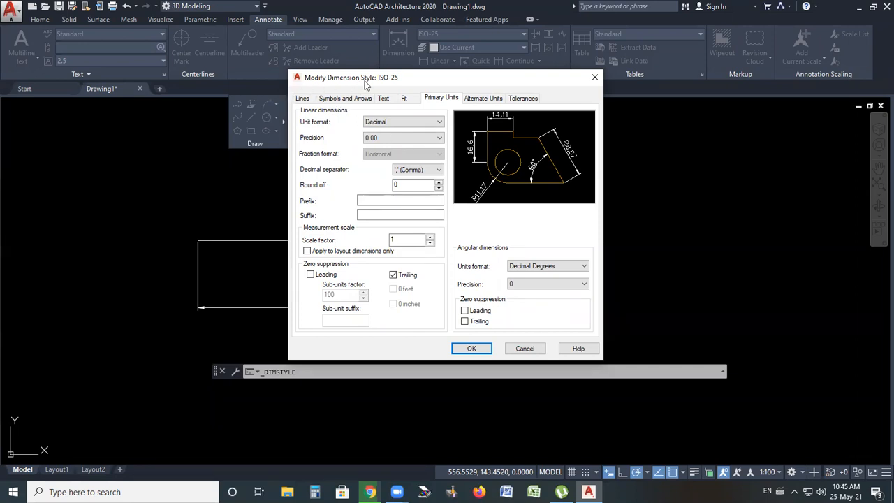
left_click(301, 99)
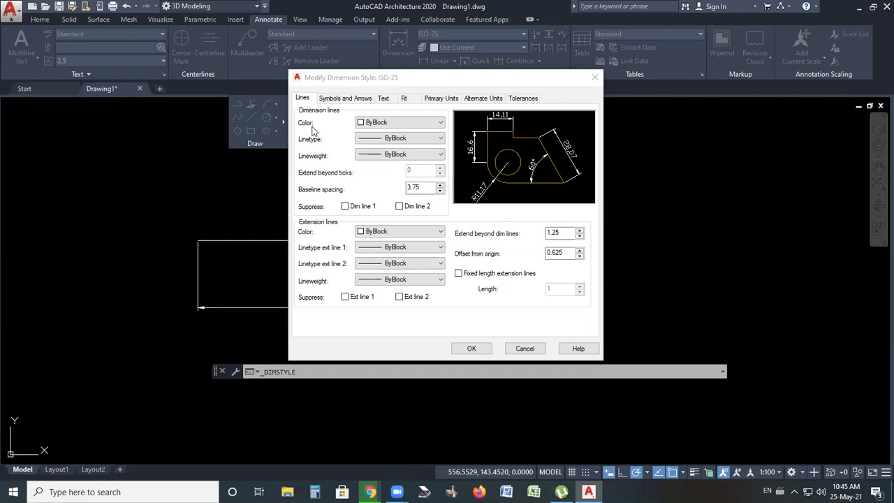
Set the dimension line colour of the ISO-25 style to Red
left_click(419, 122)
left_click(372, 151)
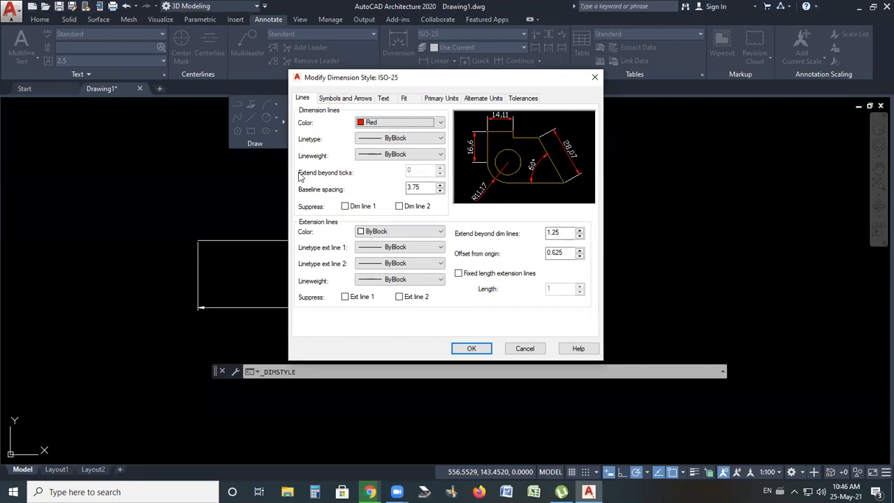
left_click(400, 138)
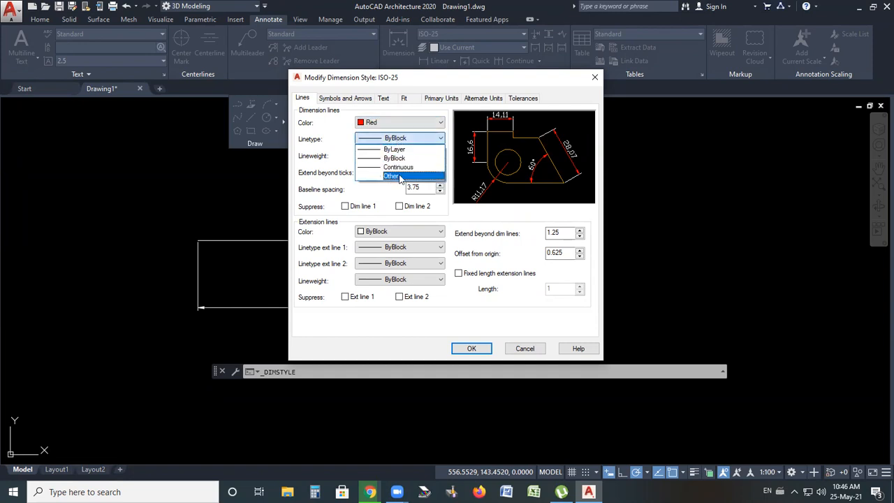
left_click(425, 141)
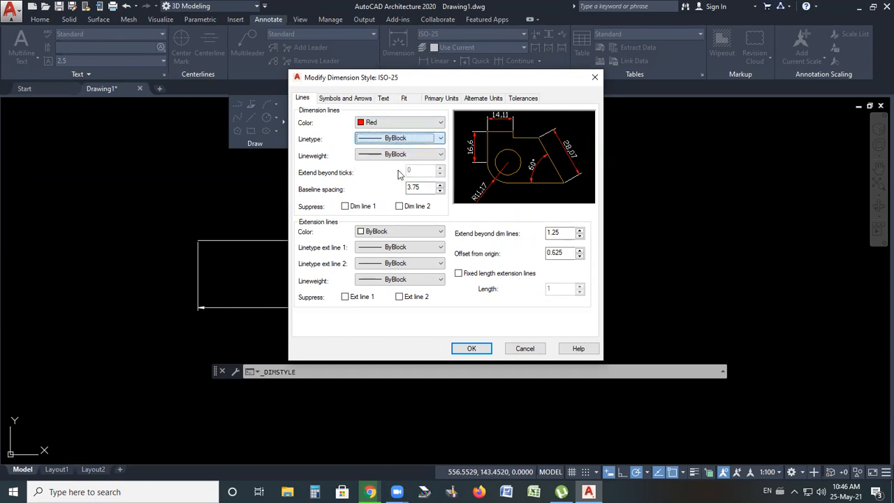
Review the dimension line suppress options and the available lineweights
left_click(344, 207)
left_click(345, 207)
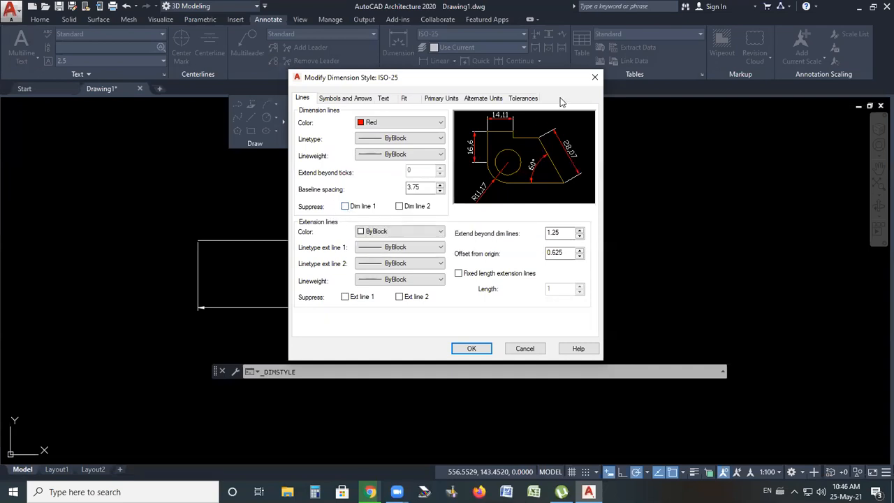
left_click(399, 208)
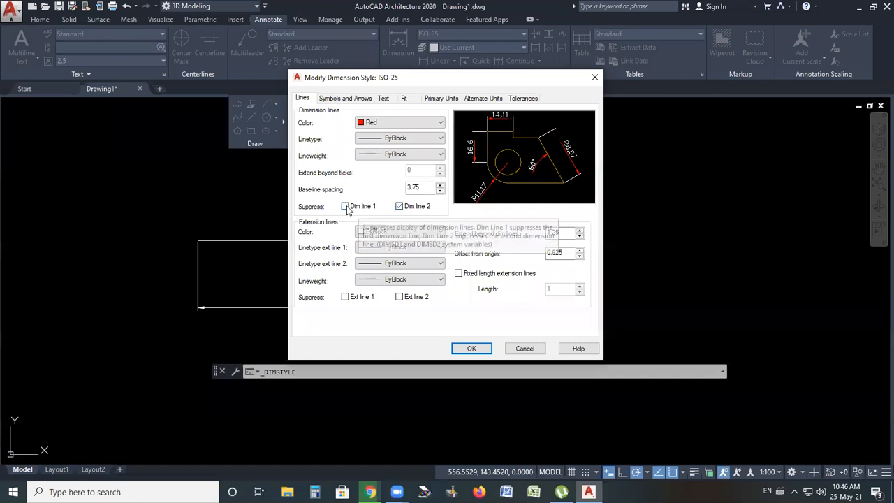
left_click(400, 207)
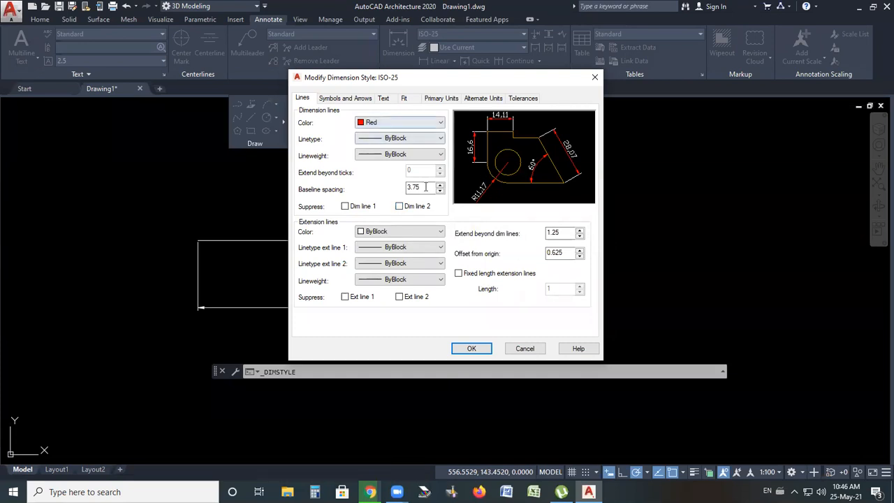
left_click(395, 154)
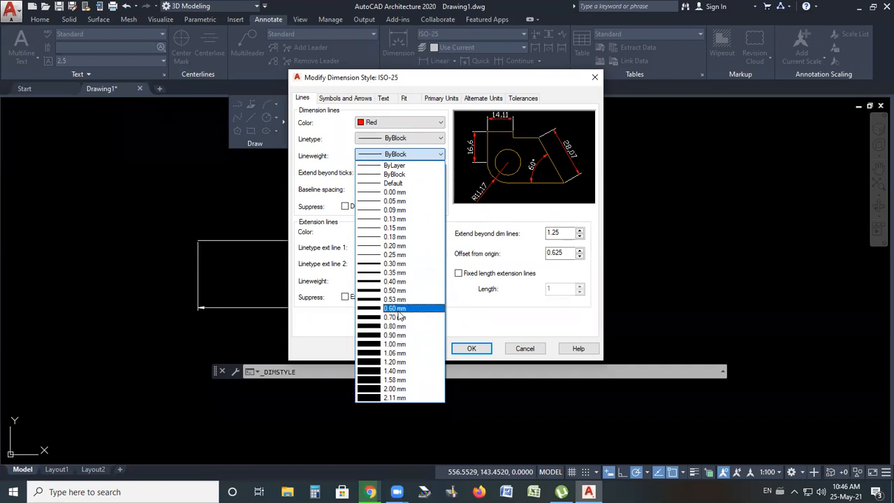
left_click(333, 126)
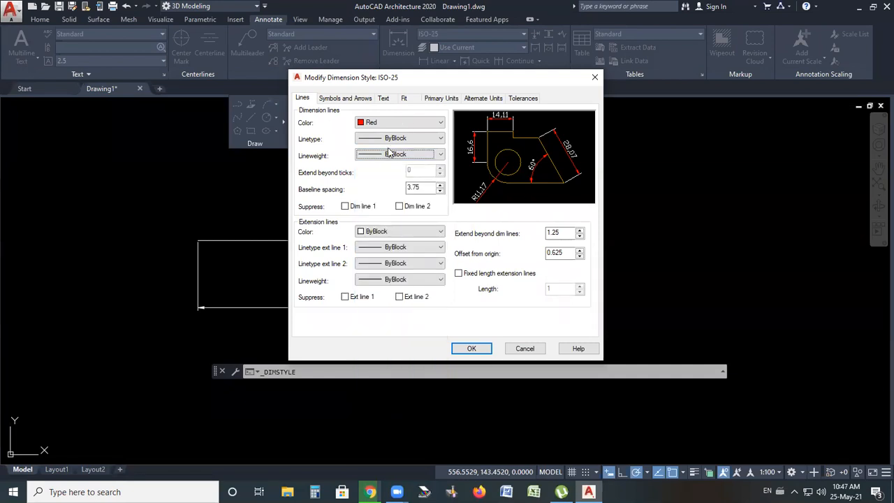
Try Open and then Dot as the arrowheads of the ISO-25 dimension style
left_click(343, 98)
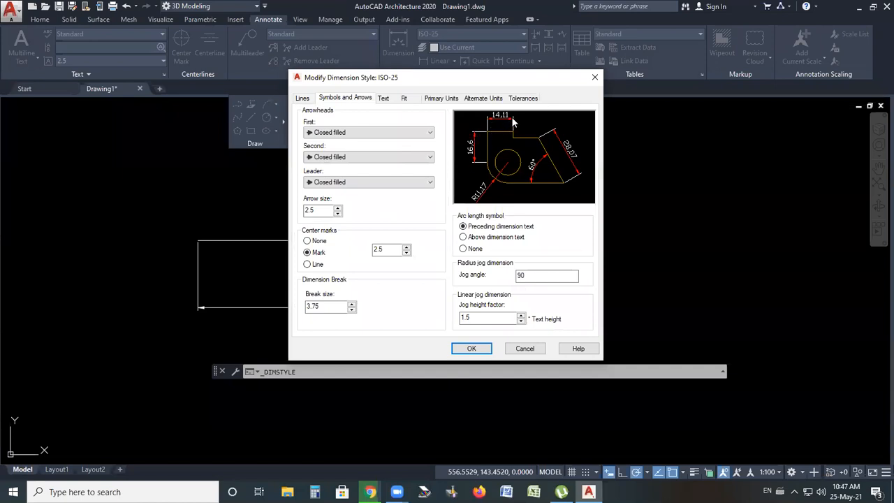
left_click(355, 132)
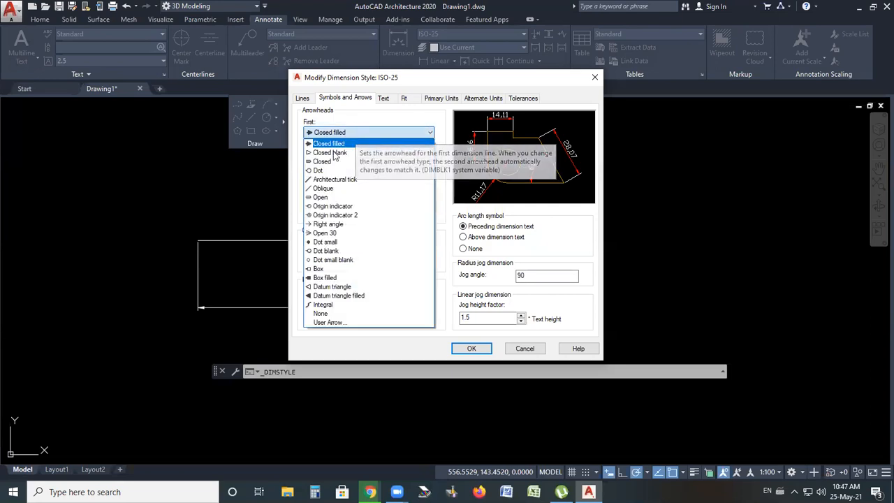
left_click(319, 198)
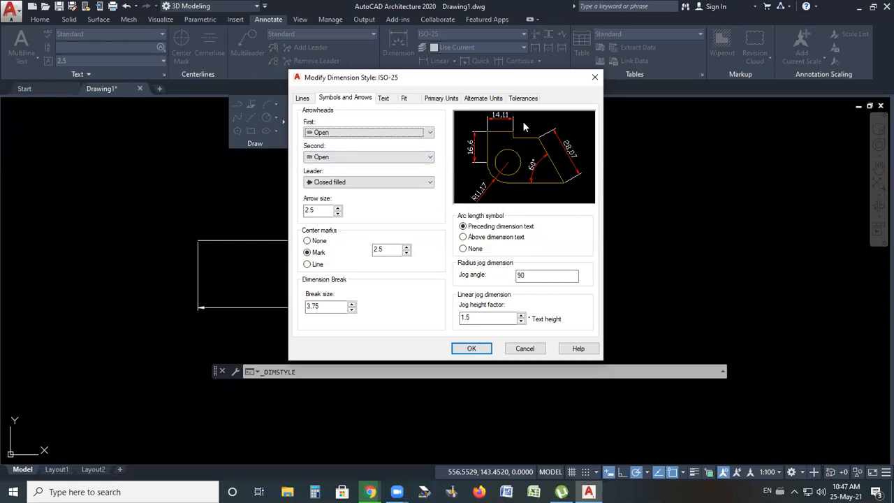
left_click(344, 132)
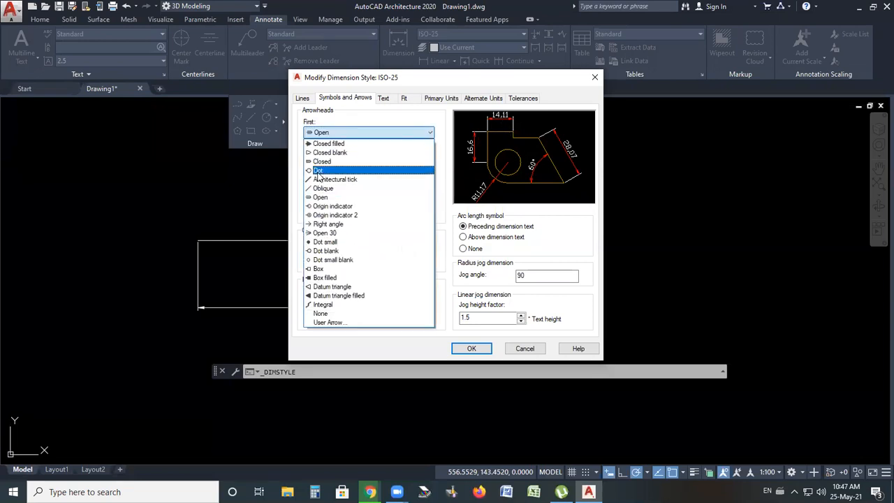
left_click(318, 172)
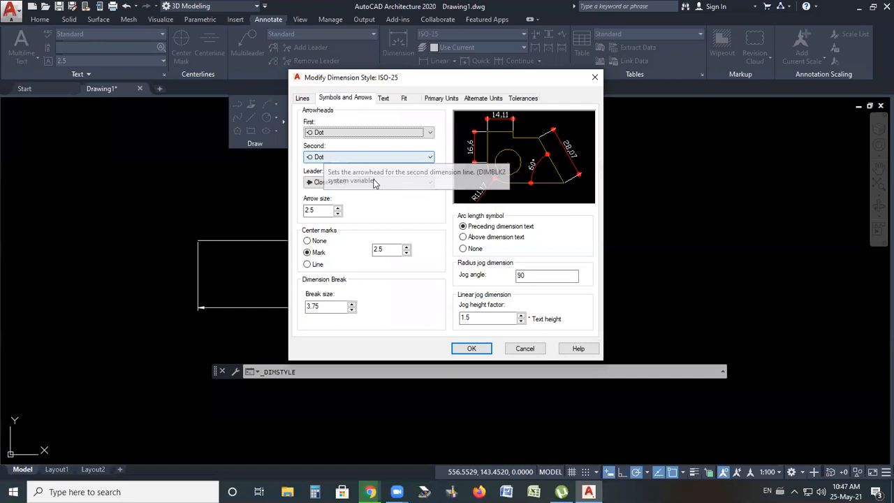
Try the Dot arrowhead for leaders, then return the leader arrowhead to Closed filled
left_click(335, 181)
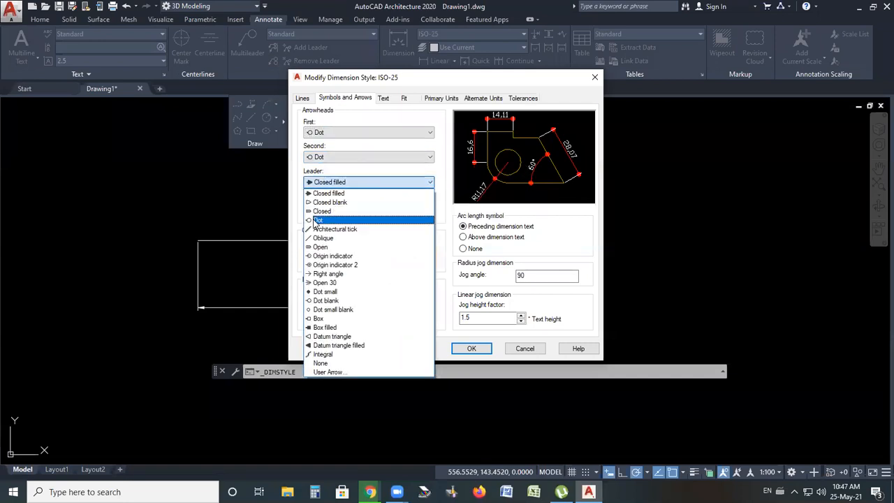
left_click(325, 221)
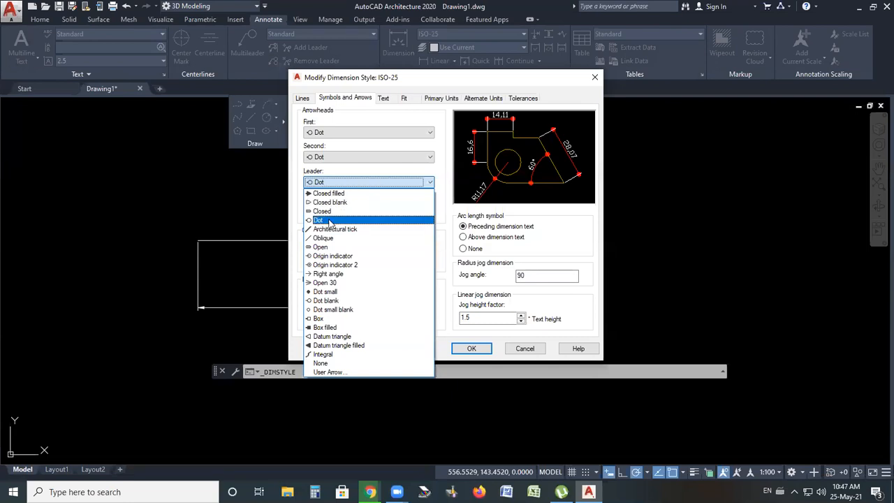
left_click(350, 183)
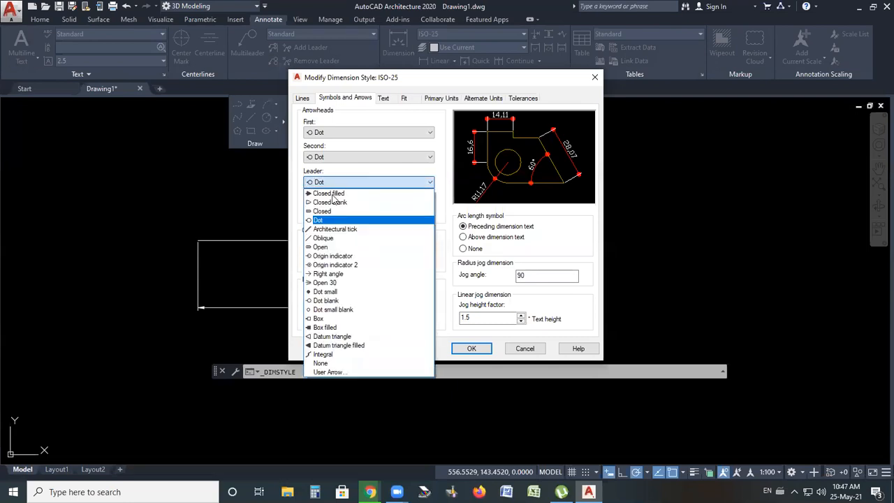
left_click(348, 139)
Set both dimension arrowheads to Architectural tick and the arrow size to 4
left_click(344, 134)
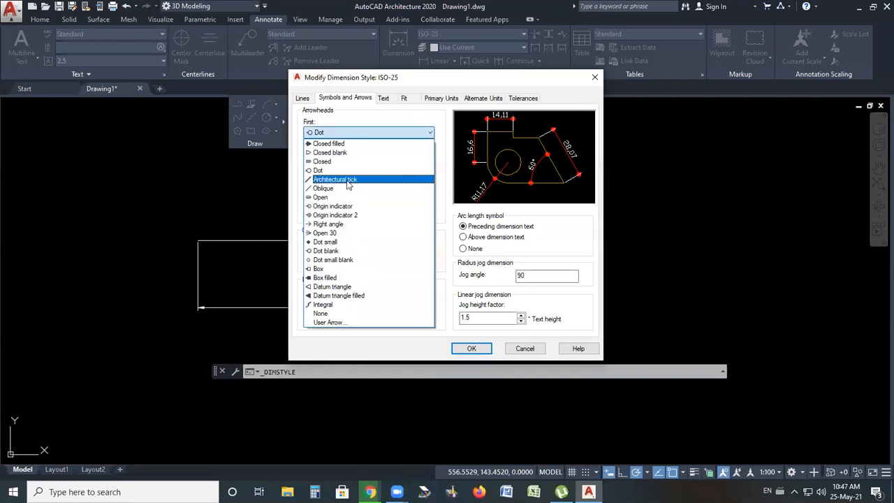
left_click(347, 179)
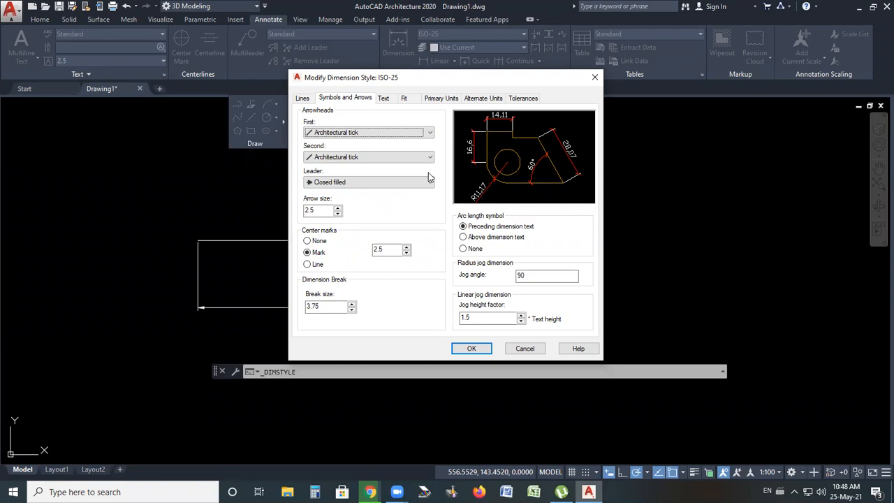
left_click(338, 214)
left_click(338, 215)
left_click(338, 215)
left_click(339, 215)
left_click(339, 214)
left_click(338, 215)
left_click(339, 214)
left_click(338, 214)
left_click(339, 215)
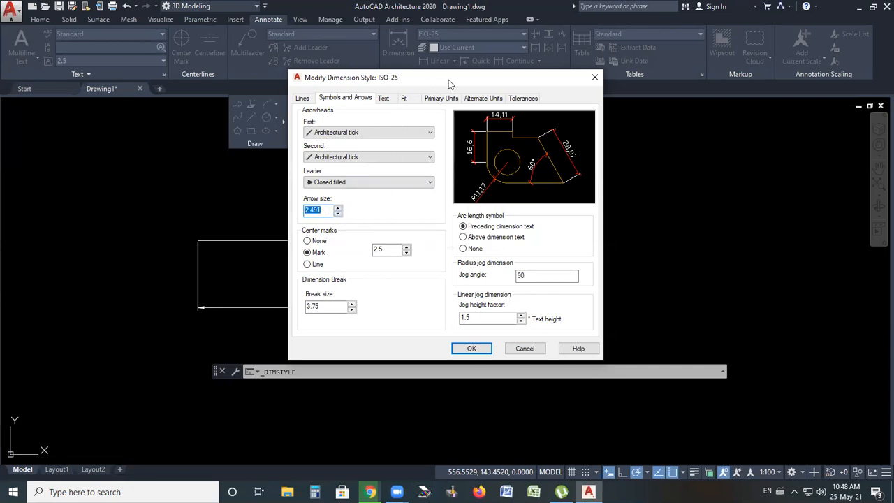
left_click_drag(449, 80, 669, 54)
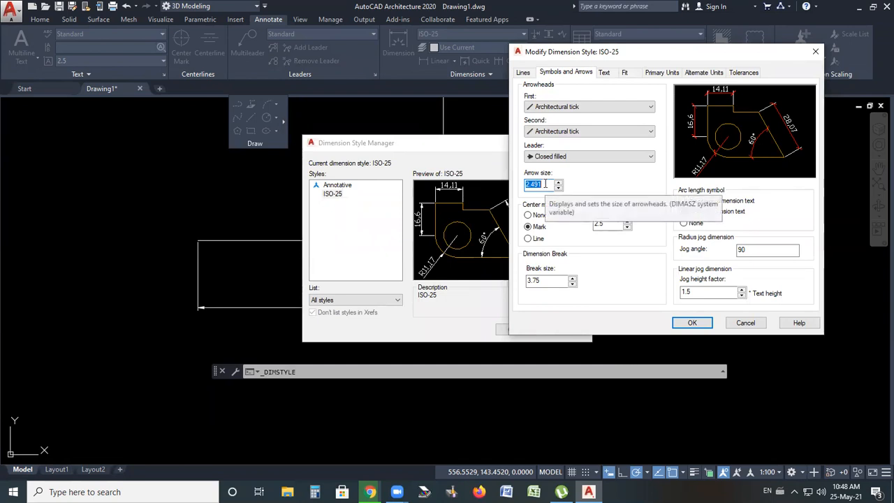
type("4")
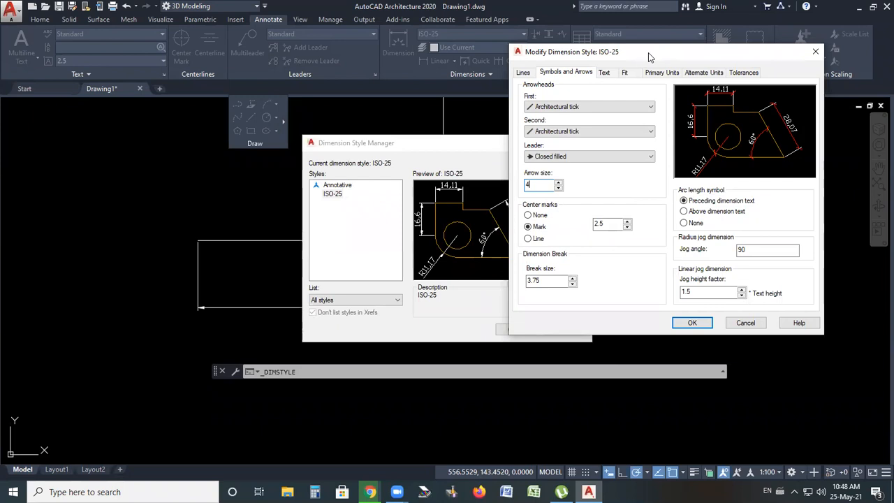
Set the dimension text colour to Green
left_click_drag(648, 53, 473, 90)
left_click(430, 112)
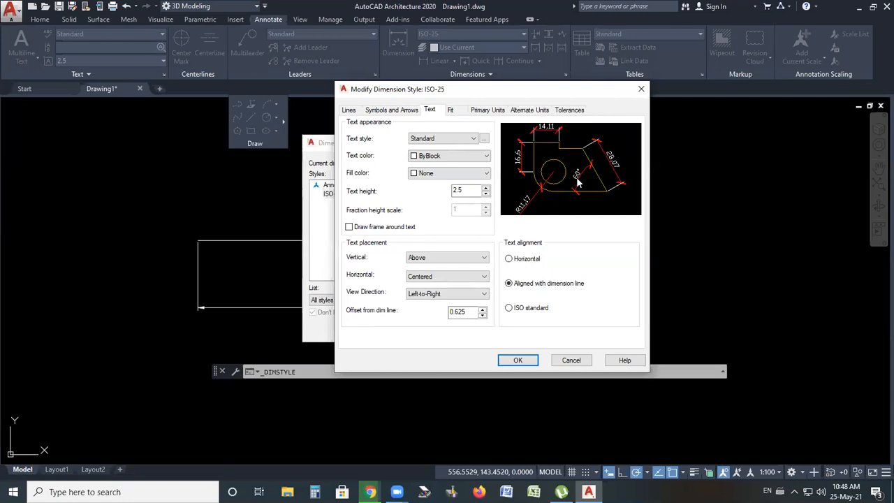
left_click(458, 160)
left_click(428, 202)
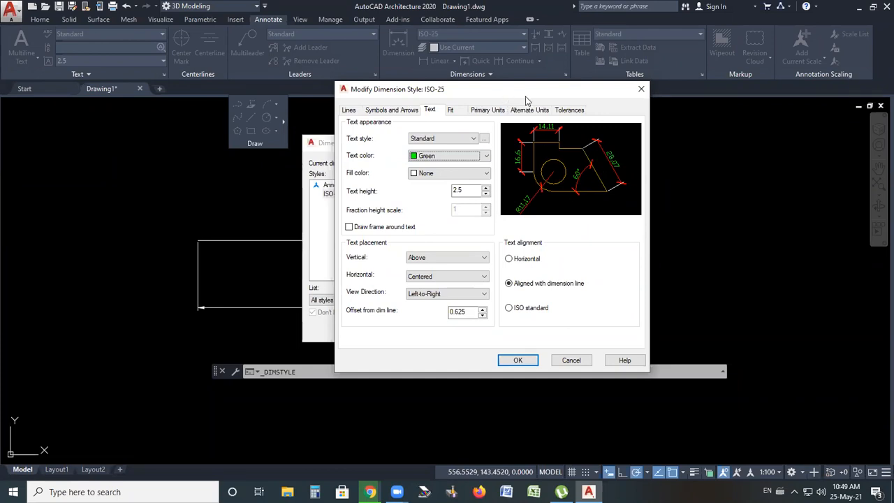
Set the dimension text height to 4
left_click_drag(526, 92, 562, 80)
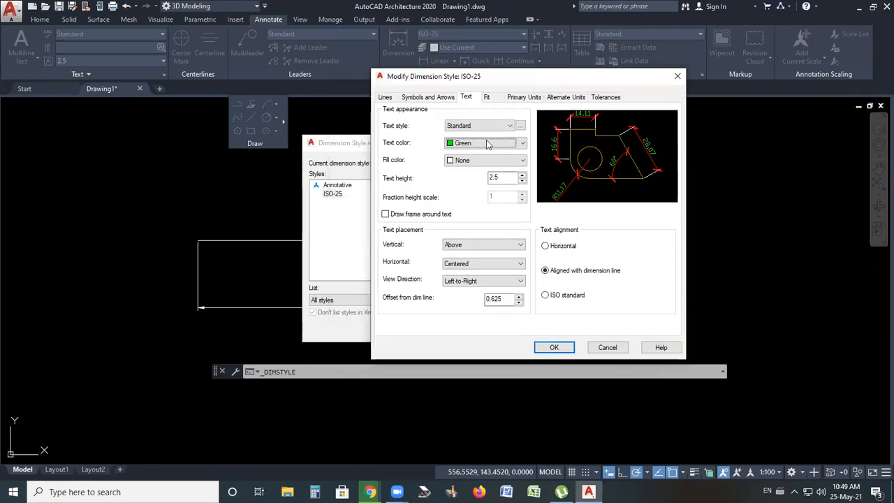
double_click(501, 177)
type("4")
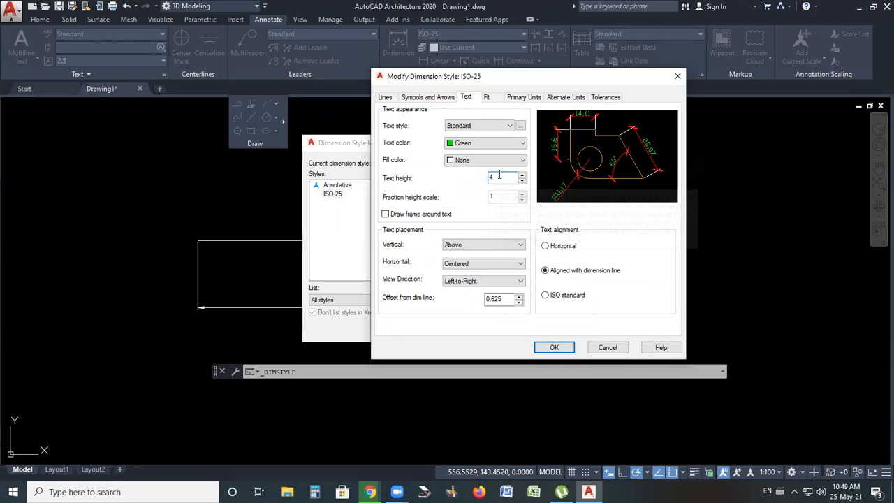
left_click_drag(490, 79, 447, 87)
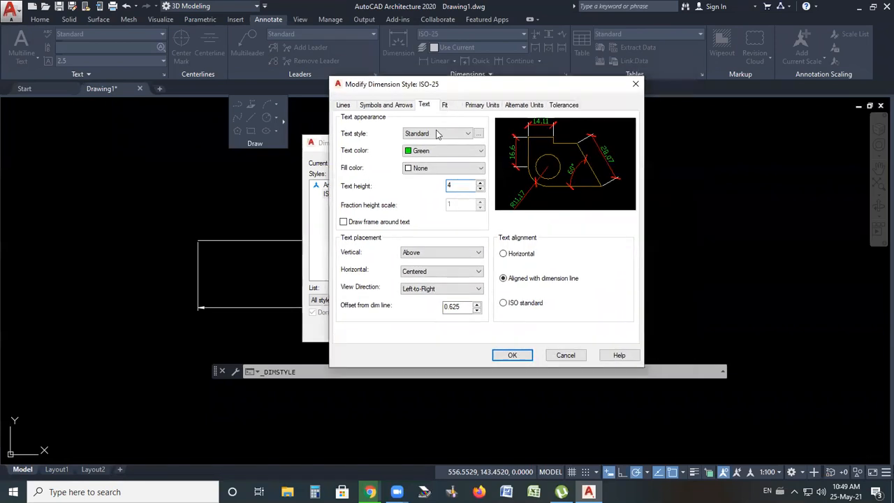
Try the Engineering unit format for primary units, then switch back to Decimal
left_click(448, 107)
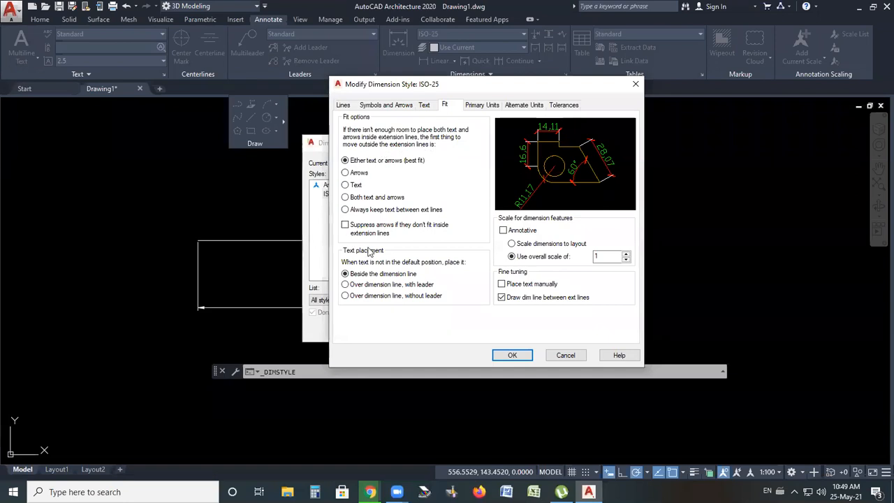
left_click(487, 106)
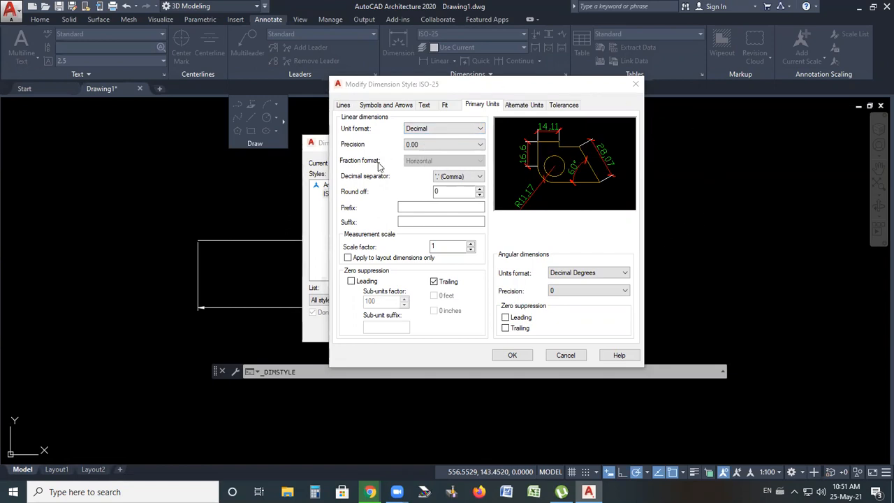
left_click(443, 128)
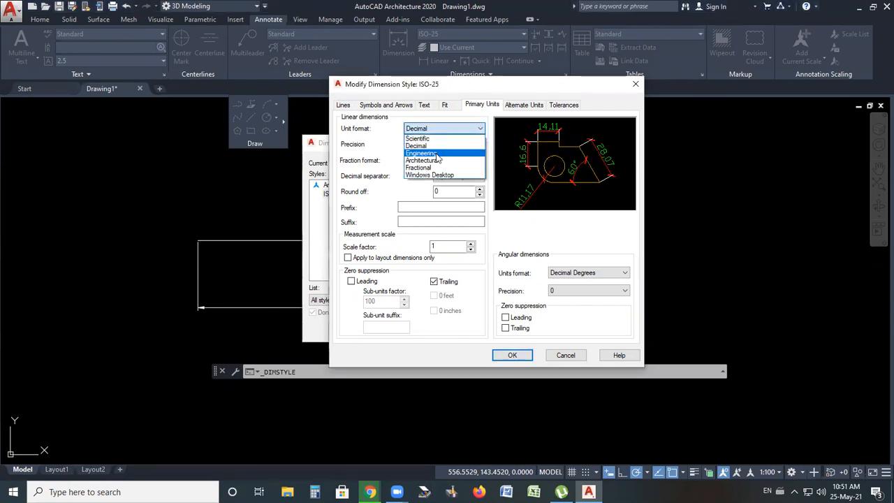
left_click(436, 155)
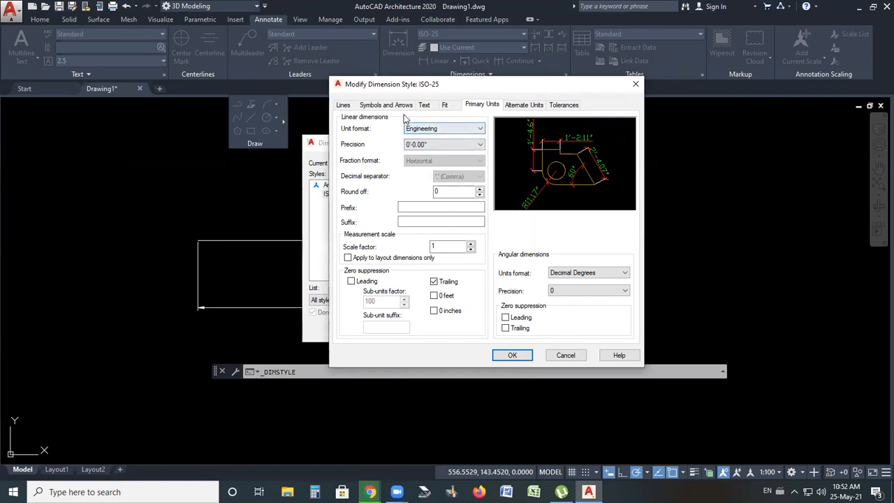
left_click(434, 132)
left_click(431, 146)
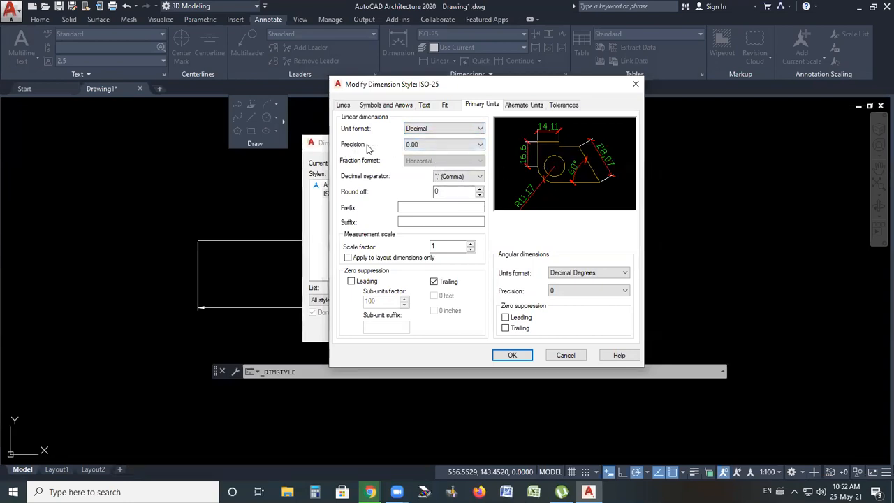
Set the linear dimension precision to 0.0
left_click(448, 144)
left_click(427, 157)
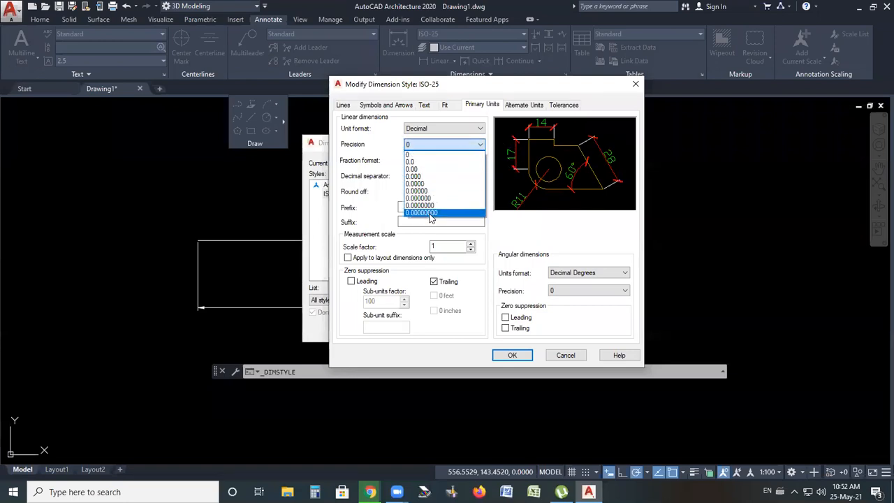
left_click(431, 212)
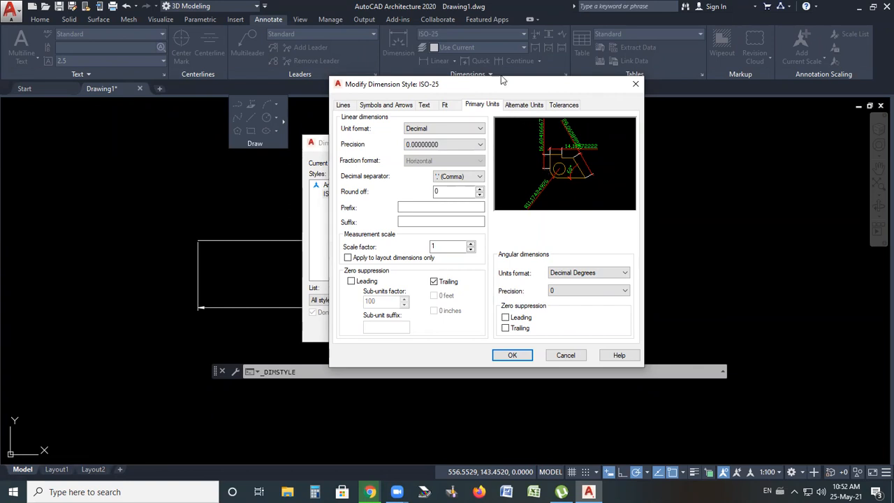
left_click(448, 146)
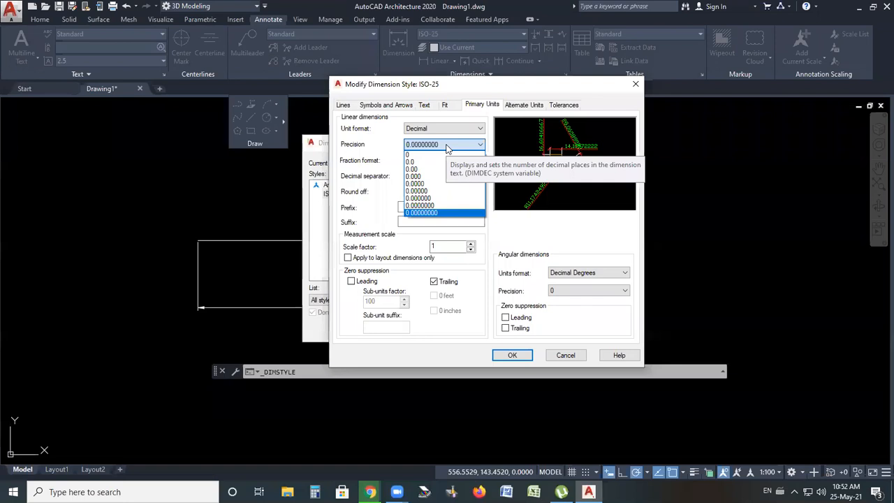
left_click(416, 154)
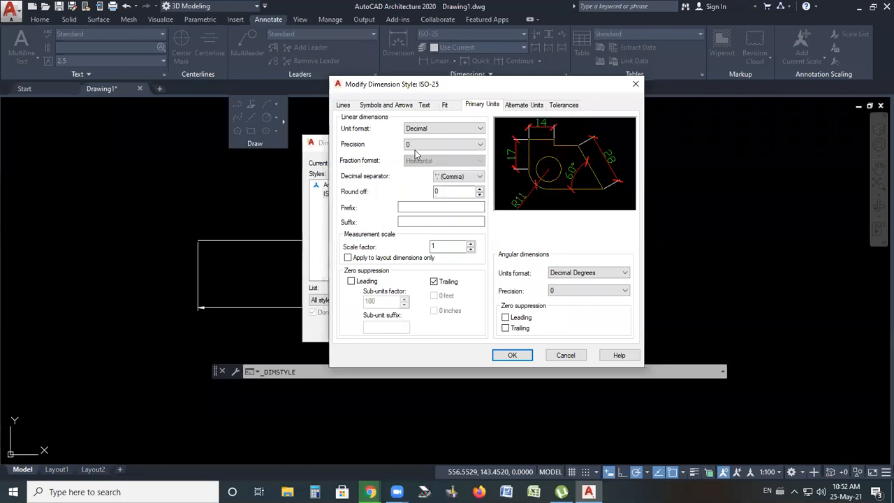
key("Down")
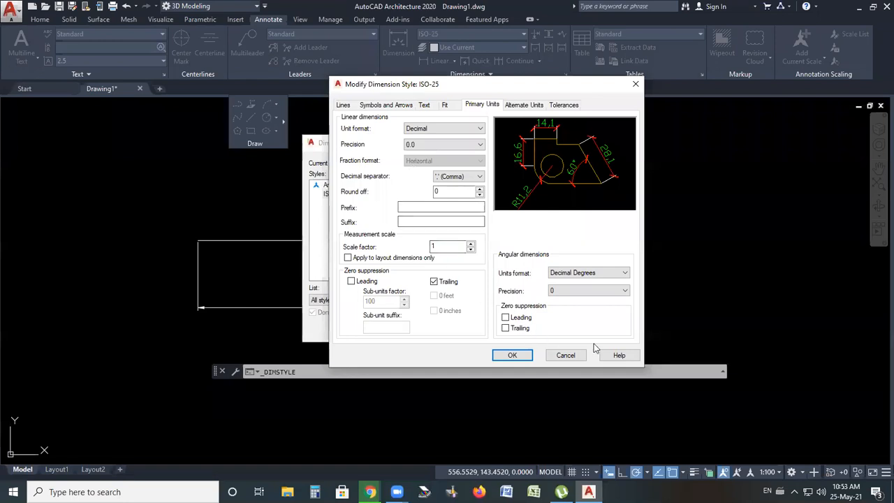
Accept the style changes, set ISO-25 as the current style and close the Dimension Style Manager
left_click(521, 106)
left_click(564, 105)
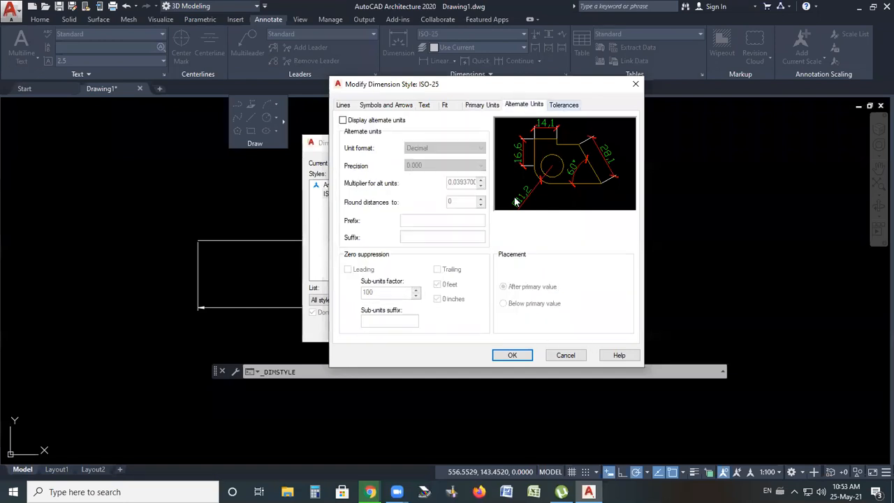
left_click(512, 356)
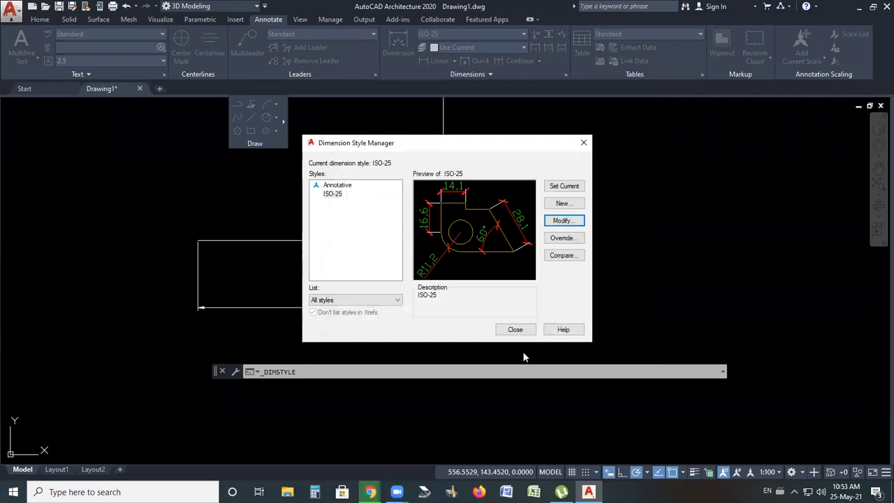
left_click(563, 186)
left_click(515, 329)
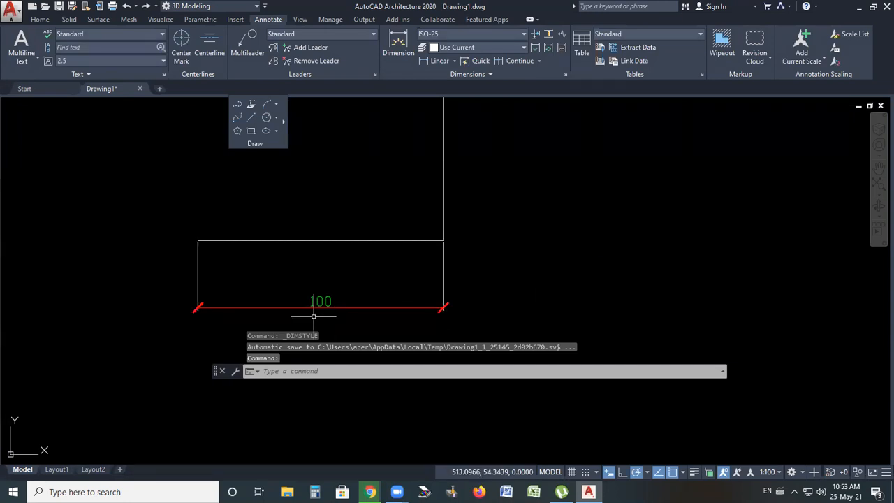
Place a linear dimension along the tall left vertical edge of the stepped profile, positioned to its left
scroll(337, 287, "down", 4)
scroll(343, 294, "up", 4)
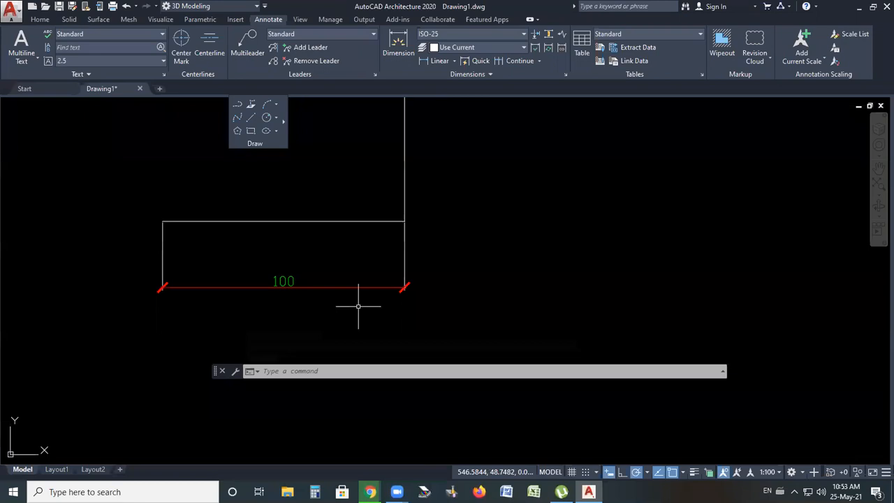
scroll(378, 287, "up", 4)
scroll(436, 293, "down", 4)
scroll(202, 304, "down", 3)
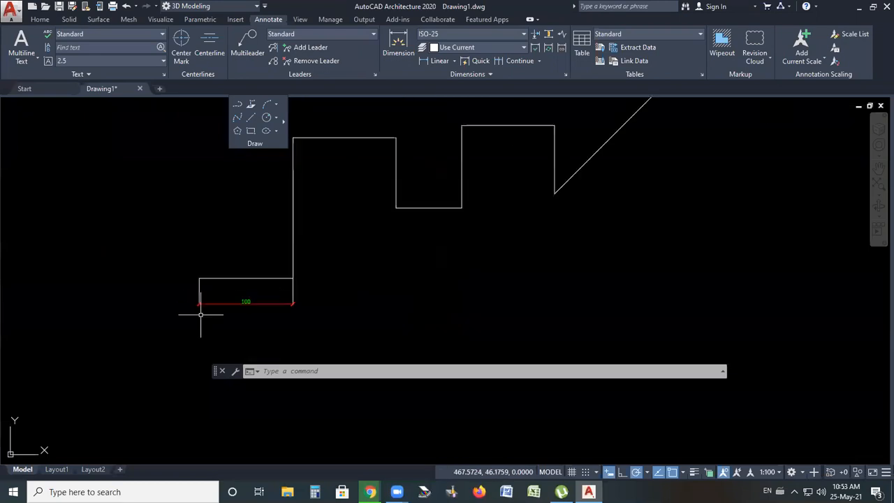
scroll(342, 228, "down", 2)
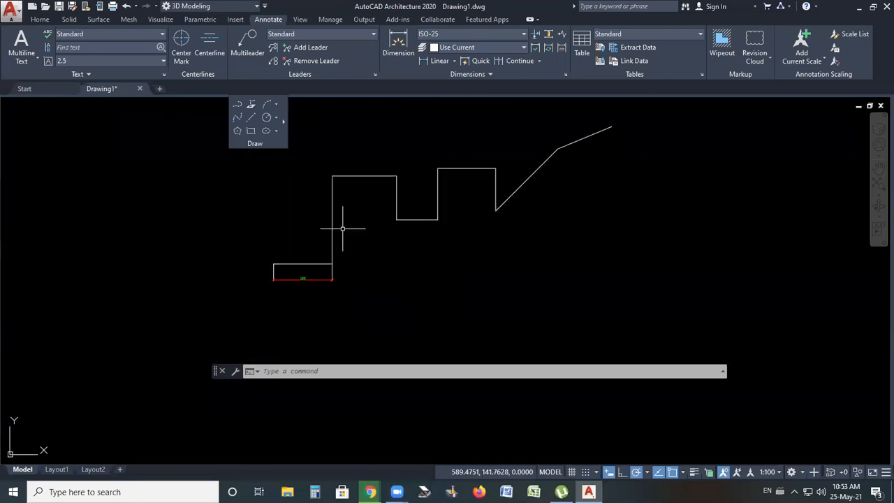
scroll(342, 228, "up", 2)
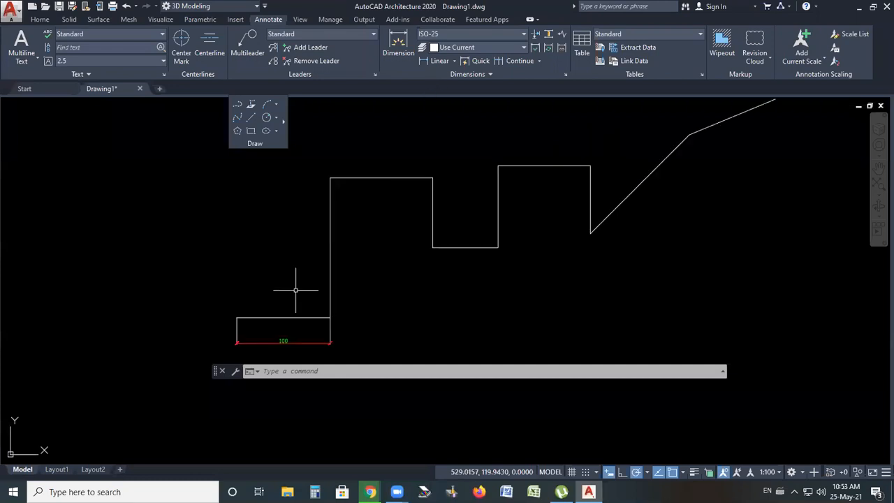
left_click(441, 60)
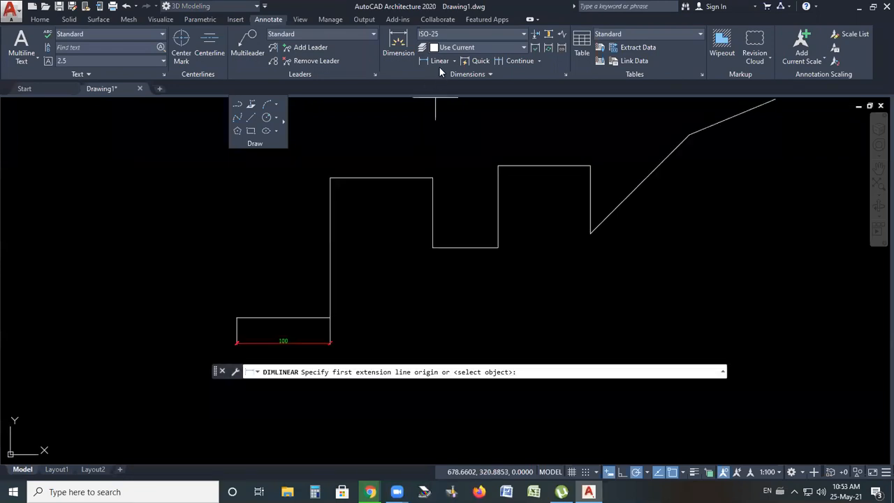
left_click(455, 63)
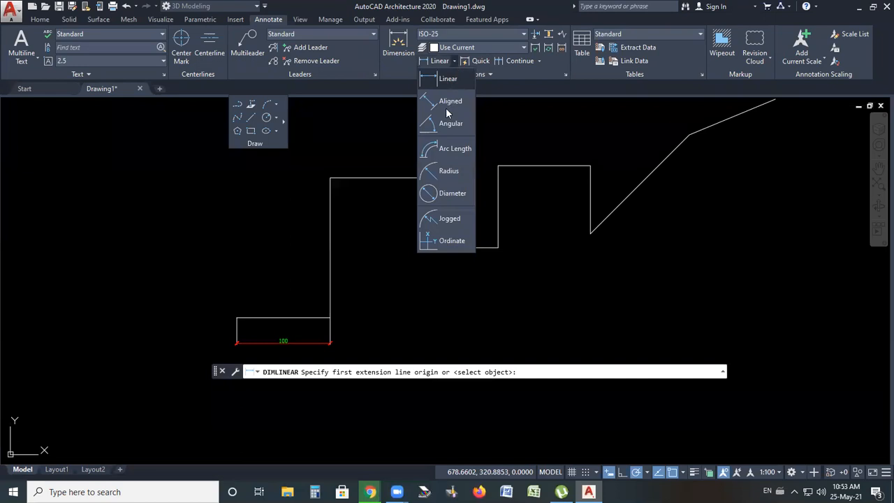
left_click(449, 82)
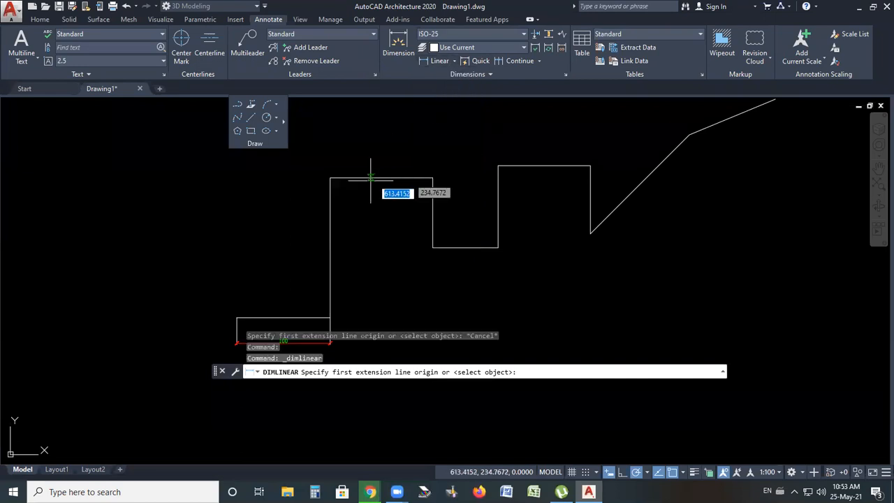
left_click(330, 178)
left_click(330, 318)
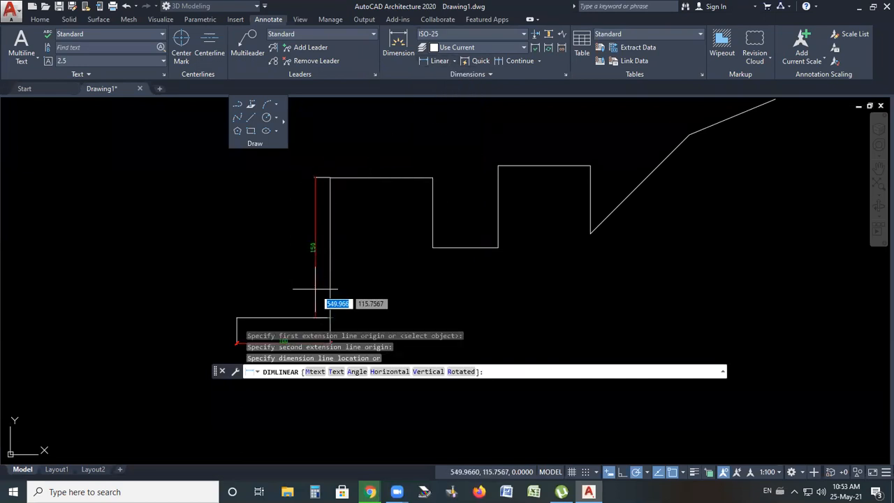
scroll(331, 262, "down", 2)
scroll(319, 274, "up", 2)
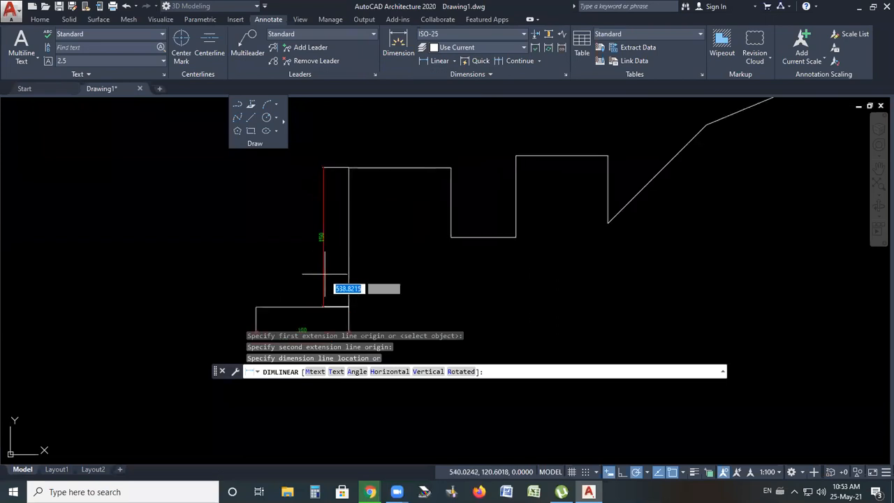
scroll(324, 274, "up", 2)
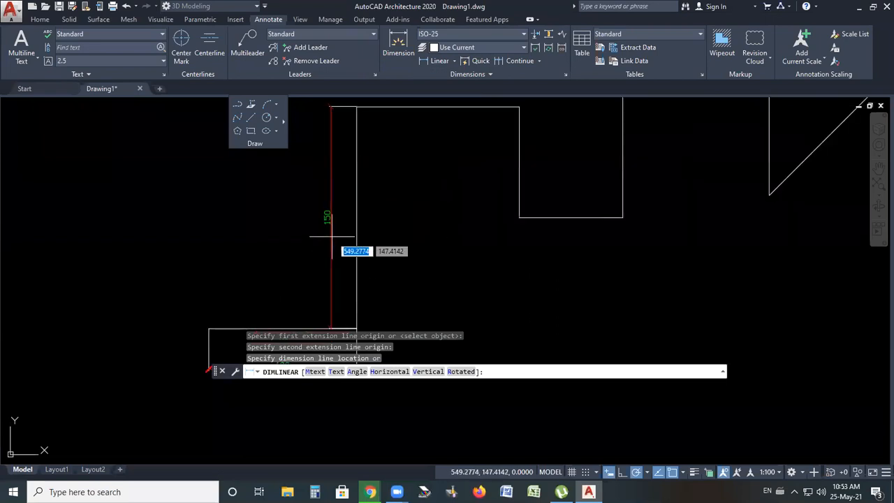
left_click(338, 240)
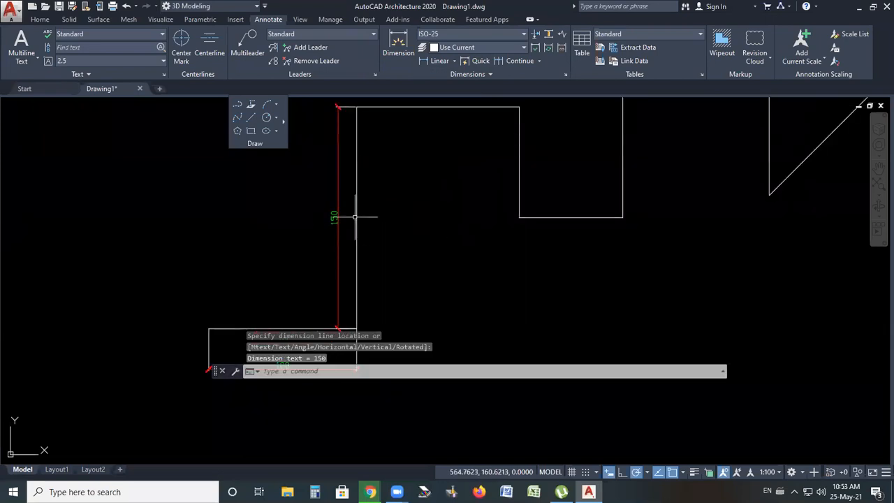
Dimension the top horizontal edge of the first tall step, placing the dimension line above it
key("Return")
scroll(331, 263, "down", 3)
scroll(339, 216, "up", 4)
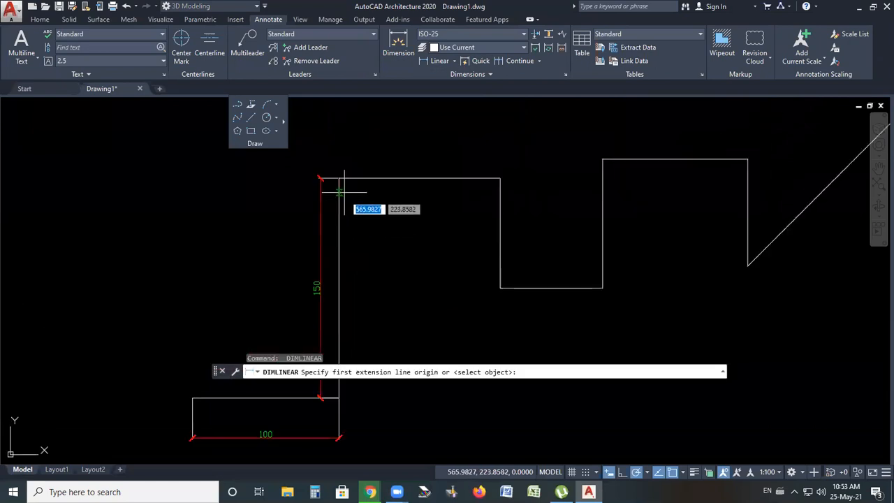
left_click(339, 178)
left_click(500, 178)
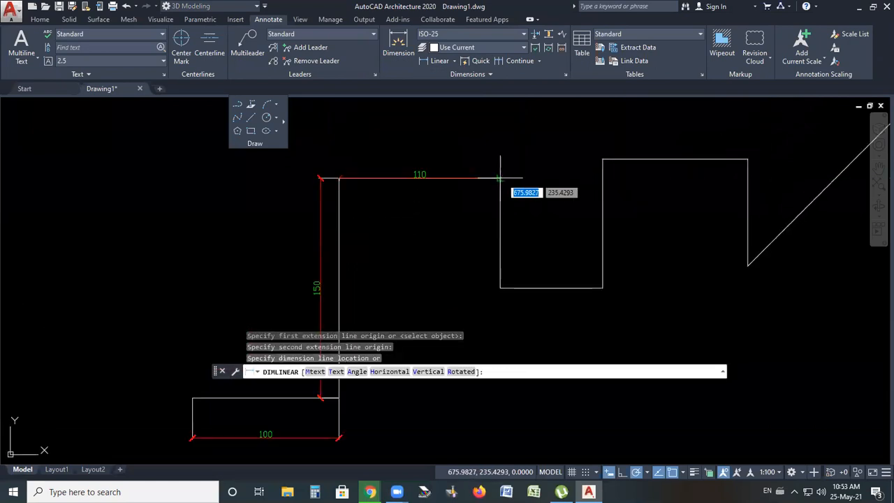
left_click(458, 164)
Dimension the vertical drop at the end of that top edge, placing the dimension to its left
key("Return")
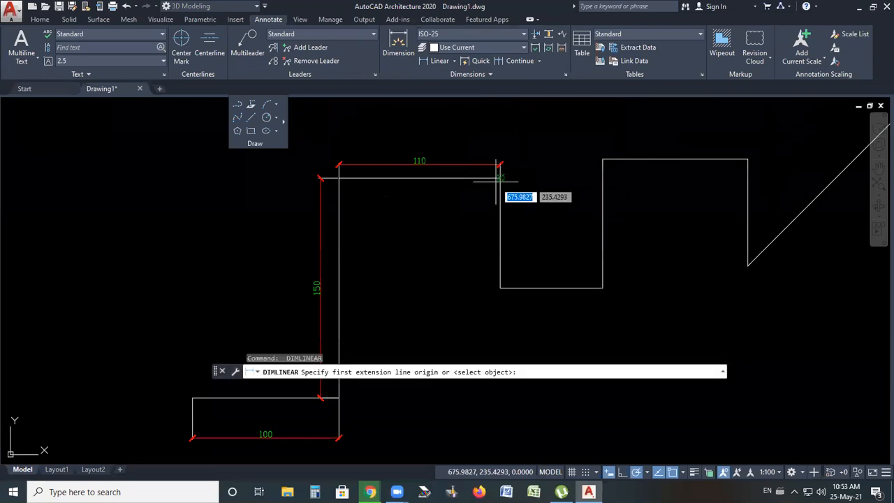
left_click(500, 178)
left_click(501, 287)
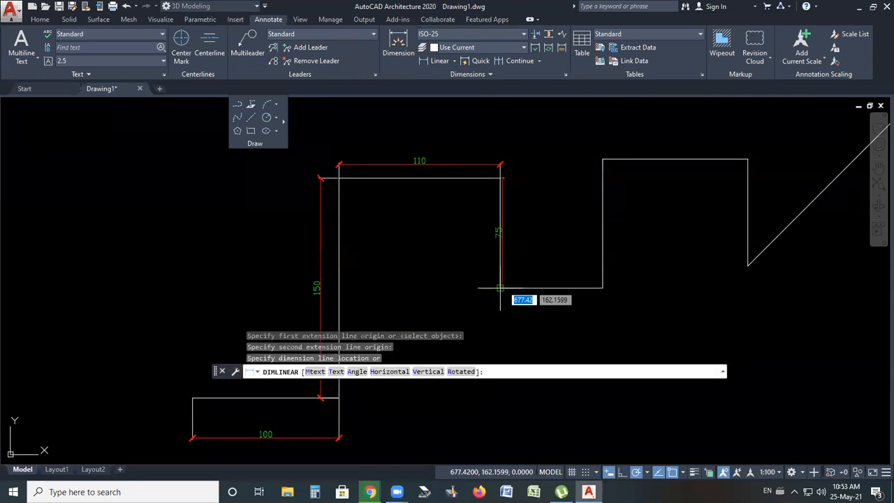
left_click(486, 287)
Dimension the horizontal bottom edge of the lower notch, placing the dimension below it
key("Return")
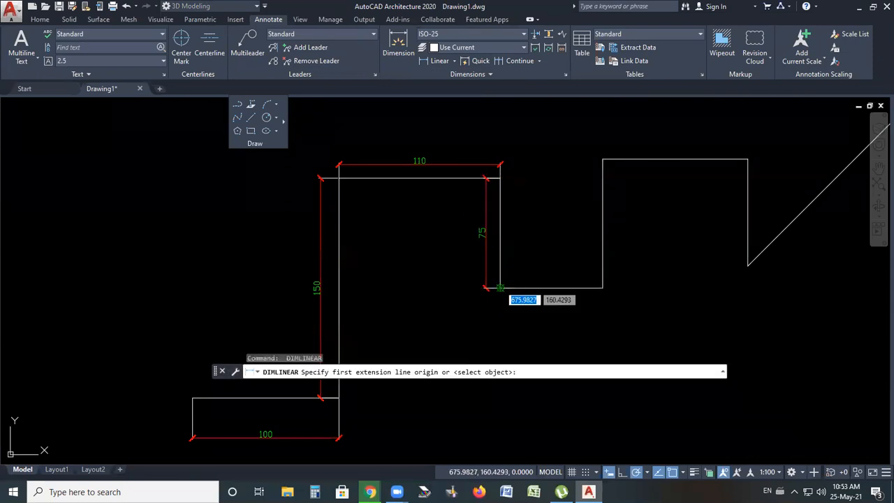
left_click(500, 287)
left_click(602, 287)
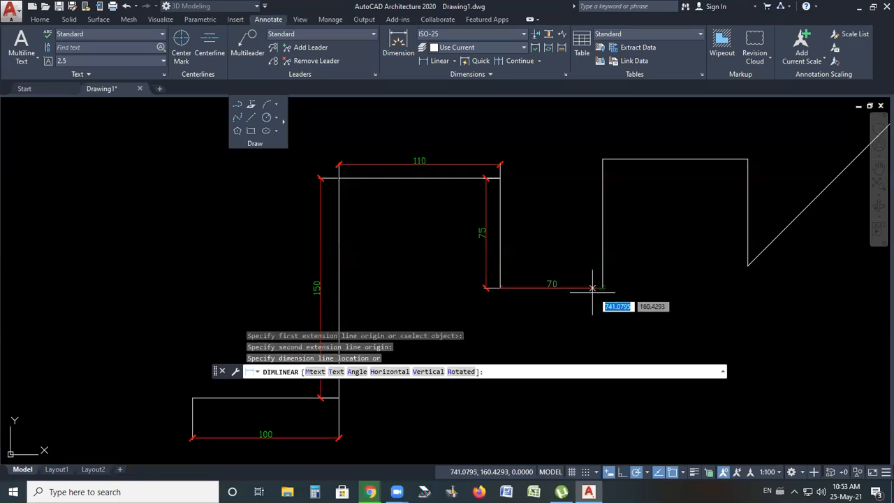
left_click(594, 319)
Dimension the second tall vertical edge, placing the dimension line to its right
key("Return")
left_click(602, 287)
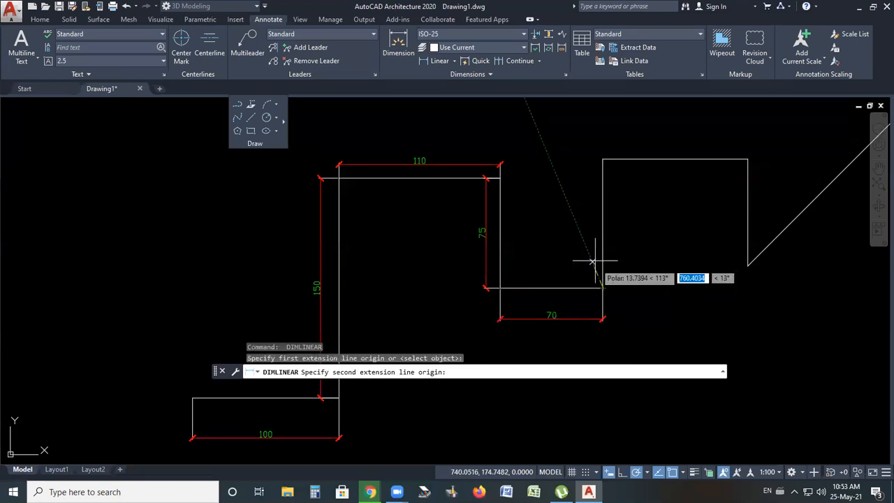
left_click(602, 159)
left_click(617, 199)
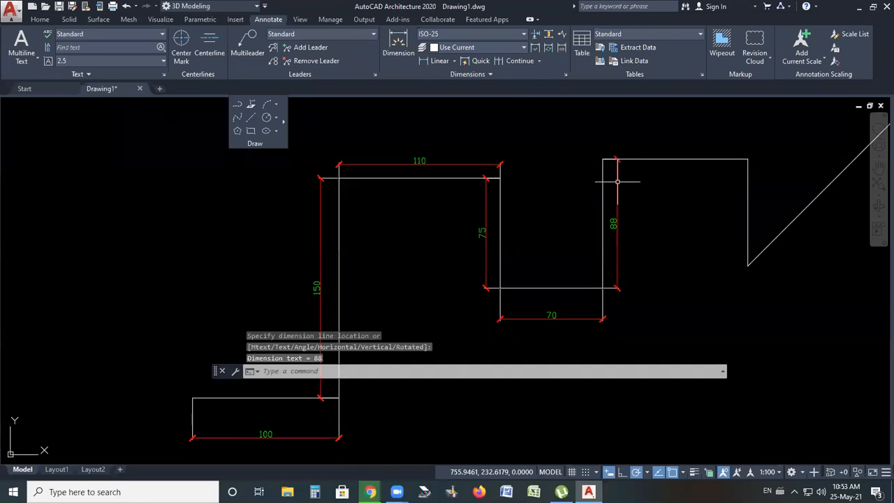
Dimension the second top horizontal edge, placing the dimension line above it
key("Return")
left_click(602, 159)
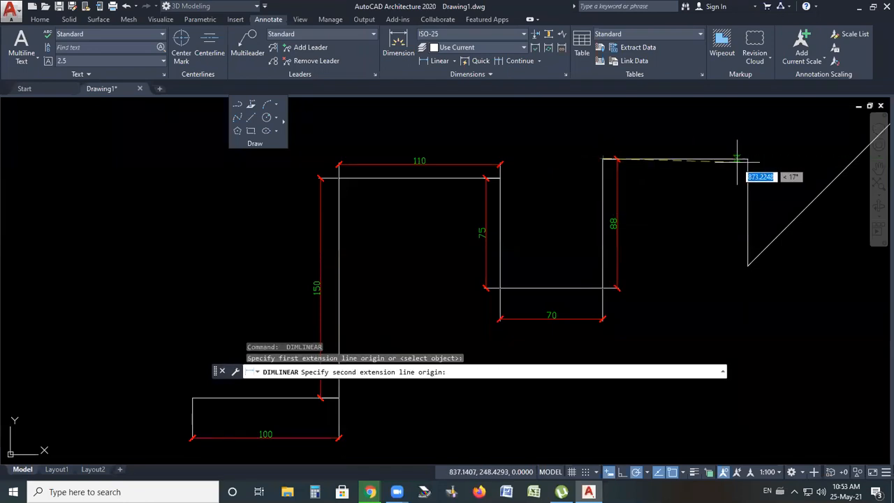
left_click(749, 160)
left_click(740, 144)
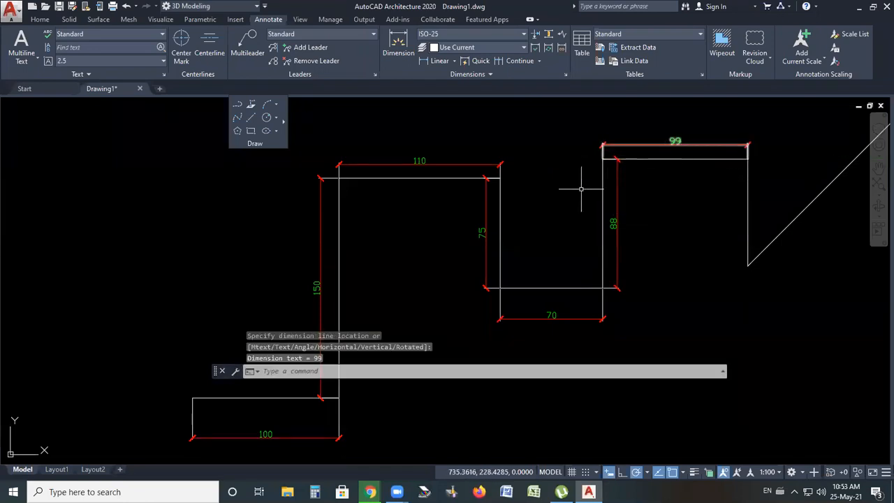
Zoom in and out across the profile to review the dimensions placed so far
scroll(524, 213, "down", 2)
scroll(461, 258, "up", 3)
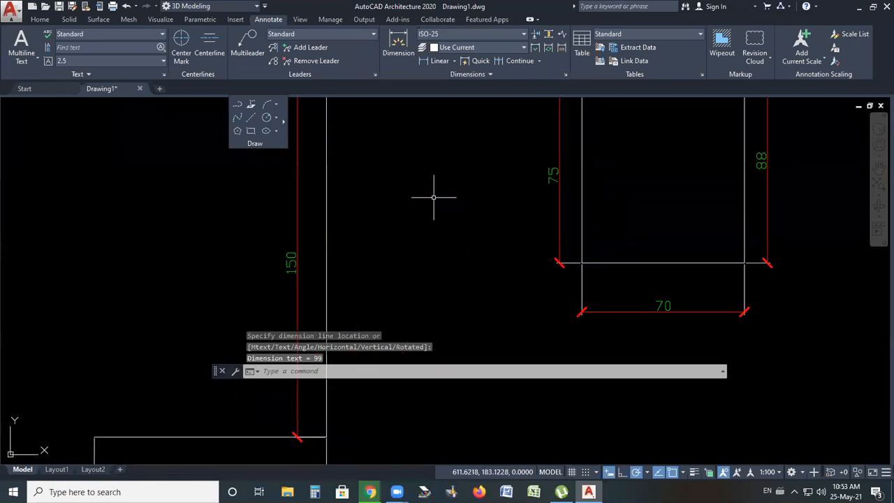
scroll(433, 198, "down", 3)
scroll(401, 229, "up", 3)
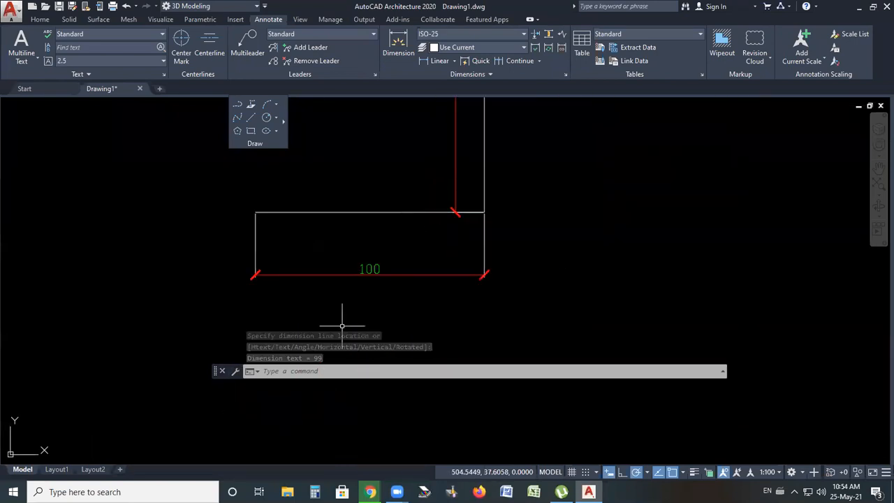
scroll(406, 185, "down", 3)
scroll(405, 186, "up", 3)
scroll(387, 246, "down", 3)
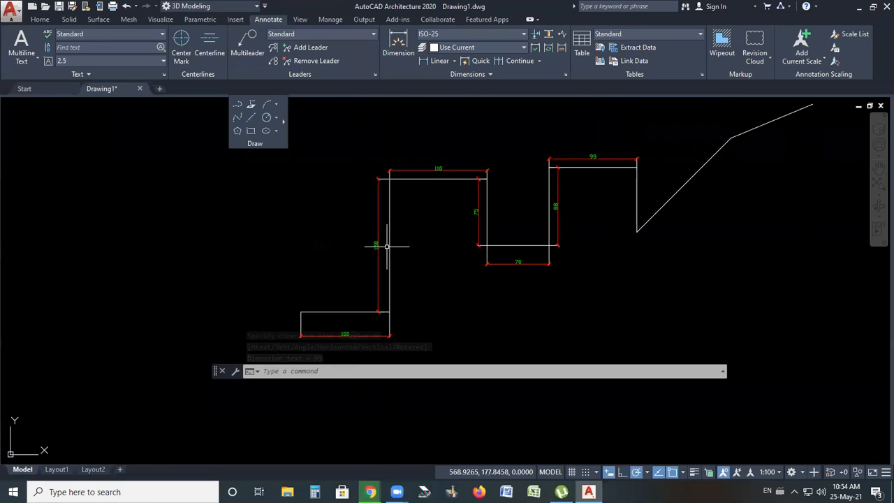
scroll(434, 220, "up", 2)
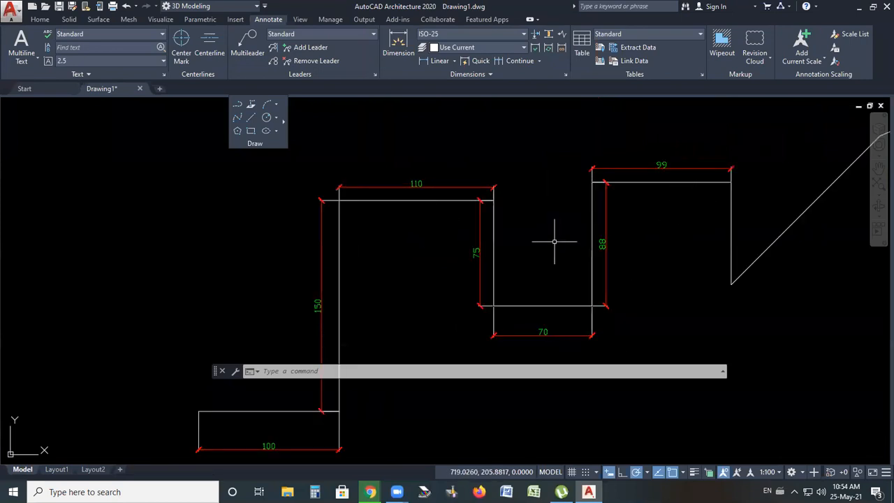
scroll(554, 242, "down", 2)
scroll(721, 243, "up", 4)
Dimension the right vertical drop before the sloped line, placing the dimension just inside to its left
key("space")
left_click(567, 139)
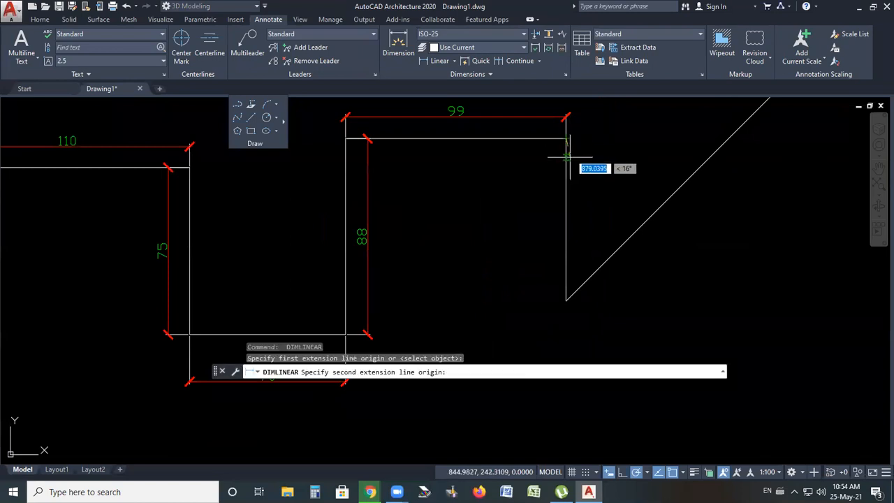
left_click(567, 301)
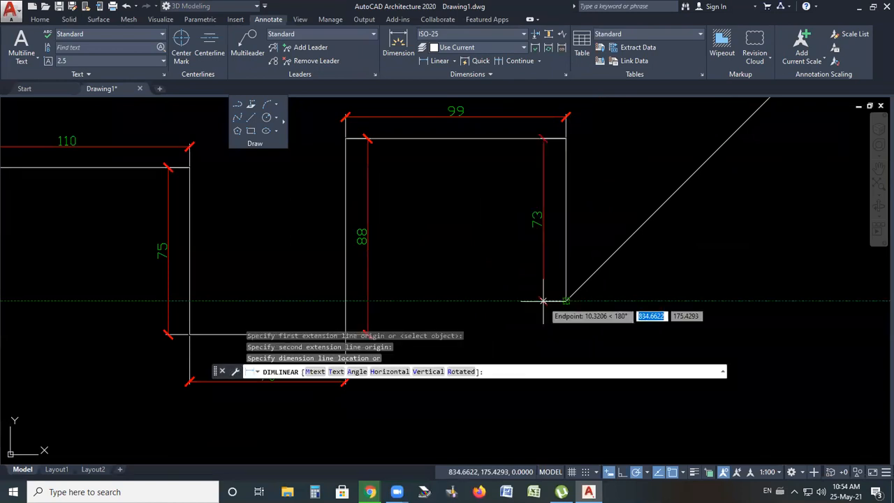
left_click(543, 301)
middle_click_drag(522, 231, 461, 266)
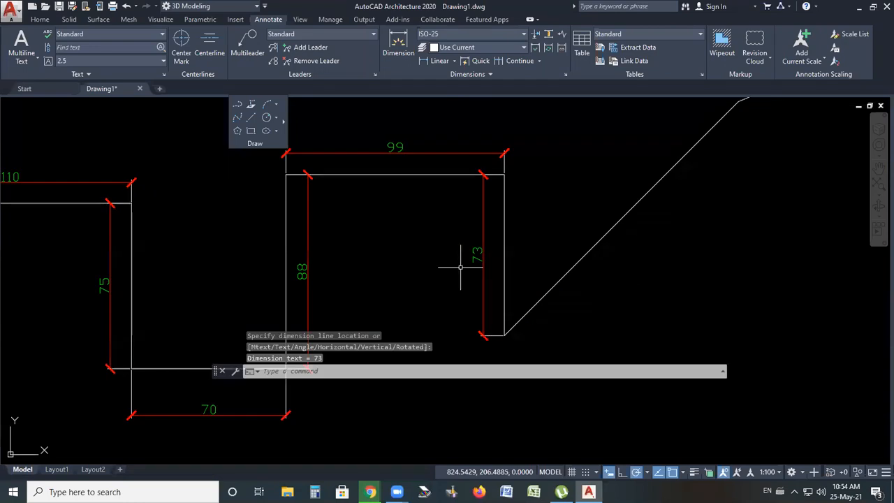
scroll(461, 267, "down", 2)
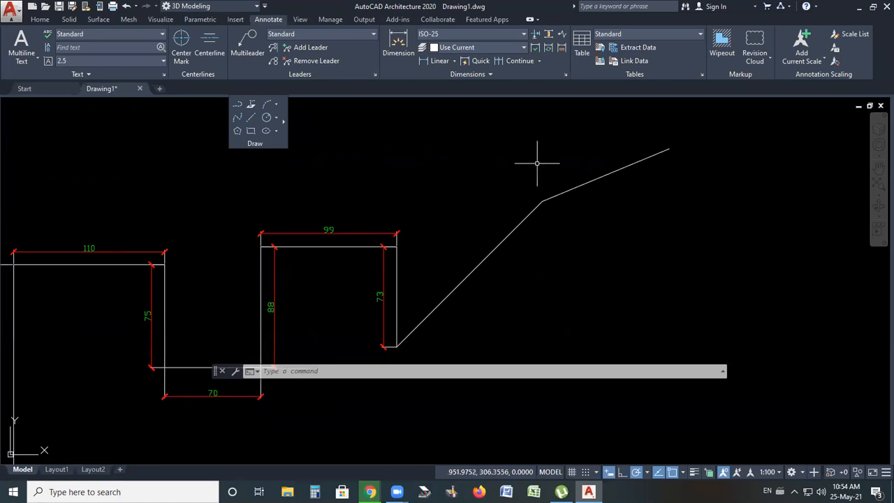
Add an aligned dimension along the first sloped line of the profile, placed beside it
left_click(452, 62)
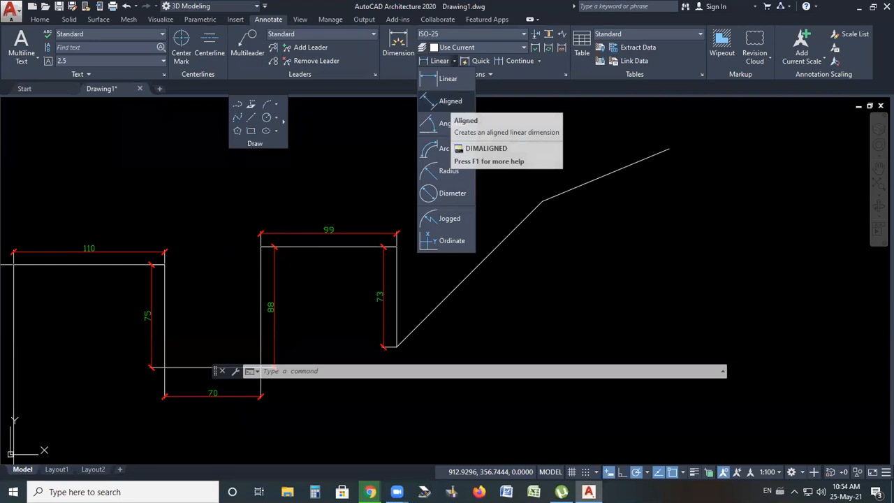
left_click(451, 102)
scroll(445, 109, "down", 1)
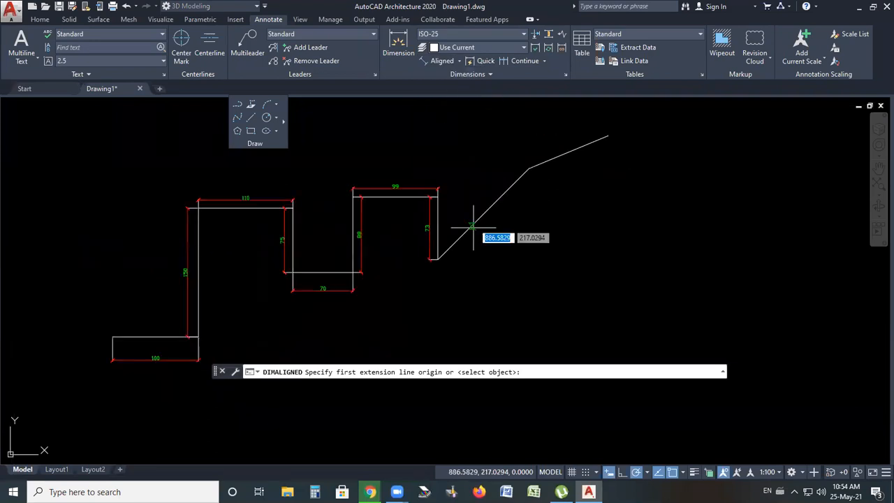
scroll(392, 293, "up", 5)
scroll(405, 259, "up", 2)
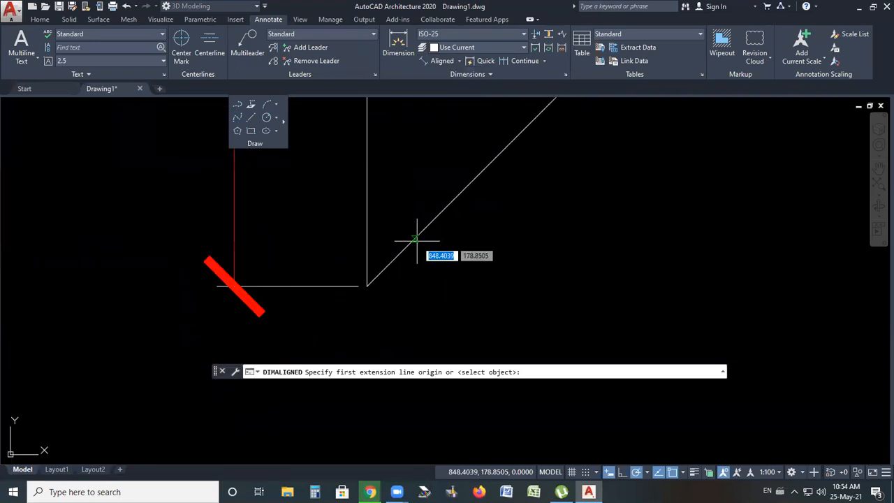
scroll(364, 282, "up", 5)
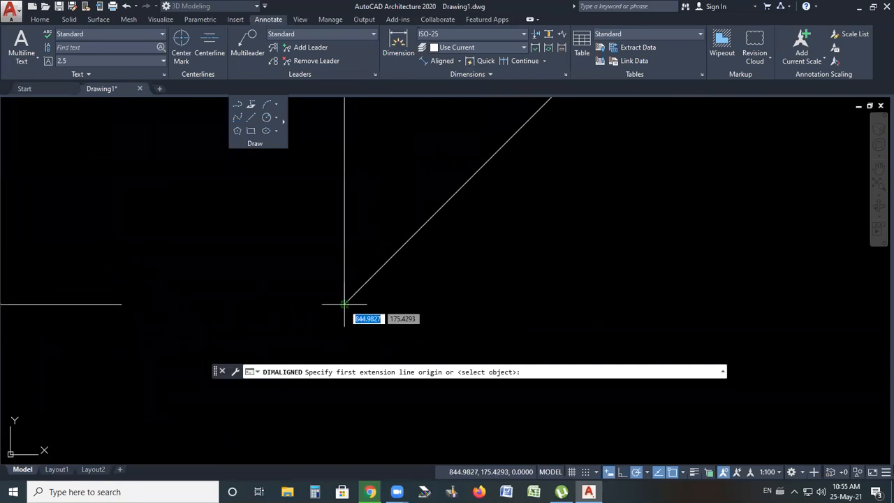
left_click(341, 307)
scroll(340, 307, "down", 3)
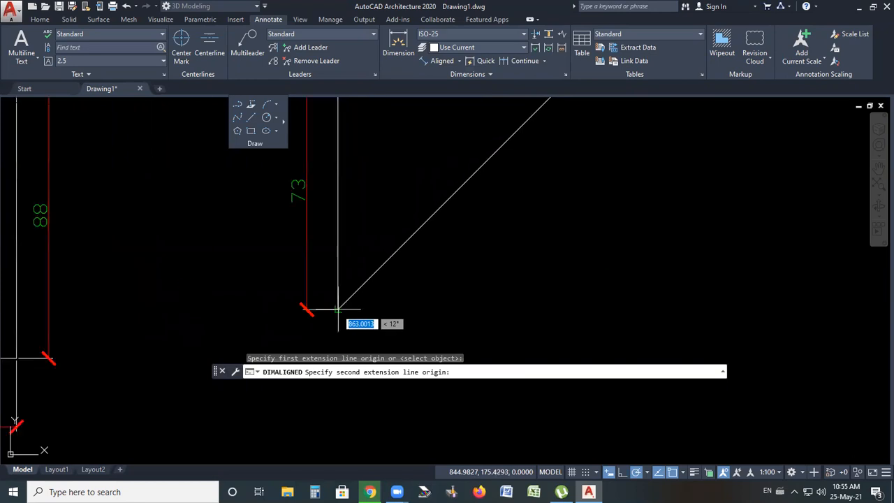
left_click(471, 175)
left_click(399, 279)
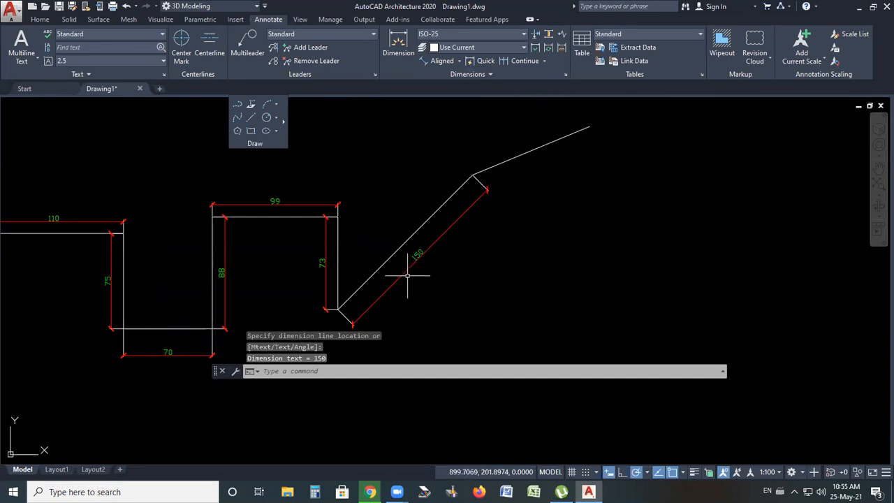
Add an aligned dimension along the second, upper sloped line of the profile, placed just below it
scroll(410, 272, "up", 4)
scroll(392, 279, "down", 4)
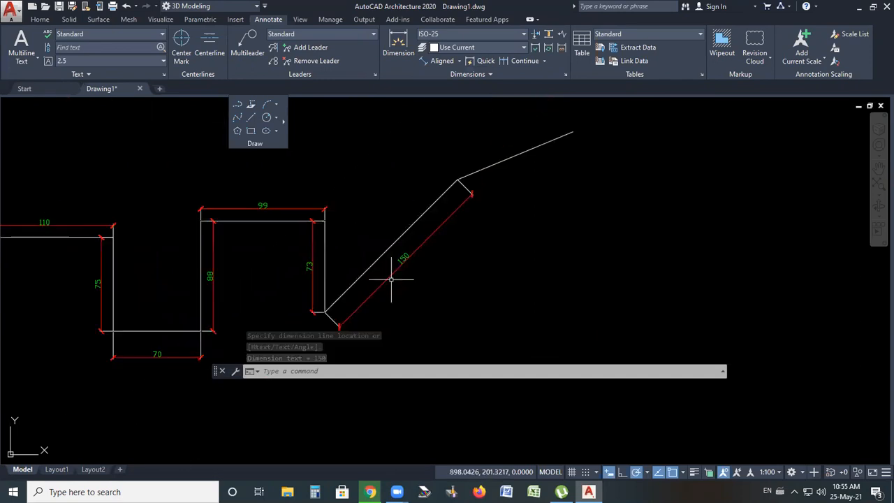
scroll(519, 151, "up", 3)
key("Return")
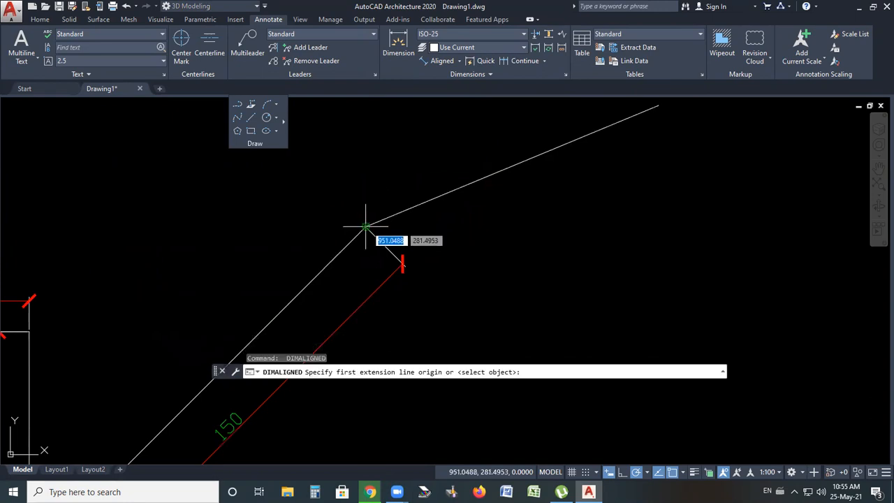
left_click(366, 227)
left_click(658, 107)
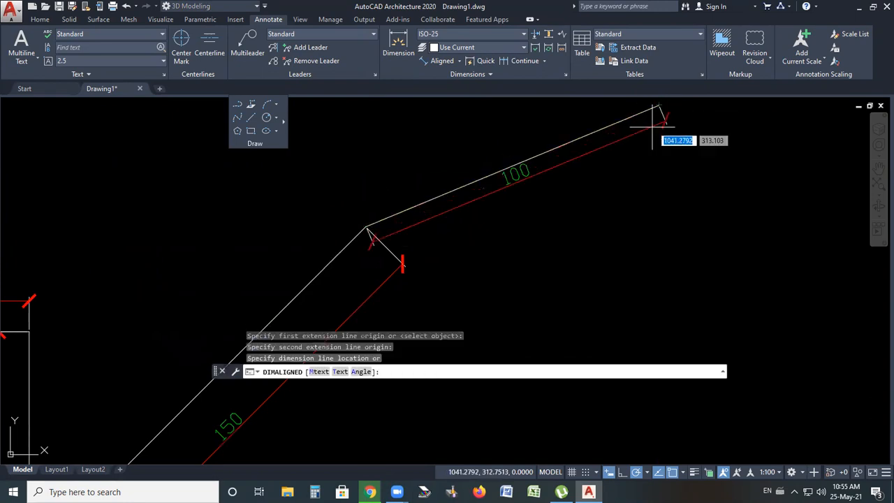
left_click(667, 169)
scroll(500, 252, "down", 2)
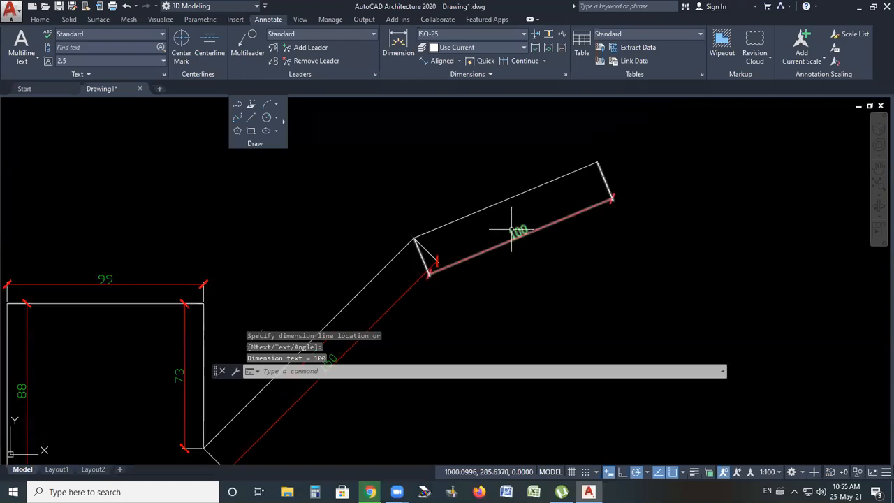
Add a horizontal linear dimension spanning the upper sloped line, placed above it
mouse_move(512, 230)
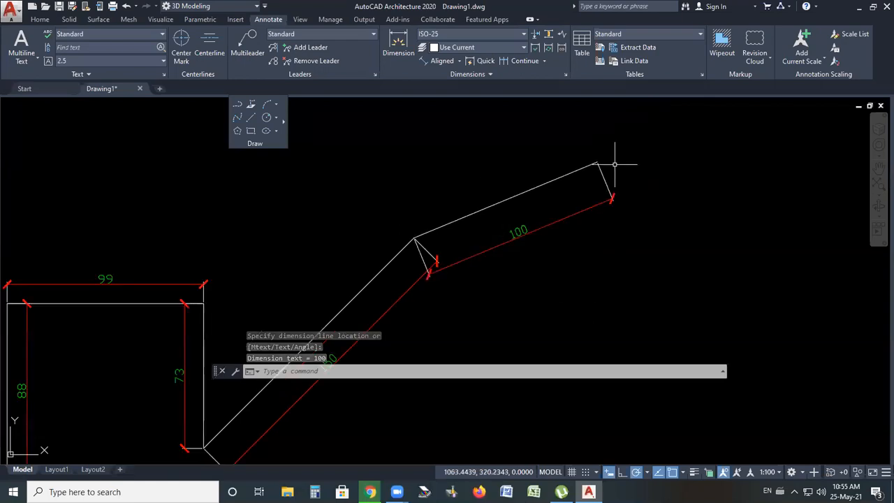
left_click(460, 62)
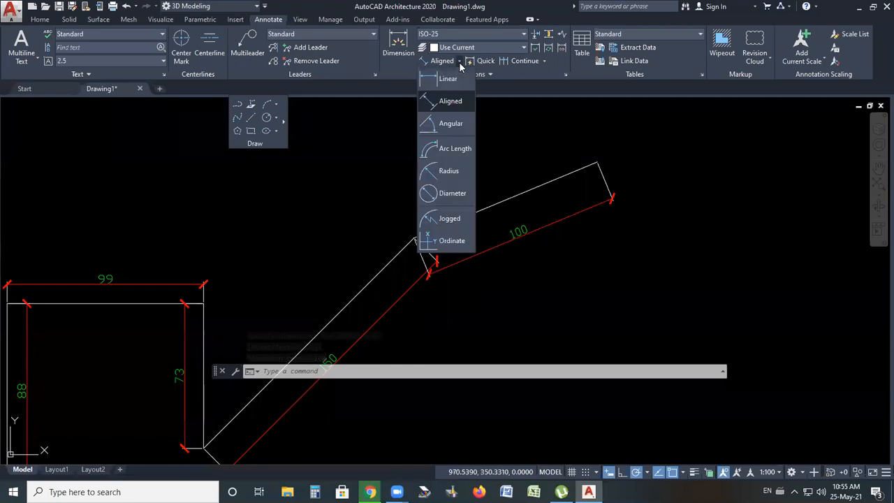
left_click(447, 76)
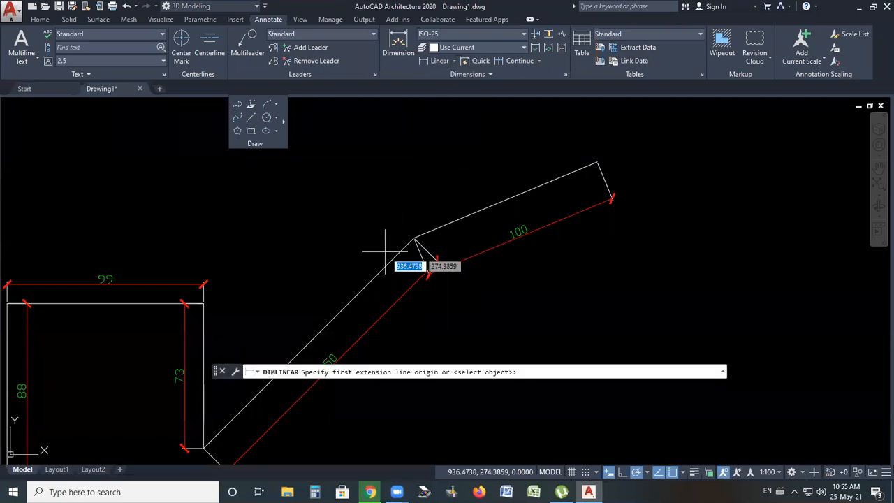
left_click(415, 239)
left_click(597, 162)
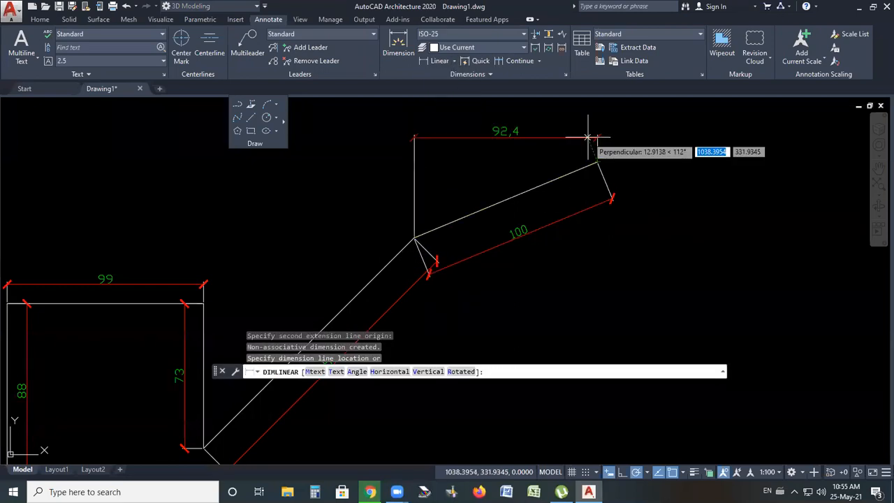
middle_click_drag(543, 181, 540, 252)
scroll(537, 158, "up", 2)
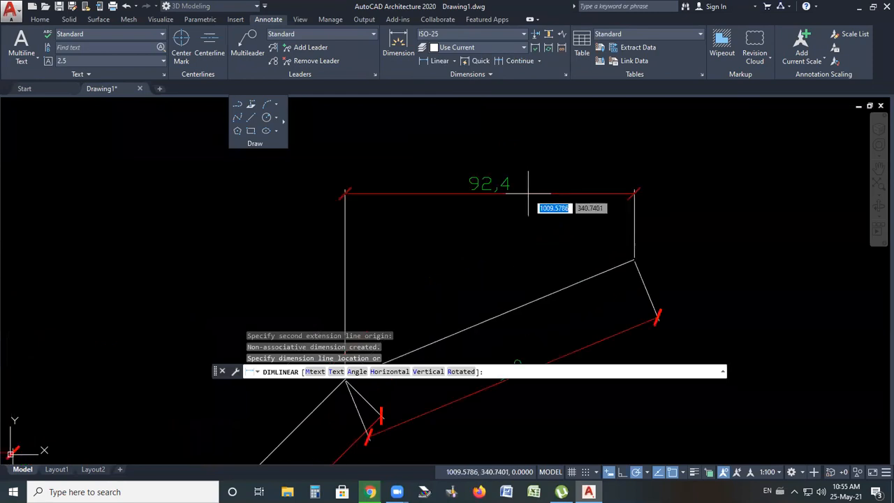
left_click(529, 194)
scroll(490, 98, "down", 2)
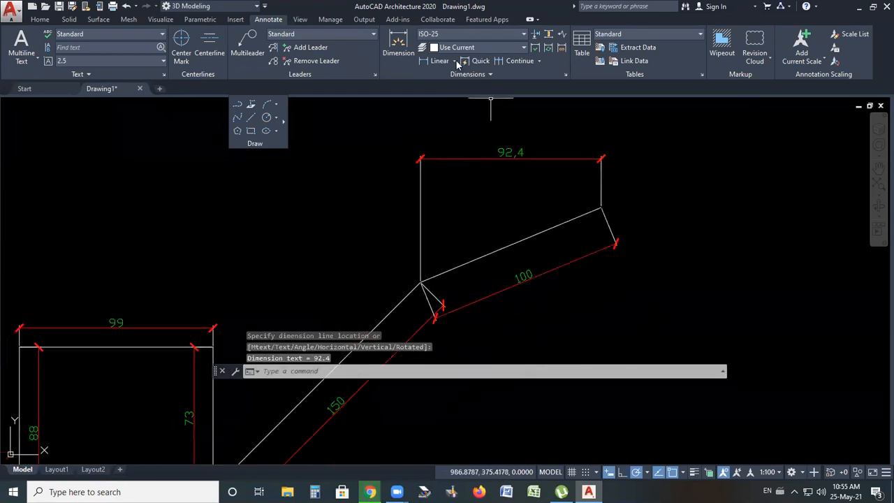
Add a vertical linear dimension for the upper sloped line's rise, placed to its right
left_click(445, 62)
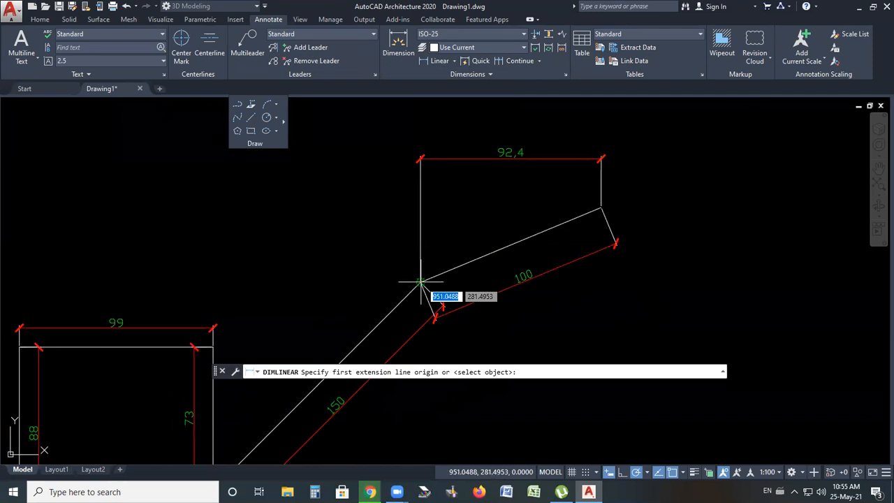
left_click(421, 283)
left_click(601, 207)
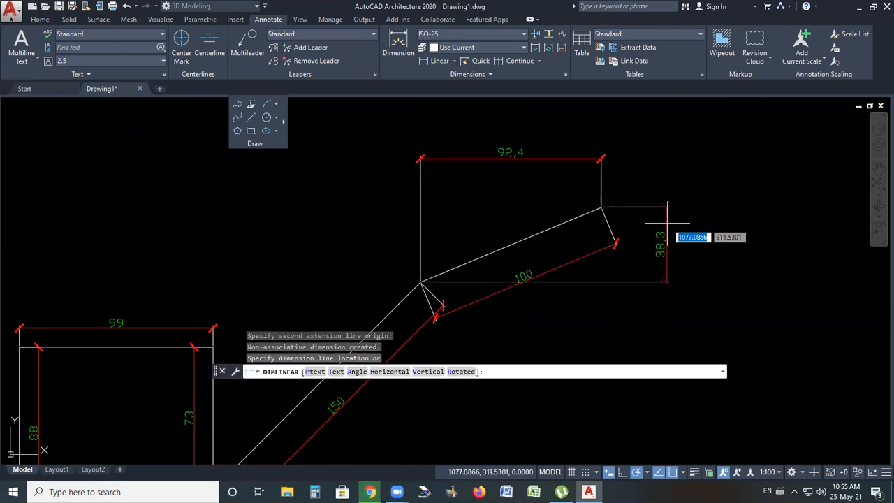
left_click(668, 222)
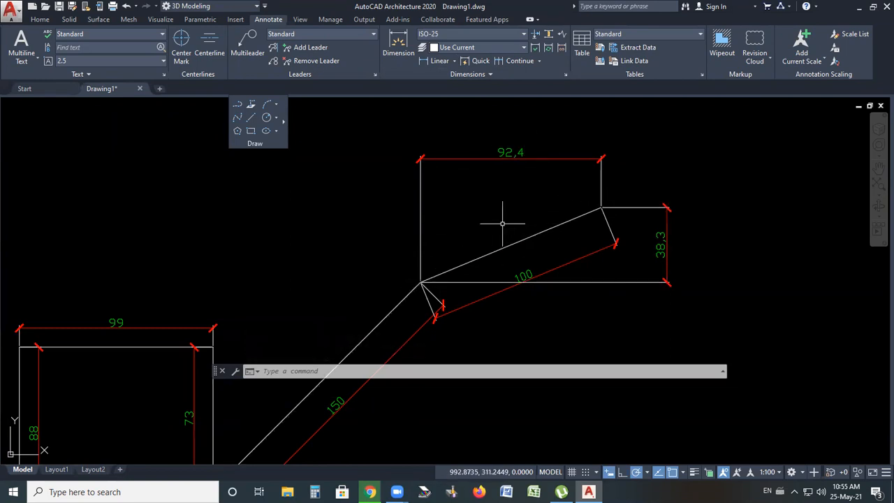
Delete the horizontal and vertical linear dimensions of the upper sloped line
left_click(574, 117)
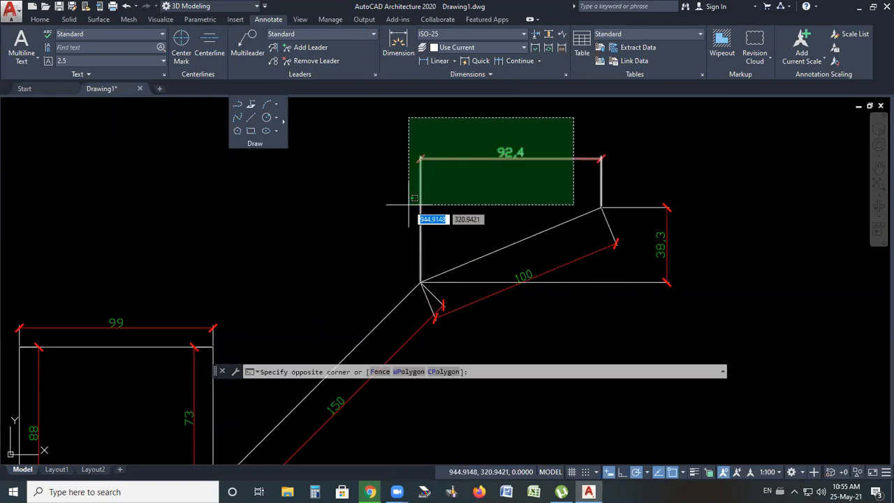
left_click(408, 205)
left_click(717, 197)
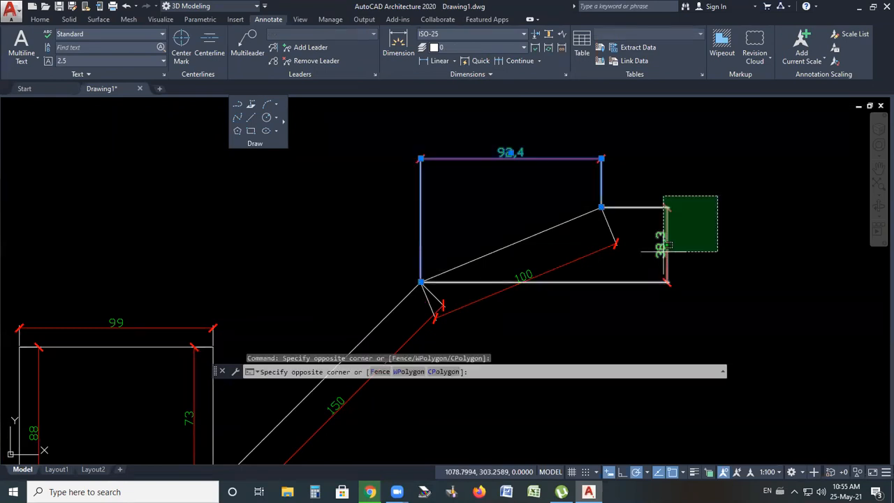
left_click(663, 252)
key("Delete")
scroll(633, 181, "down", 2)
scroll(633, 182, "down", 2)
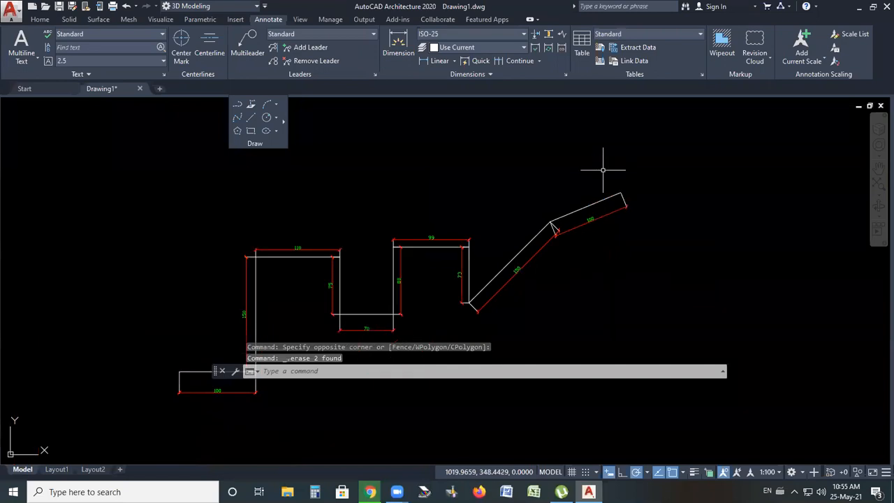
scroll(575, 193, "up", 4)
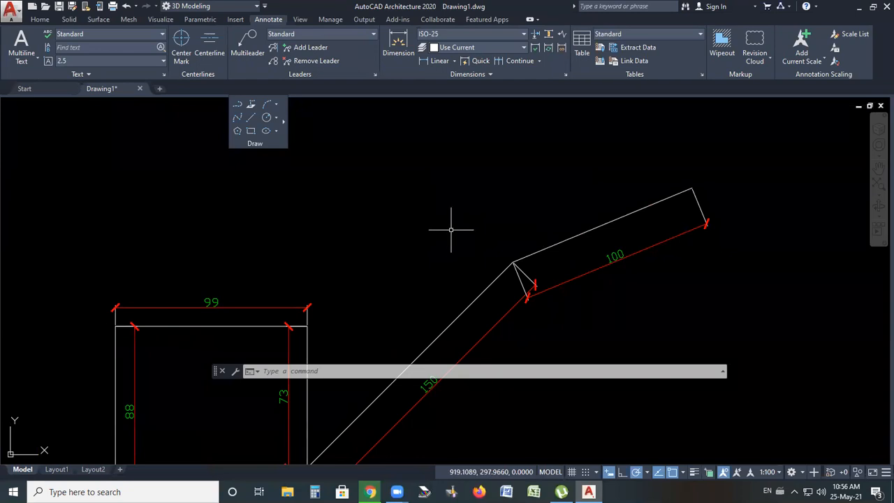
left_click(455, 61)
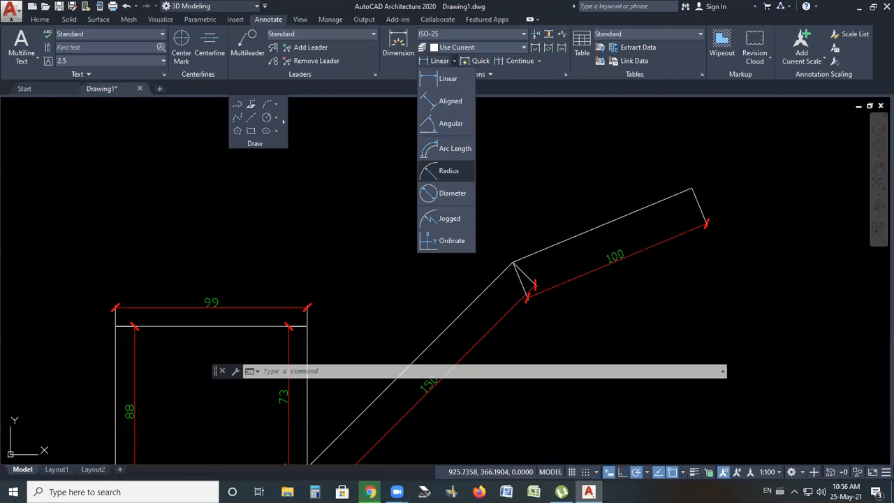
left_click(493, 188)
Draw a two-segment V-shaped line above the sloped part of the profile
scroll(475, 217, "down", 4)
scroll(447, 269, "up", 2)
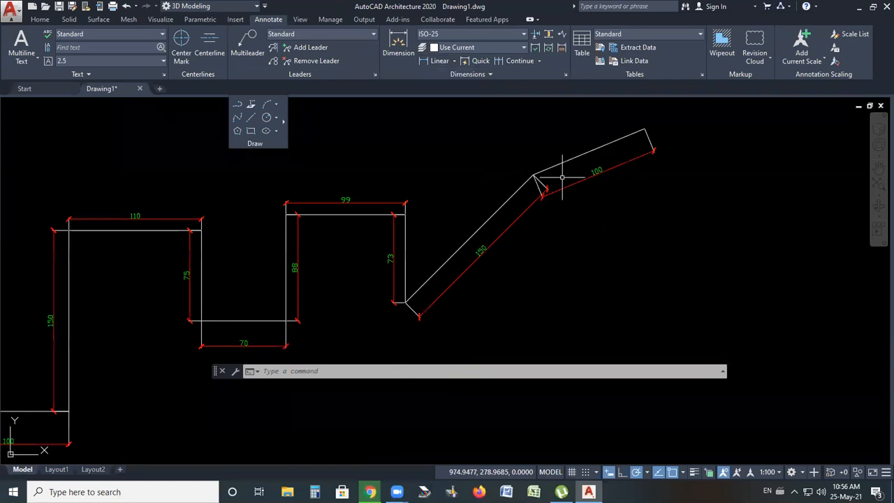
scroll(485, 250, "down", 1)
scroll(525, 190, "up", 3)
scroll(507, 205, "up", 2)
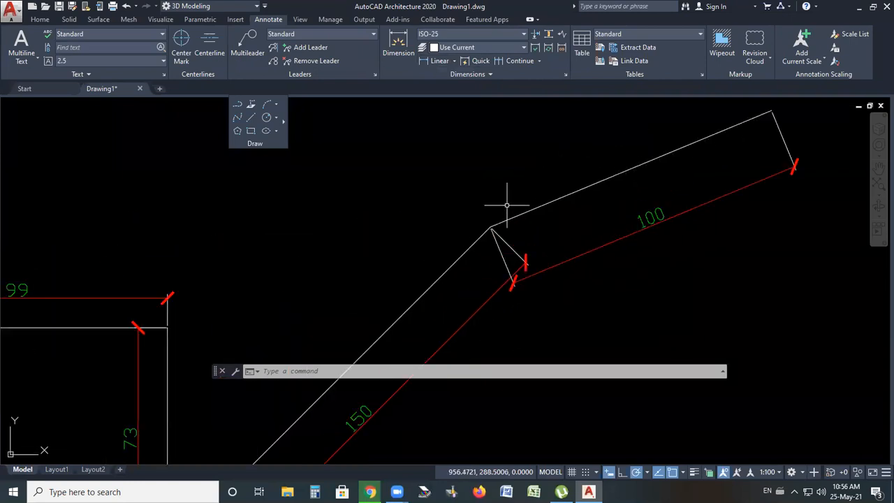
scroll(529, 205, "up", 2)
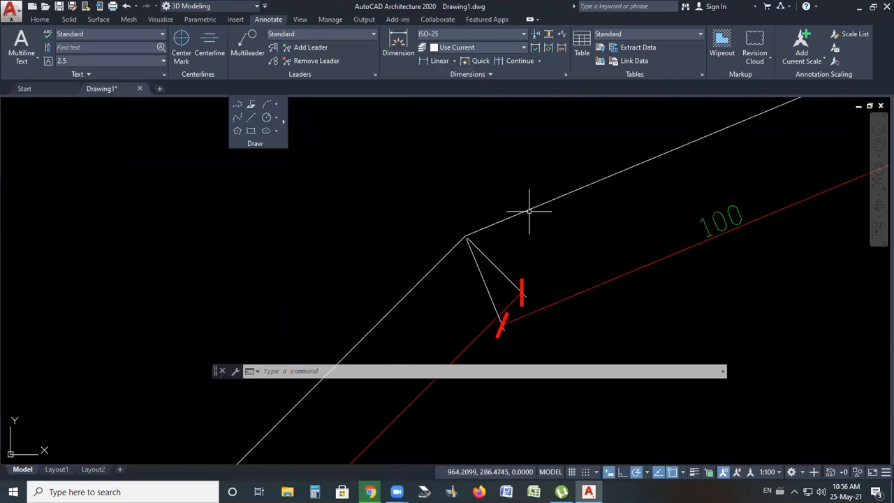
scroll(399, 240, "down", 2)
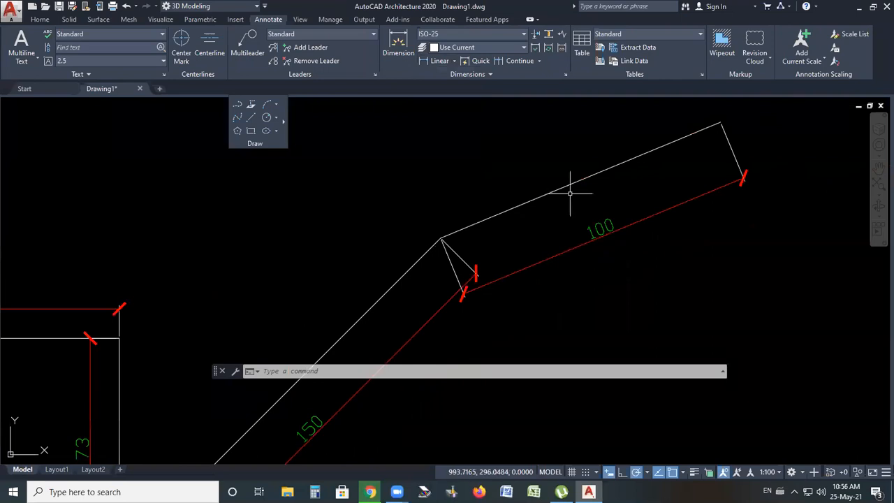
left_click(252, 121)
left_click(345, 163)
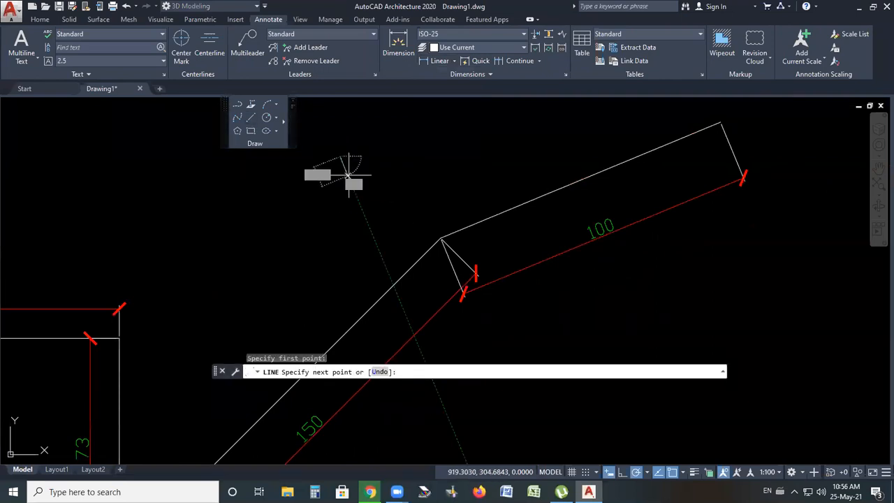
left_click(372, 235)
left_click(441, 145)
key("Escape")
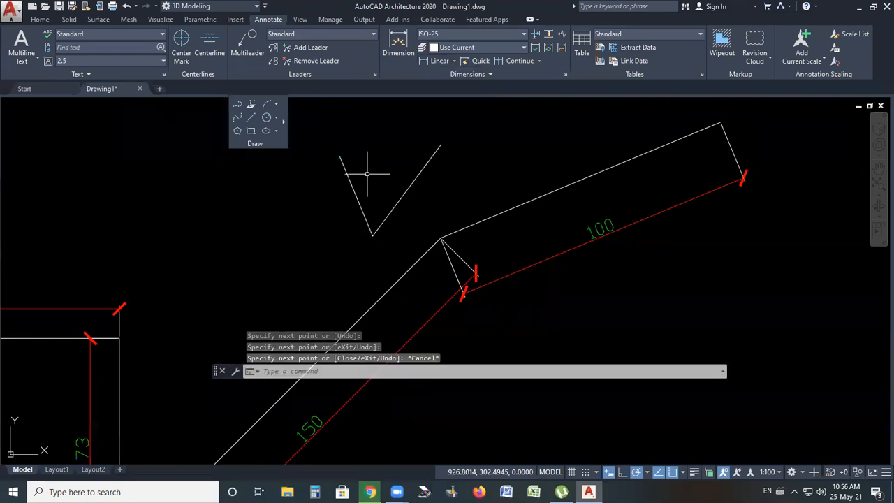
Add an angular dimension between the two legs of the V-shaped line, placed inside the angle
left_click(367, 173)
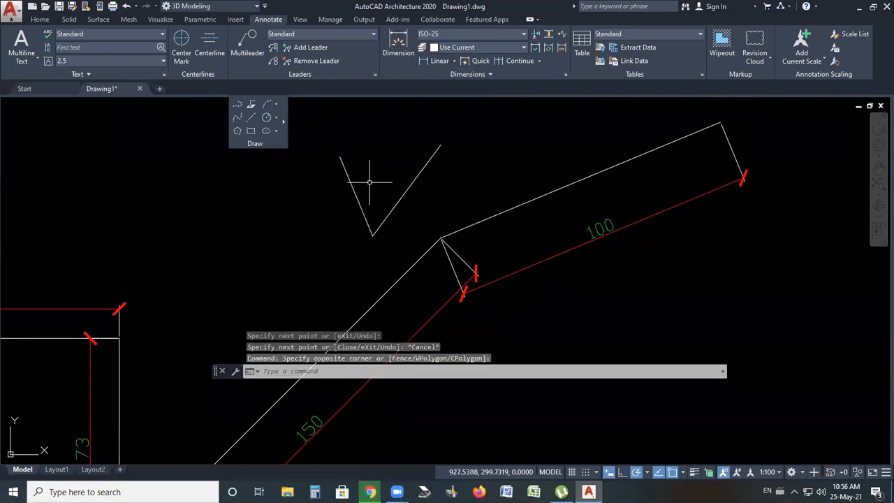
left_click(454, 61)
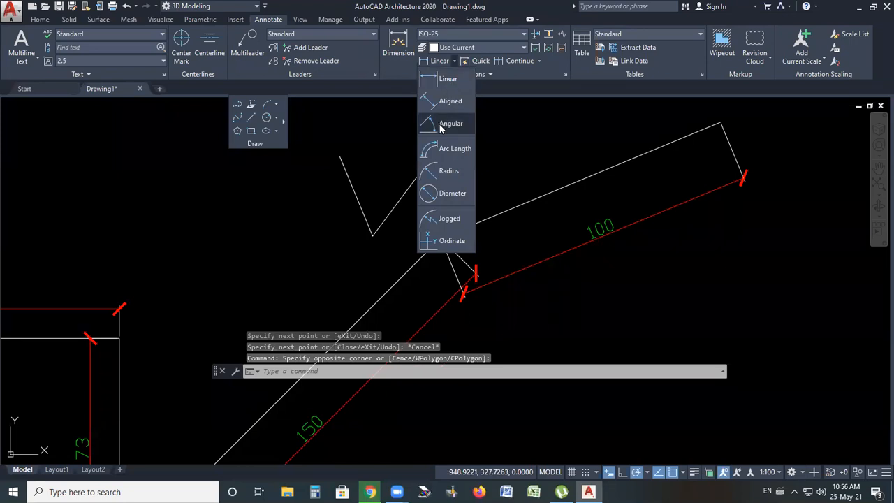
left_click(440, 123)
left_click(357, 195)
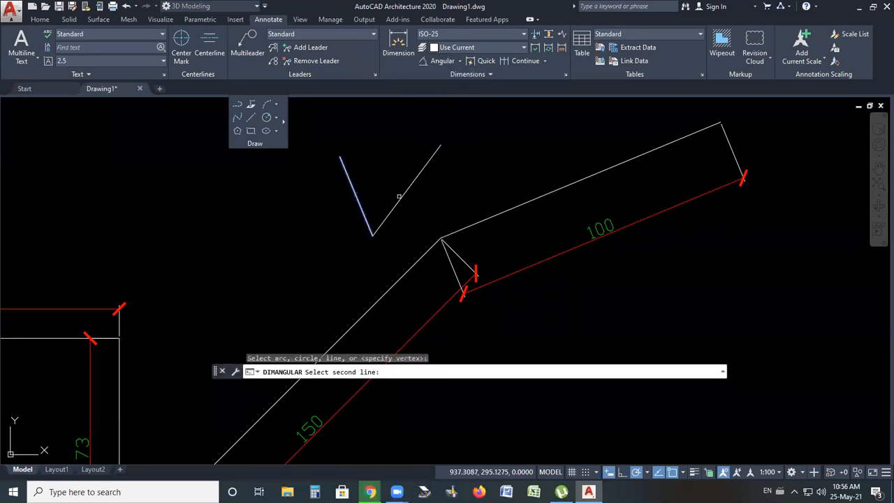
left_click(400, 196)
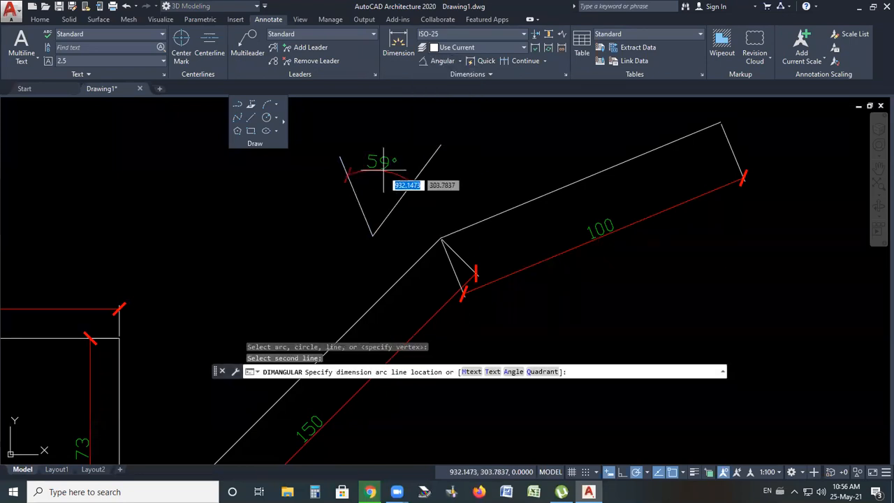
left_click(384, 169)
scroll(381, 159, "up", 2)
scroll(382, 159, "down", 4)
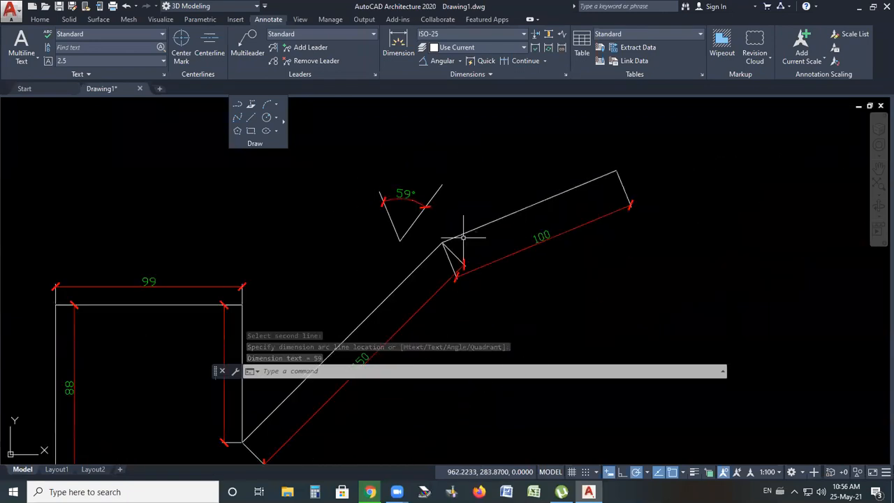
Add an angular dimension between the two sloped profile lines, with the arc placed below their corner
scroll(464, 238, "up", 2)
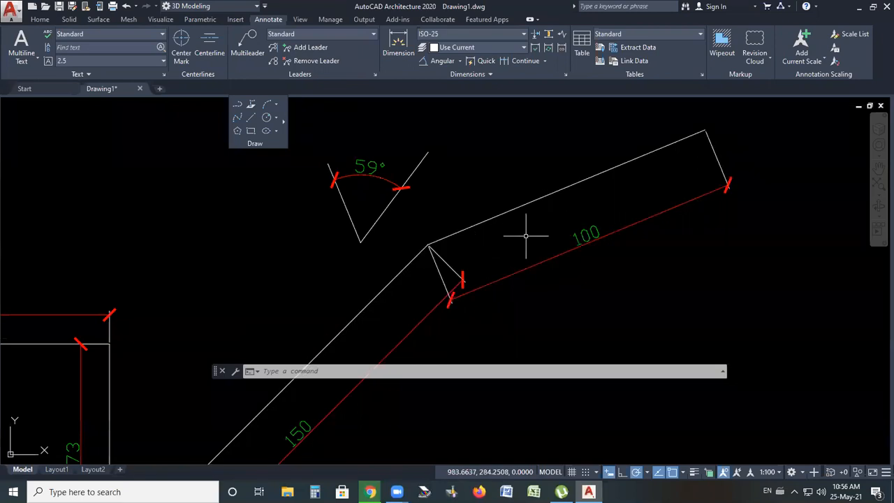
scroll(484, 215, "down", 3)
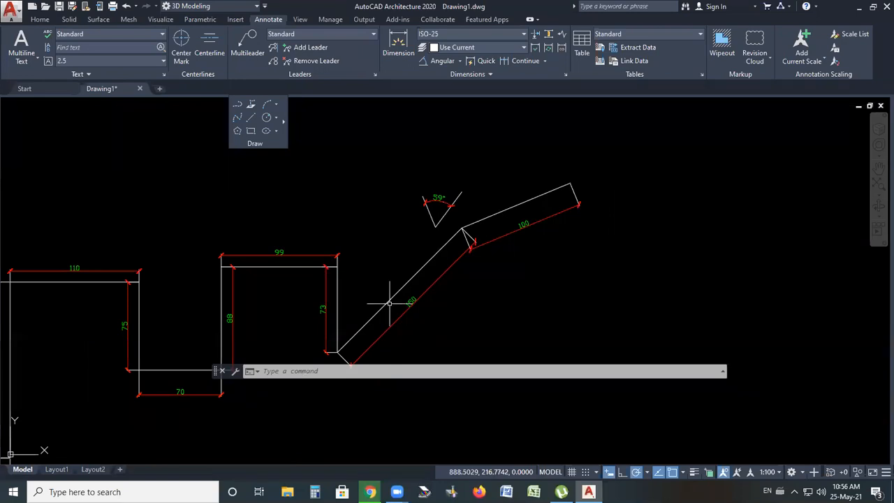
scroll(483, 232, "up", 3)
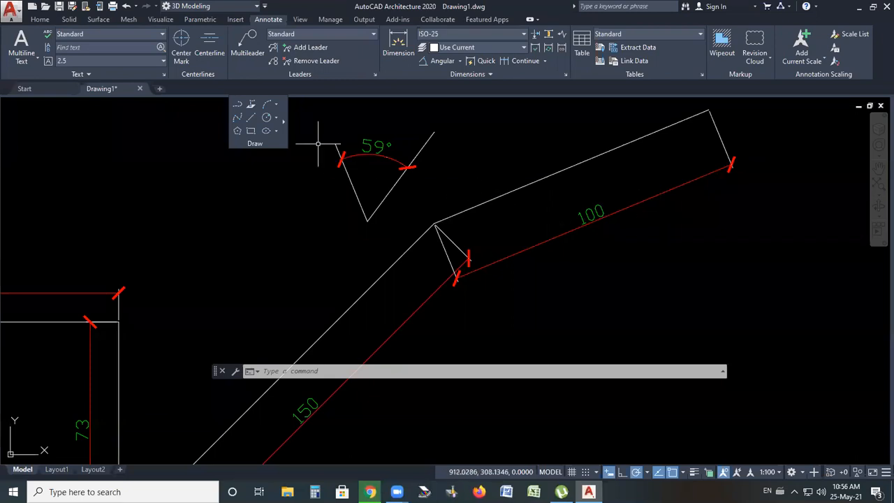
left_click(445, 62)
left_click(470, 209)
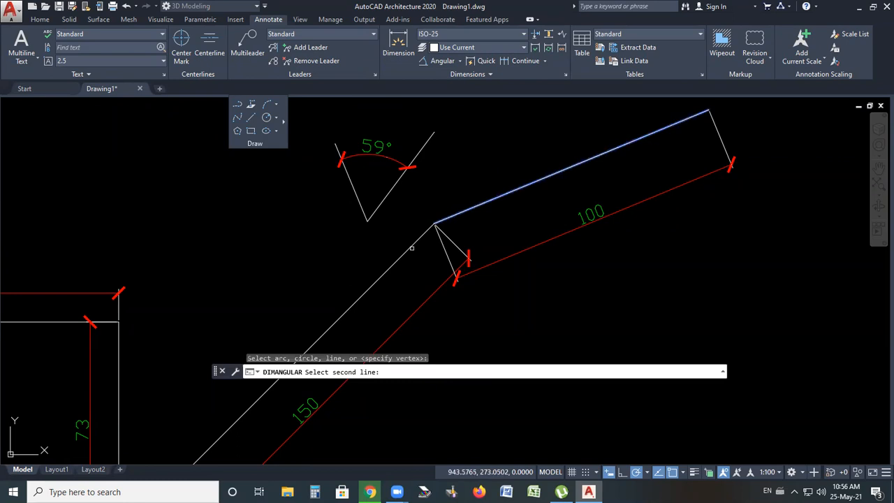
left_click(414, 244)
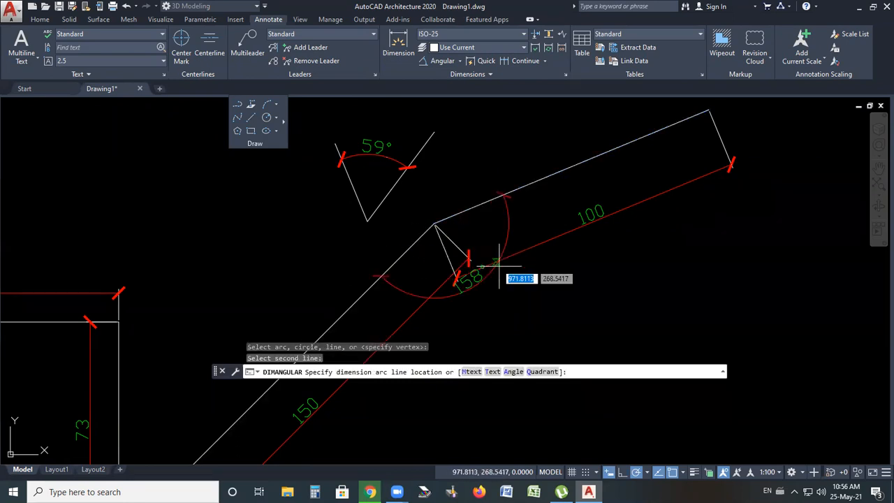
left_click(513, 297)
scroll(503, 192, "down", 4)
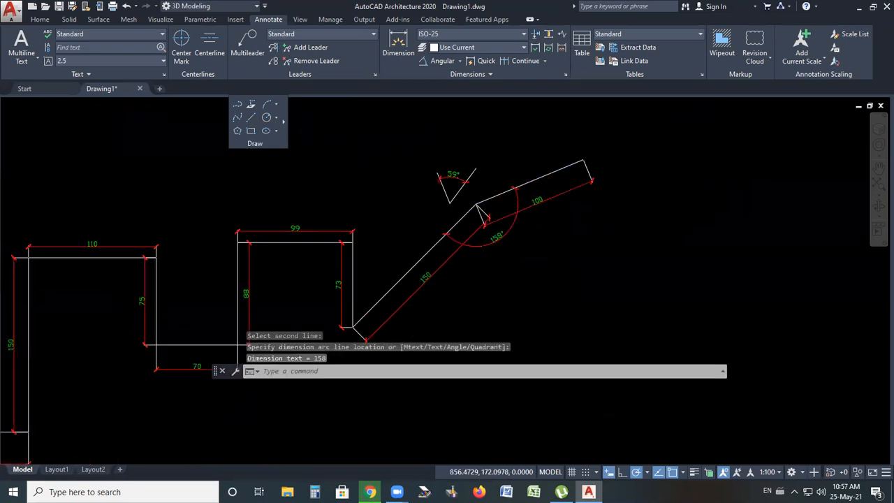
Add an angular dimension between the short vertical line and the lower sloped line, with the arc placed below their corner
scroll(370, 329, "up", 4)
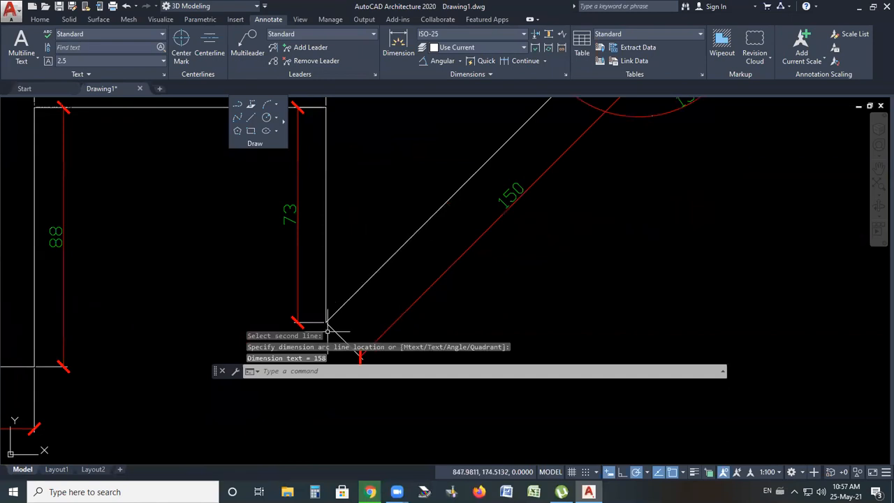
scroll(357, 249, "down", 2)
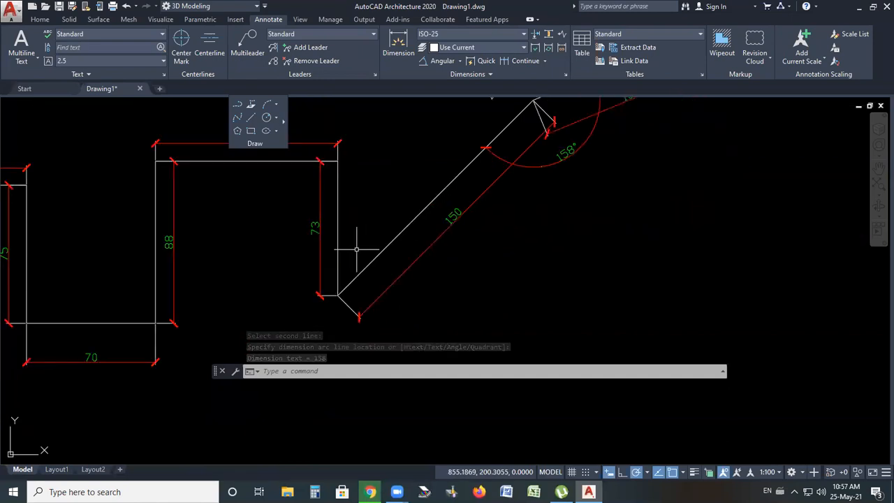
key("Return")
left_click(336, 287)
left_click(352, 280)
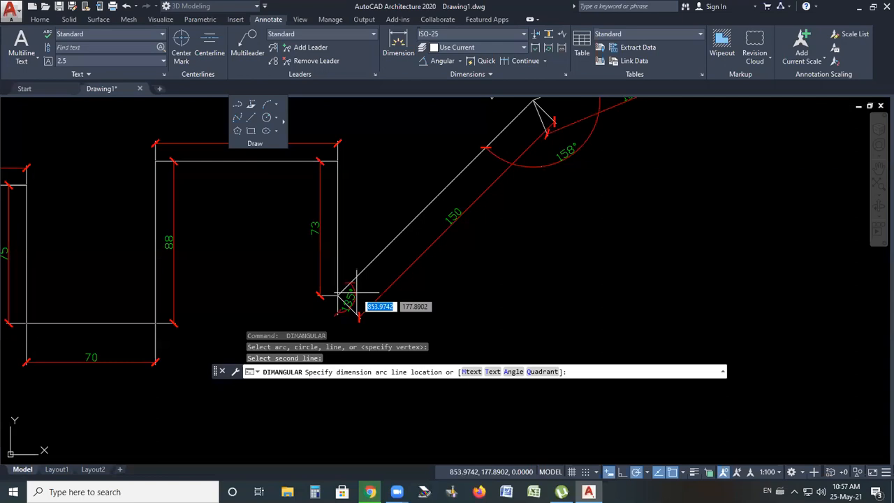
left_click(396, 310)
scroll(363, 300, "down", 2)
scroll(350, 293, "up", 4)
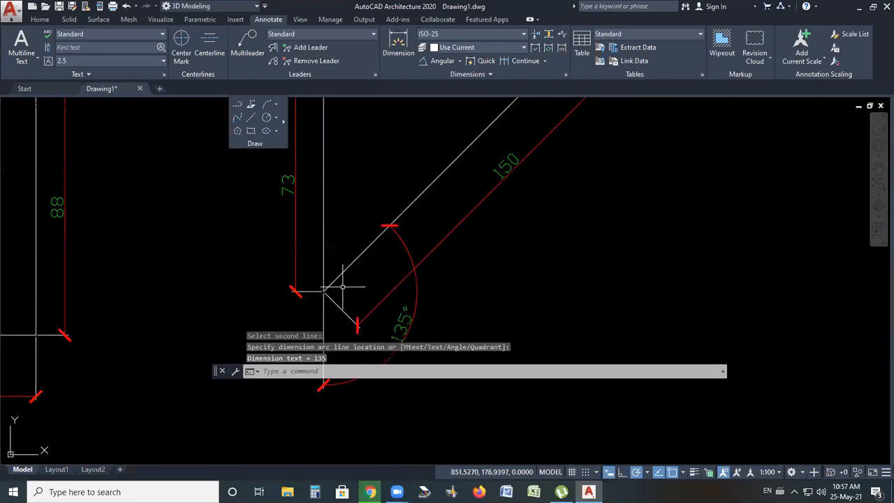
key("Escape")
Draw horizontal reference lines extending right from both ends of the long sloped profile line
scroll(363, 294, "down", 4)
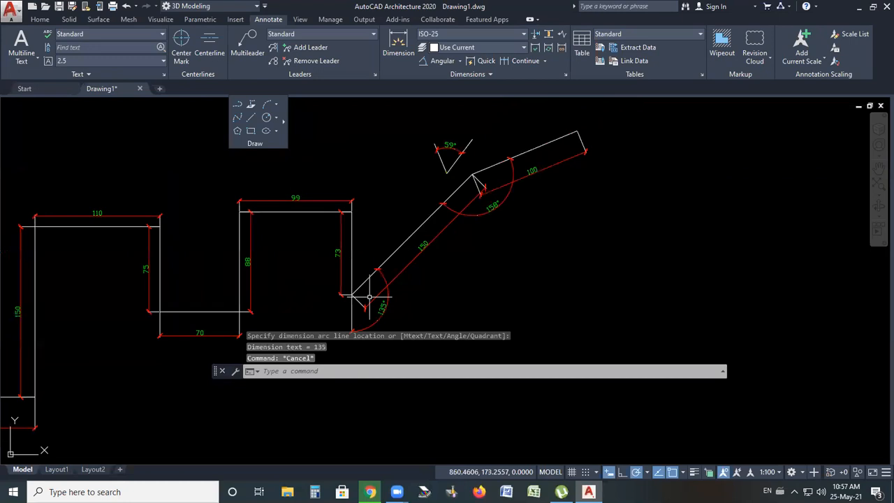
scroll(508, 141, "up", 4)
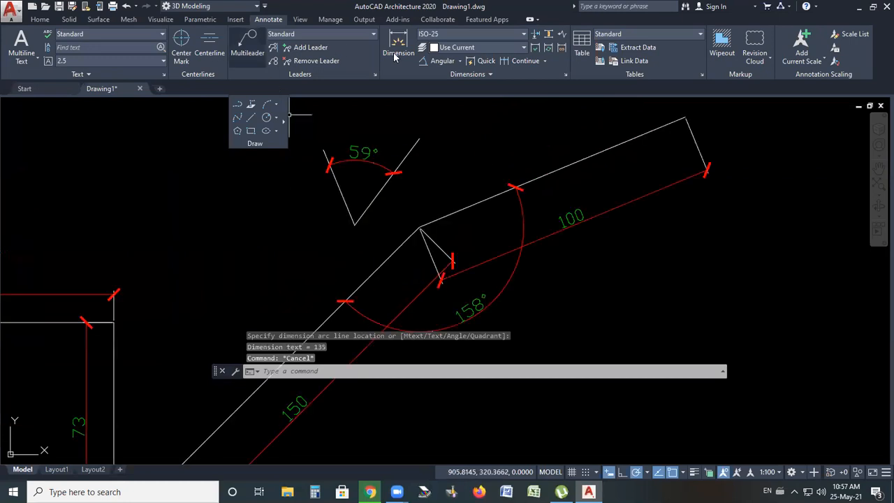
left_click(252, 118)
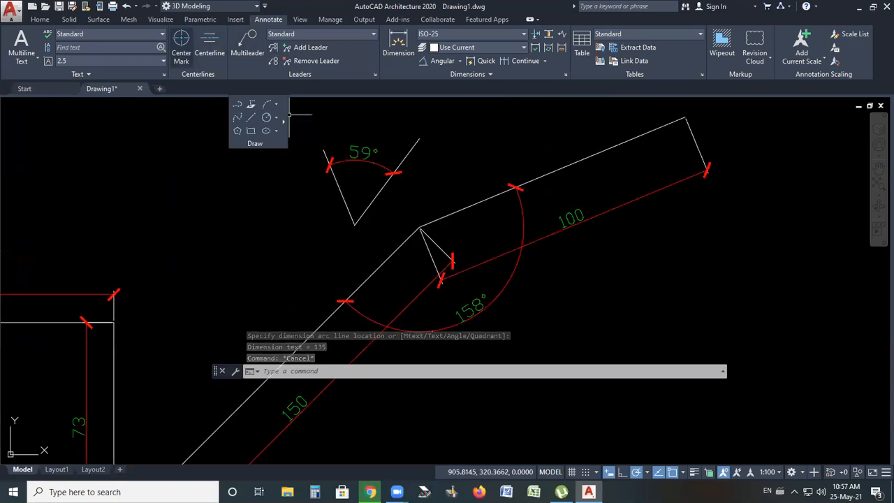
left_click(421, 227)
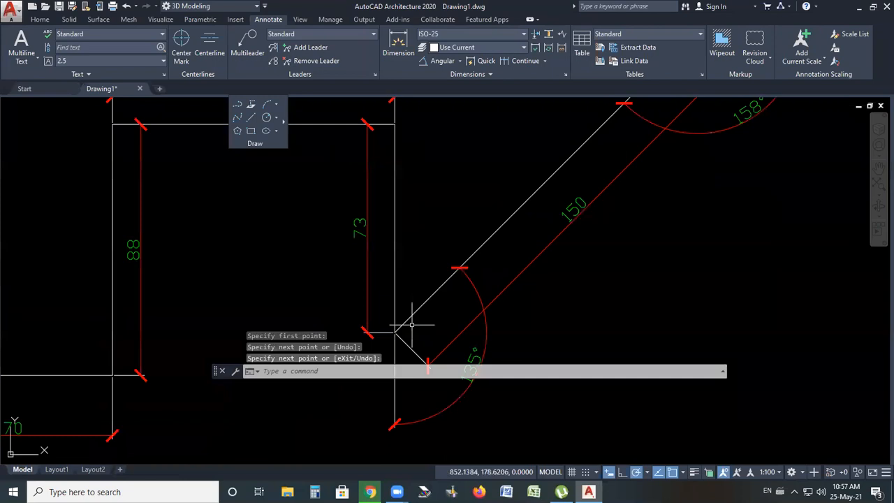
key("Return")
left_click(397, 332)
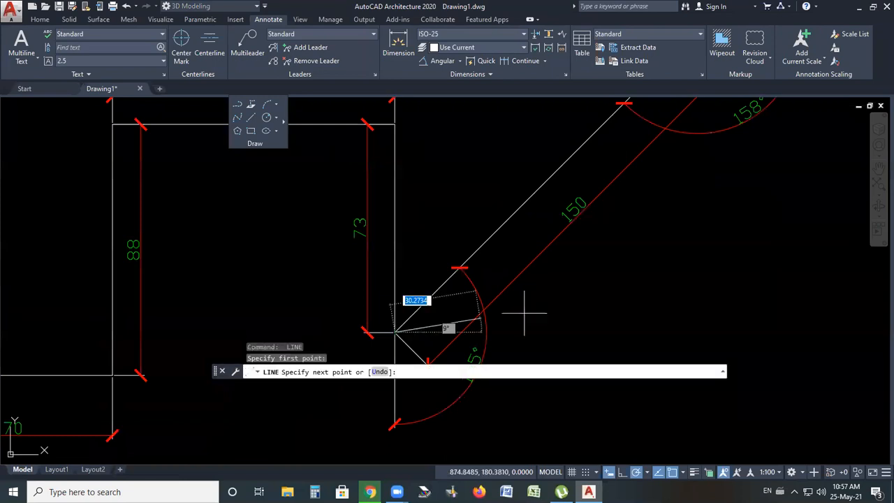
left_click(702, 330)
key("Return")
Add an angular dimension between the upper sloped line and the upper horizontal reference line, placed beyond the line's end
scroll(470, 288, "down", 3)
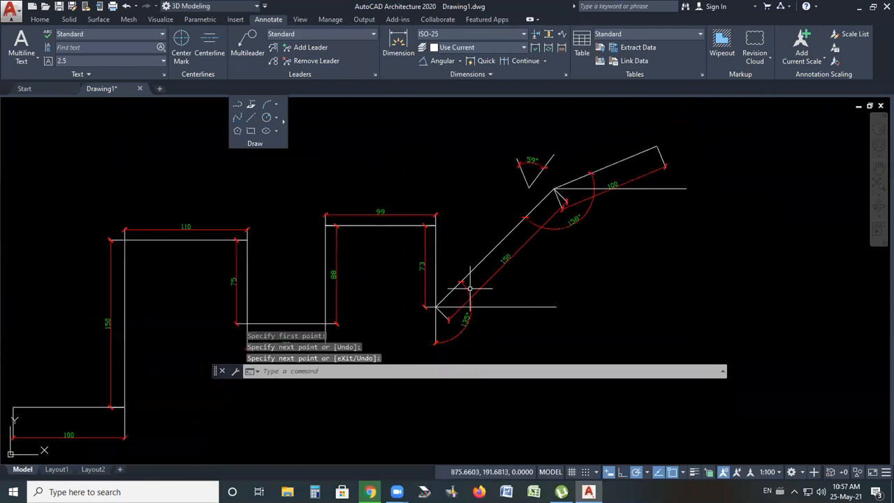
scroll(664, 171, "up", 2)
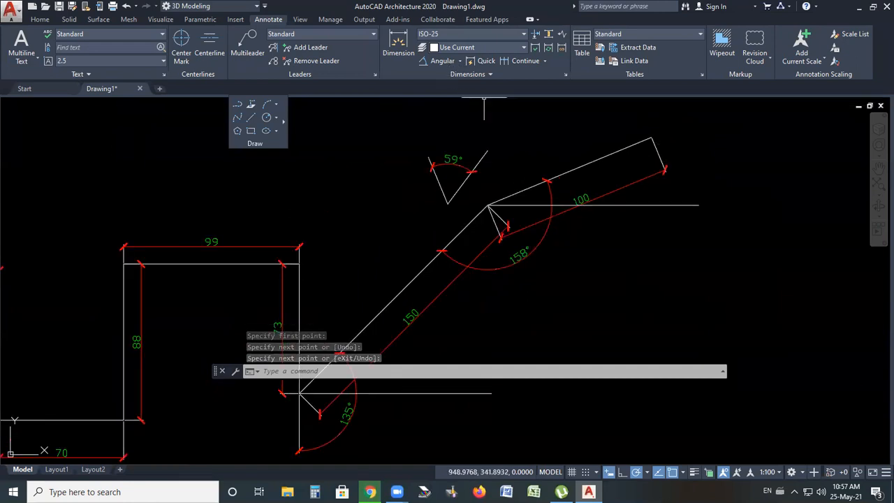
left_click(559, 177)
left_click(635, 205)
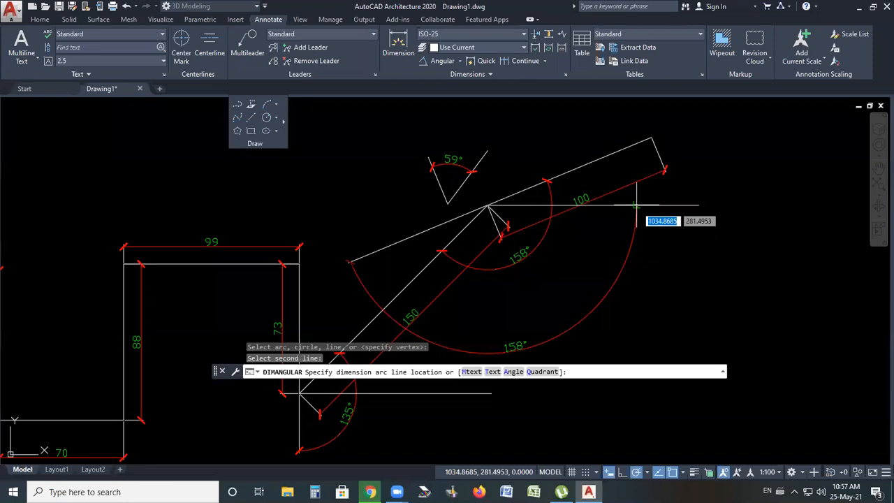
left_click(697, 164)
Add an angular dimension between the long sloped line and the lower horizontal reference line
scroll(718, 166, "up", 2)
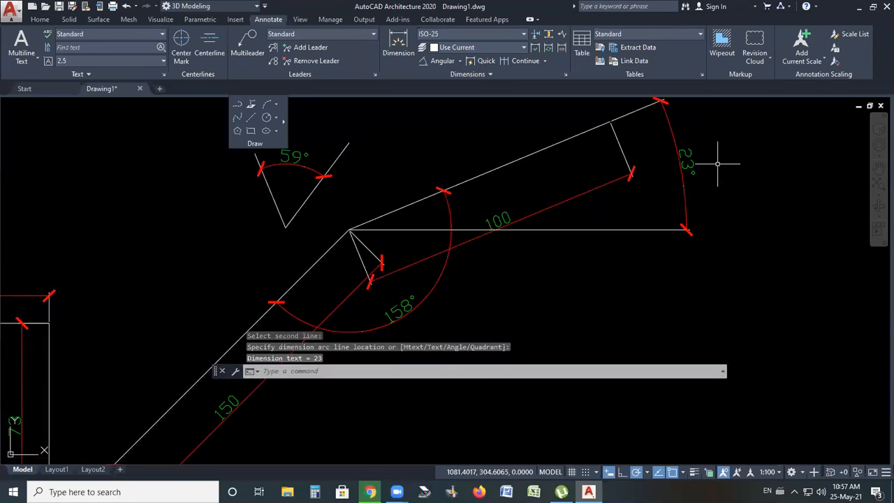
scroll(718, 164, "down", 6)
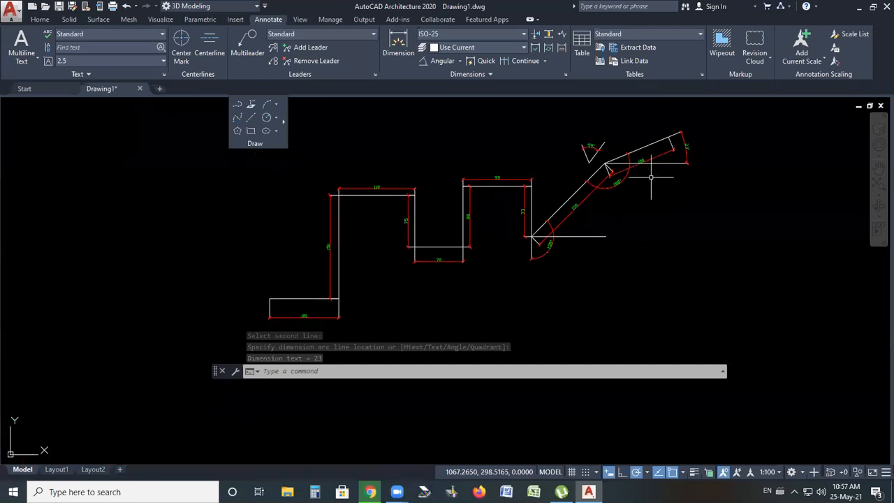
scroll(615, 197, "up", 4)
key("Return")
left_click(494, 206)
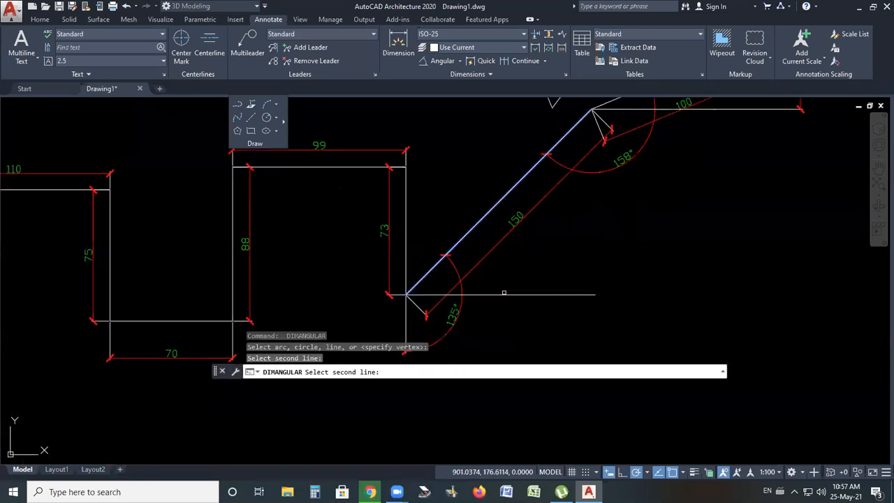
left_click(504, 293)
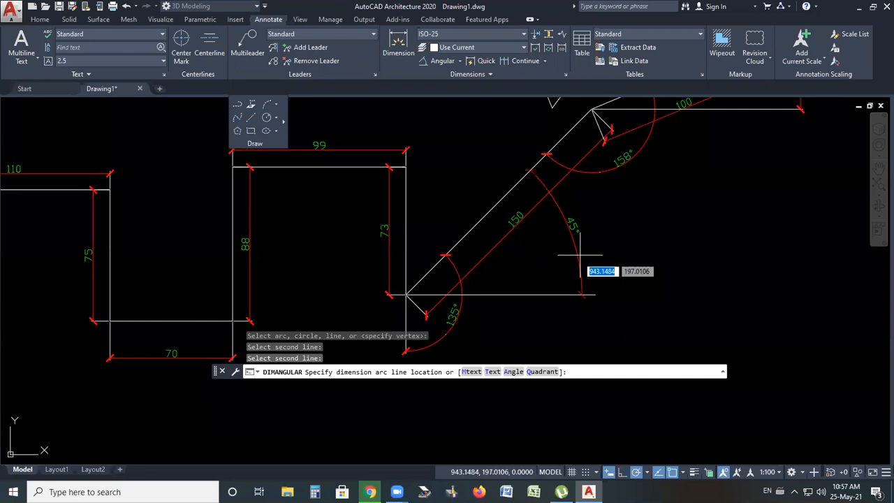
left_click(580, 255)
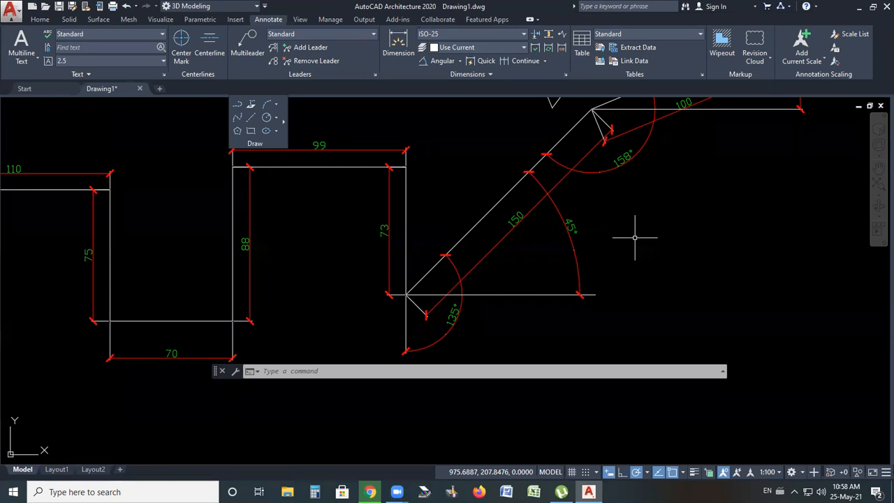
scroll(575, 241, "down", 5)
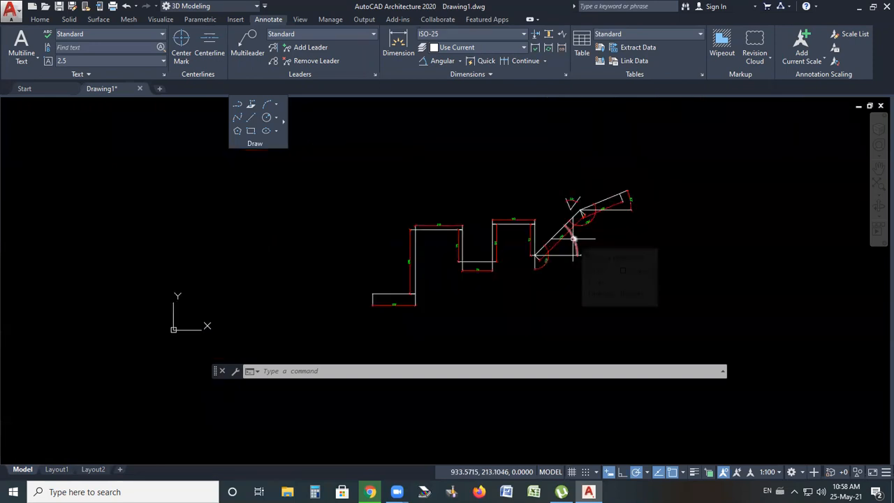
scroll(629, 279, "up", 2)
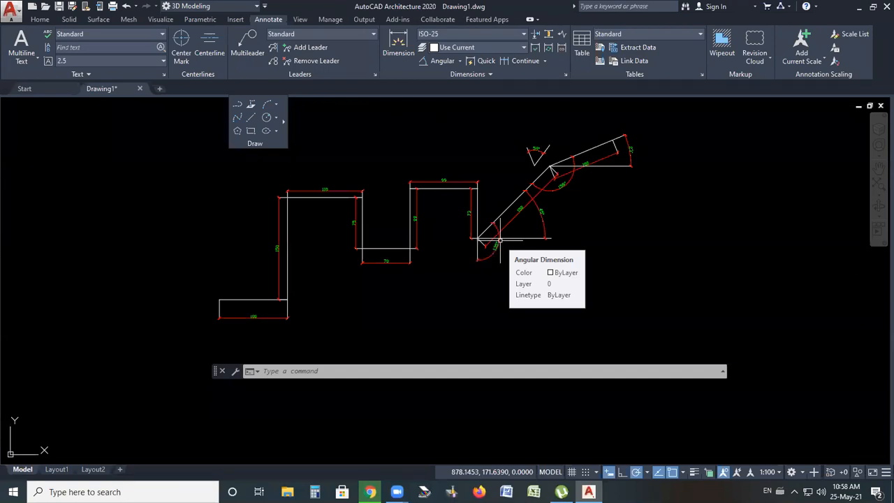
key("ctrl+a")
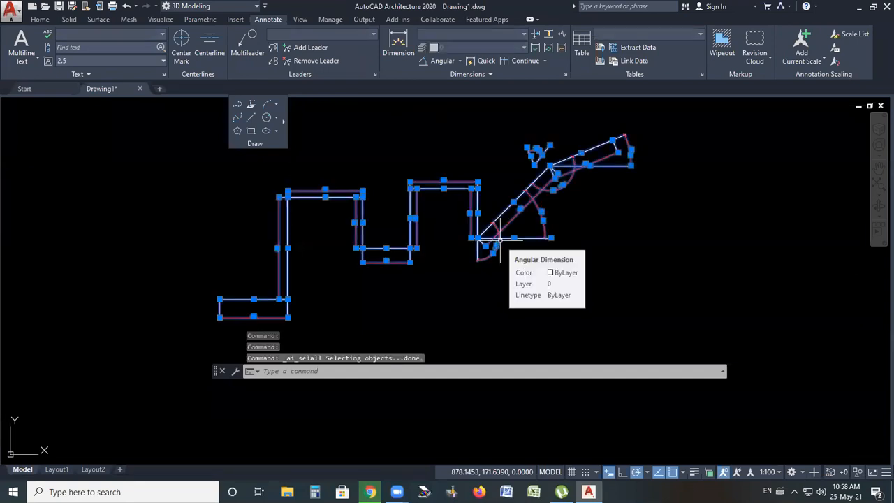
key("Delete")
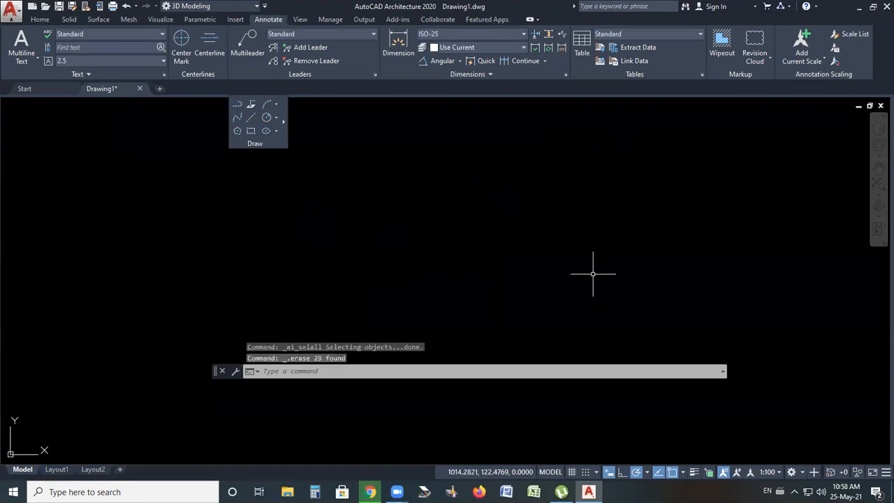
key("ctrl+z")
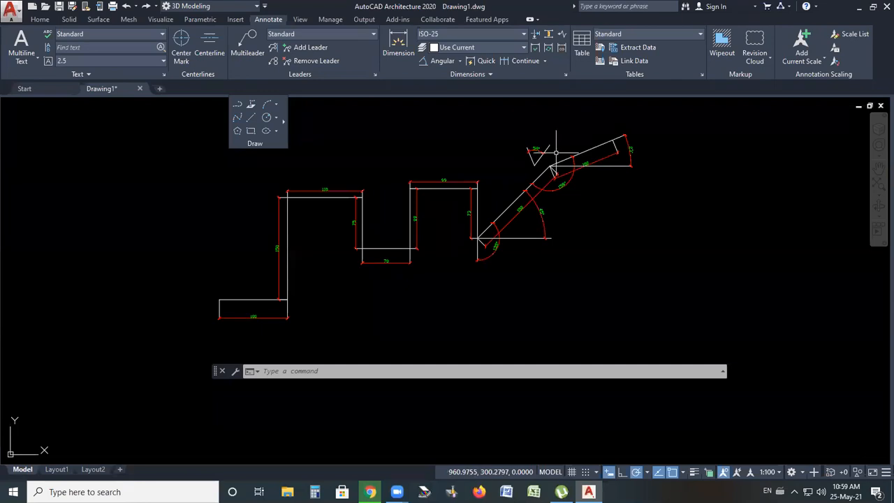
Switch to the Home ribbon and pull the Modify panel out as a floating panel over the drawing
scroll(552, 154, "up", 3)
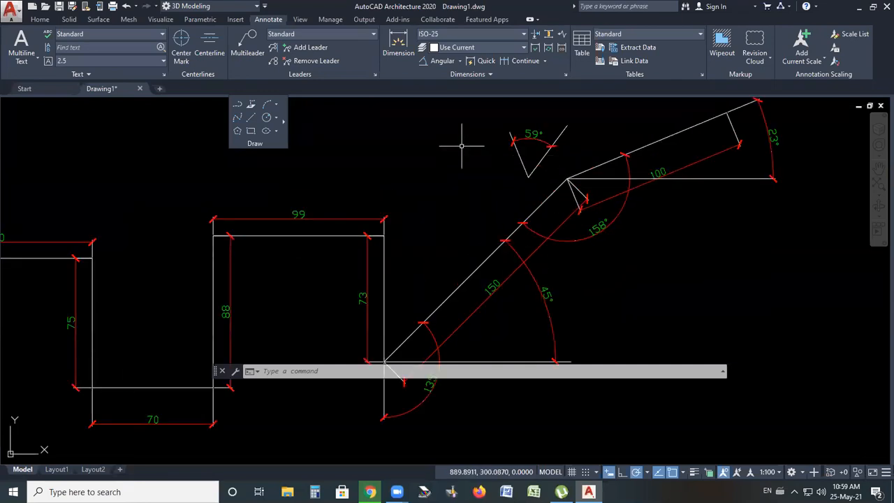
scroll(310, 147, "down", 4)
left_click(40, 19)
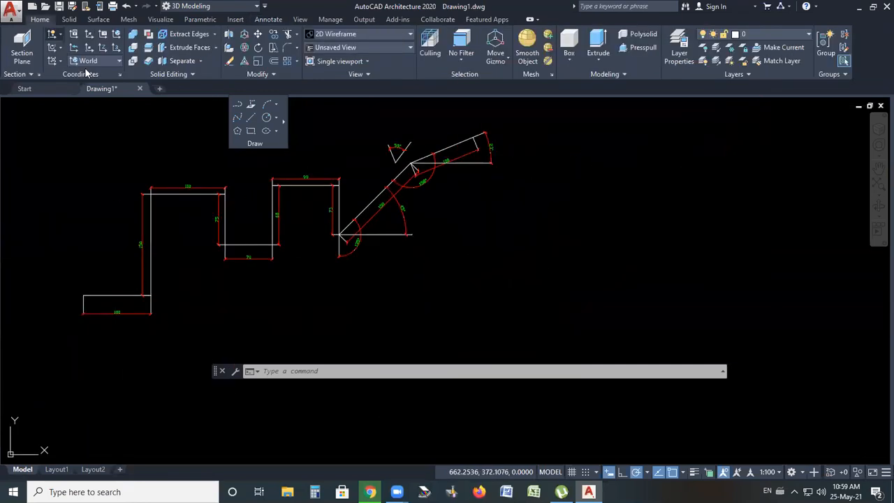
left_click_drag(238, 74, 631, 150)
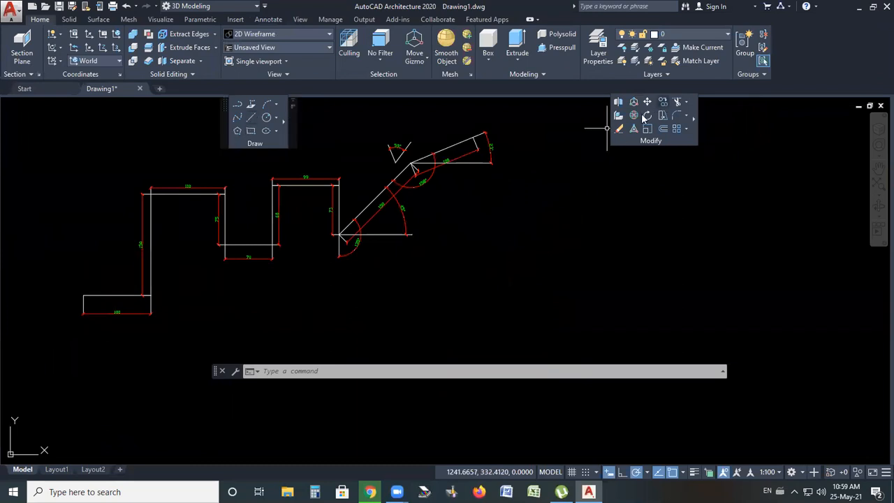
Erase the whole profile and all its dimensions using a lasso selection
scroll(495, 204, "down", 1)
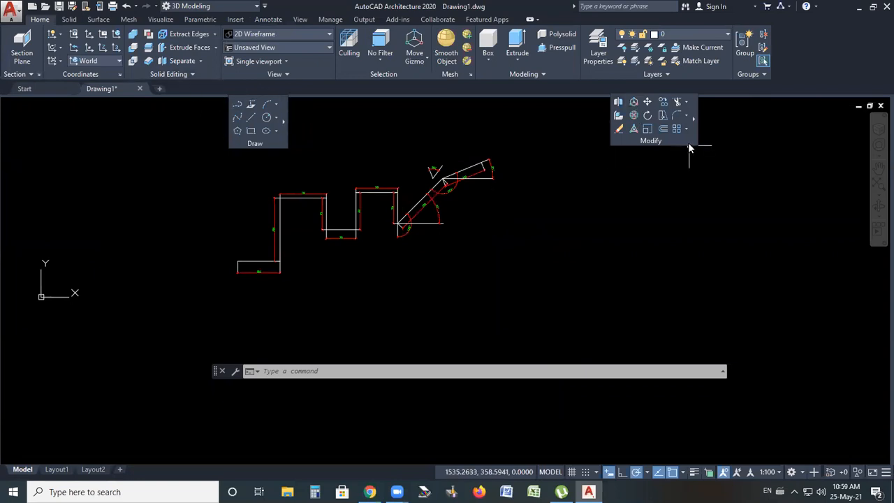
mouse_move(689, 145)
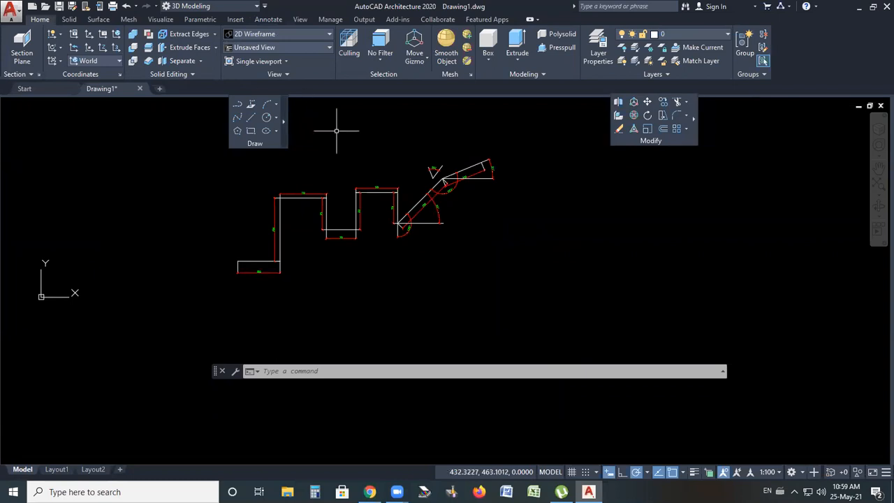
mouse_move(654, 142)
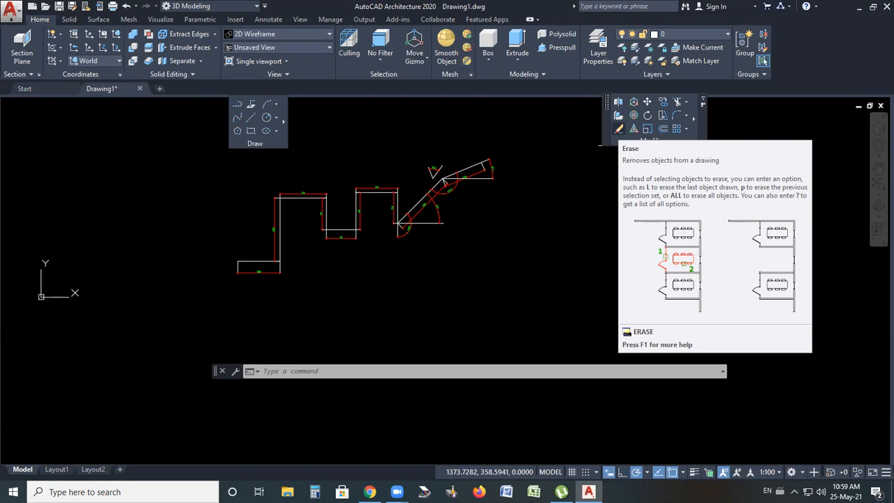
left_click(619, 128)
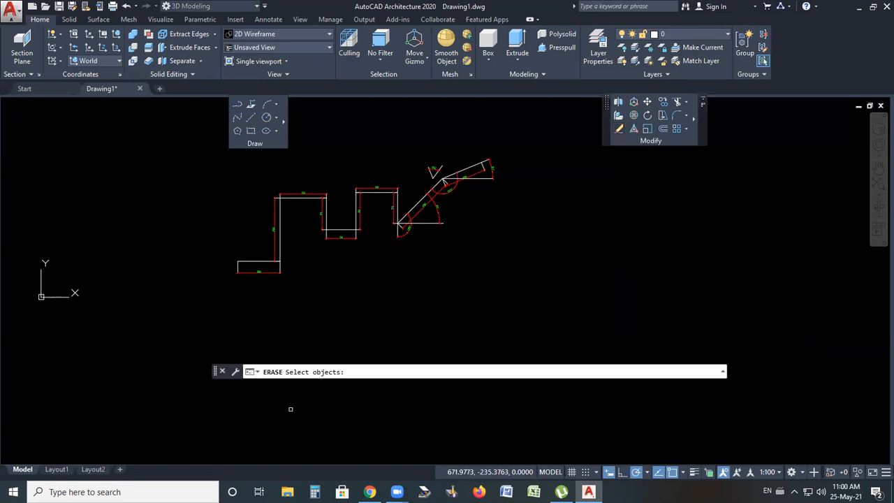
mouse_move(521, 133)
left_mouse_down()
mouse_move(296, 306)
mouse_move(202, 322)
mouse_move(379, 139)
mouse_move(489, 128)
left_mouse_up()
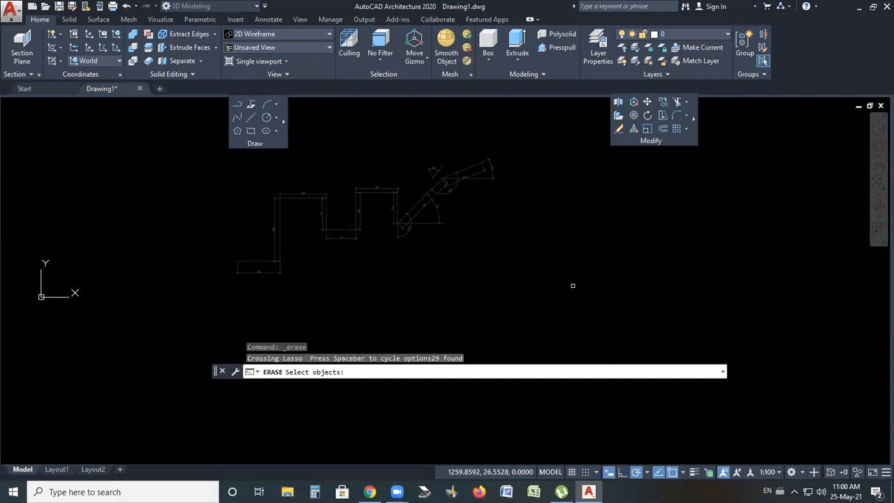
key("Return")
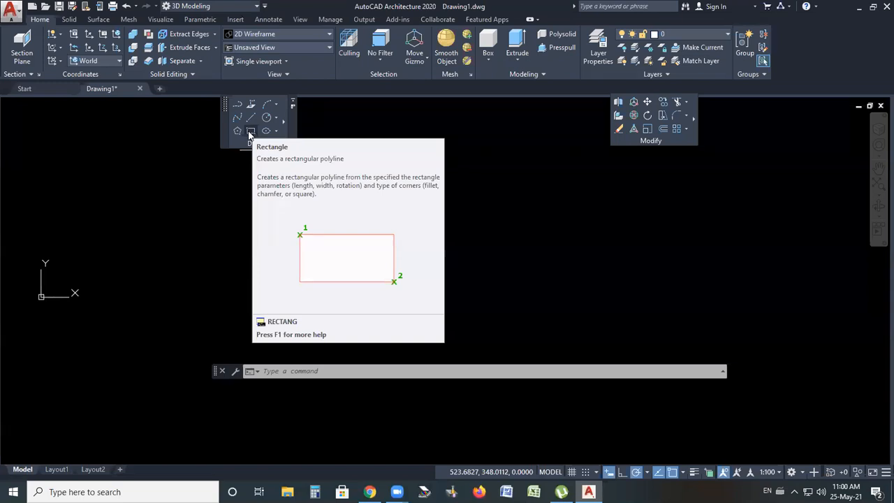
Draw a rectangle using the Dimensions option with length 100 and width 150, placing it to the upper right of the first corner
left_click(252, 131)
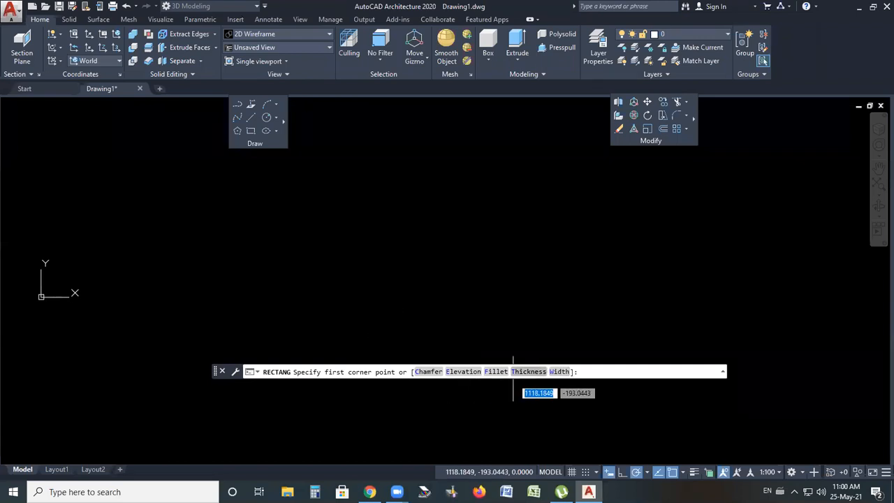
left_click(380, 307)
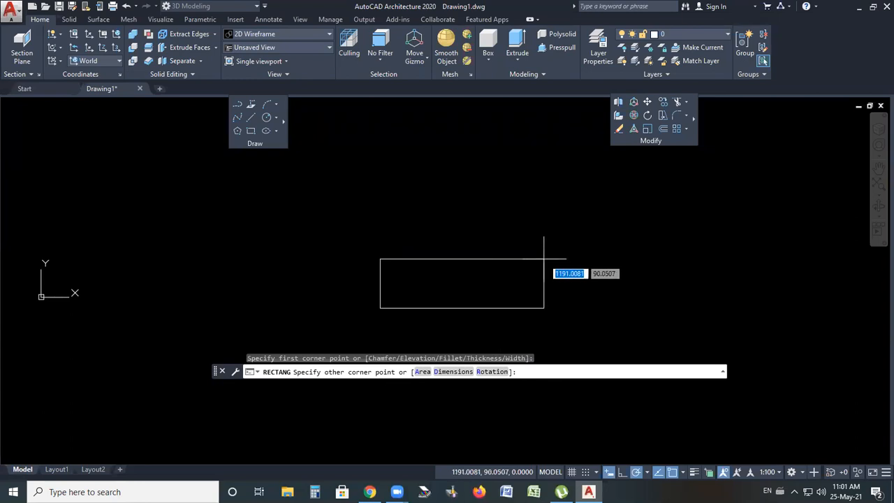
right_click(559, 228)
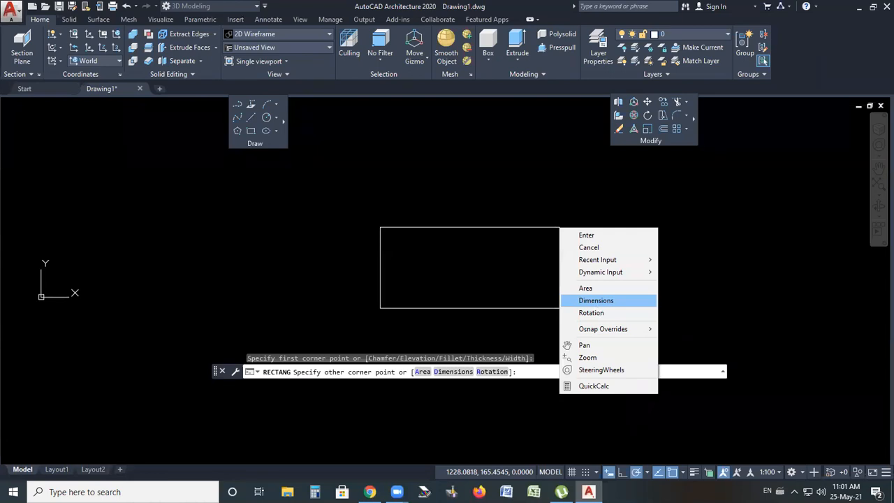
left_click(596, 303)
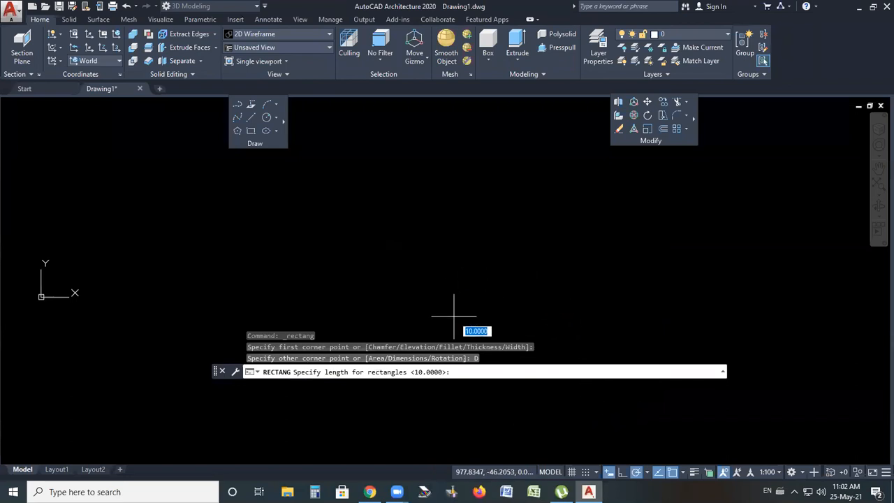
type("100")
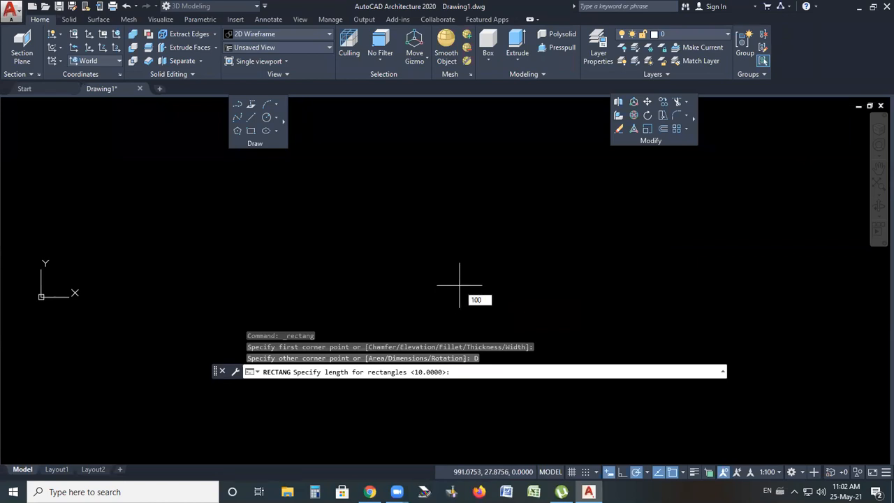
key("Return")
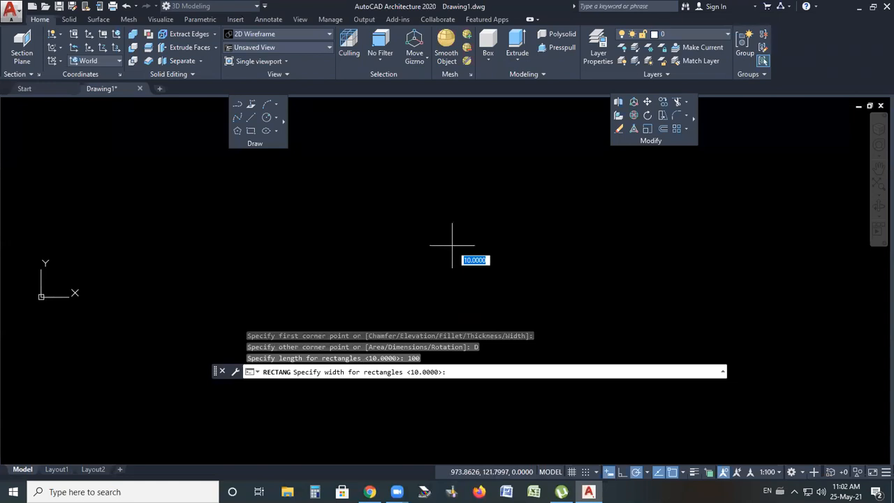
type("150")
key("Return")
scroll(459, 180, "up", 2)
scroll(459, 180, "down", 4)
scroll(464, 224, "up", 4)
scroll(461, 224, "down", 2)
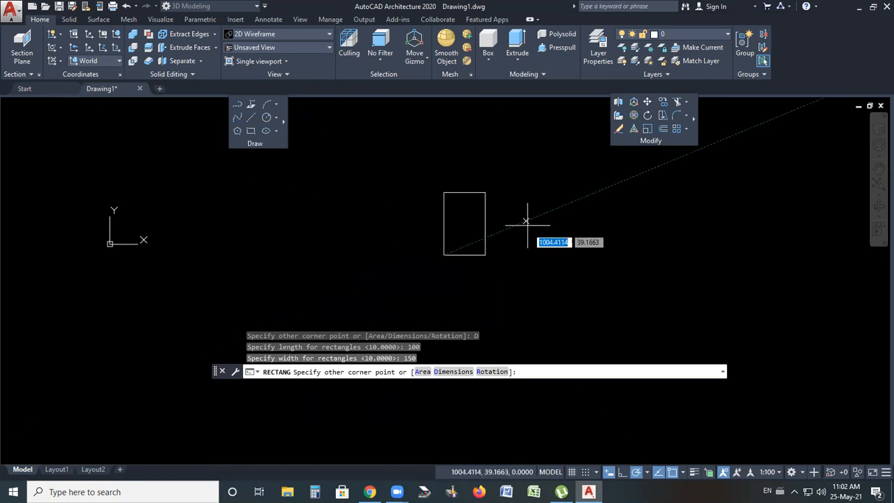
scroll(447, 194, "up", 2)
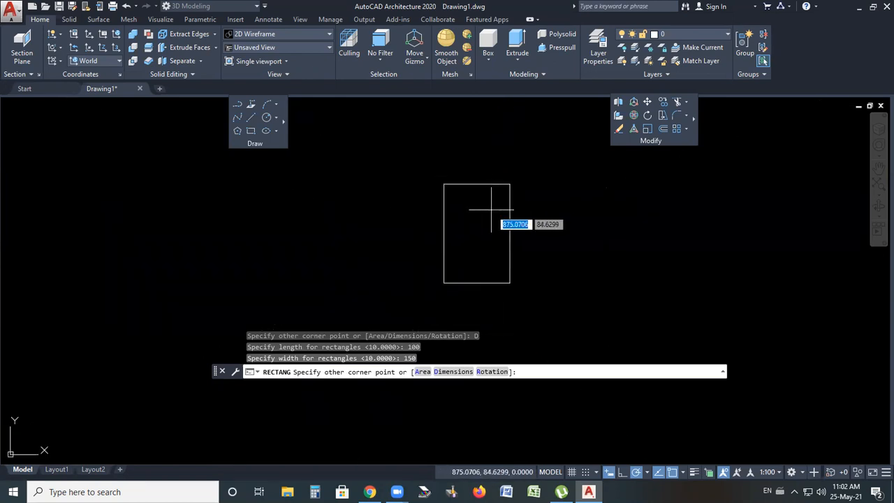
left_click(491, 209)
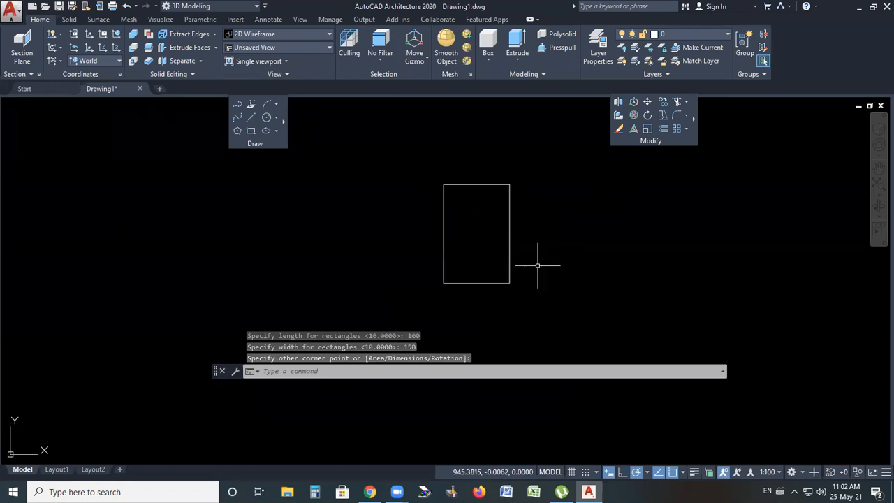
Add linear dimensions to the rectangle's 150 vertical side and 100 top edge
scroll(538, 257, "up", 2)
scroll(502, 259, "down", 2)
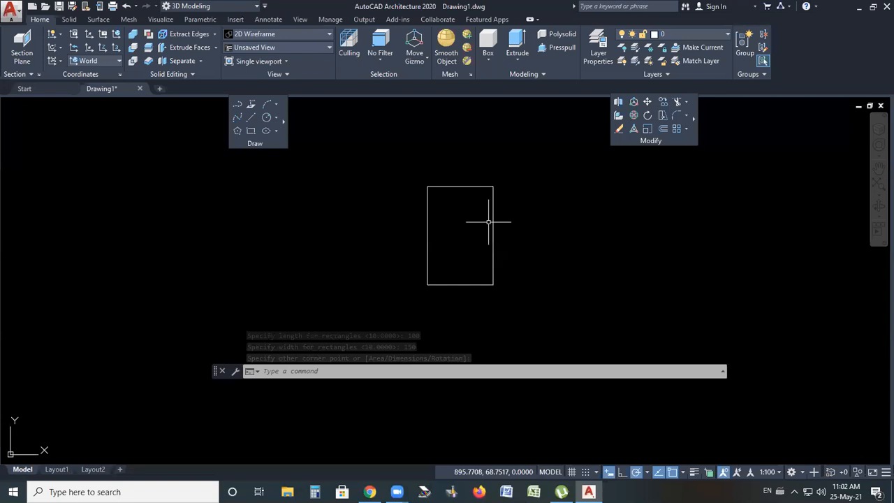
scroll(488, 222, "up", 2)
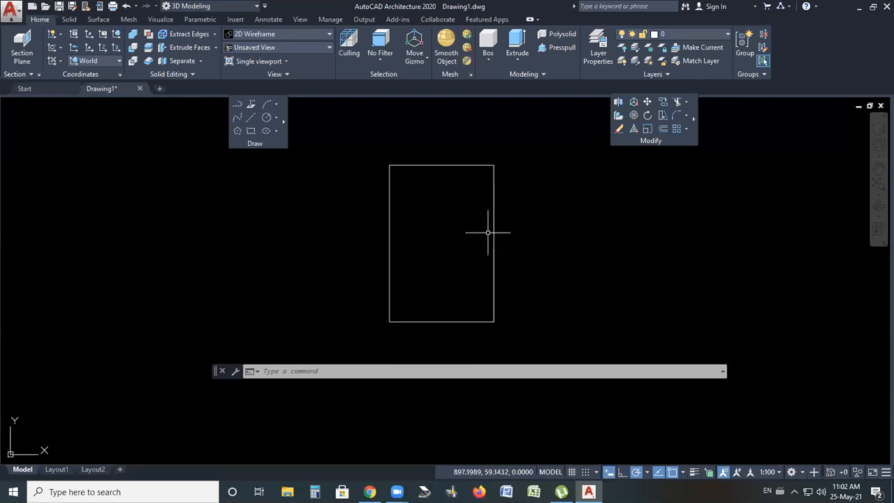
left_click(268, 19)
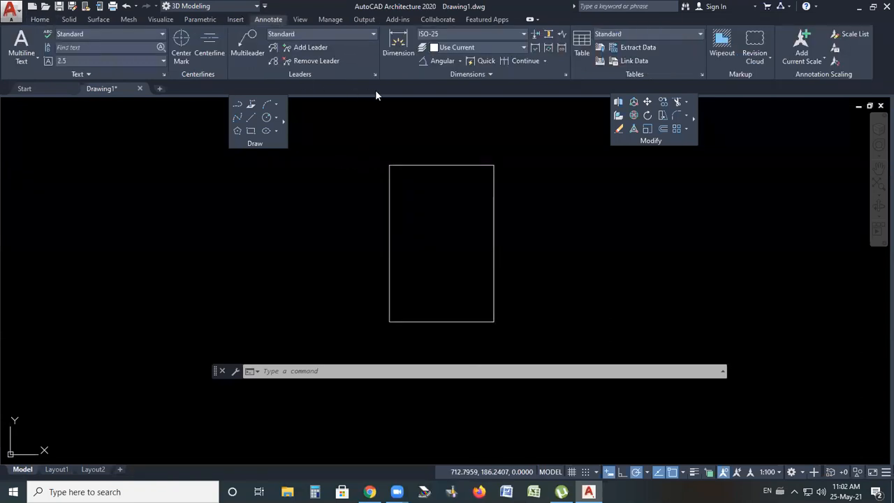
left_click(459, 61)
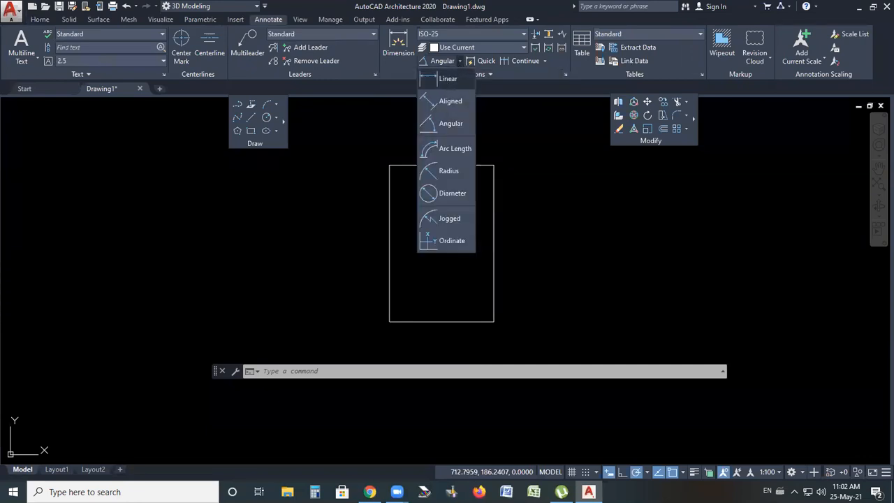
left_click(443, 78)
left_click(389, 322)
left_click(389, 165)
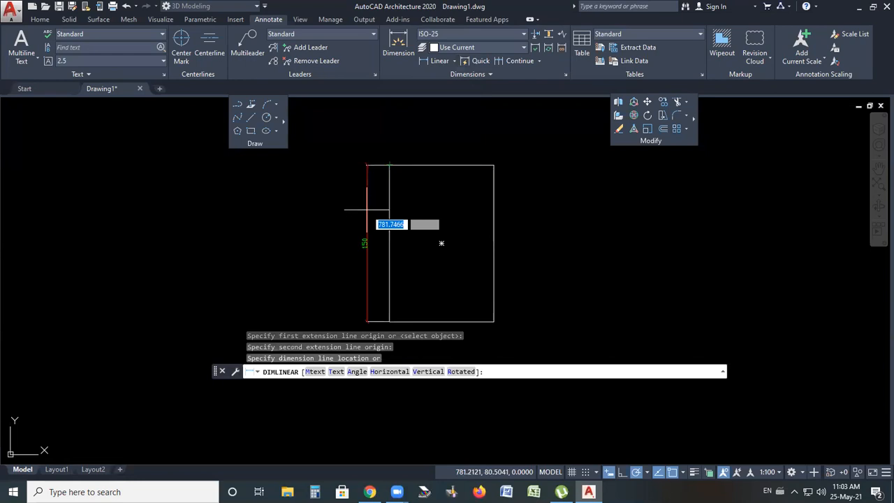
scroll(400, 162, "up", 4)
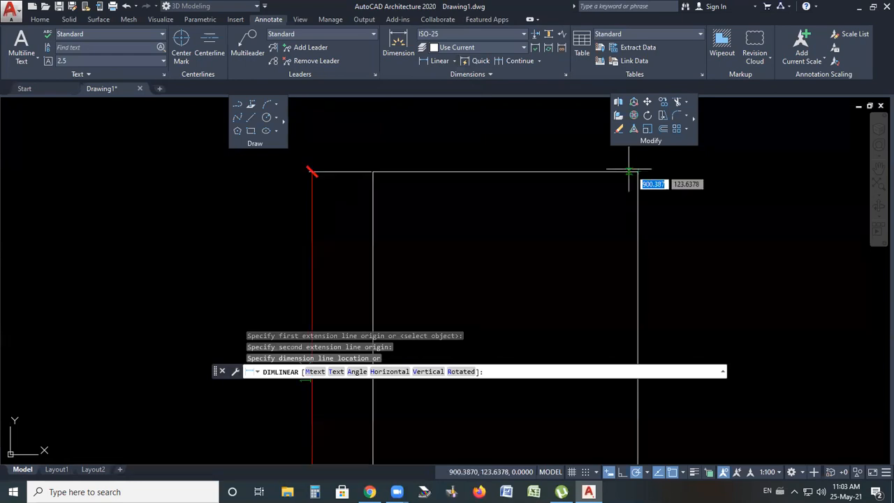
scroll(629, 170, "up", 1)
left_click(503, 153)
scroll(447, 172, "down", 1)
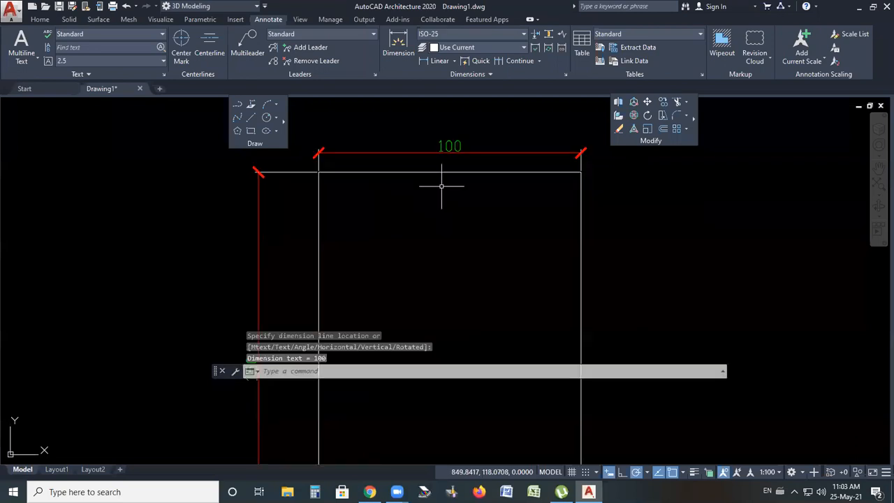
scroll(430, 143, "down", 4)
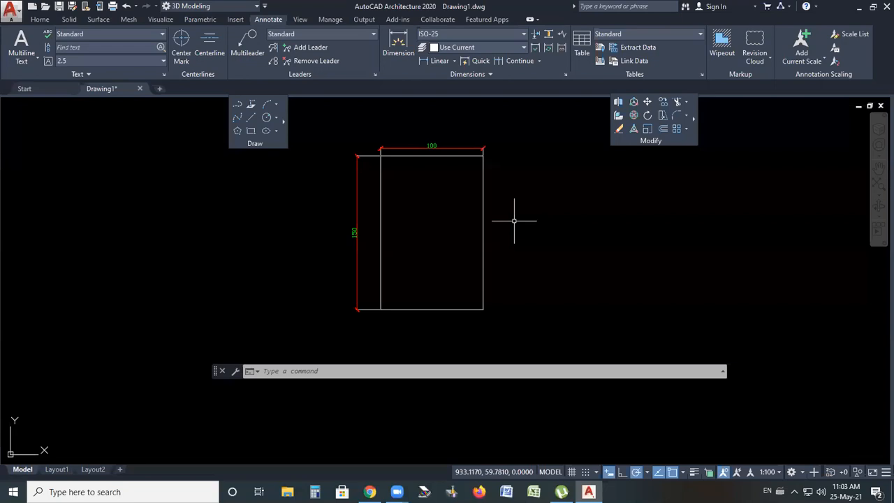
Erase the rectangle and both of its dimensions using a lasso selection
left_click(517, 176)
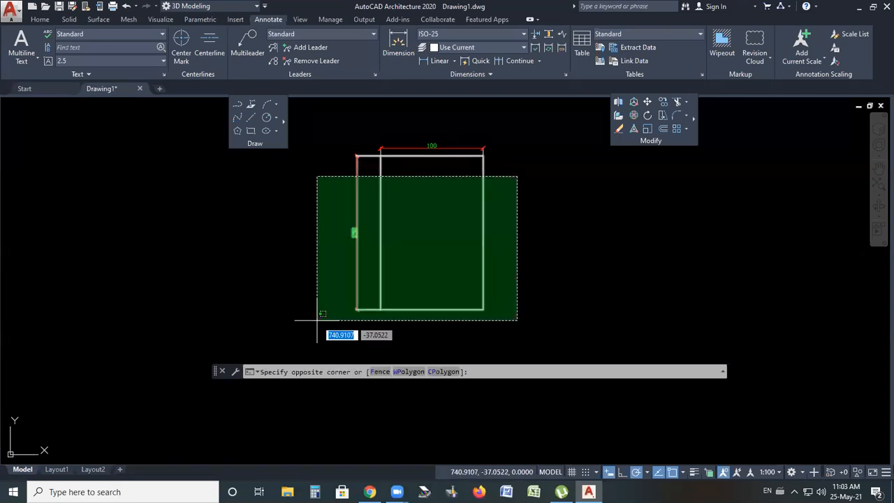
left_click(620, 128)
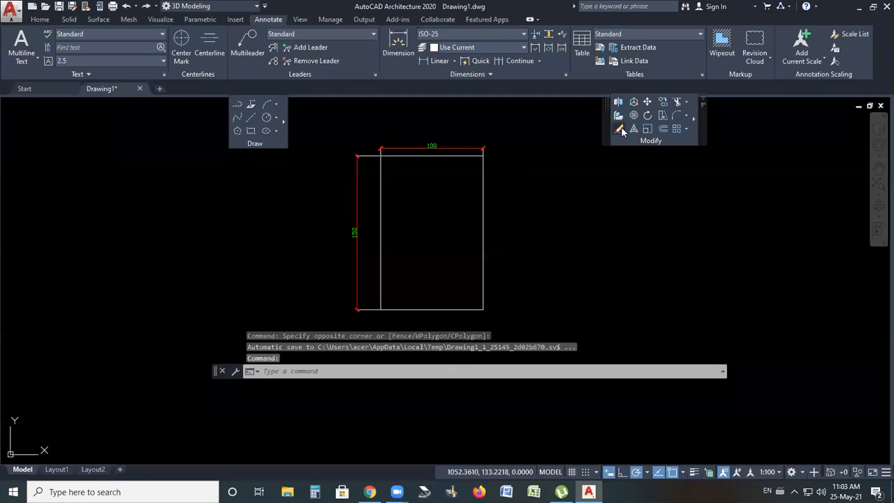
mouse_move(538, 119)
left_mouse_down()
mouse_move(419, 294)
mouse_move(316, 308)
left_mouse_up()
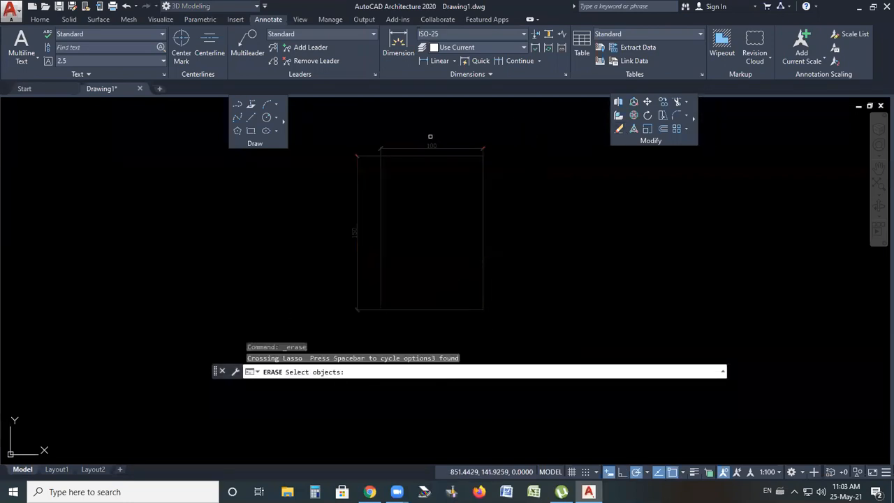
key("Return")
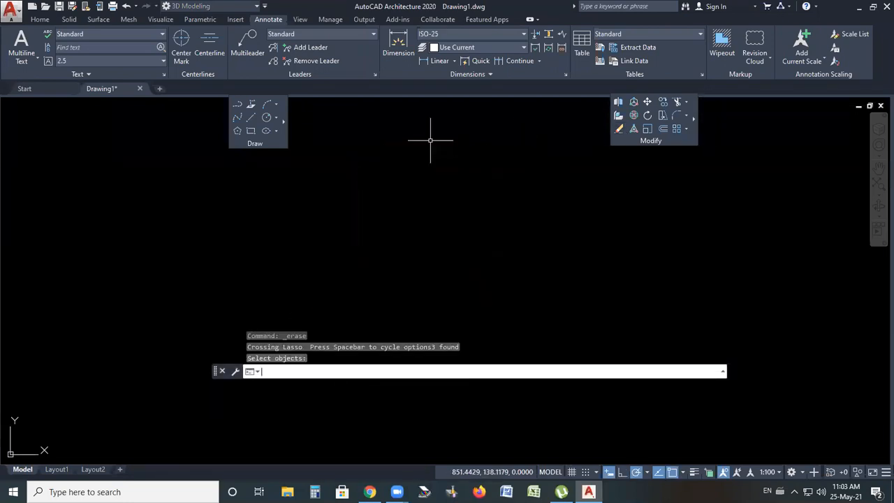
Draw a circle with the Center, Radius method and a radius of 100
left_click(276, 118)
left_click(277, 119)
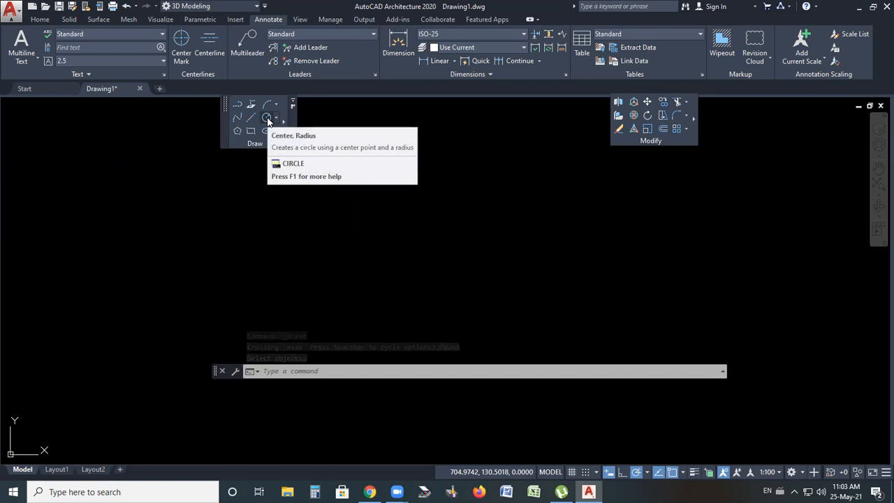
left_click(276, 118)
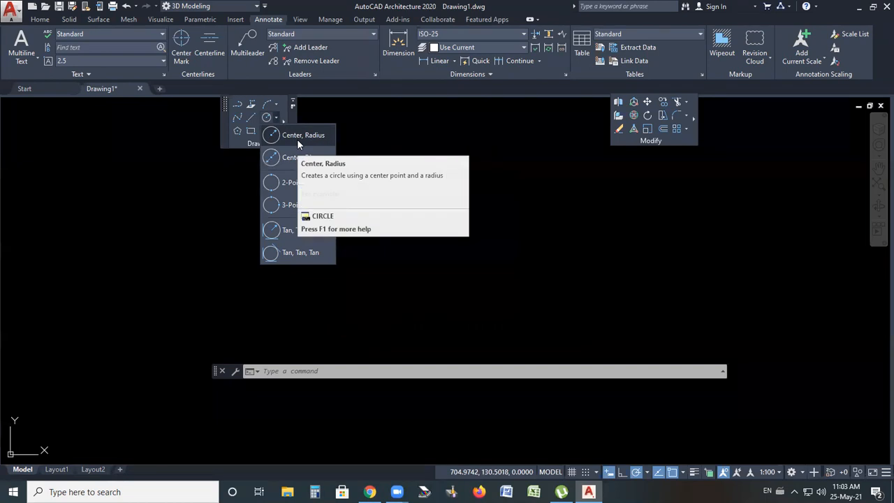
left_click(529, 432)
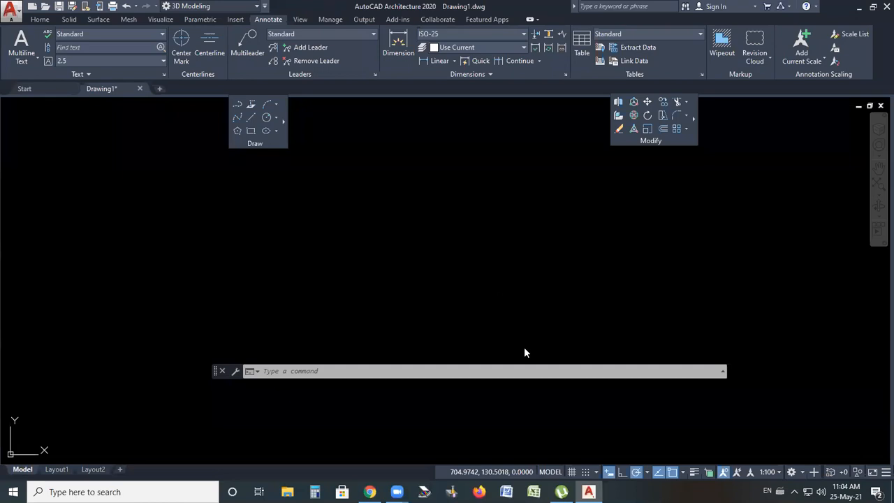
left_click(274, 119)
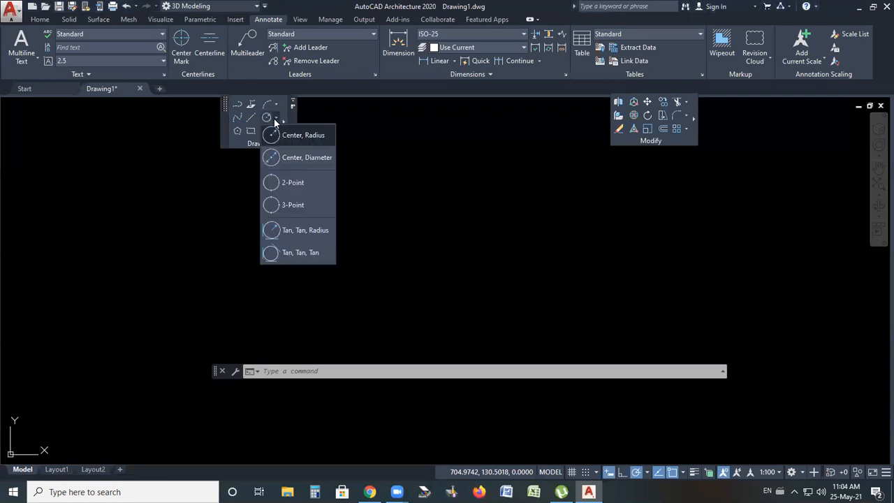
left_click(305, 140)
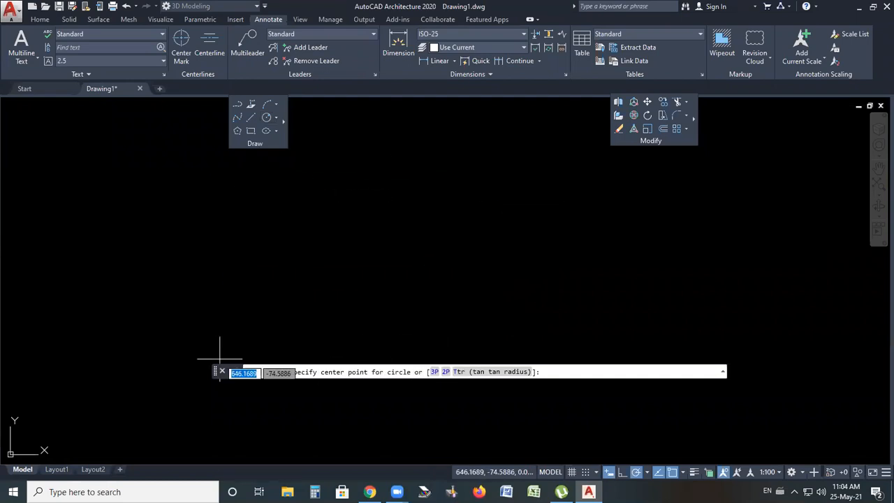
left_click(472, 252)
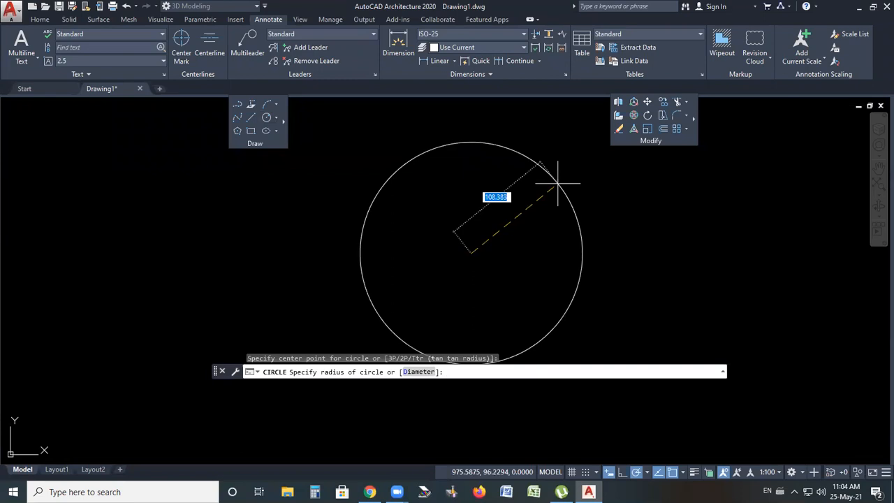
type("100")
key("Return")
Draw a second circle to the right with the Center, Diameter method and a diameter of 100
scroll(409, 227, "down", 6)
scroll(498, 240, "up", 2)
scroll(384, 246, "down", 2)
scroll(531, 234, "up", 4)
scroll(485, 236, "down", 2)
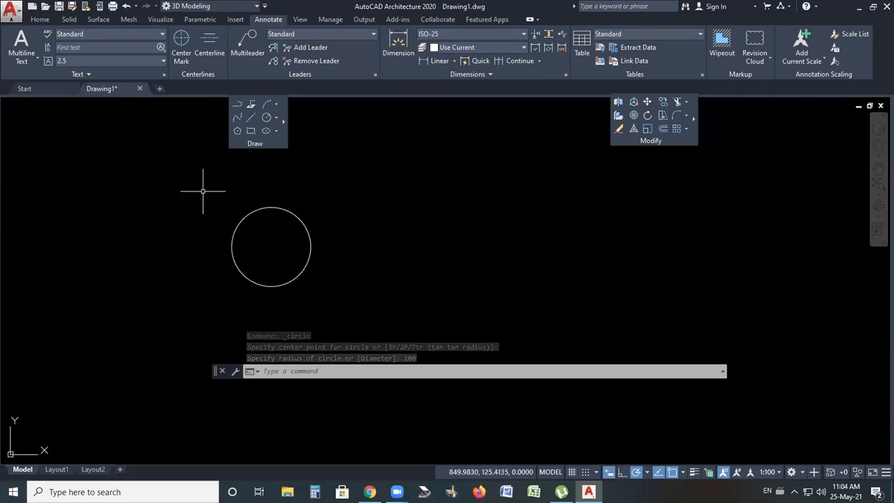
left_click(276, 117)
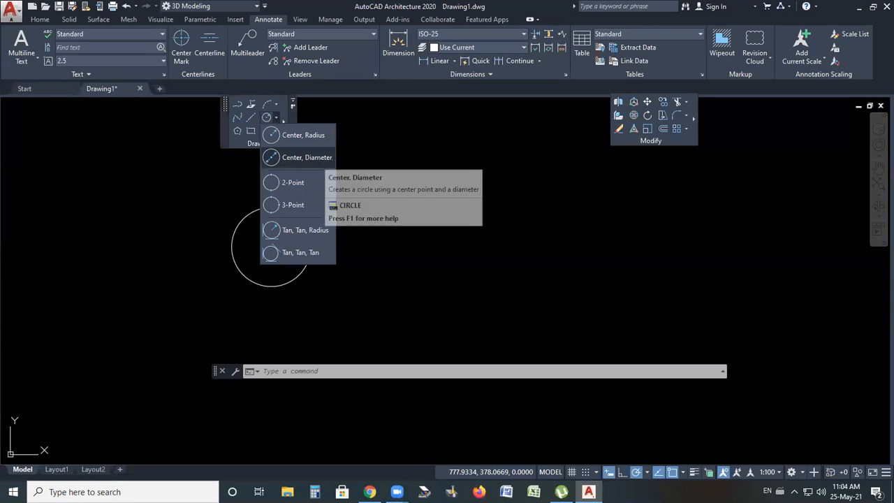
left_click(302, 158)
left_click(485, 250)
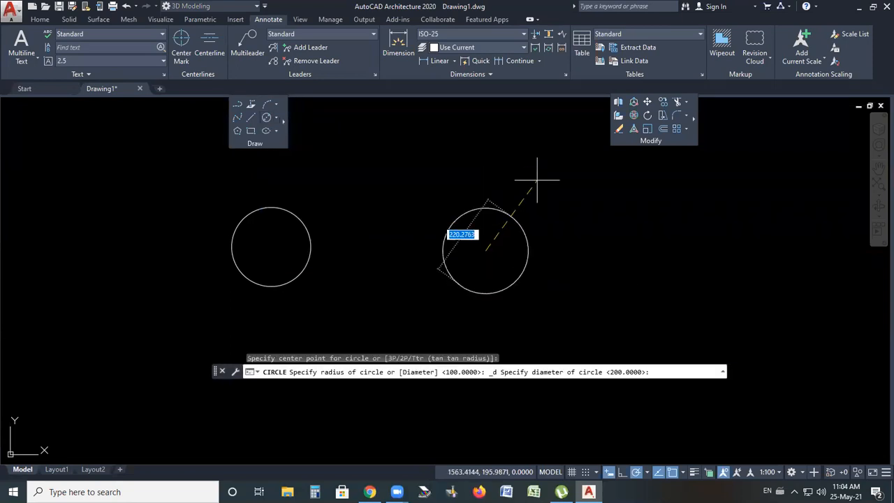
type("100")
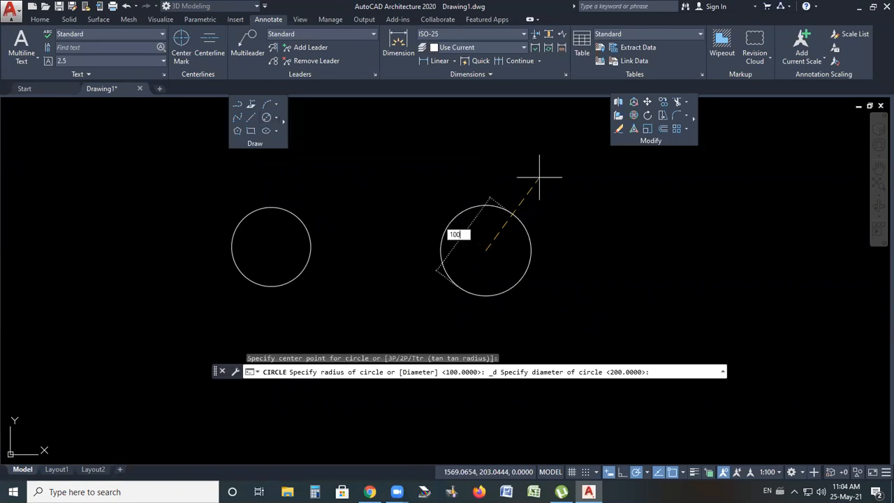
key("Return")
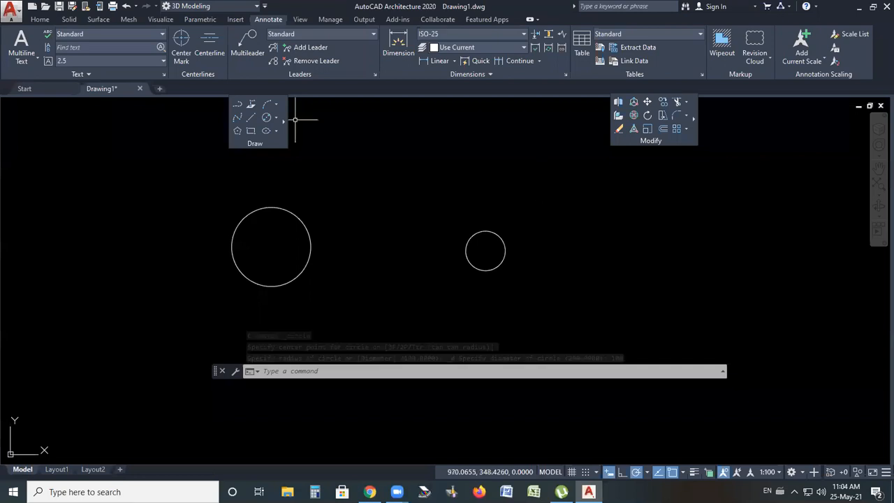
Add a diameter dimension to the smaller circle on the right
scroll(568, 200, "down", 2)
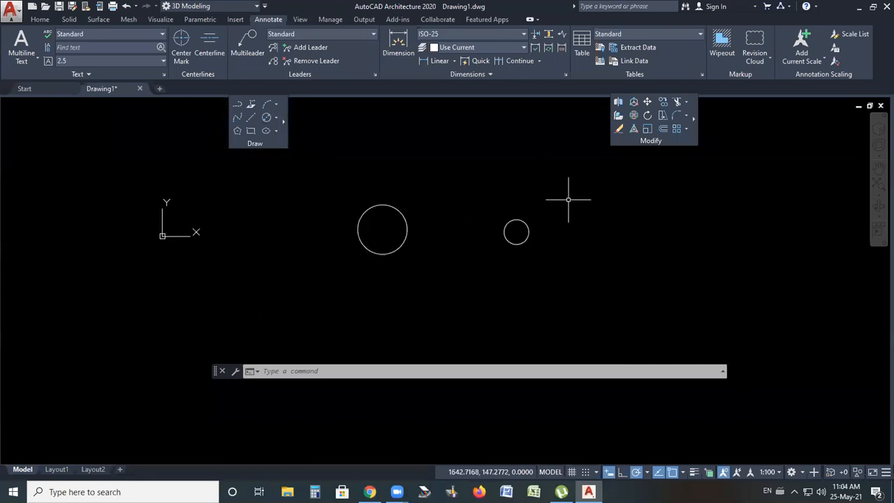
scroll(569, 200, "down", 2)
scroll(552, 198, "up", 2)
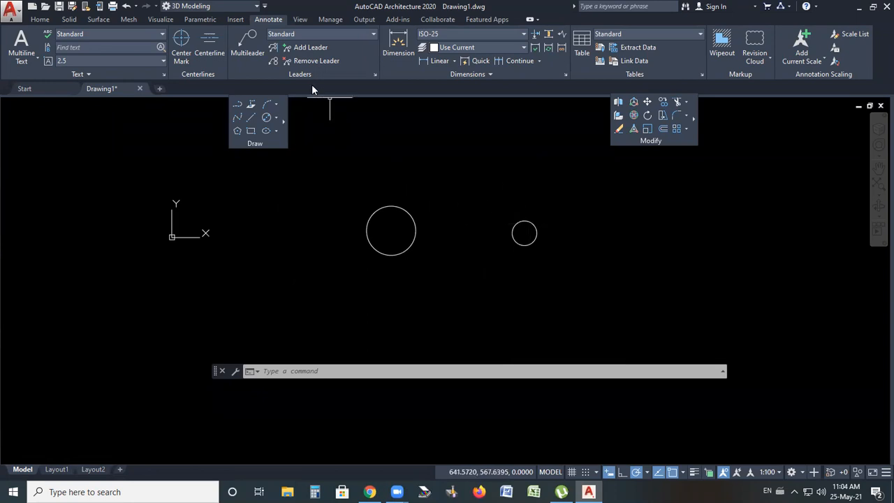
left_click(454, 62)
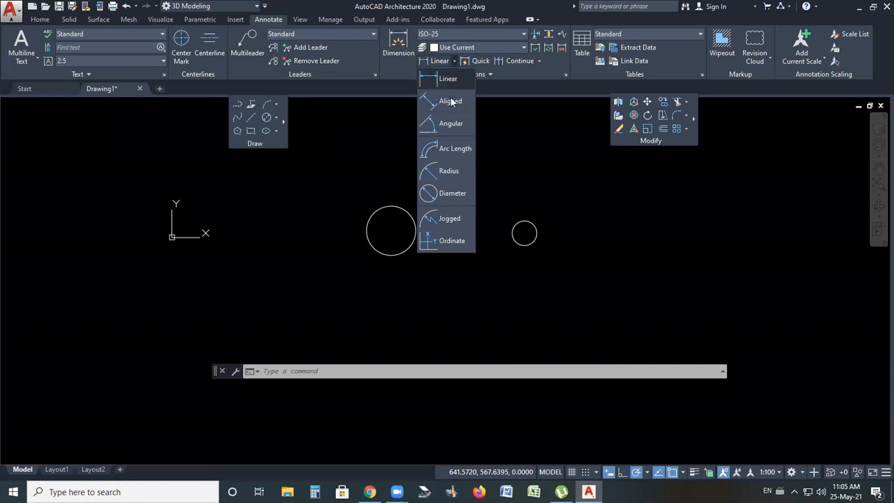
left_click(450, 195)
scroll(538, 235, "up", 6)
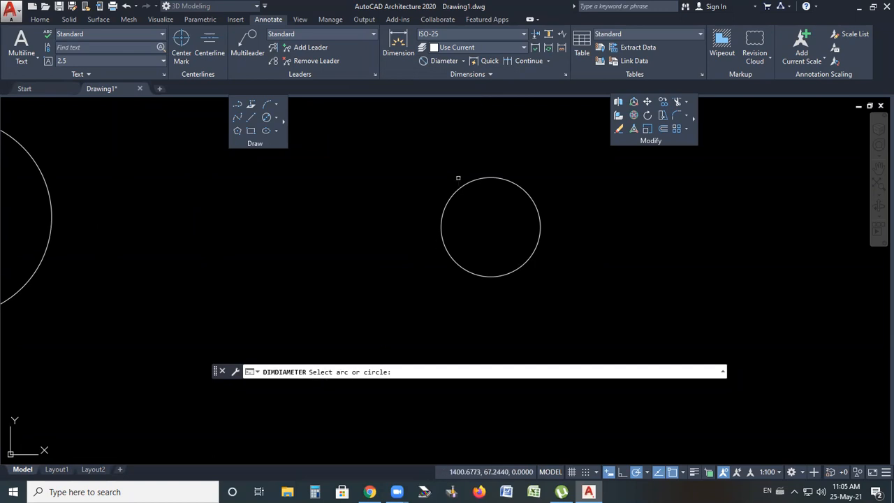
left_click(459, 188)
left_click(419, 149)
scroll(415, 138, "up", 4)
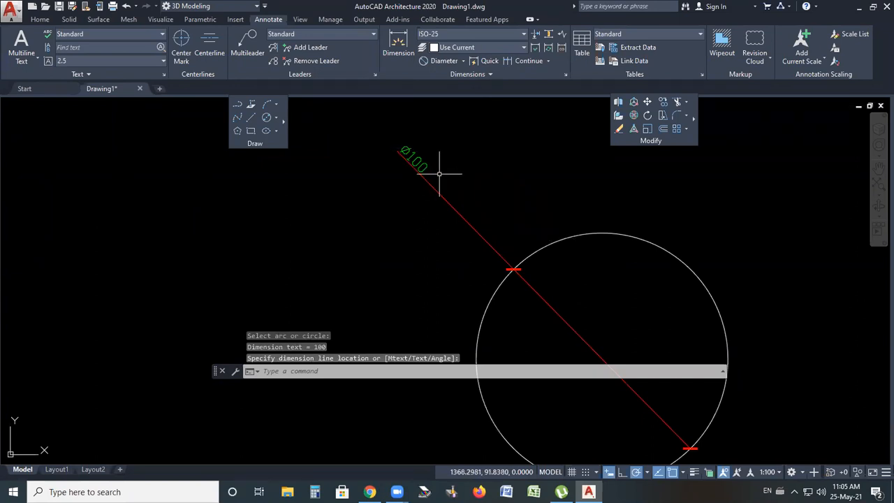
scroll(539, 180, "down", 3)
scroll(525, 176, "down", 2)
scroll(508, 183, "up", 3)
scroll(513, 180, "up", 5)
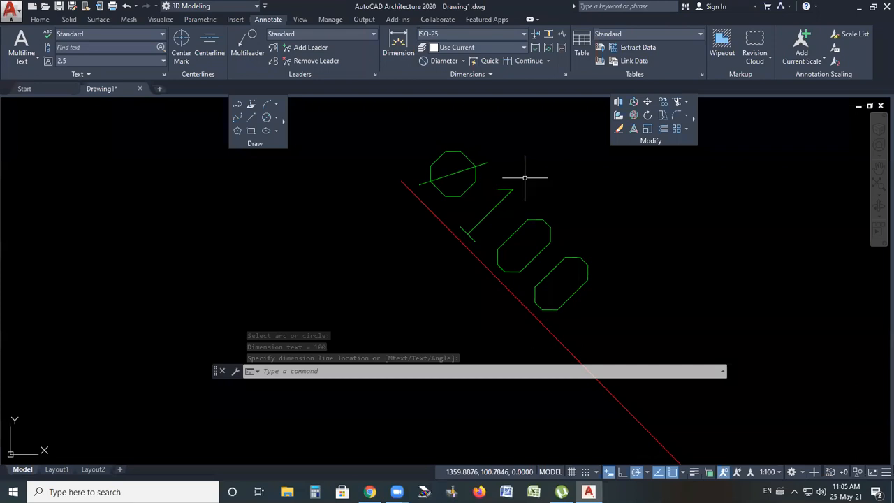
key("Escape")
Add a radius dimension to the larger circle on the left
scroll(525, 178, "down", 5)
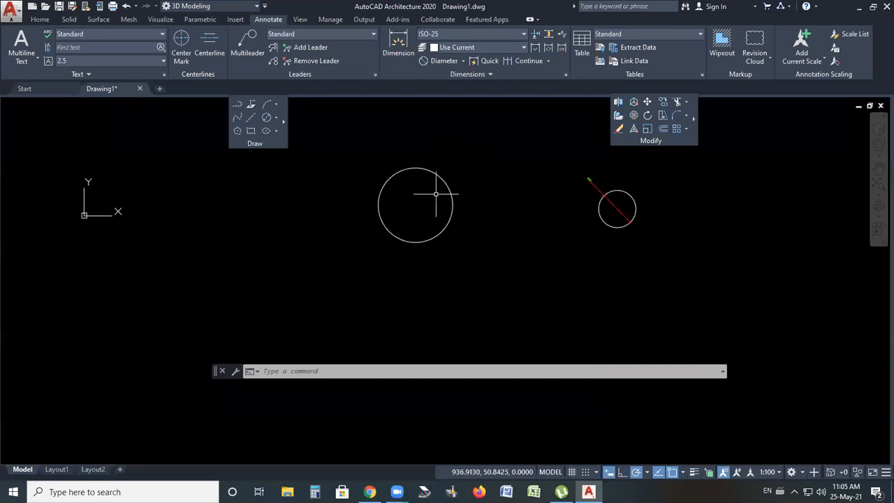
left_click(456, 62)
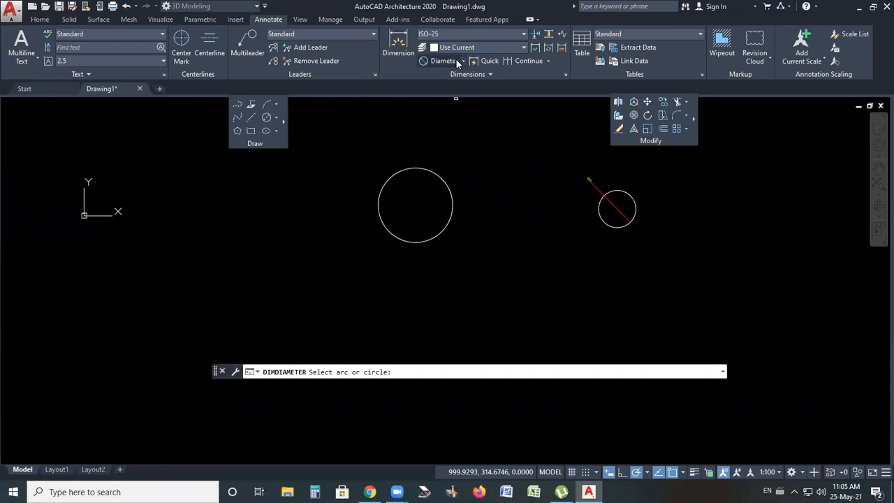
left_click(463, 62)
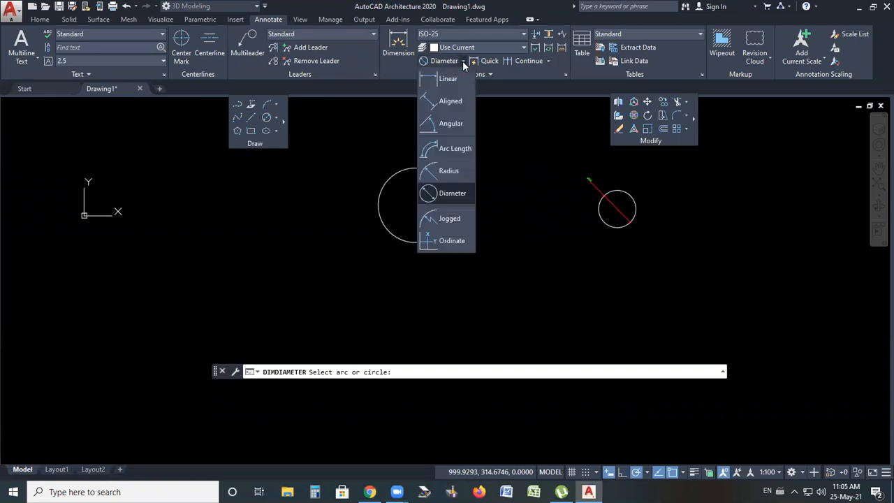
left_click(450, 173)
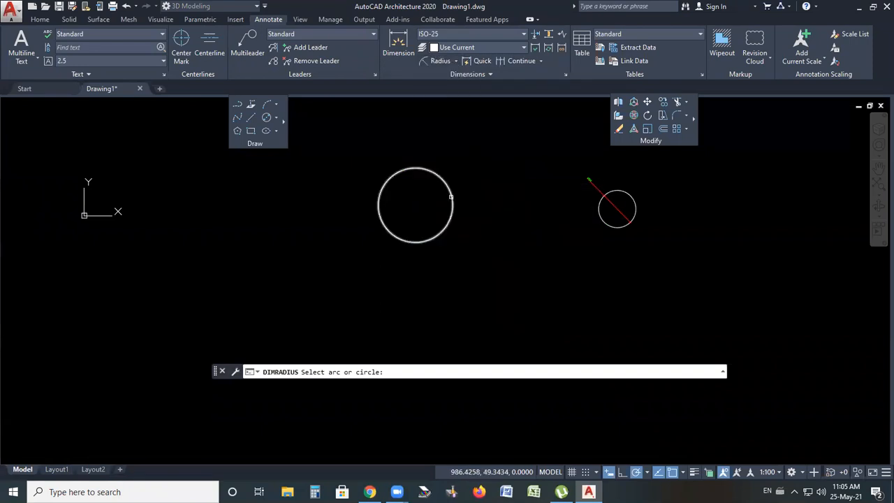
left_click(451, 197)
scroll(509, 162, "up", 4)
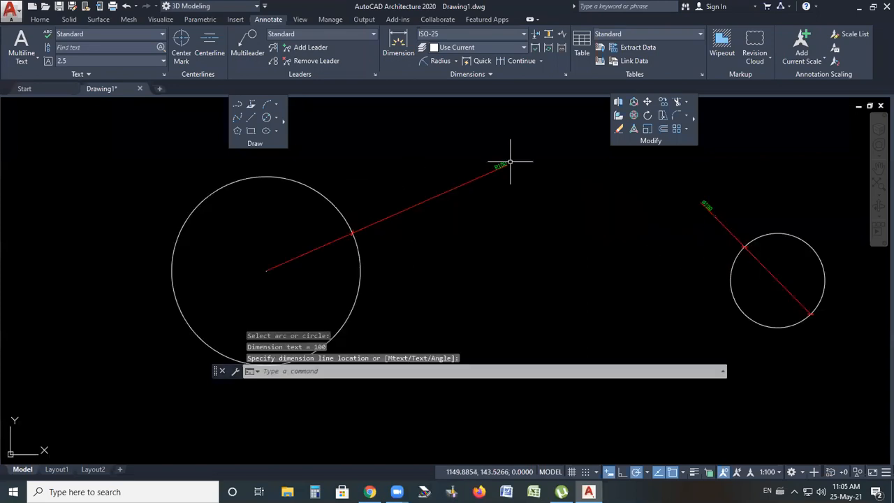
scroll(510, 162, "up", 2)
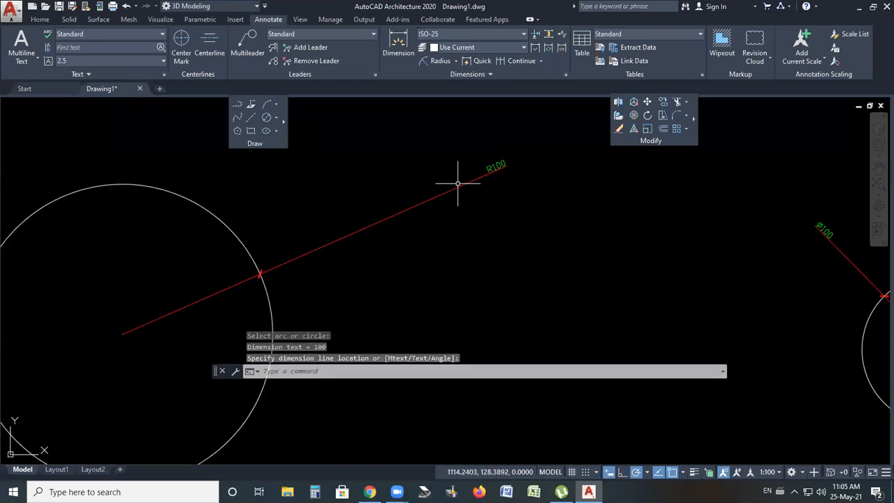
scroll(387, 231, "down", 2)
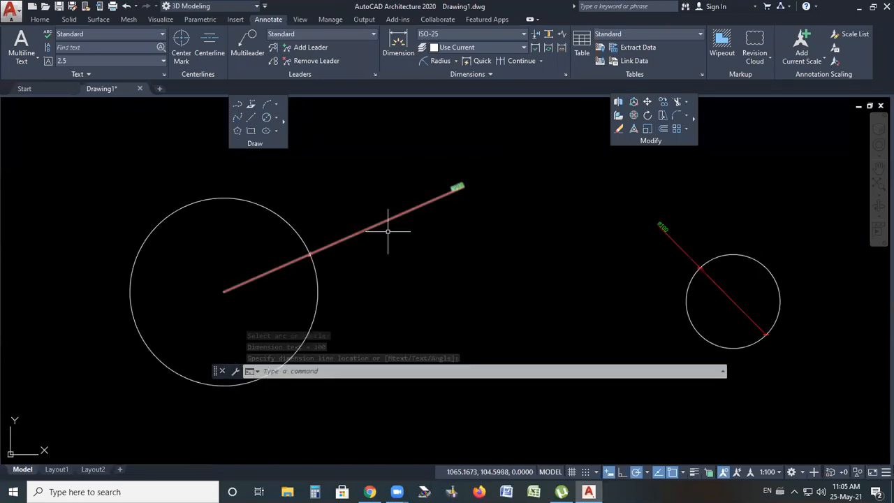
left_click(388, 231)
left_click(686, 180)
left_click(461, 175)
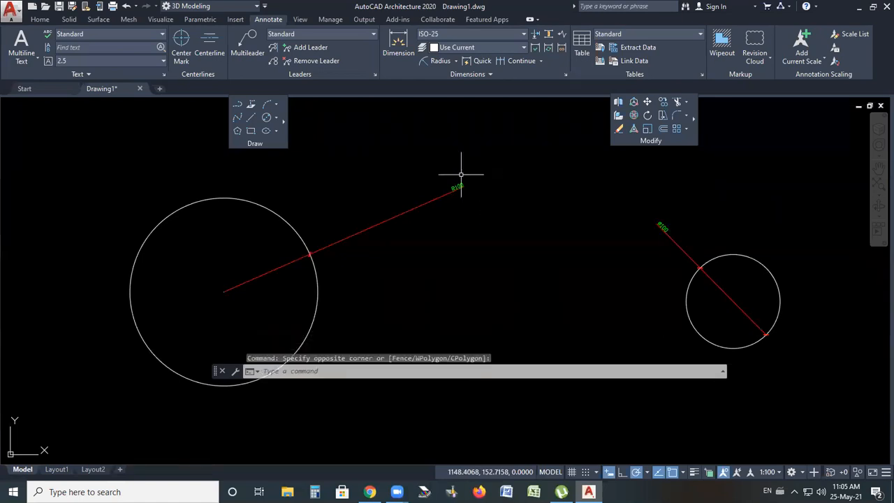
Draw a 2-Point circle spanning from the left circle's right edge to the right circle's left edge
left_click(275, 119)
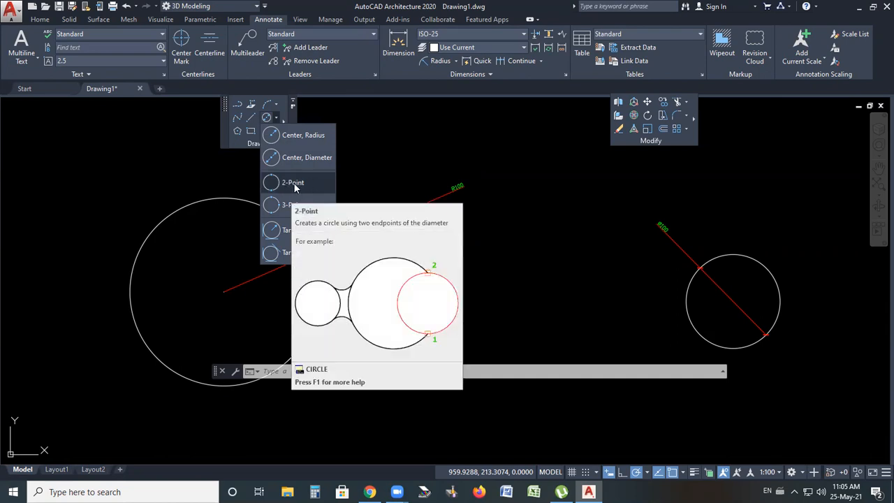
left_click(293, 183)
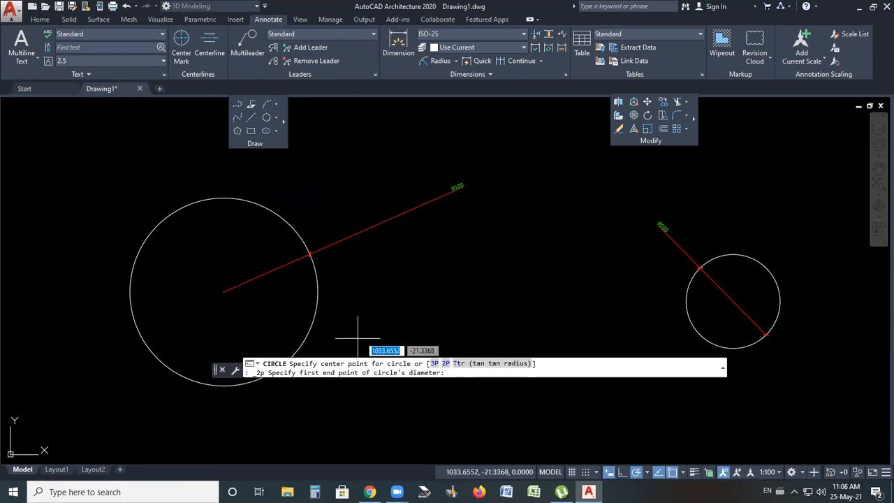
left_click(318, 292)
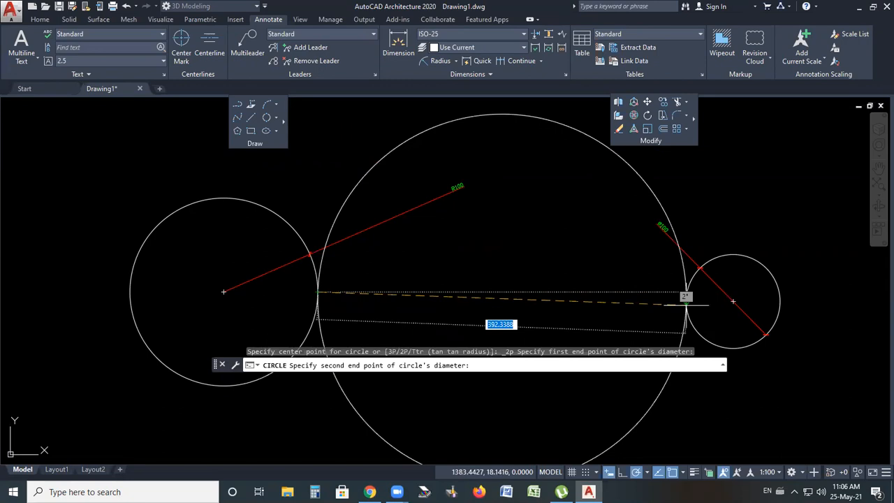
left_click(686, 304)
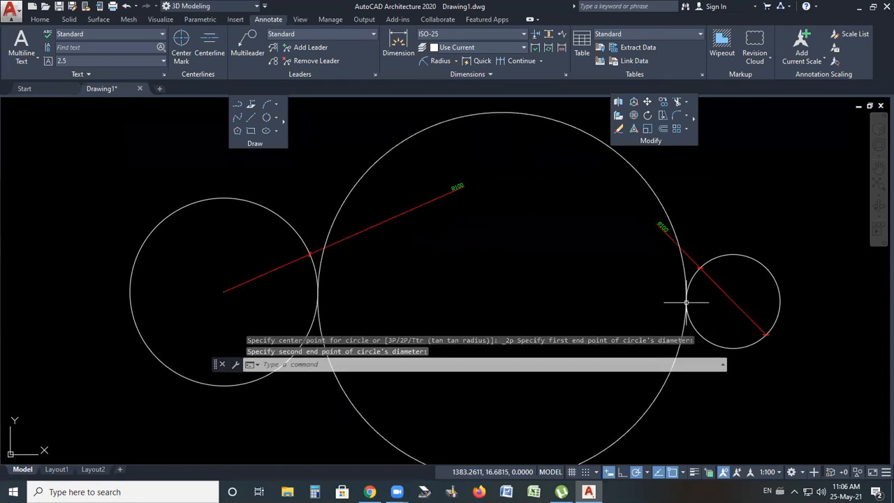
scroll(475, 211, "down", 6)
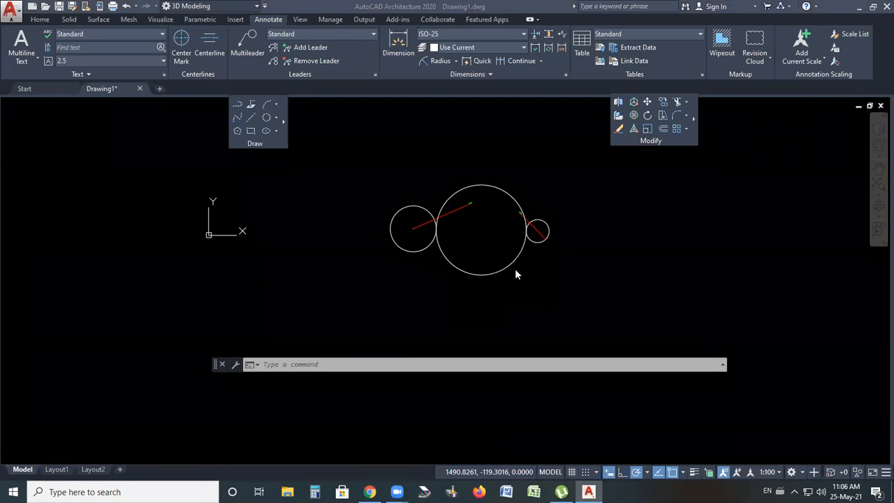
Move the 2-Point circle up so it sits above the other two circles
scroll(501, 260, "up", 2)
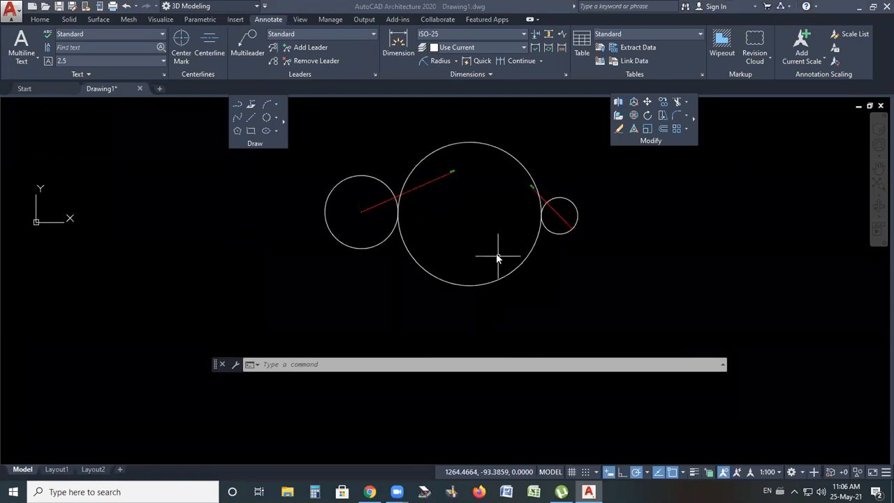
left_click(454, 285)
left_click(450, 285)
left_click(457, 265)
left_click(436, 293)
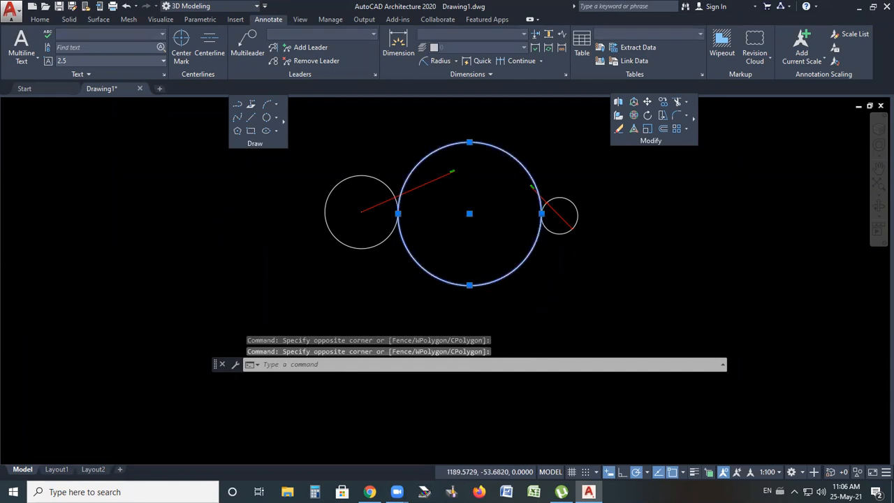
scroll(469, 247, "down", 3)
left_click(469, 234)
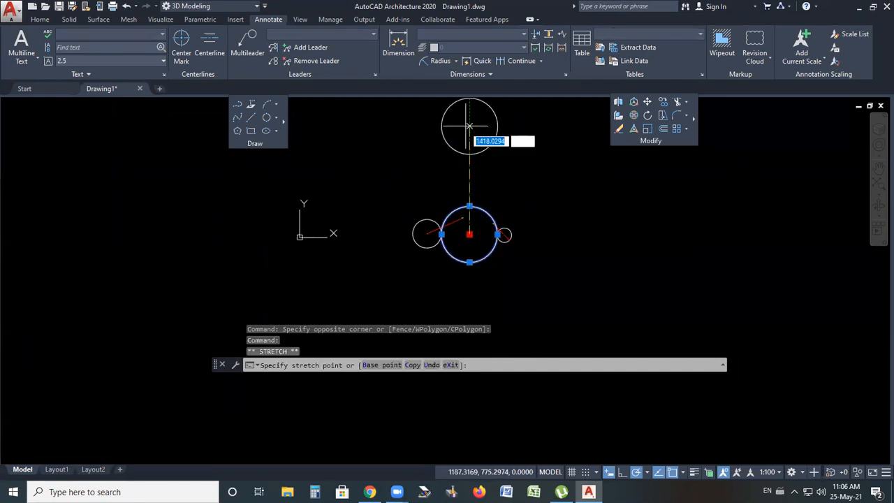
left_click(469, 126)
middle_click_drag(469, 126, 450, 192)
left_click(450, 192)
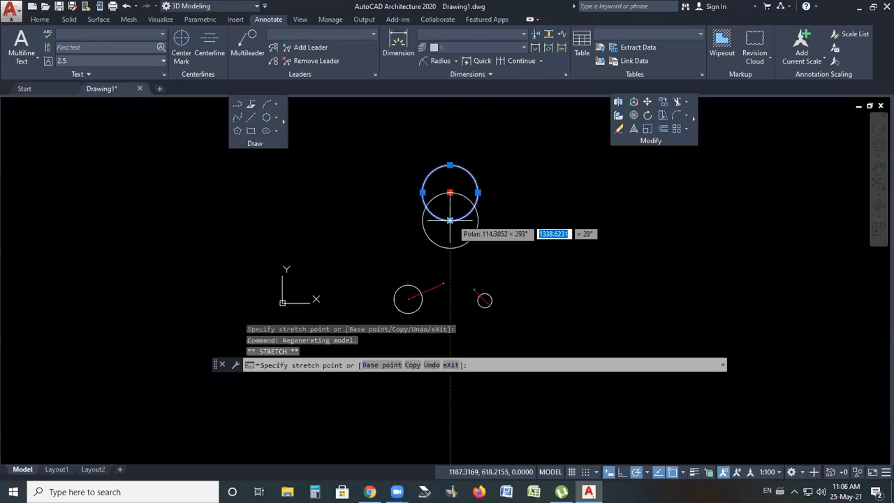
left_click(450, 208)
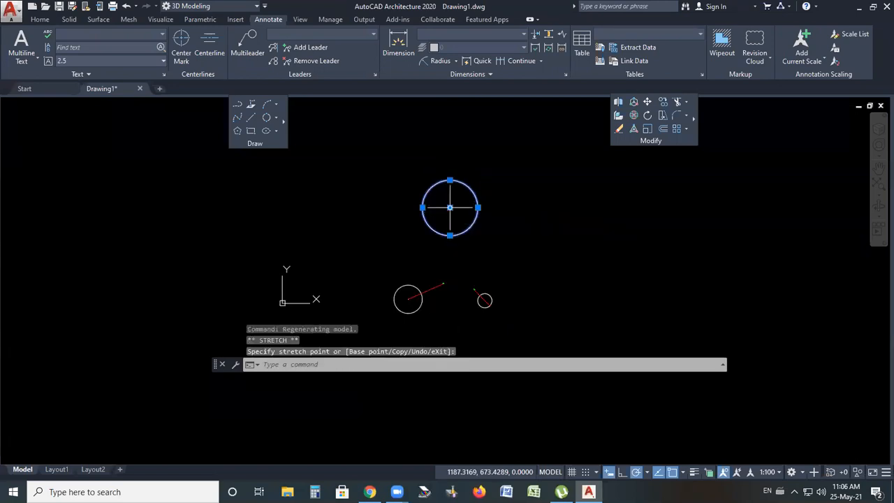
key("Escape")
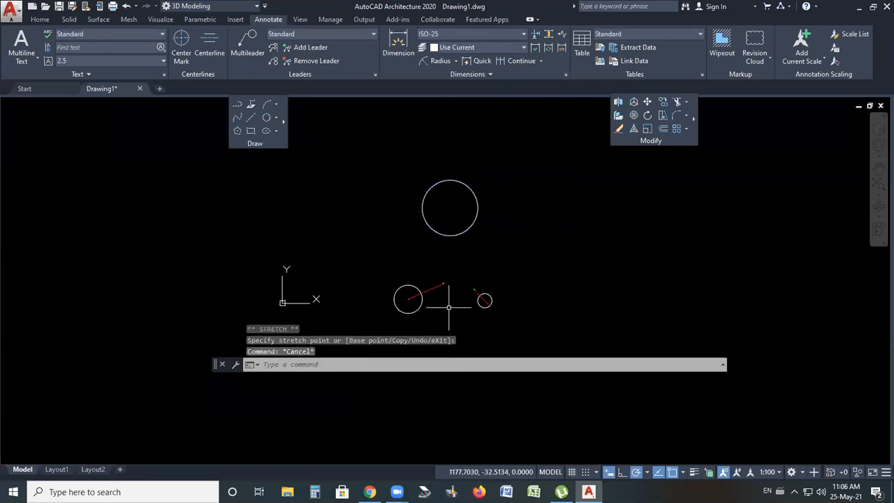
Draw a 3-Point circle through the centres of the three circles and delete it
left_click(278, 117)
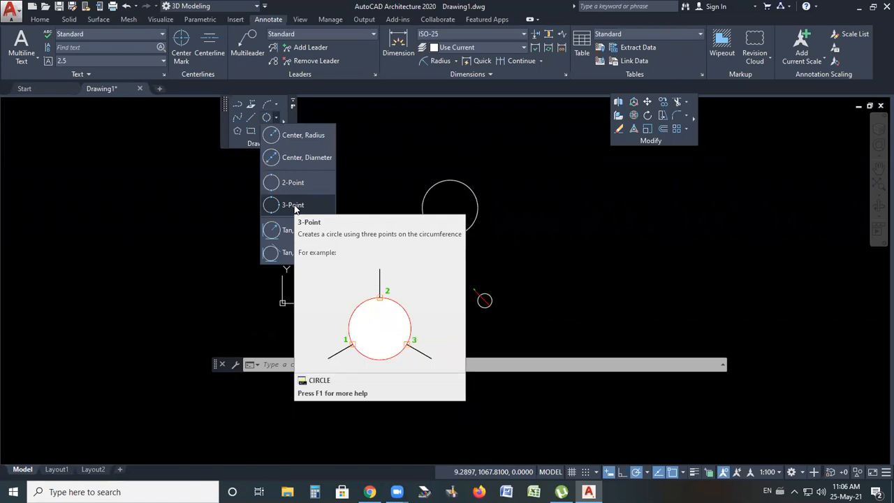
scroll(450, 290, "up", 4)
scroll(454, 297, "down", 2)
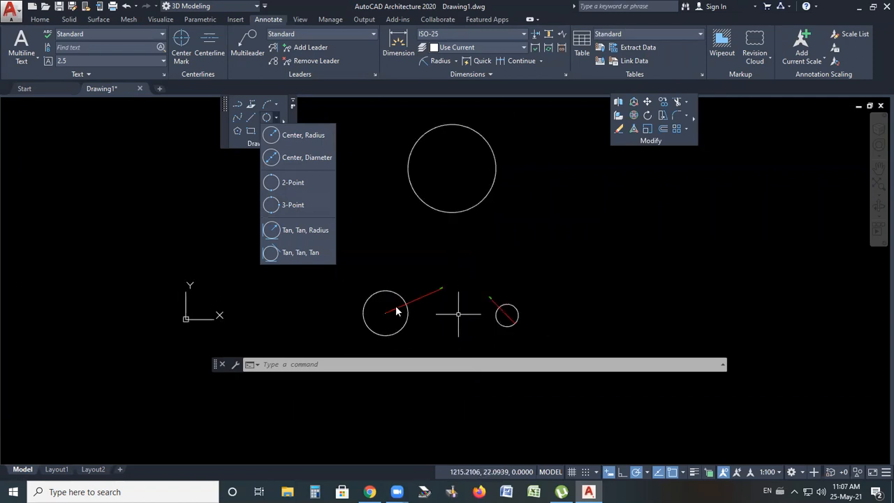
left_click(291, 206)
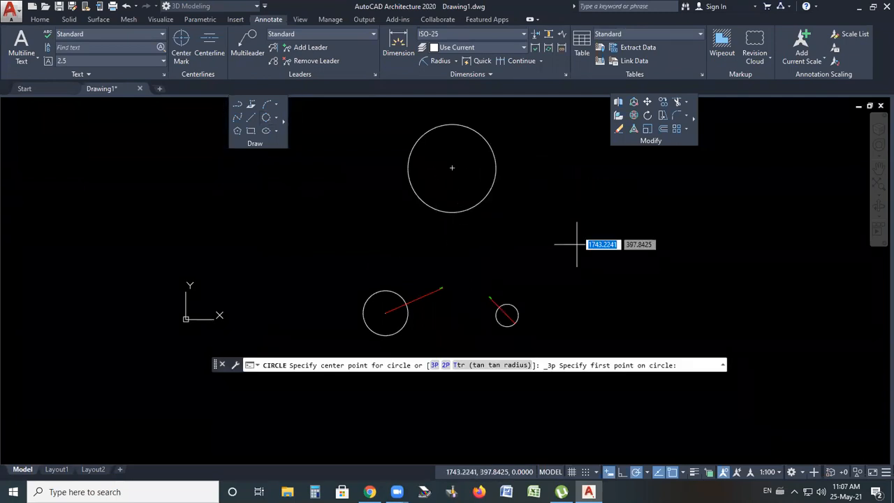
left_click(461, 163)
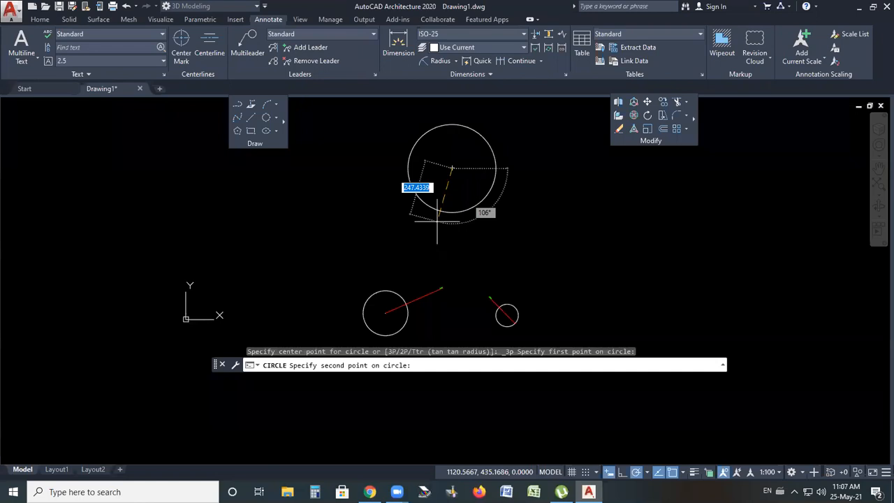
scroll(412, 327, "up", 4)
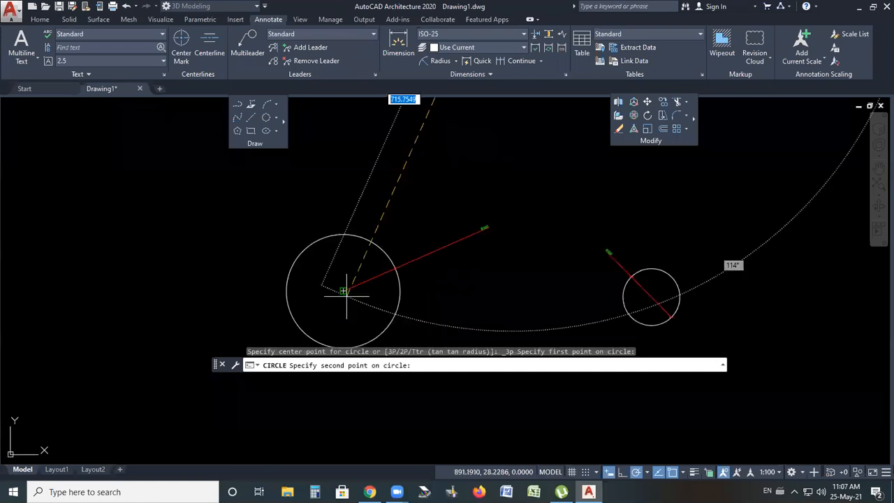
left_click(343, 291)
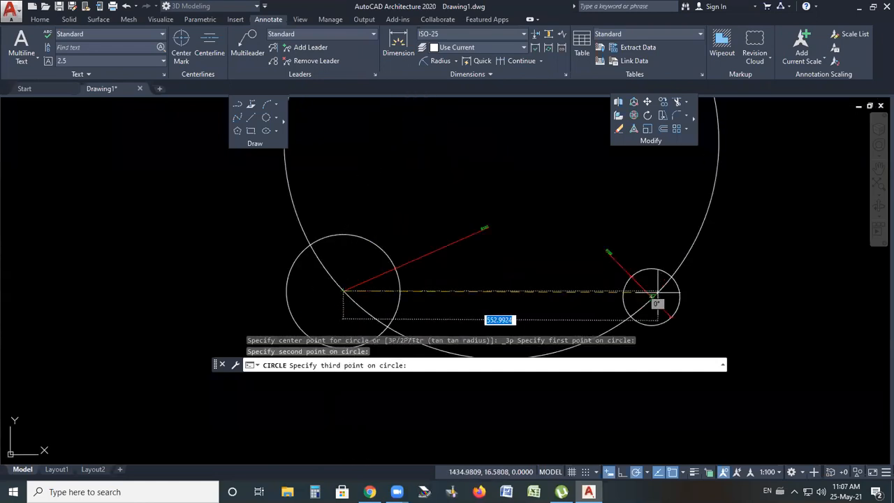
left_click(552, 326)
scroll(535, 285, "down", 6)
scroll(522, 203, "up", 3)
scroll(451, 255, "down", 2)
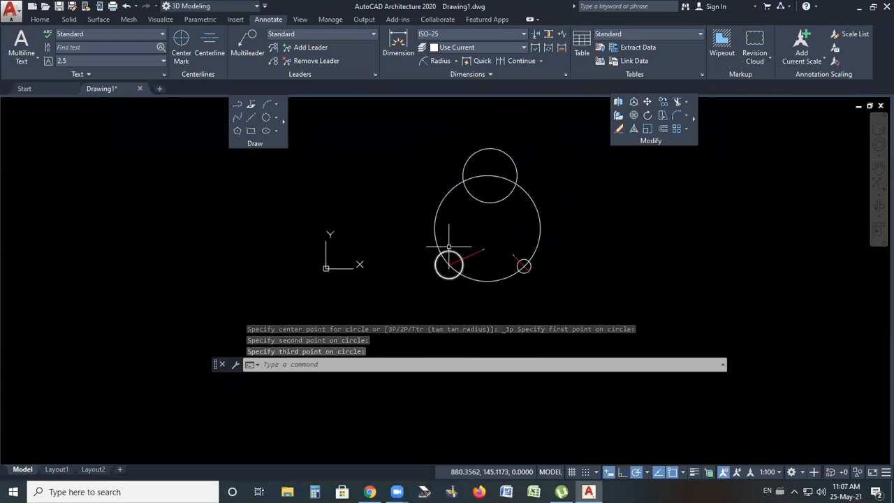
left_click(539, 221)
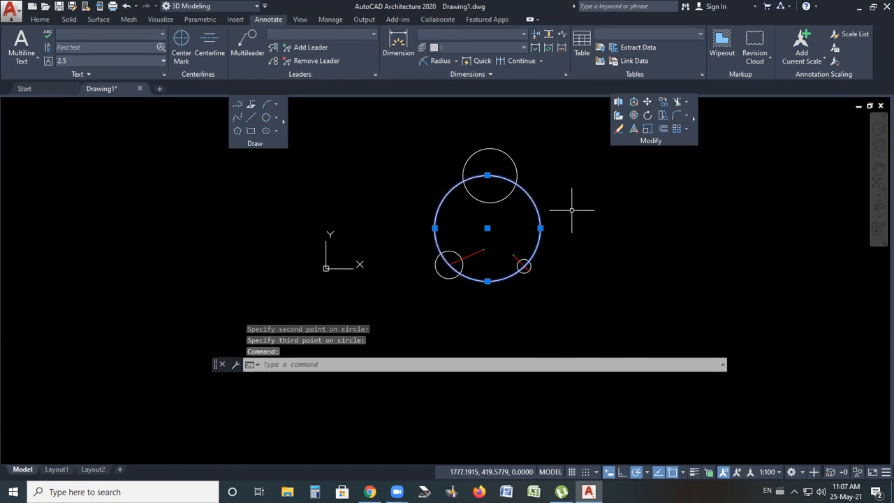
key("Delete")
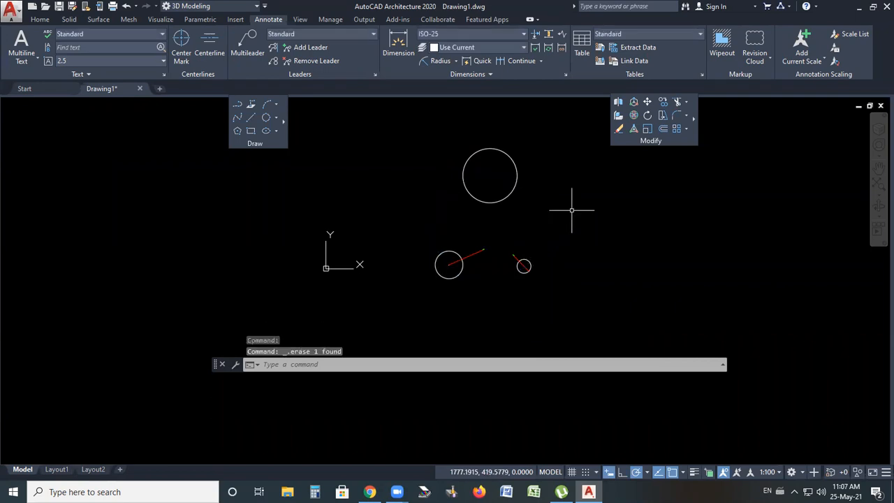
Erase all objects in the drawing with a window selection
left_click(278, 118)
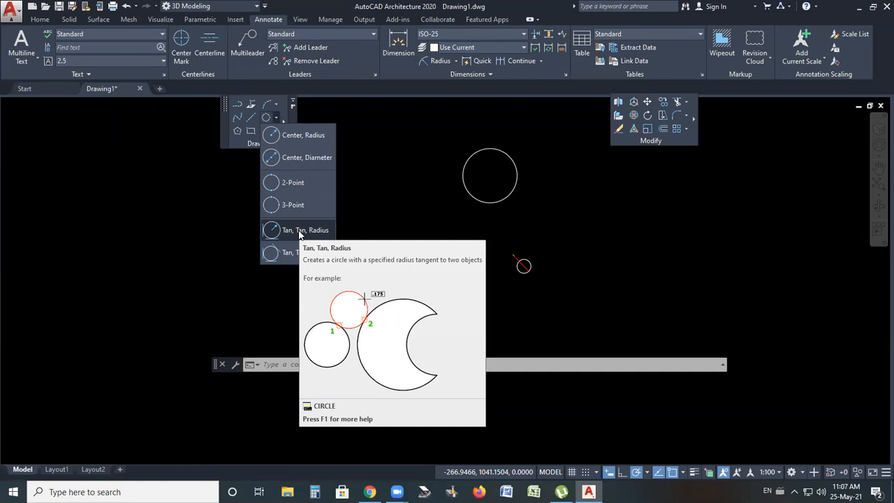
scroll(524, 244, "down", 4)
left_click(585, 171)
left_click(369, 331)
key("Delete")
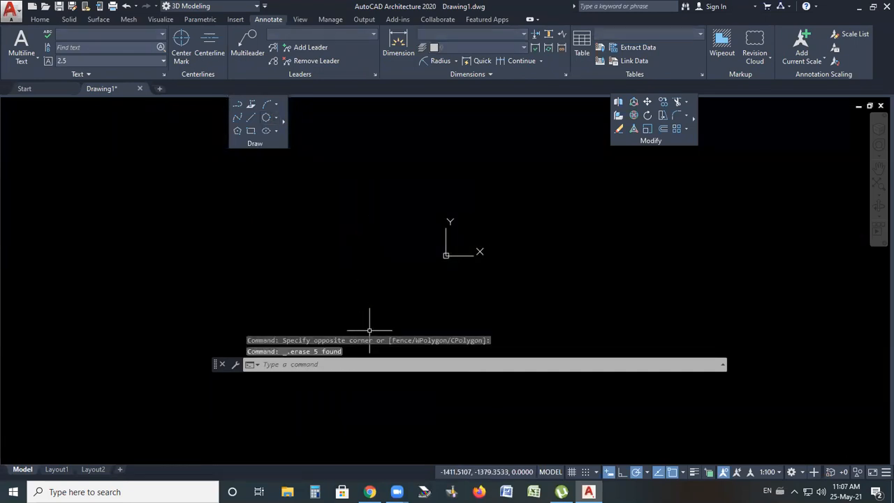
Draw two short horizontal lines, one lower left and one upper right
scroll(539, 242, "up", 10)
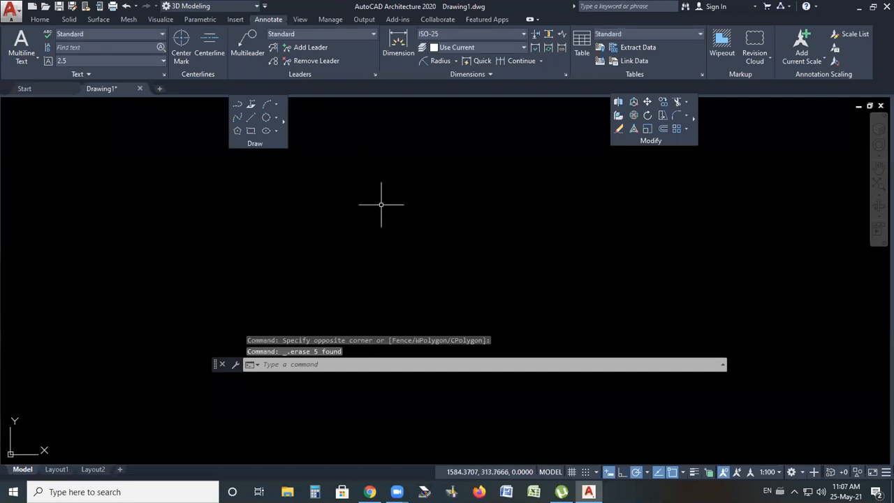
left_click(251, 118)
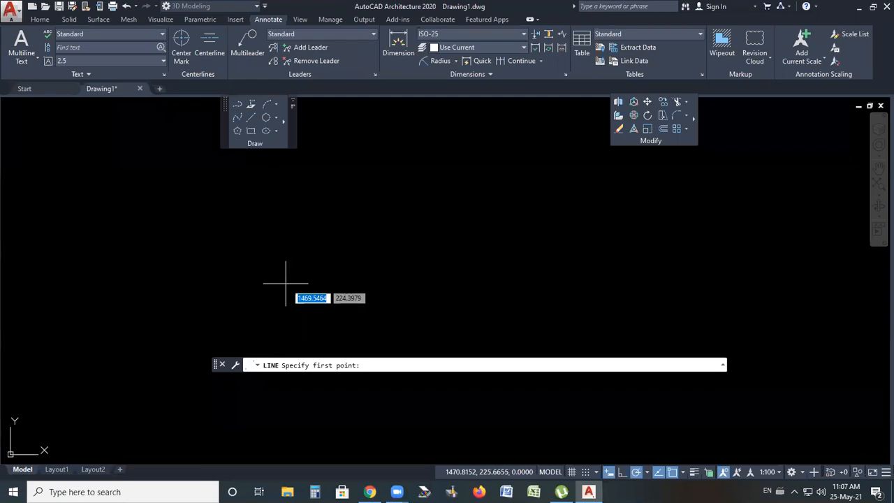
left_click(325, 278)
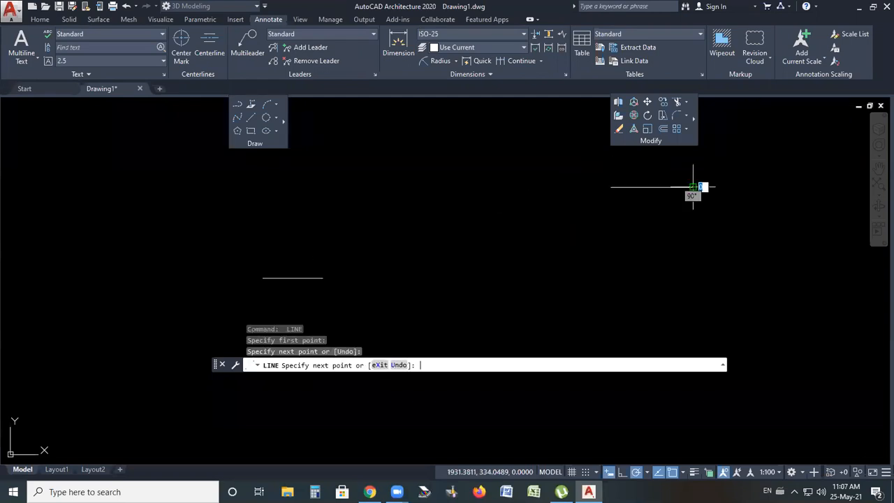
key("Return")
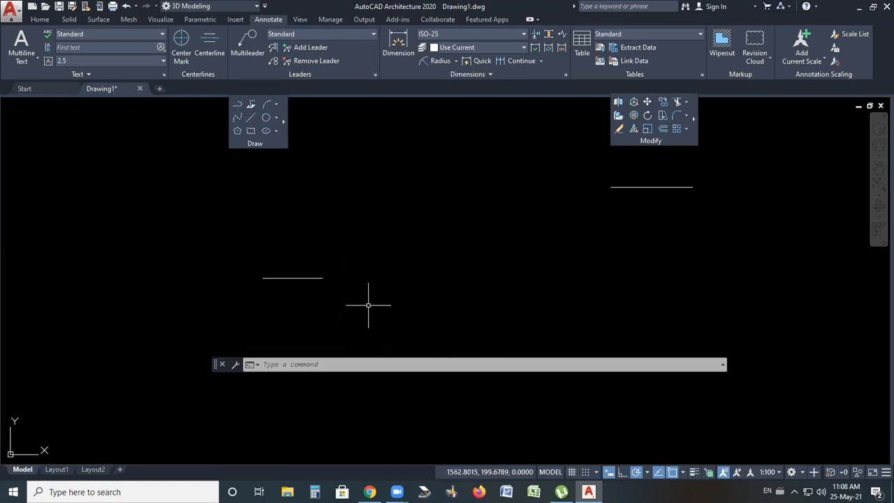
Draw a 2-Point circle from the end of the left line to the start of the right line
left_click(277, 117)
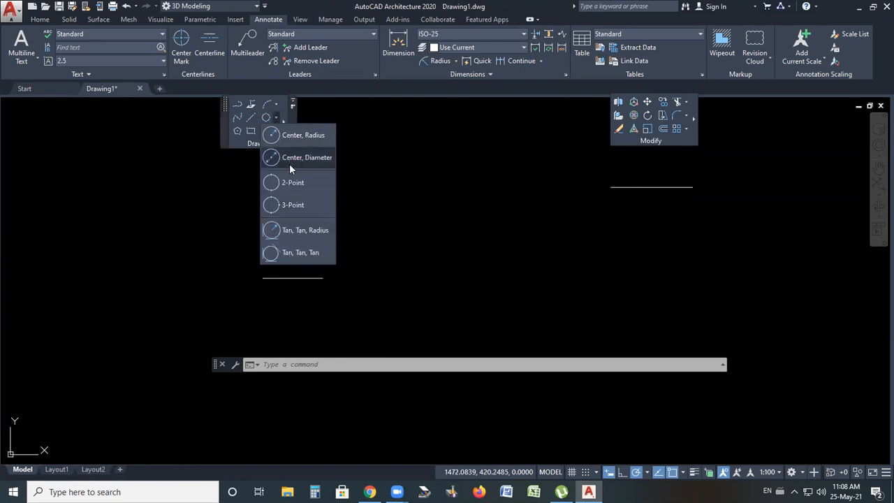
left_click(295, 181)
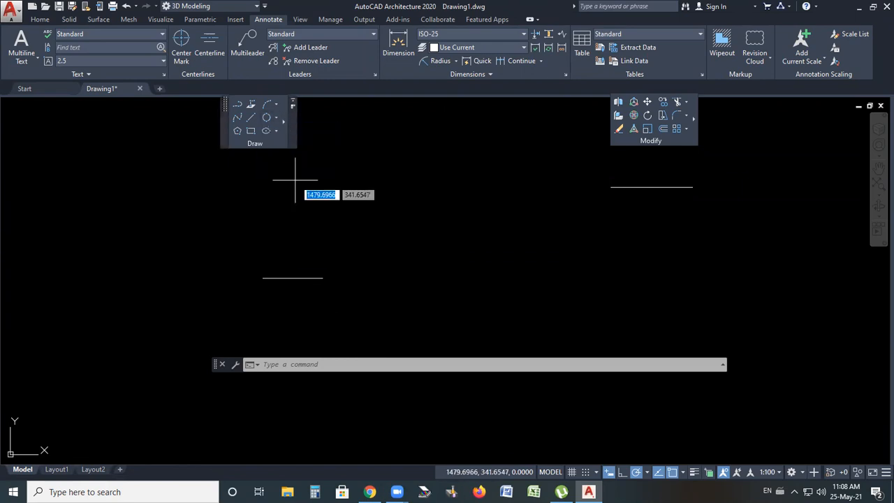
left_click(323, 278)
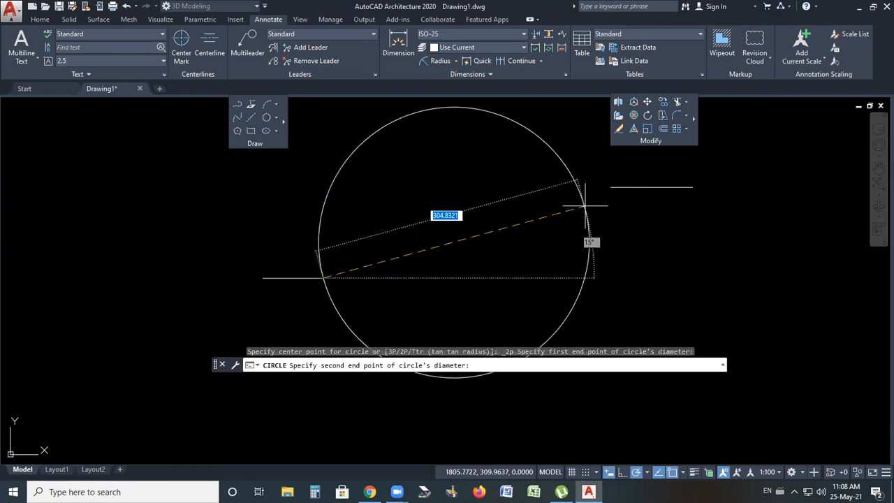
left_click(611, 187)
scroll(411, 247, "down", 4)
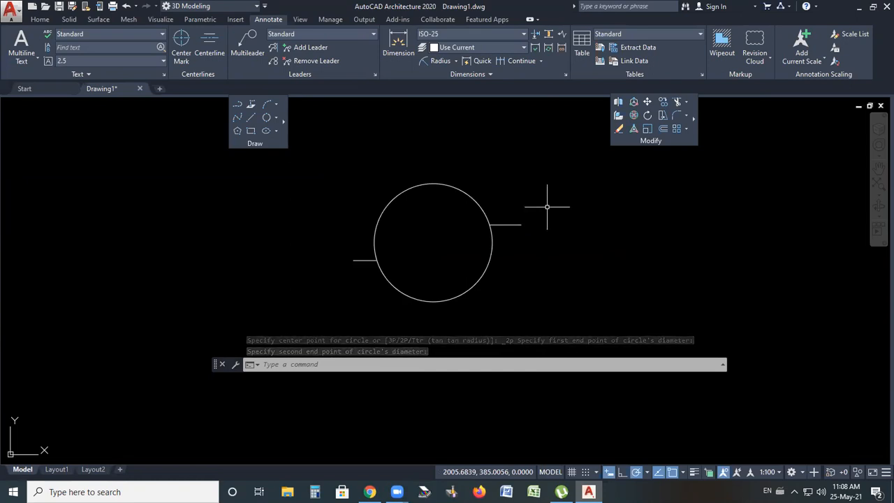
Erase the 2-Point circle together with the right line
left_click(547, 183)
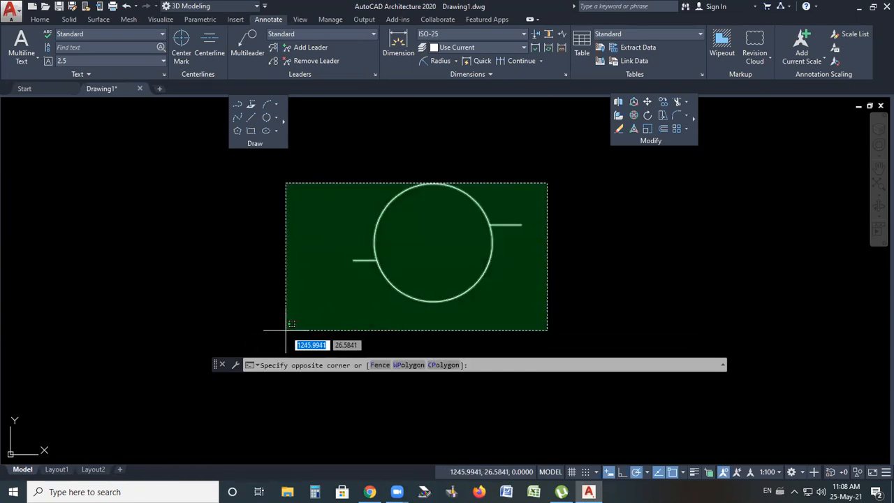
left_click(497, 256)
left_click(473, 193)
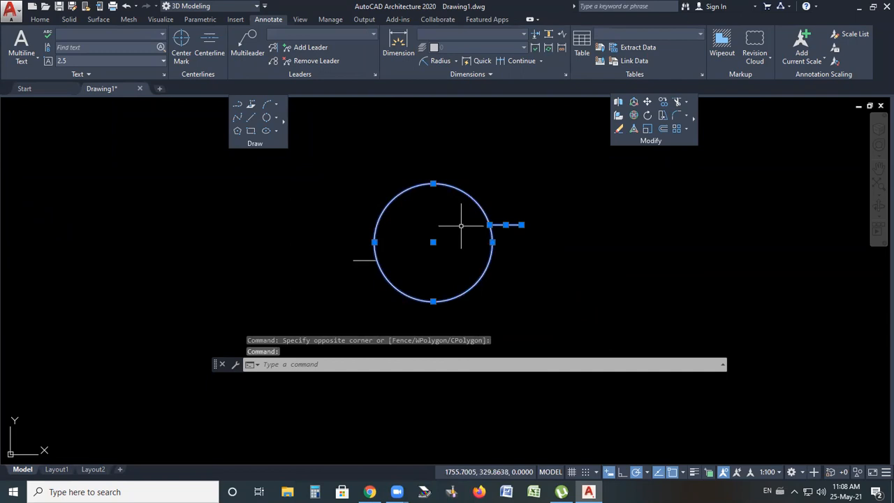
key("Escape")
left_click(511, 208)
left_click(456, 246)
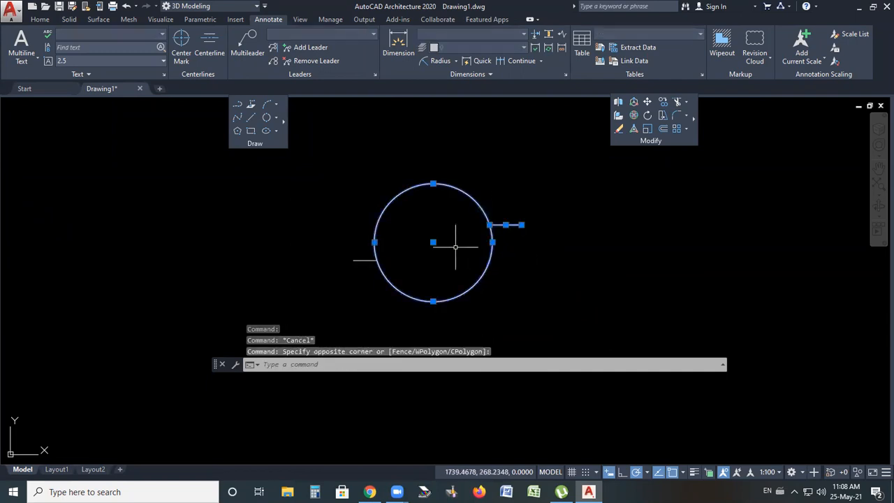
key("Delete")
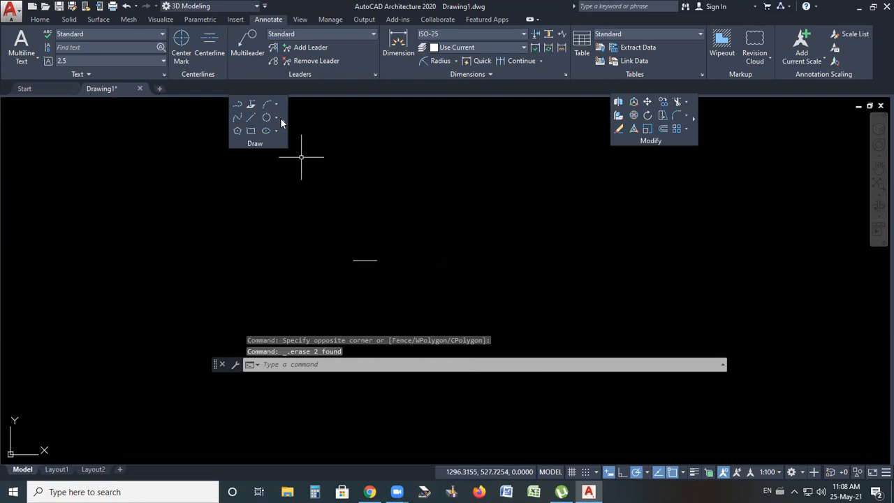
Draw a short horizontal line above the remaining line
mouse_move(280, 119)
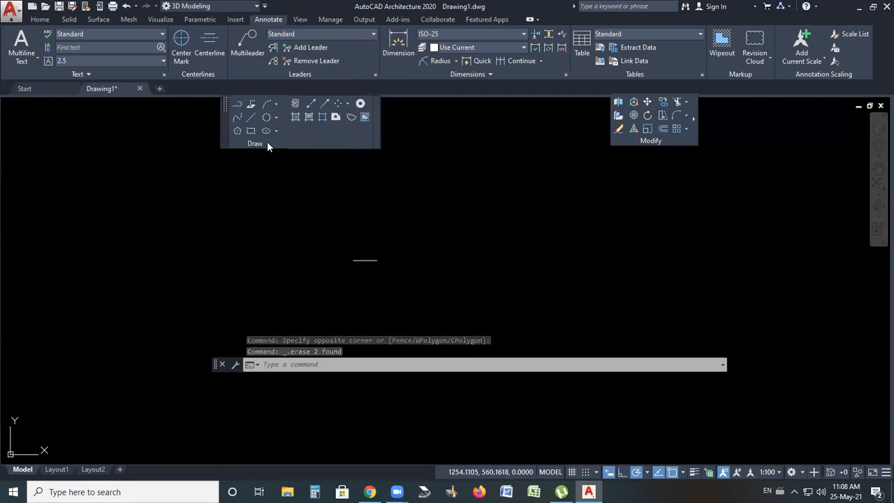
left_click(400, 209)
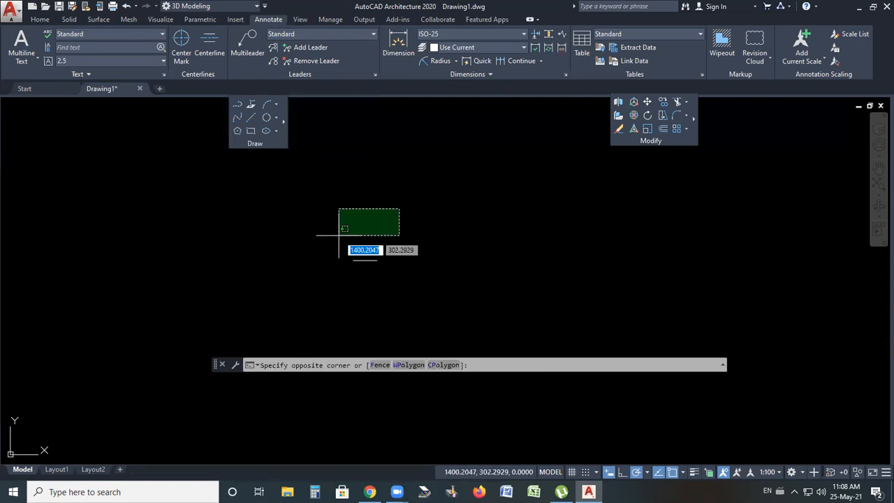
left_click(253, 117)
scroll(344, 237, "down", 2)
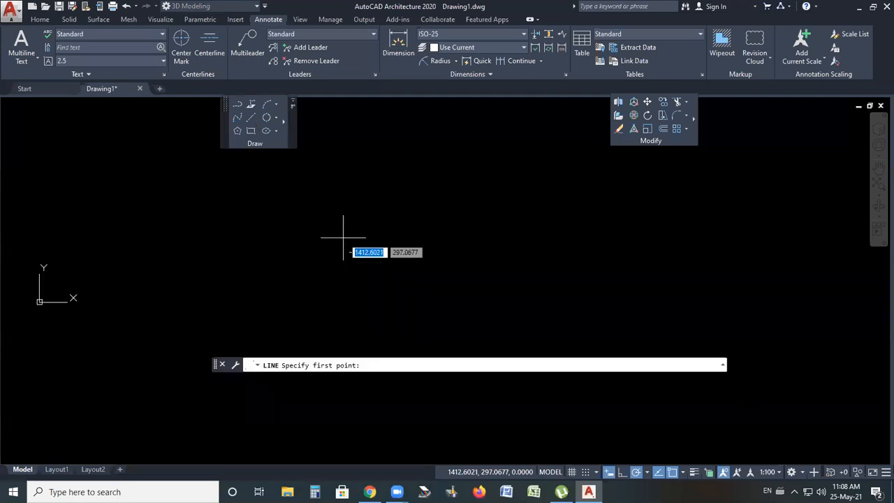
left_click(458, 135)
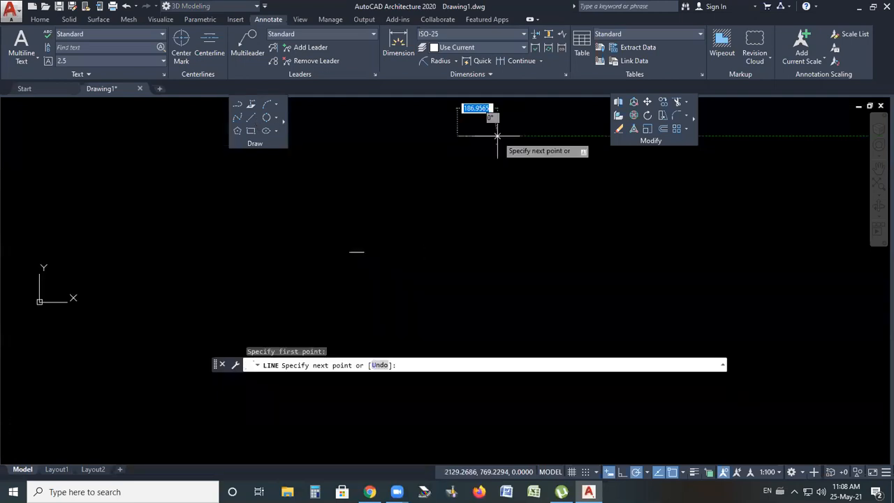
left_click(498, 135)
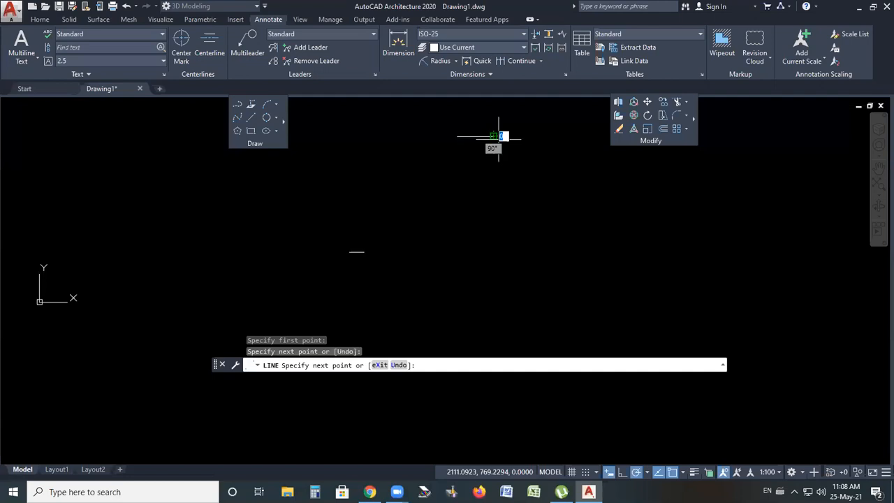
key("Return")
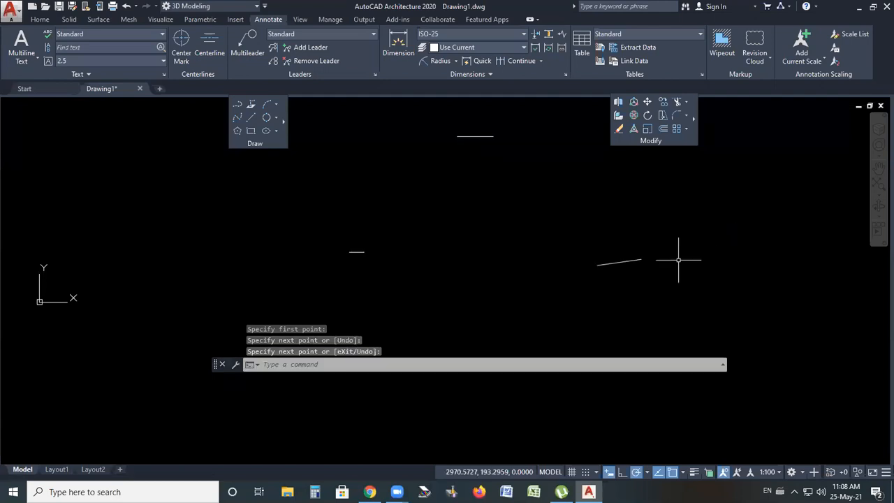
key("ctrl+z")
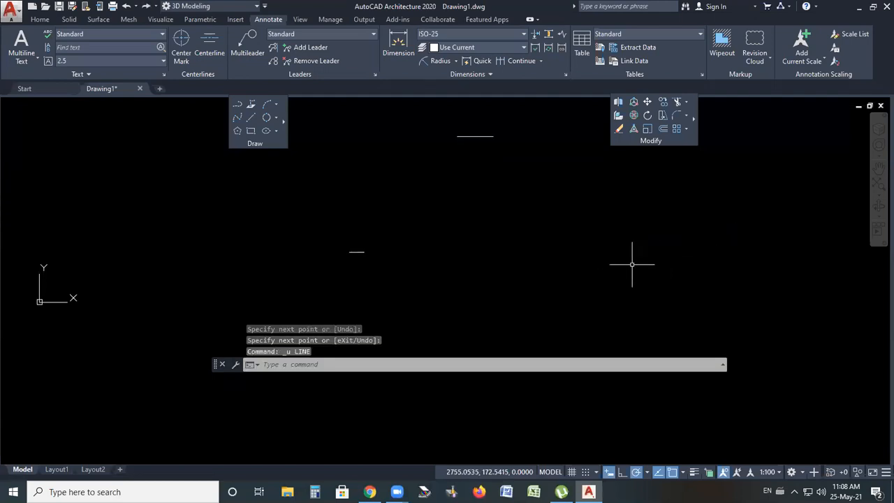
Draw a third short horizontal line to the right of the others
left_click(250, 117)
left_click(627, 253)
left_click(662, 252)
key("Return")
scroll(479, 134, "up", 4)
scroll(440, 203, "down", 4)
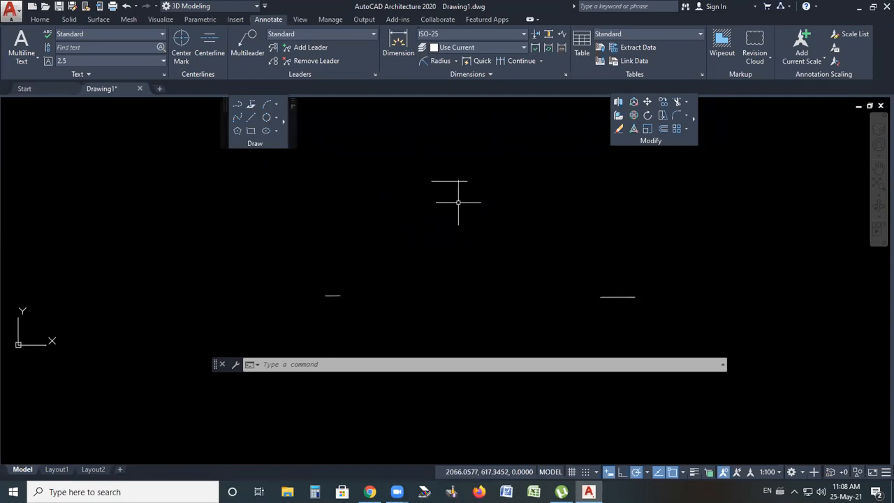
Draw a 3-Point circle through points on the right, top and left lines
left_click(276, 118)
left_click(292, 206)
scroll(585, 305, "up", 4)
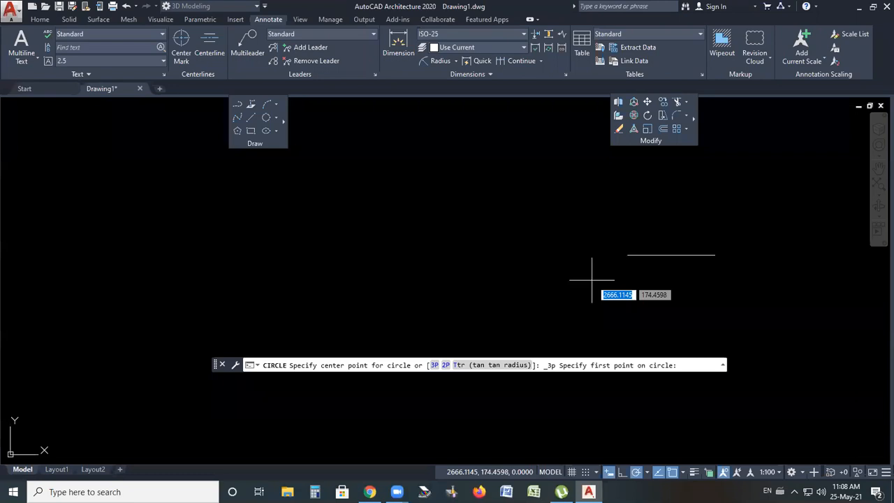
left_click(627, 255)
scroll(625, 269, "down", 4)
scroll(480, 151, "up", 4)
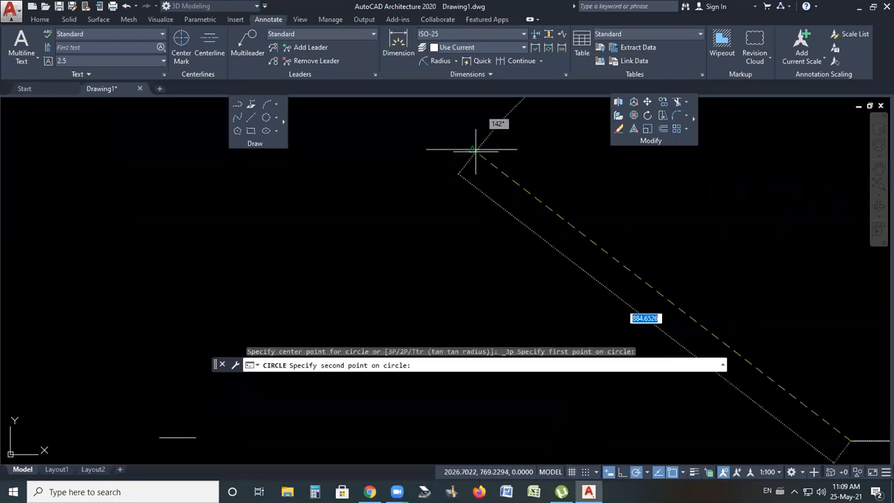
left_click(472, 148)
scroll(471, 149, "down", 4)
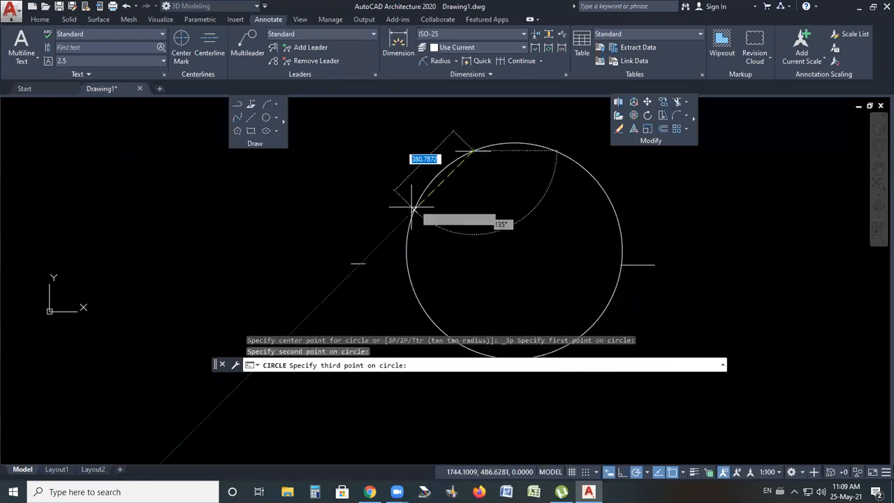
scroll(368, 264, "up", 3)
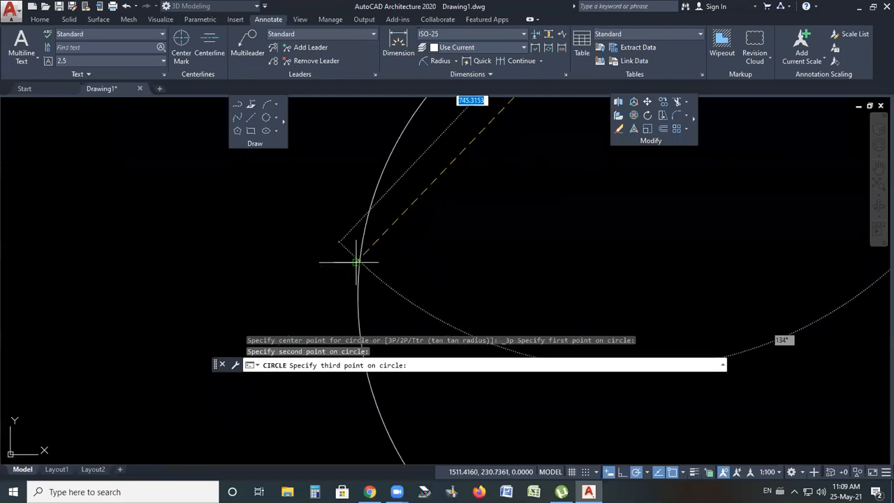
left_click(357, 263)
scroll(362, 246, "down", 3)
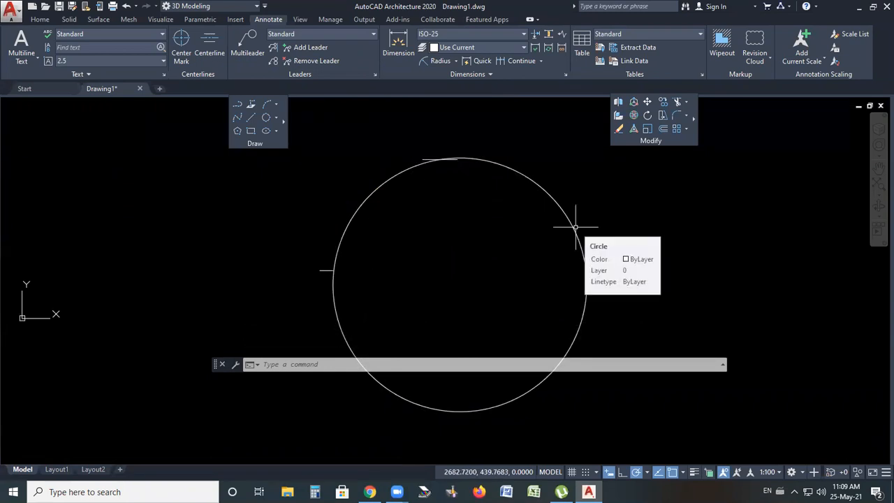
Erase the 3-Point circle and the top line
left_click(490, 145)
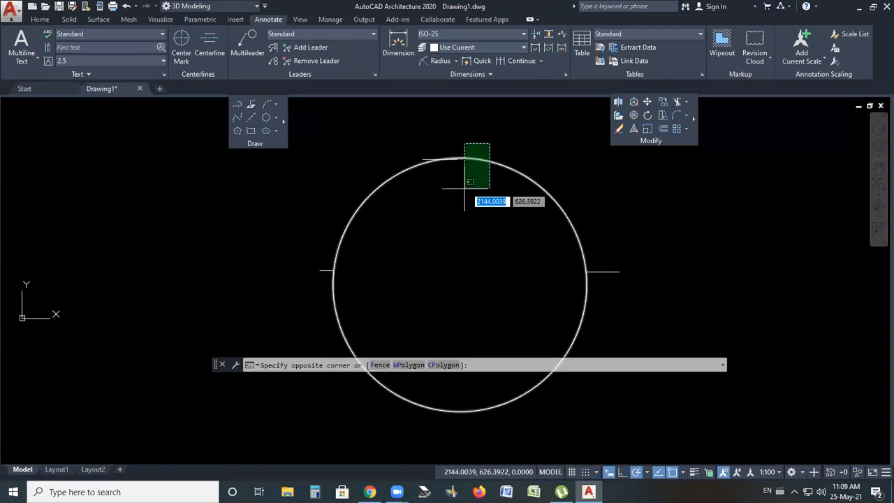
left_click(466, 195)
left_click(480, 150)
left_click(373, 208)
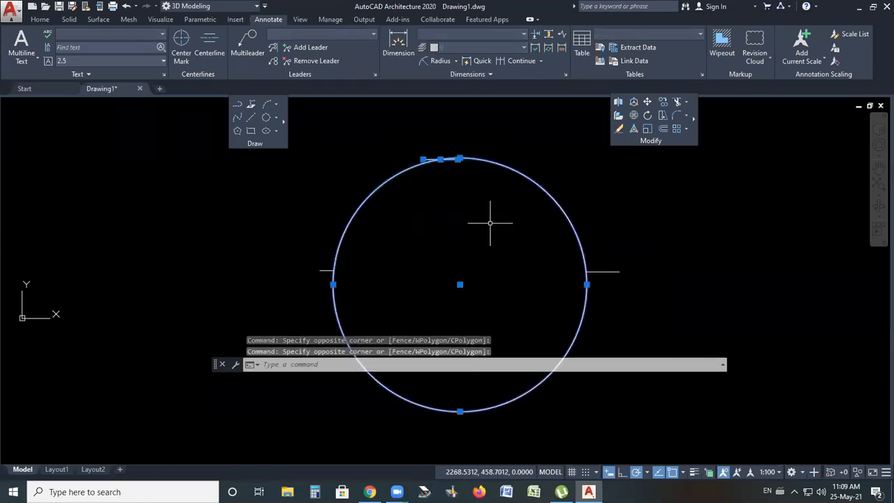
key("Delete")
Erase the two remaining short lines to clear the drawing
left_click(699, 232)
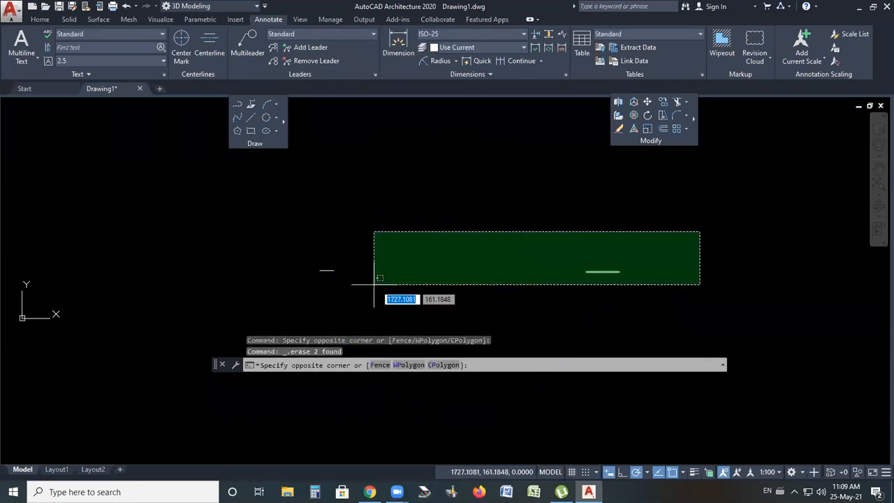
left_click(622, 220)
left_click(681, 213)
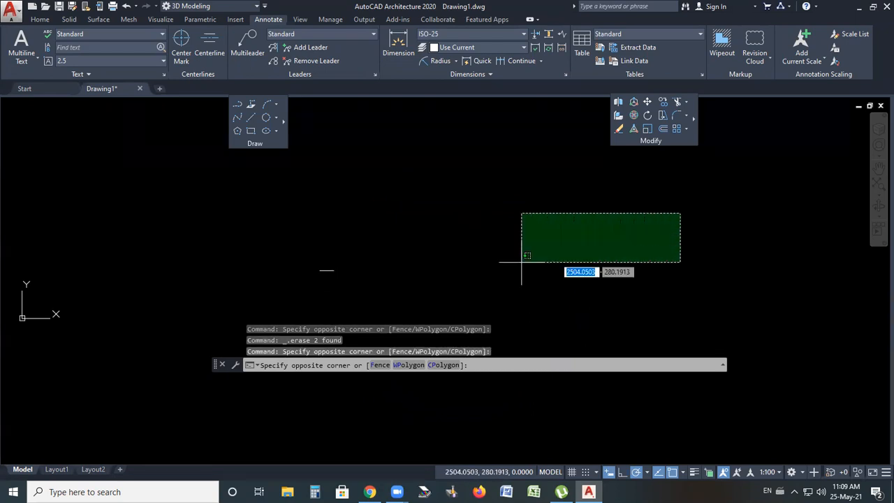
left_click(521, 262)
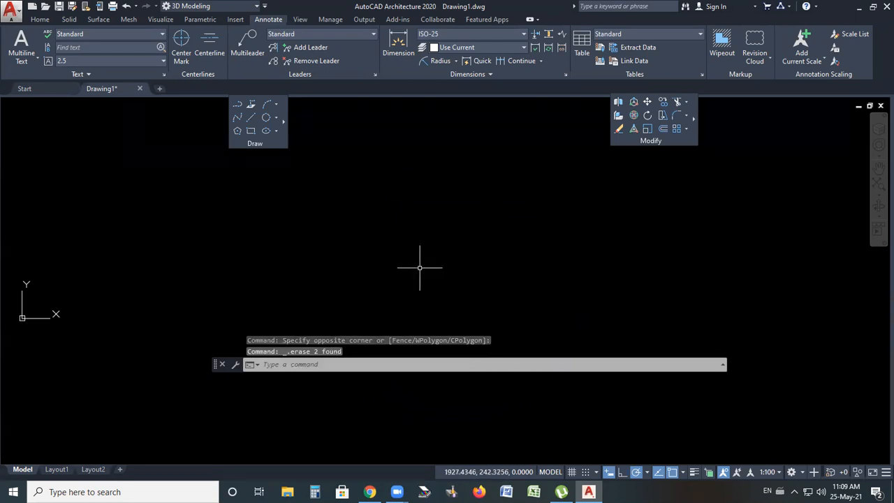
Draw a small Center, Radius circle on the left side of the drawing area
left_click(276, 117)
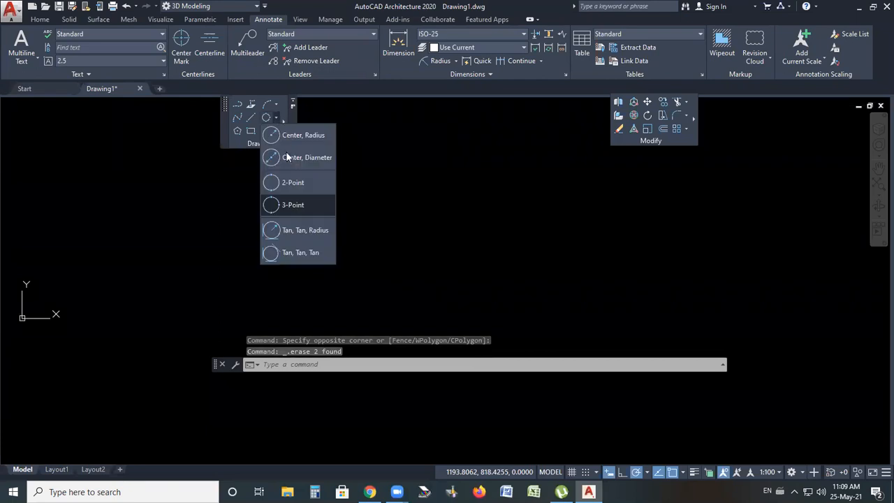
left_click(286, 139)
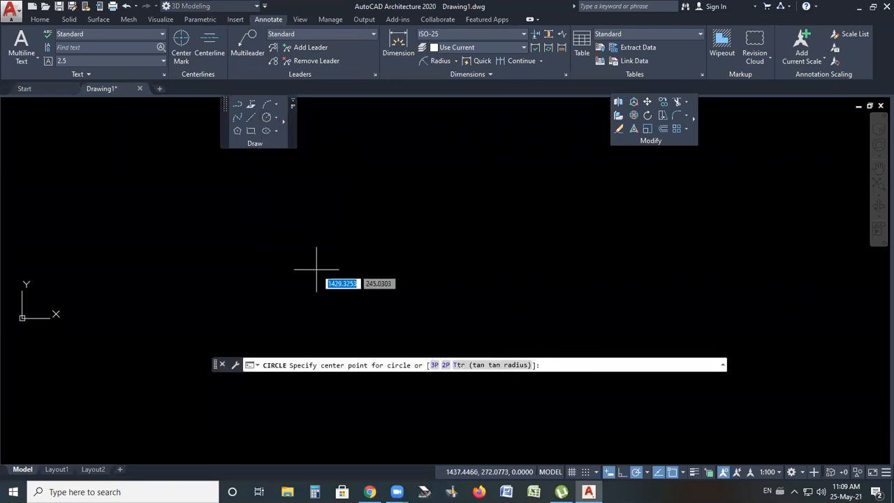
left_click(309, 289)
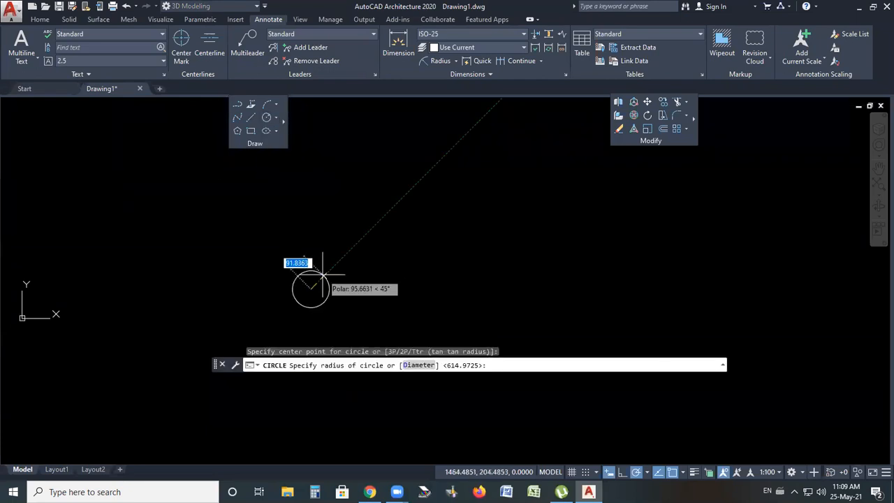
left_click(325, 268)
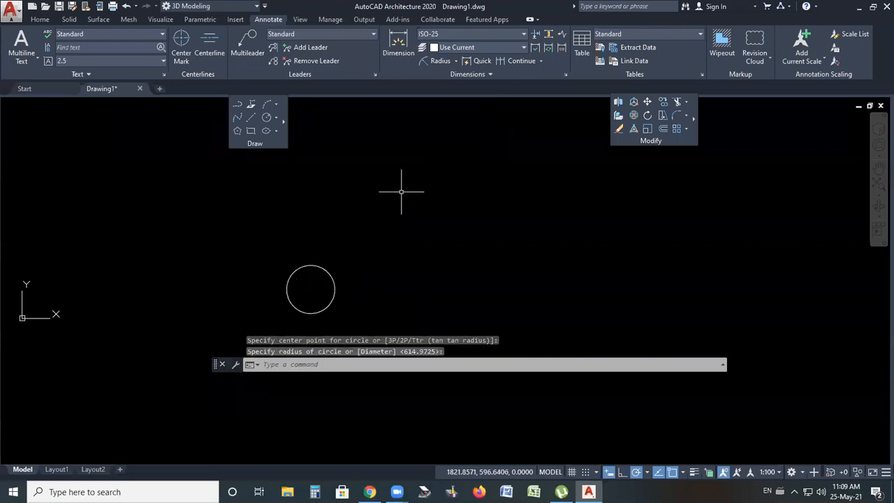
Draw a small Center, Radius circle near the top of the drawing area
key("Return")
left_click(428, 168)
left_click(449, 161)
Draw another small Center, Radius circle on the right side of the drawing area
key("Return")
left_click(534, 312)
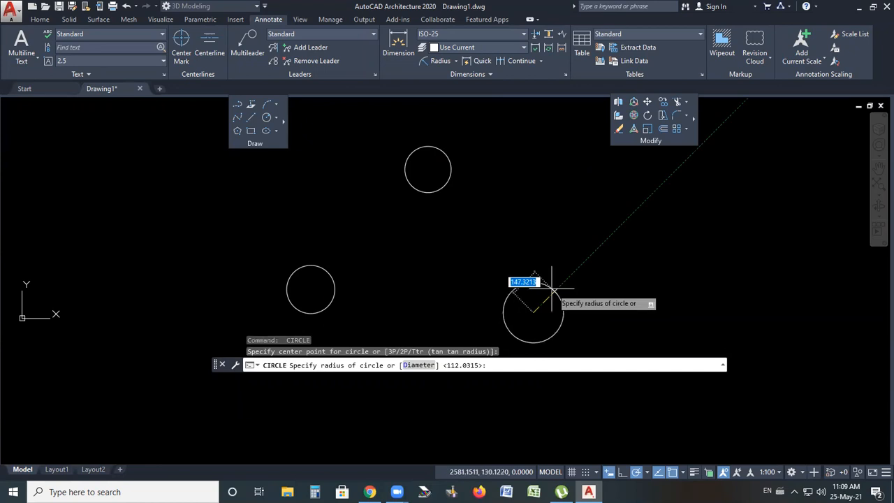
left_click(544, 286)
Draw a 3-Point circle through points on the edges of the top, left and right circles
key("Return")
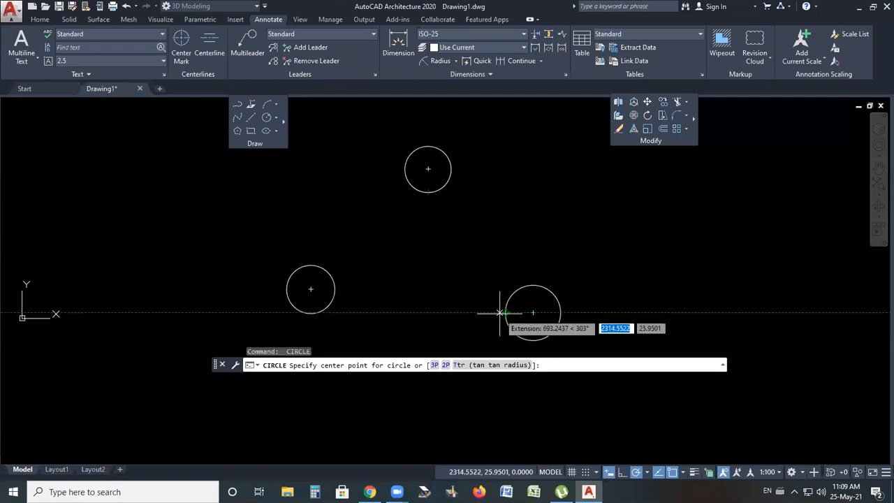
left_click(276, 116)
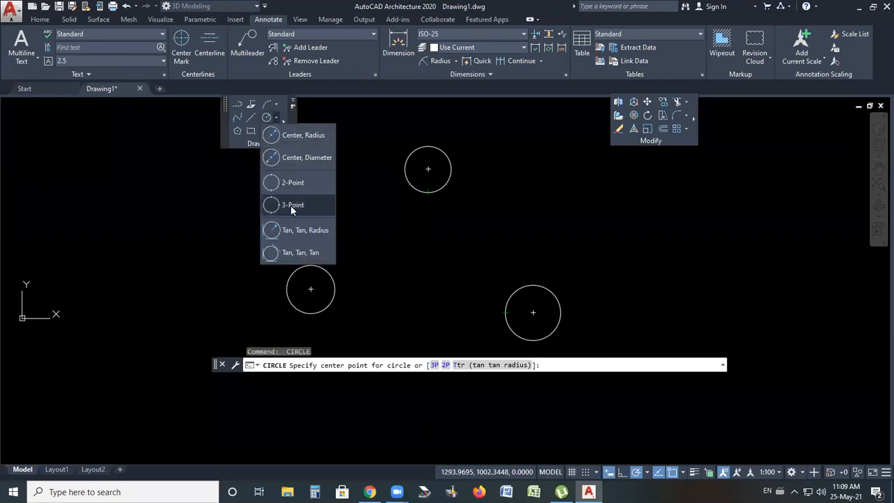
left_click(291, 204)
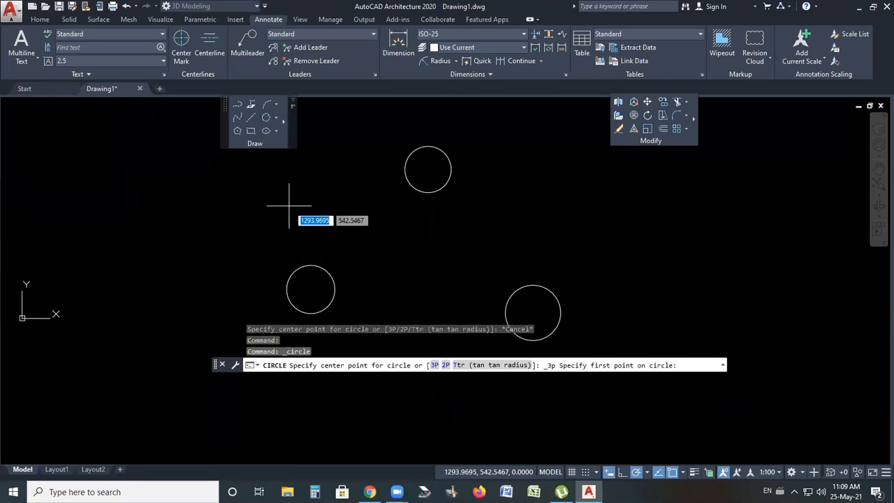
left_click(428, 191)
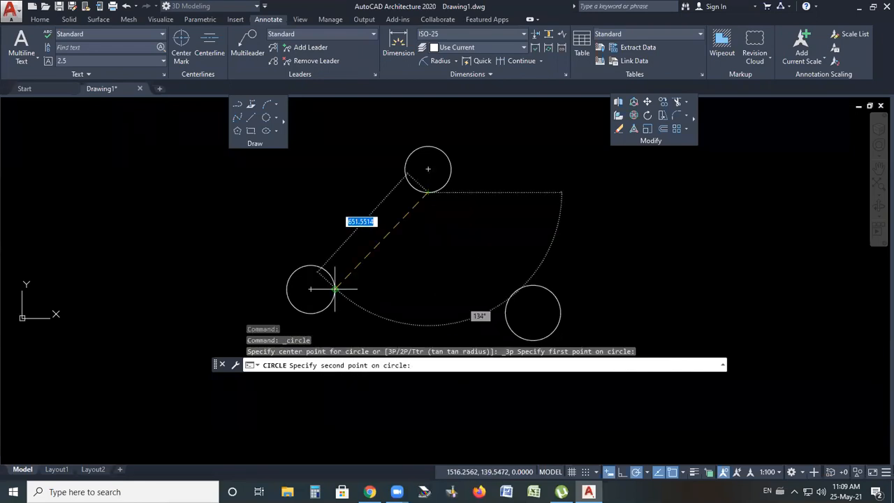
left_click(335, 288)
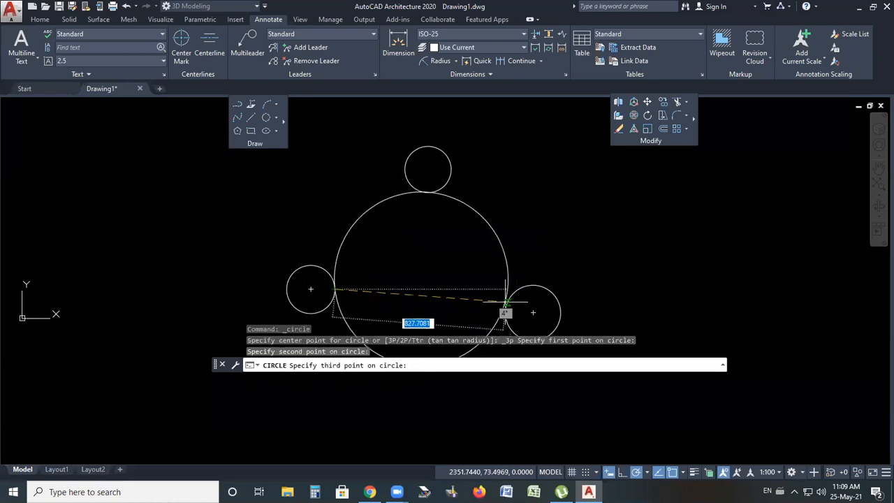
left_click(506, 301)
Erase the large 3-Point circle
scroll(476, 176, "down", 2)
scroll(450, 205, "up", 6)
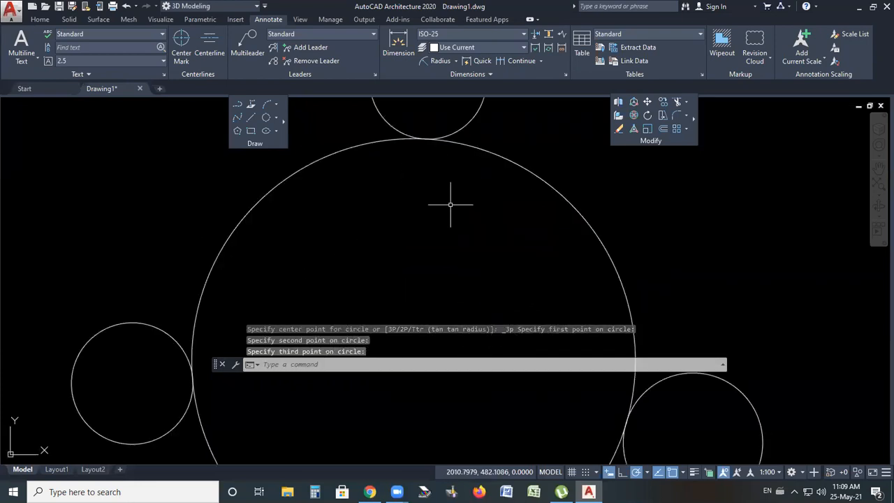
scroll(453, 204, "down", 4)
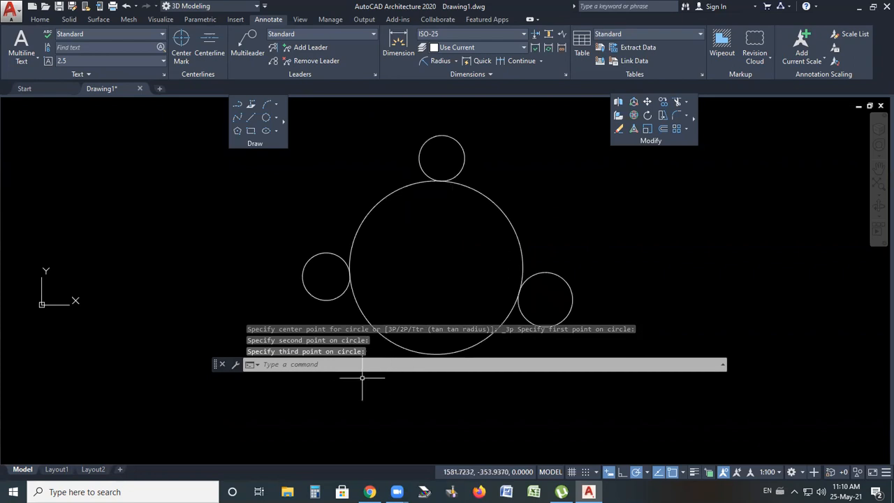
left_click(438, 178)
left_click(523, 256)
key("Delete")
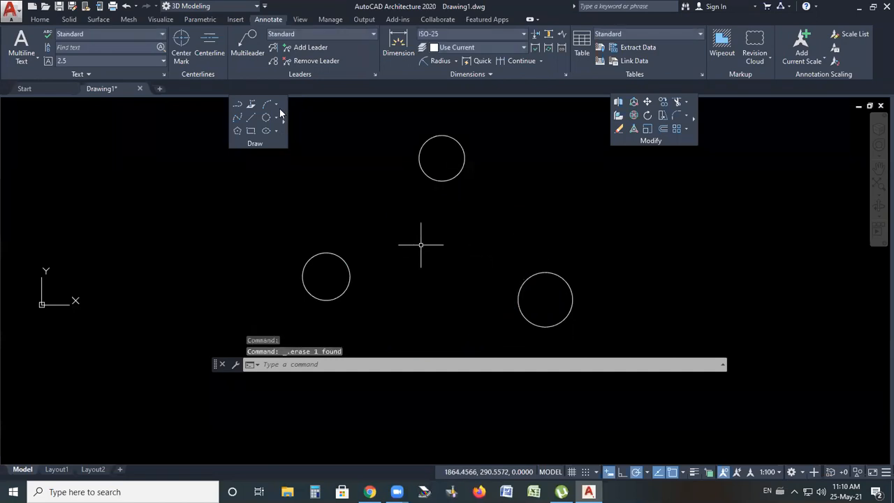
Draw a 3-Point circle through the centers of the top, right and left circles
left_click(278, 117)
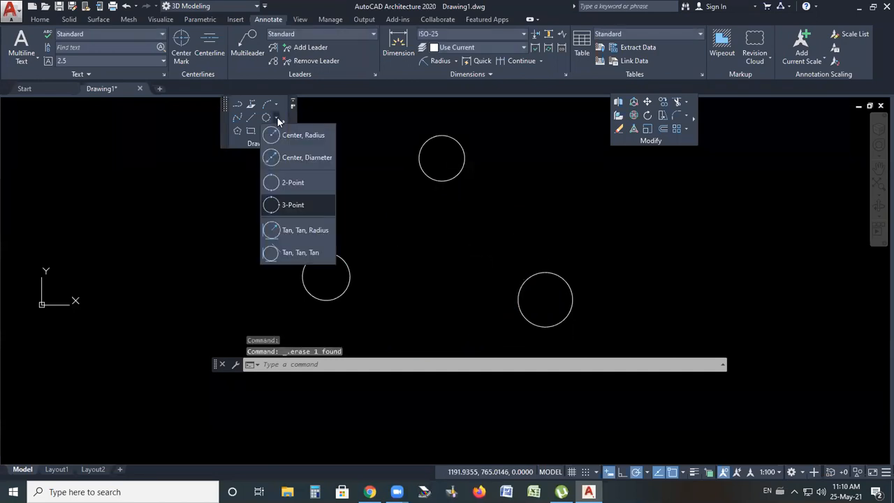
left_click(293, 204)
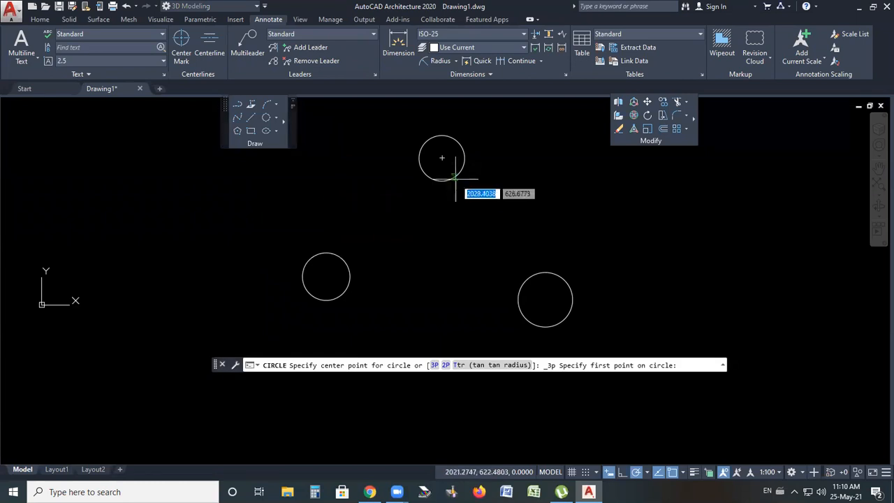
left_click(442, 158)
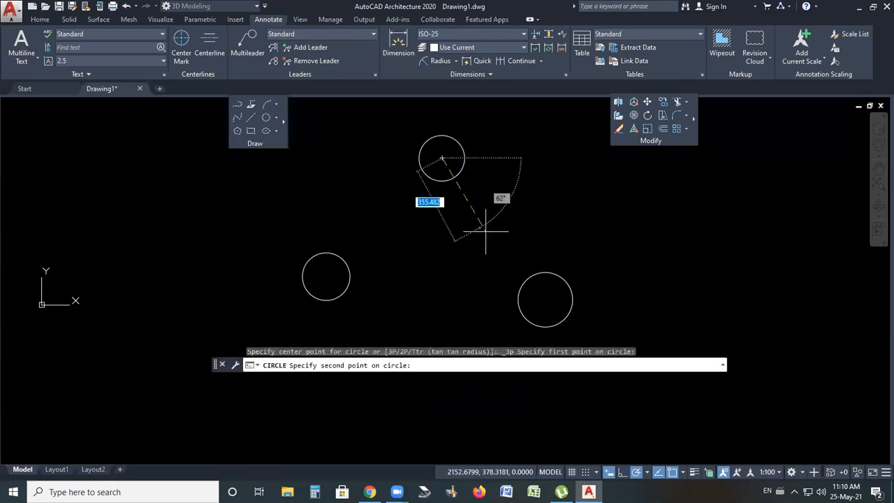
left_click(545, 299)
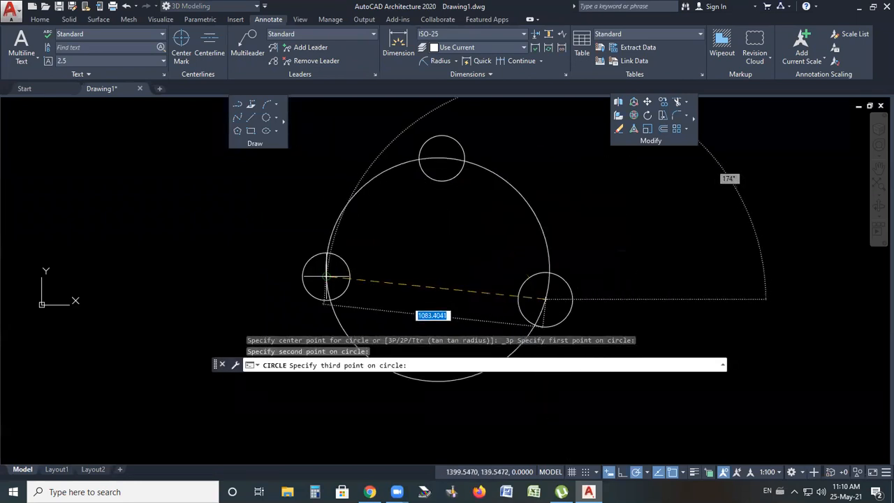
left_click(326, 276)
key("Escape")
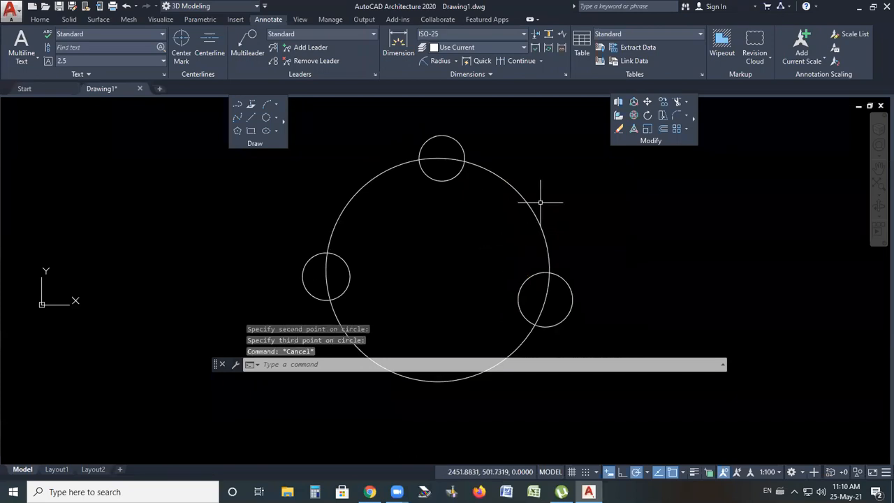
Erase the circle passing through the three centers
scroll(538, 201, "down", 2)
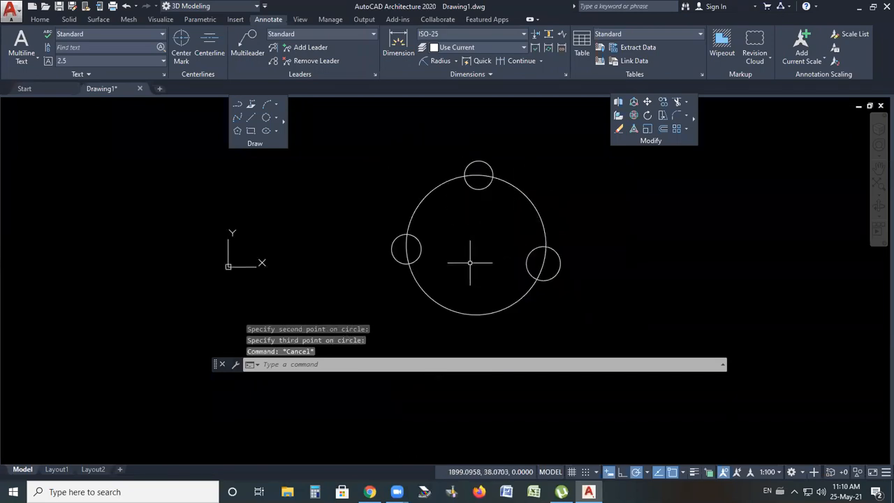
left_click(529, 202)
key("Delete")
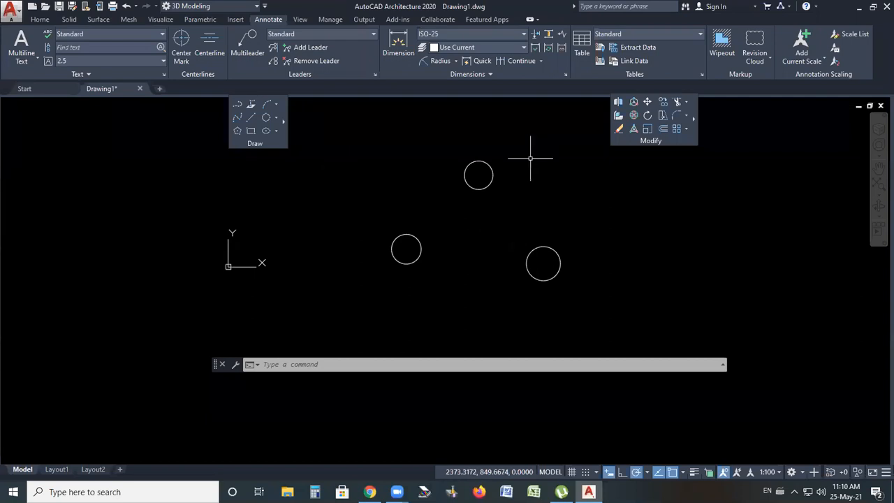
left_click(276, 117)
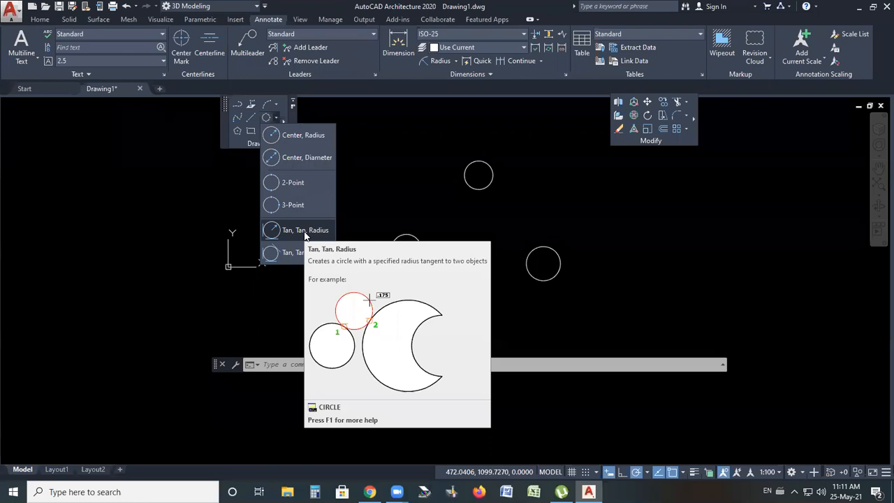
left_click(537, 202)
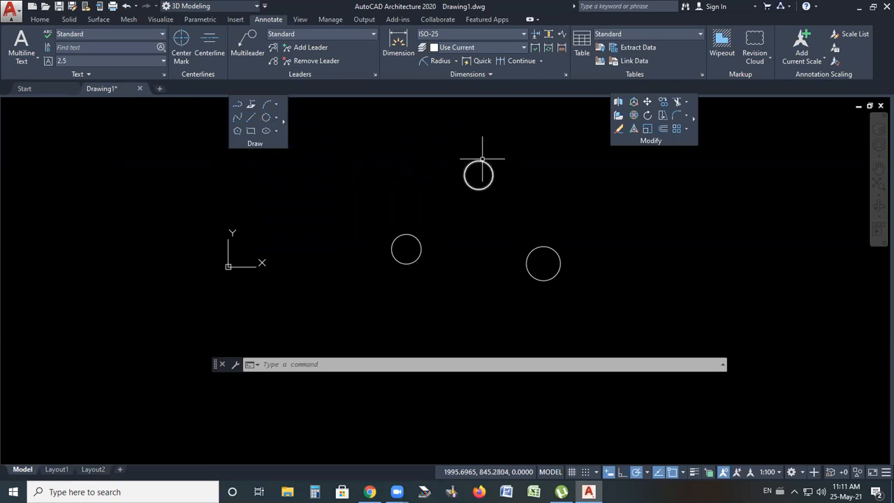
scroll(503, 176, "down", 2)
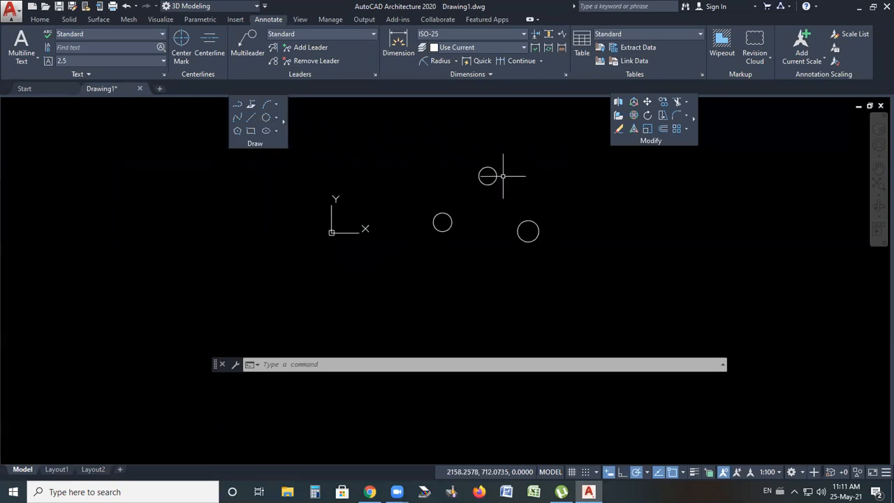
scroll(503, 176, "up", 5)
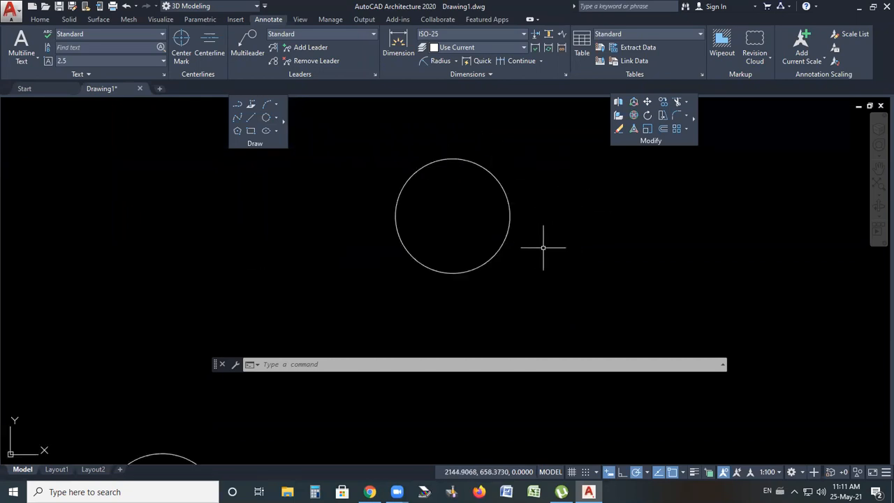
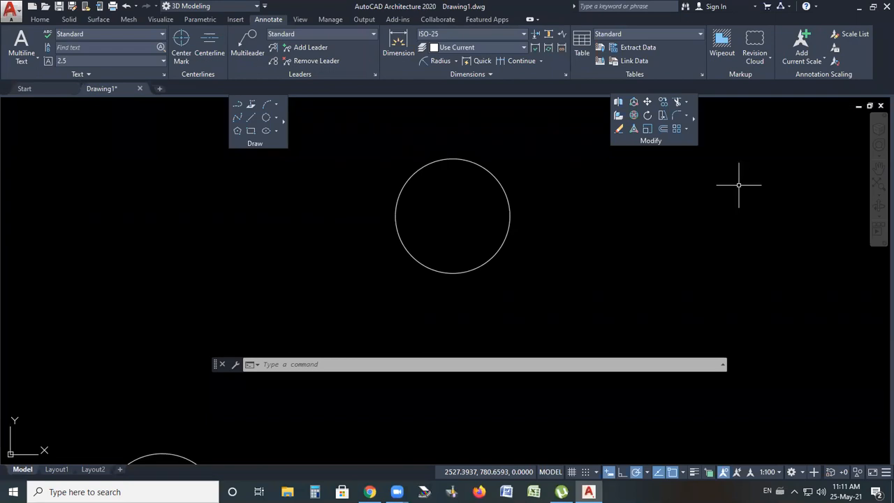
Draw a horizontal line through the top quadrant of the top circle, extending well past it on the right
scroll(447, 170, "up", 2)
scroll(371, 207, "down", 2)
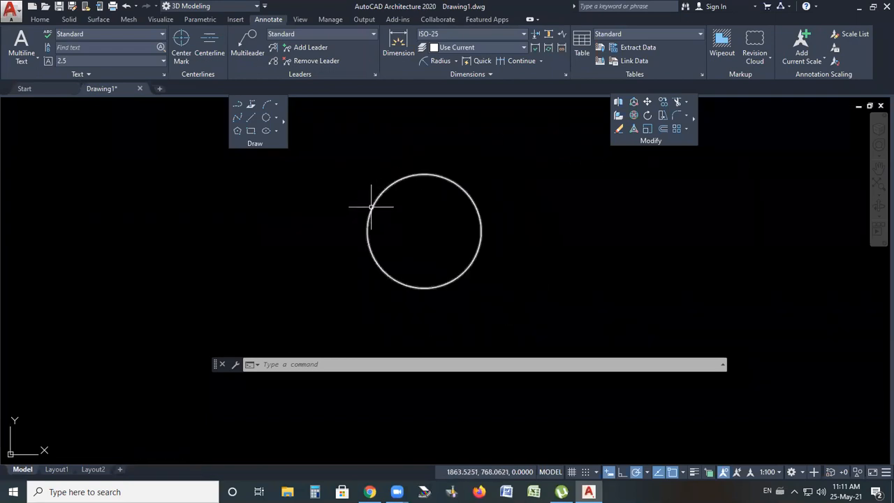
left_click(251, 118)
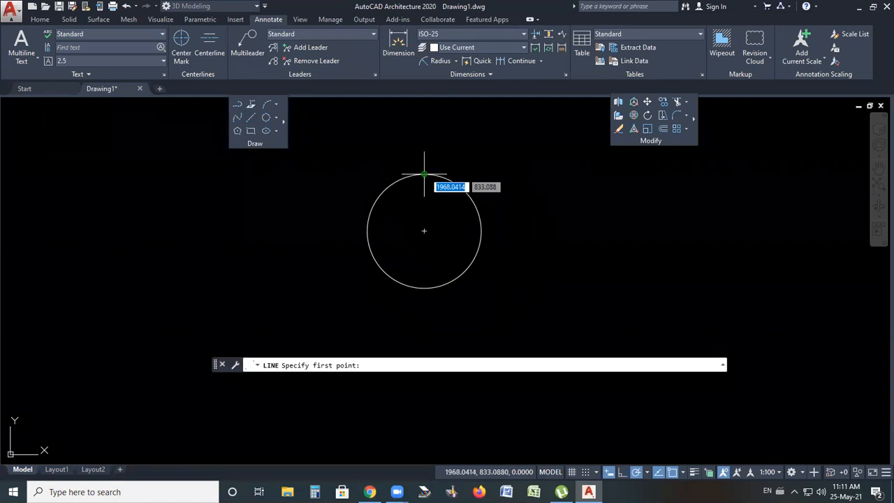
left_click(278, 173)
left_click(710, 174)
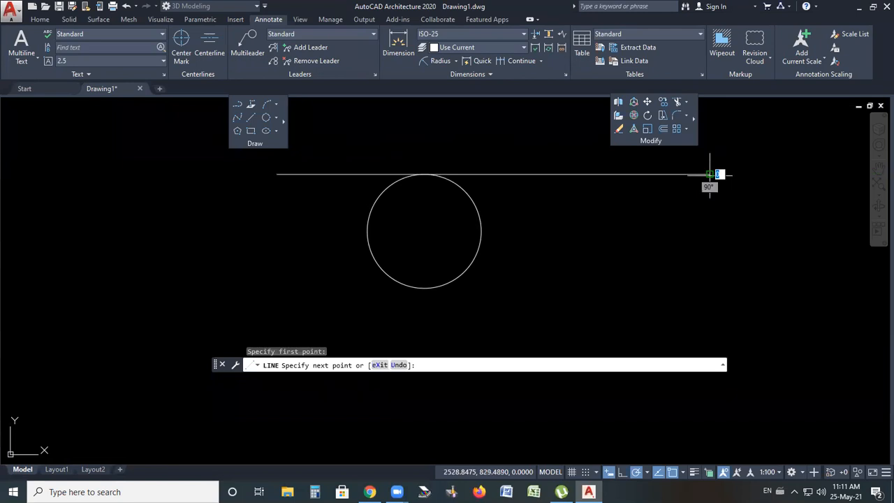
key("Escape")
Zoom in to examine where the horizontal line meets the top of the circle
left_click(473, 191)
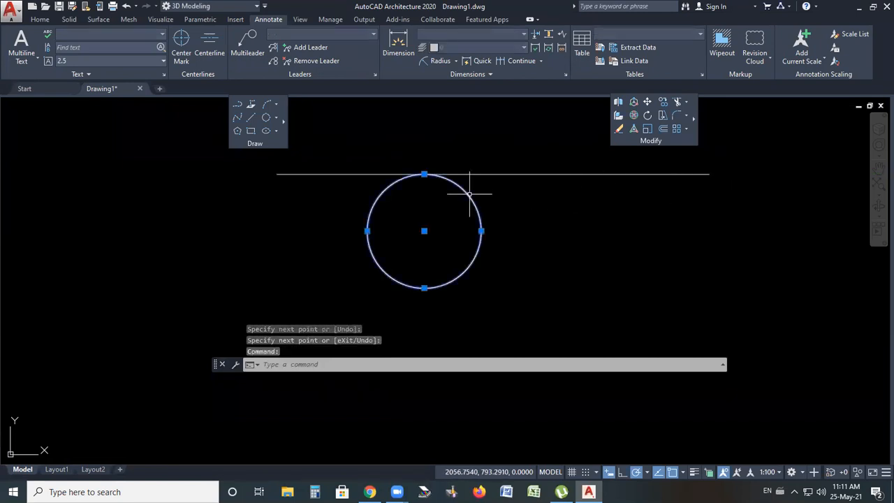
scroll(412, 168, "up", 4)
scroll(428, 167, "up", 3)
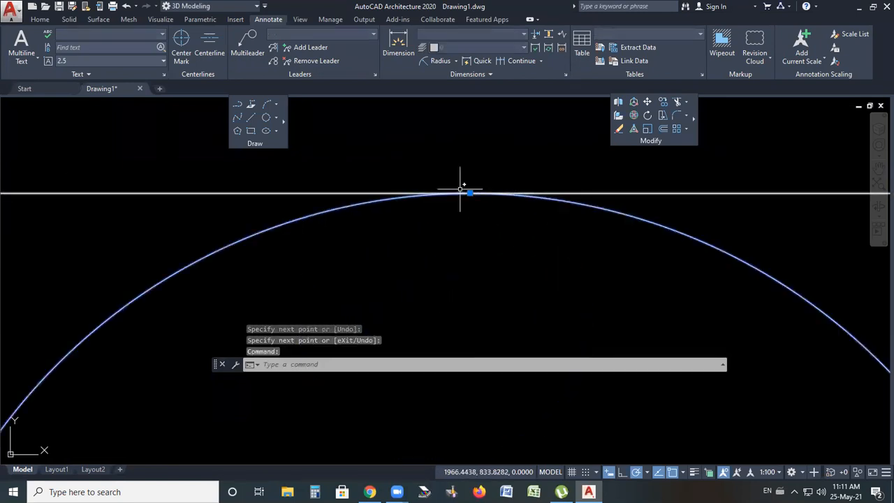
key("Escape")
key("Escape")
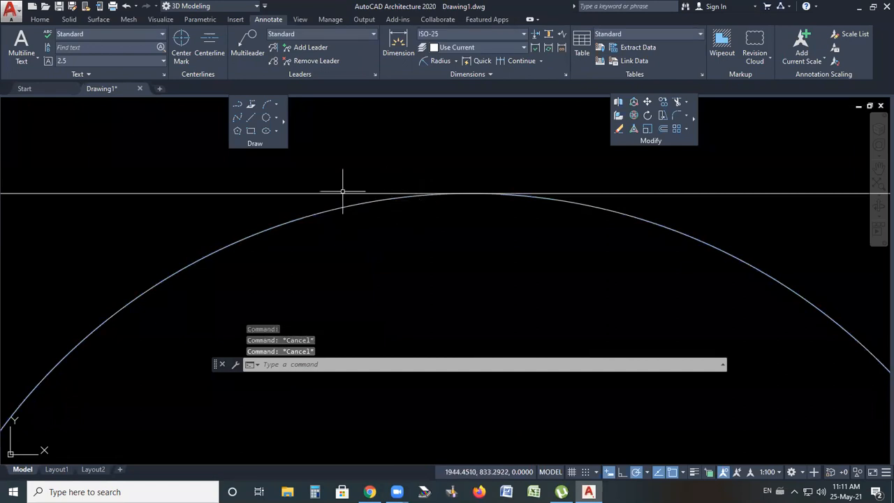
scroll(316, 192, "down", 2)
scroll(434, 174, "down", 4)
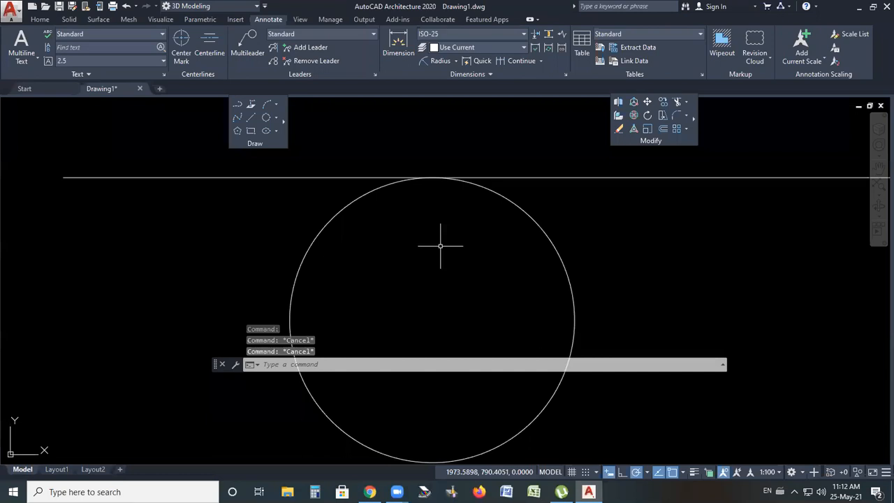
left_click(438, 177)
key("Escape")
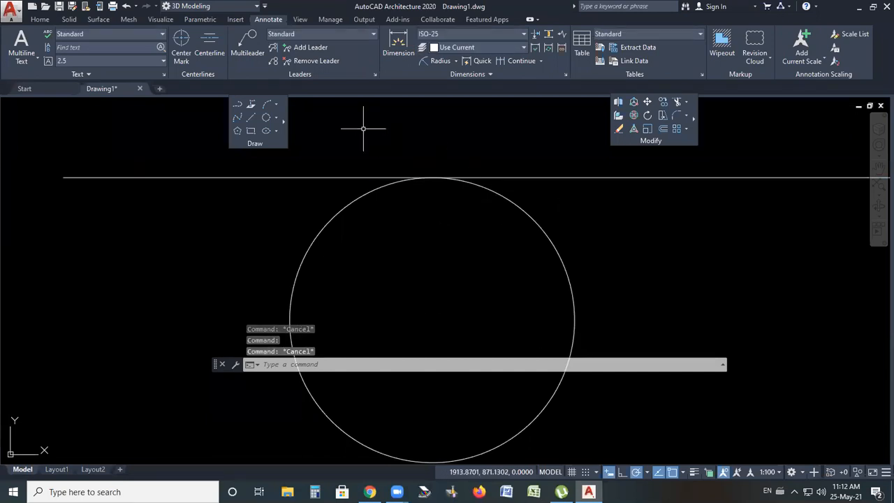
Draw a vertical line from the circle's center up to its top quadrant
left_click(250, 117)
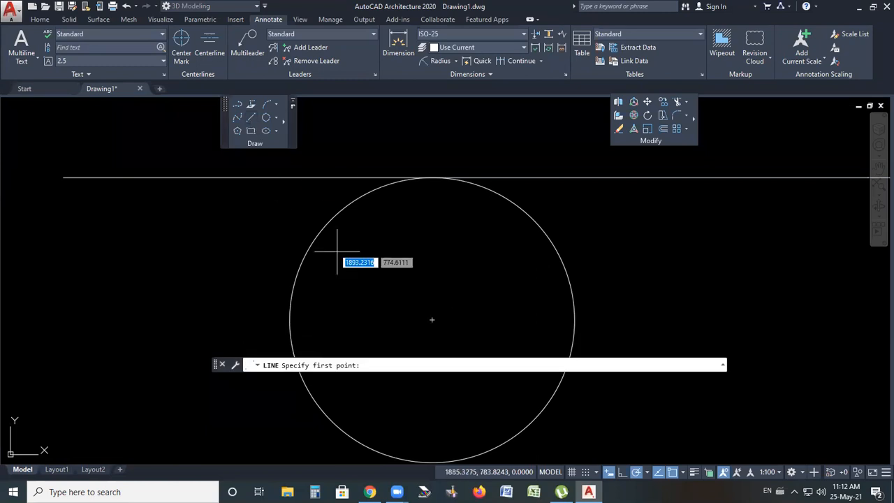
left_click(432, 320)
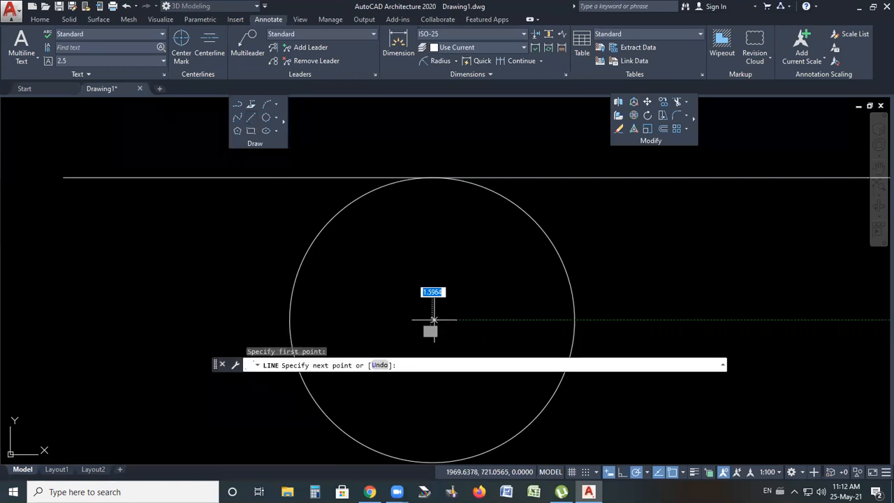
left_click(432, 178)
key("Return")
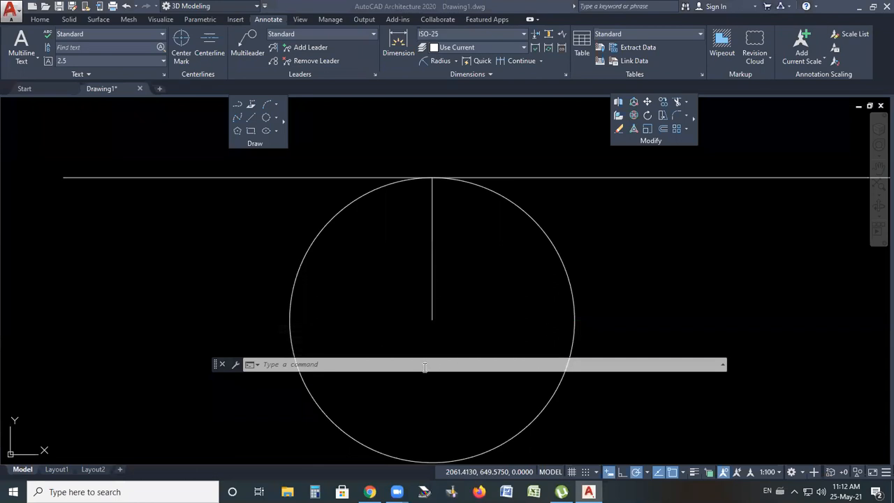
Add an angular dimension between the vertical line and the horizontal line at the circle's top
scroll(482, 202, "down", 4)
scroll(489, 237, "up", 4)
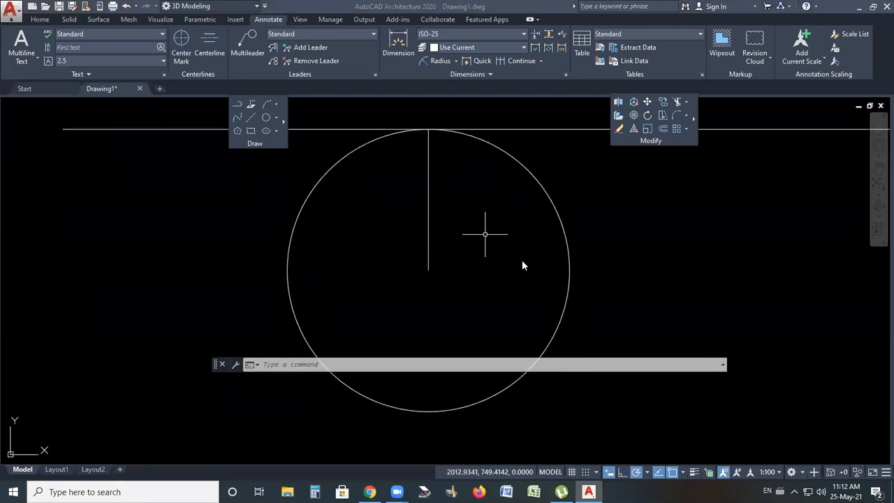
scroll(439, 261, "down", 2)
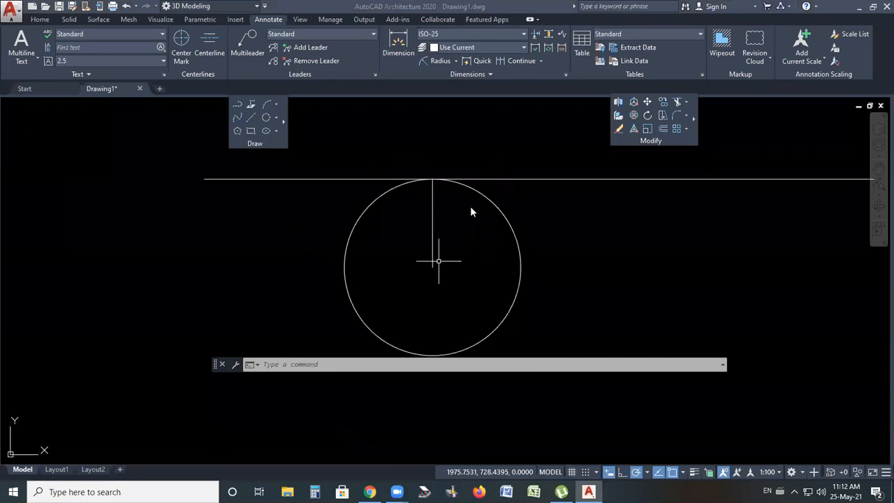
left_click(479, 140)
left_click(479, 140)
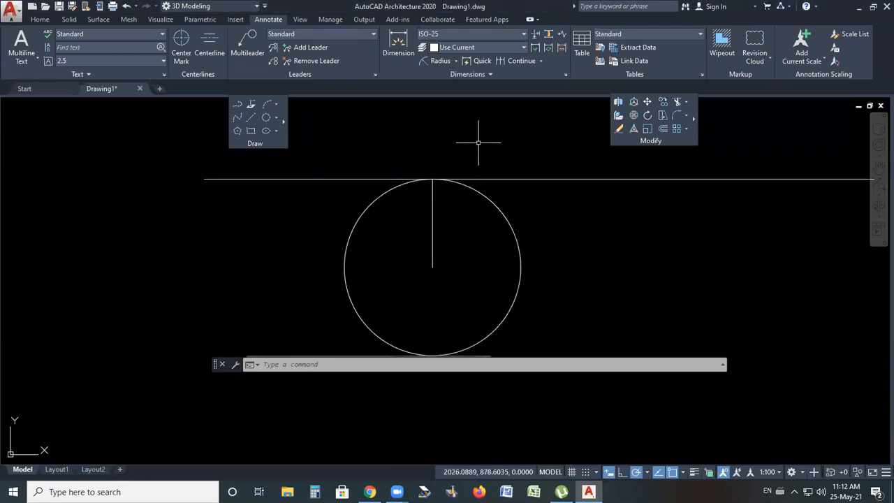
left_click(455, 61)
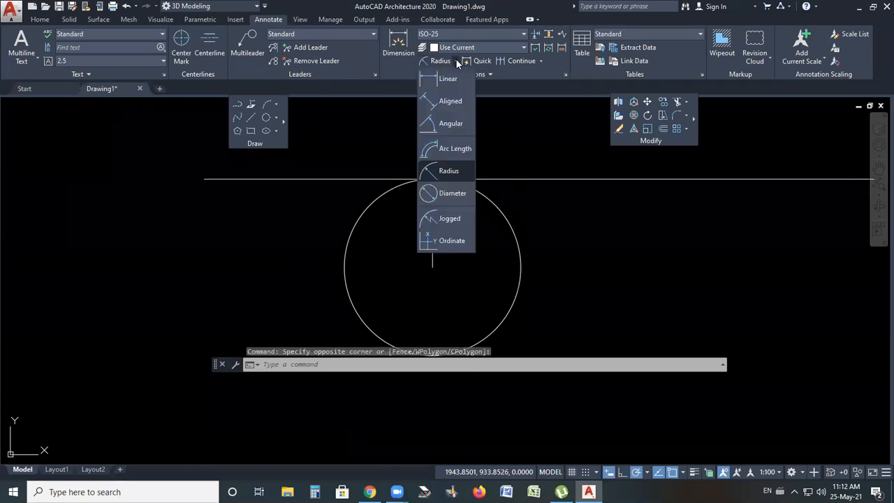
left_click(449, 124)
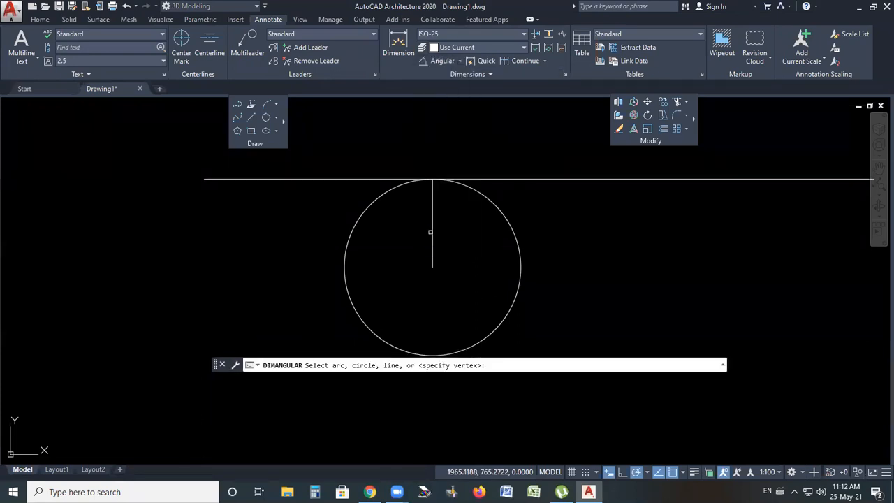
left_click(431, 232)
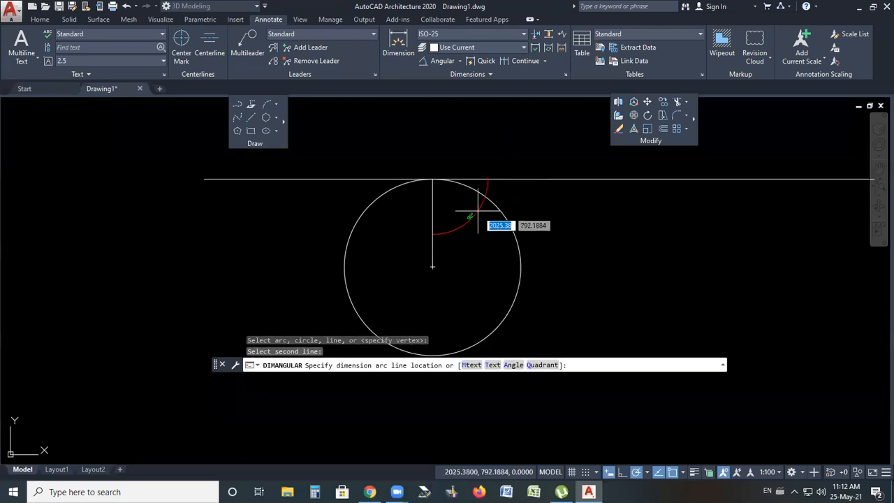
left_click(490, 201)
scroll(471, 207, "up", 4)
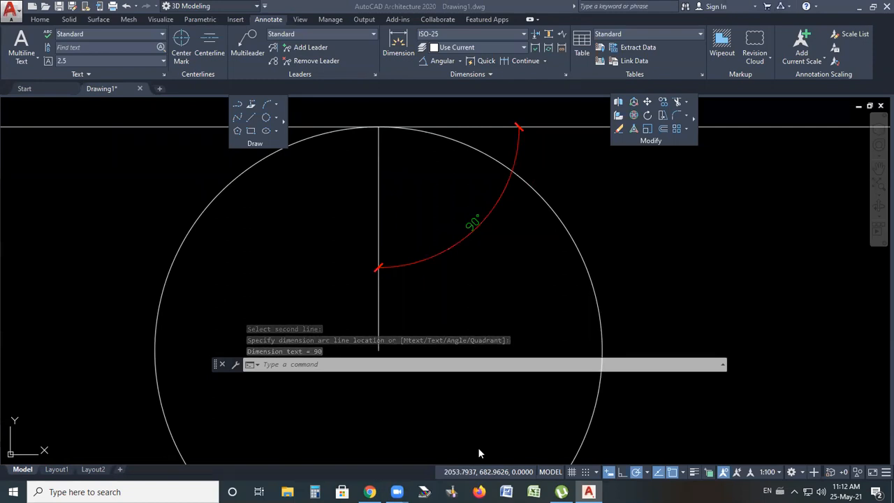
scroll(450, 227, "down", 4)
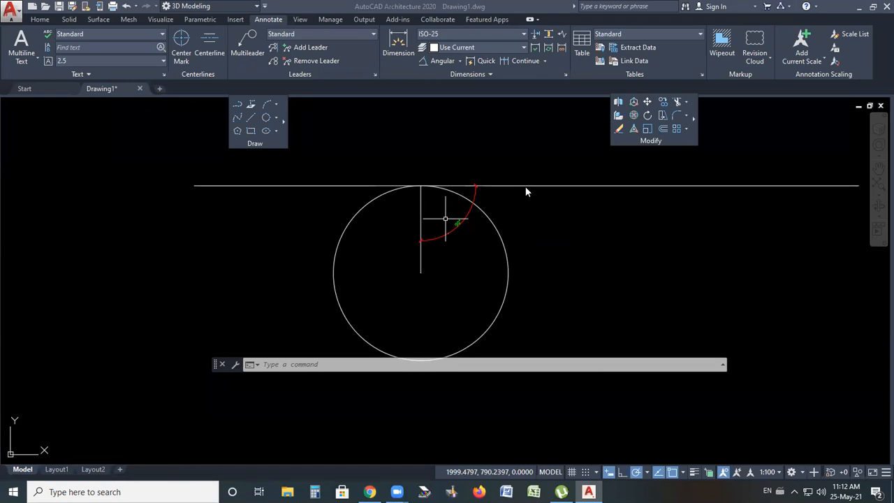
scroll(441, 160, "down", 4)
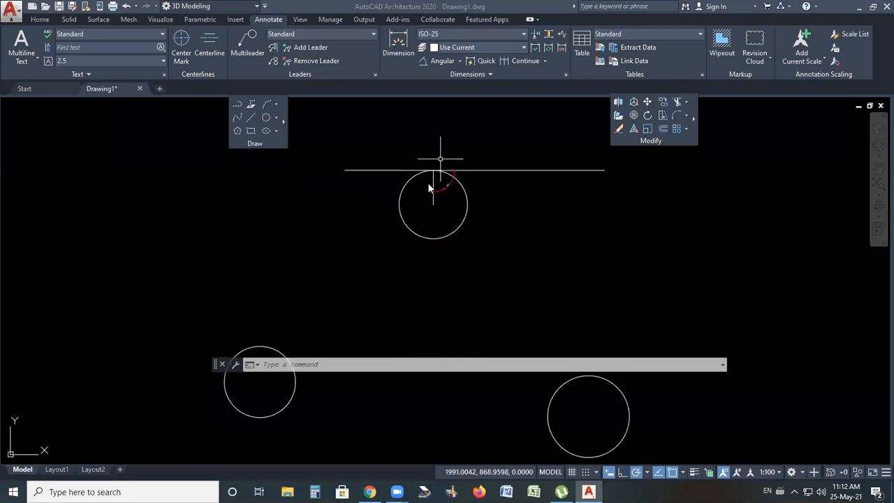
scroll(428, 184, "up", 4)
scroll(428, 185, "down", 2)
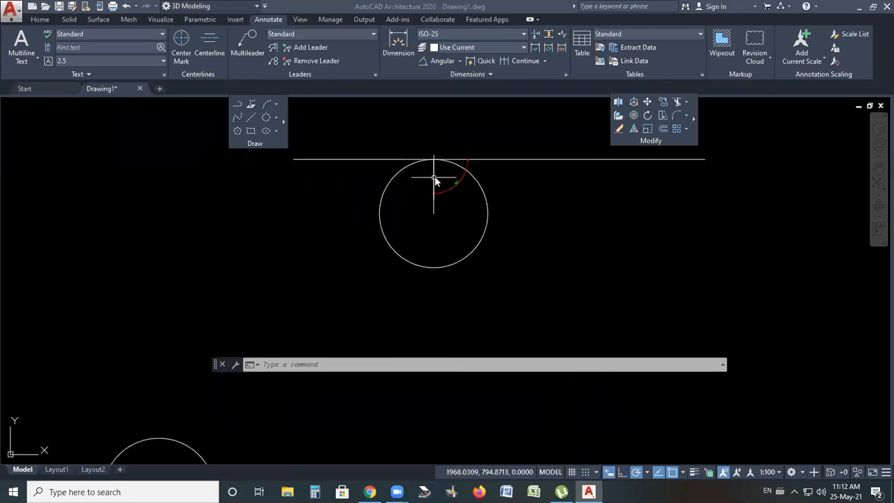
left_click(276, 118)
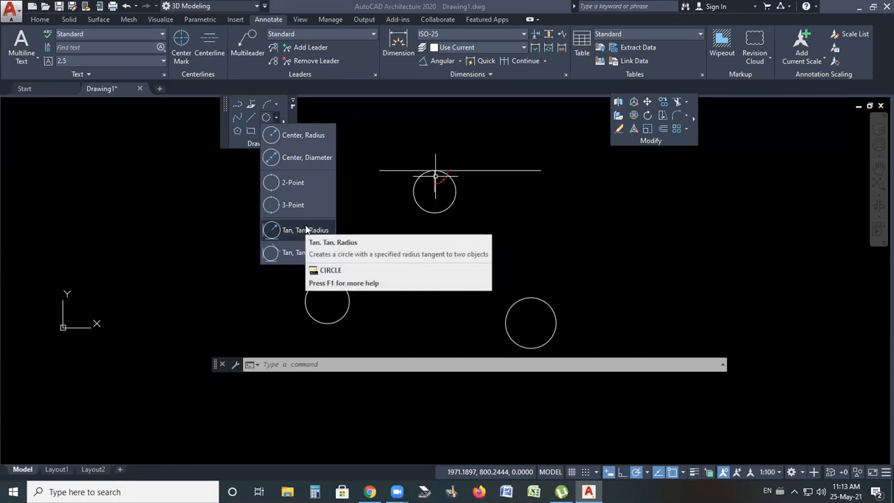
left_click(461, 179)
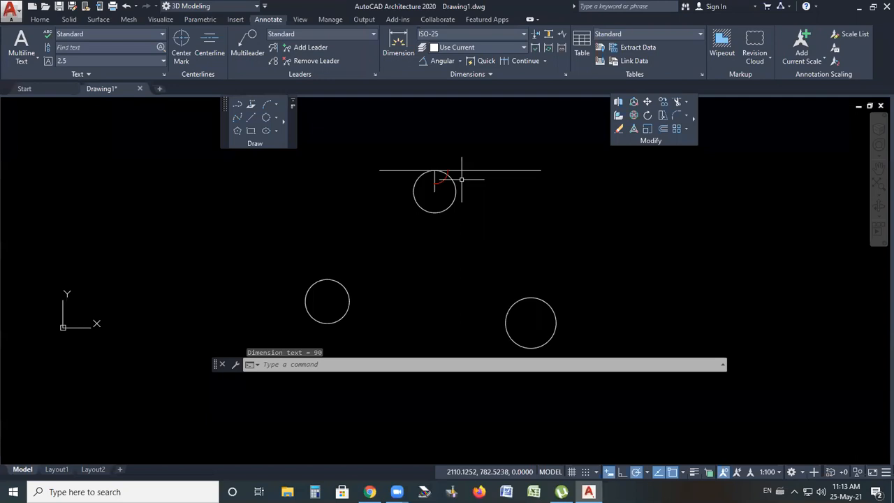
key("Escape")
Erase the horizontal line, the angular dimension and the vertical line from the top circle
left_click(477, 159)
scroll(447, 173, "up", 8)
left_click(441, 174)
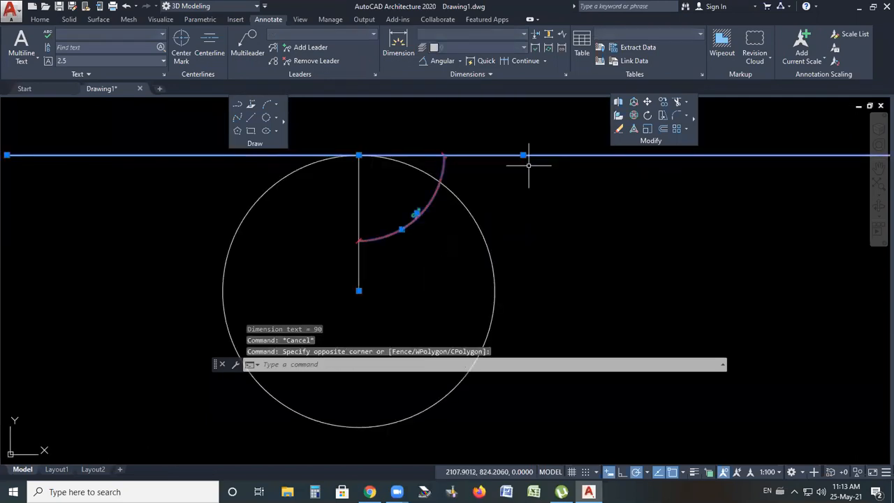
key("Delete")
scroll(505, 166, "down", 6)
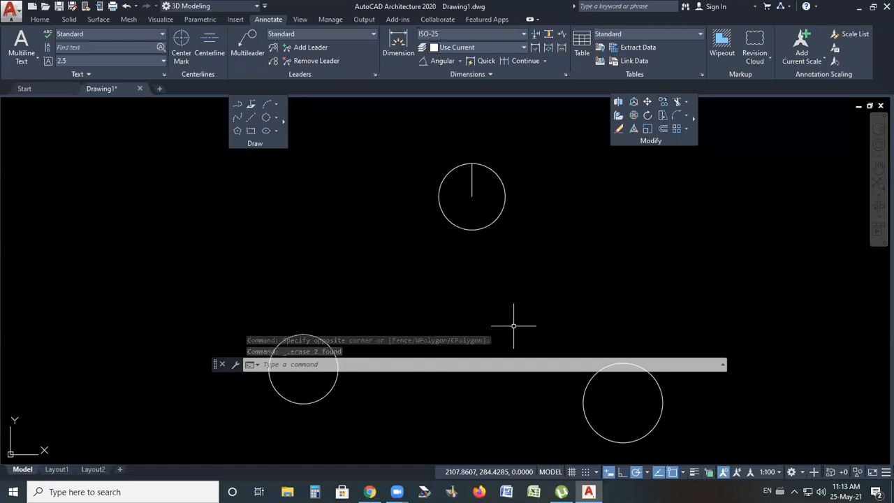
left_click(472, 183)
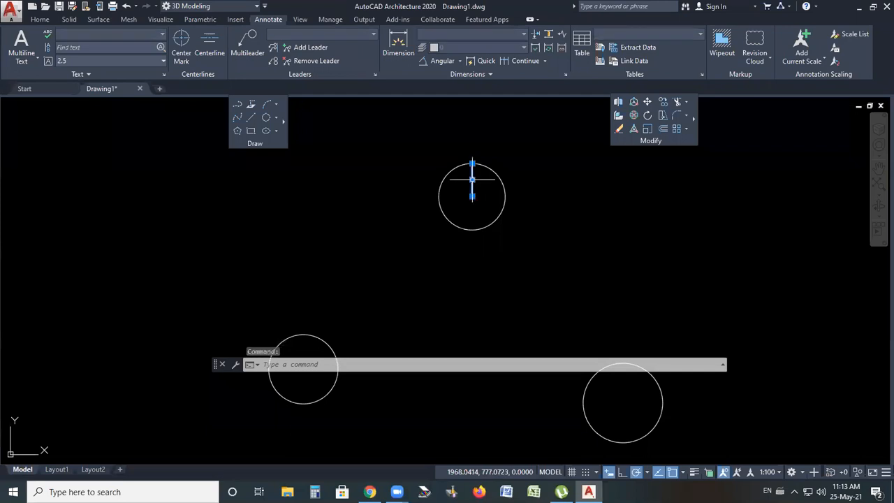
key("Delete")
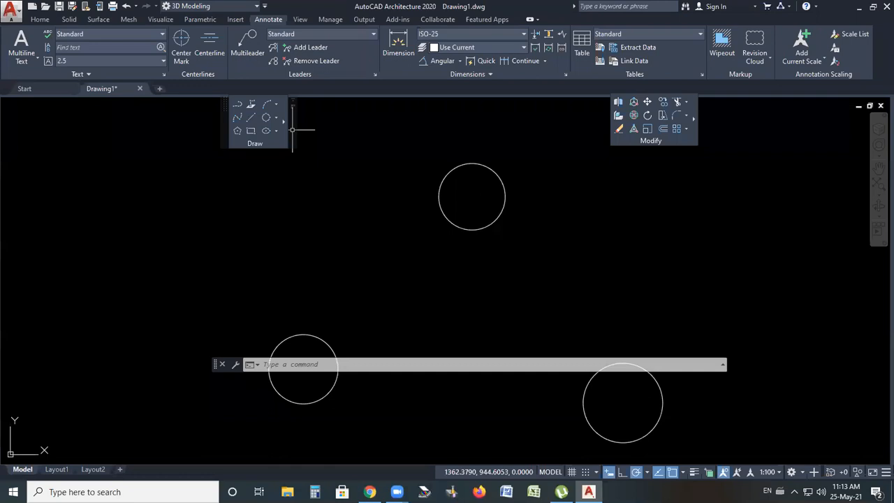
Draw a diagonal line cutting through the top circle from lower left to upper right
left_click(251, 118)
left_click(387, 257)
left_click(508, 136)
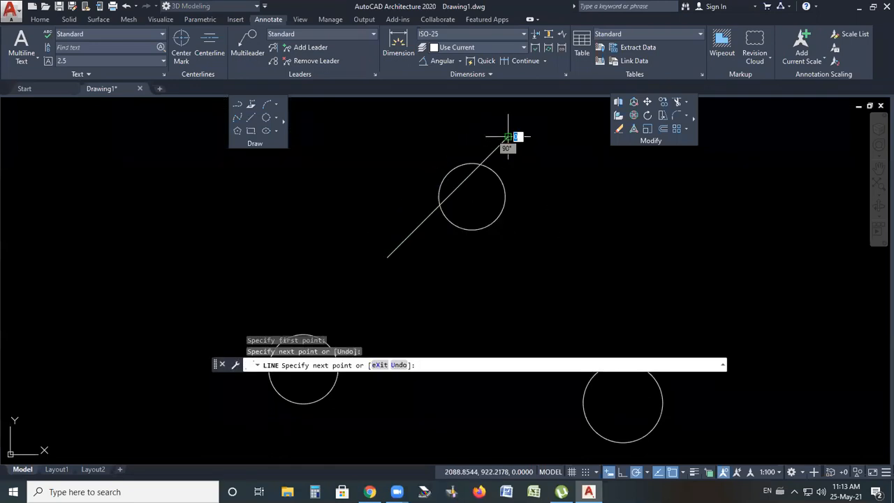
key("Escape")
Draw a line from the lower left ending on the upper-left edge of the top circle
scroll(481, 184, "up", 2)
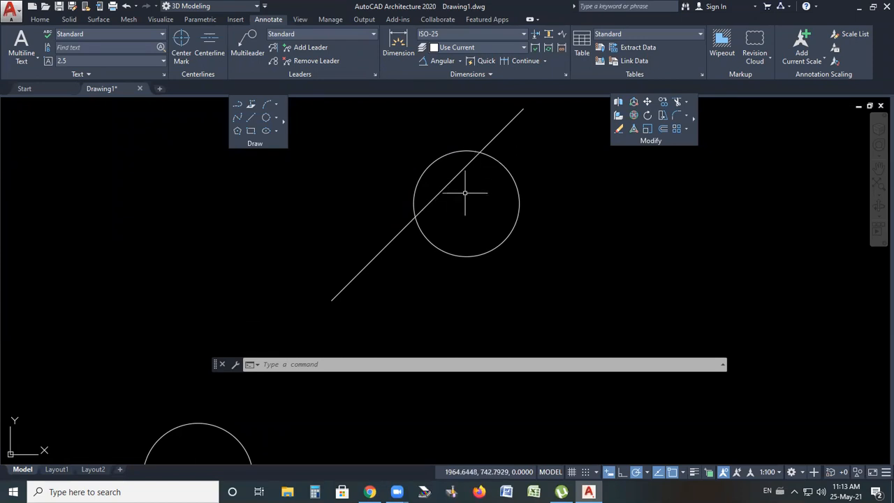
mouse_move(470, 160)
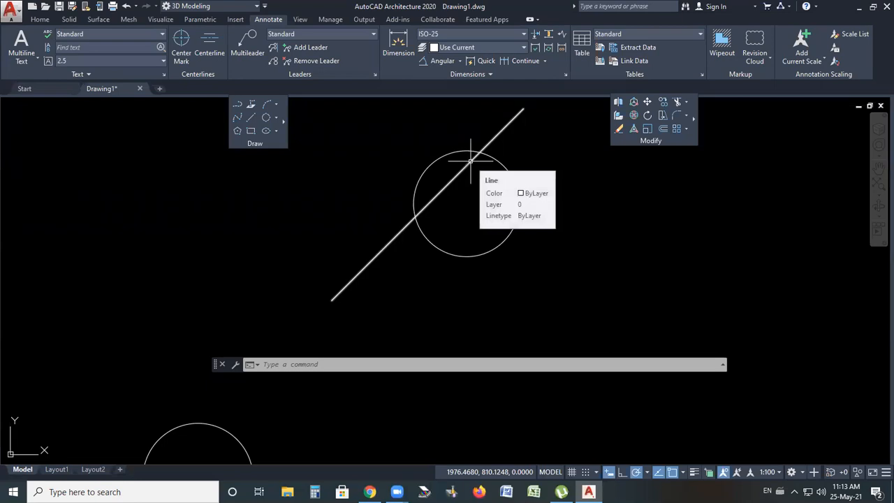
left_click(251, 116)
left_click(316, 223)
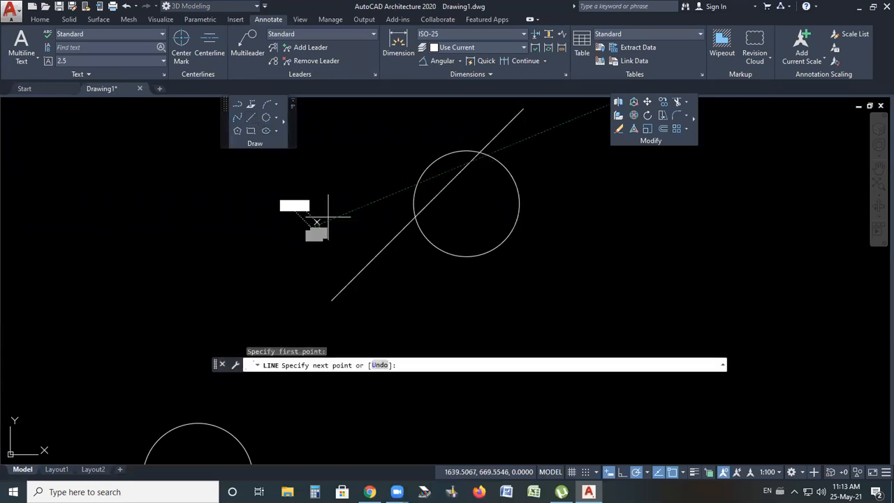
left_click(441, 158)
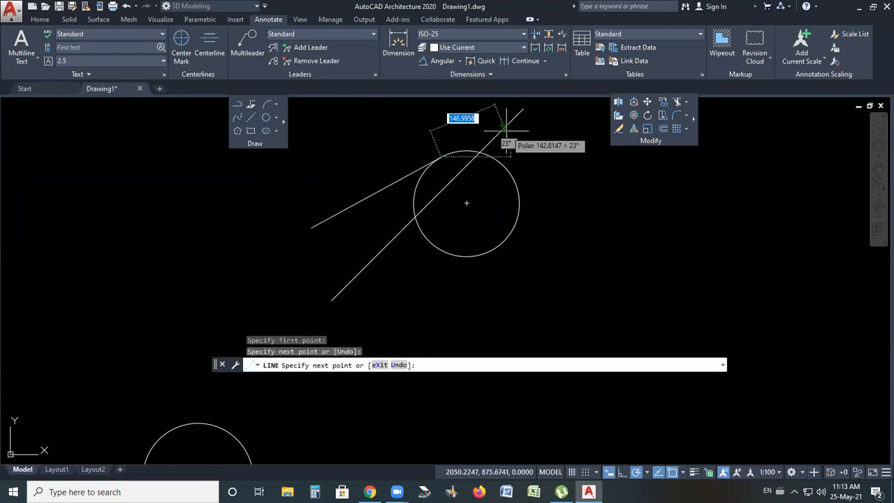
key("Escape")
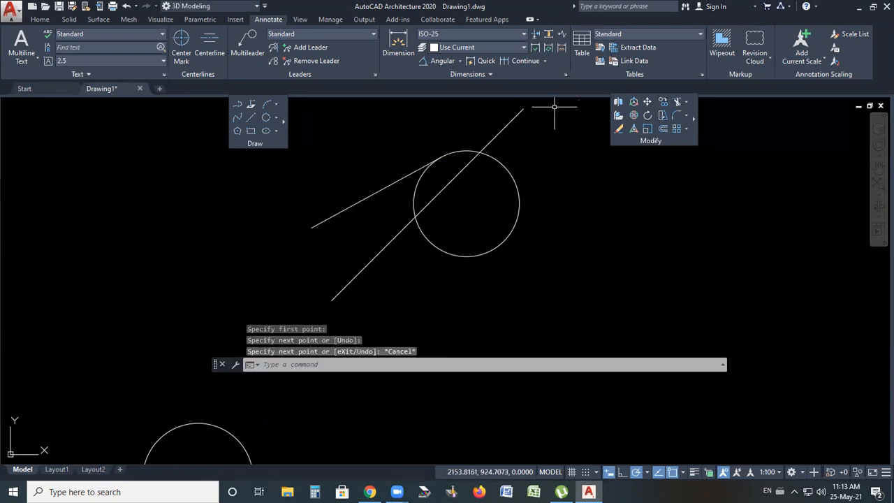
Stretch the line's end beyond the top circle to the upper right so it becomes a tangent line
scroll(432, 162, "up", 3)
left_click(423, 147)
left_click(403, 164)
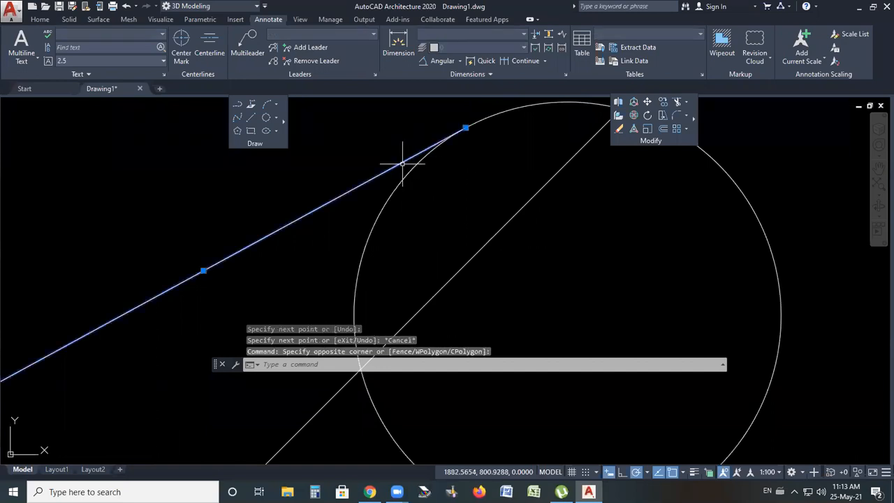
scroll(402, 163, "down", 3)
left_click(375, 187)
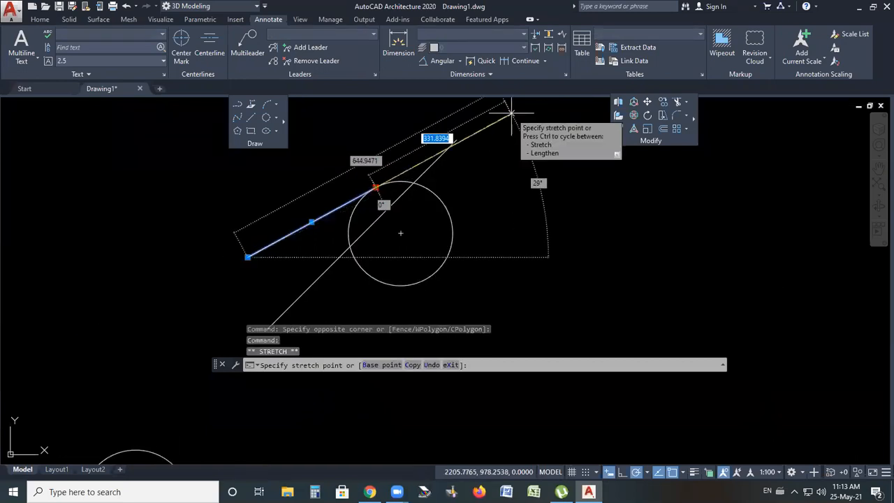
left_click(511, 114)
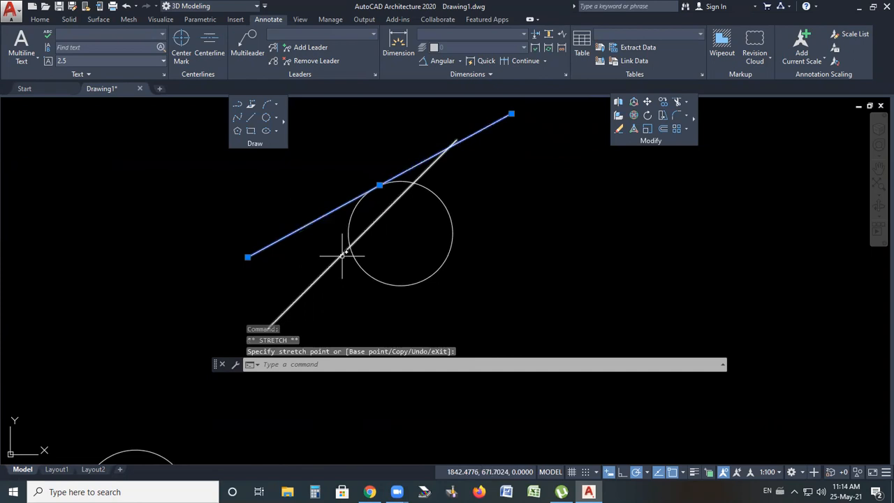
Erase the diagonal secant line cutting through the top circle
key("Escape")
key("Escape")
left_click(370, 223)
key("Delete")
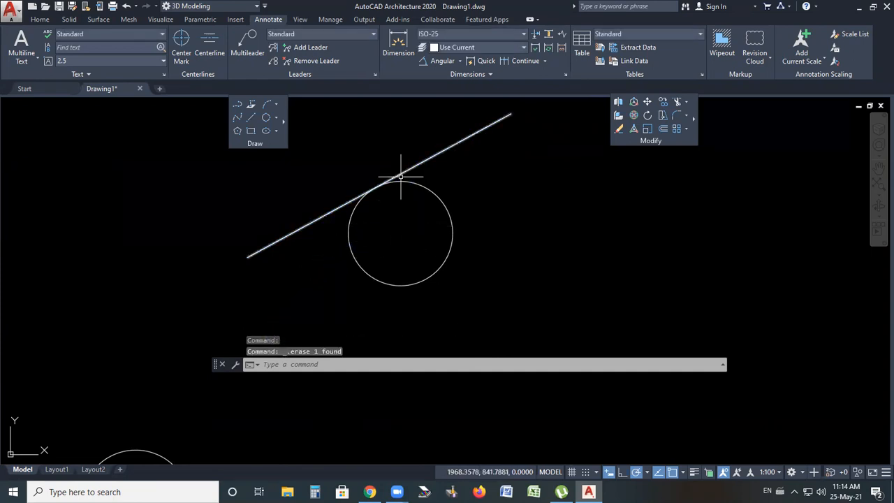
Draw a radius line from the tangency point to the top circle's centre
left_click(251, 122)
left_click(376, 188)
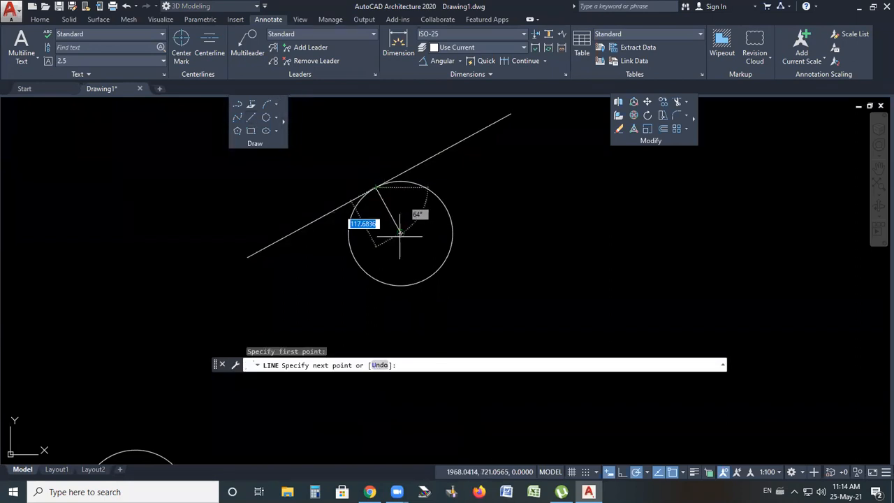
left_click(400, 233)
key("Return")
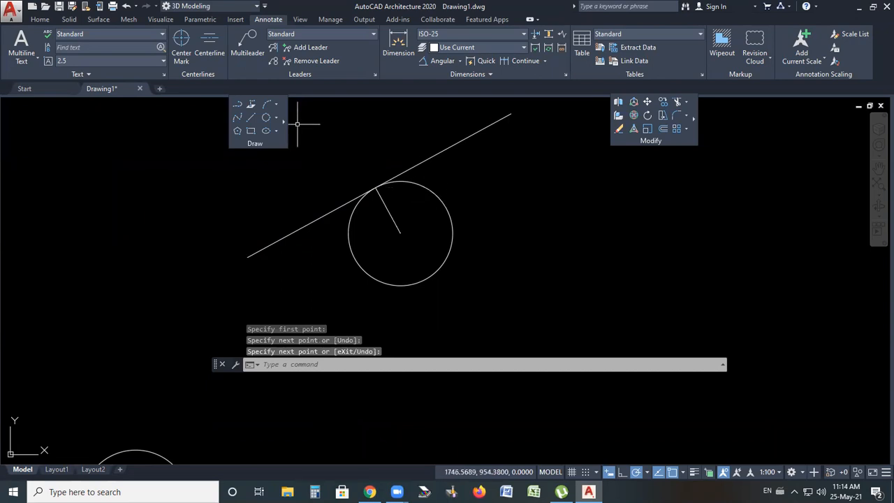
Add an angular dimension between the radius line and the tangent line
left_click(442, 61)
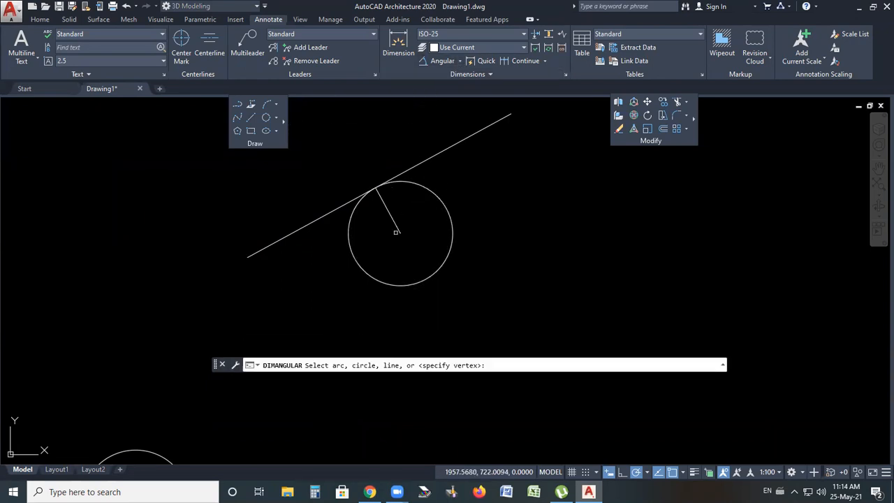
left_click(389, 210)
left_click(427, 160)
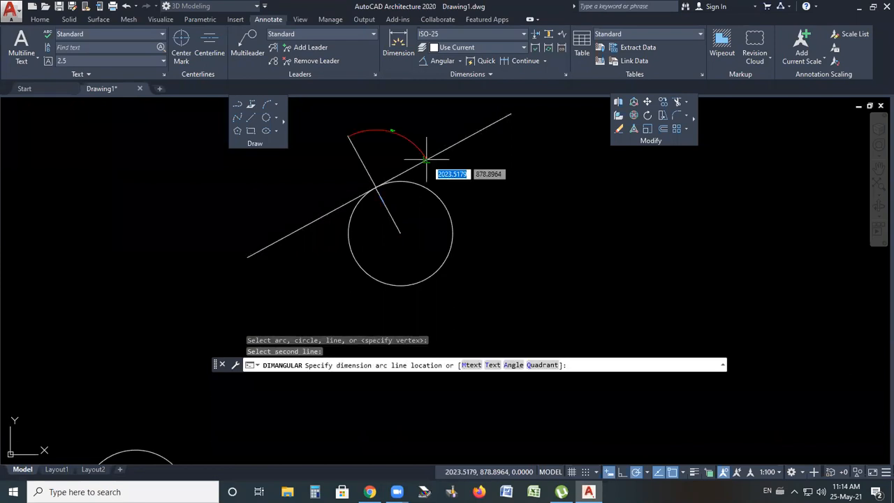
scroll(399, 194, "up", 4)
left_click(397, 183)
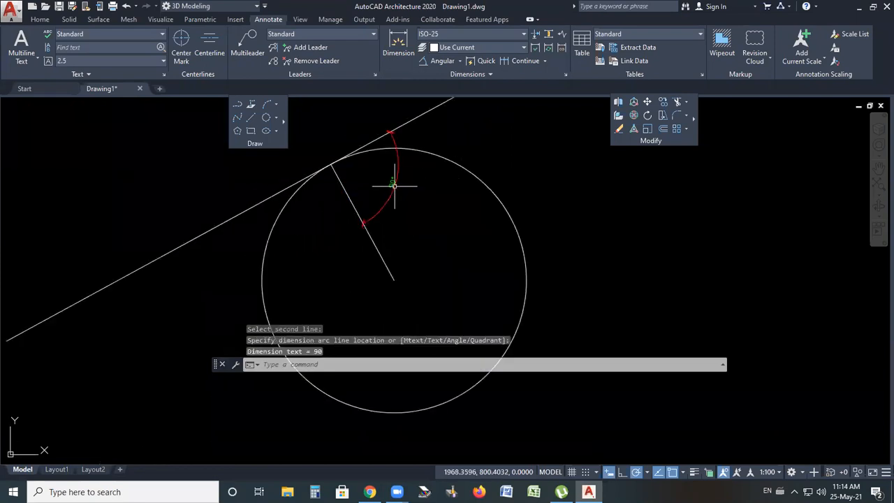
Erase the tangent line, the angular dimension and the radius line from the top circle
scroll(463, 170, "down", 2)
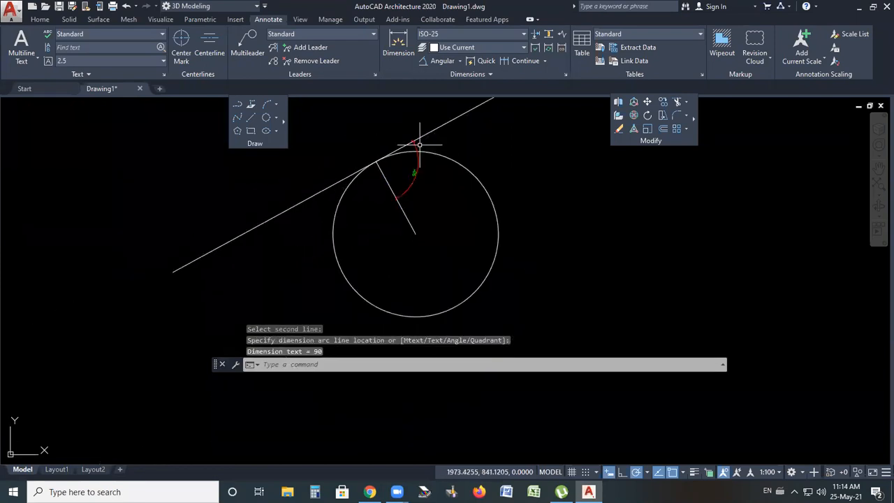
left_click(466, 134)
left_click(399, 143)
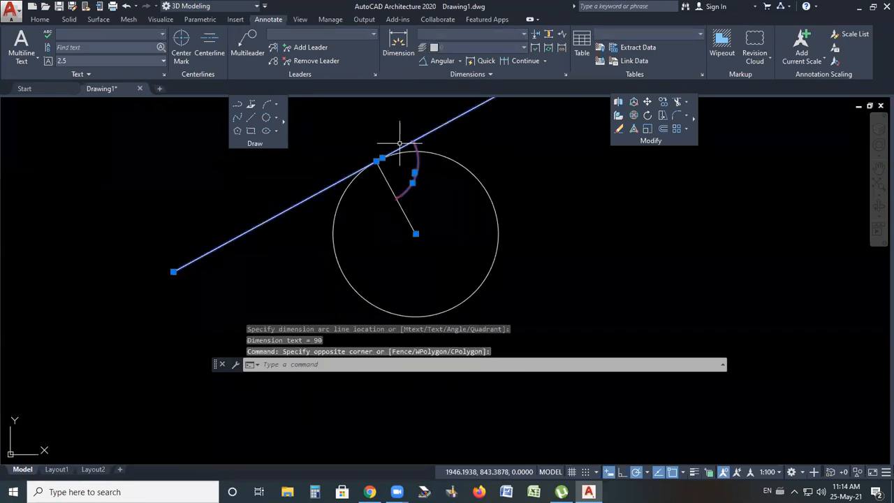
key("Delete")
left_click(427, 184)
left_click(401, 220)
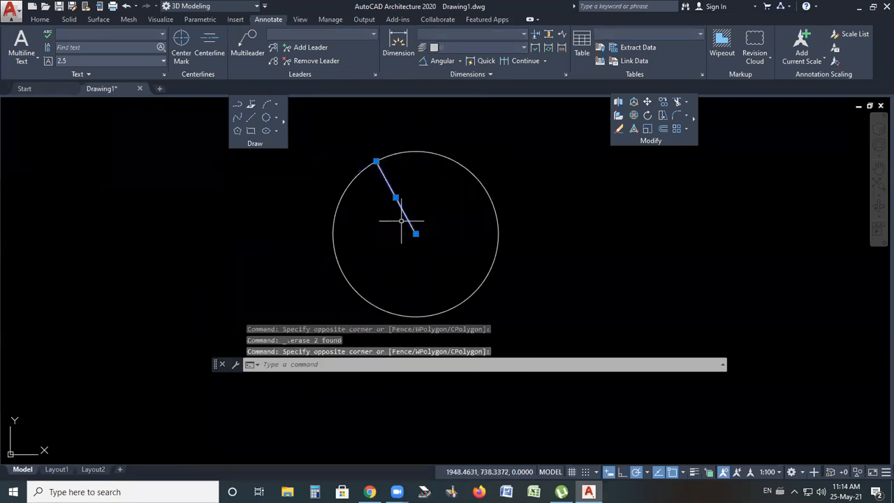
key("Delete")
Draw a Tan, Tan, Radius circle tangent to the top and left small circles with radius 600
scroll(398, 204, "down", 5)
scroll(410, 165, "down", 5)
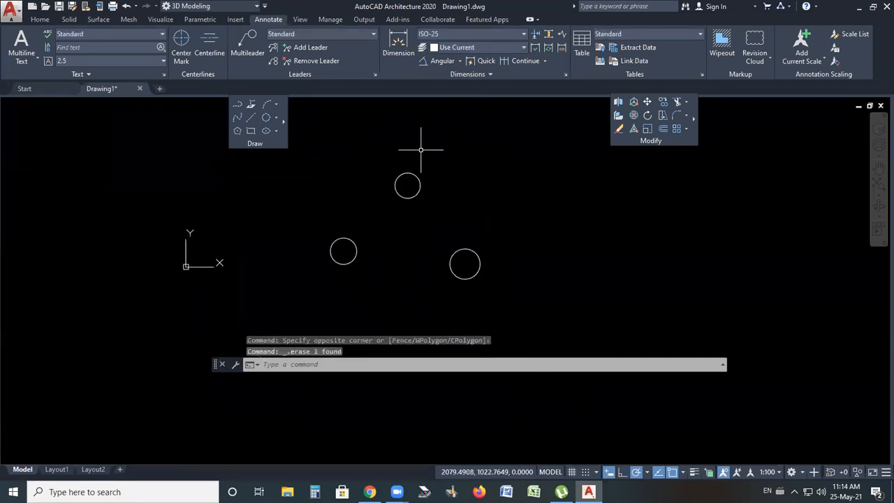
left_click(276, 118)
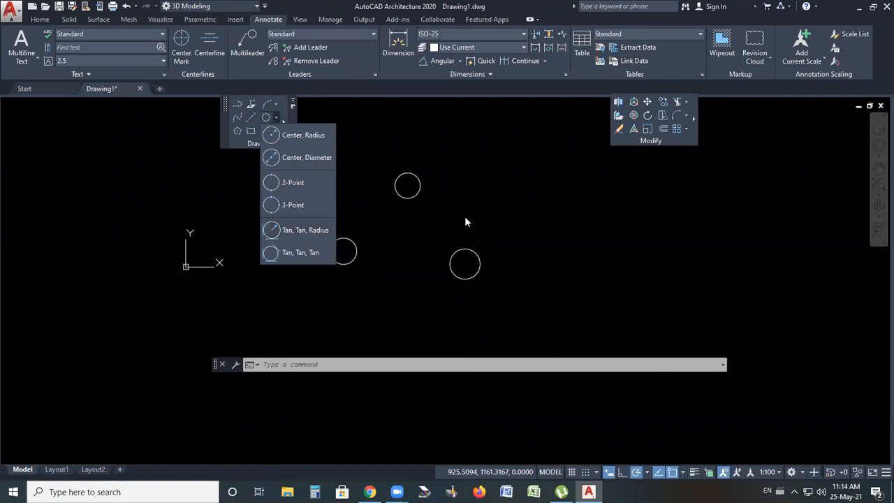
left_click(297, 234)
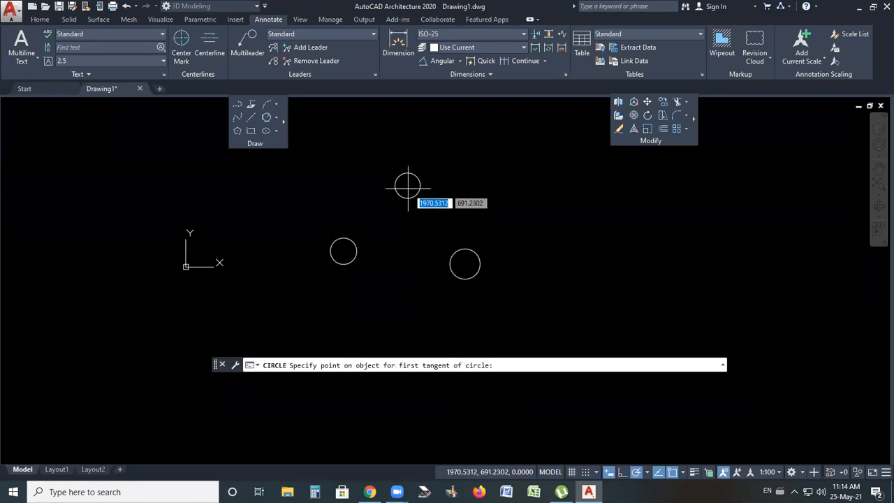
scroll(408, 181, "up", 4)
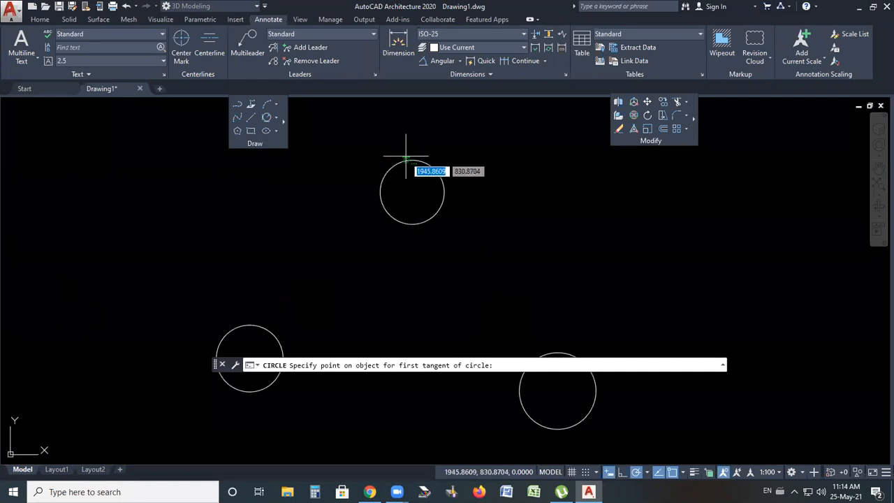
scroll(514, 244, "down", 4)
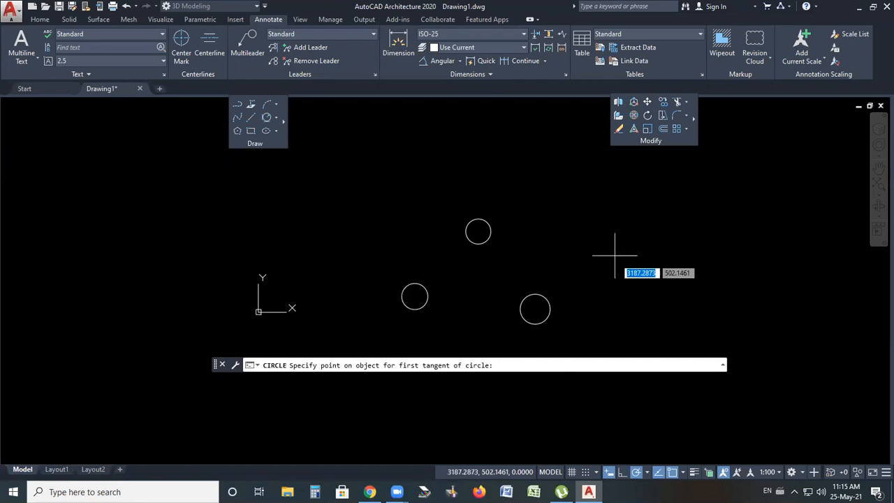
scroll(547, 351, "up", 2)
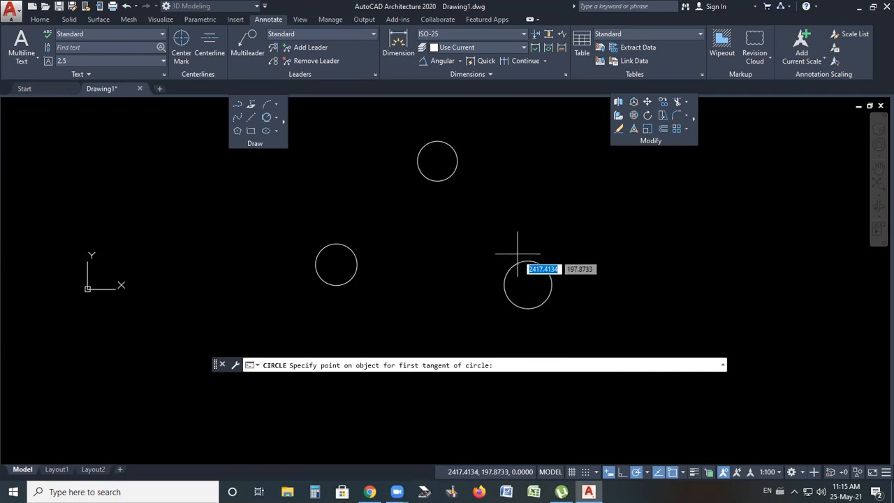
left_click(437, 138)
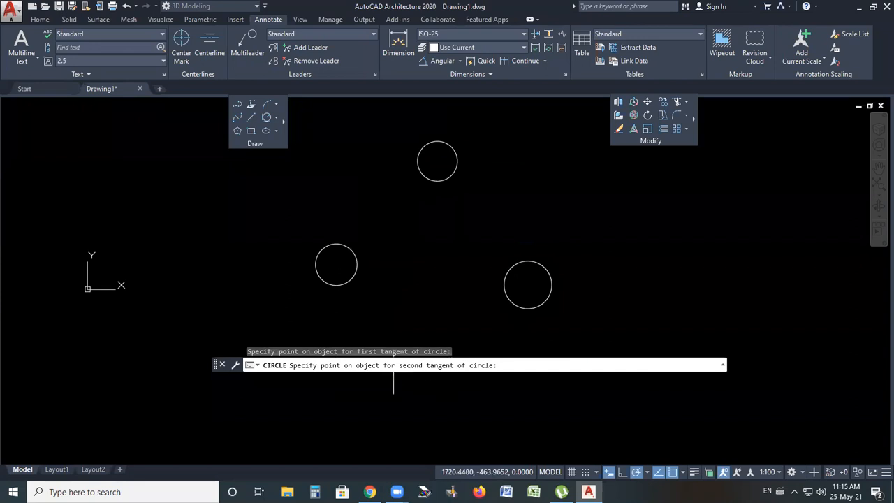
left_click(314, 279)
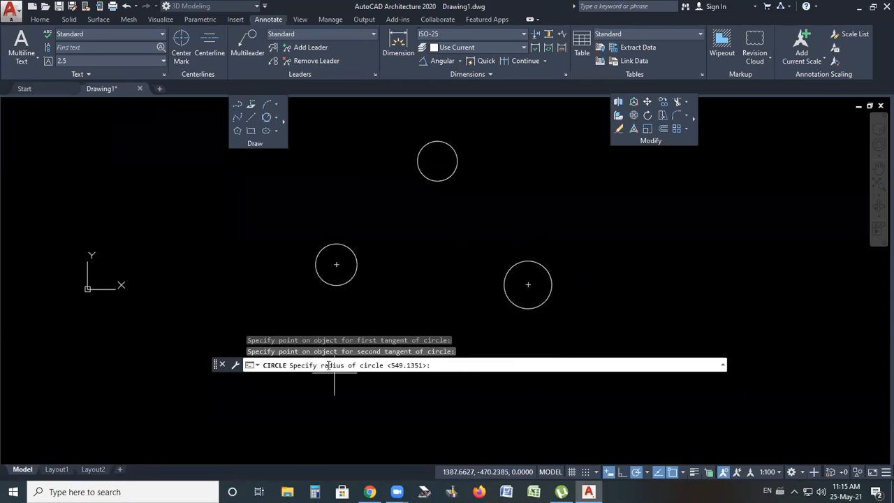
scroll(431, 279, "down", 2)
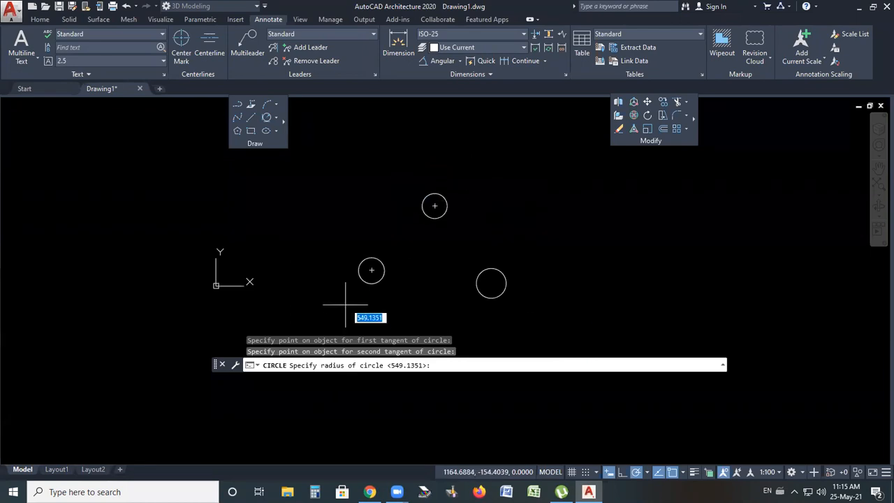
scroll(419, 189, "down", 2)
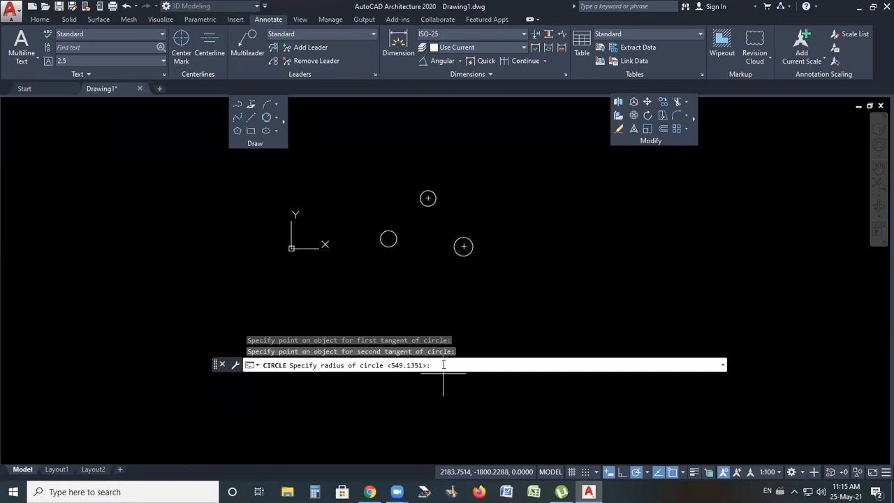
type("6")
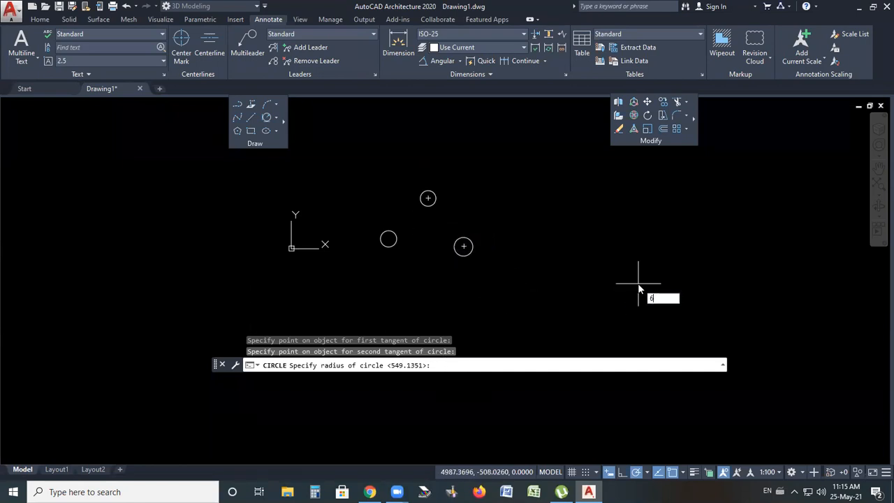
type("00")
key("Return")
Draw a line from the tangency point on the top small circle to its centre
scroll(382, 202, "up", 2)
scroll(381, 201, "up", 2)
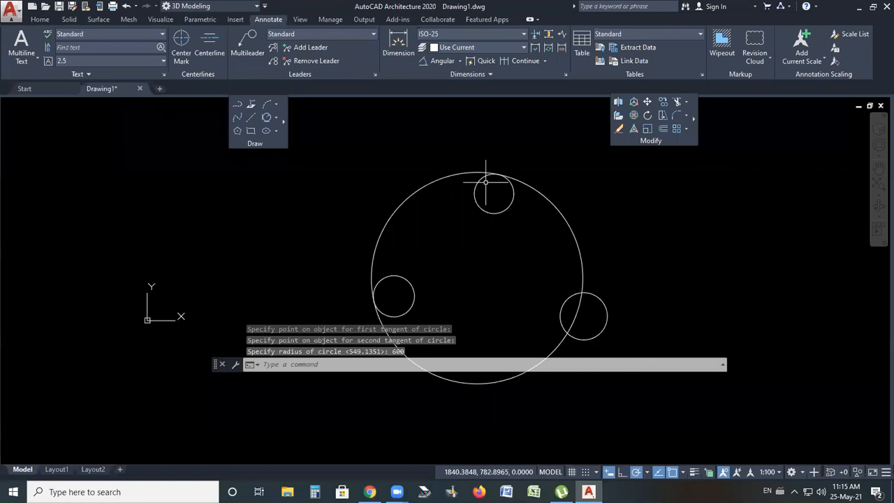
scroll(486, 182, "up", 4)
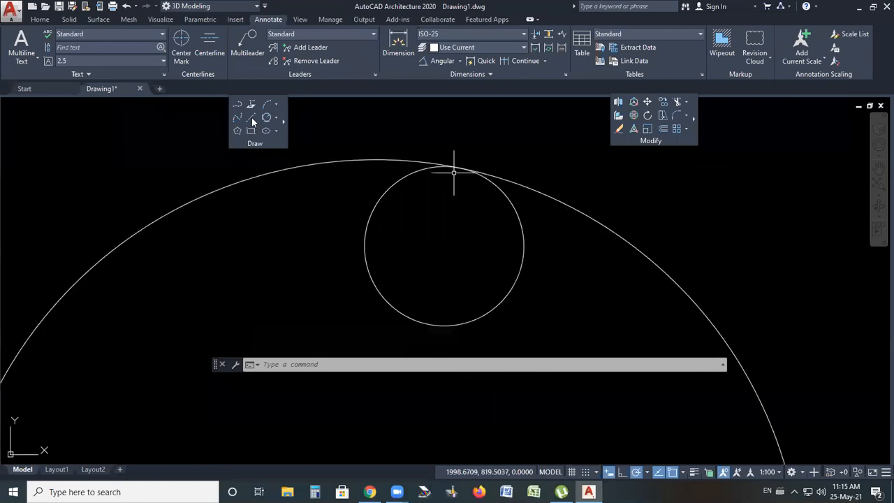
type("l")
key("Return")
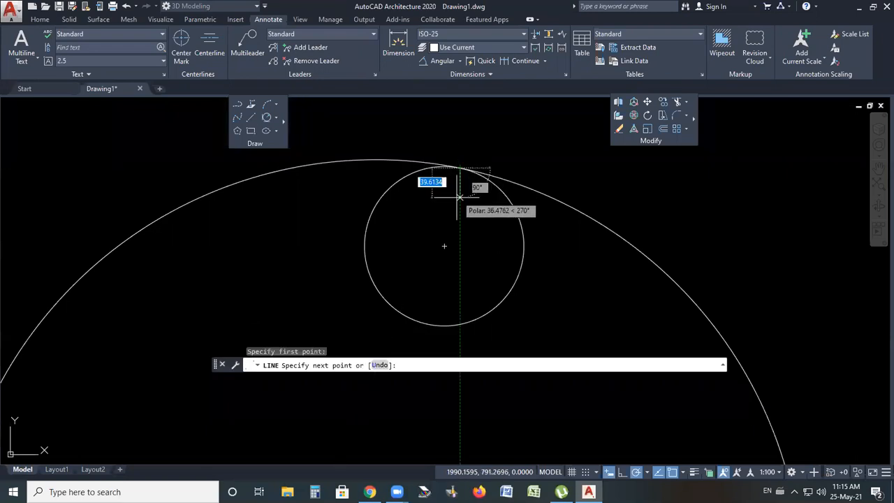
left_click(444, 246)
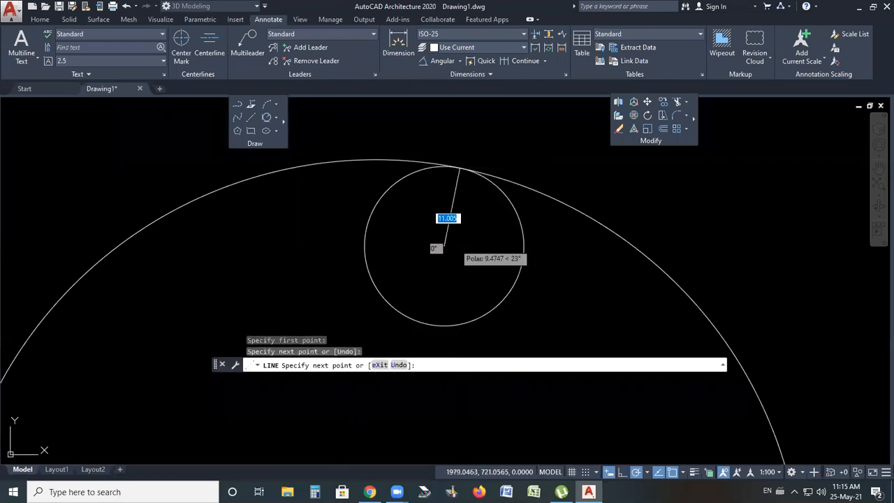
key("Return")
Draw a line from the tangency point on the left small circle to its centre
scroll(485, 135, "down", 2)
scroll(366, 329, "down", 2)
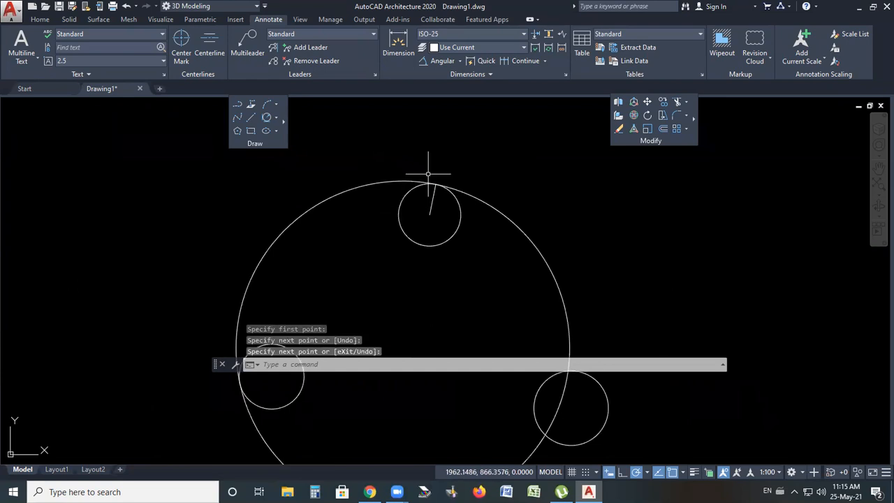
scroll(428, 184, "down", 2)
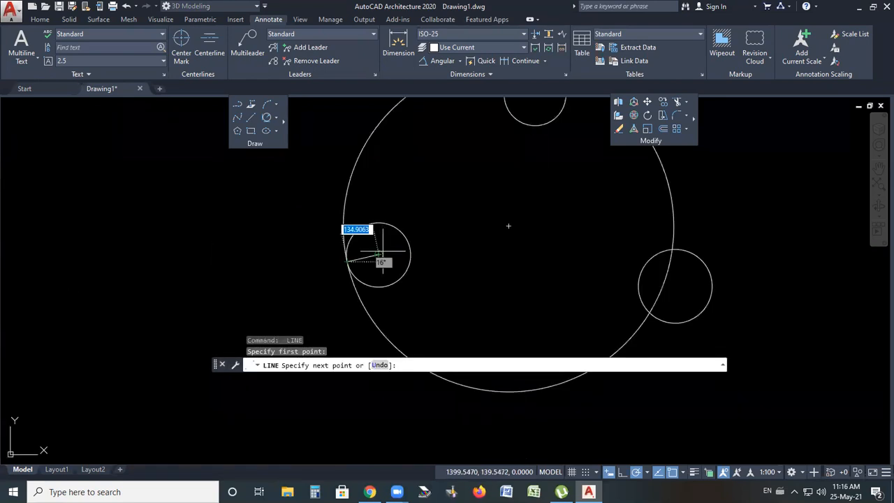
left_click(379, 255)
key("Return")
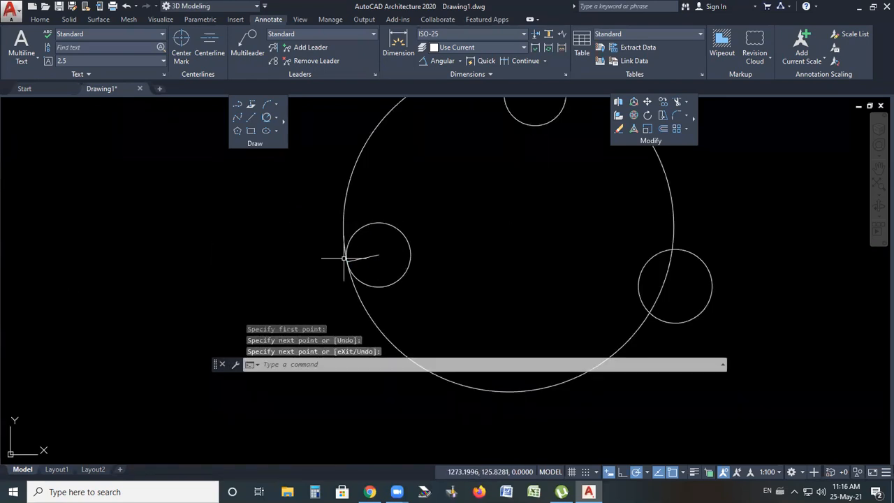
scroll(344, 257, "up", 7)
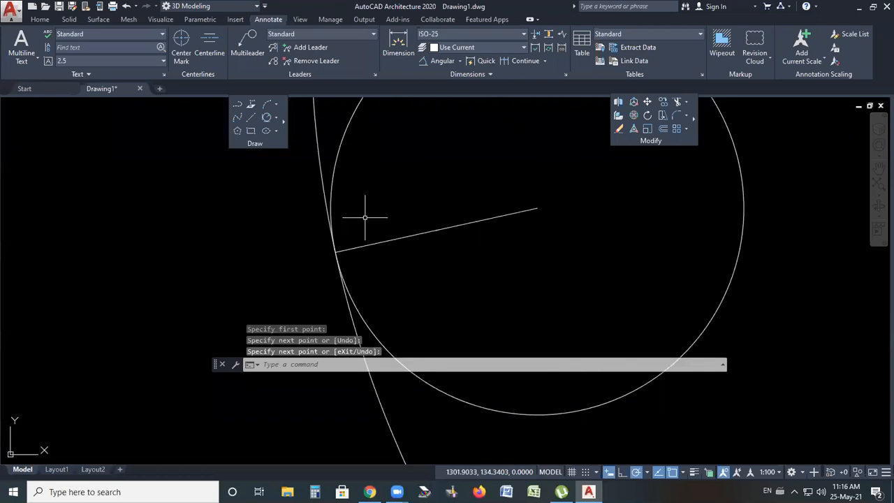
left_click(443, 62)
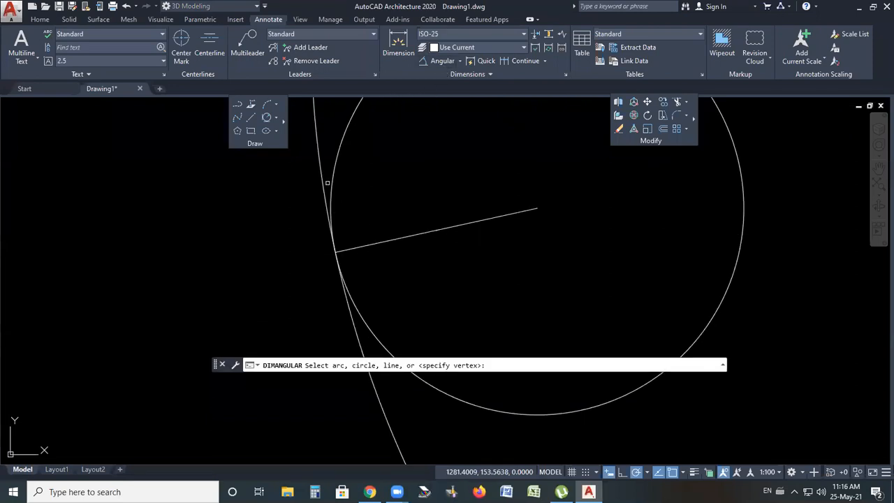
left_click(327, 183)
key("Escape")
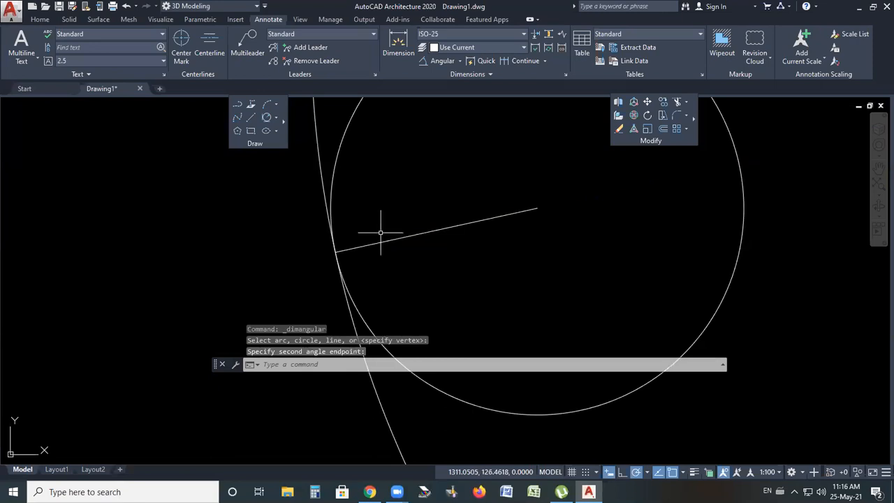
Try to dimension the angle between the left circle's radius line and the large circle
left_click(443, 61)
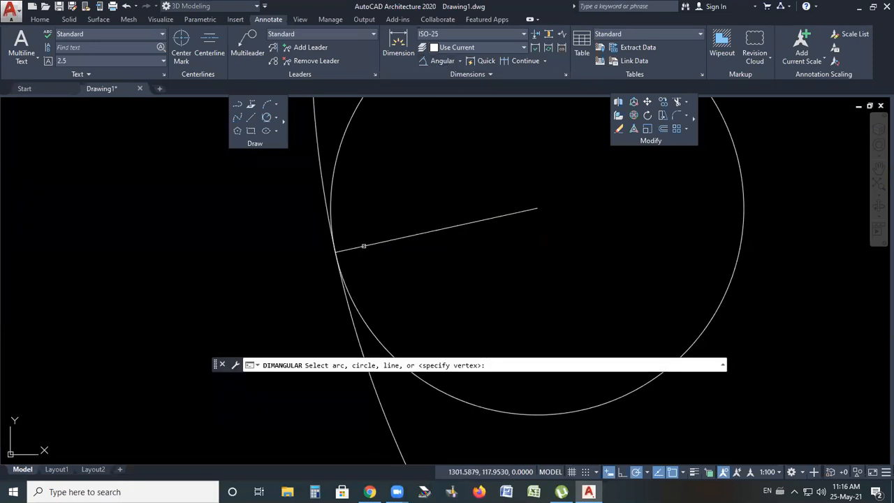
left_click(340, 249)
left_click(323, 201)
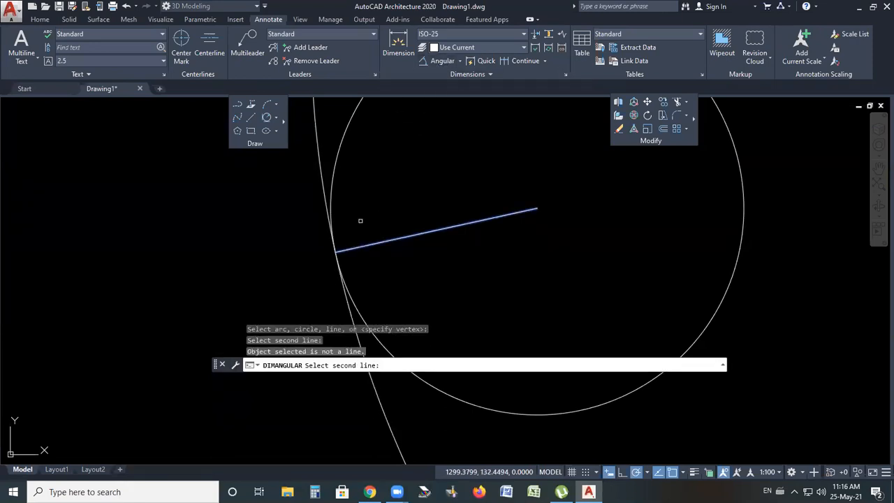
key("Escape")
Erase the small circle on the right side of the large circle
scroll(389, 259, "down", 6)
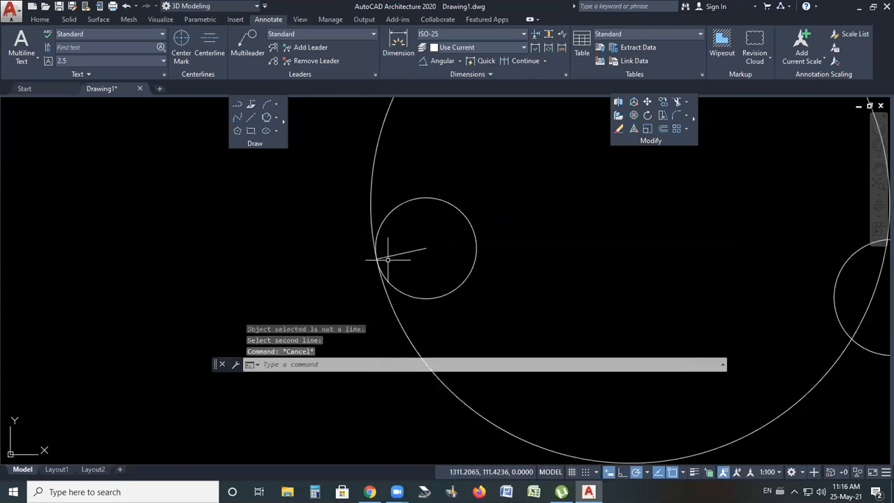
scroll(392, 266, "down", 4)
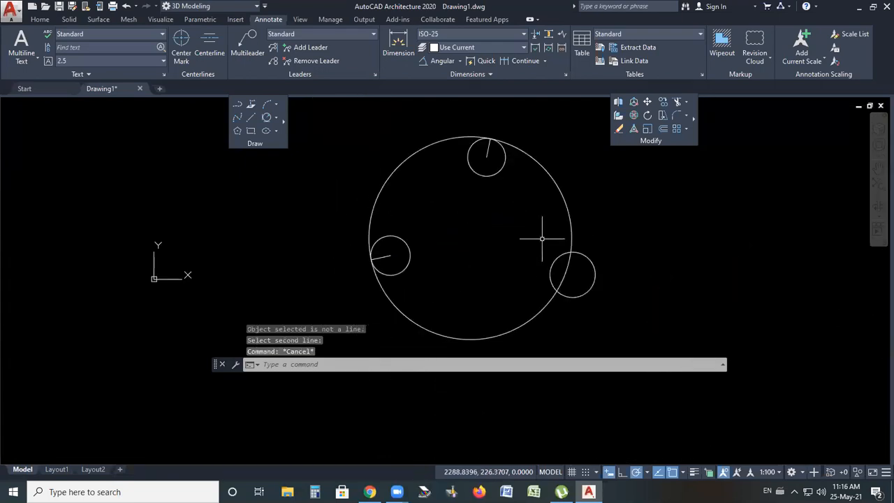
left_click(596, 271)
key("Delete")
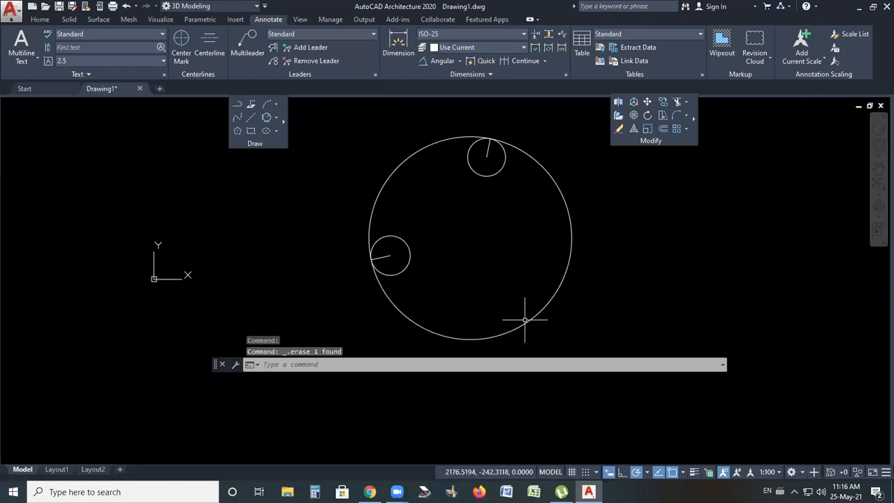
Add a radius dimension to the large tangent circle
left_click(460, 61)
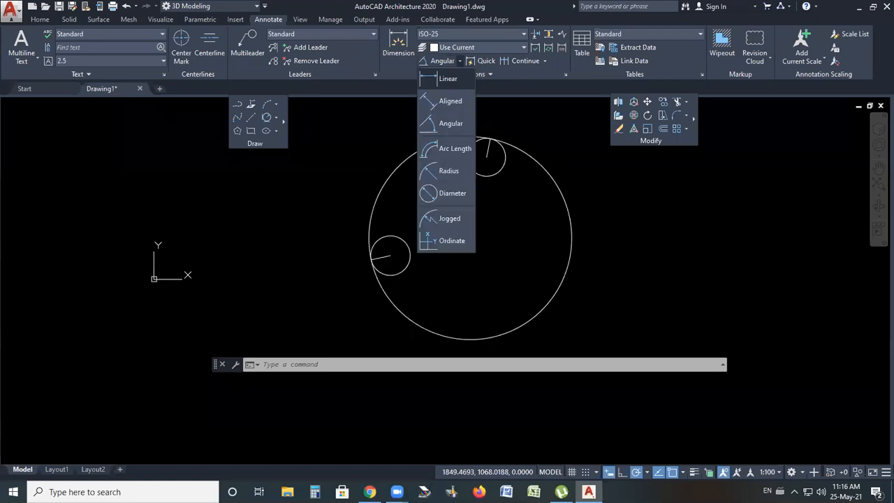
left_click(513, 231)
key("Escape")
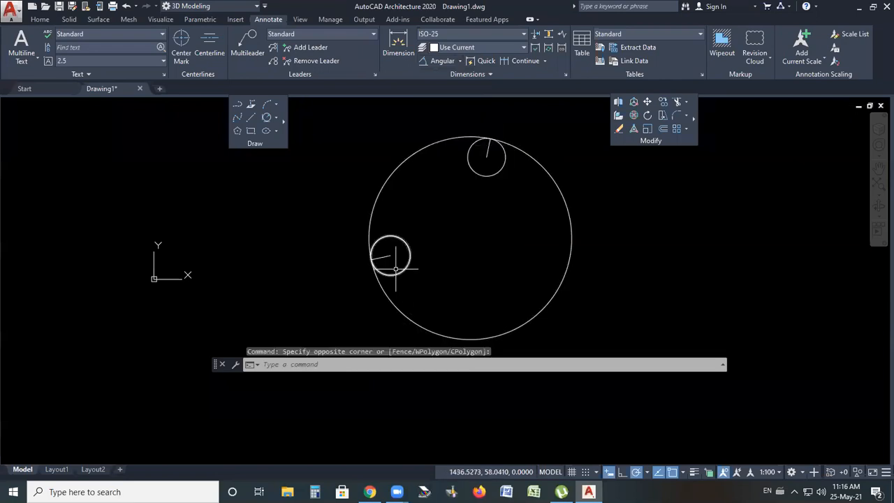
left_click(461, 61)
left_click(448, 171)
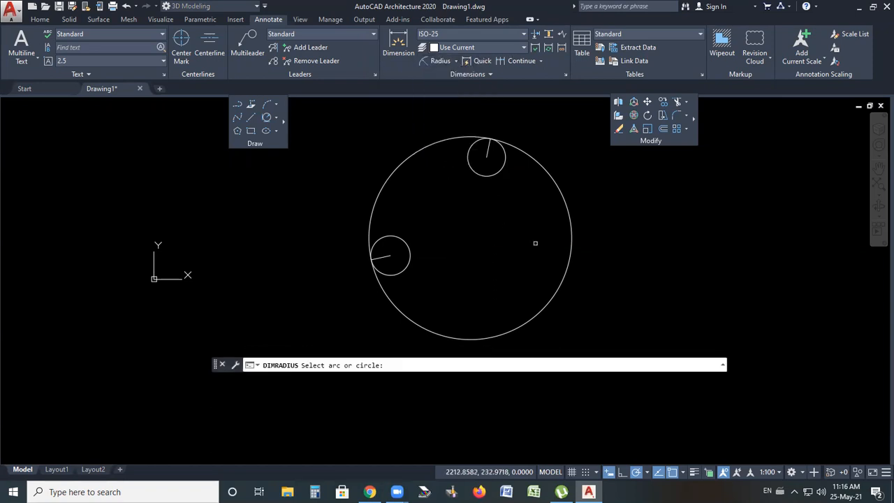
left_click(403, 170)
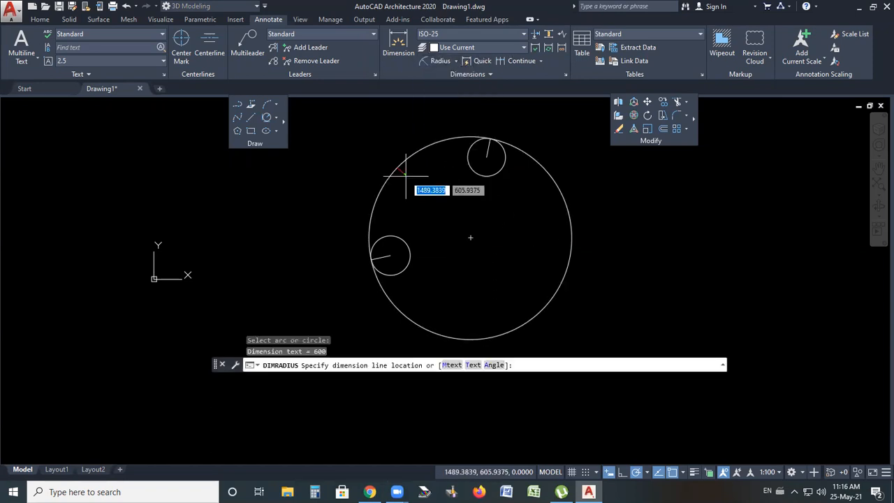
left_click(424, 193)
Erase the radius dimension together with the large tangent circle
scroll(420, 186, "up", 8)
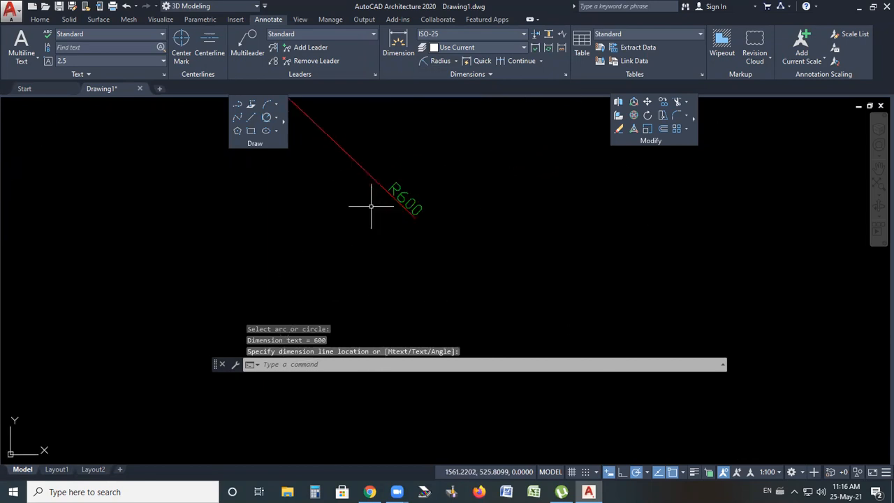
scroll(371, 205, "down", 5)
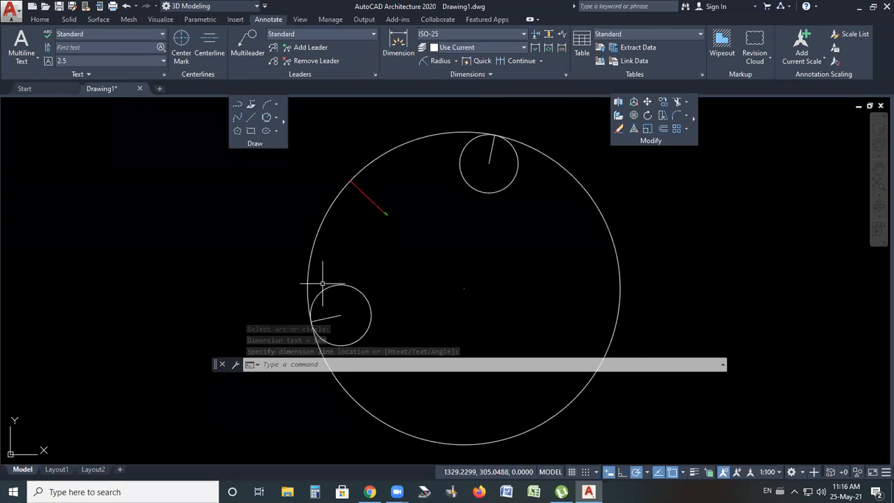
scroll(394, 221, "up", 4)
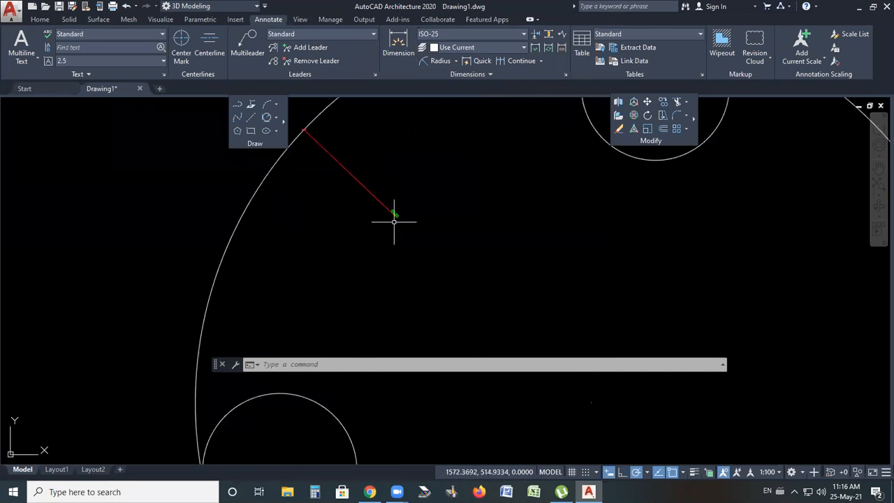
scroll(394, 221, "up", 2)
scroll(395, 210, "down", 5)
scroll(395, 210, "down", 2)
left_click(410, 148)
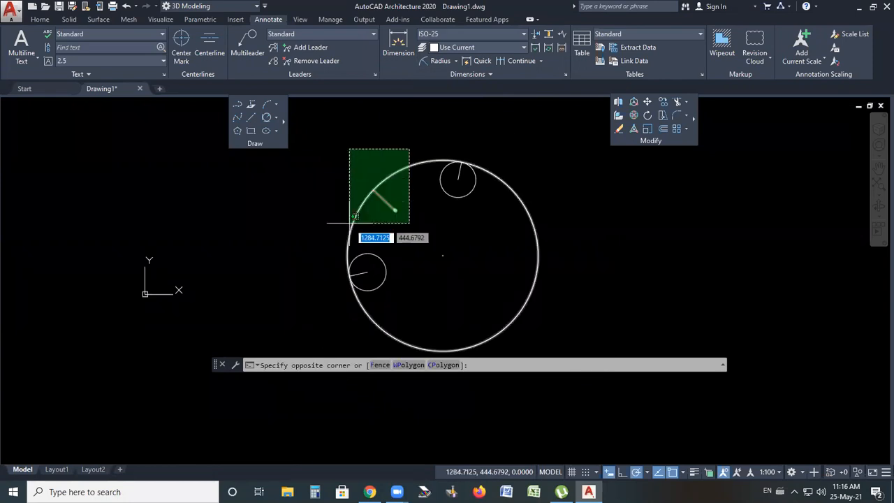
left_click(349, 223)
key("Delete")
Move the top small circle down toward the left circle by stretching its centre grip
left_click(495, 149)
left_click(368, 251)
left_click(459, 179)
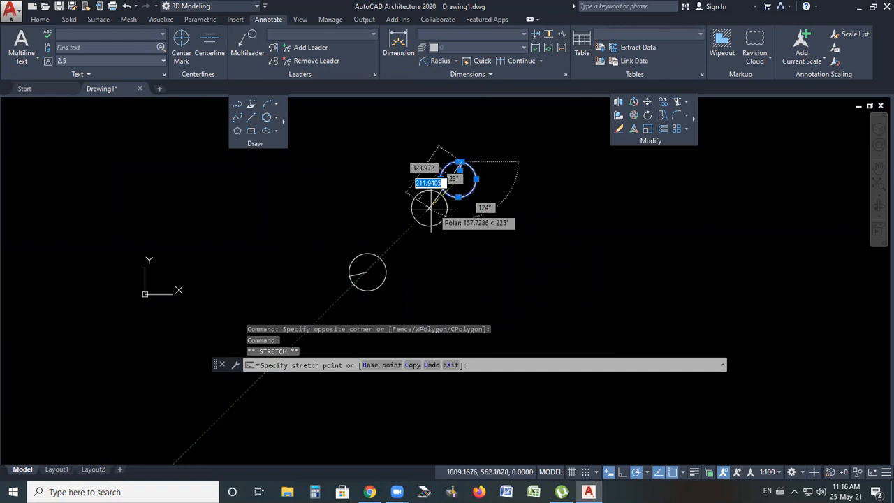
left_click(426, 210)
key("Escape")
Erase the radius lines inside both small circles
left_click(450, 181)
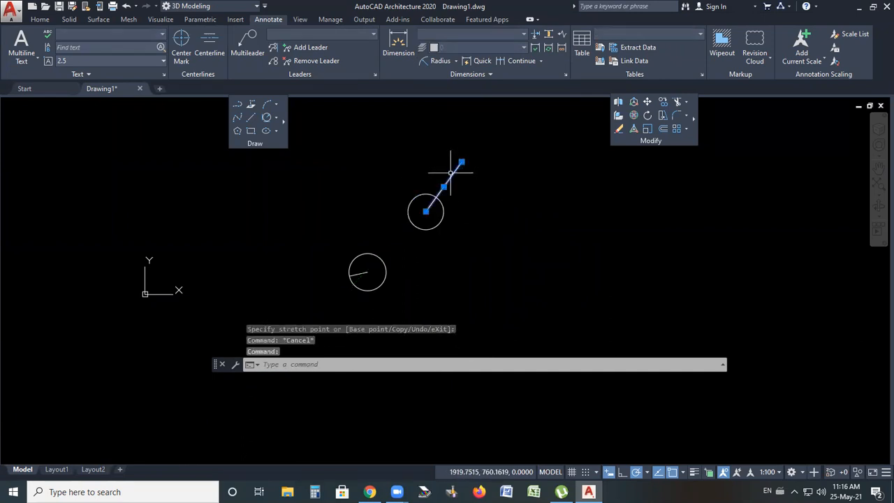
key("Delete")
scroll(417, 248, "up", 2)
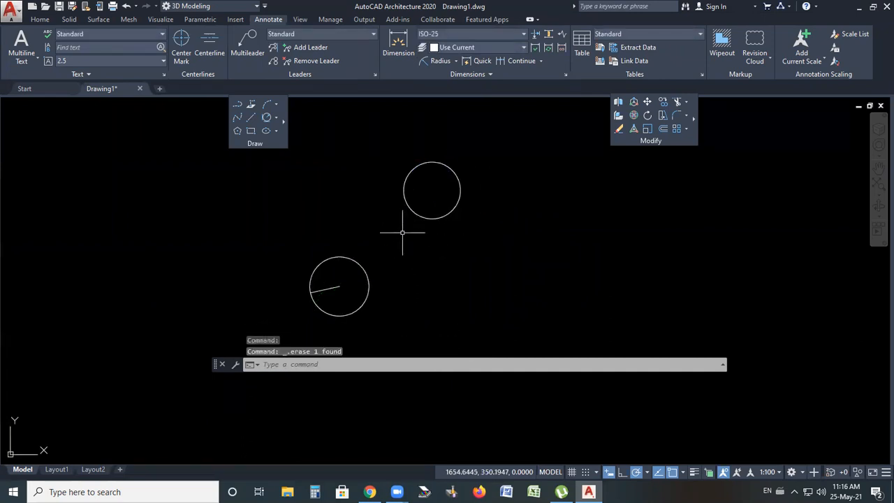
left_click(327, 290)
key("Delete")
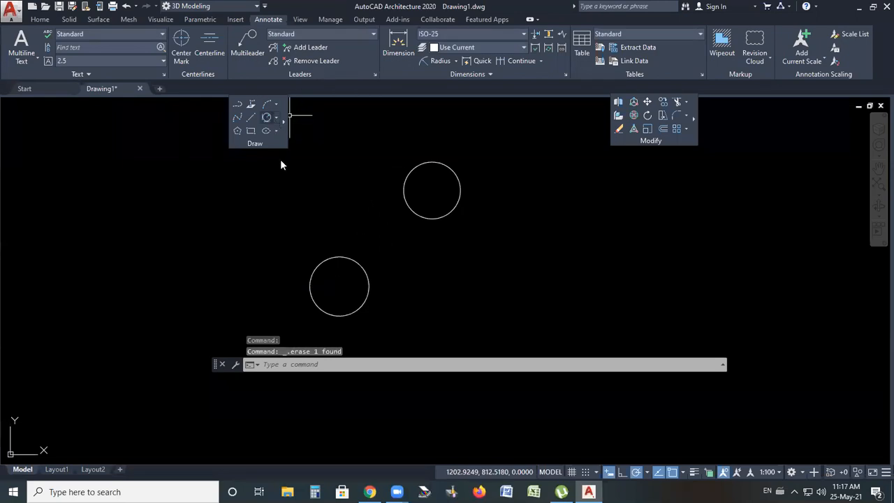
Draw a third small circle by centre and radius to the lower right of the two circles
left_click(276, 117)
left_click(301, 135)
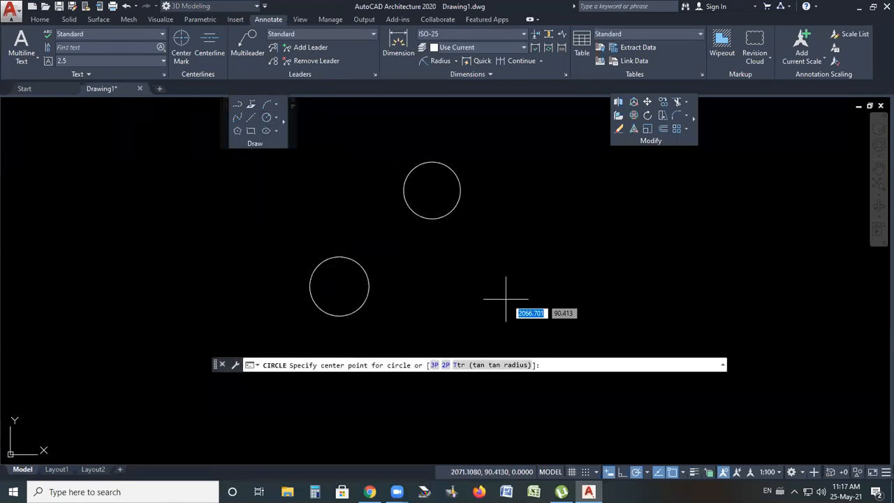
left_click(490, 299)
left_click(513, 284)
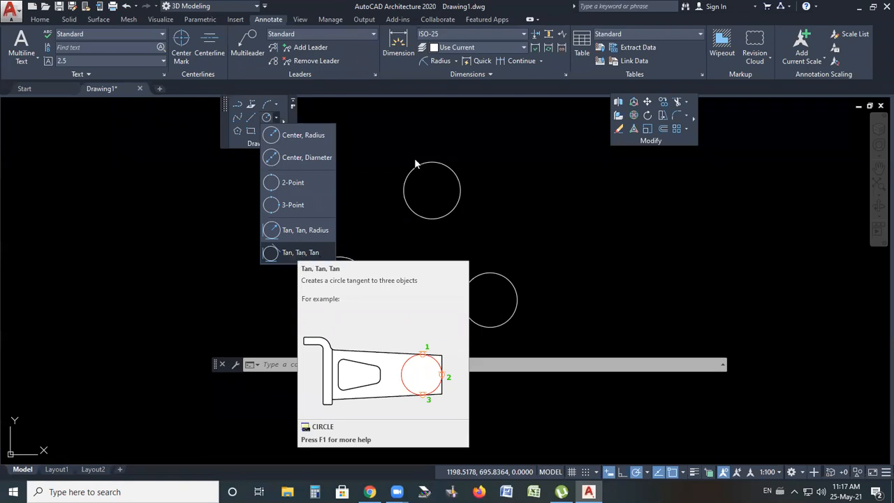
Draw a Tan, Tan, Tan circle tangent to all three small circles
left_click(371, 229)
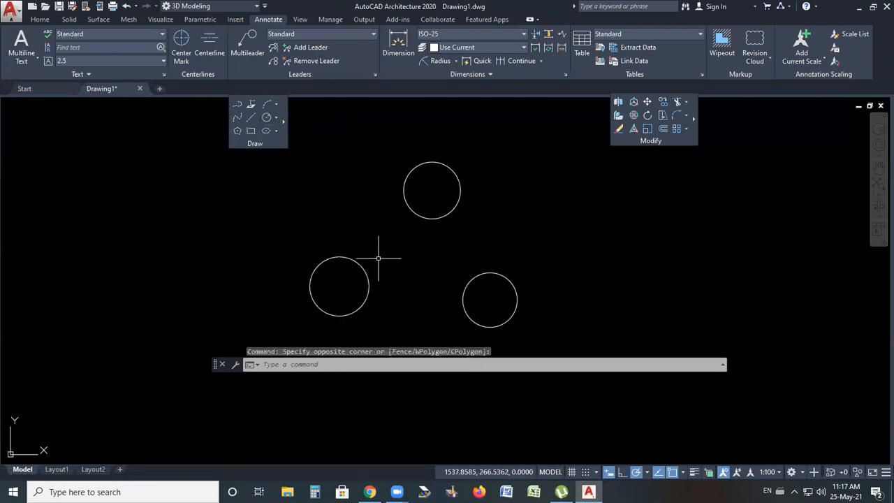
scroll(525, 234, "down", 2)
scroll(510, 255, "up", 2)
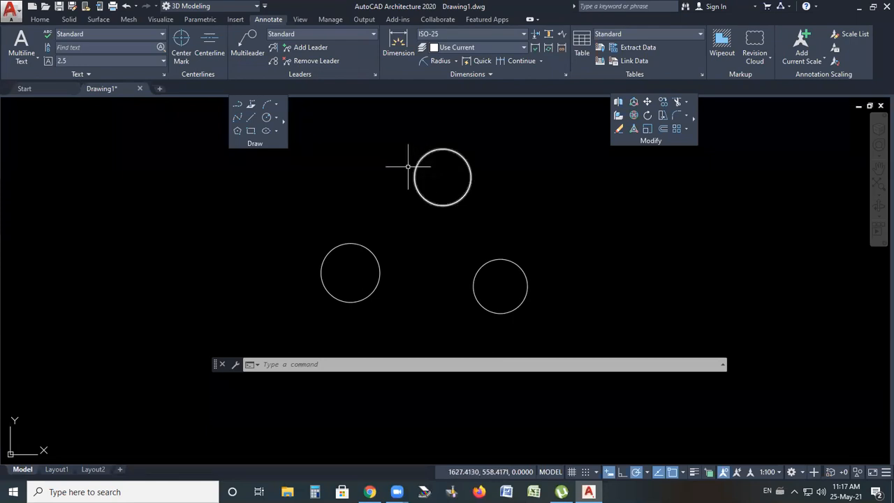
left_click(277, 117)
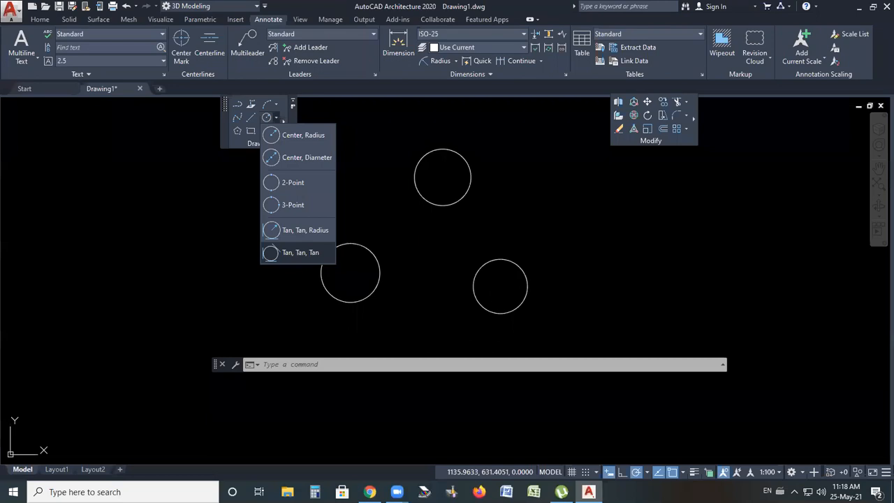
left_click(294, 252)
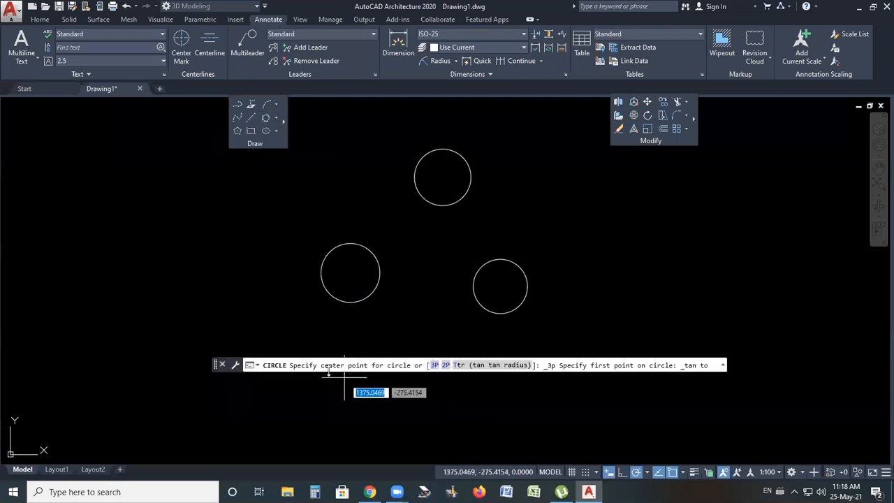
left_click(441, 232)
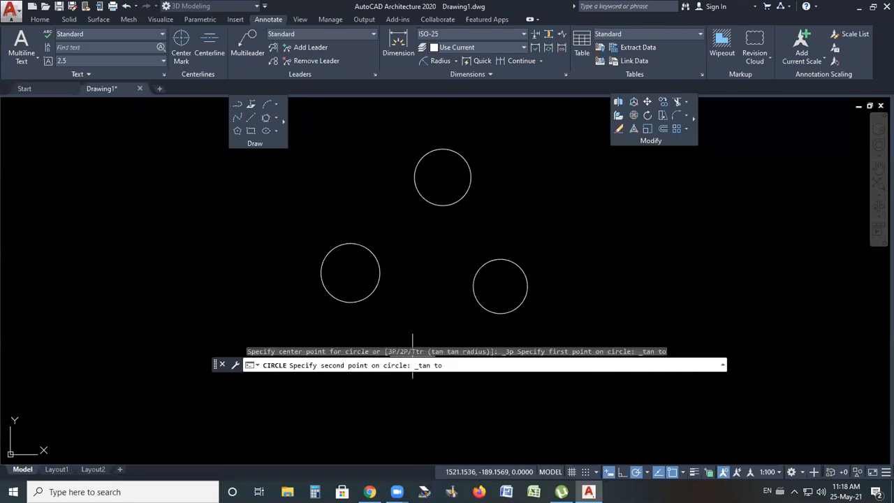
left_click(427, 352)
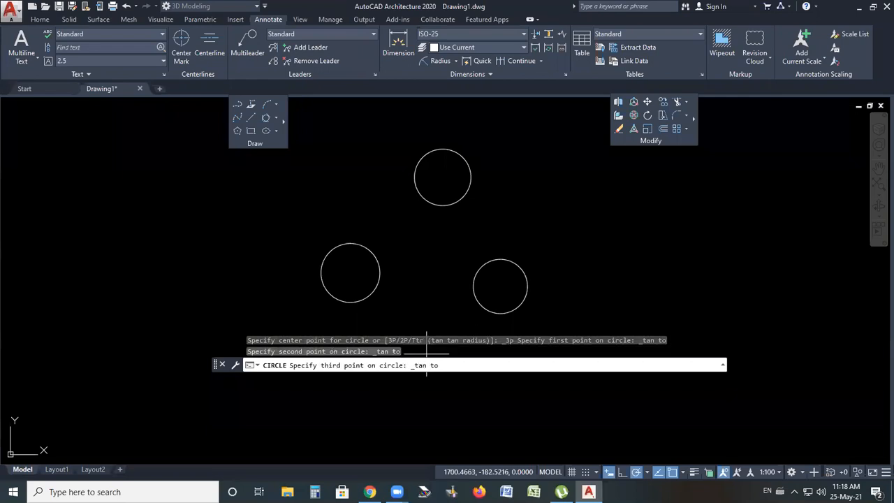
left_click(476, 278)
scroll(444, 270, "up", 2)
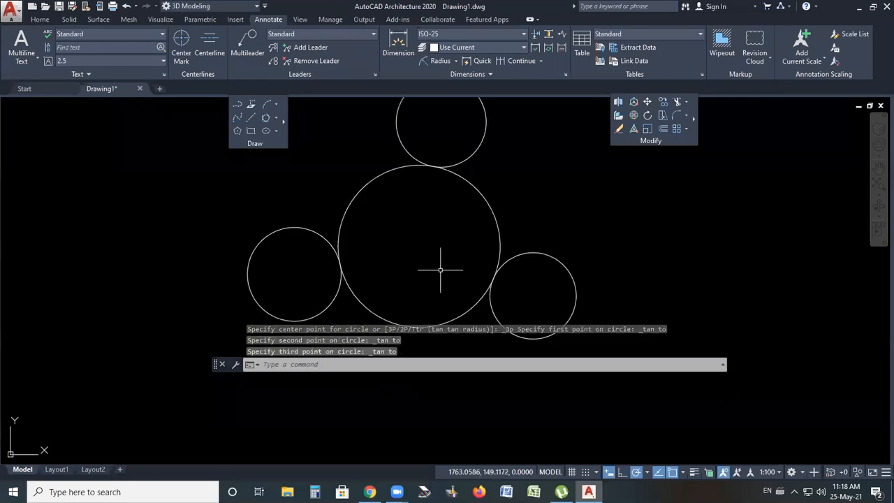
left_click(276, 120)
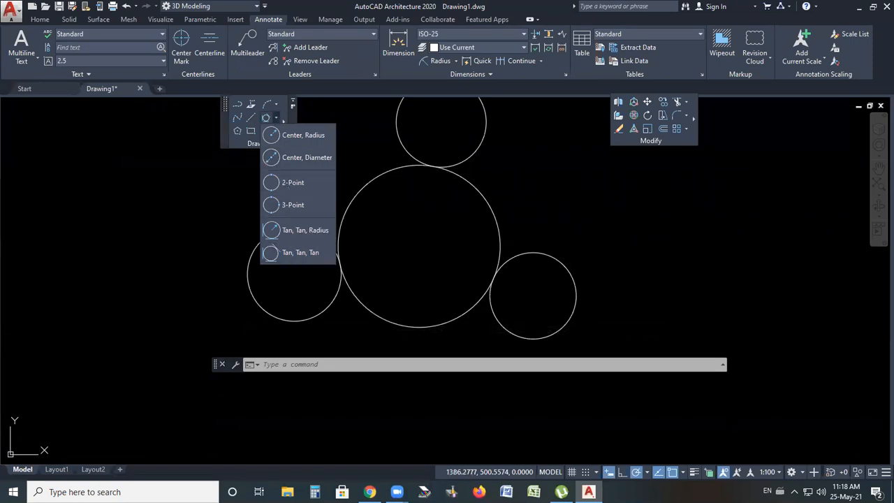
scroll(445, 204, "down", 2)
left_click(446, 204)
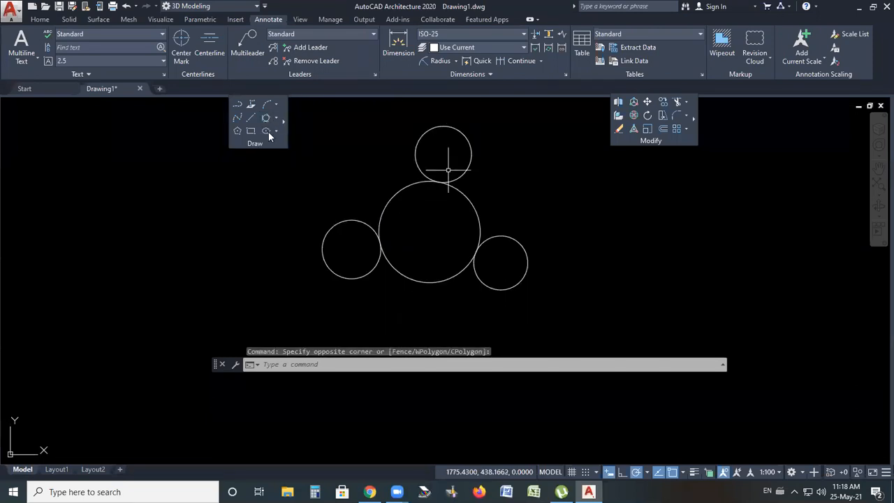
left_click(448, 170)
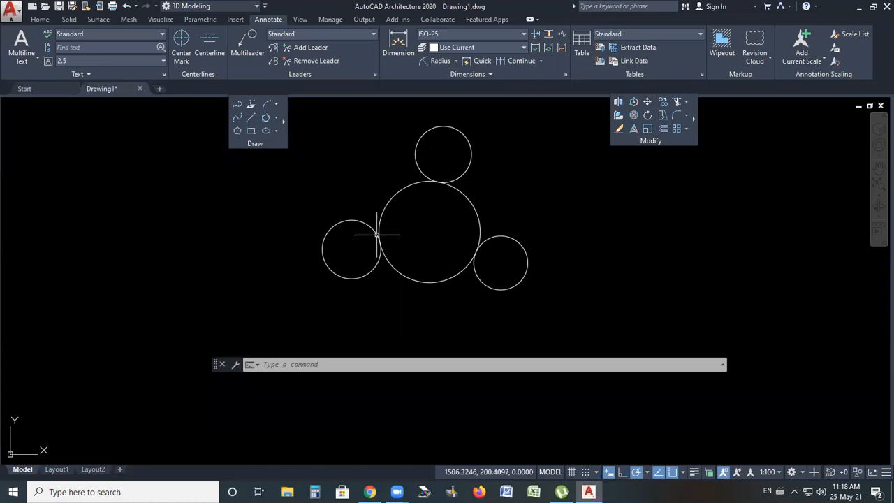
left_click(276, 118)
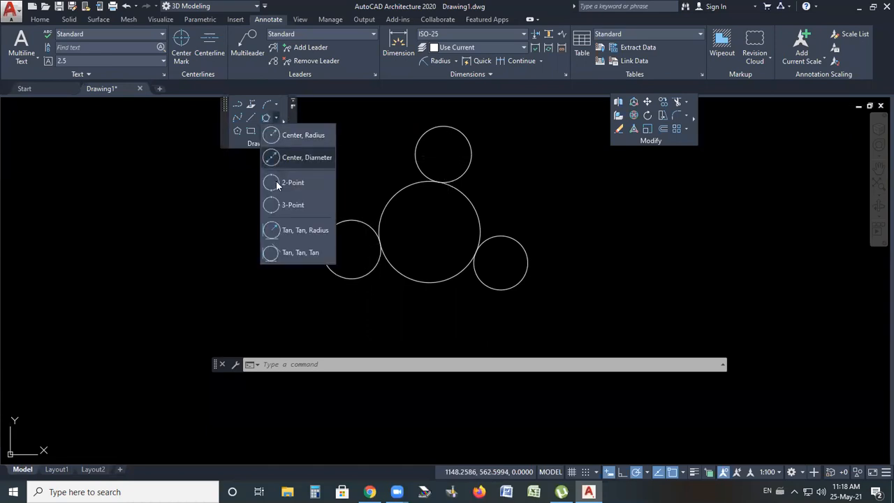
left_click(288, 231)
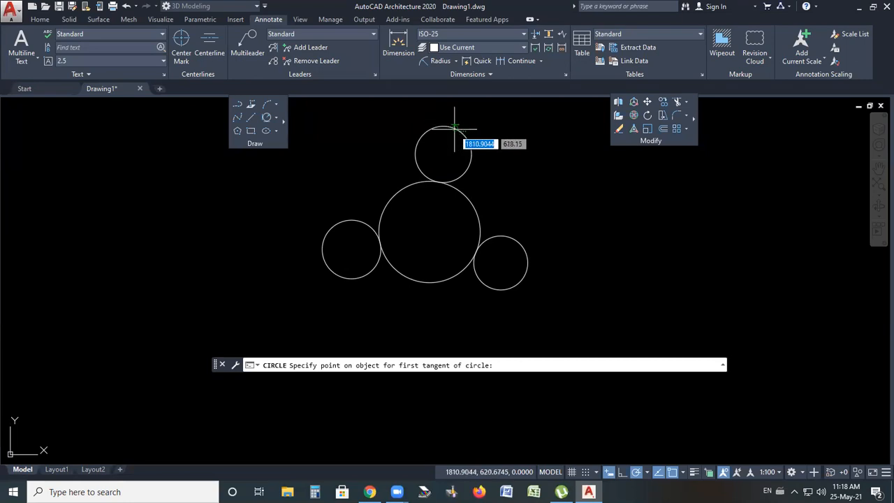
scroll(448, 127, "up", 5)
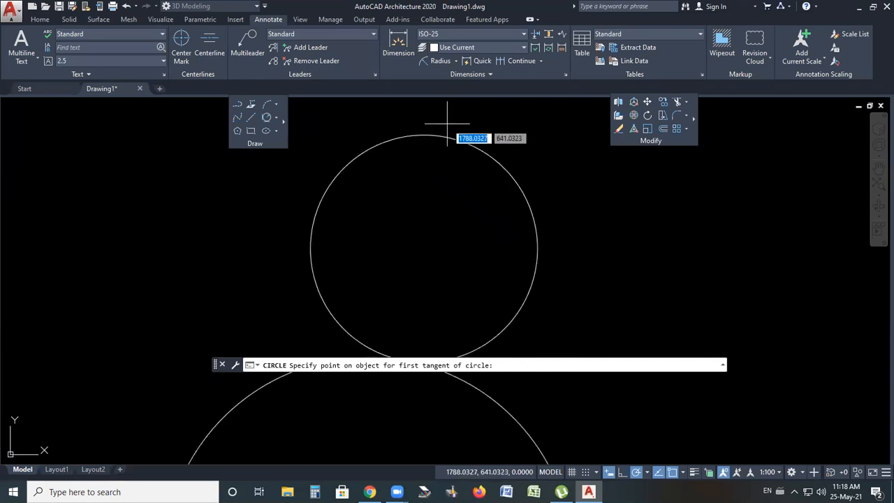
scroll(420, 133, "up", 4)
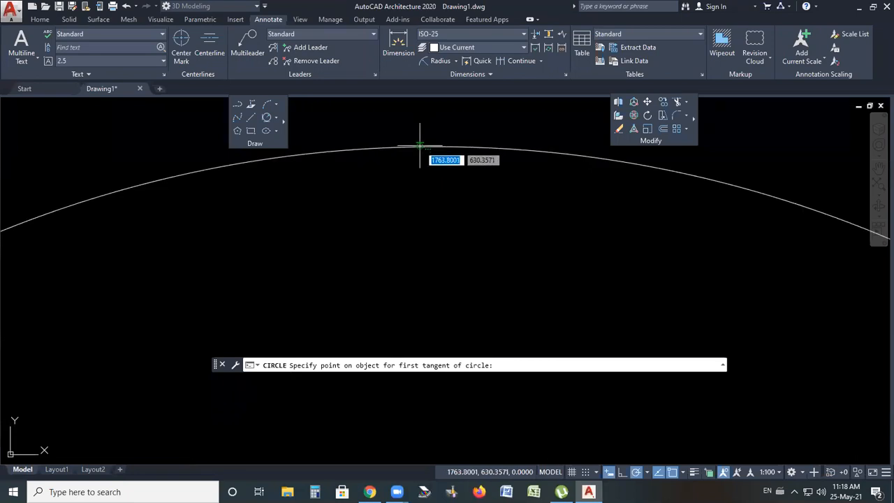
scroll(420, 146, "down", 5)
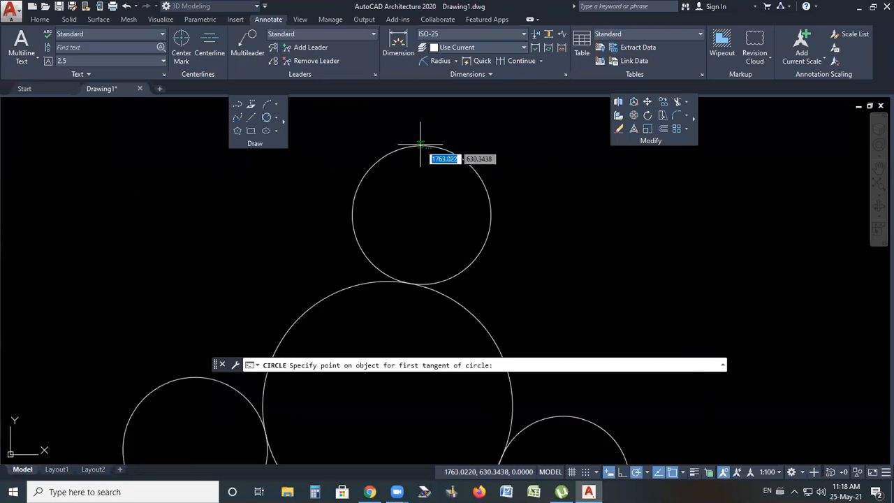
left_click(420, 145)
scroll(422, 133, "down", 5)
left_click(350, 210)
left_click(470, 218)
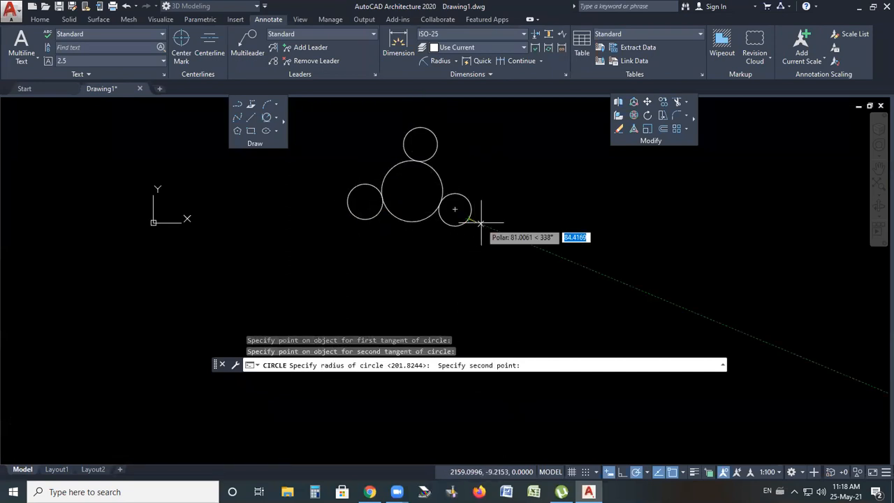
key("Escape")
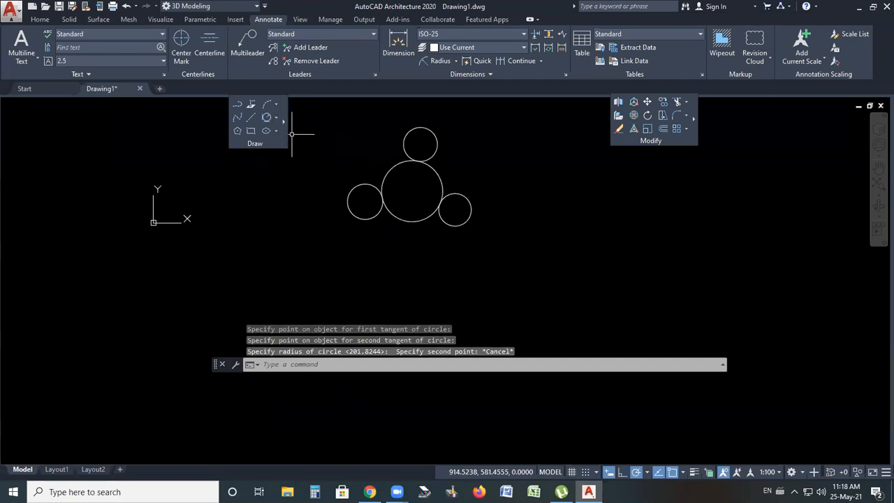
Draw a Tan, Tan, Tan circle enclosing and tangent to the top, left and right small circles
left_click(416, 128)
left_click(350, 212)
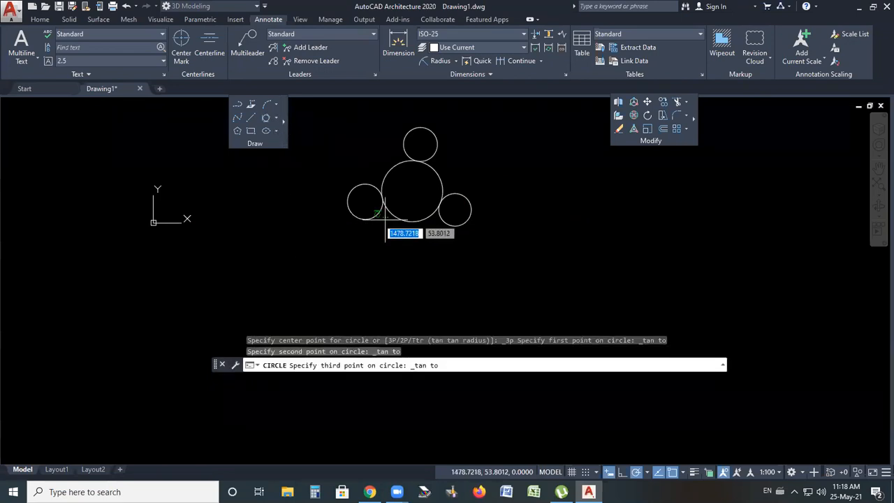
left_click(473, 218)
scroll(443, 144, "up", 3)
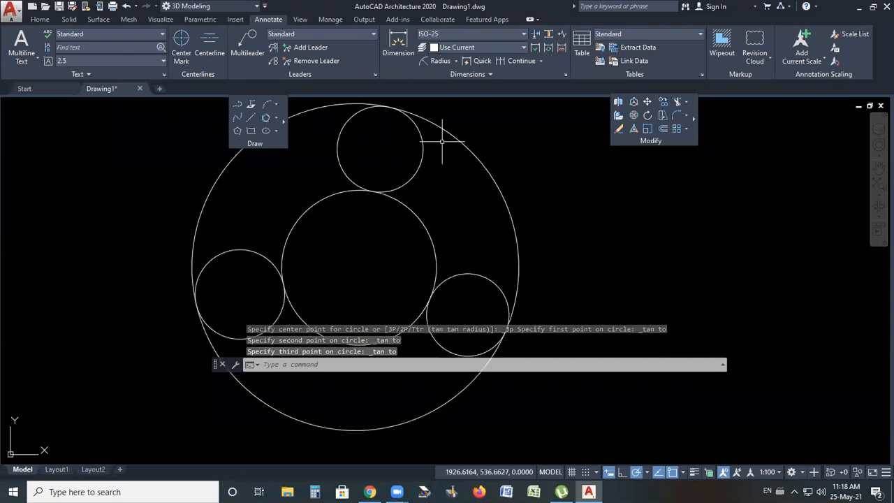
left_click(502, 190)
left_click(457, 228)
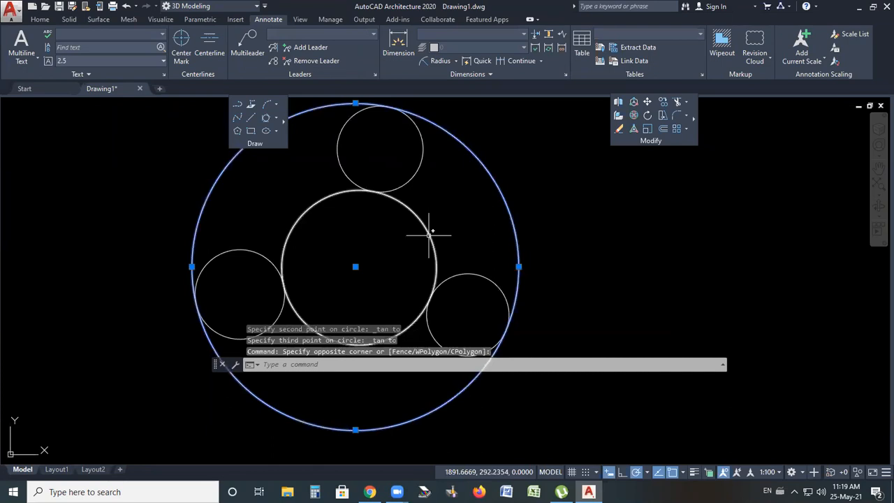
key("Escape")
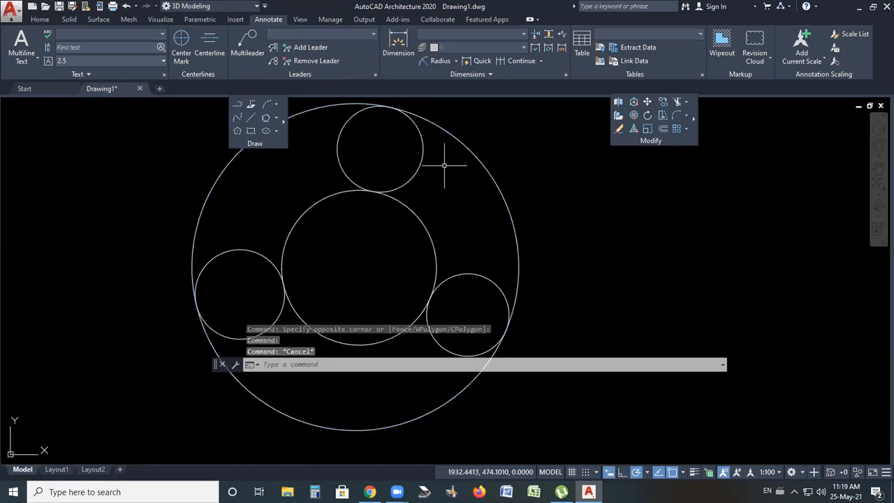
Select all the circles with a window and erase them from the drawing
scroll(445, 166, "down", 4)
left_click(489, 134)
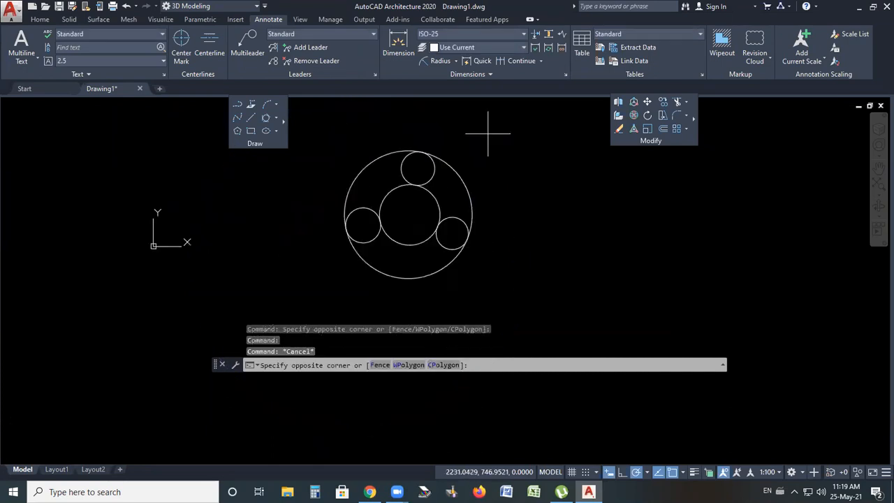
left_click(345, 289)
key("Delete")
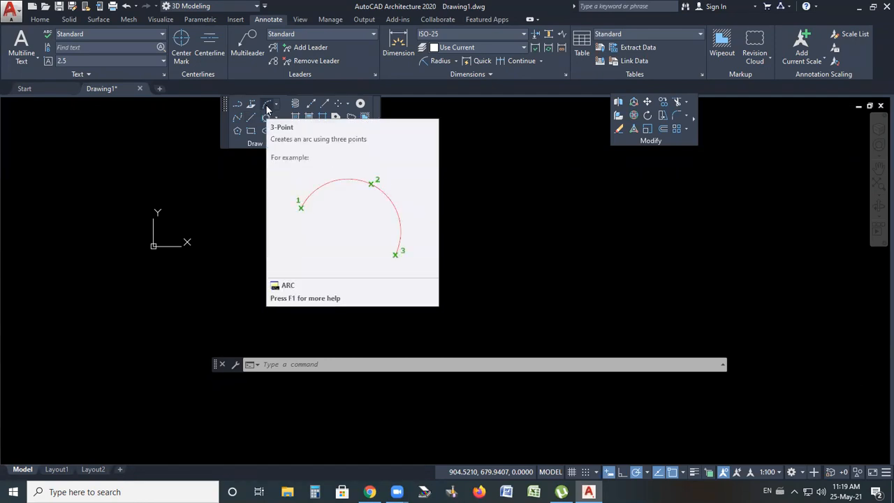
Draw a 3-Point arc by picking a start point, a second point and an end point
left_click(276, 104)
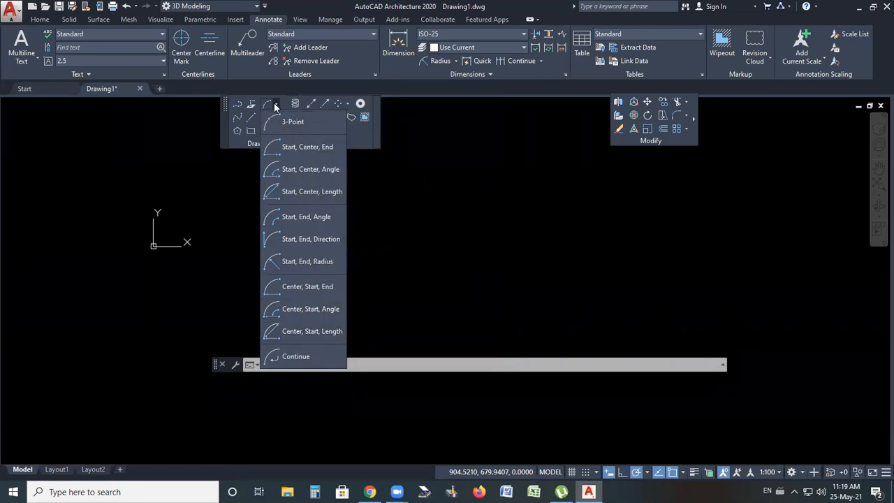
left_click(276, 104)
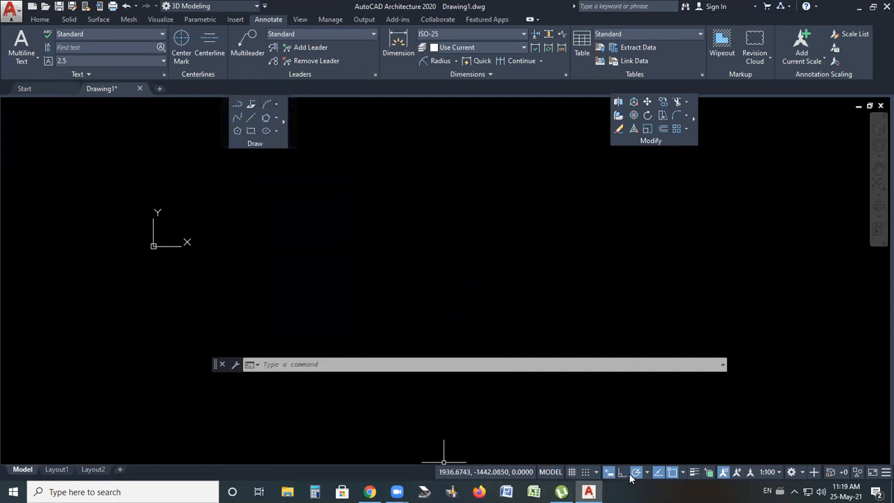
left_click(276, 106)
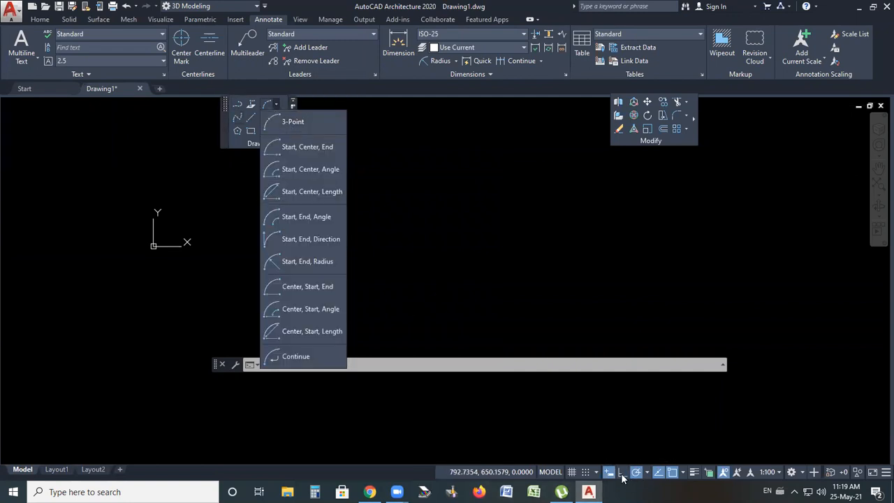
left_click(283, 122)
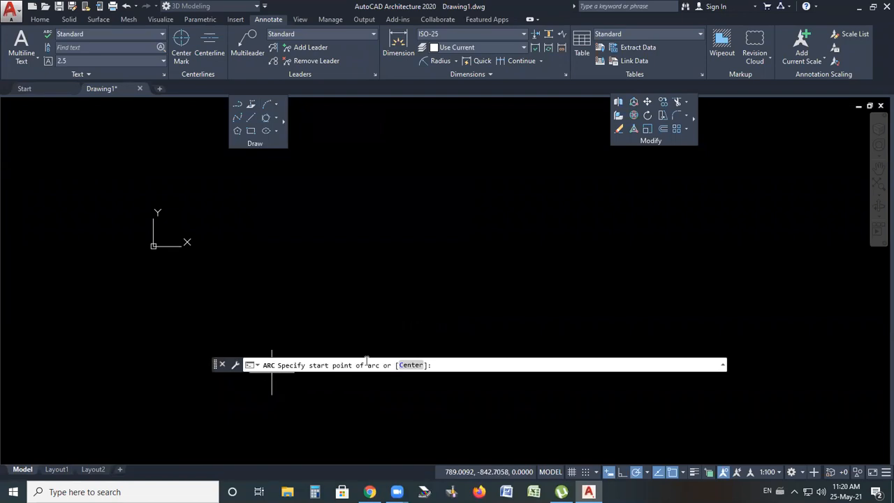
left_click(364, 283)
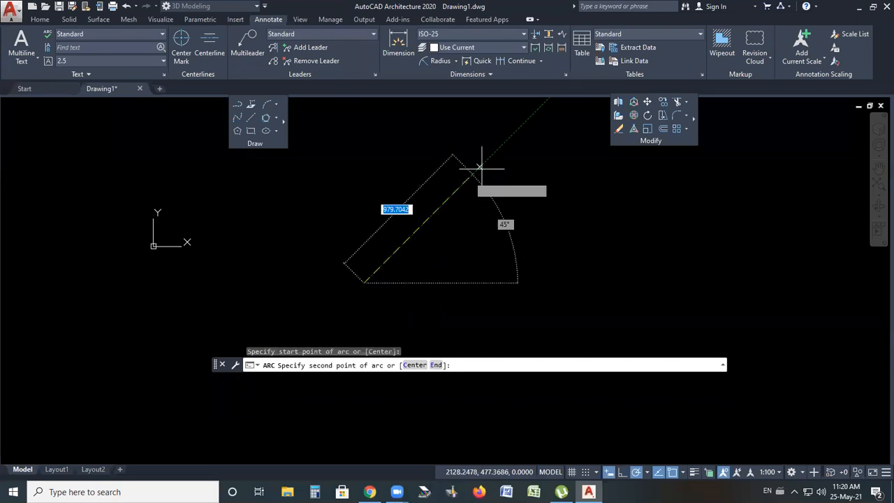
left_click(481, 169)
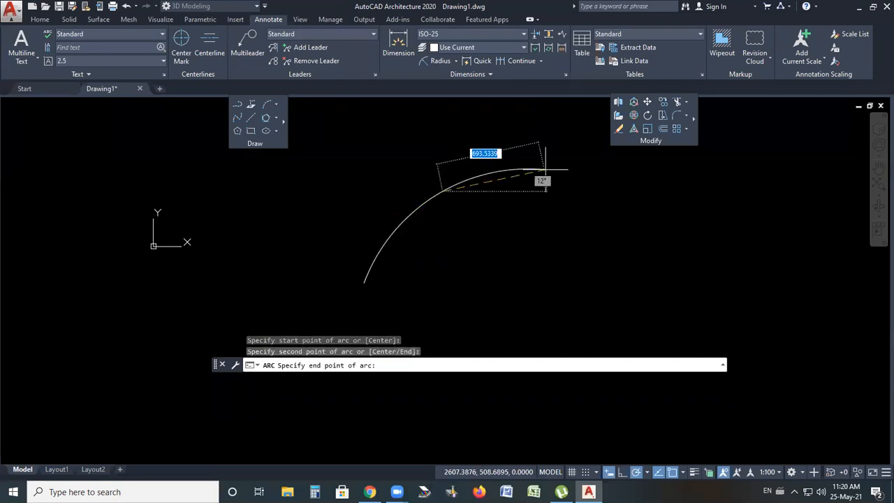
left_click(594, 159)
Add a radius dimension to the arc and place its text
scroll(381, 293, "down", 3)
scroll(426, 253, "up", 3)
middle_click_drag(377, 249, 381, 222)
left_click(374, 226)
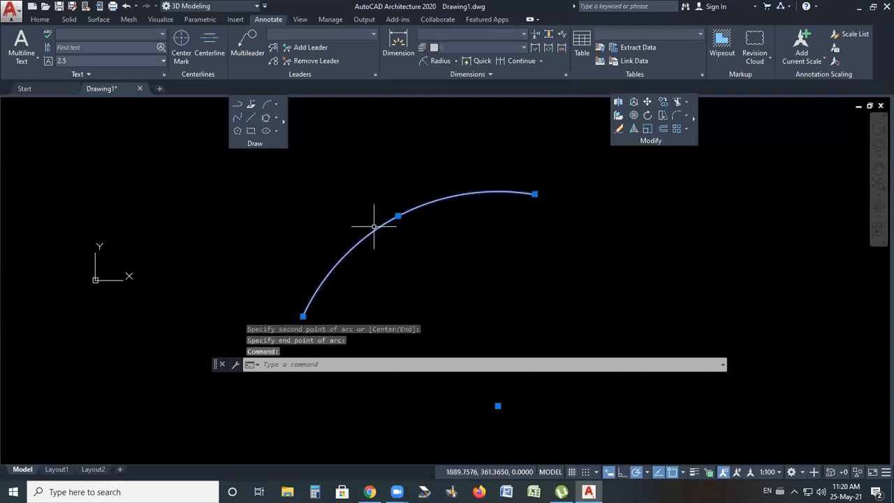
left_click(440, 61)
left_click(392, 218)
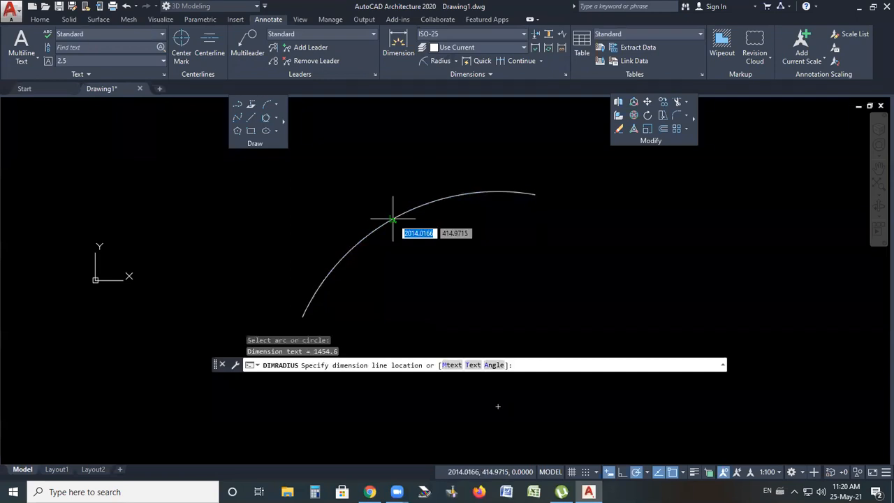
left_click(425, 253)
Select the arc and its radius dimension with a window and erase them
scroll(422, 261, "up", 3)
scroll(409, 164, "up", 3)
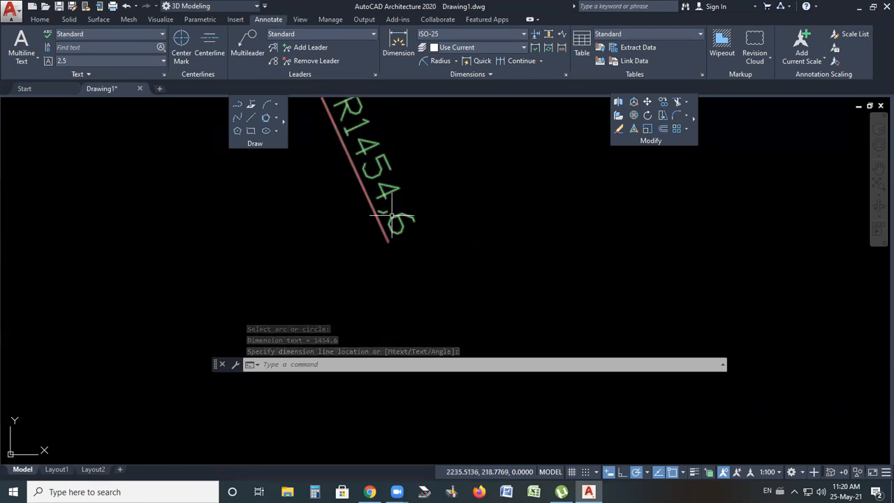
scroll(435, 245, "down", 5)
left_click(464, 174)
left_click(371, 268)
key("Delete")
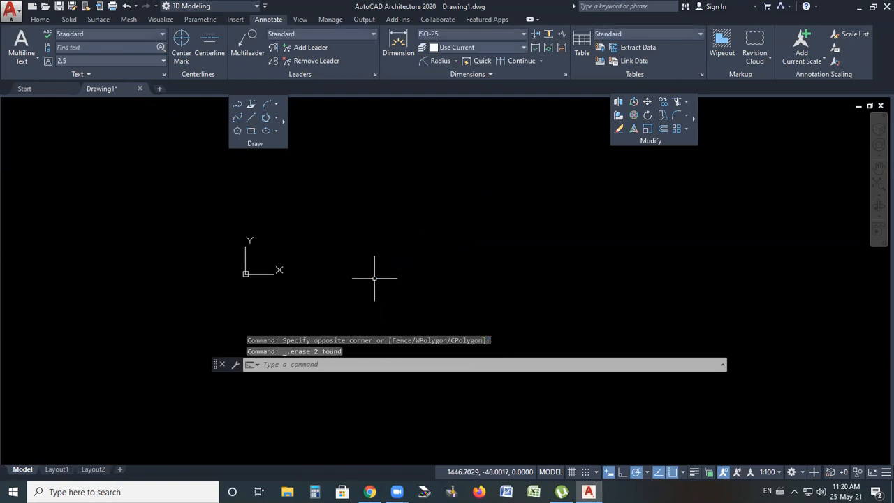
Draw a horizontal line 100 units long, then exit the Line command
left_click(276, 104)
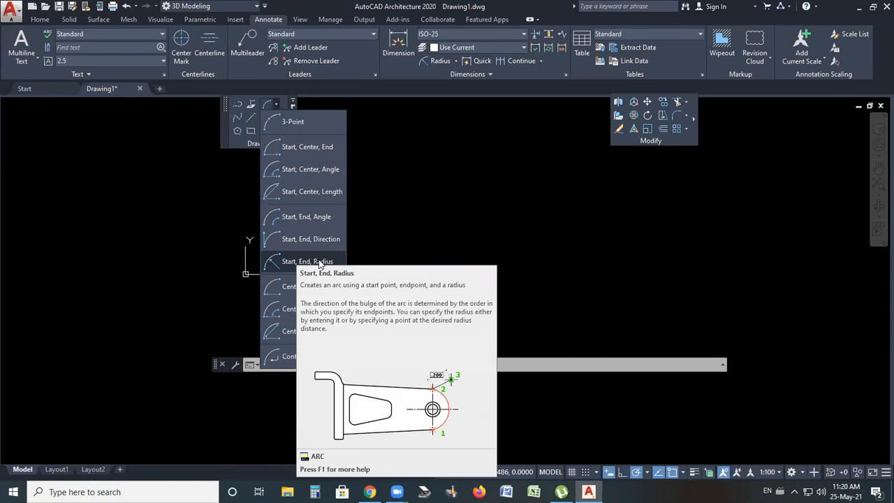
left_click(251, 116)
left_click(384, 248)
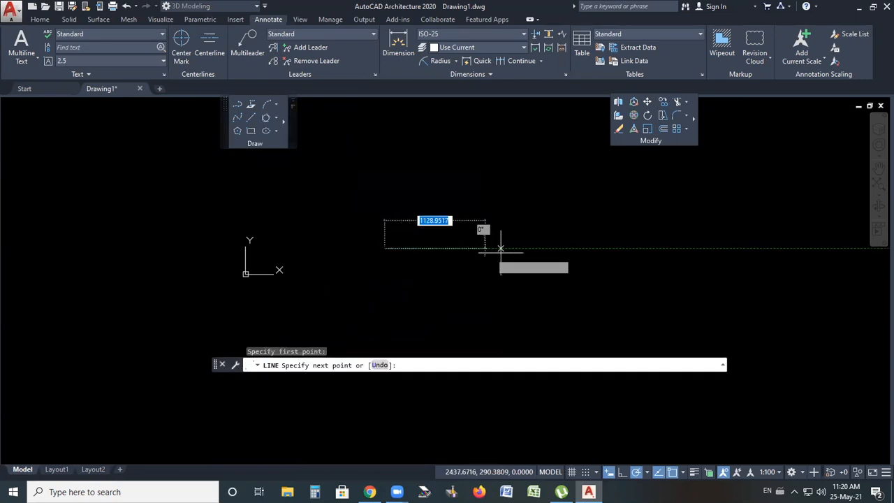
type("100")
key("Return")
key("Return")
key("Return")
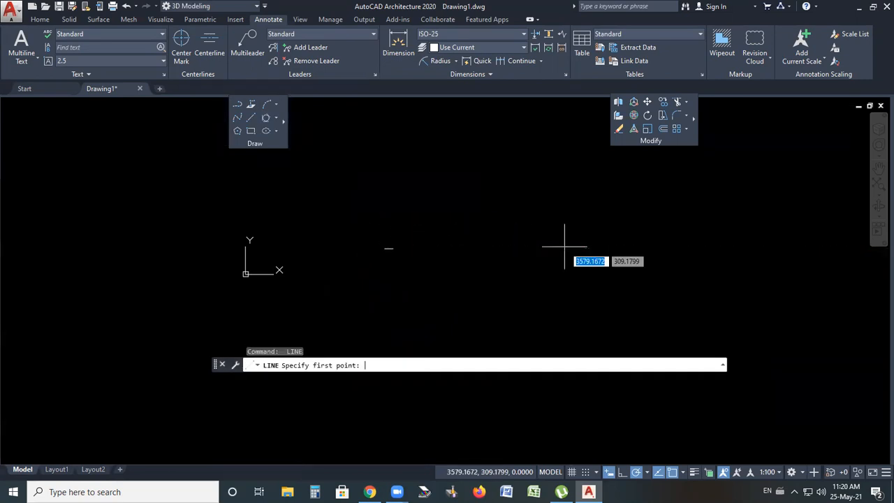
scroll(449, 300, "up", 5)
scroll(489, 294, "up", 3)
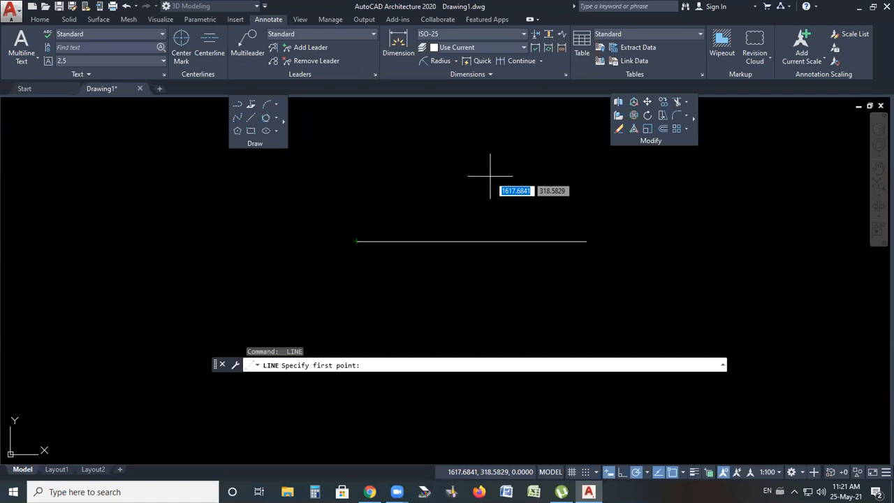
key("Escape")
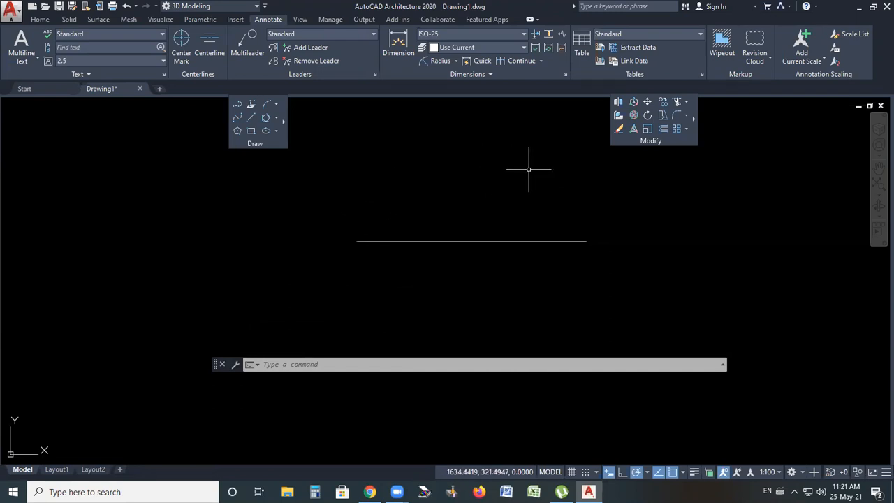
Draw a Start, End, Radius arc from the line's right end to its left end with radius 80
left_click(276, 104)
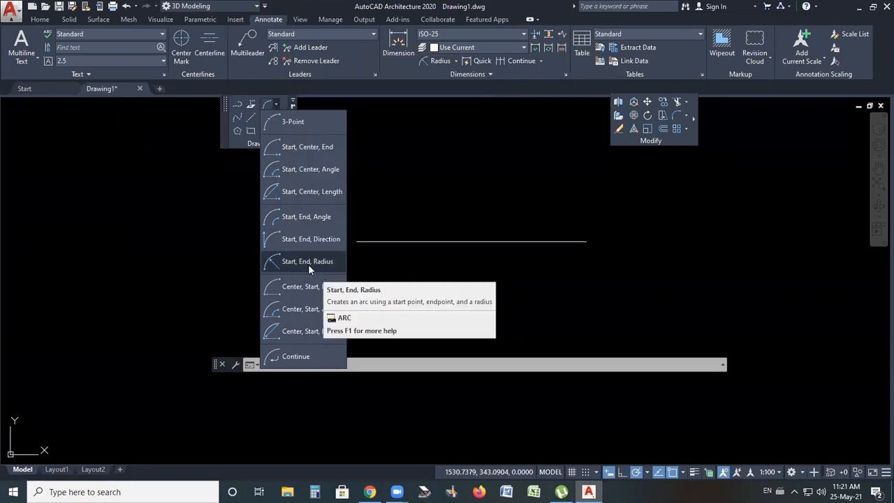
left_click(309, 264)
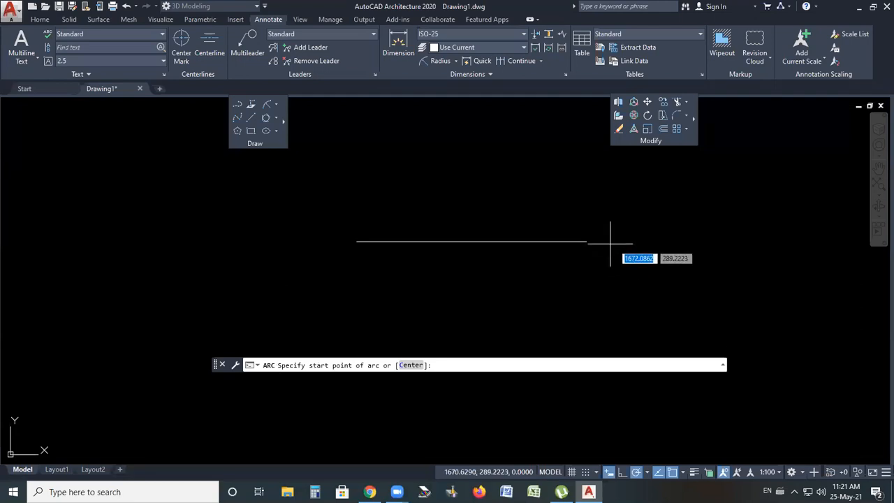
left_click(587, 241)
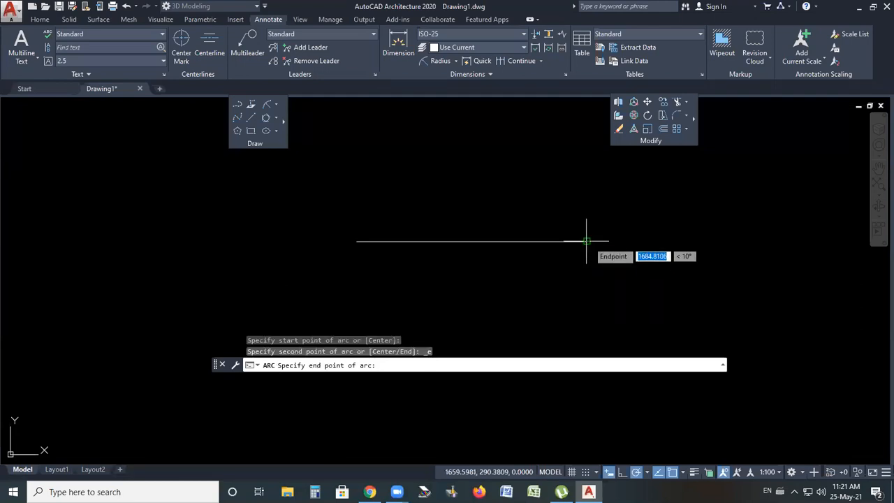
left_click(357, 241)
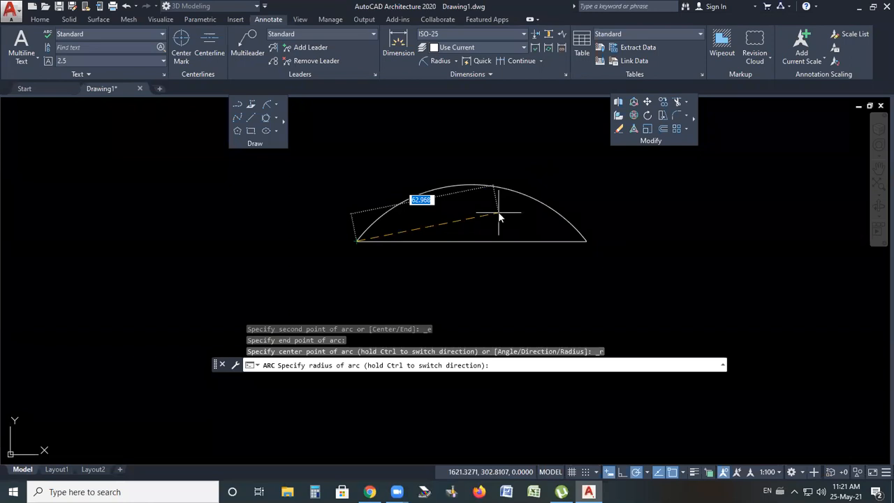
type("80")
key("Return")
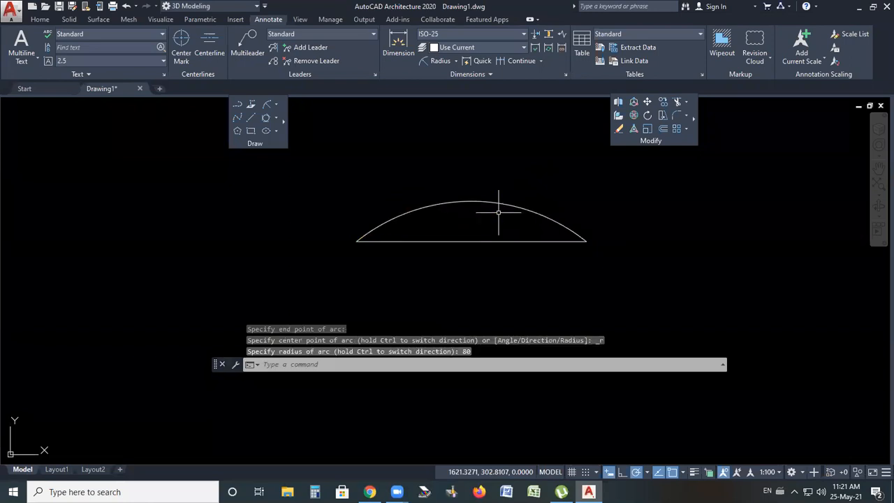
Draw a Start, End, Direction arc from a right point to a left point and set its tangent direction
scroll(502, 211, "up", 2)
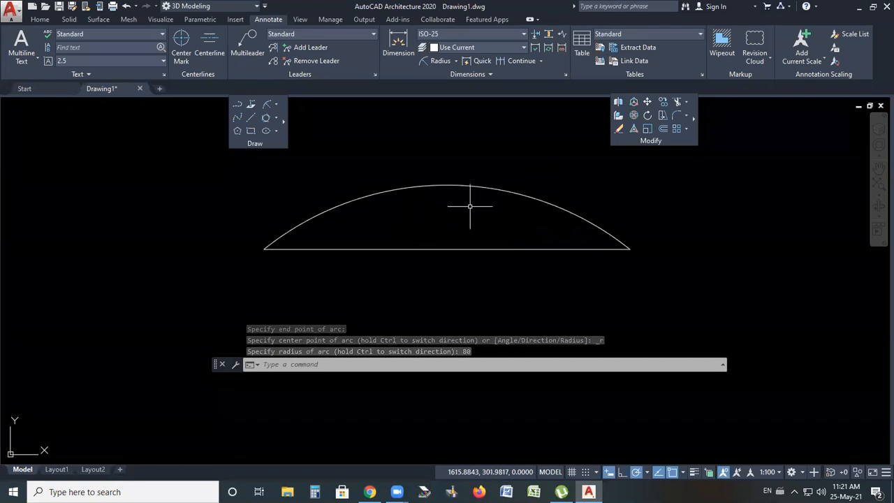
left_click(275, 106)
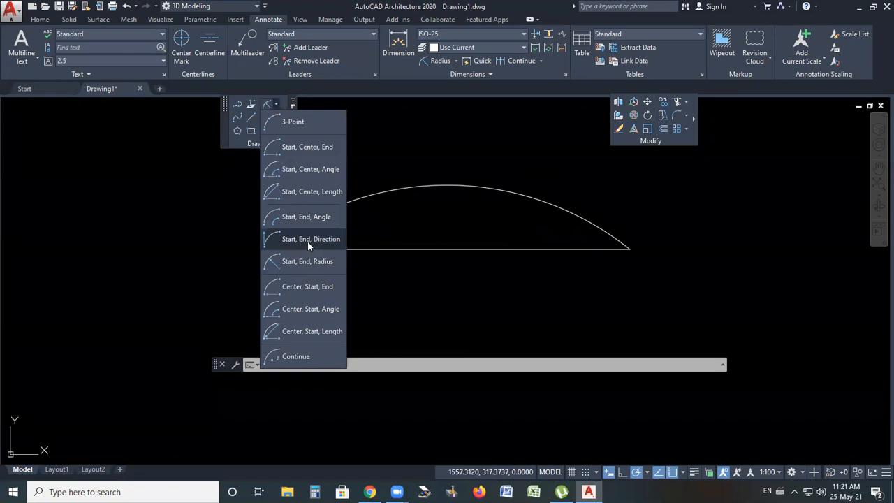
left_click(308, 241)
left_click(756, 302)
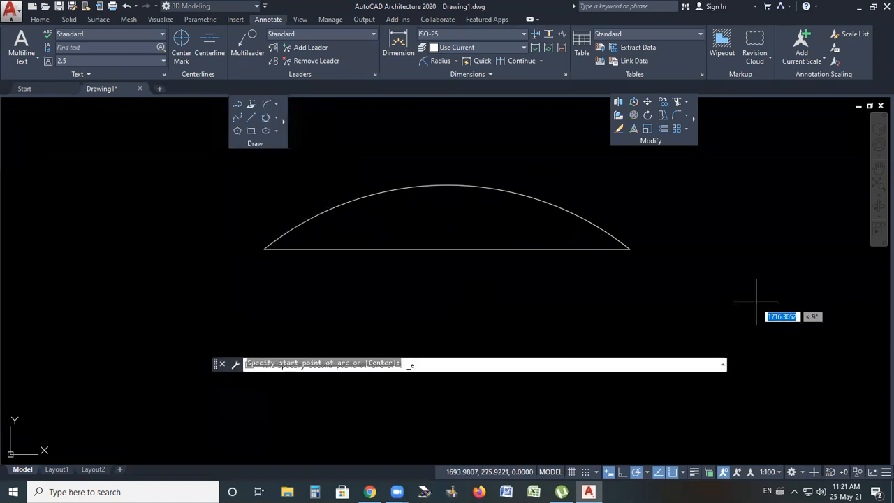
left_click(581, 303)
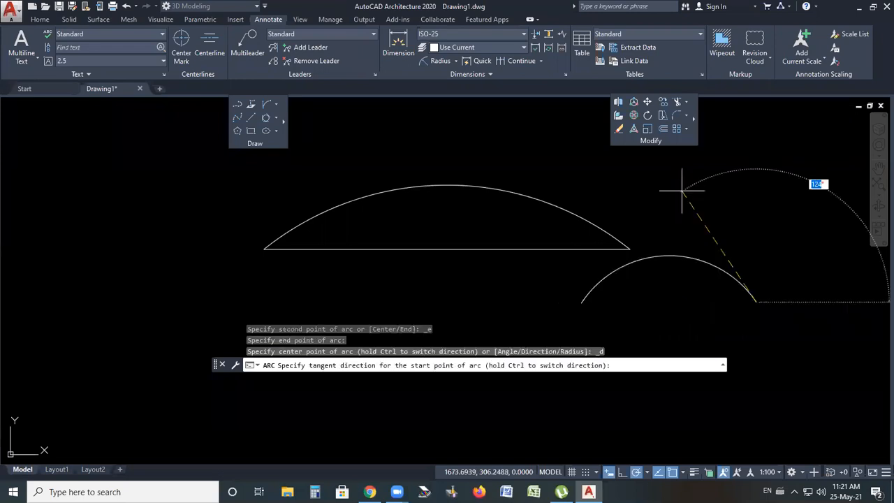
scroll(687, 176, "down", 2)
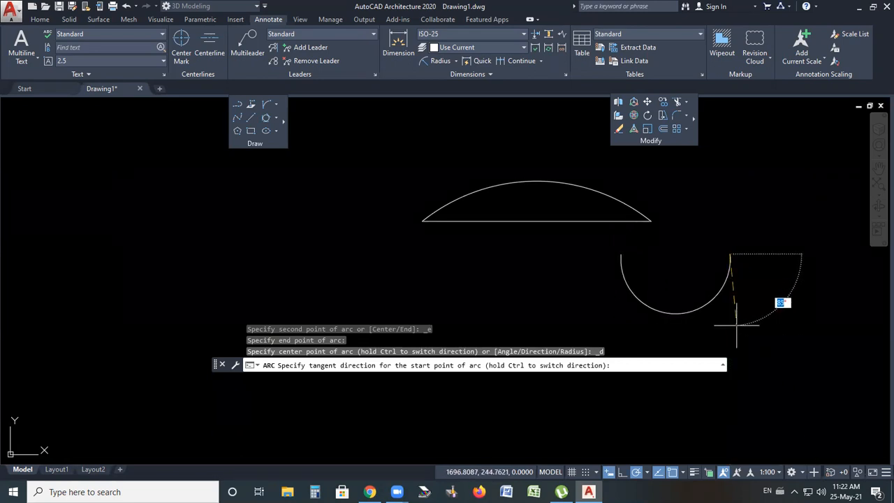
key("Return")
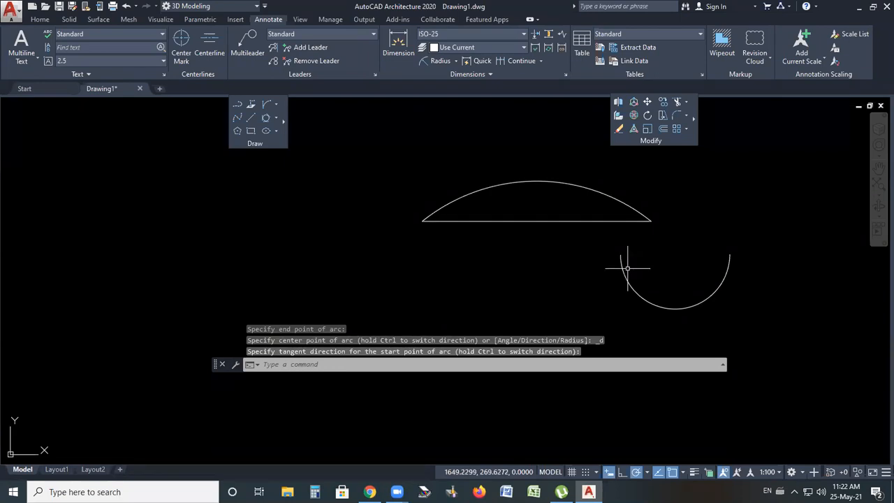
Draw a Start, Center, Length arc by picking a start point, a center point and a chord length
left_click(277, 105)
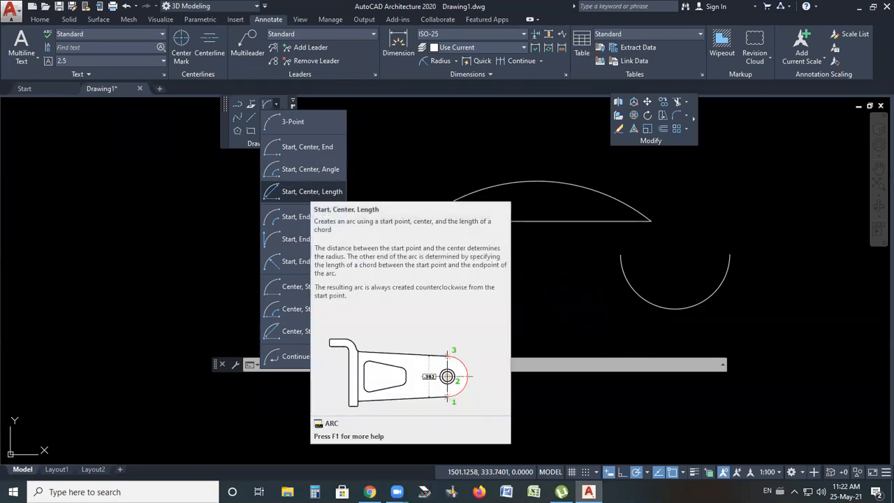
left_click(311, 193)
left_click(162, 261)
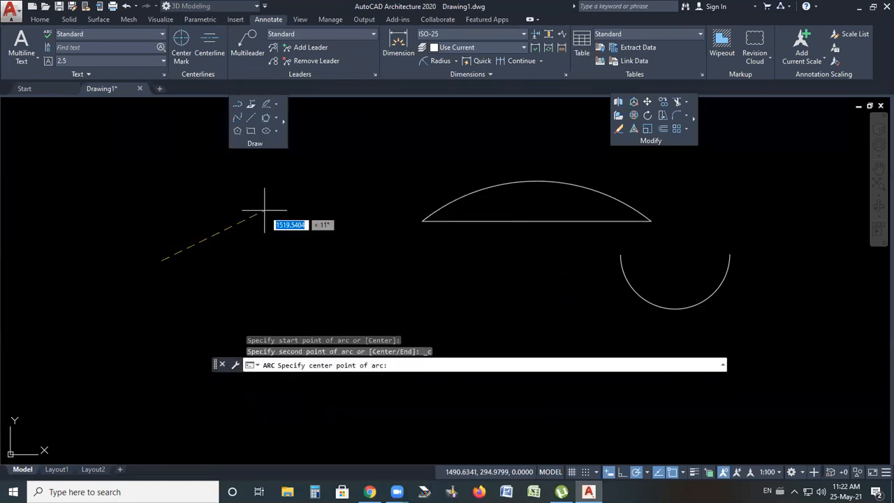
left_click(264, 210)
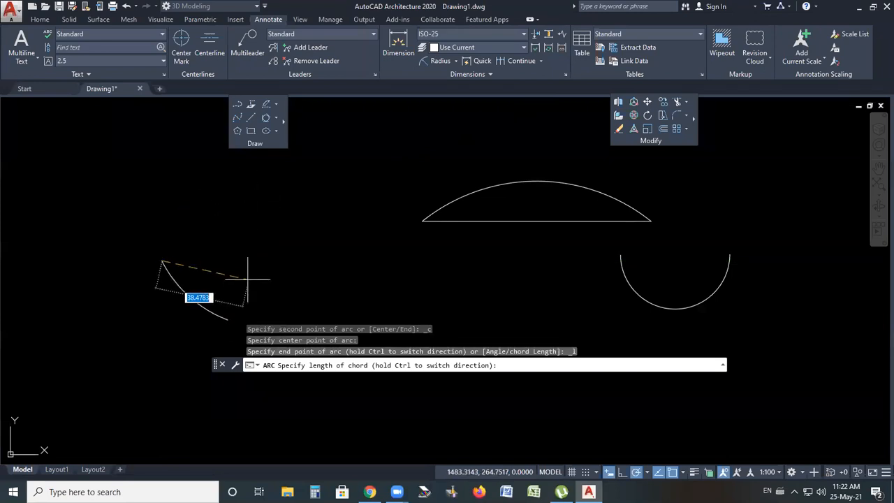
left_click(260, 233)
scroll(330, 242, "down", 3)
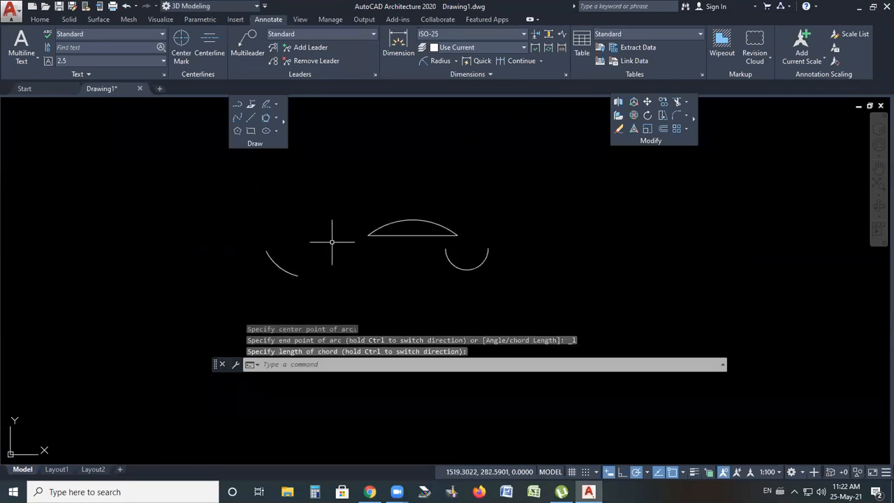
Select all the arcs and the line with a window and erase them
left_click(513, 301)
left_click(244, 202)
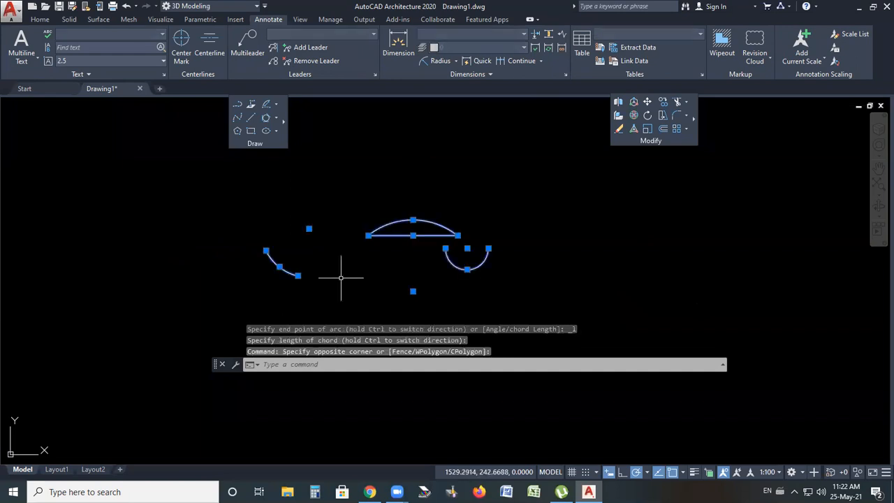
key("Delete")
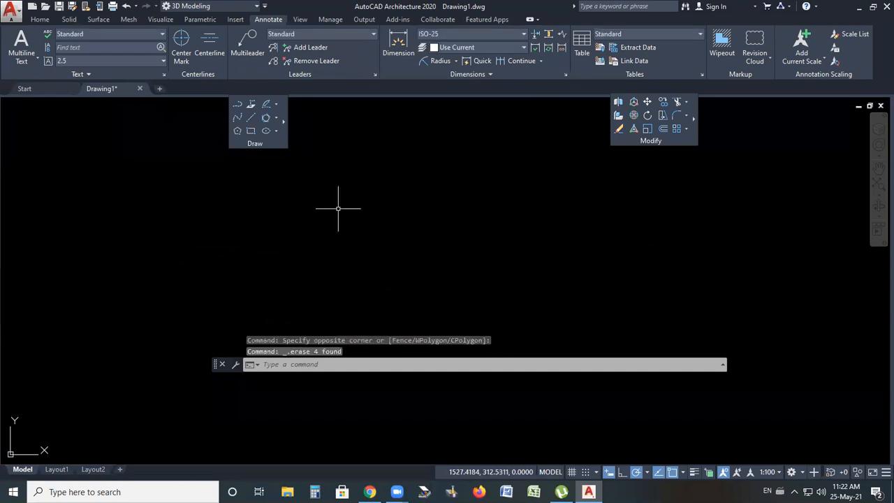
Draw a stepped square-wave profile of connected segments with the Line command, then exit the command
left_click(283, 122)
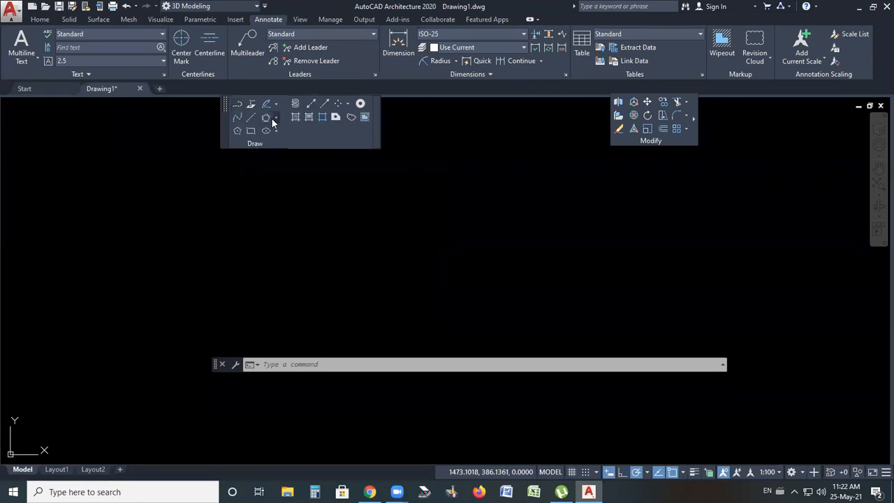
left_click(251, 117)
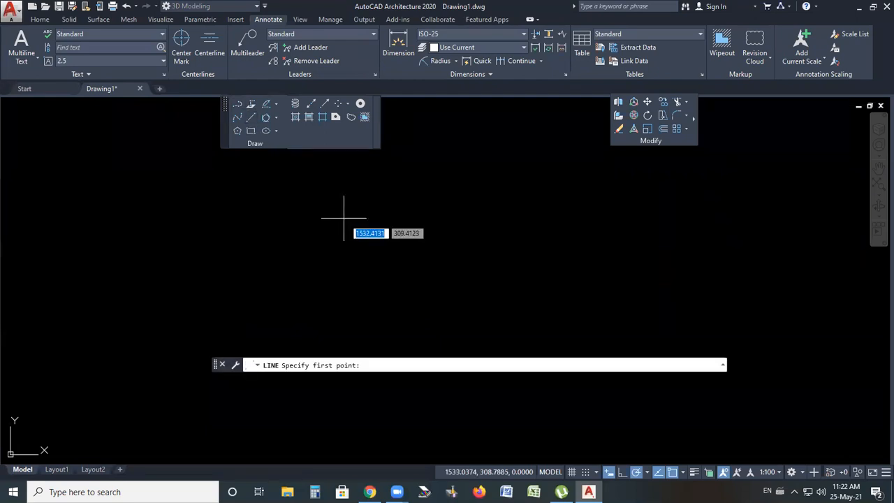
left_click(344, 204)
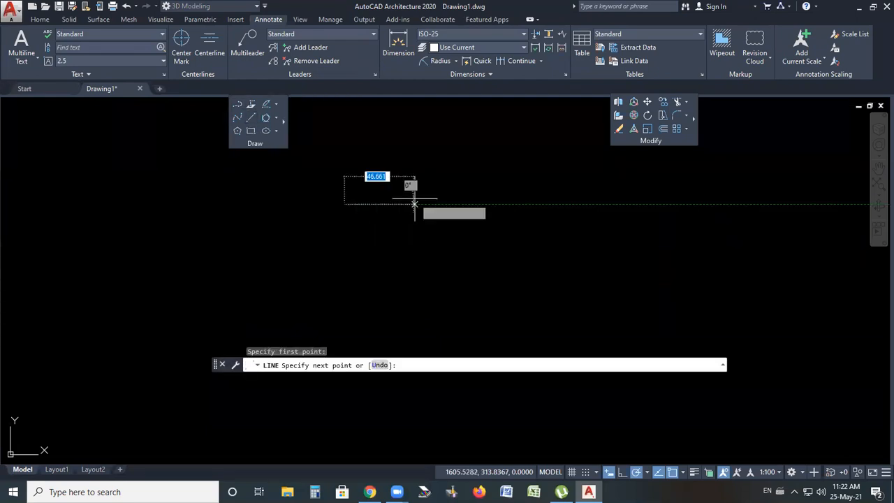
left_click(423, 204)
left_click(423, 247)
left_click(500, 247)
left_click(500, 208)
left_click(555, 208)
left_click(555, 253)
left_click(619, 253)
left_click(619, 210)
right_click(619, 209)
left_click(653, 221)
scroll(489, 175, "down", 2)
scroll(526, 189, "up", 4)
Select the stepped line's segments one at a time to check they are separate objects, then clear the selection
left_click(269, 190)
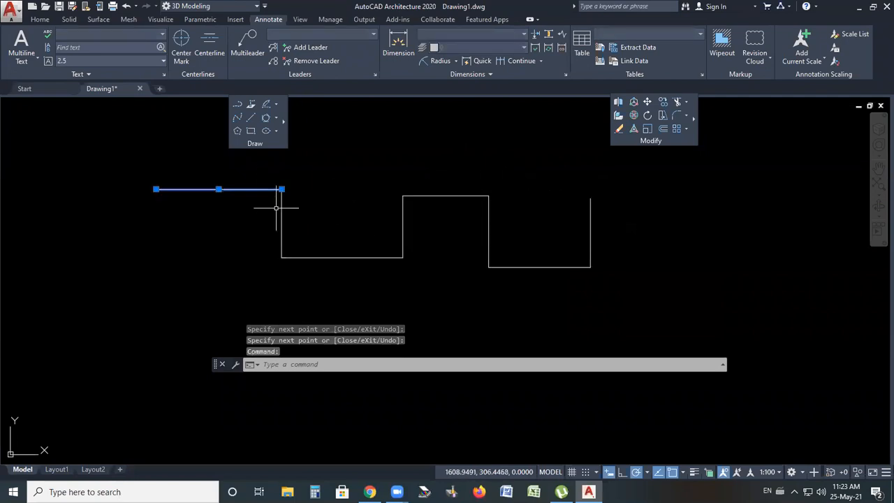
left_click(281, 211)
left_click_drag(323, 256, 371, 256)
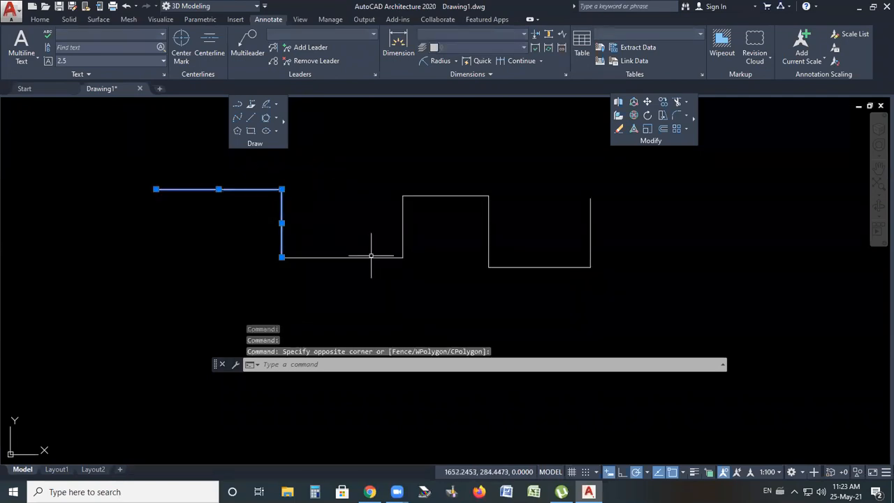
left_click(402, 216)
left_click(437, 198)
left_click(436, 206)
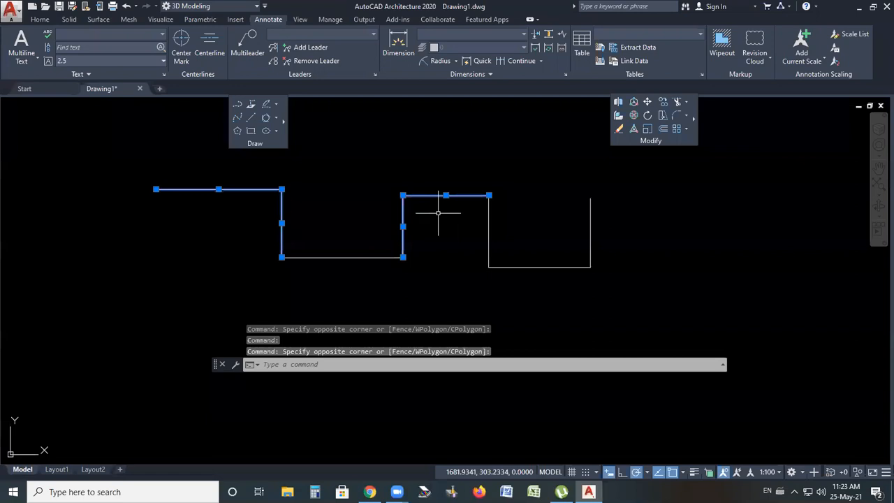
key("Escape")
Erase the top middle segment of the stepped line, then undo the erasure
left_click(441, 196)
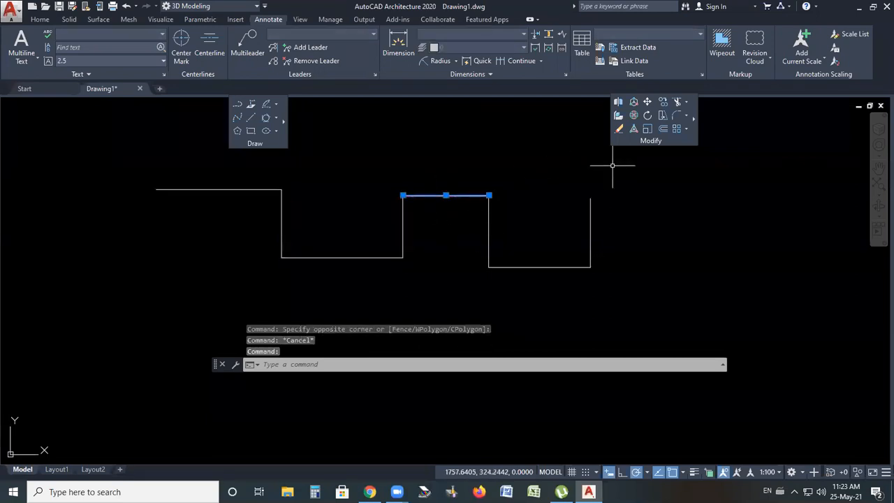
key("Delete")
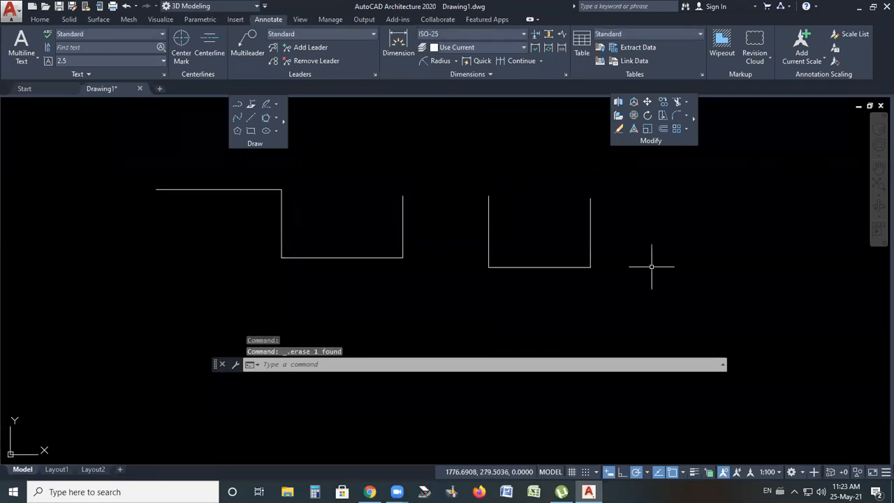
key("ctrl+z")
Draw the same stepped profile below the first one as a single polyline, then end the command
scroll(548, 207, "down", 4)
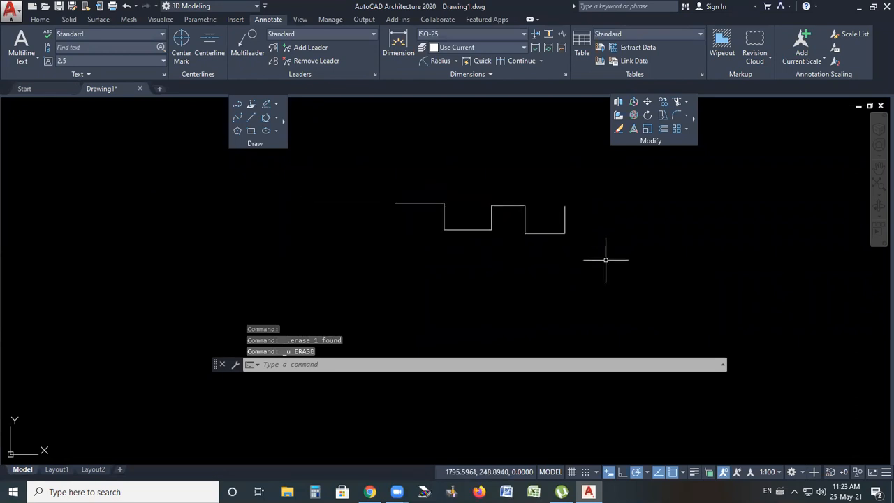
left_click(237, 105)
scroll(428, 280, "up", 2)
left_click(374, 258)
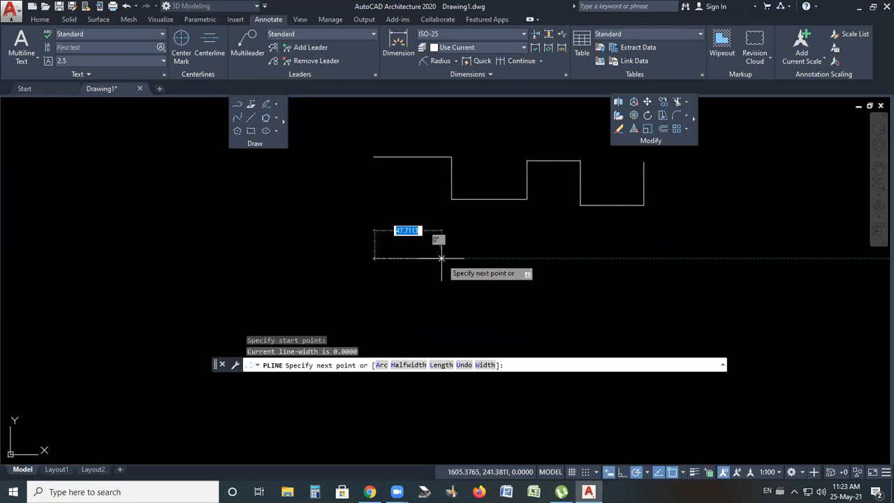
left_click(447, 258)
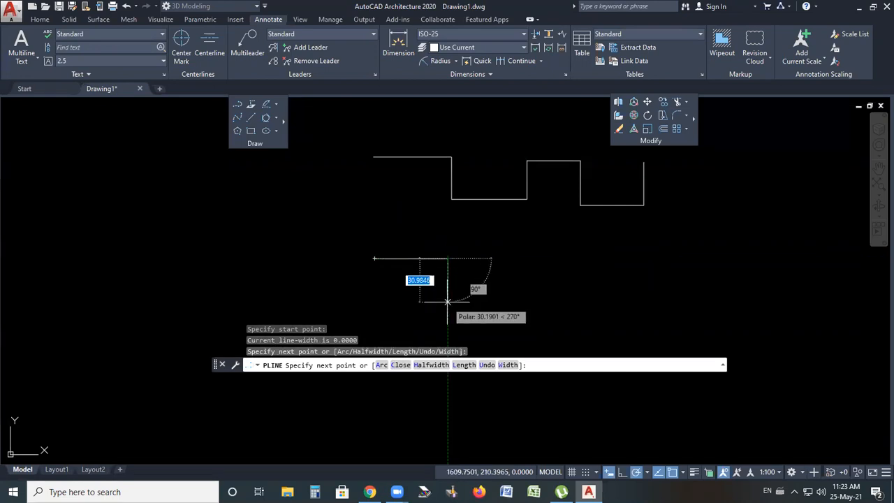
left_click(448, 302)
left_click(527, 302)
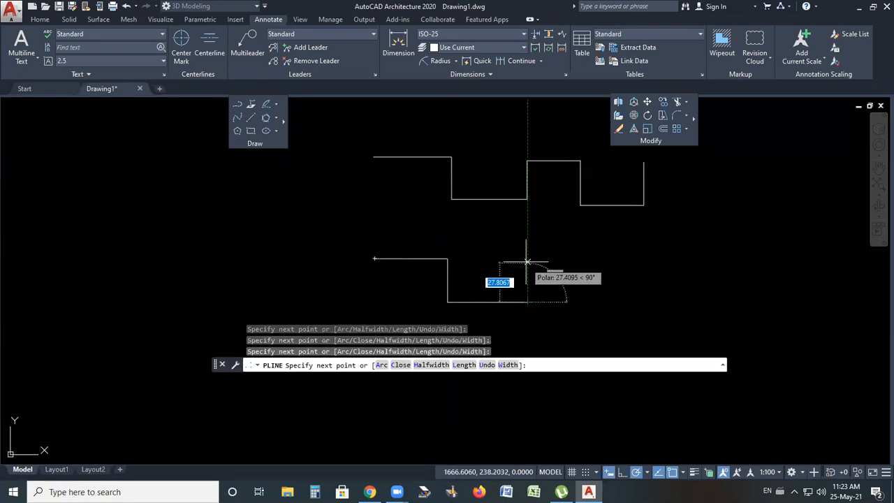
left_click(527, 262)
left_click(568, 262)
left_click(568, 315)
left_click(624, 315)
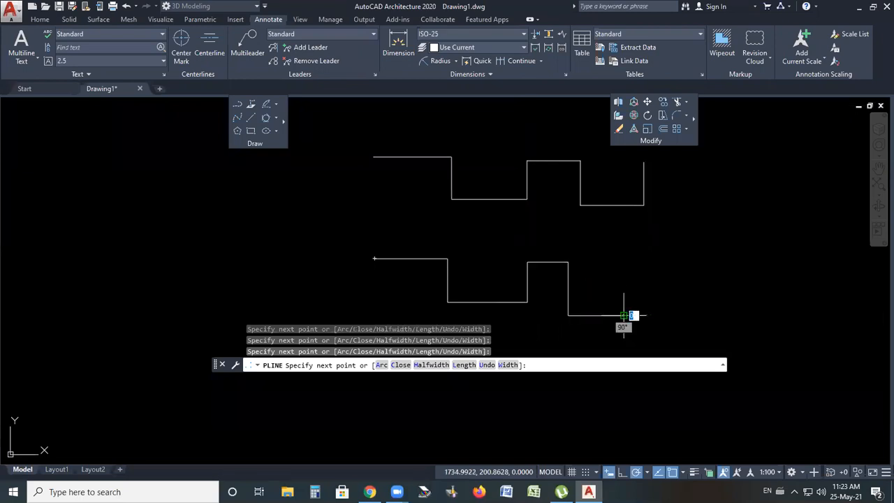
left_click(624, 269)
key("Return")
scroll(399, 219, "up", 2)
scroll(363, 223, "down", 2)
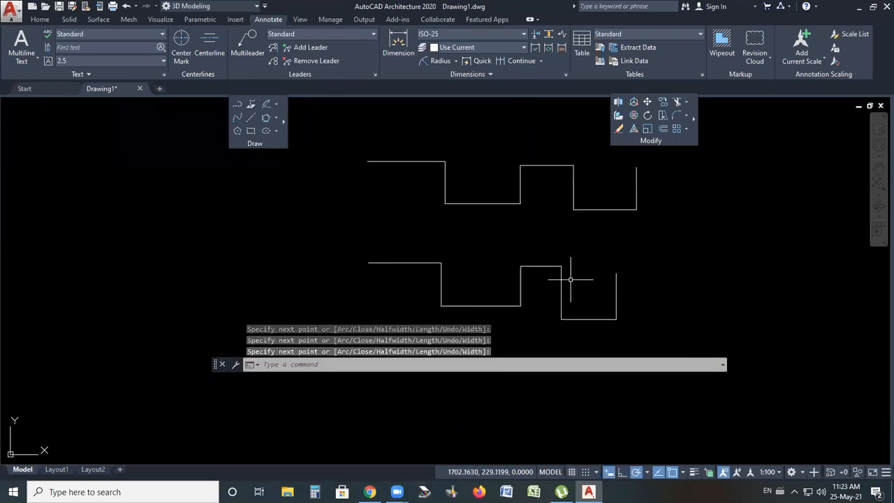
Erase the polyline, then undo the erasure
scroll(430, 255, "down", 2)
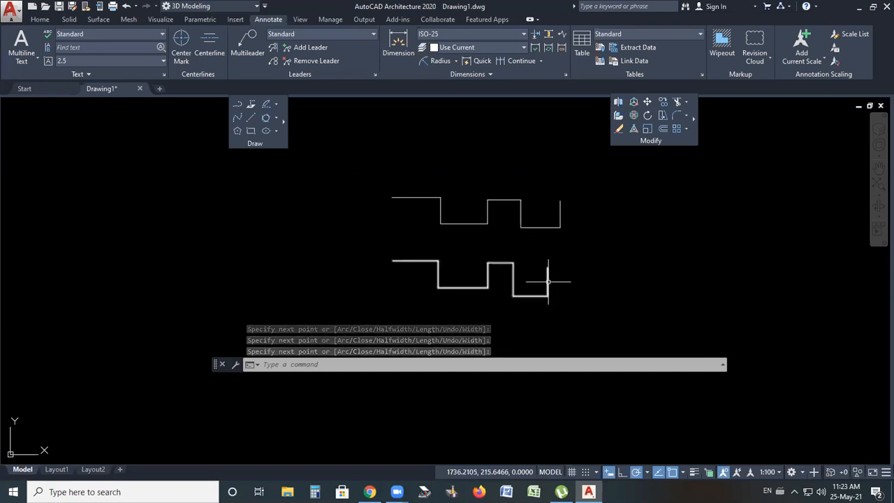
left_click(500, 266)
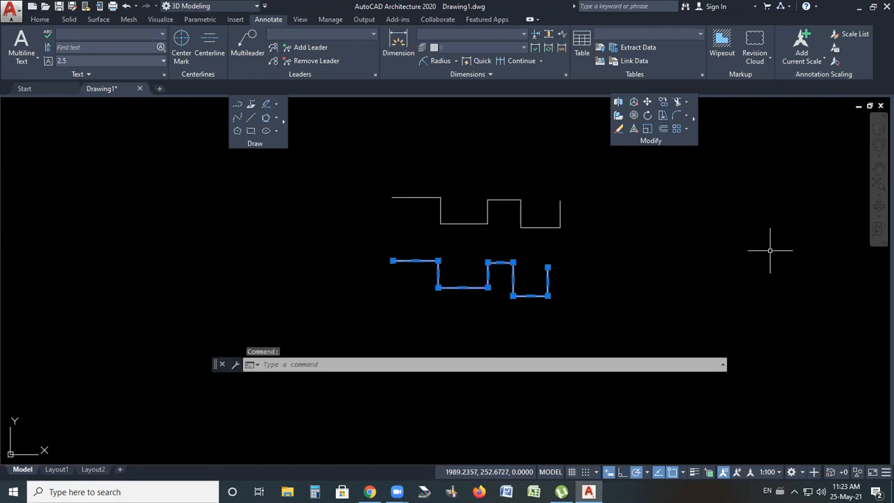
key("Delete")
key("ctrl+z")
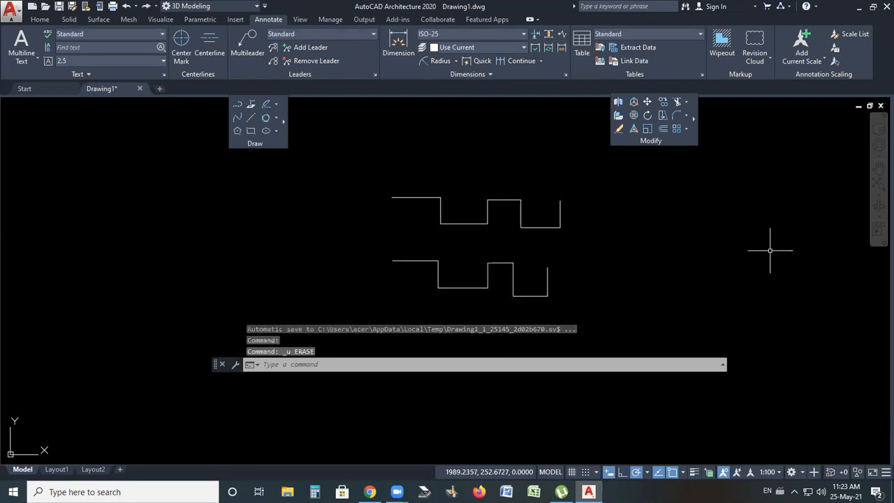
Select the polyline and stretch several of its vertex grips to reshape it, pulling the right end far outward
left_click(412, 261)
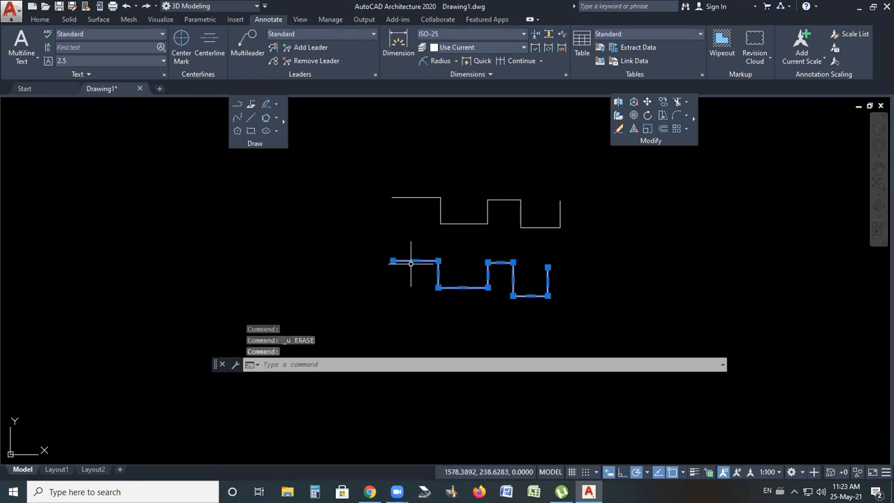
scroll(529, 304, "up", 2)
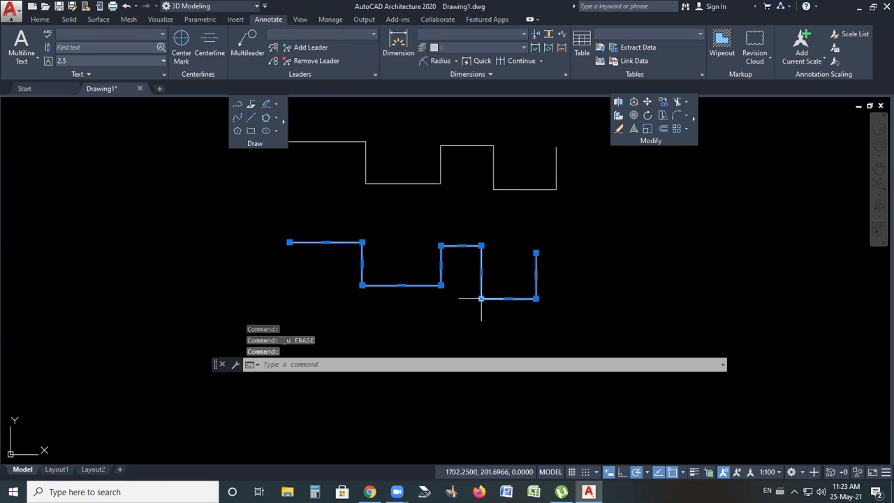
left_click(362, 242)
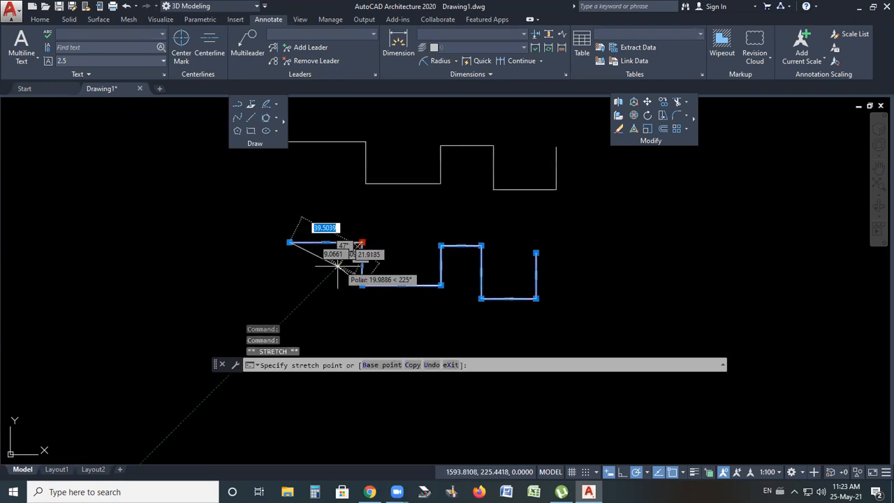
left_click(334, 270)
left_click(441, 245)
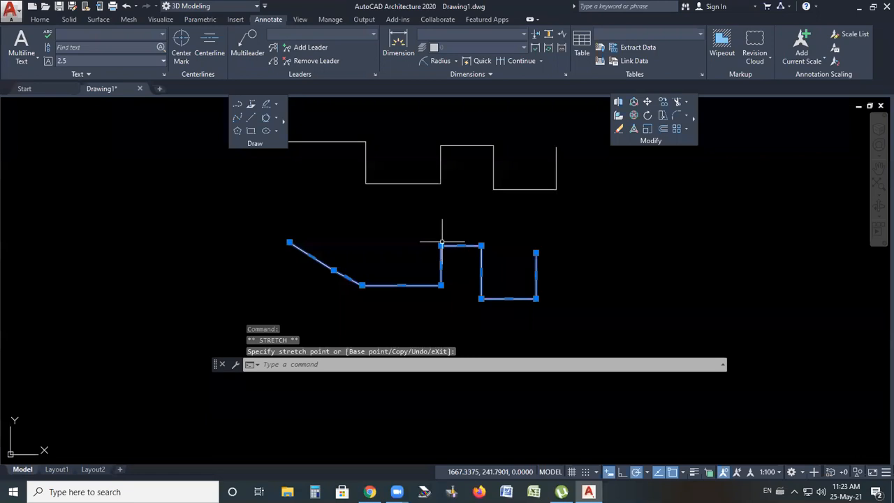
left_click(457, 261)
left_click(480, 298)
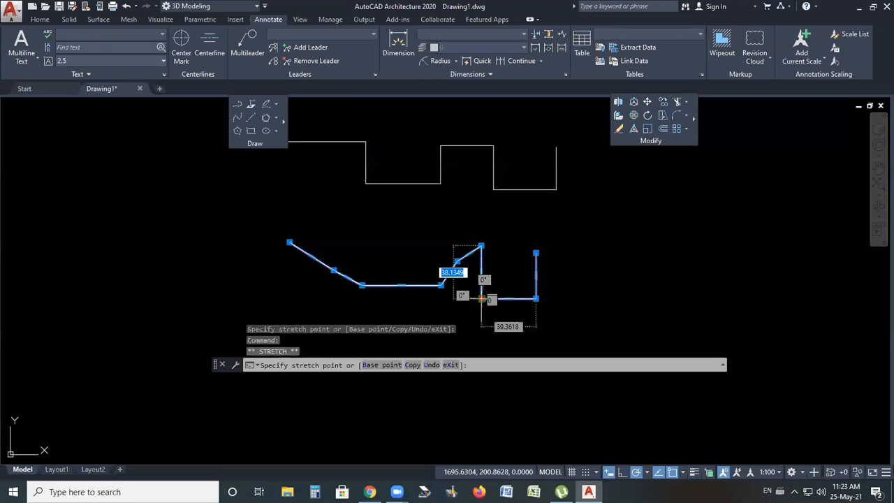
left_click(514, 267)
left_click(535, 253)
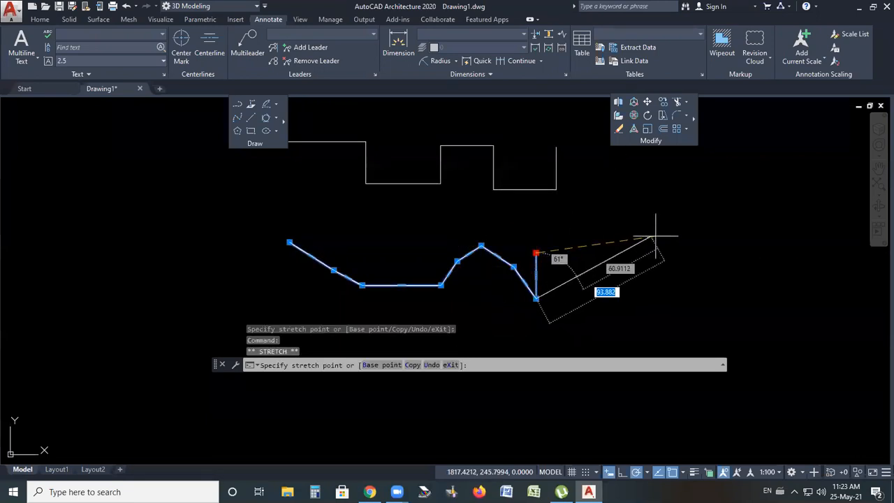
left_click(743, 246)
left_click(536, 299)
left_click(563, 252)
Stretch the remaining vertex grips of the polyline to flatten it into a shallow wave
left_click(514, 267)
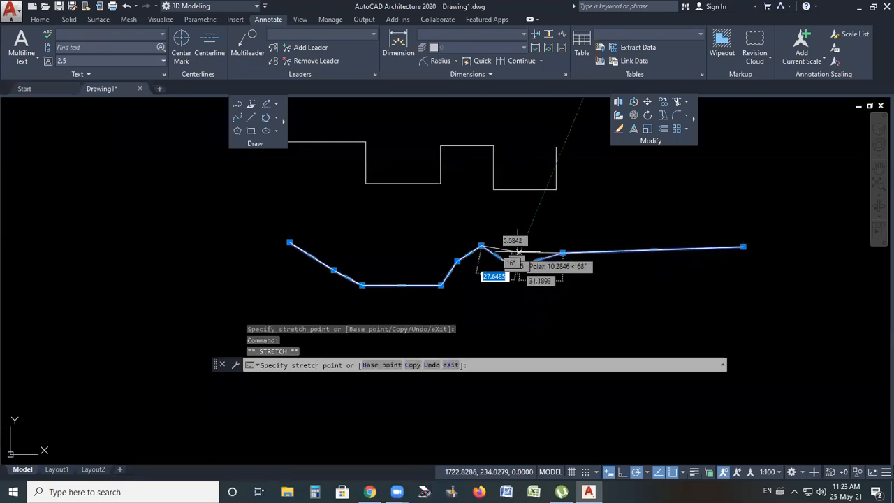
left_click(513, 246)
left_click(441, 285)
left_click(420, 265)
left_click(361, 285)
left_click(369, 267)
left_click(333, 270)
left_click(340, 257)
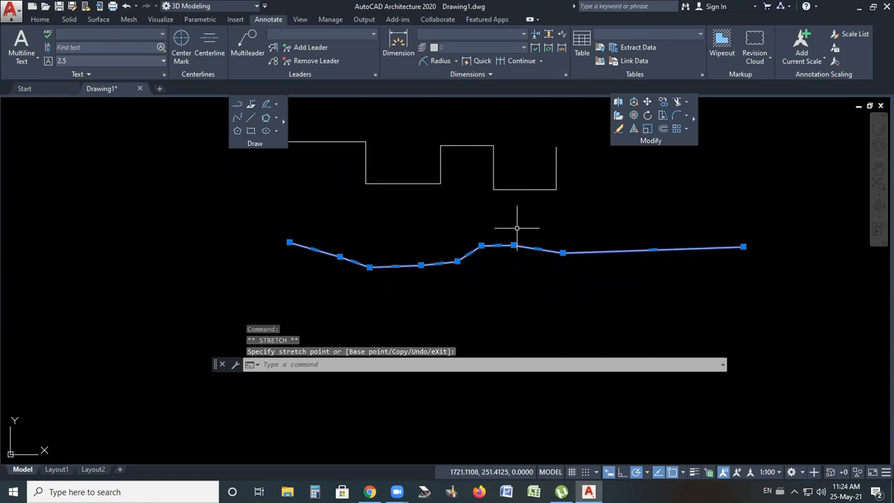
Erase the reshaped polyline and all segments of the stepped line profile
key("Delete")
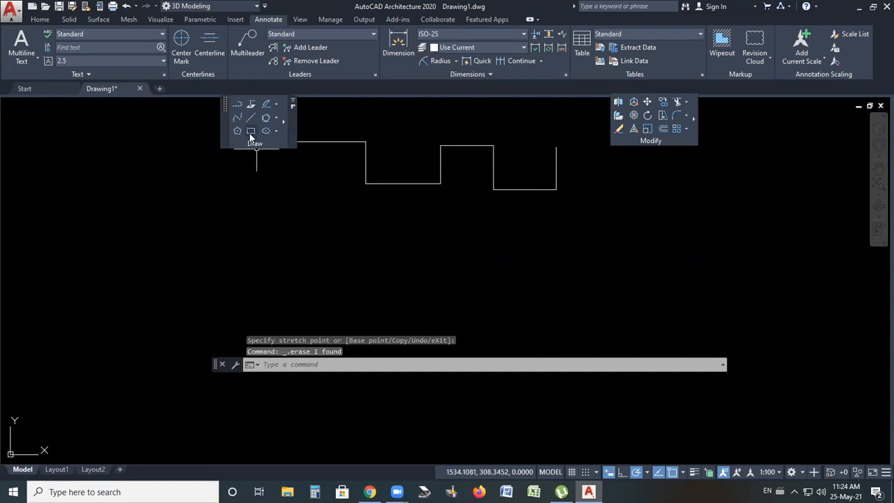
left_click(284, 121)
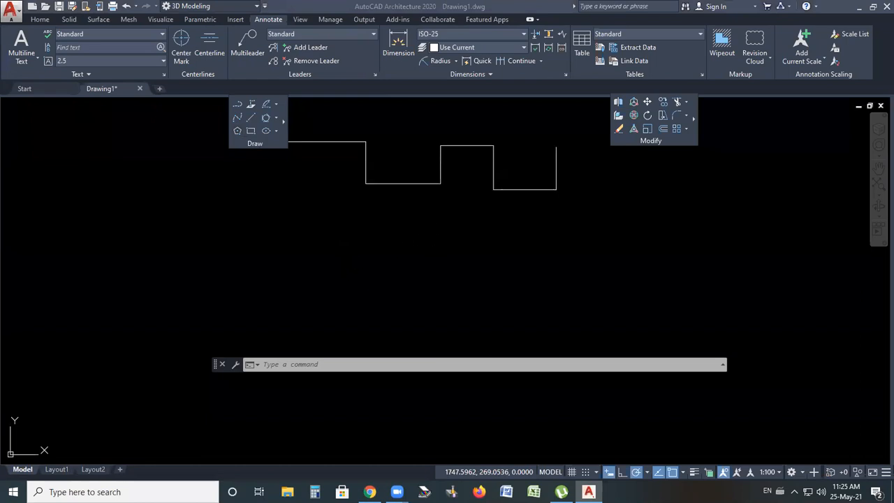
left_click(381, 248)
left_click(371, 236)
scroll(507, 187, "down", 4)
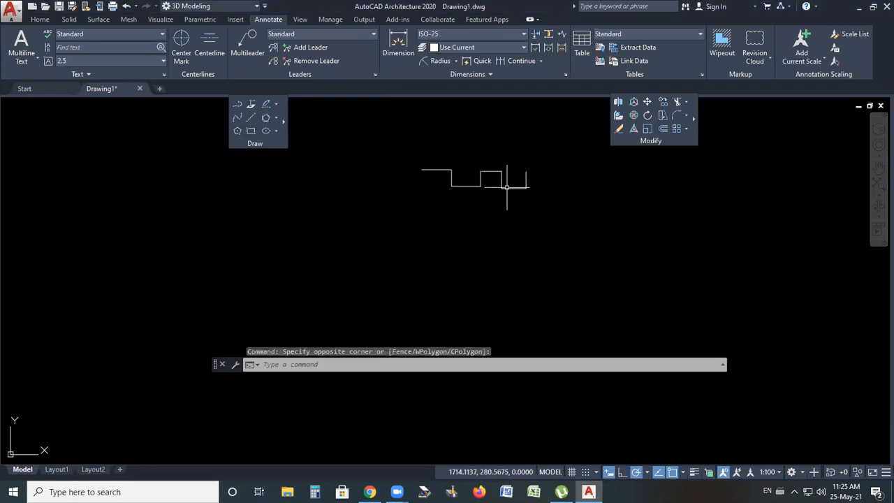
left_click(554, 142)
left_click(389, 233)
key("Delete")
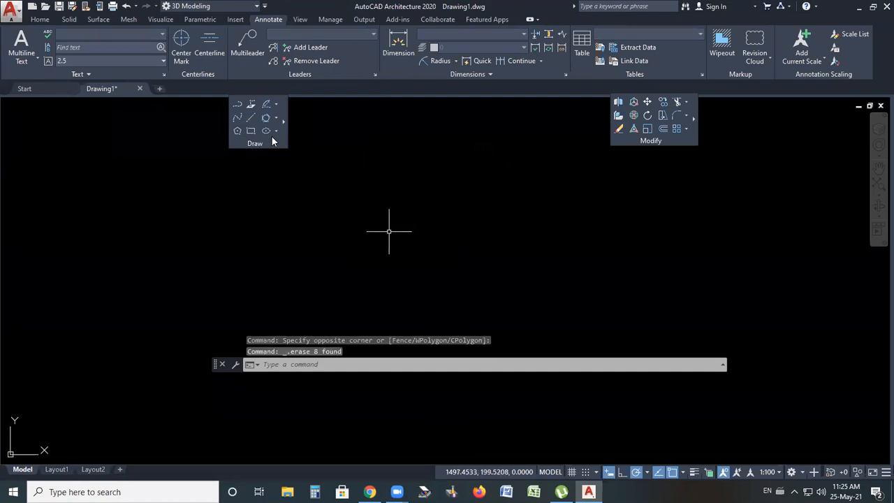
Draw a circle with the Center, Radius option and a radius of 100
left_click(278, 119)
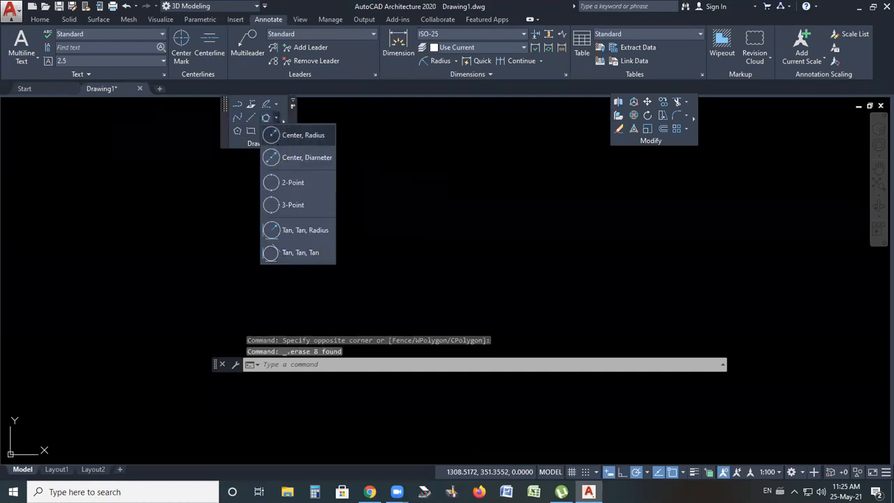
left_click(283, 134)
left_click(351, 246)
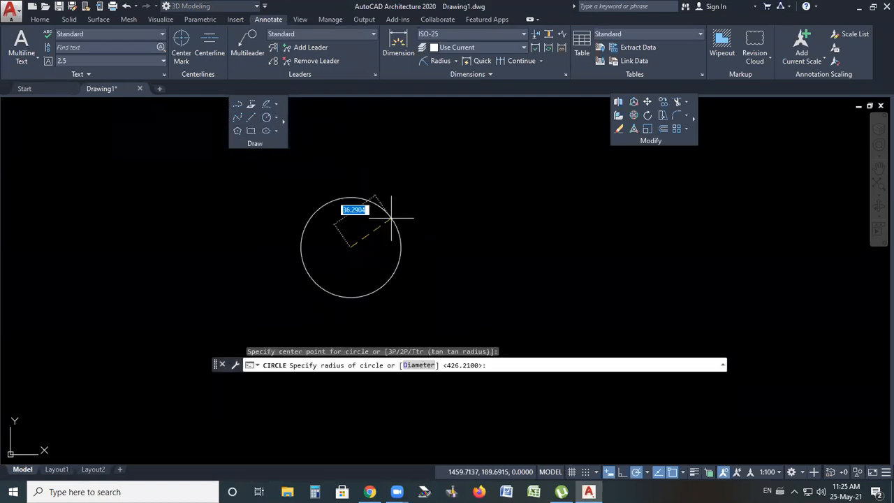
type("100")
key("Return")
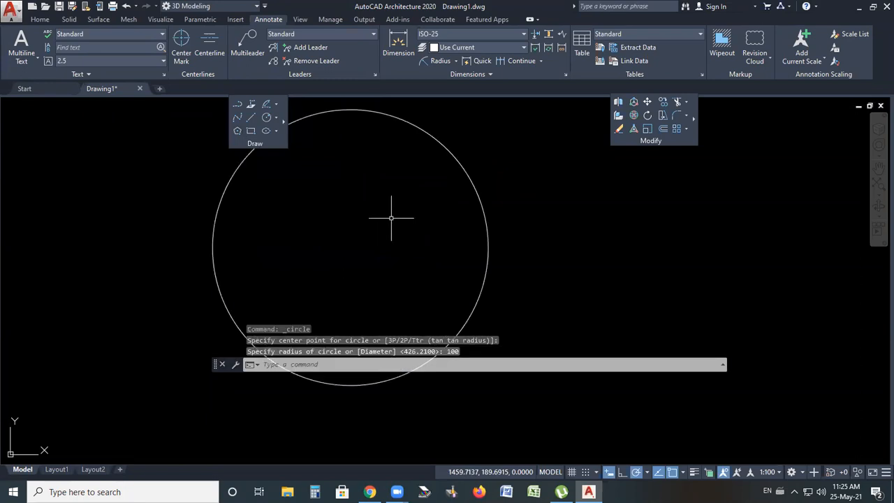
scroll(391, 218, "down", 4)
Draw a second circle of radius 100 to the right of the first one
key("Return")
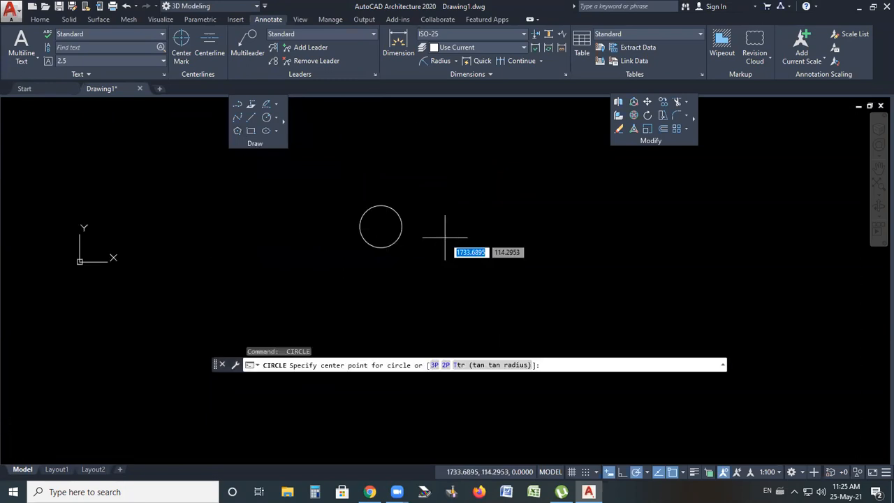
left_click(510, 226)
type("100")
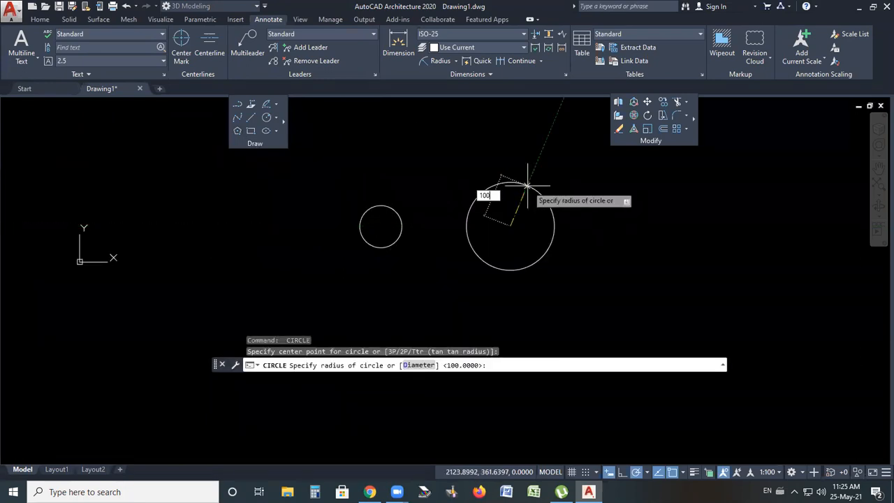
key("Return")
key("Return")
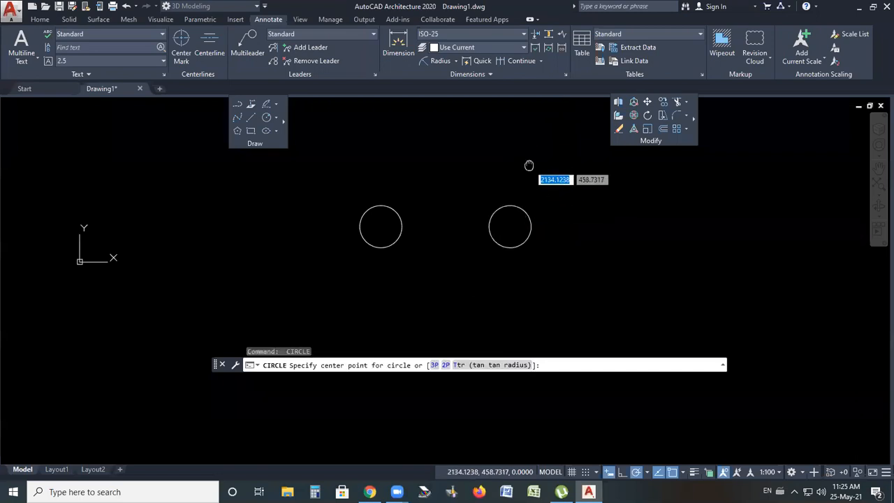
scroll(458, 147, "up", 2)
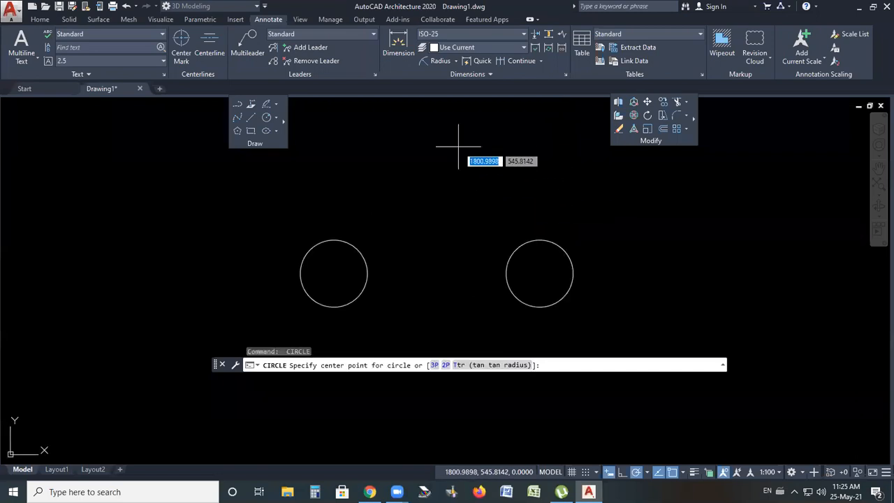
key("Escape")
Move the second circle closer to the first one using its centre grip
left_click(602, 215)
left_click(538, 276)
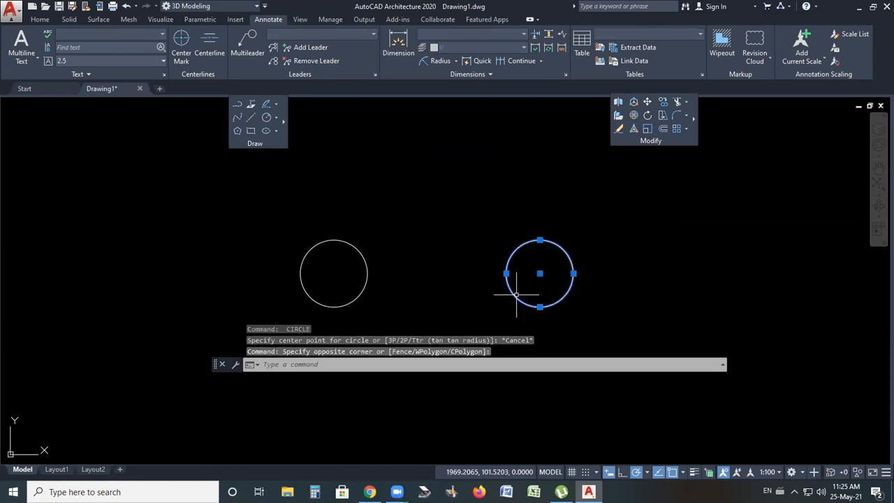
left_click(540, 273)
left_click(447, 273)
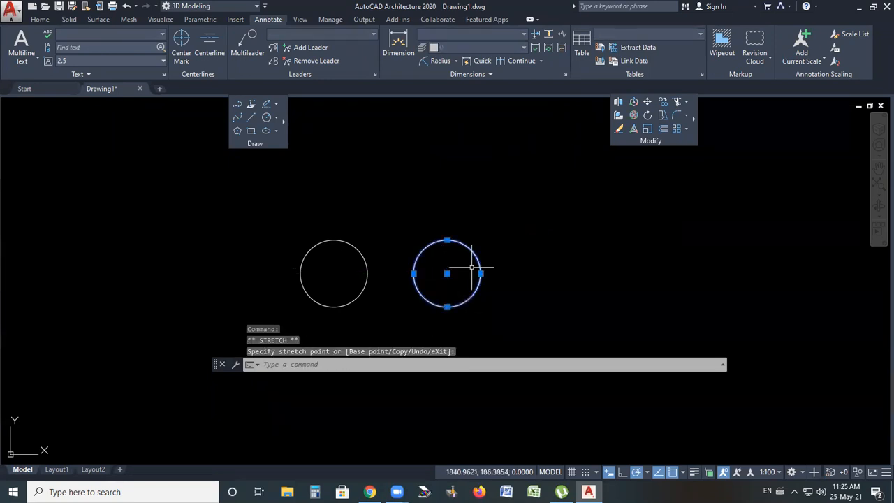
key("Escape")
Draw a five-sided polygon inscribed in a circle of radius 100, centred on the left circle's centre
scroll(320, 289, "up", 4)
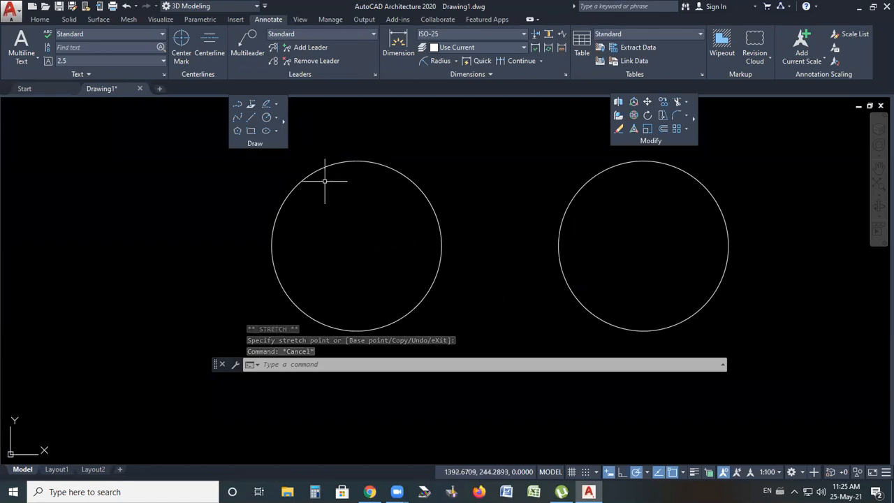
left_click(237, 130)
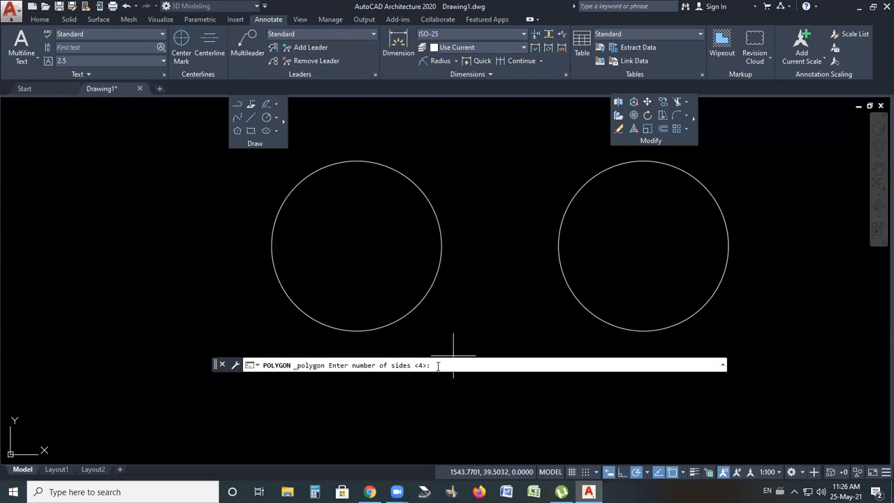
type("5")
key("Return")
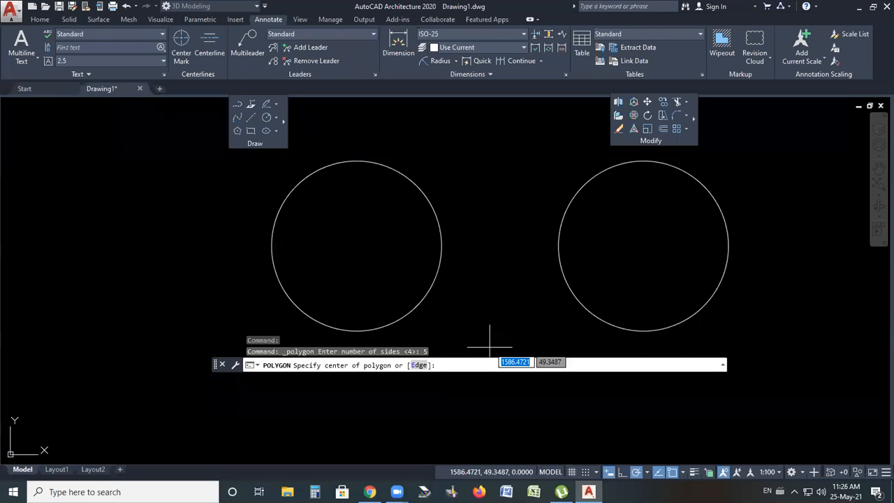
left_click(354, 245)
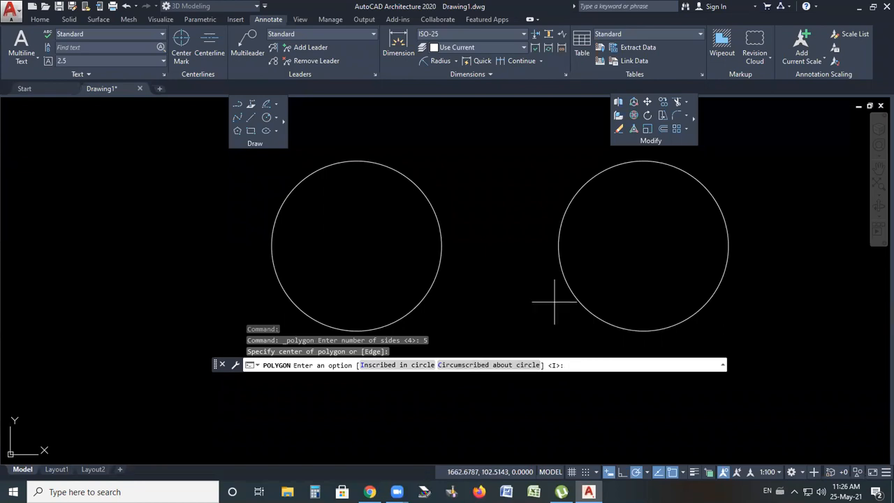
right_click(517, 252)
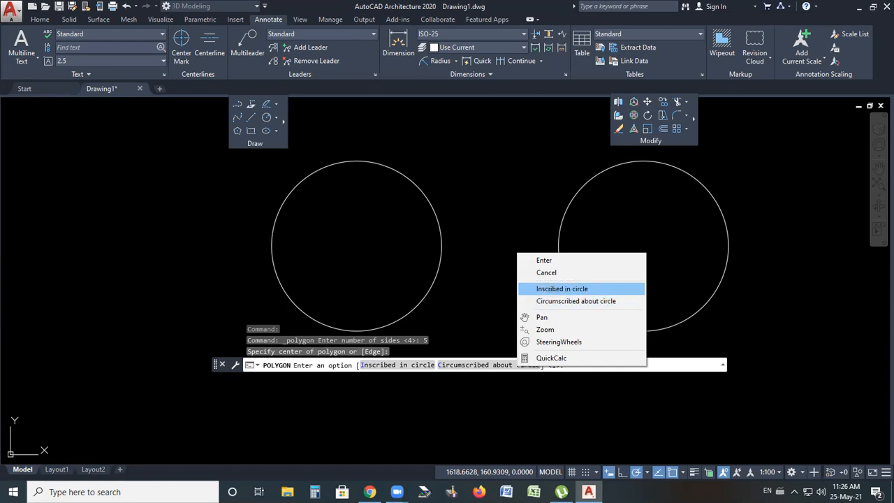
left_click(552, 289)
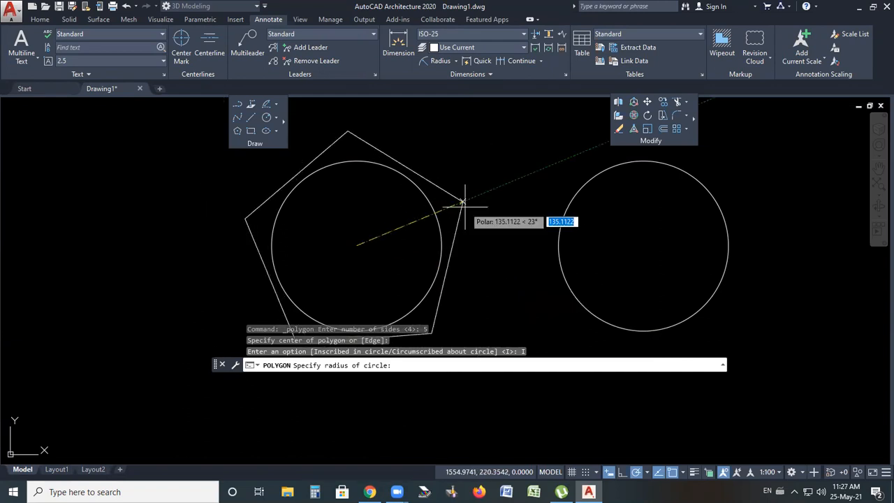
type("100")
left_click(466, 209)
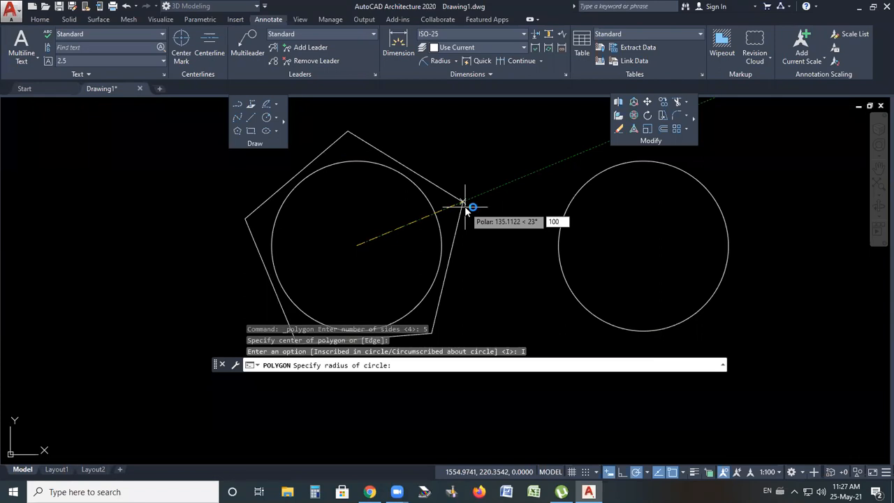
key("Return")
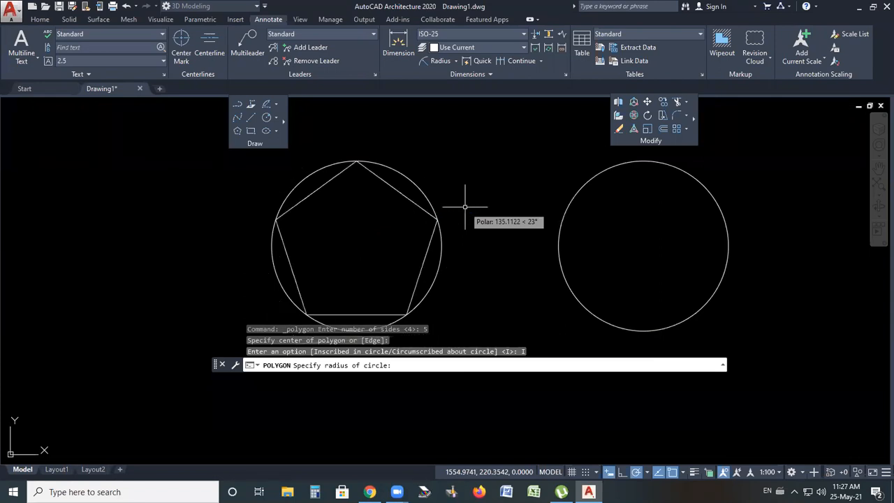
Select the left circle to examine it separately from the pentagon, then clear the selection
scroll(358, 218, "down", 2)
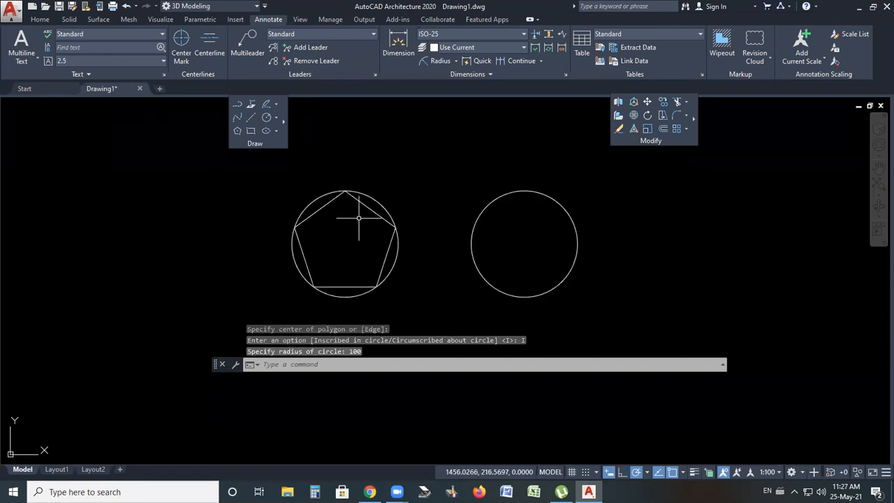
left_click(383, 190)
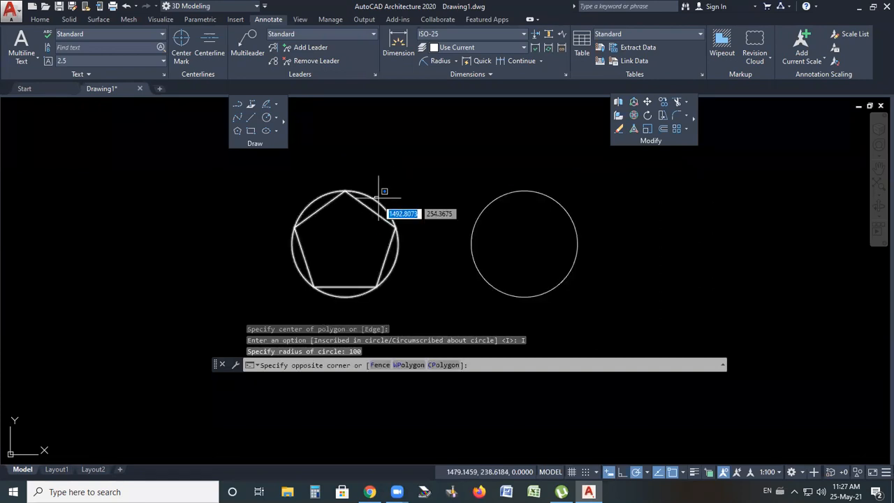
left_click(380, 199)
left_click(367, 200)
scroll(366, 203, "up", 2)
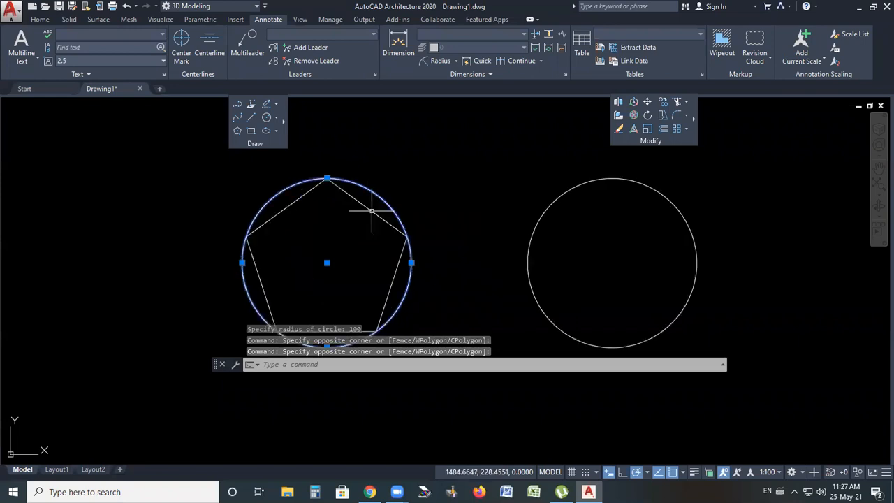
key("Escape")
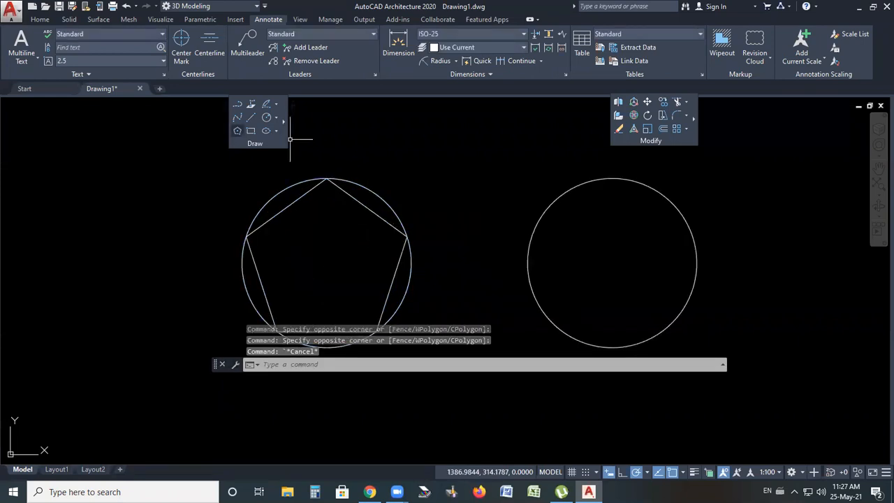
Draw a five-sided polygon circumscribed about a circle of radius 100, centred on the right circle's centre
left_click(237, 131)
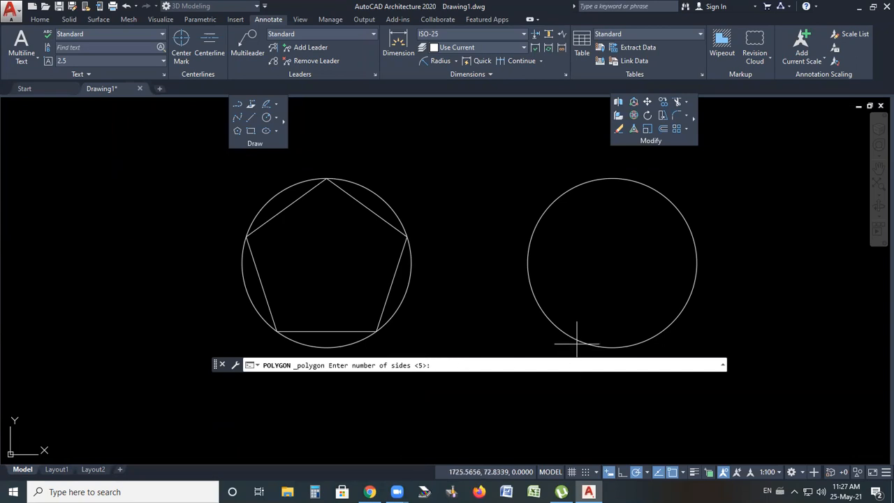
key("Return")
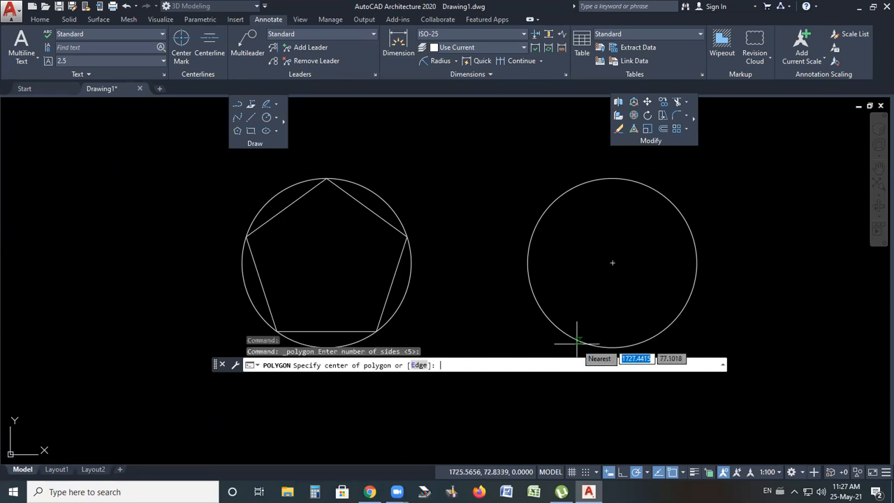
left_click(612, 263)
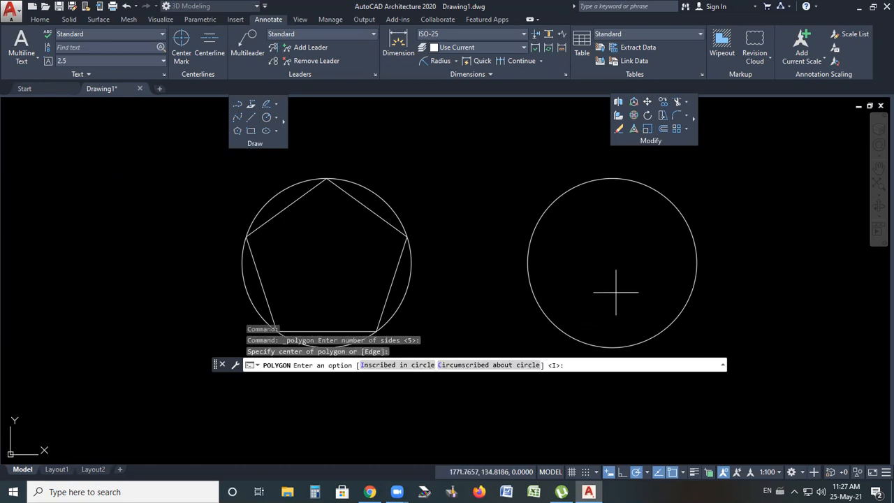
left_click(472, 368)
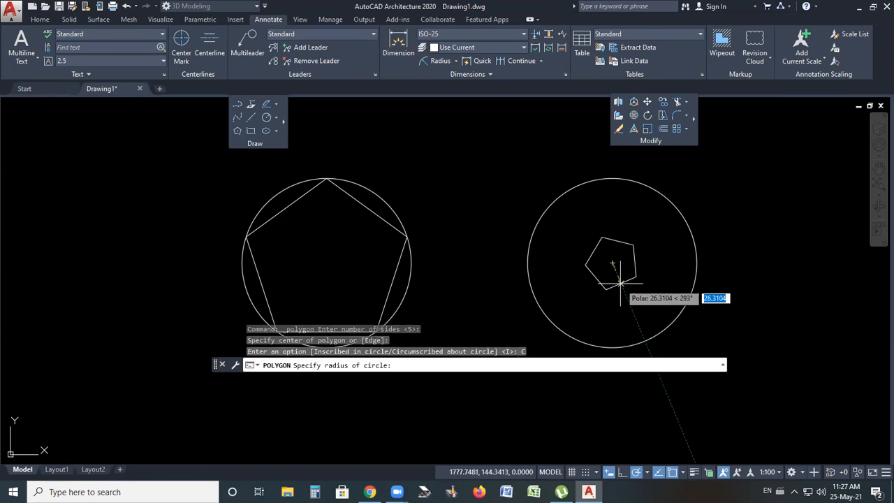
type("100")
key("Return")
scroll(484, 206, "down", 2)
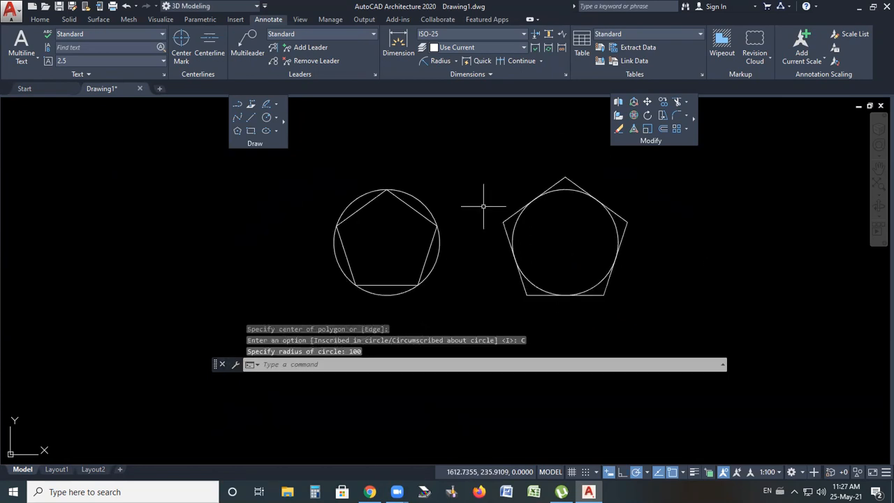
Try to move the right circle by its centre grip, then undo the move
left_click(630, 192)
left_click(542, 244)
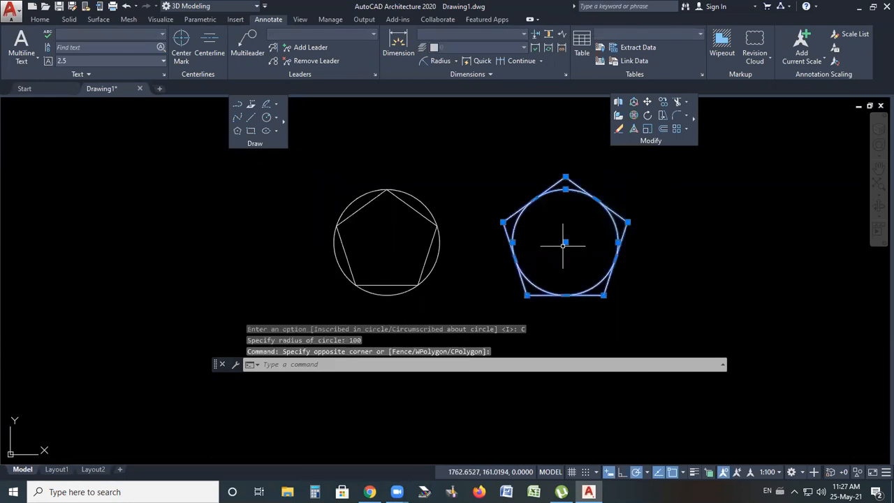
left_click(565, 243)
left_click(519, 242)
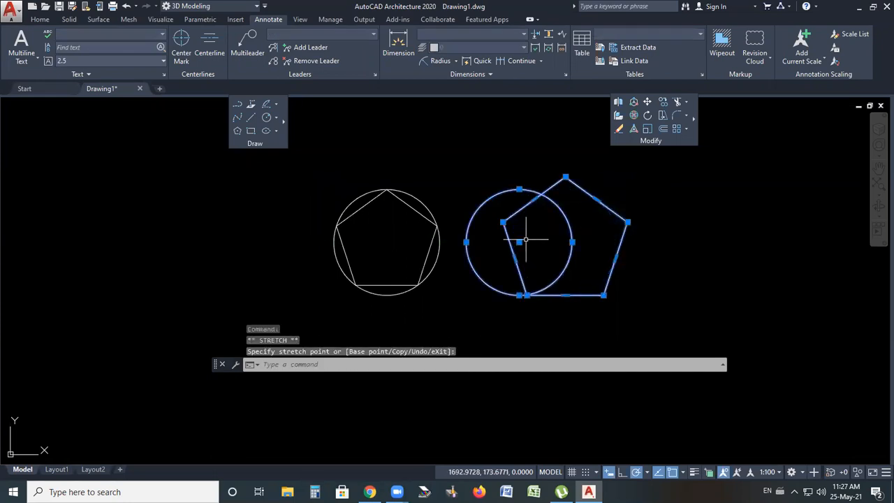
key("ctrl+z")
left_click(624, 190)
left_click(521, 276)
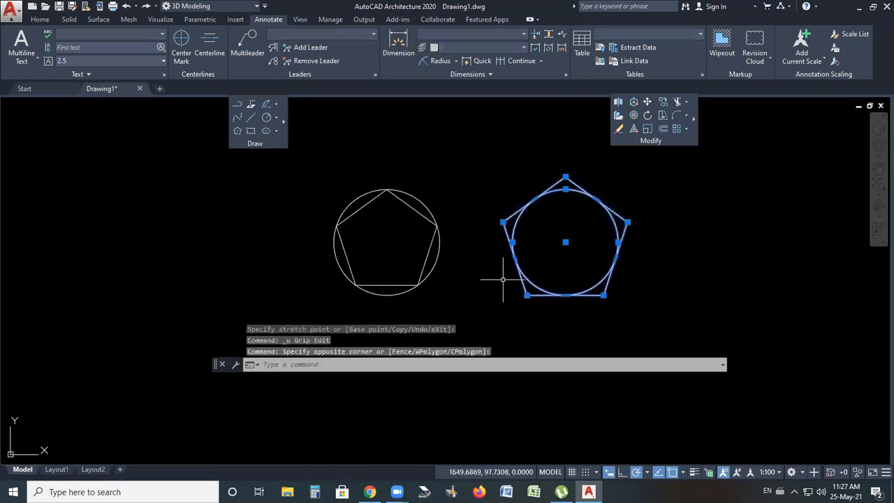
left_click(565, 241)
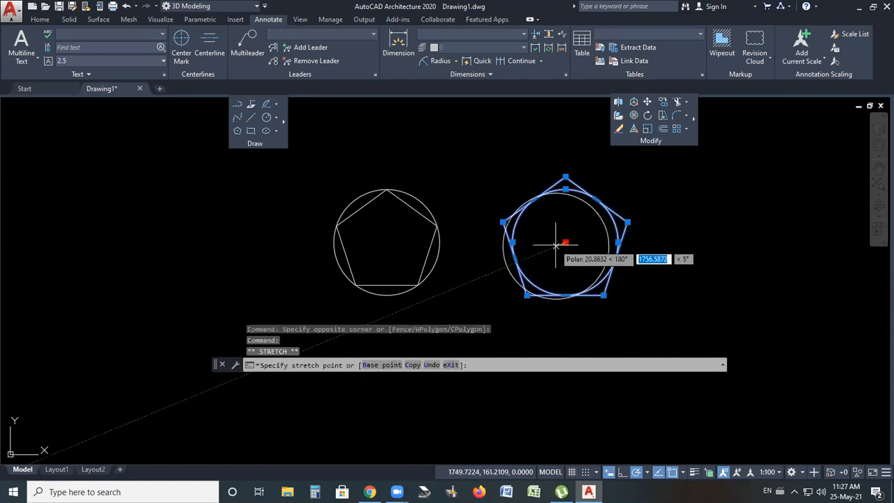
key("Escape")
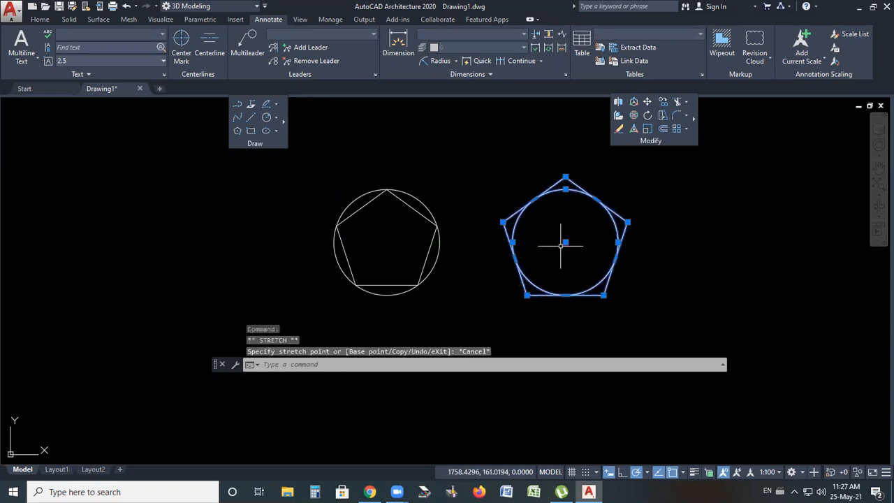
key("Escape")
Select the left circle and pentagon along with the right circle, then clear the selection
left_click(422, 202)
left_click(417, 209)
left_click(415, 222)
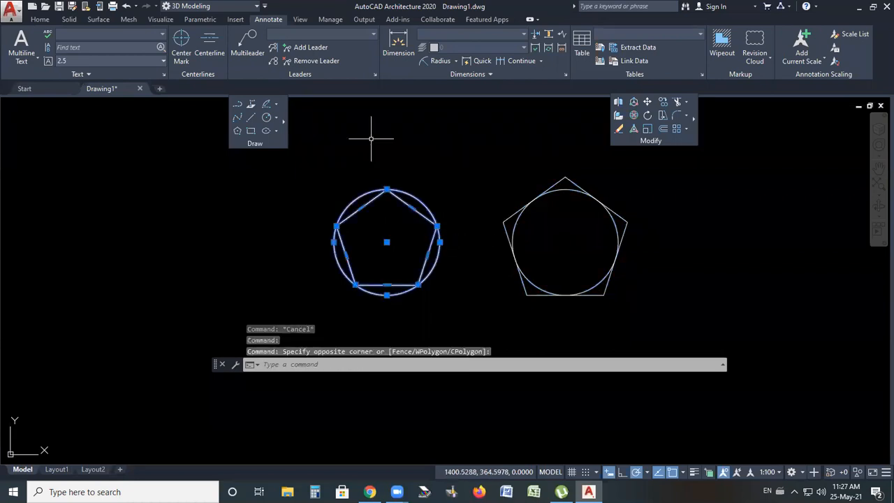
left_click(570, 190)
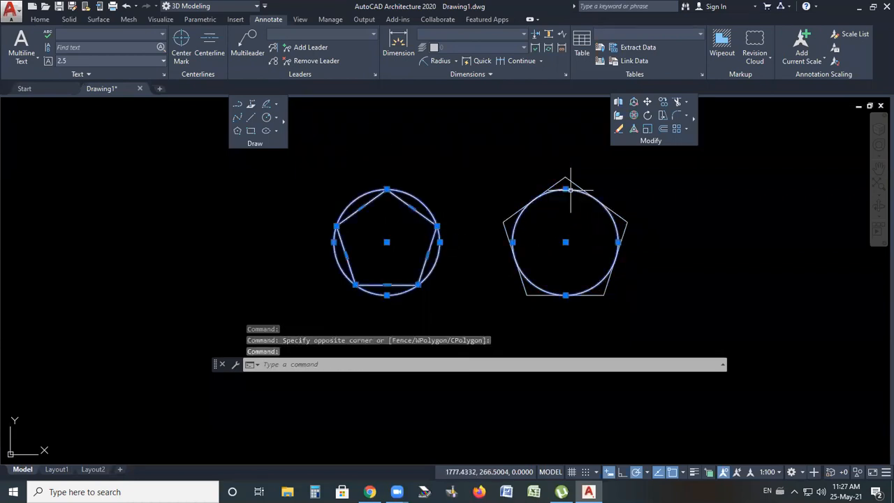
key("Escape")
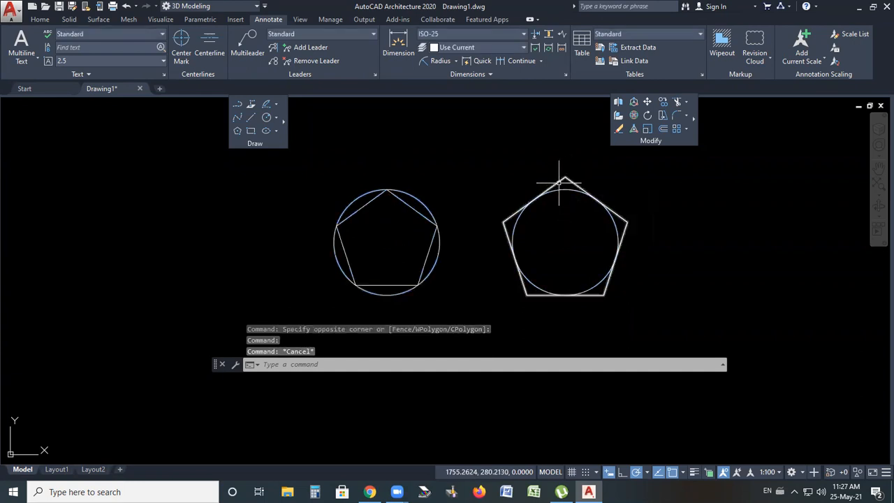
Erase the right circle, then undo the erase
left_click(564, 191)
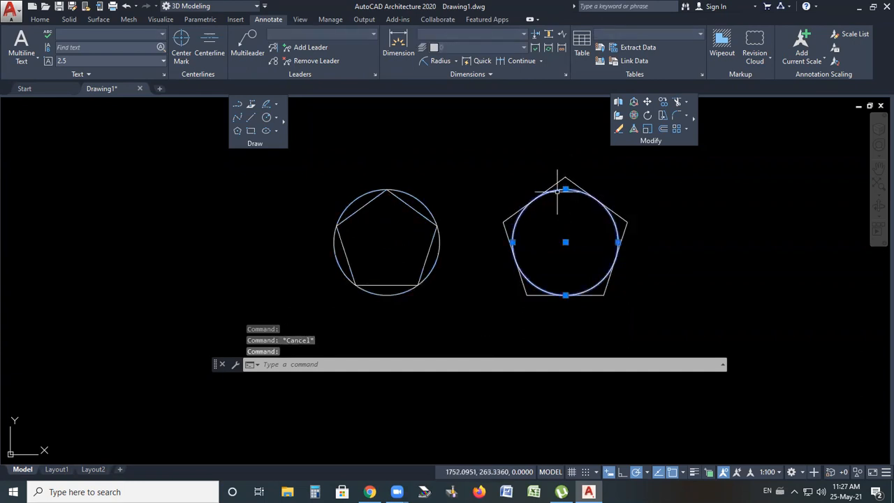
key("Delete")
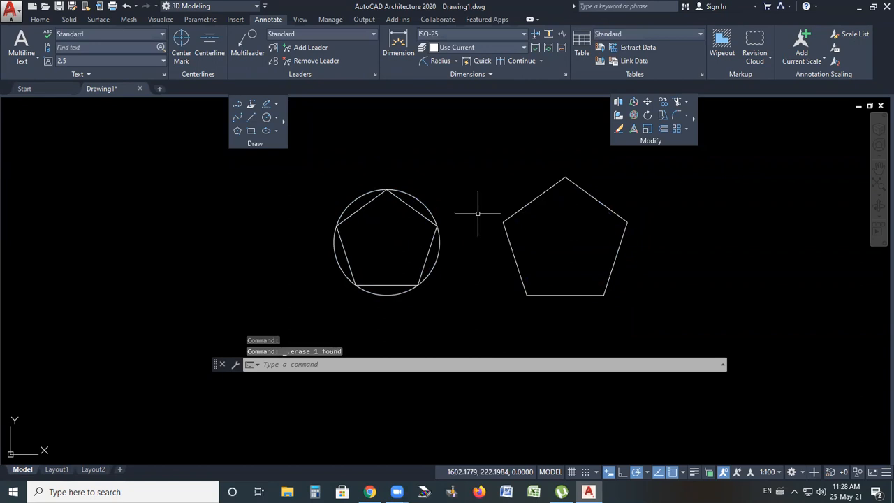
key("ctrl+z")
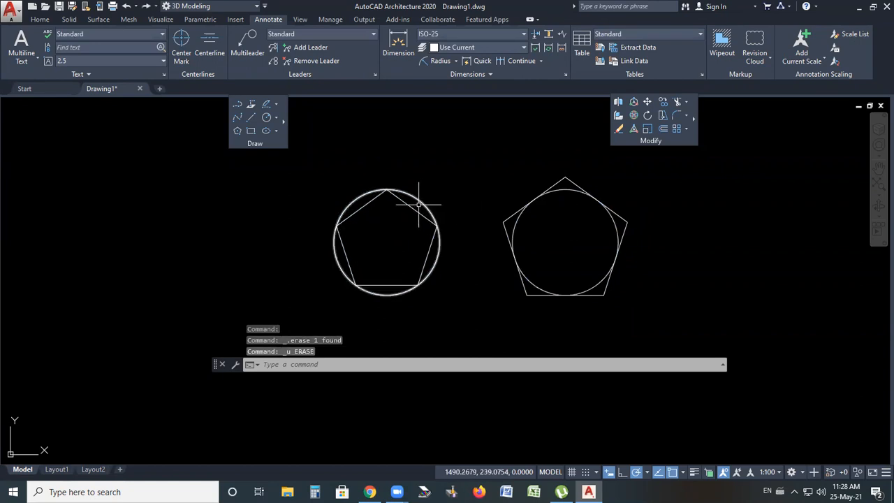
Move the left circle and inscribed pentagon from their centre onto the right circle's centre
left_click(435, 190)
left_click(315, 279)
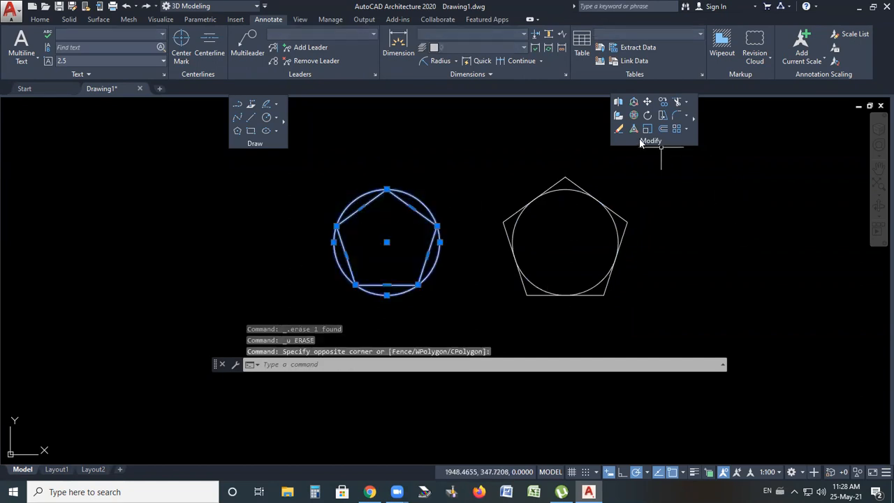
left_click(648, 101)
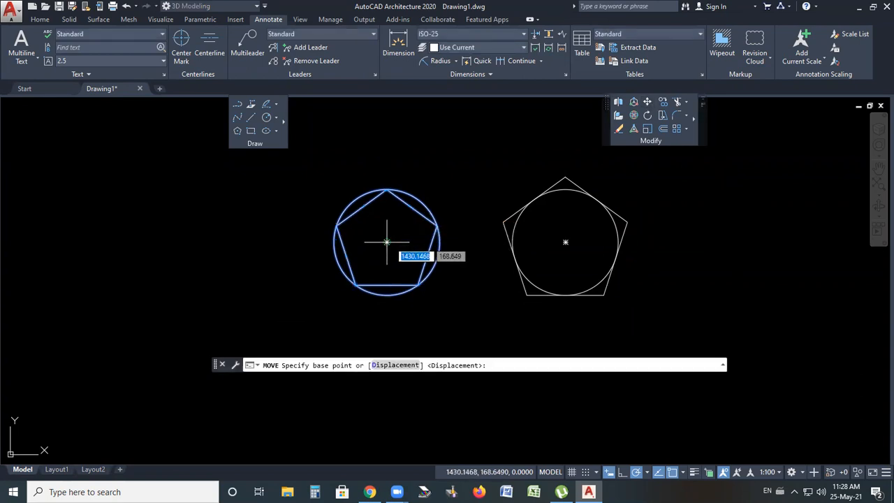
left_click(387, 242)
left_click(573, 231)
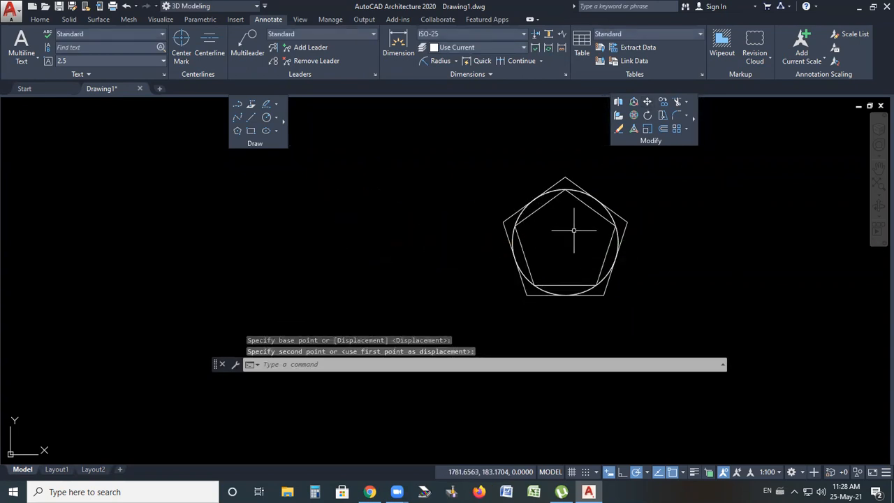
Erase the circle between the two concentric pentagons
scroll(566, 206, "up", 4)
left_click(553, 202)
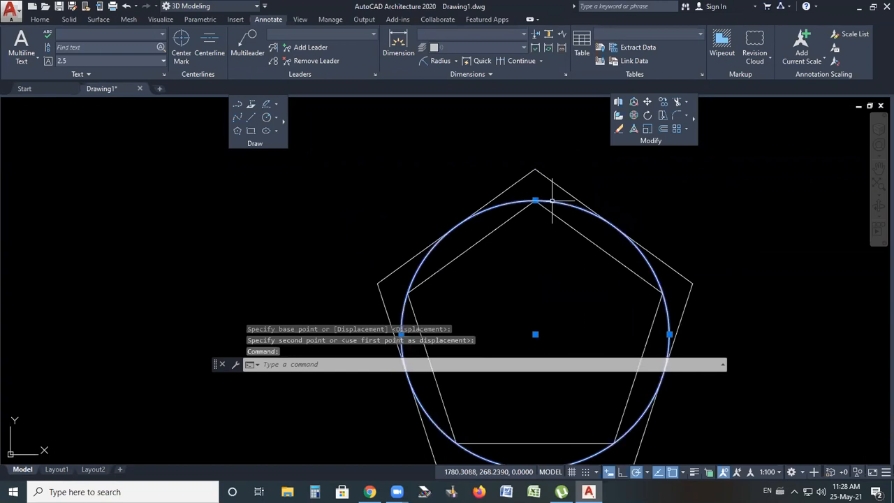
key("Delete")
scroll(463, 200, "down", 5)
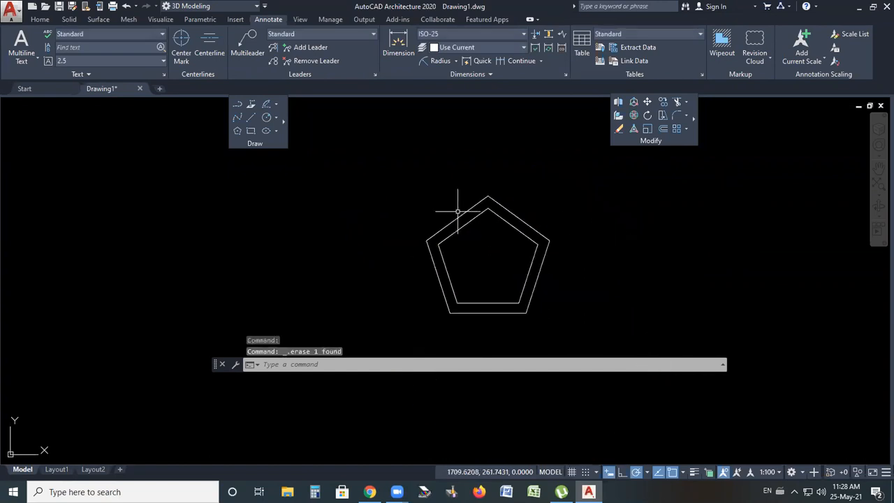
scroll(494, 260, "up", 5)
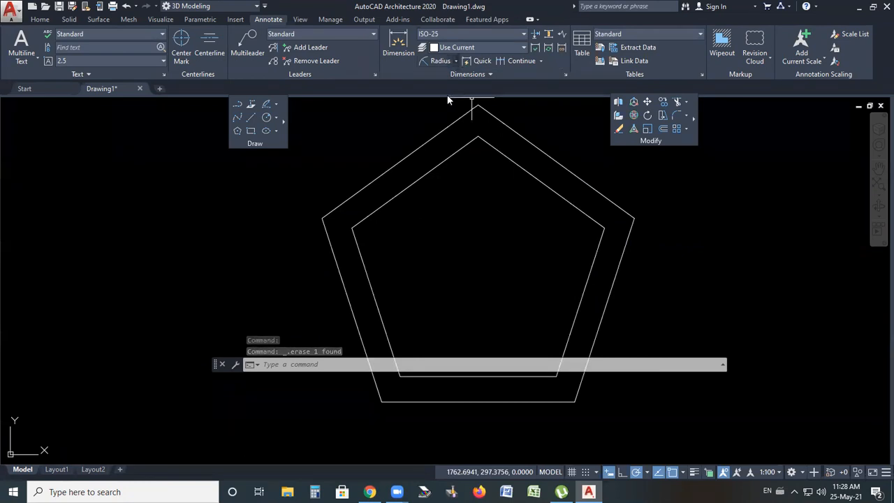
left_click(456, 61)
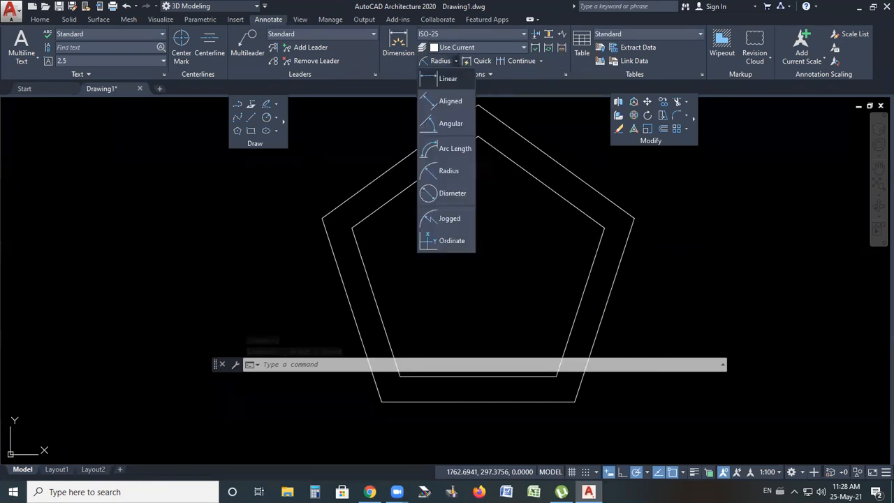
left_click(448, 78)
left_click(584, 302)
left_click(602, 313)
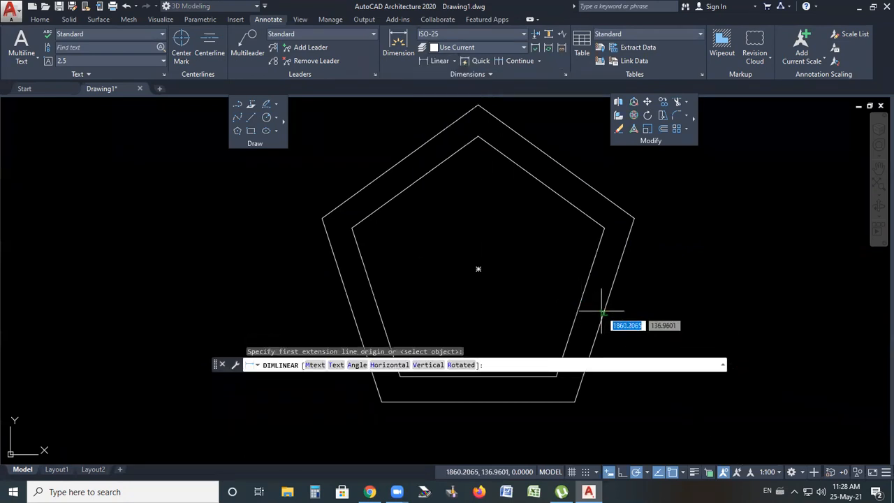
key("Escape")
key("Escape")
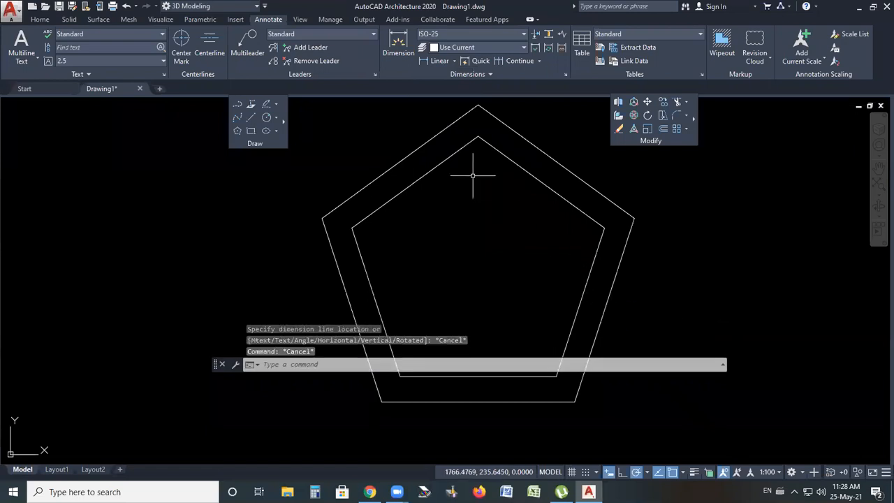
Add an aligned dimension for the gap between the inner and outer pentagons' upper right corners
left_click(456, 60)
left_click(450, 102)
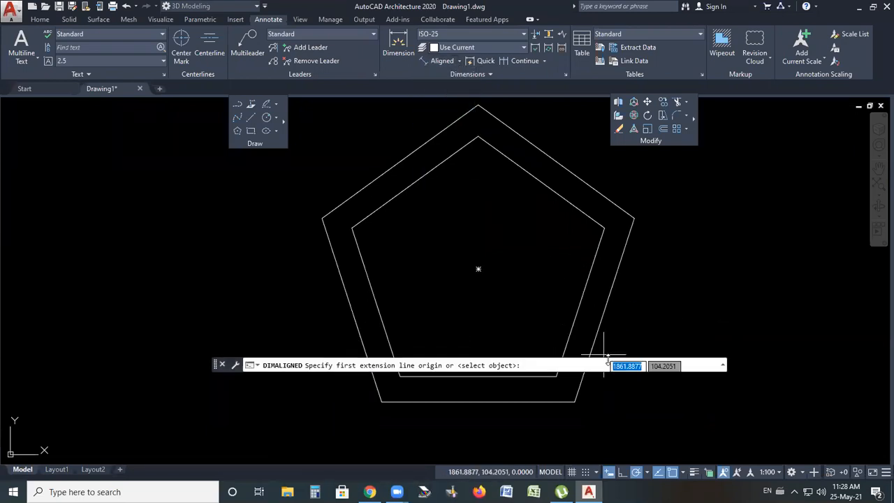
left_click(584, 303)
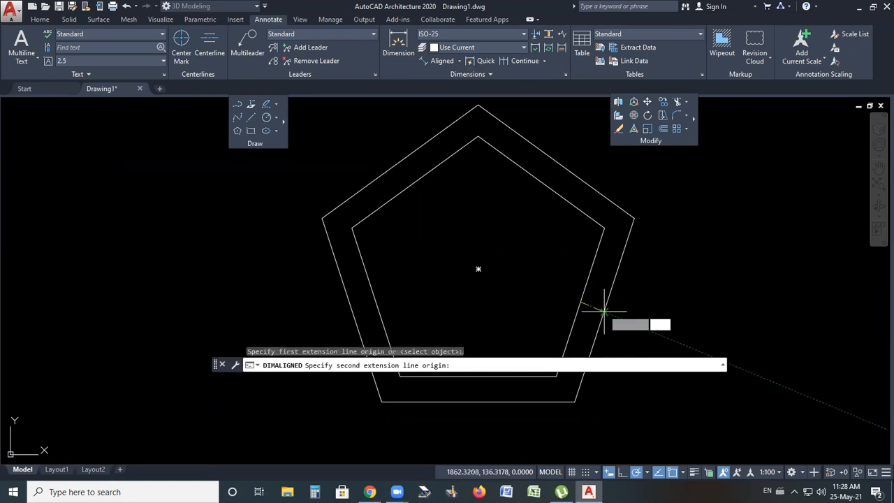
left_click(604, 310)
left_click(631, 187)
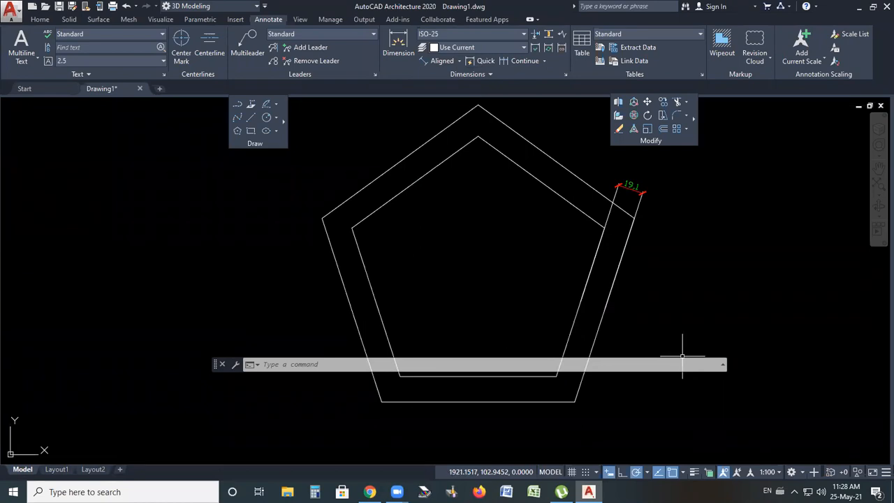
Erase both pentagons and the aligned dimension
scroll(472, 308, "down", 2)
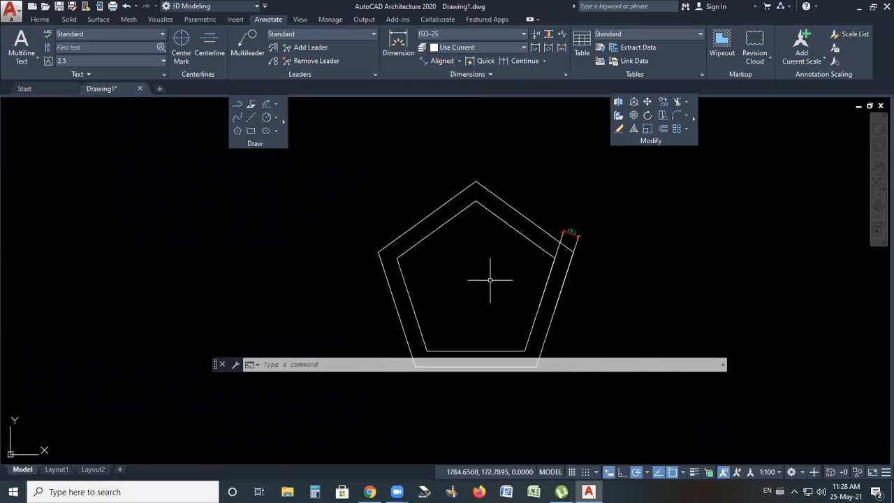
left_click(681, 203)
left_click(297, 318)
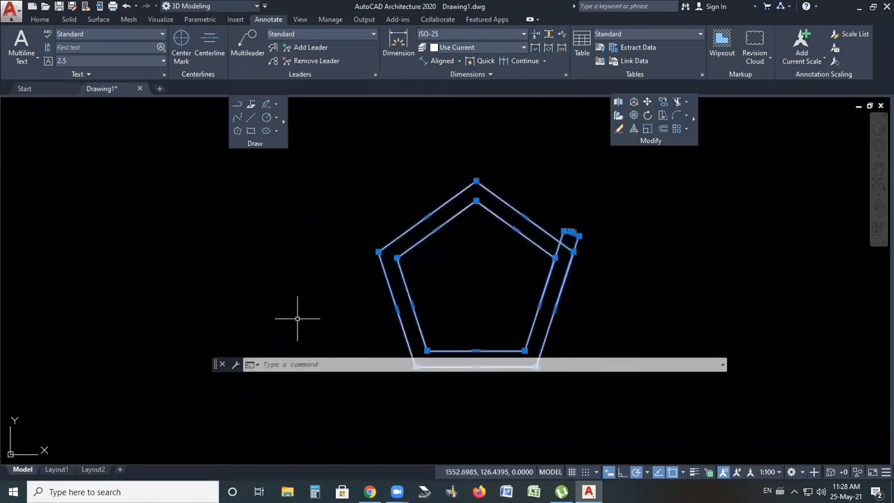
key("Delete")
Draw a centre ellipse with a 100 axis endpoint distance and 25 distance to the other axis
mouse_move(284, 121)
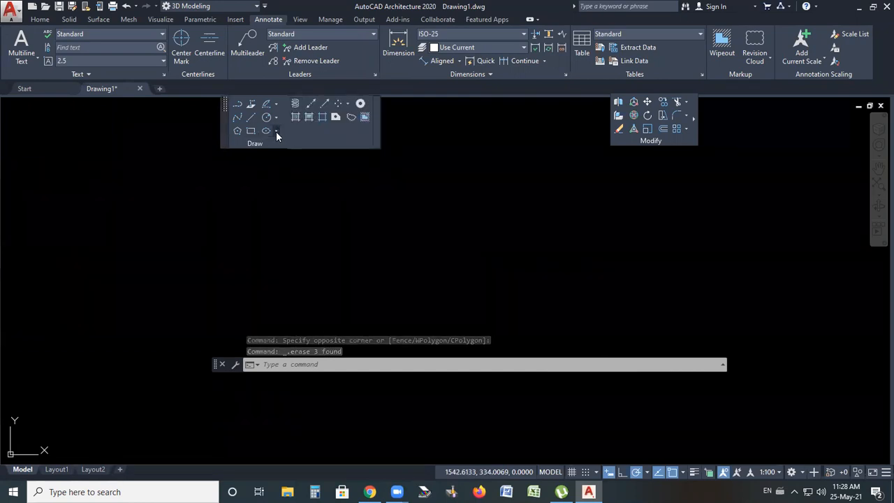
left_click(276, 131)
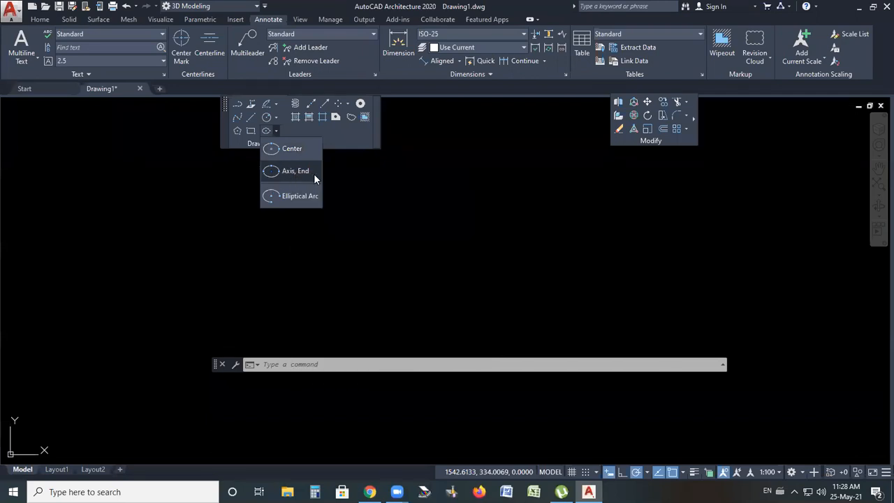
left_click(281, 149)
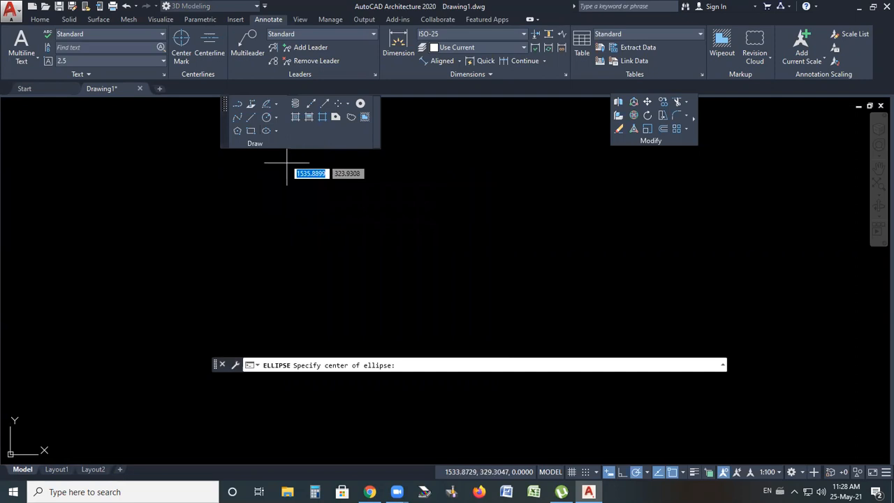
left_click(434, 262)
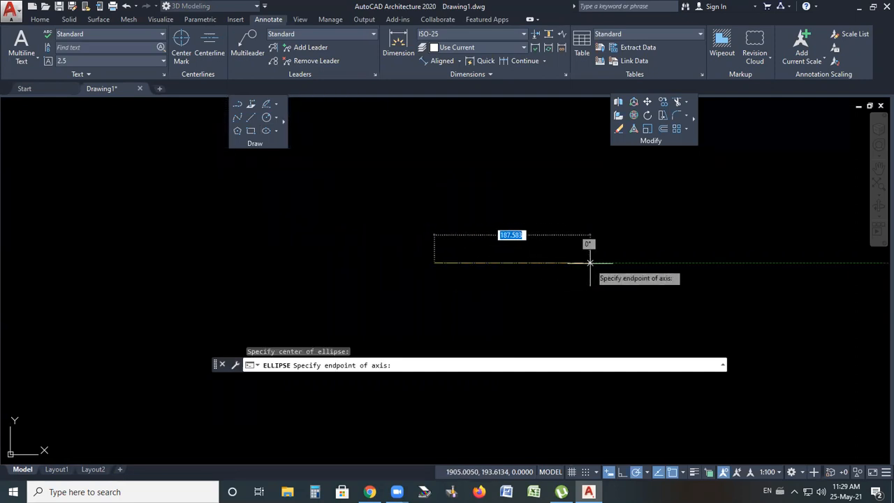
type("100")
key("Return")
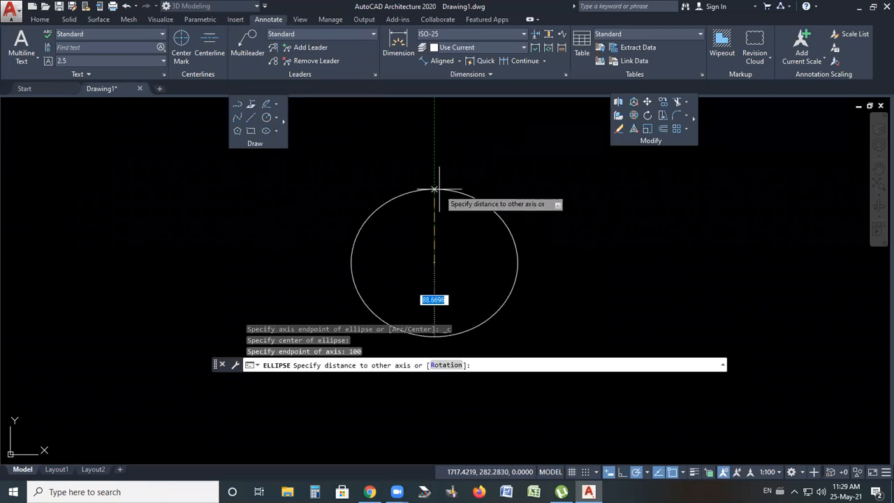
type("25")
key("Return")
scroll(423, 278, "up", 4)
scroll(429, 250, "down", 2)
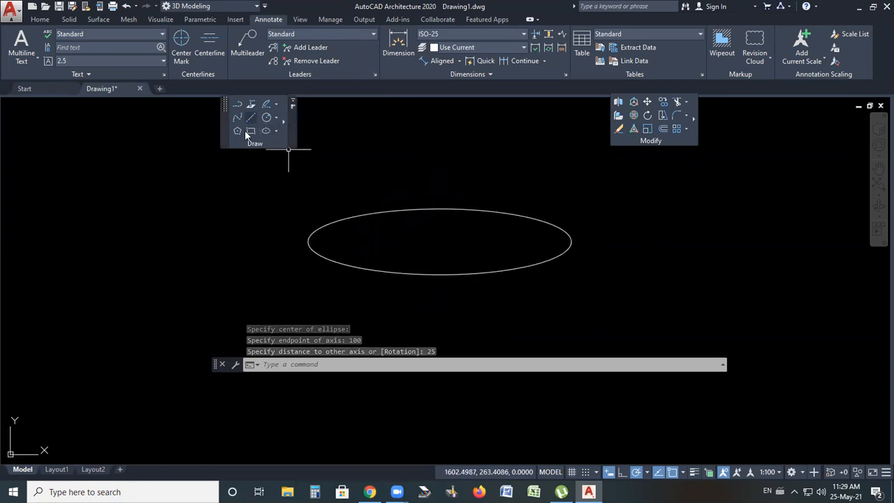
Add linear dimensions for the ellipse's overall width and height
left_click(460, 62)
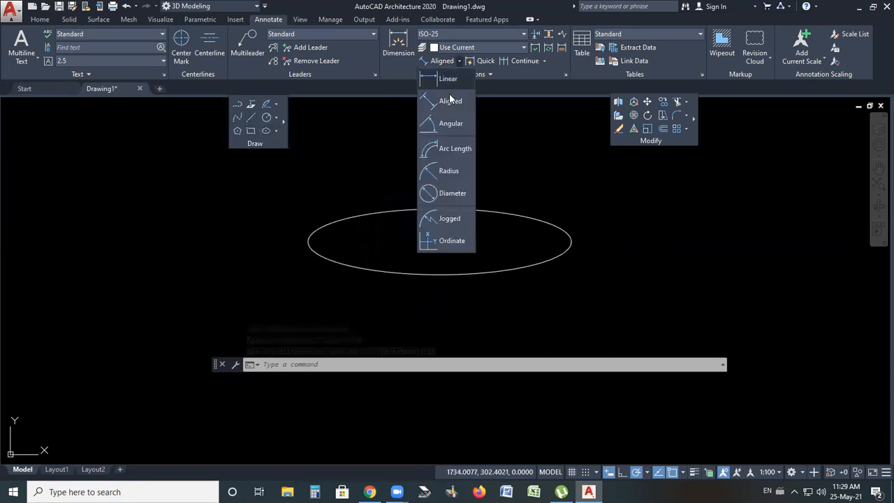
left_click(449, 81)
left_click(306, 242)
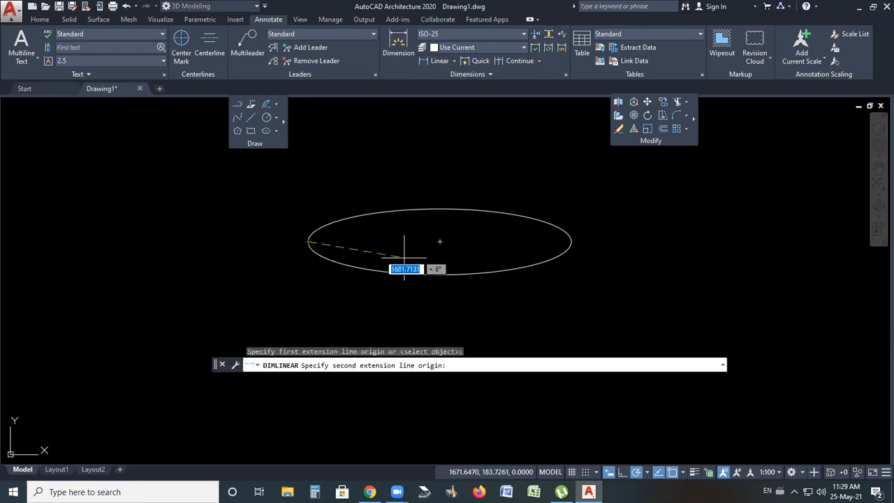
left_click(572, 241)
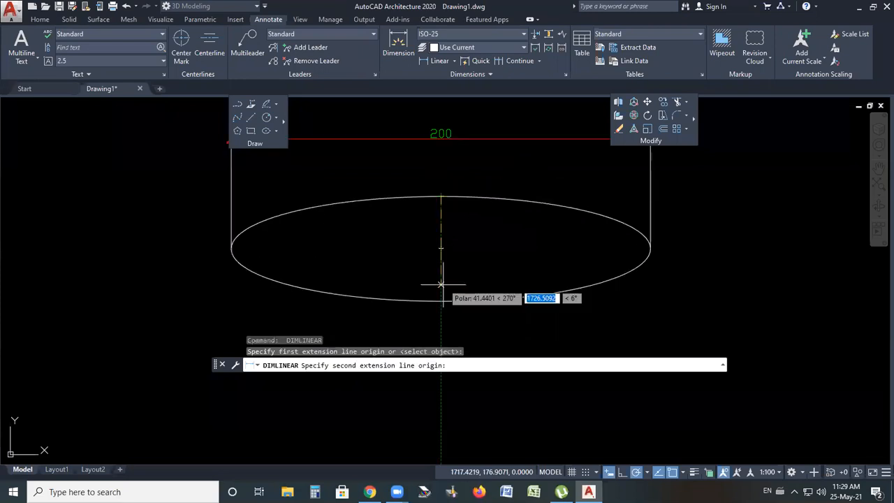
left_click(441, 299)
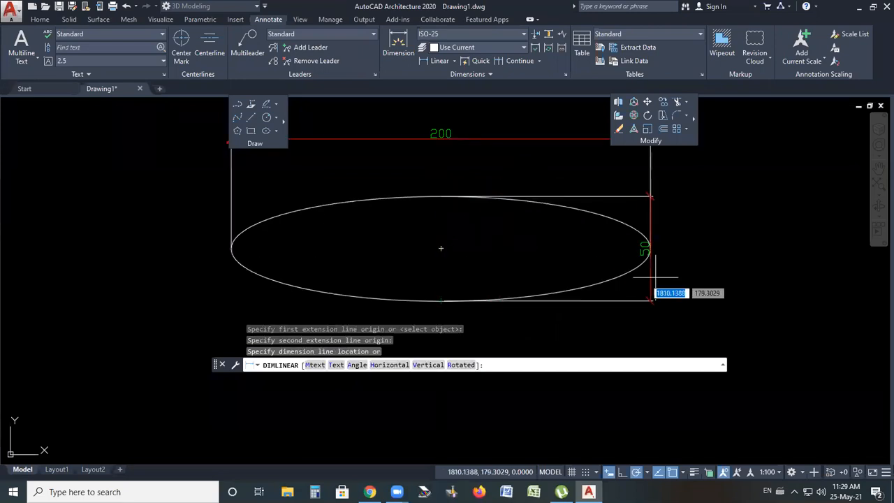
left_click(694, 250)
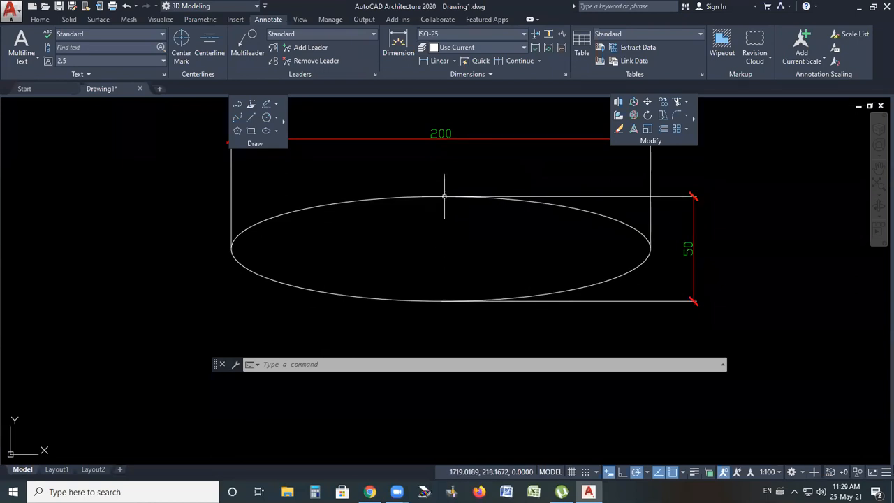
Draw a second ellipse to the right by axis endpoints, with a 100 axis and 25 distance to the other axis
scroll(500, 257, "down", 4)
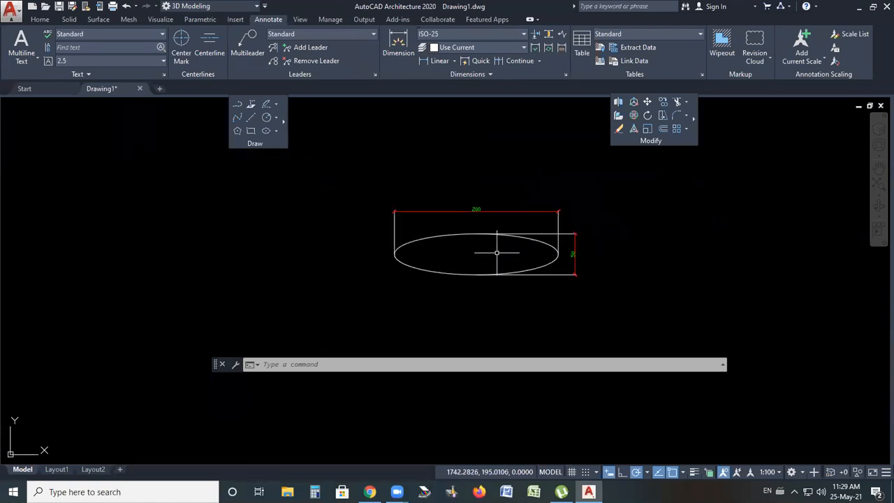
scroll(705, 228, "up", 2)
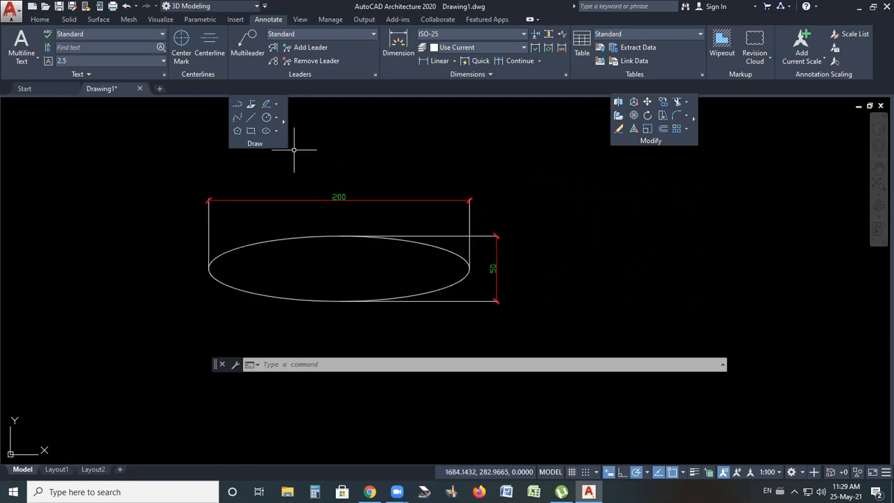
left_click(276, 132)
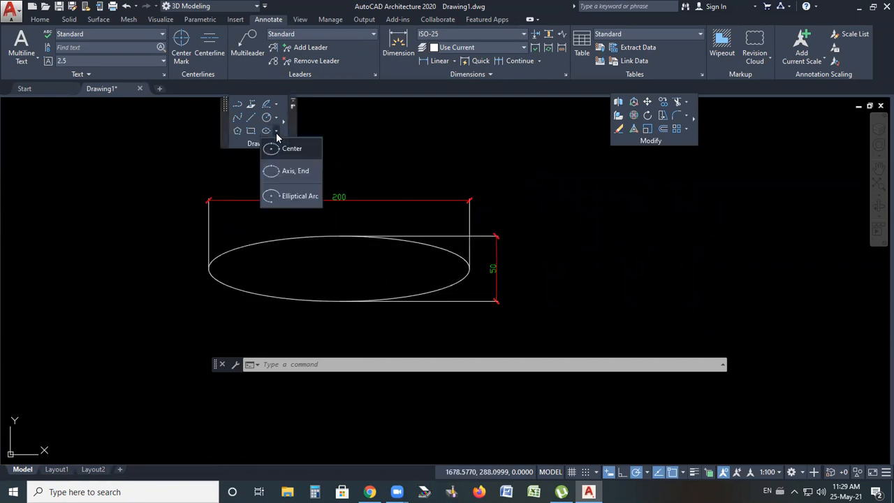
left_click(279, 172)
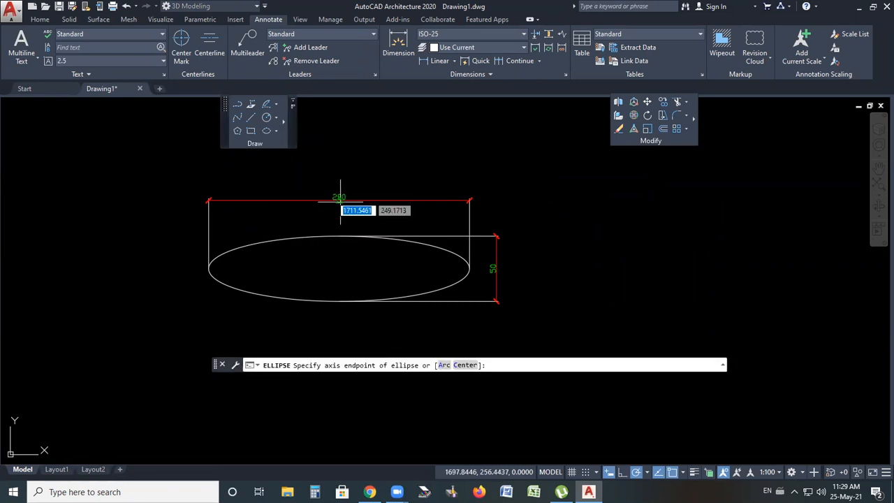
left_click(617, 264)
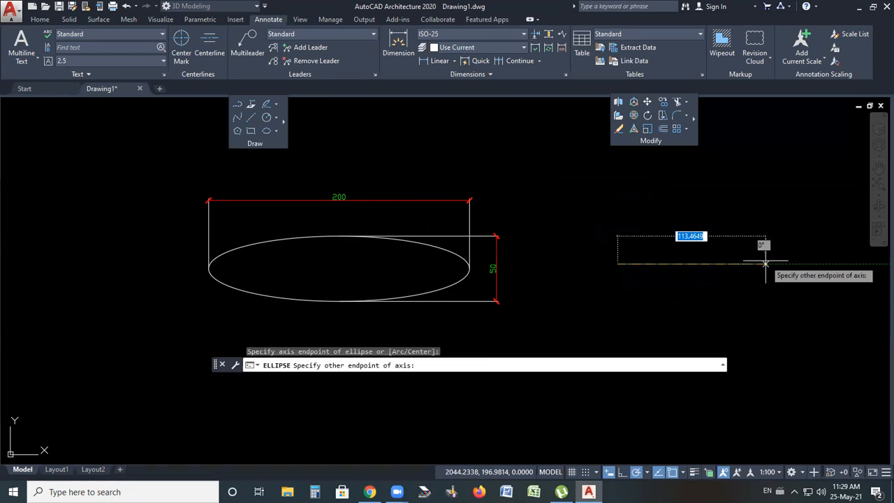
type("100")
key("Return")
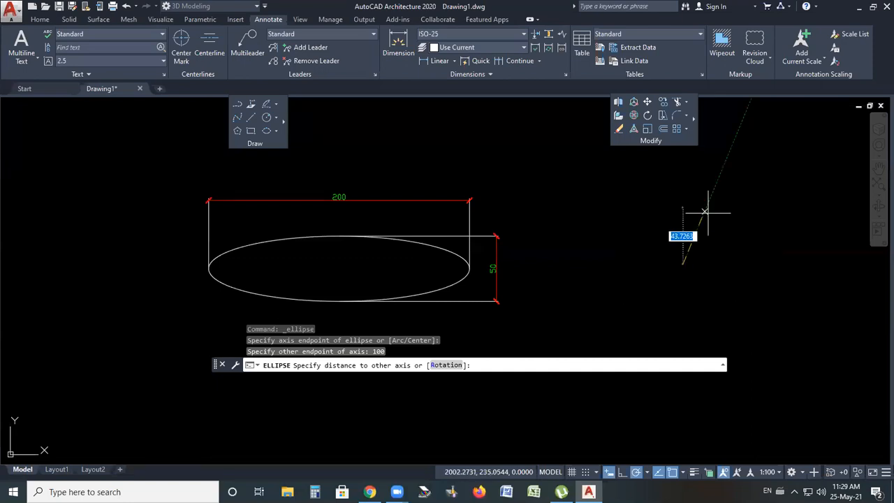
type("25")
key("Return")
scroll(756, 293, "up", 2)
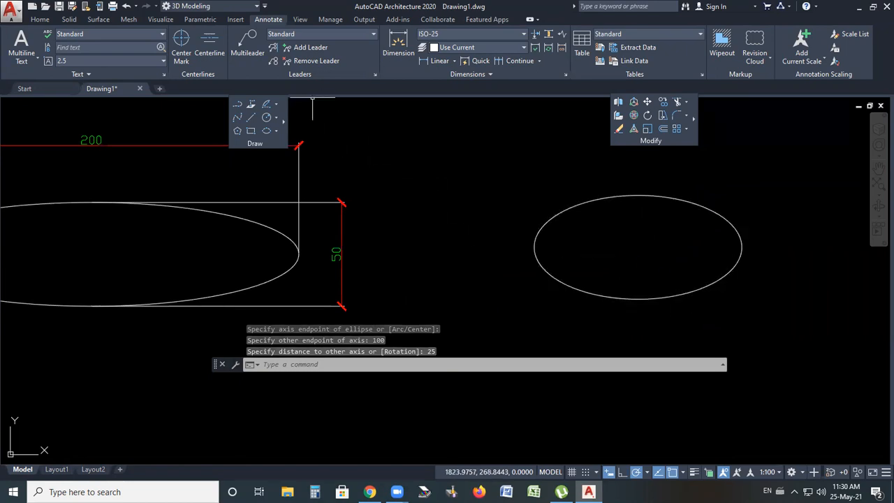
Add linear dimensions for the second ellipse's width and height
scroll(608, 281, "down", 4)
scroll(686, 283, "up", 4)
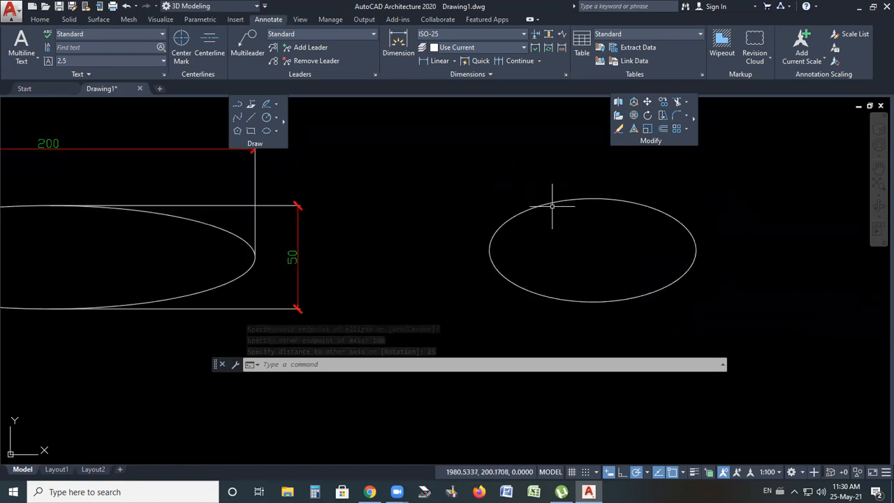
left_click(440, 60)
left_click(490, 250)
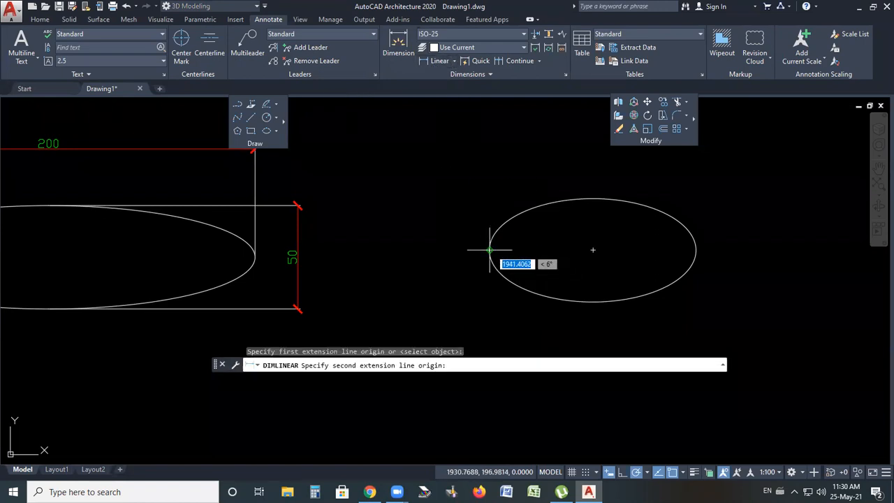
left_click(695, 249)
left_click(656, 180)
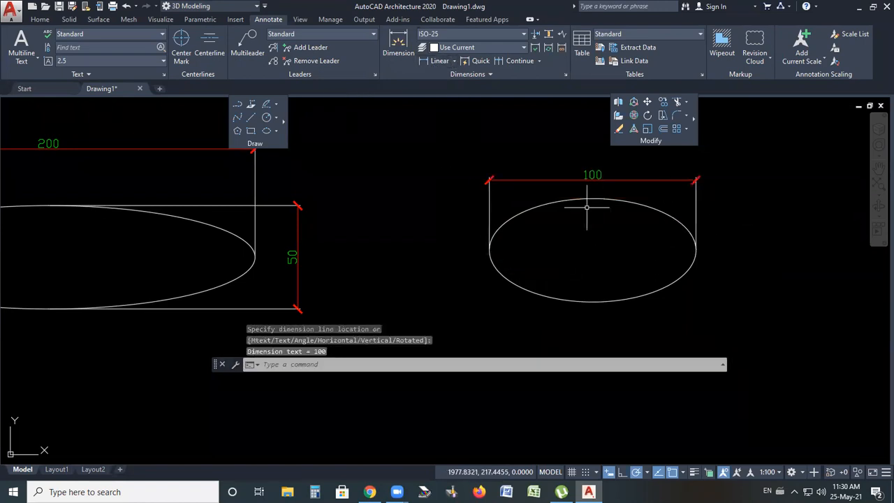
key("Return")
left_click(593, 199)
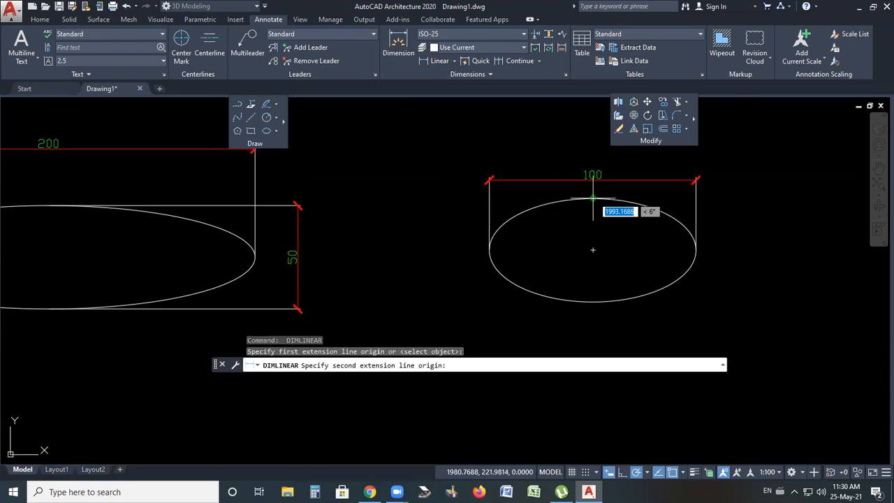
left_click(593, 301)
left_click(747, 259)
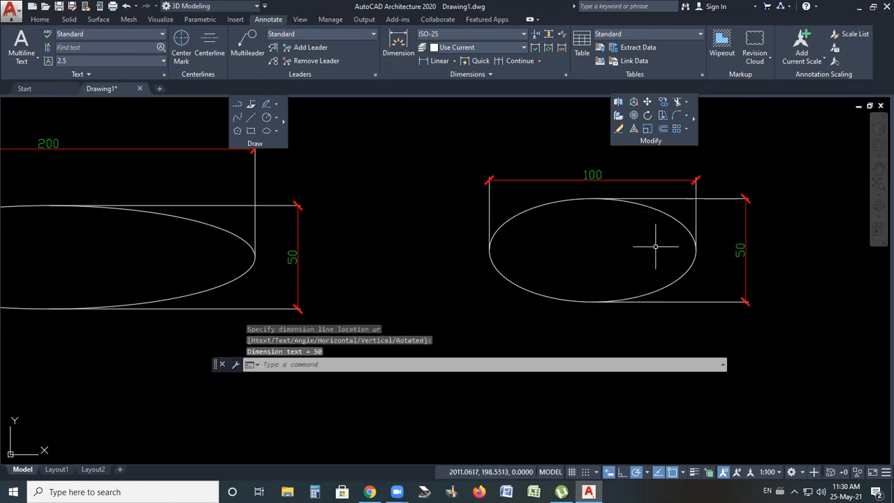
Draw an elliptical arc to the right of the two ellipses, leaving an opening on its right side
scroll(635, 250, "down", 2)
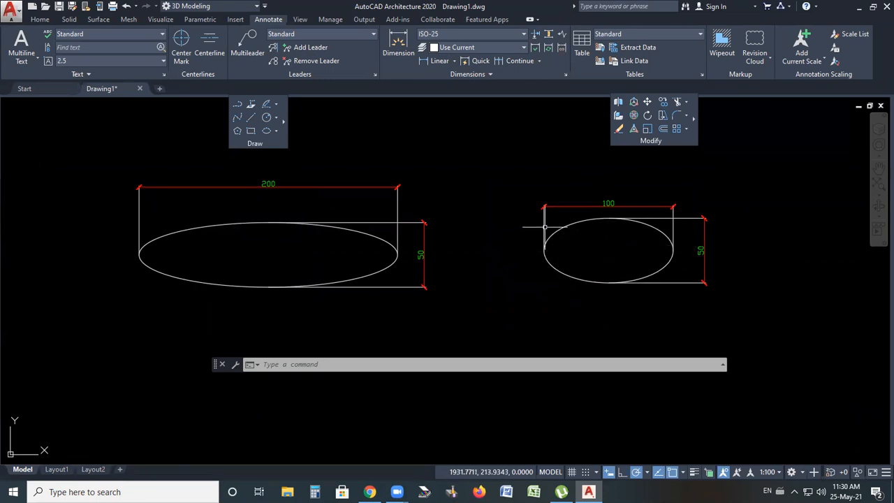
left_click(276, 131)
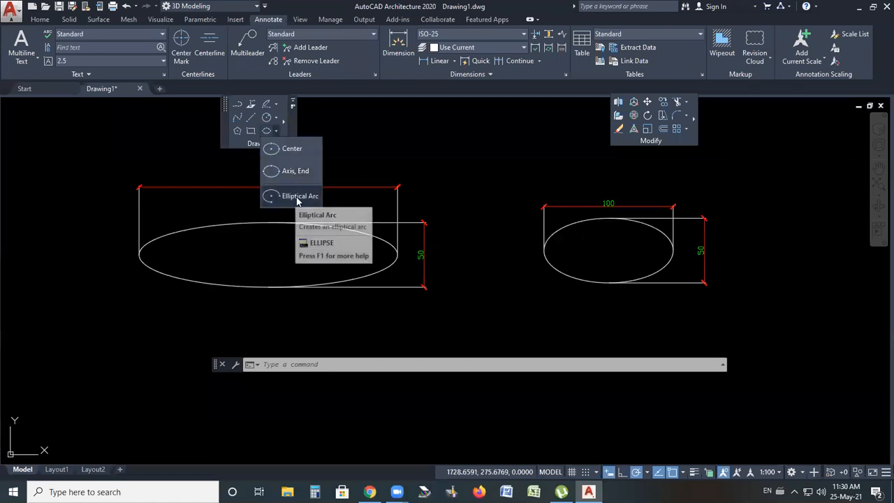
left_click(296, 199)
scroll(260, 218, "down", 4)
left_click(545, 300)
left_click(545, 230)
left_click(607, 203)
left_click(662, 240)
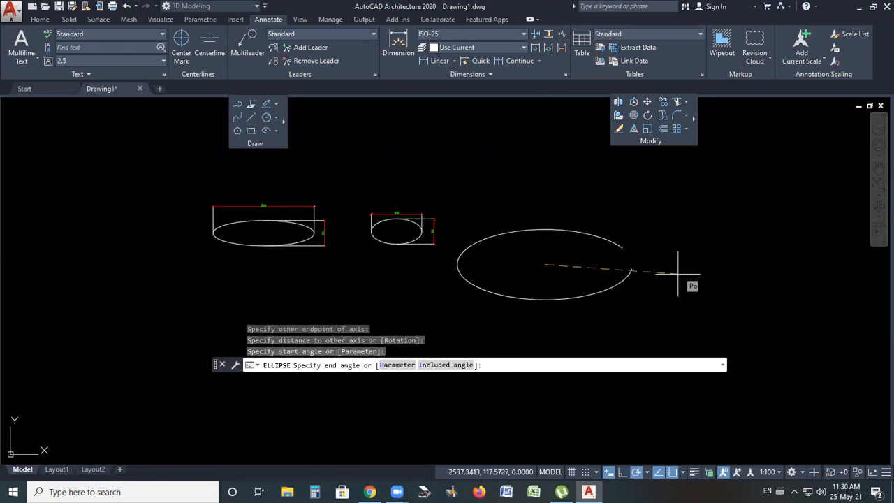
left_click(642, 288)
key("Escape")
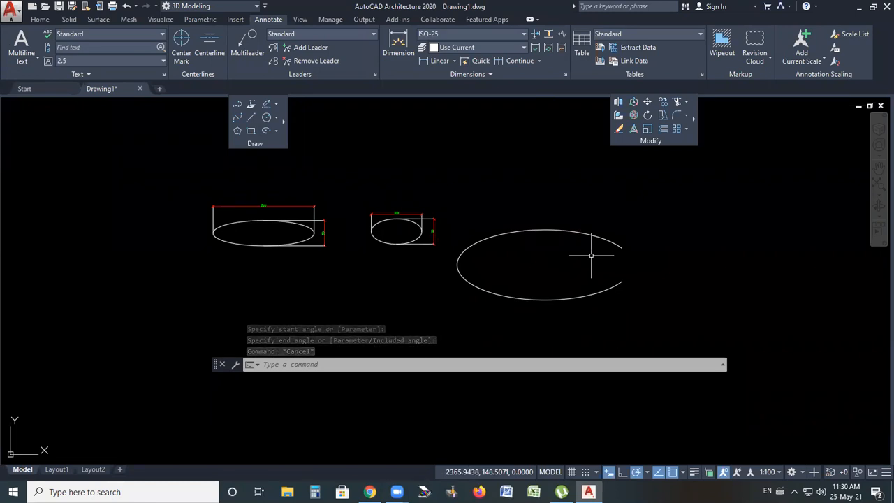
Erase the elliptical arc, then both ellipses together with their dimensions
left_click(451, 289)
left_click(474, 278)
left_click(478, 276)
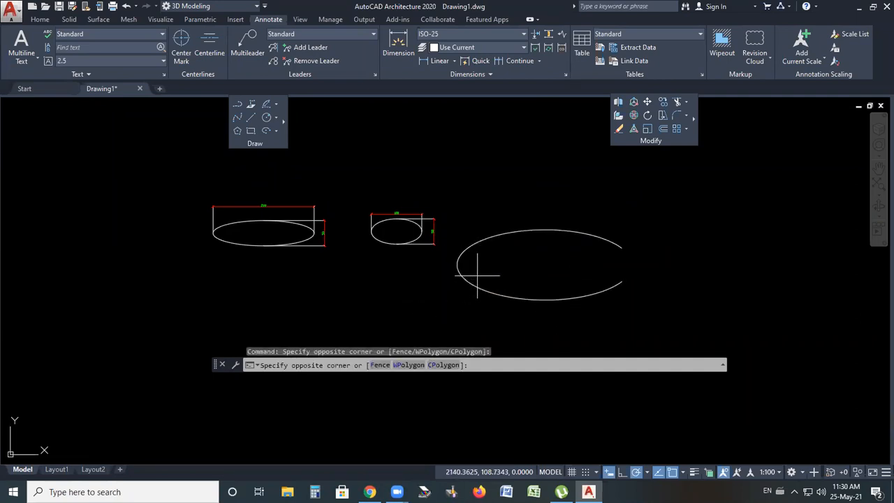
left_click(462, 287)
key("Delete")
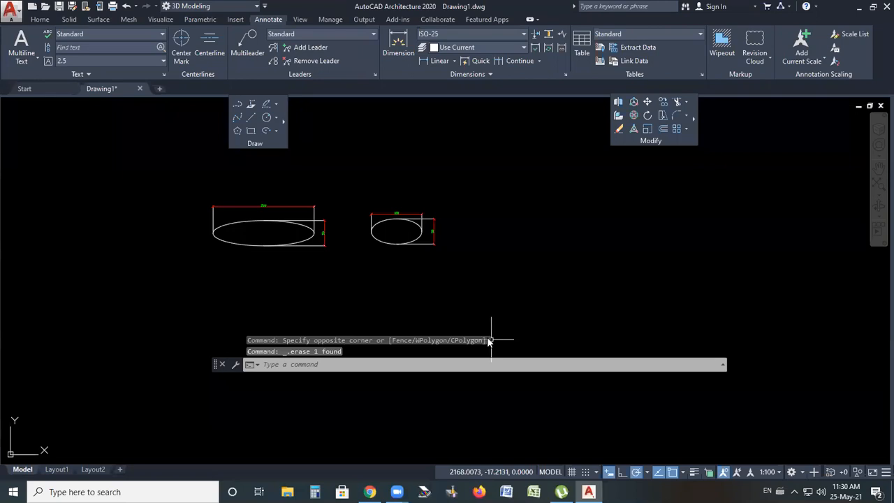
left_click(494, 185)
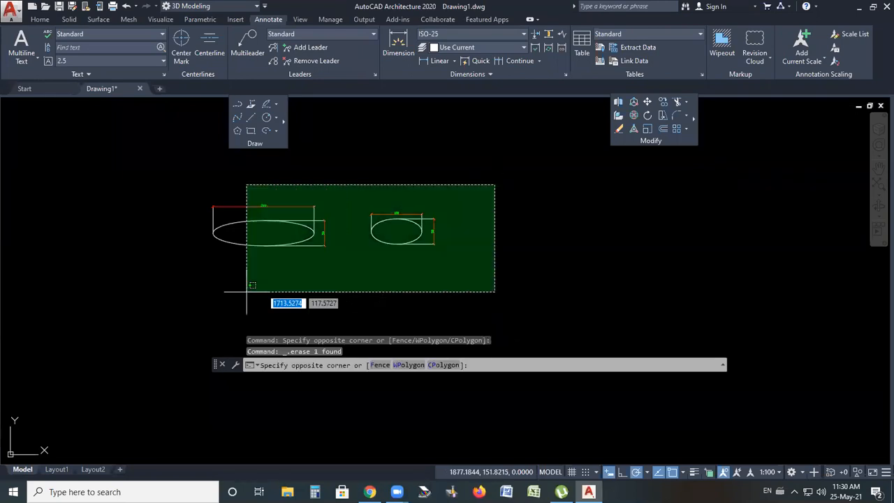
left_click(177, 310)
key("Delete")
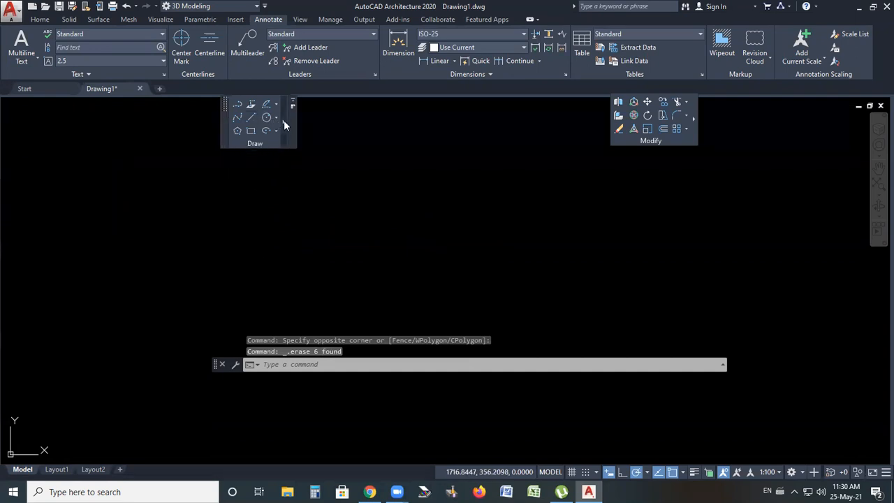
left_click(283, 122)
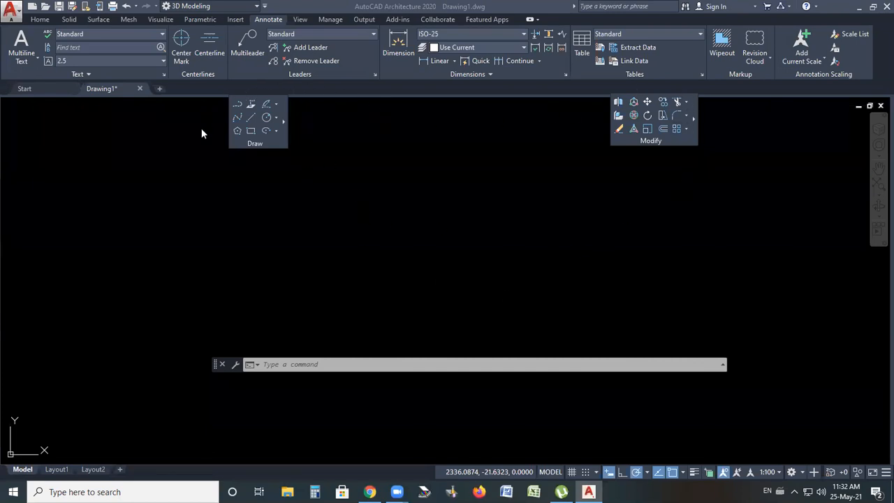
left_click(286, 122)
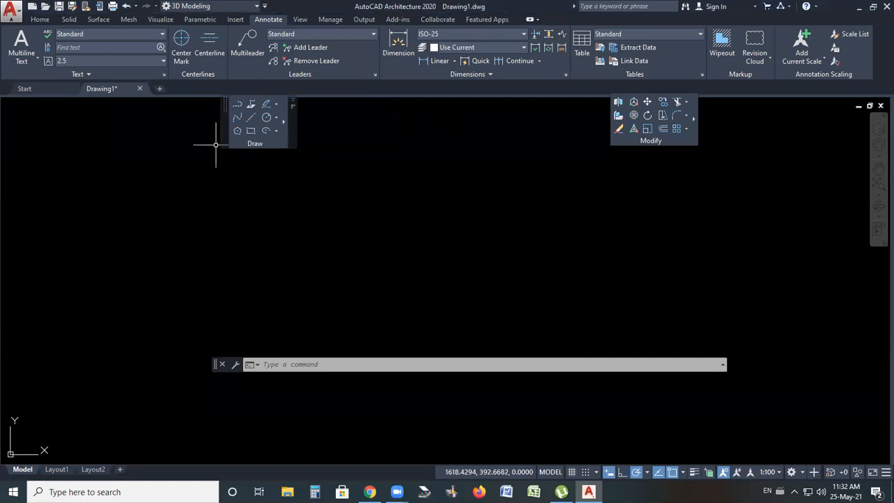
left_click(283, 122)
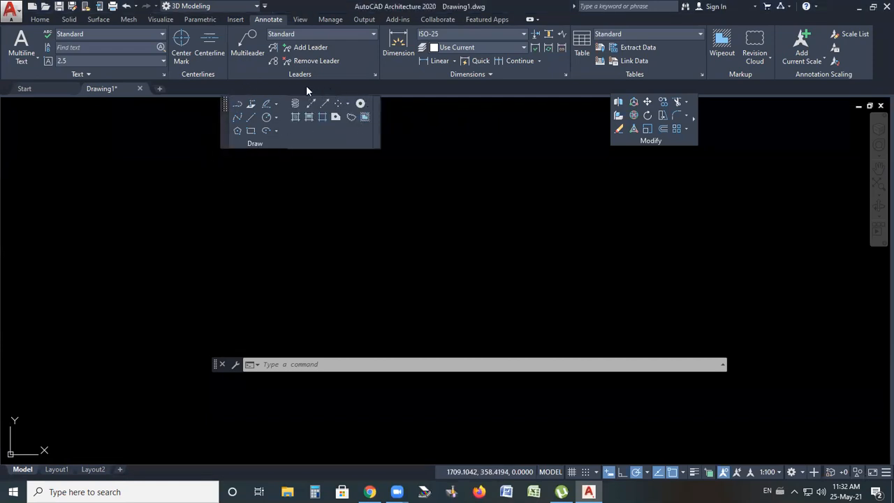
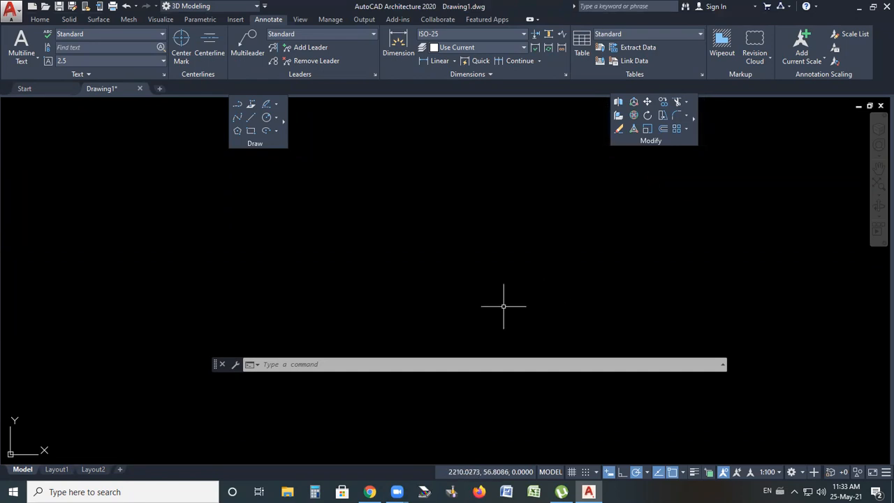
Draw a closed outline of connected line segments with the Line tool
left_click(252, 119)
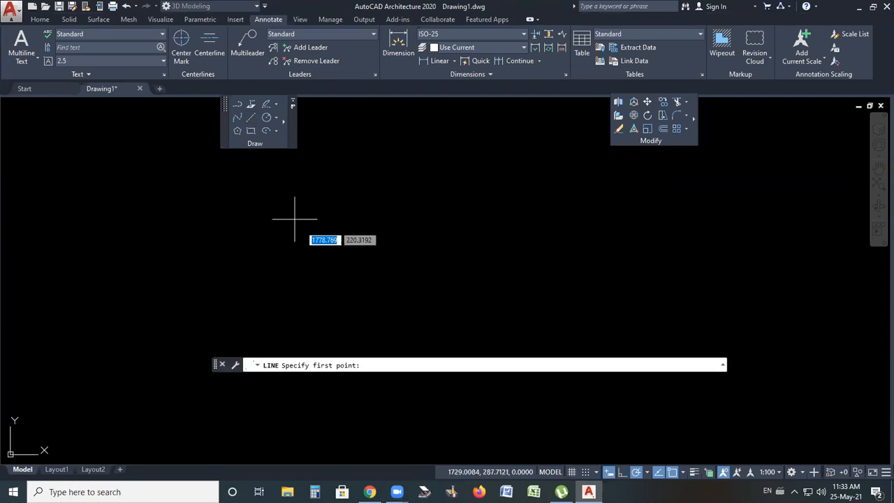
left_click(361, 282)
left_click(417, 214)
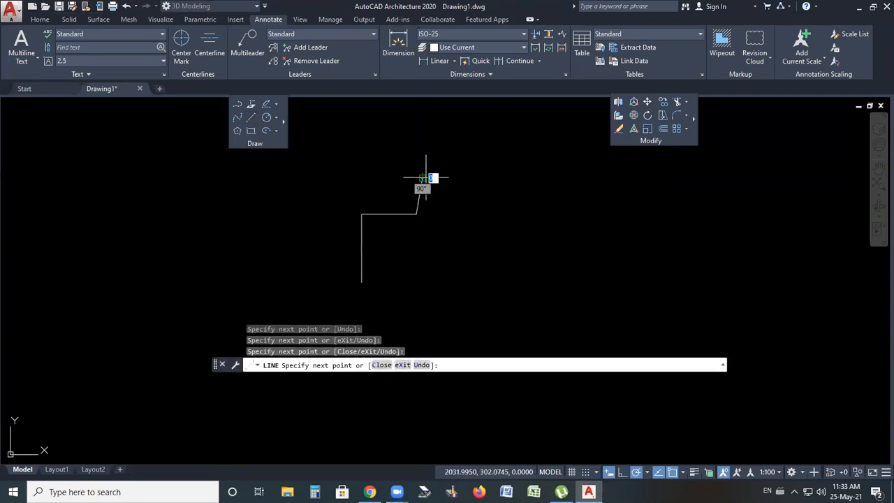
left_click(422, 178)
left_click(448, 178)
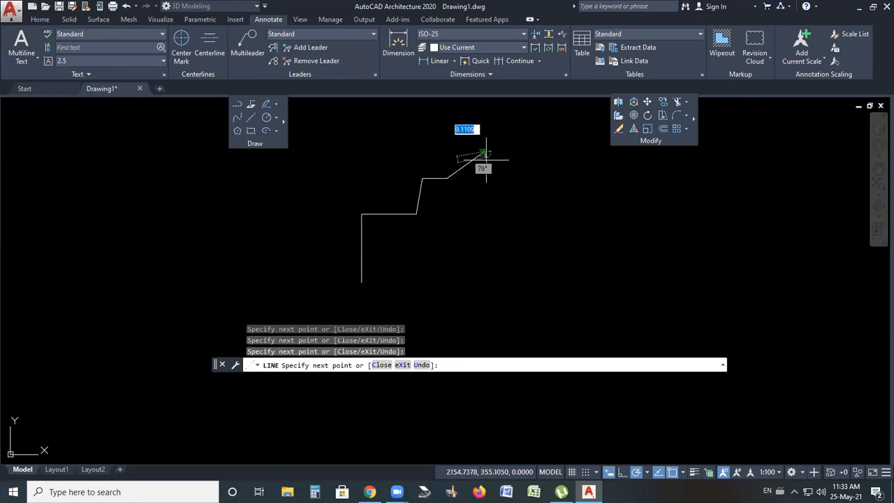
left_click(485, 153)
left_click(484, 248)
left_click(458, 248)
left_click(458, 283)
left_click(411, 265)
left_click(397, 278)
left_click(361, 283)
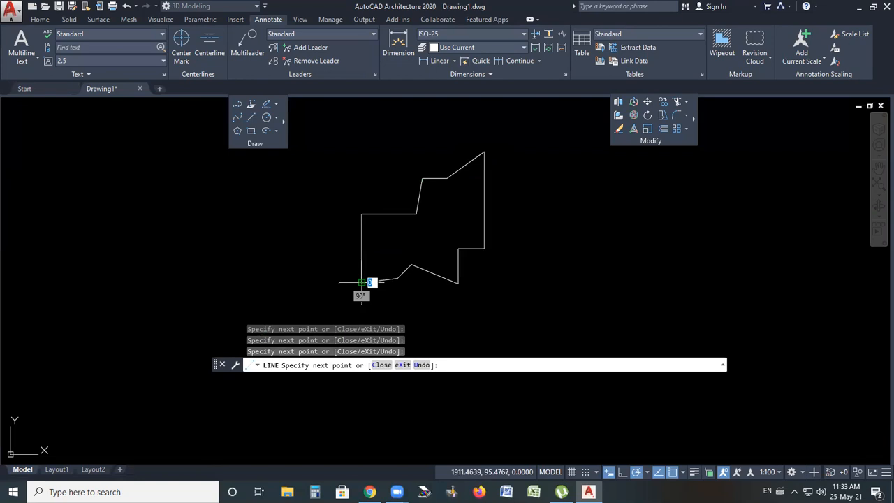
key("Return")
Undo the outline and the previous erase of the ellipses
scroll(396, 212, "down", 2)
scroll(433, 232, "up", 2)
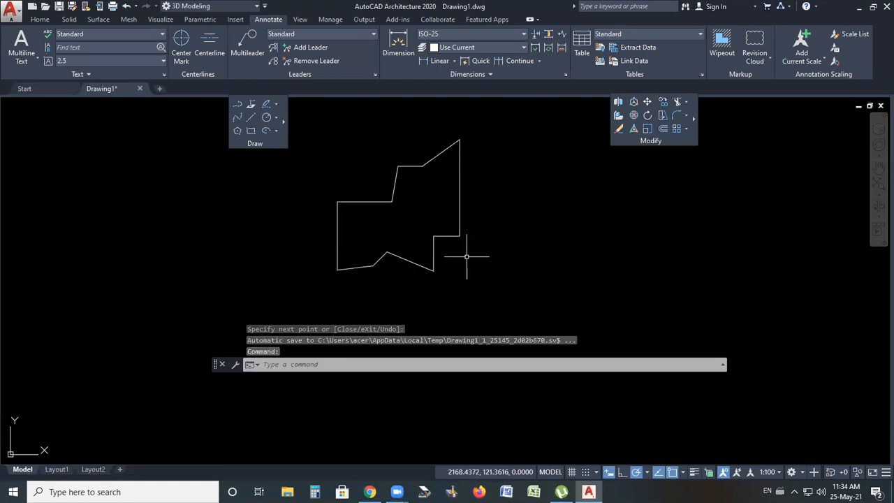
key("ctrl+z")
key("ctrl+z")
key("ctrl+z")
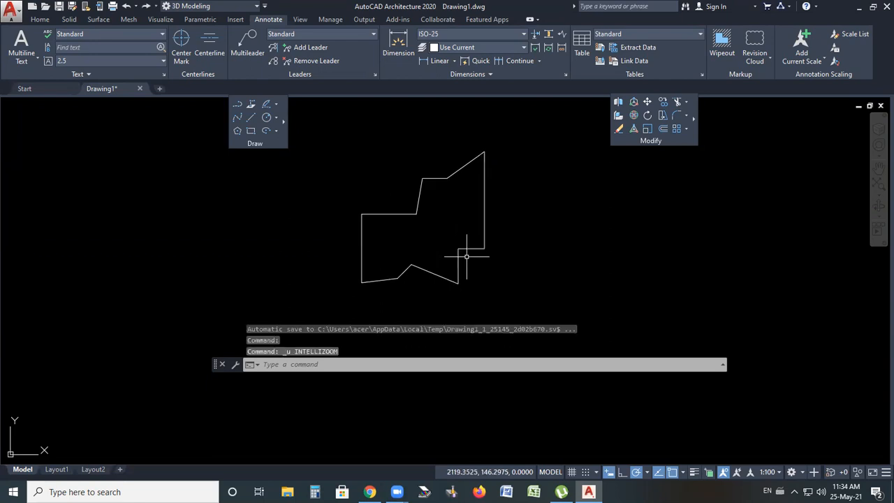
Erase both ellipses and their dimensions using a window selection
left_click(482, 182)
left_click(170, 266)
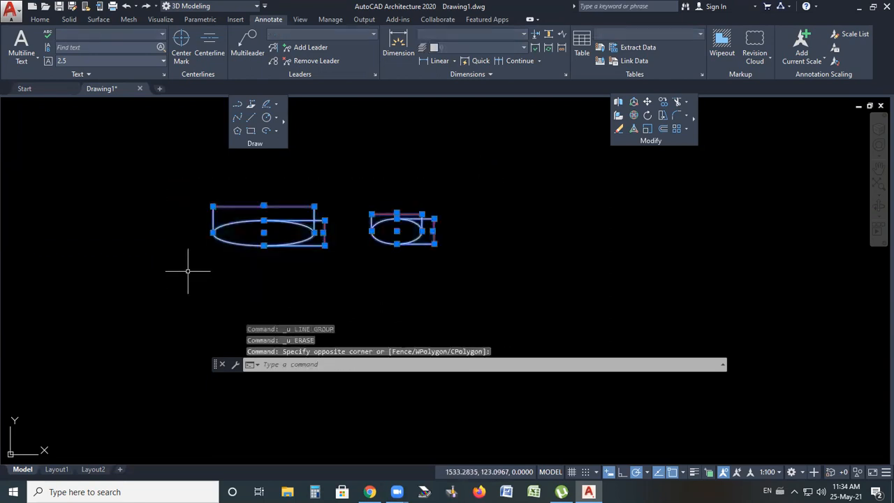
key("Delete")
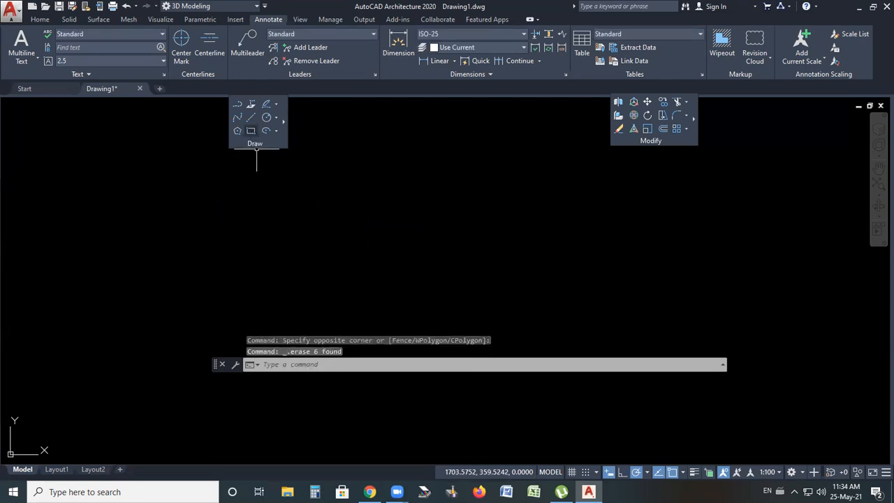
Draw a rectangle about 100 by 90 units in the middle of the drawing area
left_click(251, 131)
left_click(333, 279)
left_click(420, 203)
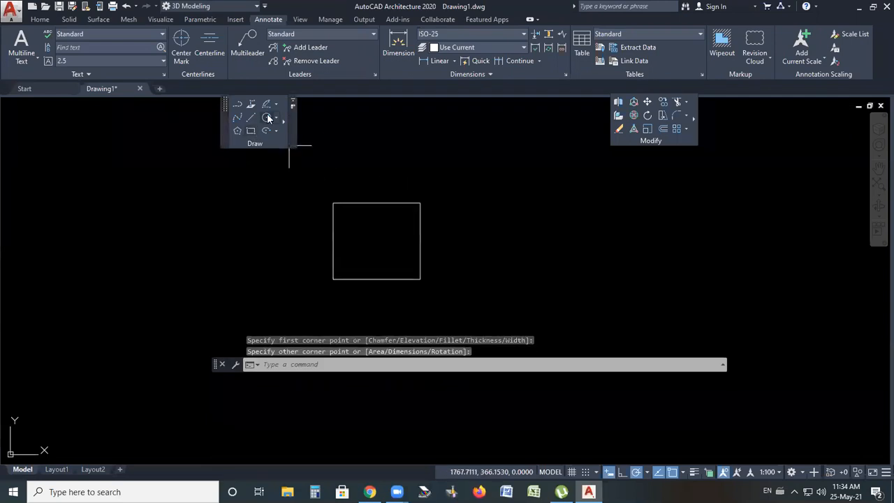
Draw two equal circles of radius about 56 centred on the rectangle's top-right and bottom-right corners
left_click(267, 119)
left_click(421, 203)
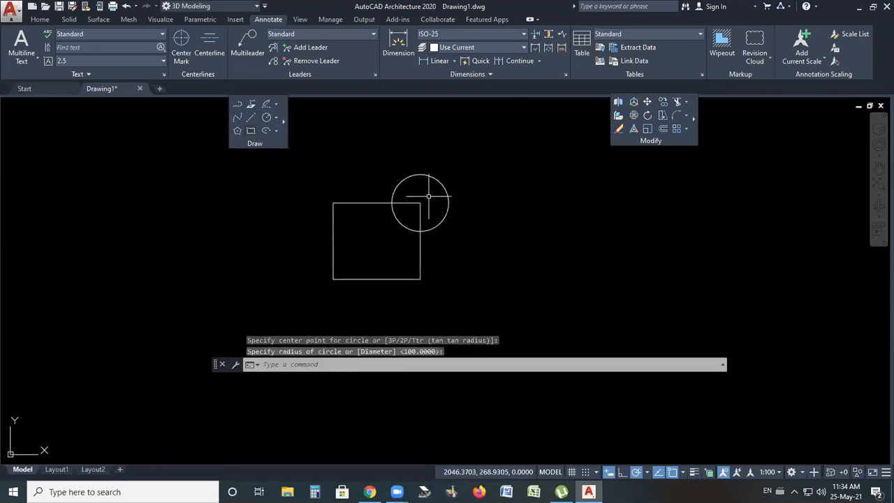
left_click(267, 119)
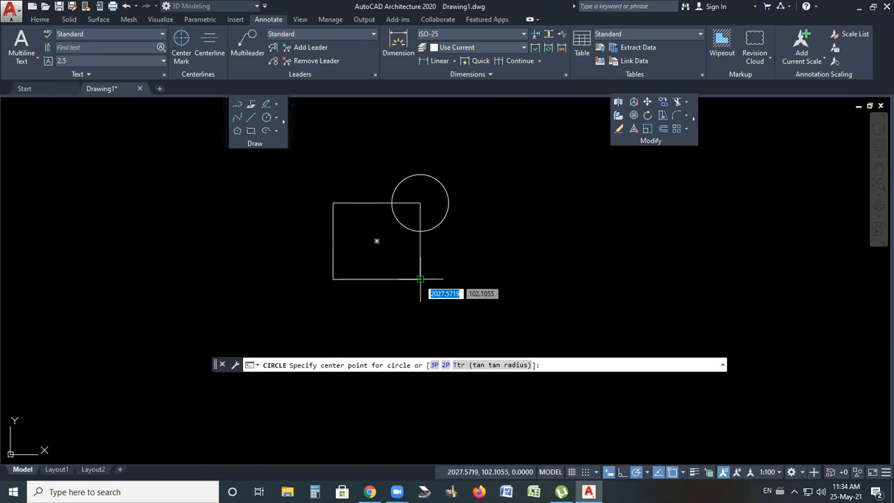
left_click(420, 279)
key("Return")
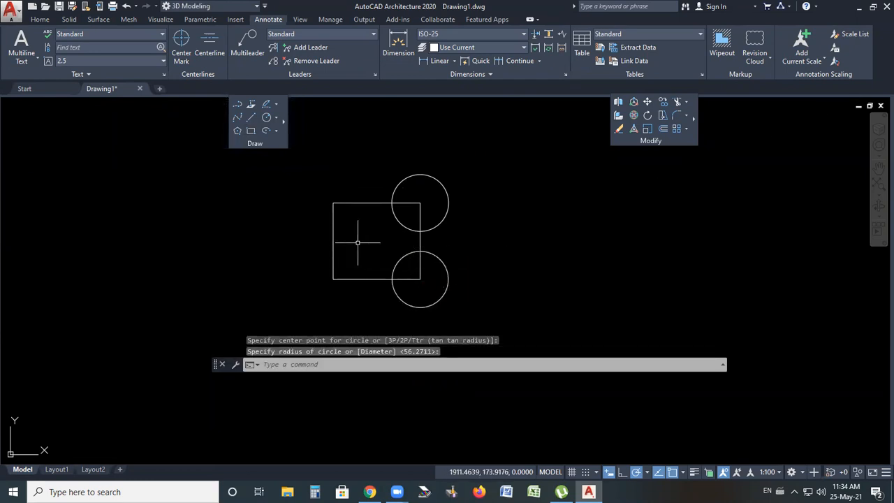
Draw a vertical line joining the right-hand quadrants of the two circles
left_click(250, 118)
left_click(420, 203)
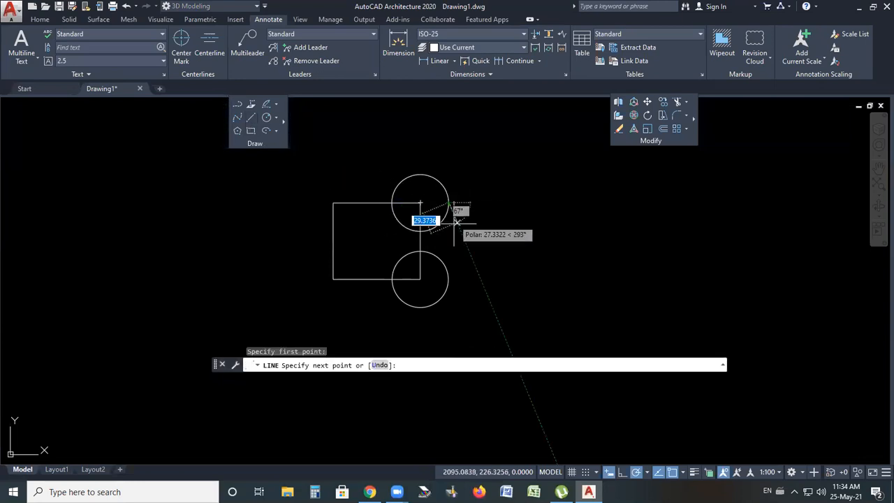
left_click(449, 280)
key("Return")
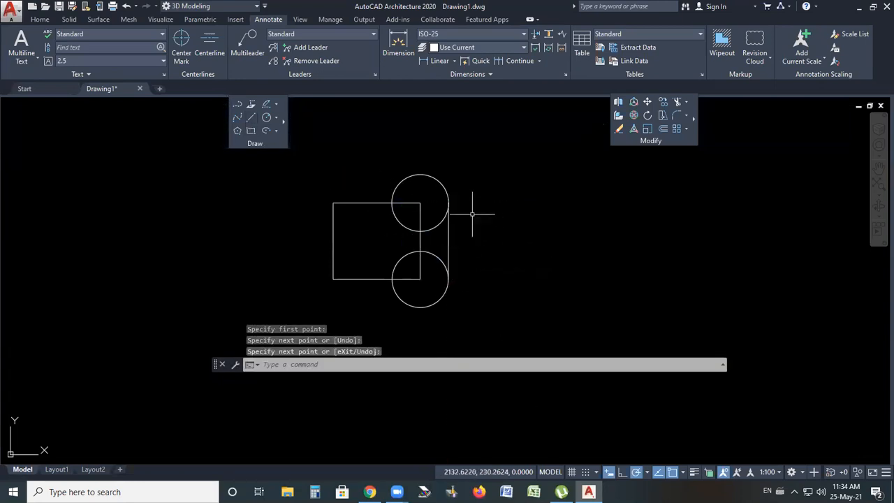
Copy the rectangle, circles and line from the lower circle's bottom quadrant to three positions to the upper right
scroll(388, 202, "down", 4)
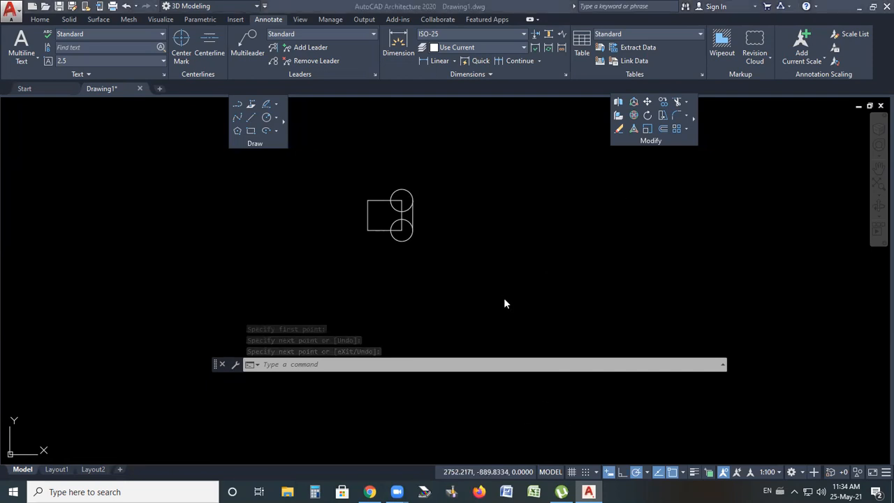
scroll(394, 276, "up", 4)
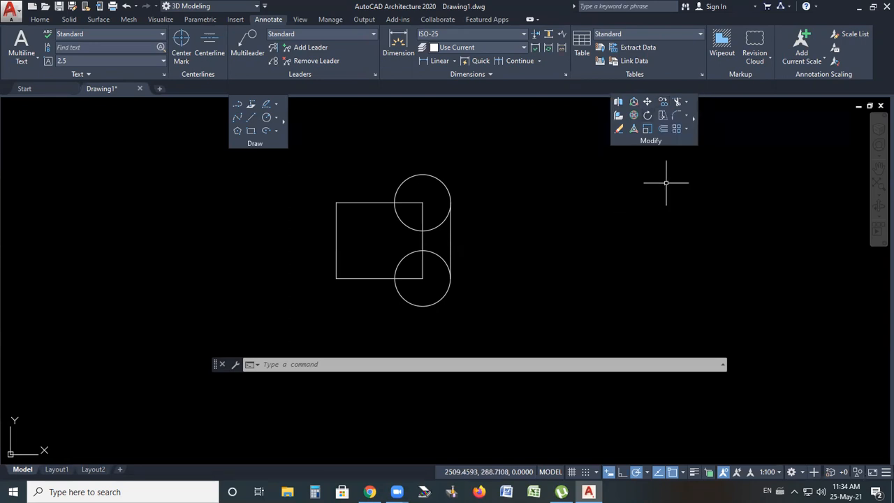
left_click(663, 102)
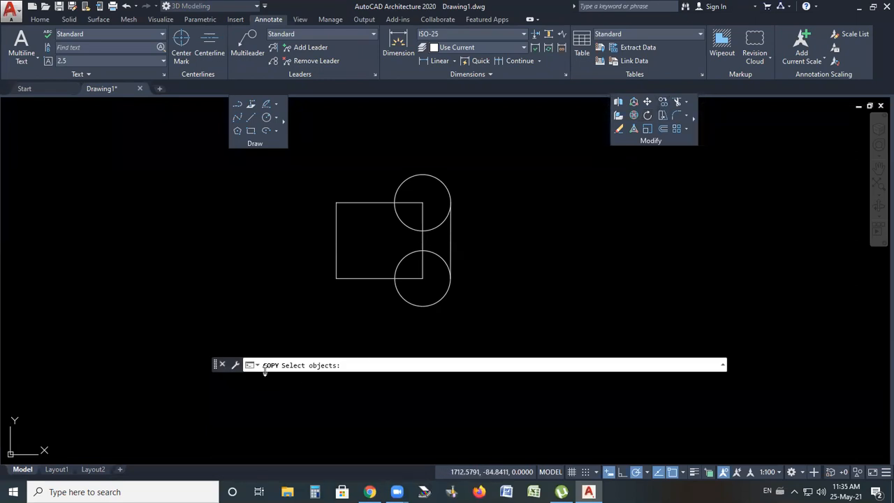
left_click(487, 173)
left_click(321, 325)
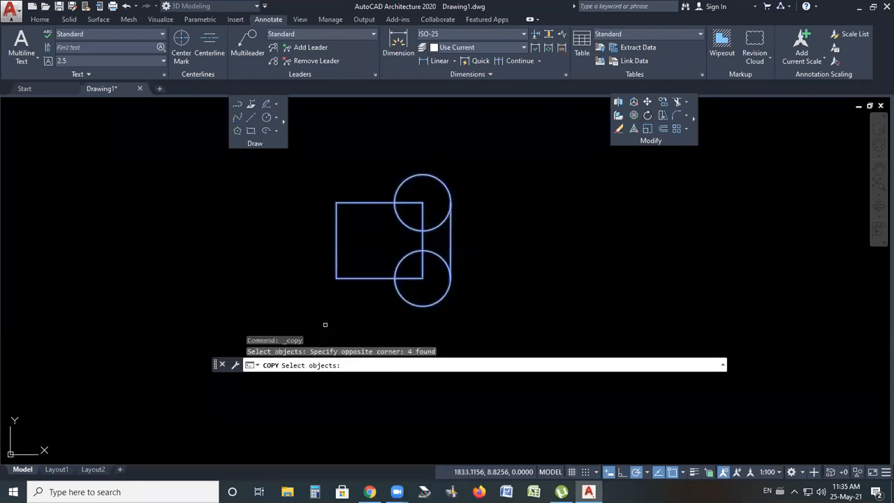
key("Return")
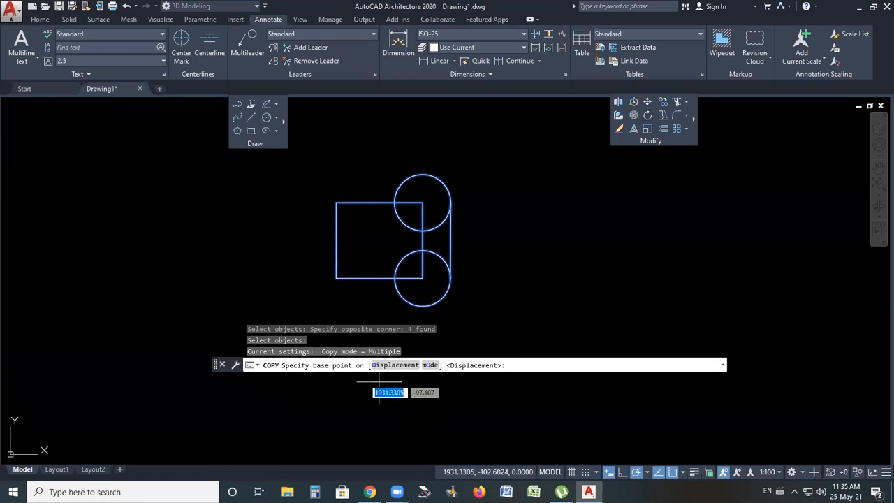
left_click(422, 305)
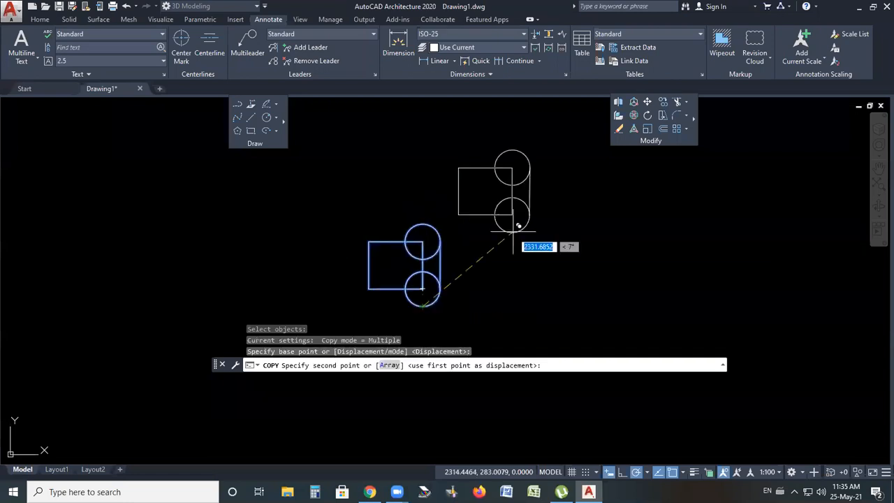
left_click(525, 215)
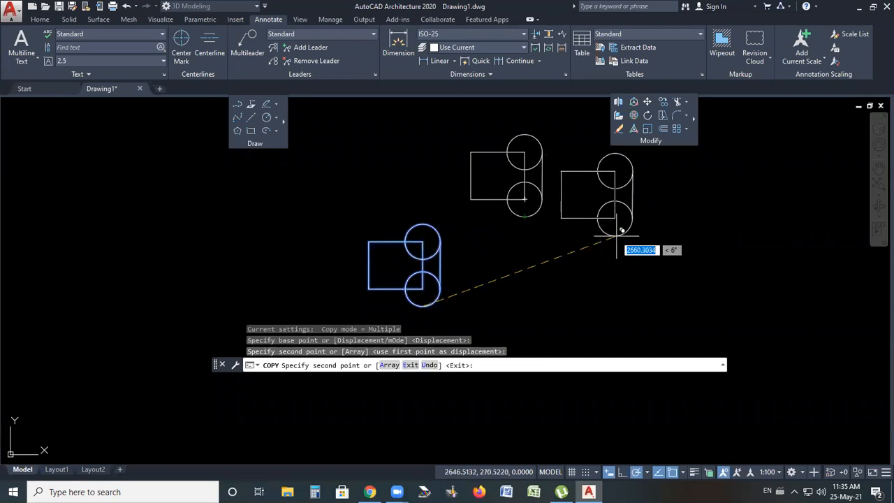
left_click(624, 236)
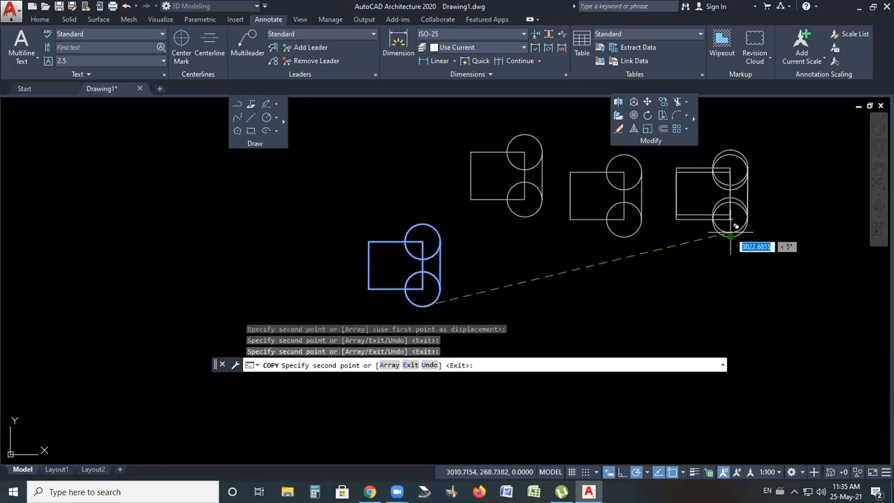
left_click(731, 237)
Place four more copies further right, including a vertical column of copies on the right side
scroll(686, 250, "down", 2)
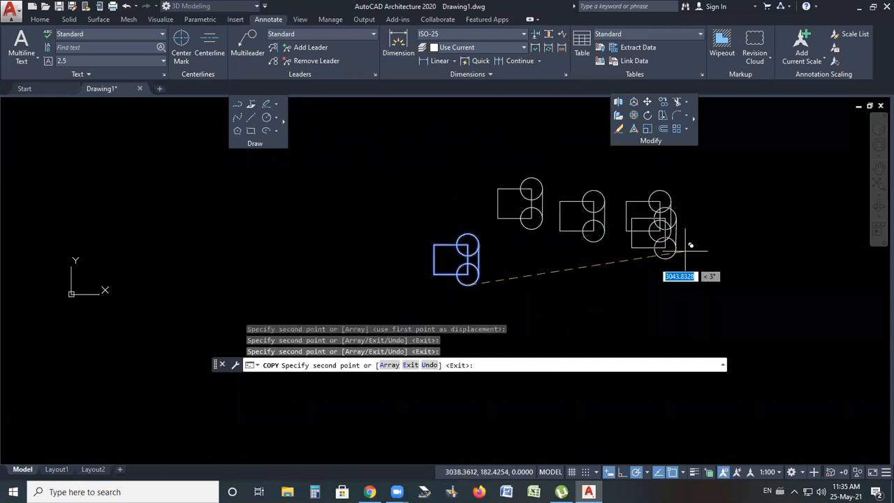
left_click(718, 204)
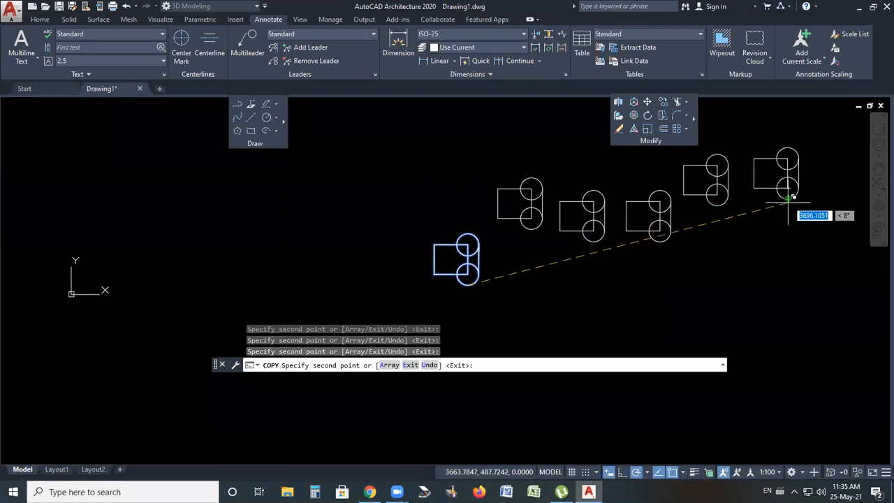
left_click(788, 199)
scroll(784, 270, "down", 2)
scroll(784, 303, "up", 2)
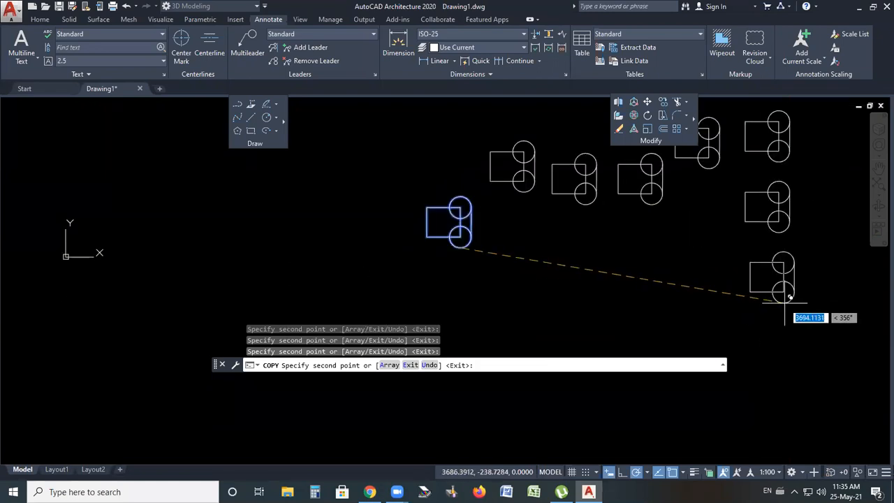
left_click(782, 297)
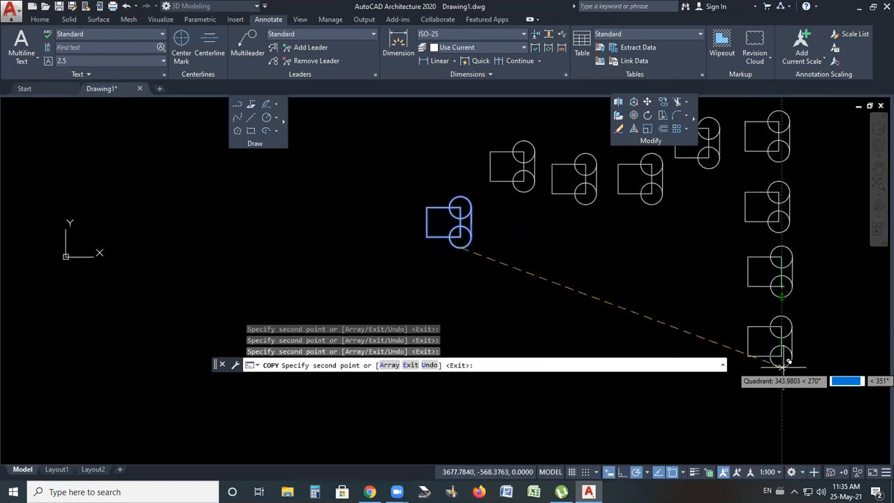
left_click(782, 362)
Place one more copy 2500 units straight below the original and finish the Copy command
scroll(454, 213, "down", 4)
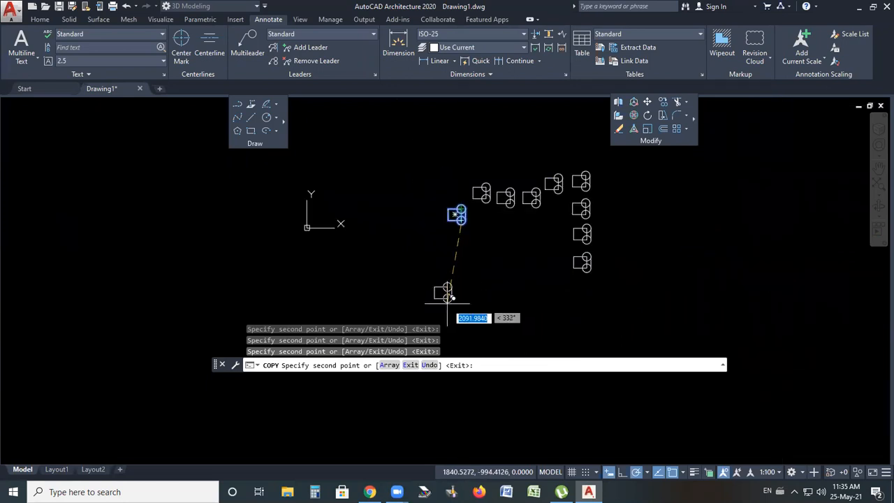
scroll(461, 280, "up", 2)
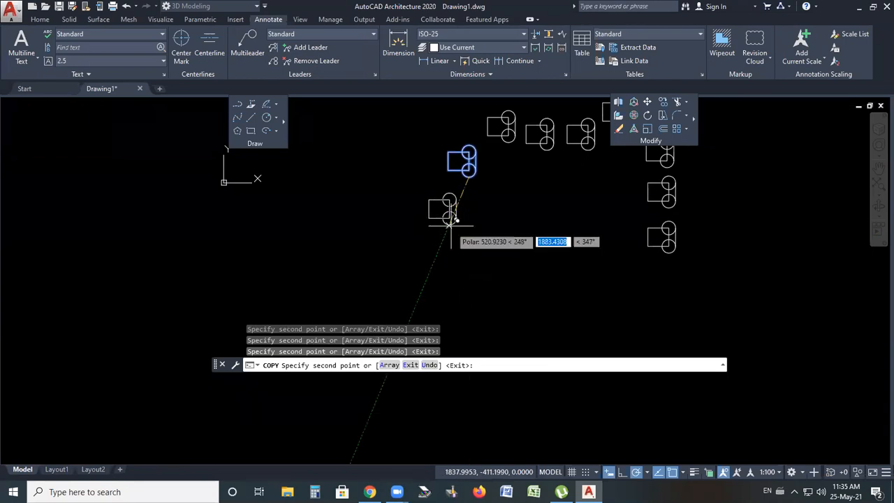
scroll(470, 188, "down", 2)
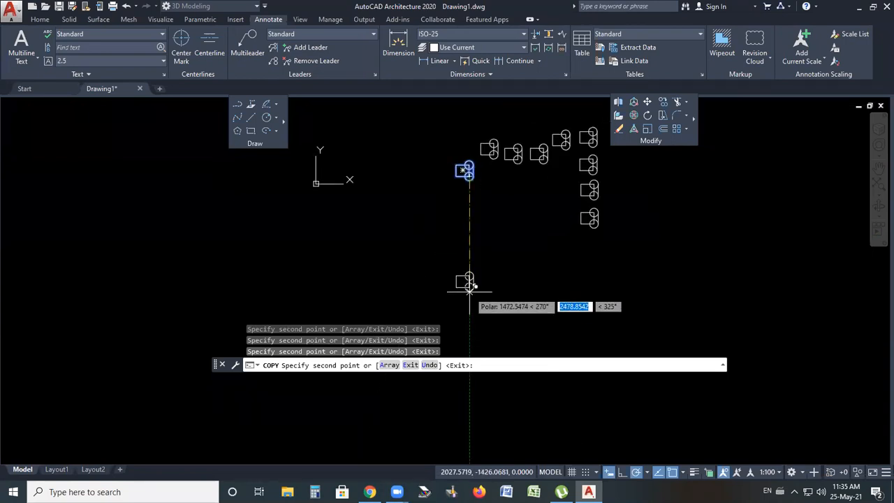
type("1")
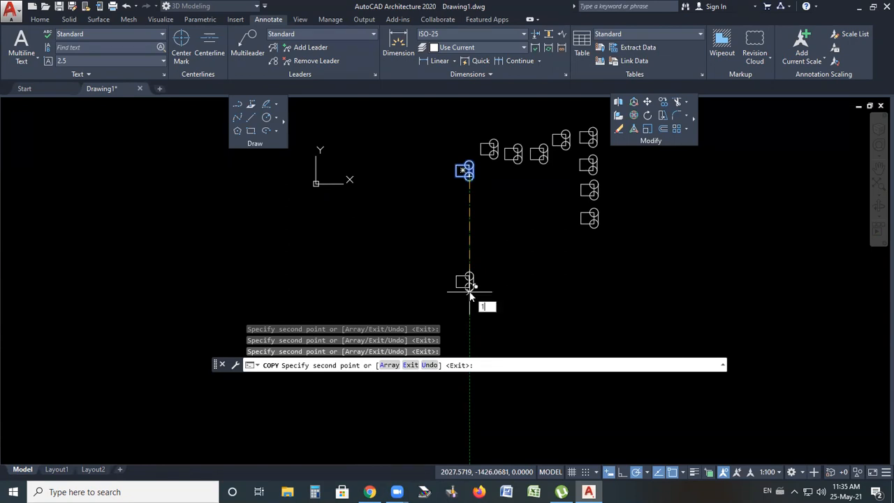
type("500")
key("Return")
key("Return")
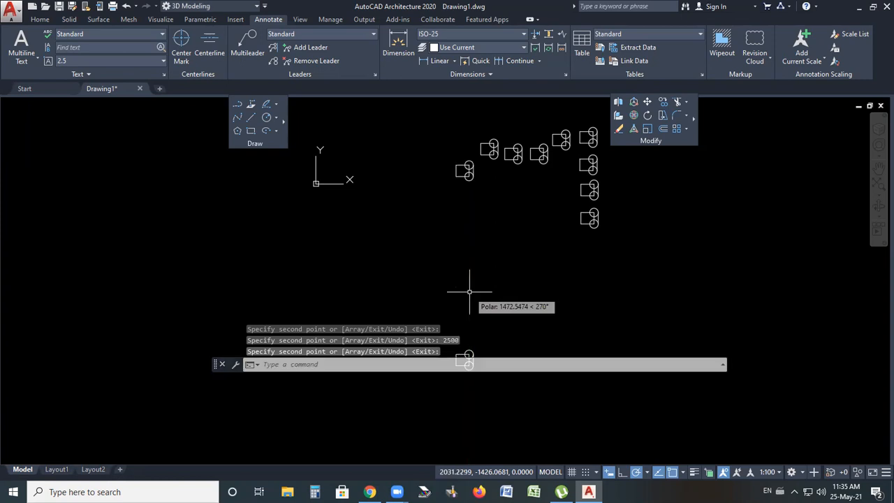
Add a linear dimension along the bottom edge of the original rectangle
scroll(473, 231, "down", 2)
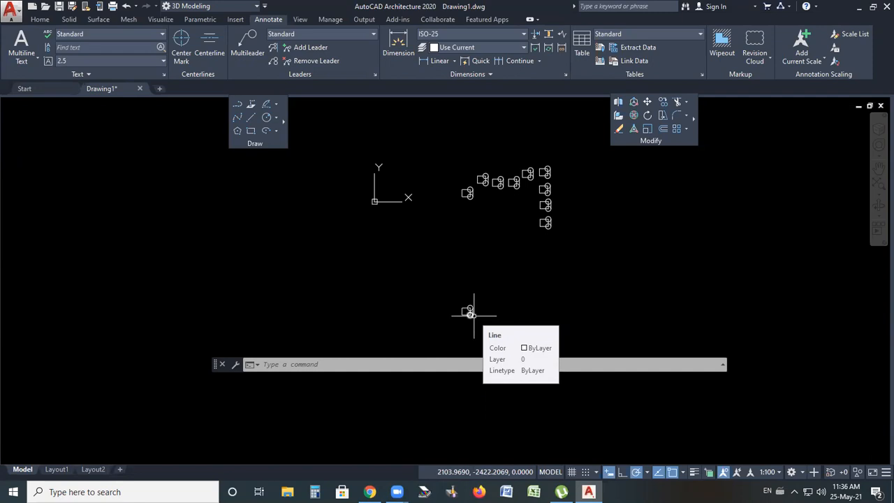
scroll(528, 170, "up", 3)
scroll(529, 170, "up", 2)
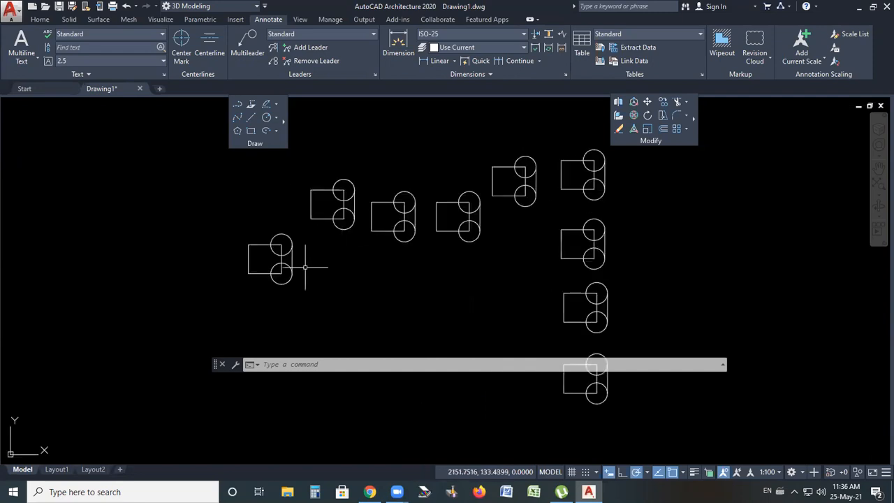
scroll(309, 259, "up", 4)
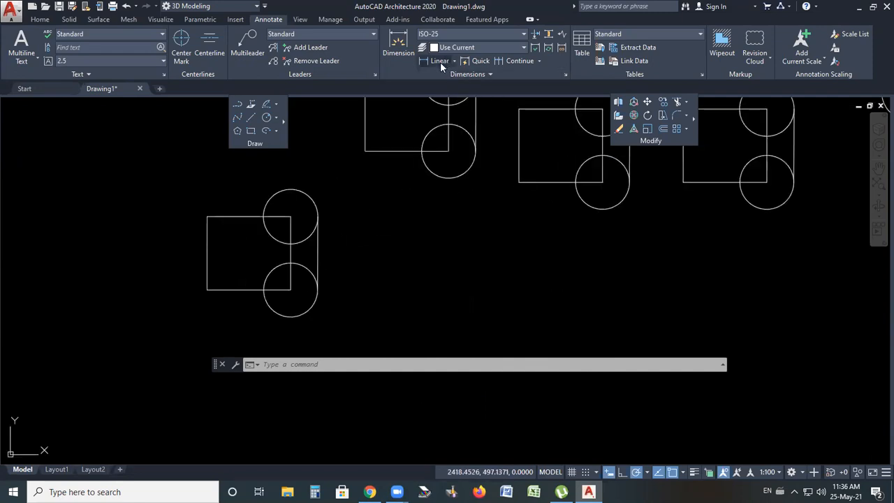
left_click(440, 61)
scroll(204, 291, "up", 4)
left_click(201, 292)
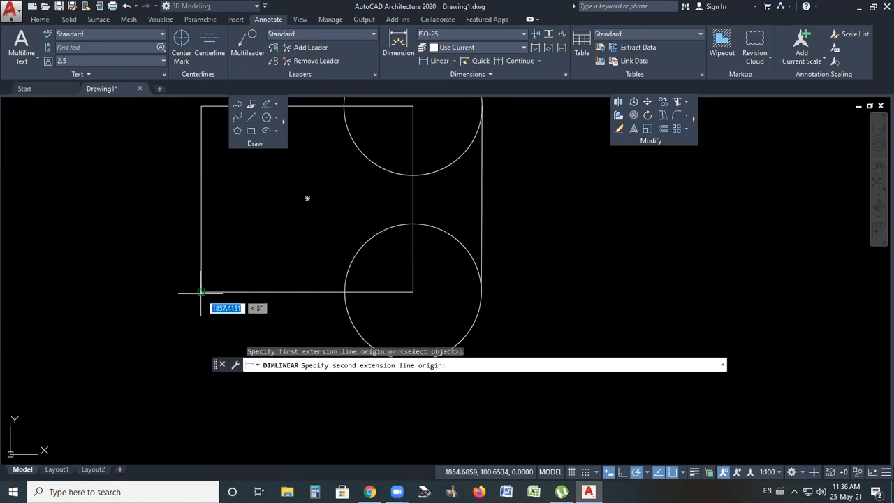
left_click(413, 292)
scroll(412, 295, "down", 2)
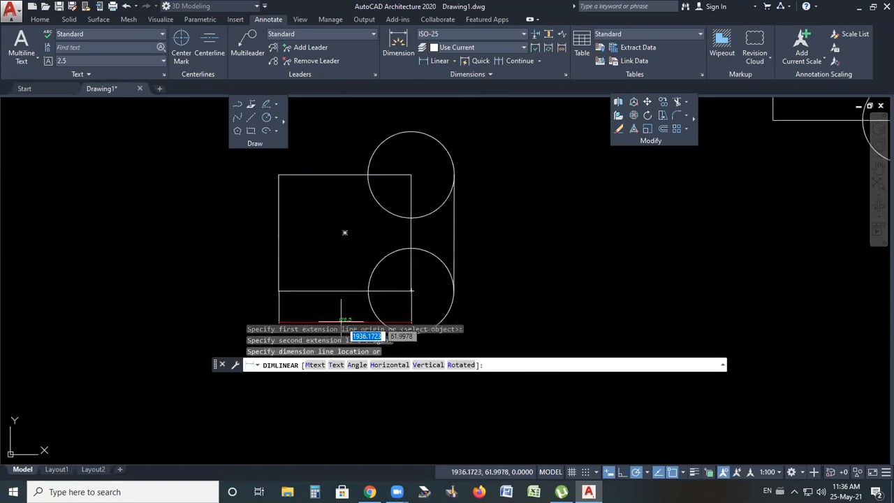
scroll(341, 321, "down", 3)
scroll(343, 311, "up", 5)
left_click(343, 310)
scroll(416, 300, "down", 2)
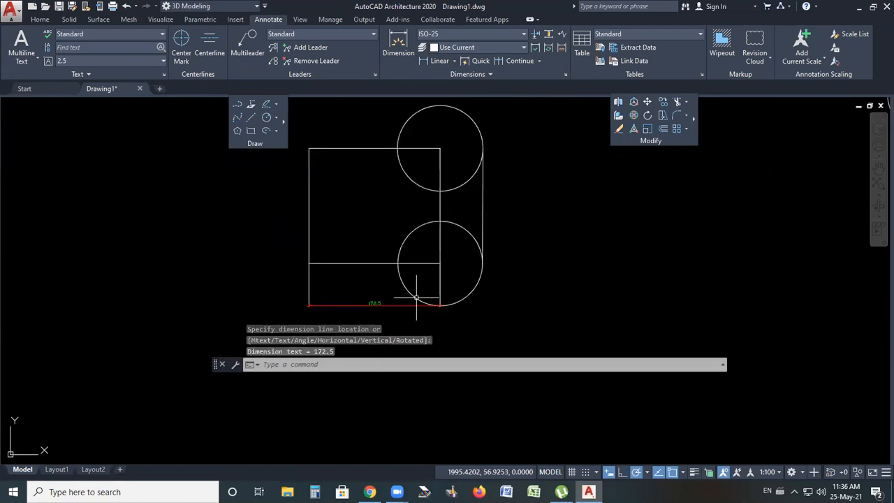
Add a vertical linear dimension along the rectangle's right side down to the first dimension line
key("Return")
left_click(440, 148)
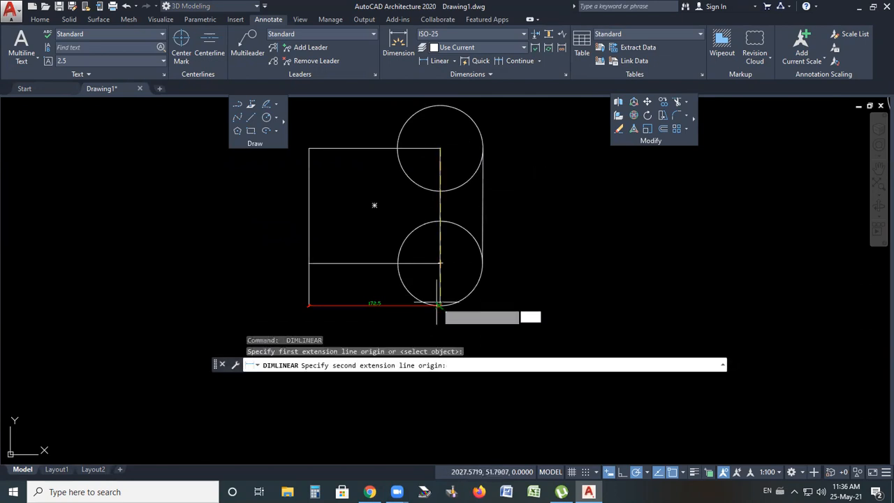
left_click(440, 305)
left_click(543, 225)
scroll(547, 225, "up", 2)
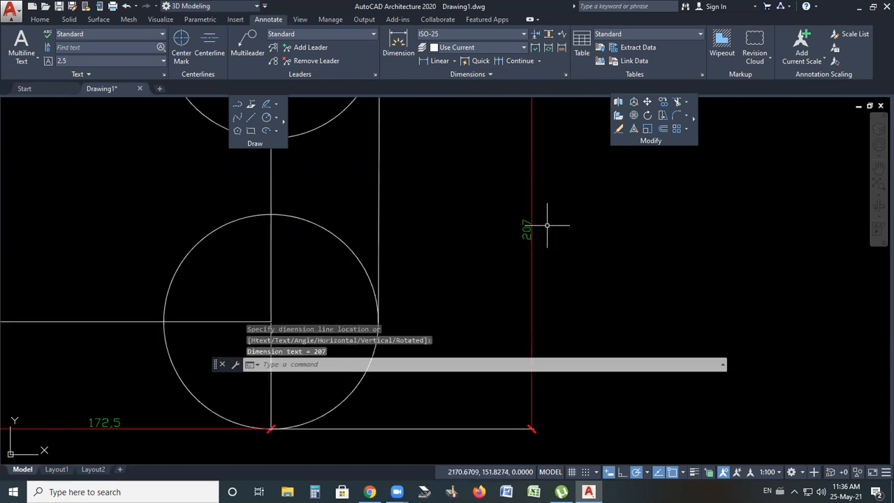
scroll(520, 248, "down", 4)
Select both new dimensions and erase them
left_click(551, 250)
left_click(506, 286)
left_click(422, 301)
left_click(412, 287)
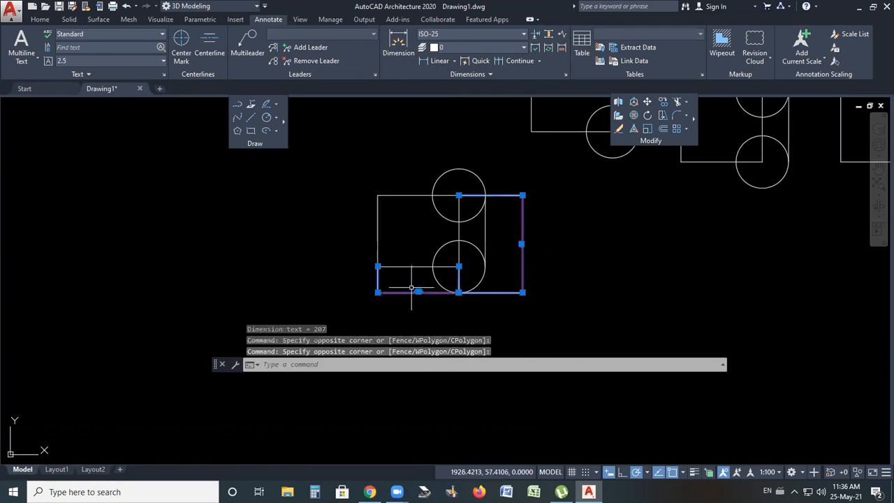
key("Delete")
scroll(451, 210, "down", 6)
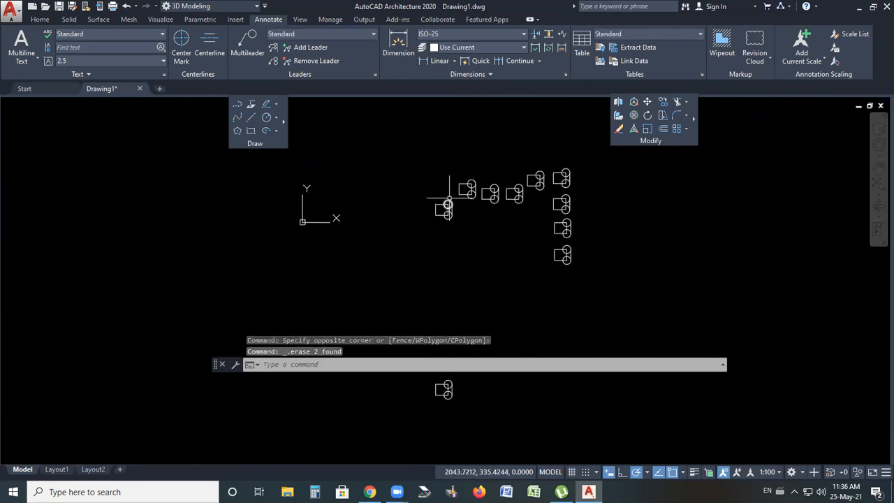
Dimension the vertical distance between the bottom quadrants of the original lower circle and the copy below it
scroll(479, 175, "down", 2)
scroll(462, 289, "up", 2)
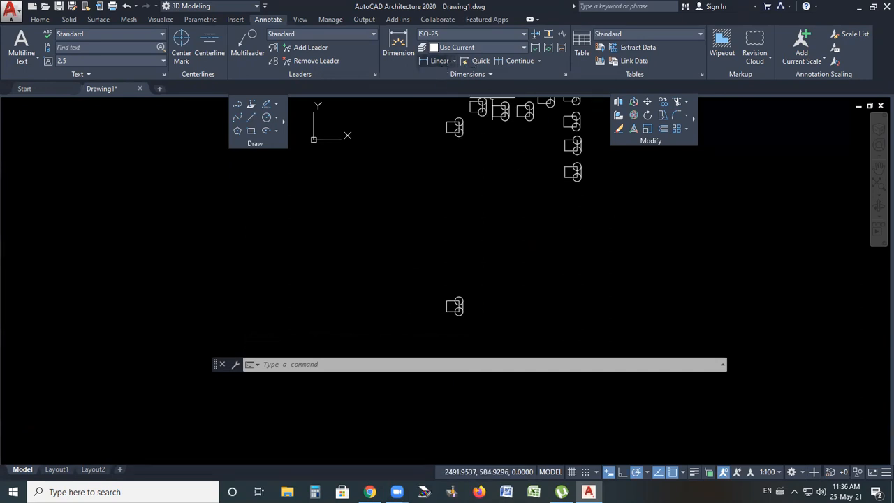
left_click(445, 63)
scroll(457, 131, "up", 5)
scroll(472, 158, "up", 5)
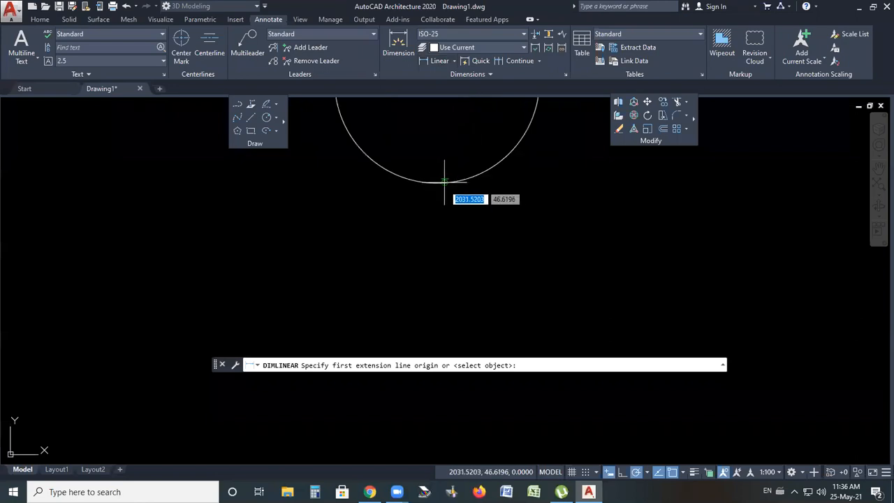
left_click(433, 180)
scroll(433, 179, "down", 10)
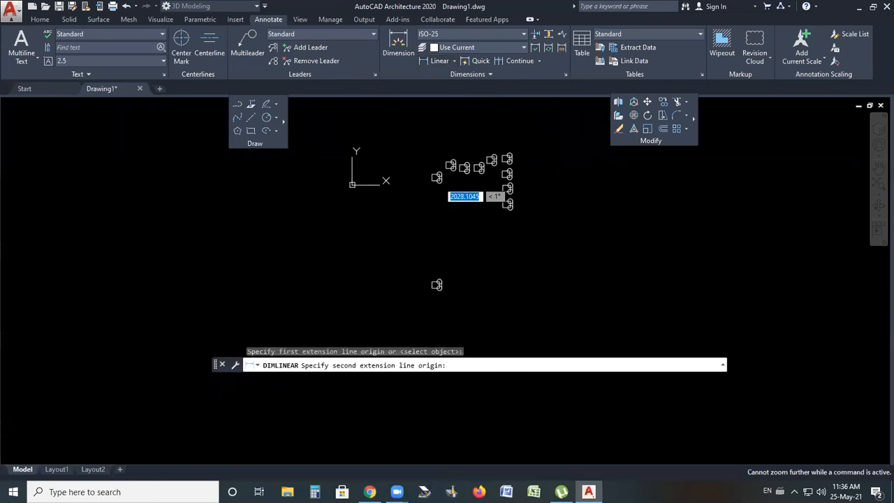
scroll(451, 276, "up", 8)
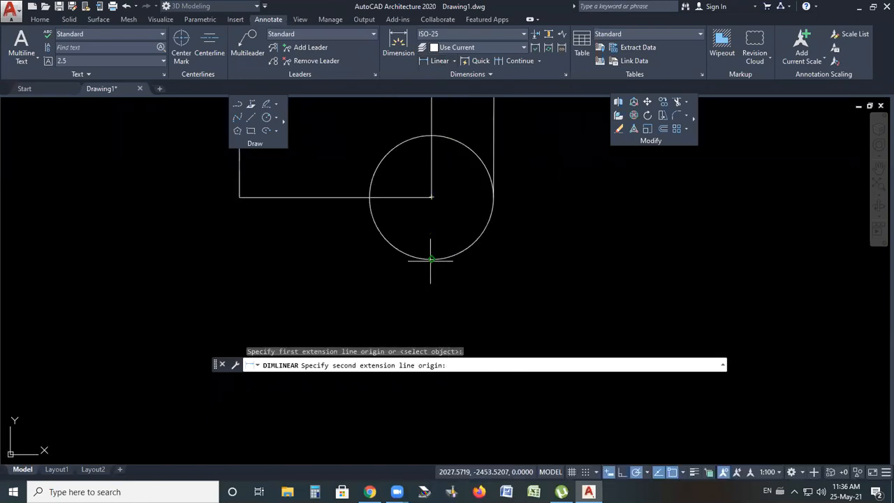
left_click(431, 258)
scroll(429, 257, "down", 6)
left_click(479, 210)
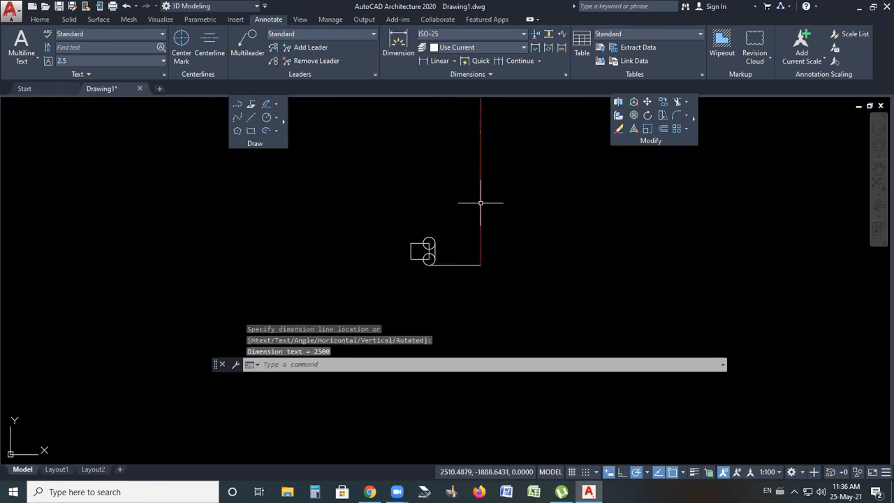
Erase the vertical dimension together with the copy below the original
scroll(479, 112, "up", 5)
scroll(461, 161, "up", 2)
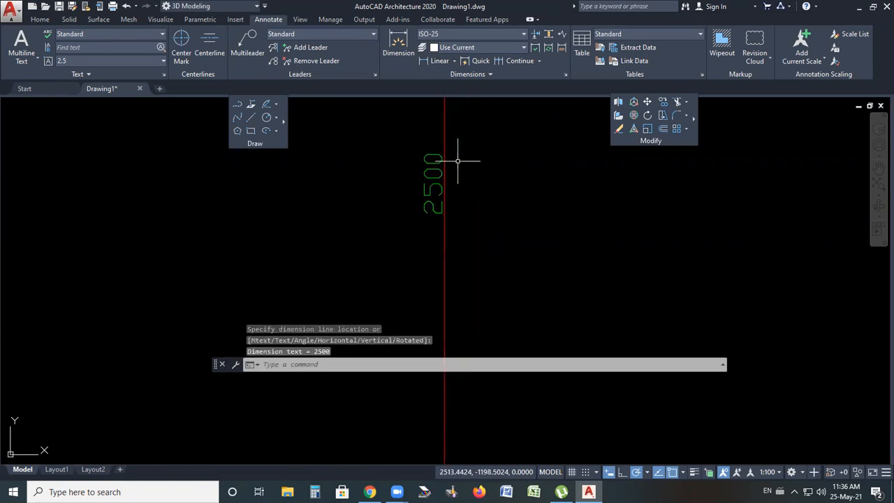
scroll(461, 171, "down", 6)
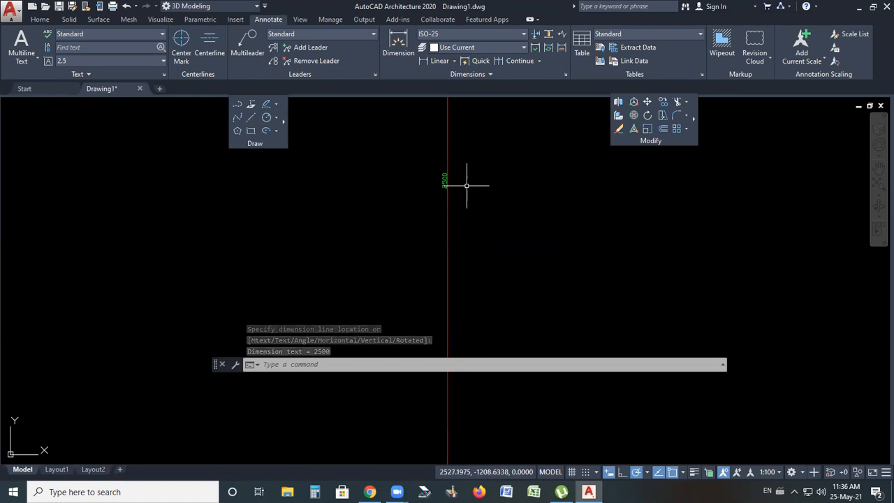
left_click(511, 170)
scroll(357, 242, "down", 4)
left_click(356, 243)
scroll(430, 236, "down", 6)
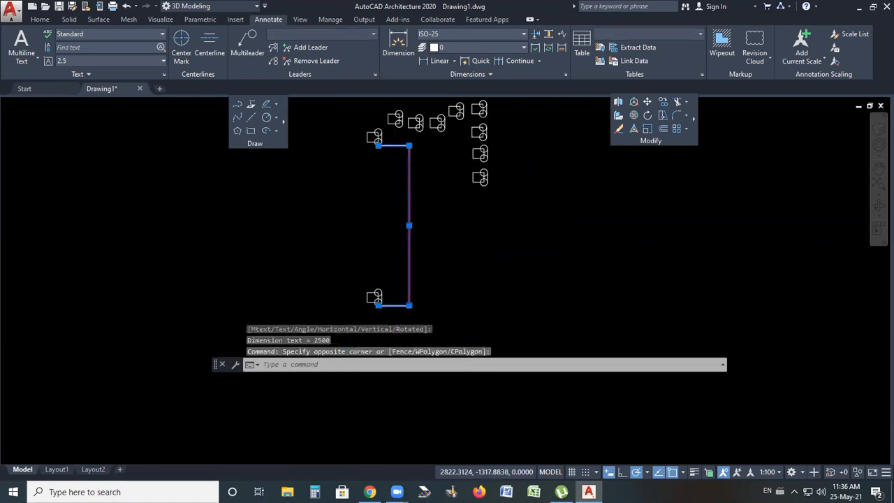
left_click(438, 236)
left_click(345, 301)
key("Delete")
scroll(393, 209, "up", 3)
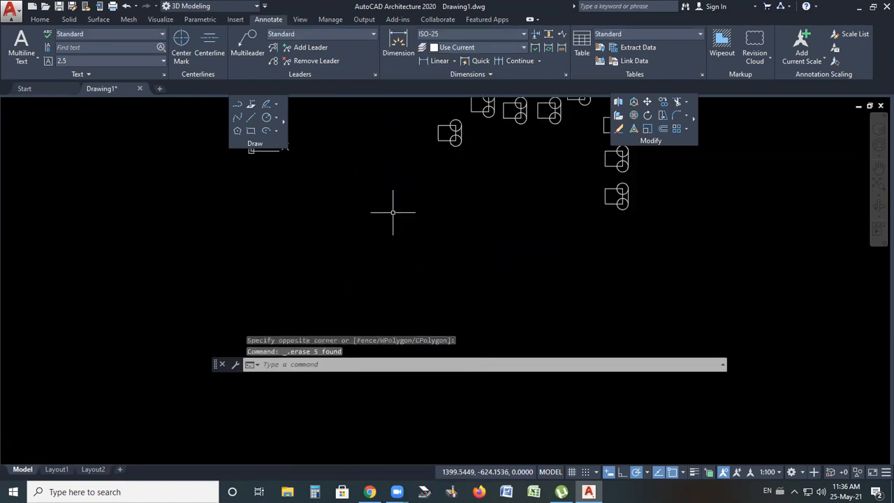
Erase all remaining copies, including a leftover circle, keeping only the original rectangle-and-circles group
scroll(521, 126, "down", 2)
scroll(520, 127, "up", 4)
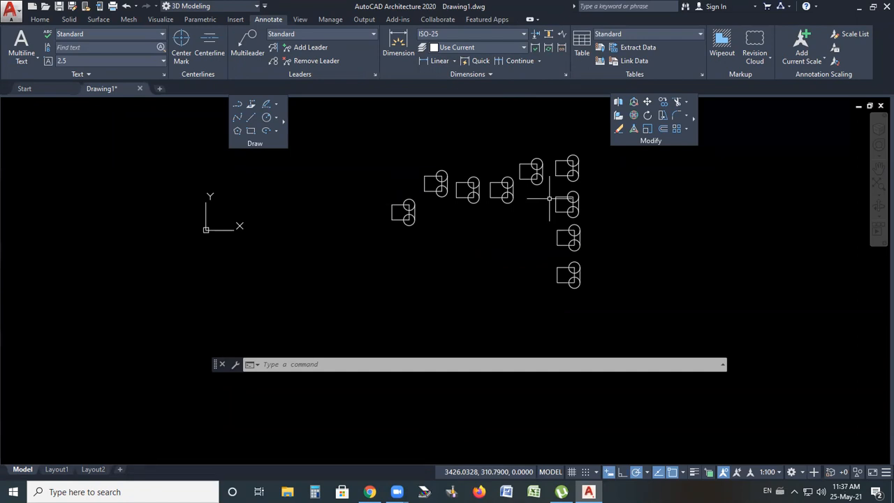
scroll(433, 179, "up", 2)
scroll(357, 219, "down", 2)
scroll(357, 218, "down", 1)
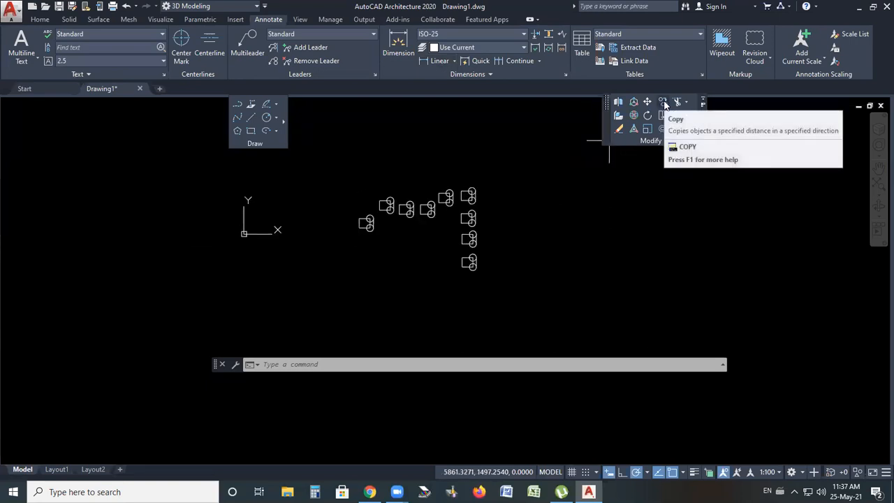
scroll(409, 230, "up", 4)
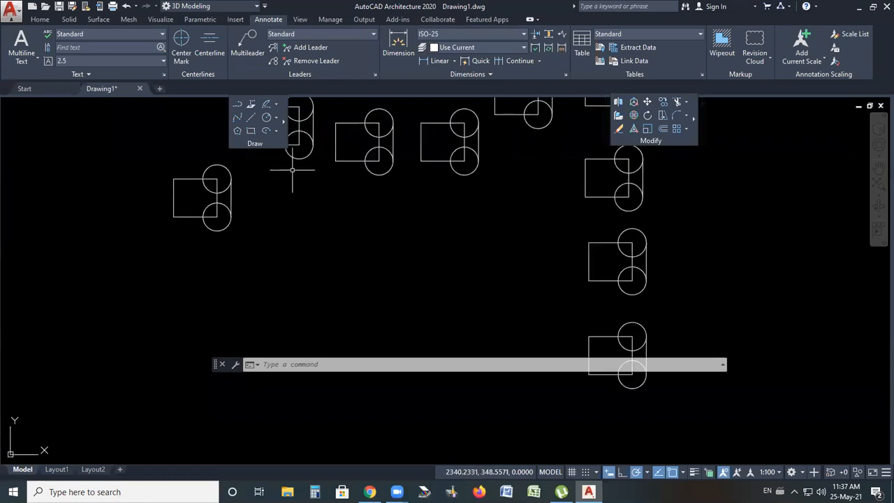
scroll(455, 160, "down", 3)
scroll(455, 162, "down", 2)
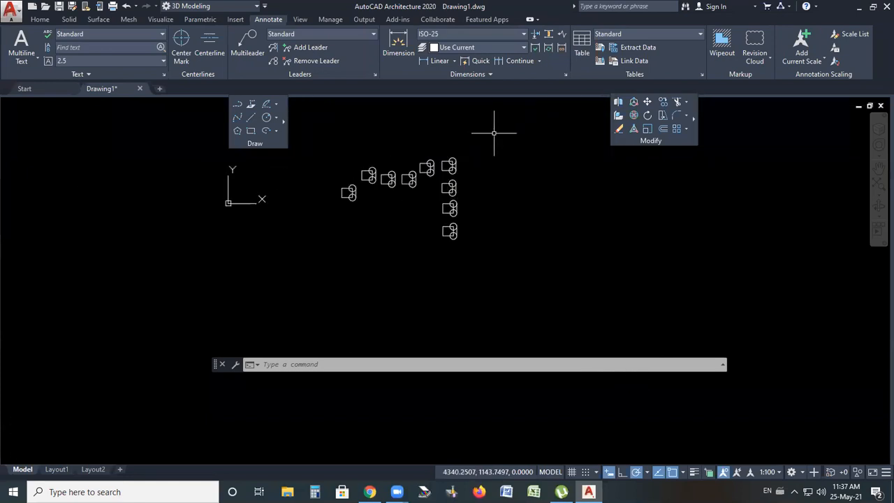
left_click(494, 154)
left_click(373, 202)
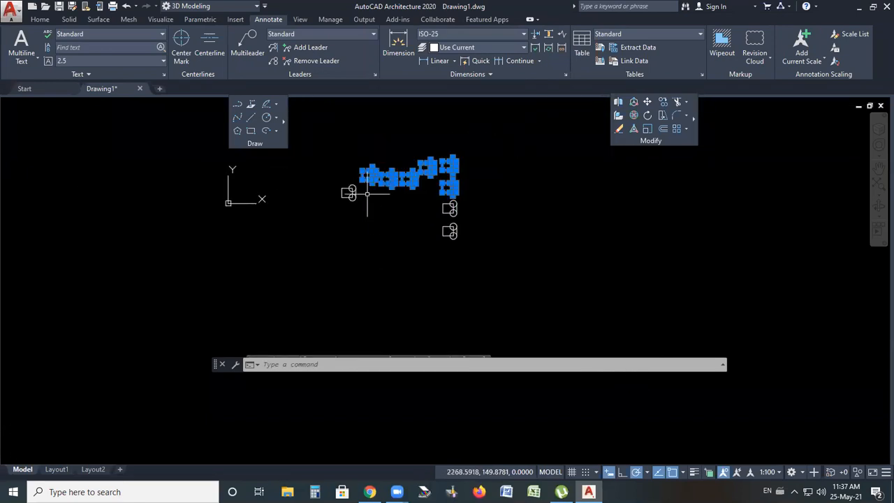
left_click(480, 210)
left_click(412, 258)
key("Delete")
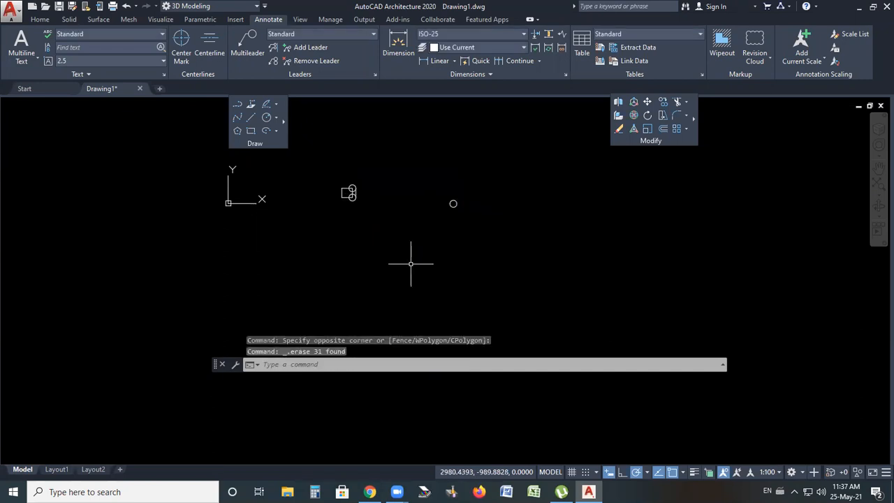
left_click(513, 169)
left_click(435, 257)
key("Delete")
Draw a horizontal line about 400 units long to the lower right of the group
scroll(353, 197, "up", 1)
scroll(346, 199, "up", 3)
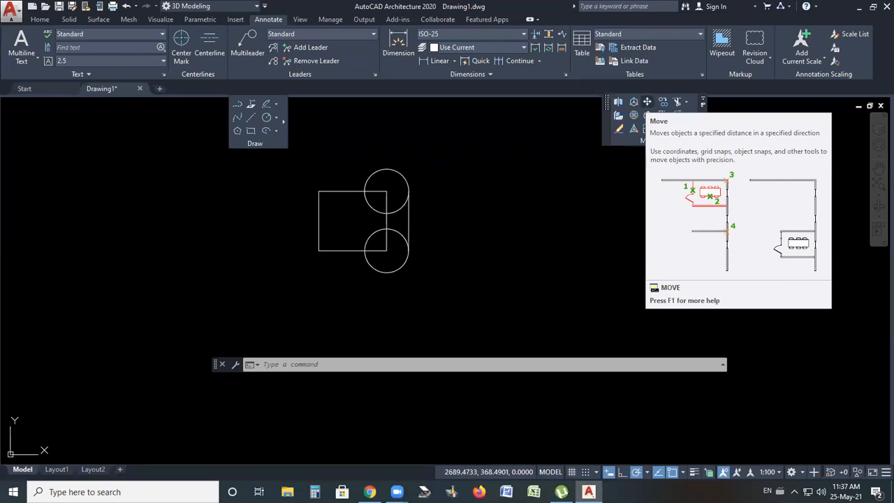
scroll(413, 204, "down", 2)
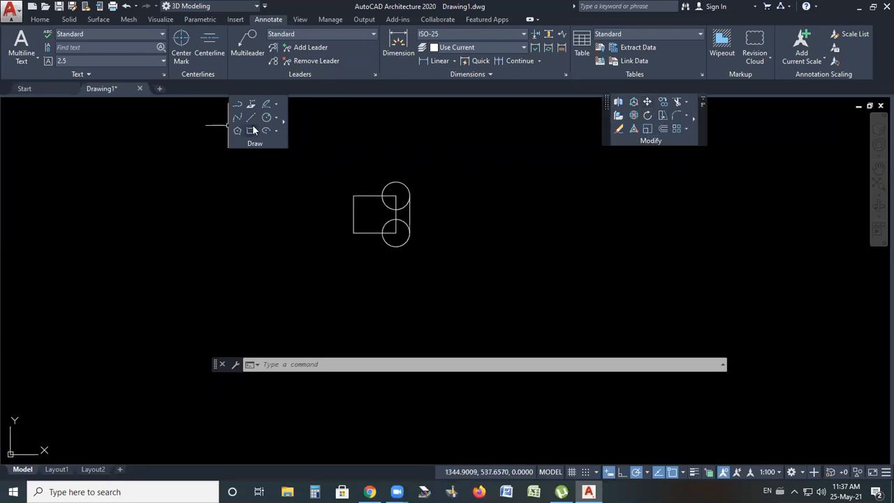
left_click(250, 116)
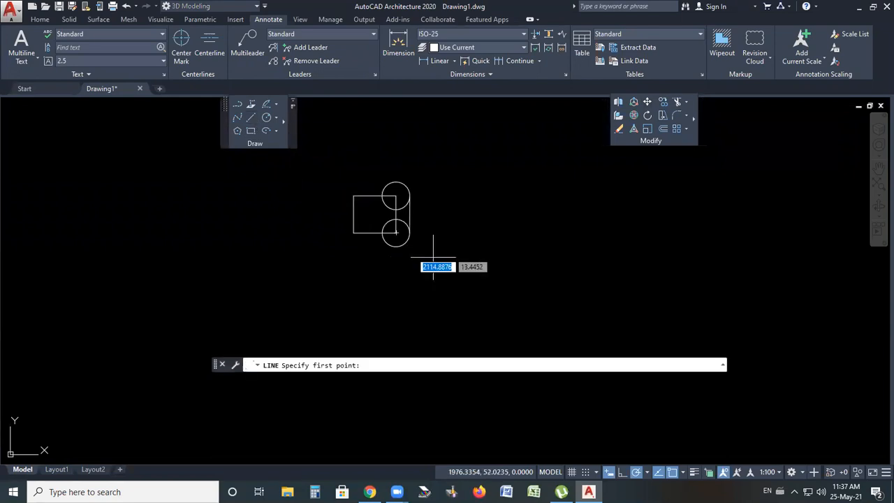
left_click(614, 262)
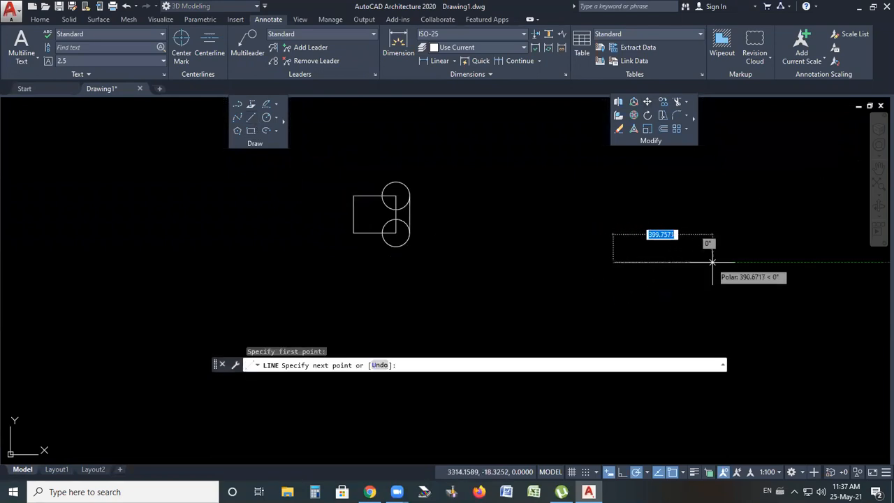
left_click(714, 262)
key("Escape")
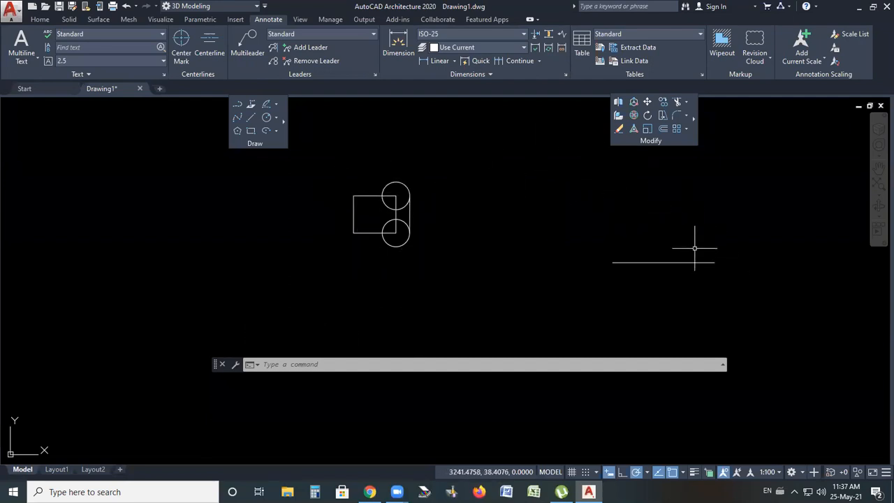
Move the rectangle-and-circles group so its lower-left corner sits on the right endpoint of the horizontal line
left_click(649, 104)
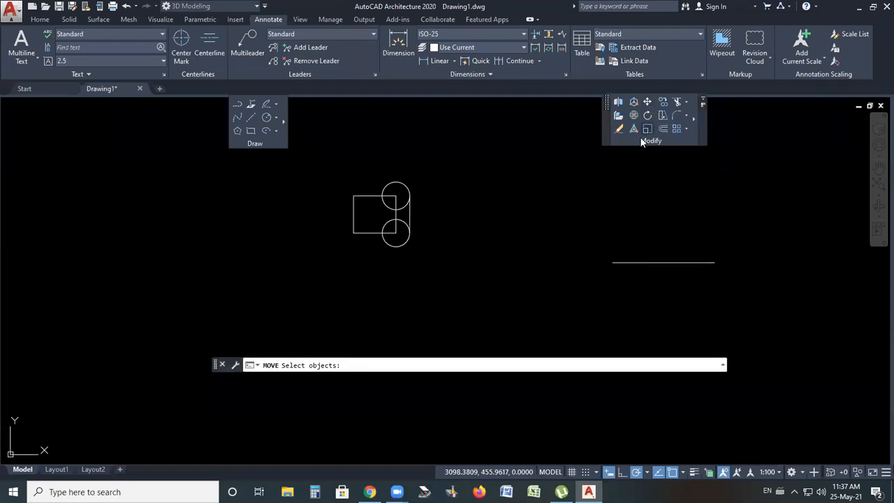
left_click(452, 143)
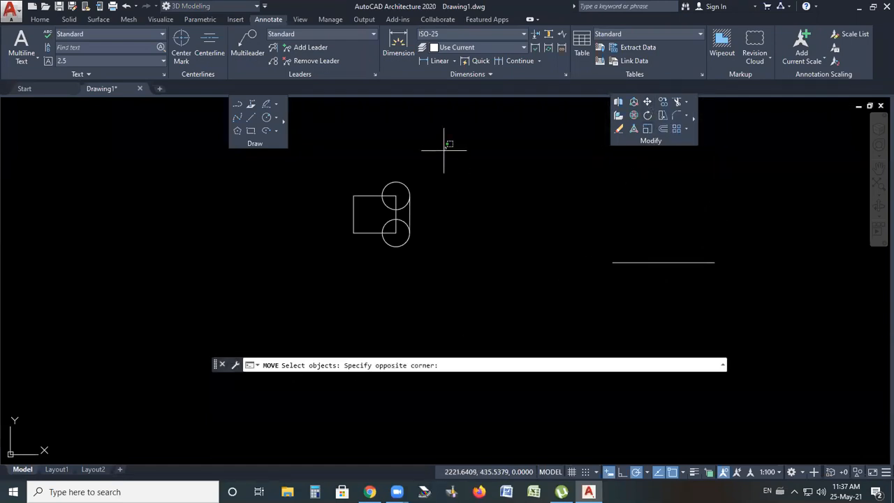
left_click_drag(444, 149, 407, 133)
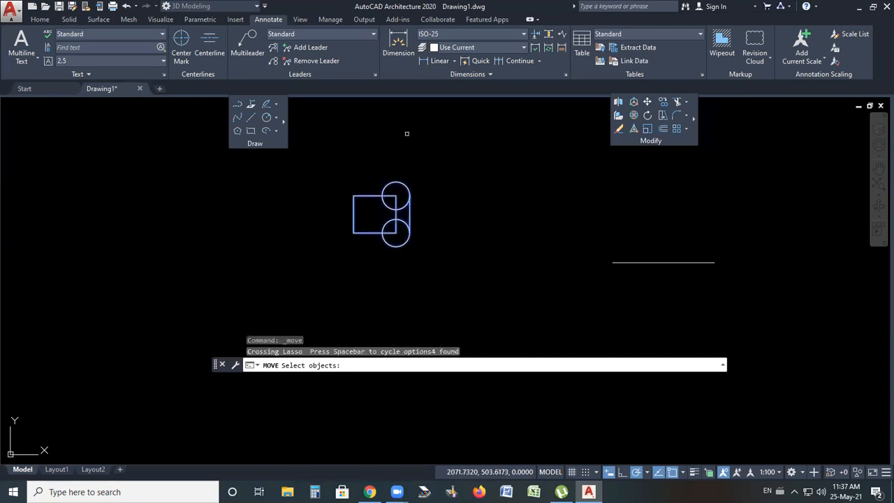
key("Return")
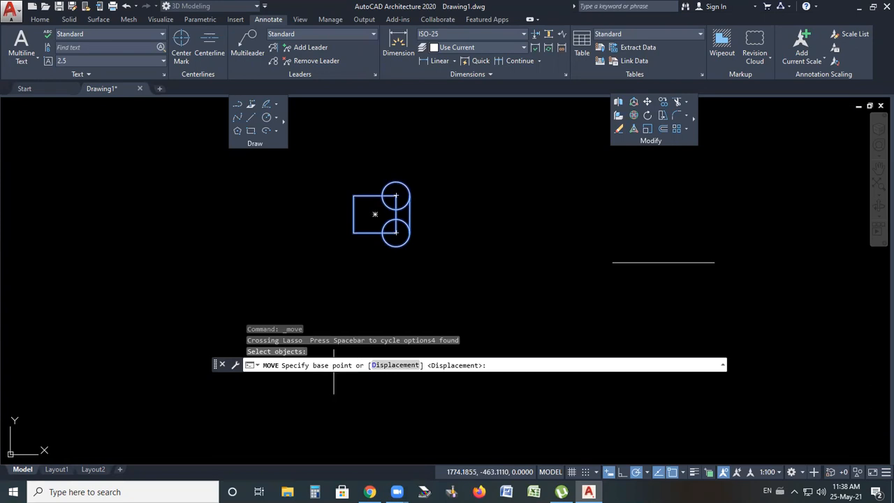
left_click(354, 232)
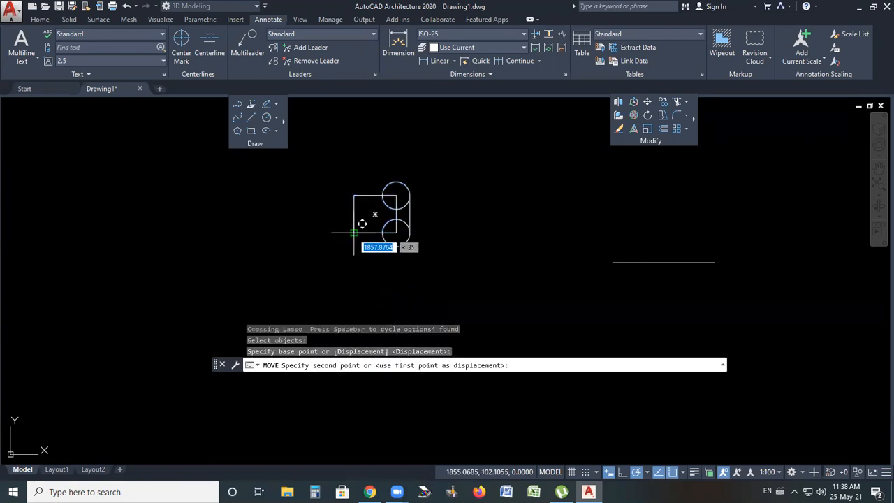
left_click(714, 263)
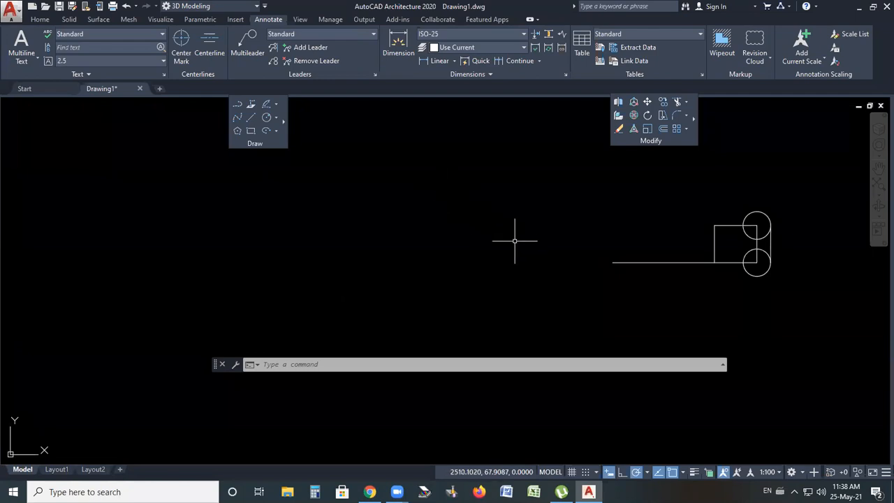
Erase the horizontal line
scroll(422, 266, "down", 2)
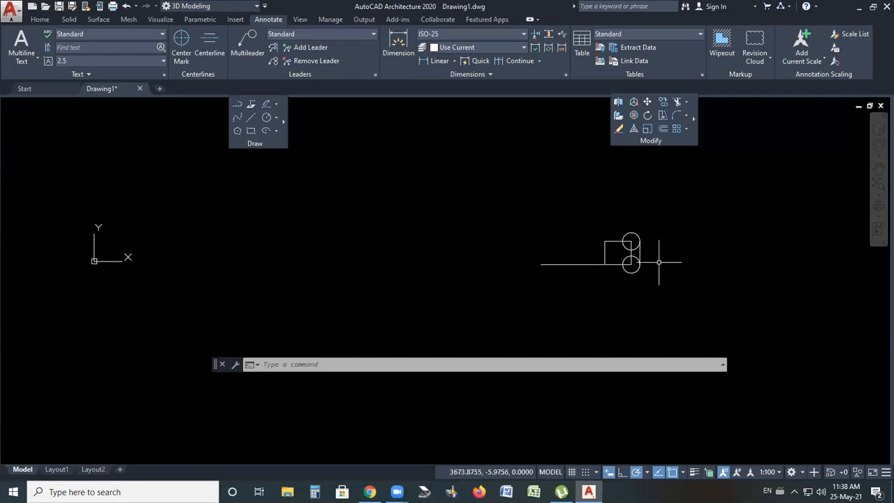
scroll(661, 262, "up", 3)
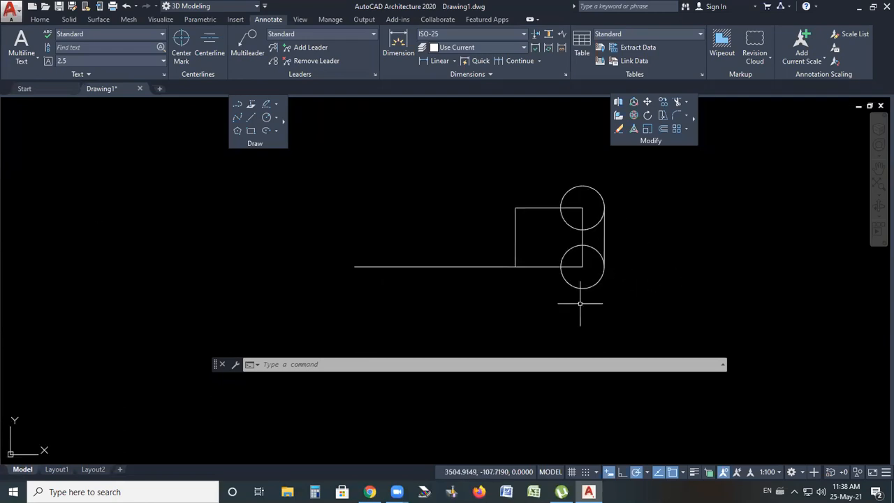
scroll(661, 312, "down", 2)
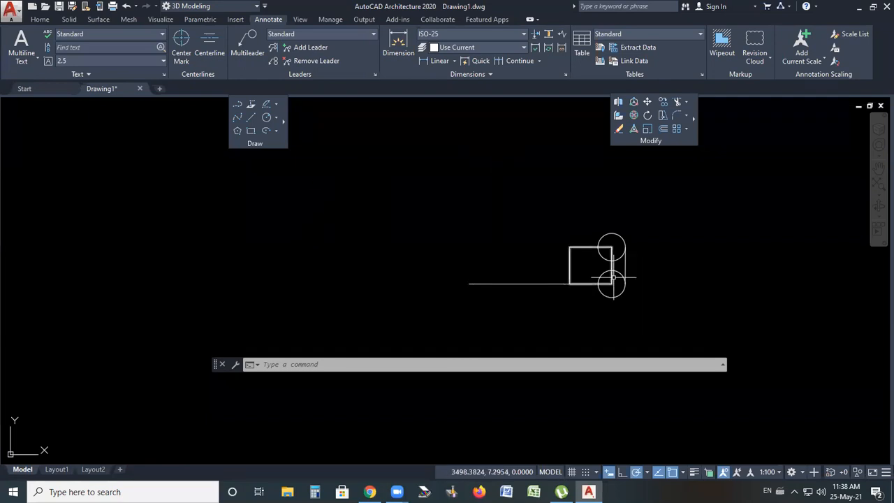
left_click(547, 284)
key("Delete")
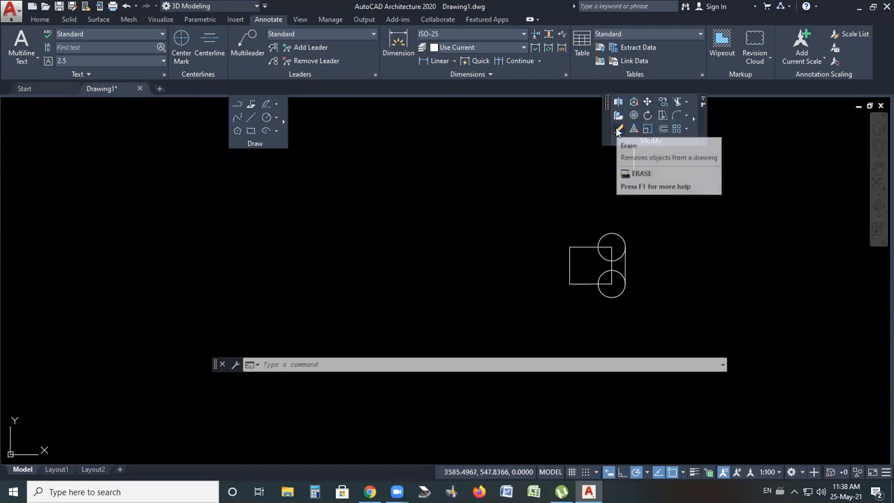
left_click(686, 103)
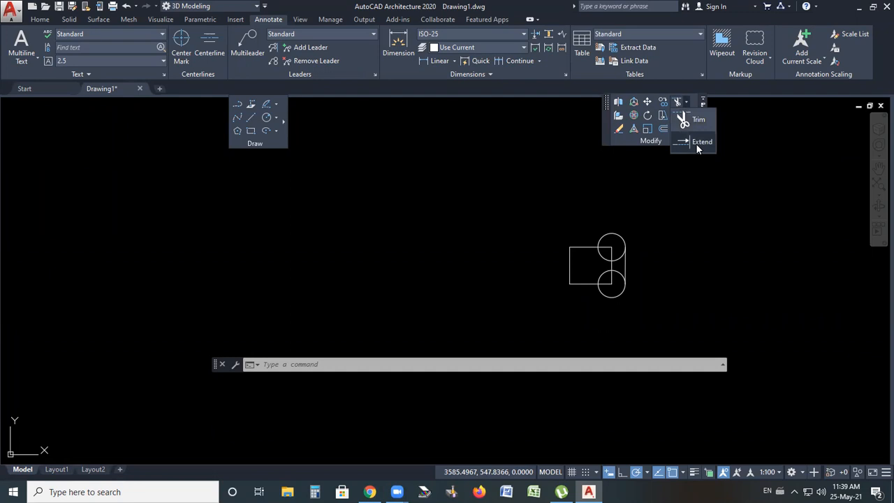
left_click(688, 102)
left_click(687, 102)
left_click(687, 102)
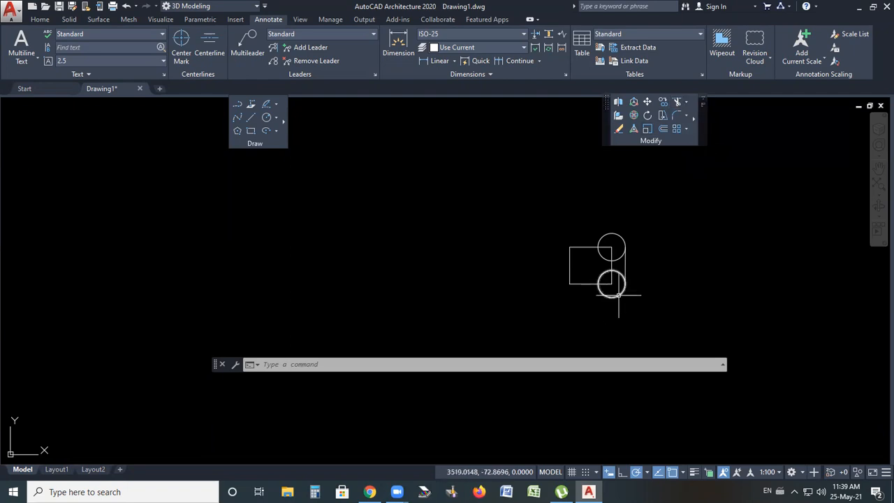
scroll(620, 283, "up", 4)
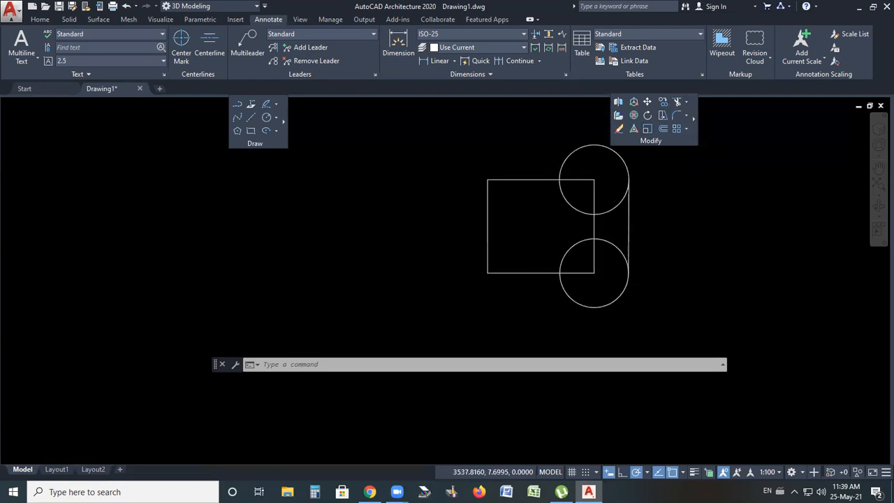
scroll(619, 259, "down", 4)
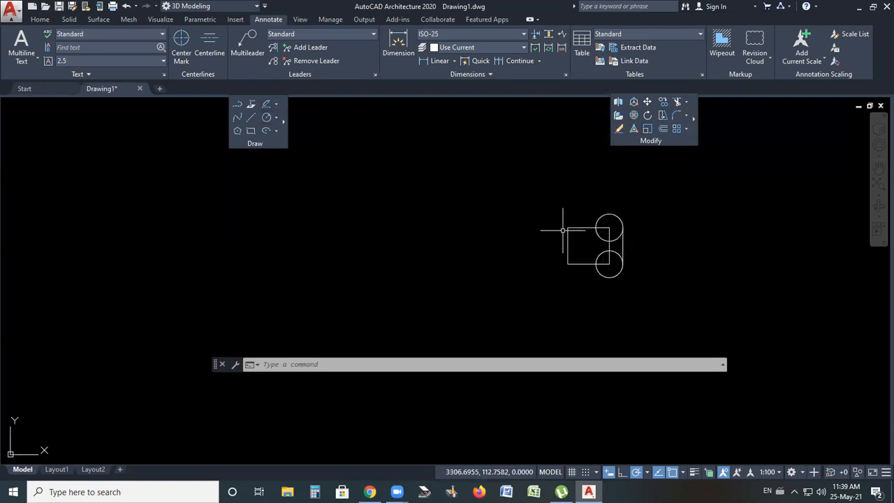
scroll(563, 230, "up", 4)
scroll(643, 235, "down", 2)
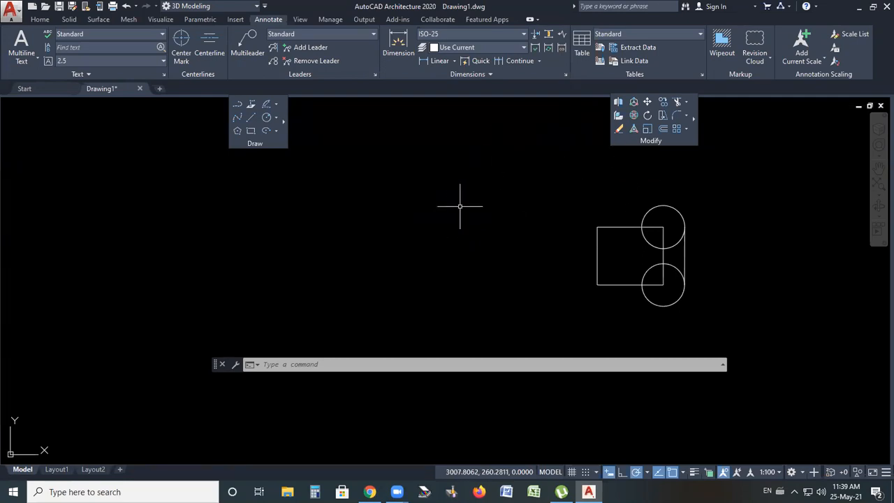
Draw a five-pointed star with the Line command from five connected segments to the left of the group
scroll(311, 255, "up", 2)
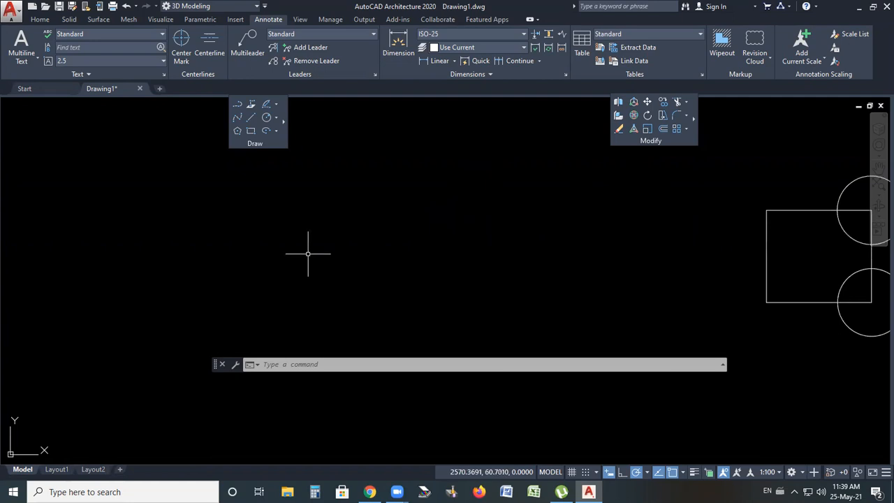
left_click(251, 117)
left_click(346, 306)
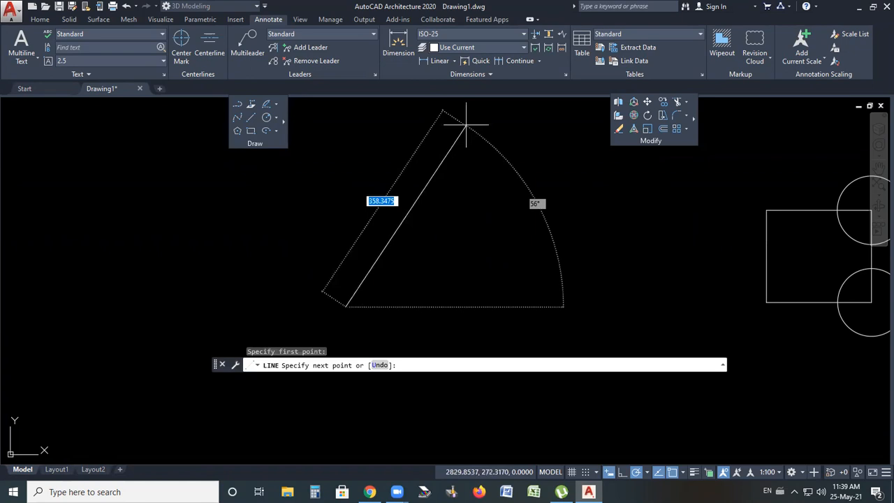
left_click(466, 126)
left_click(540, 306)
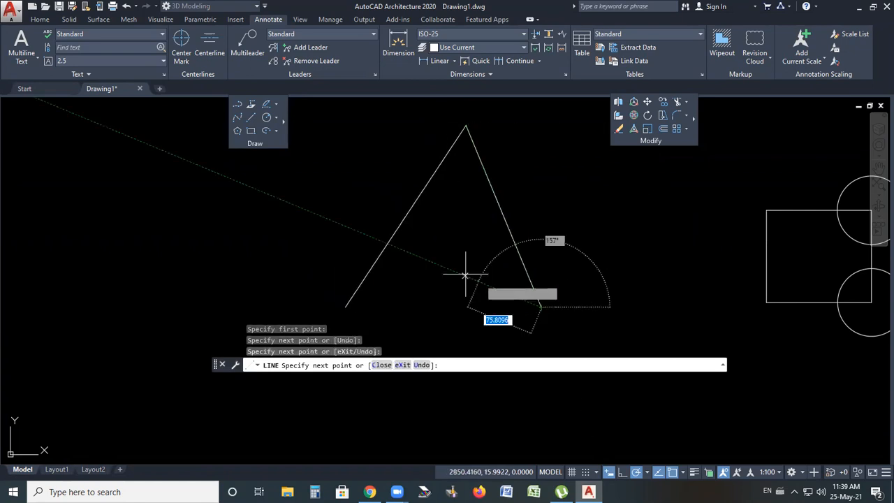
left_click(312, 185)
left_click(606, 186)
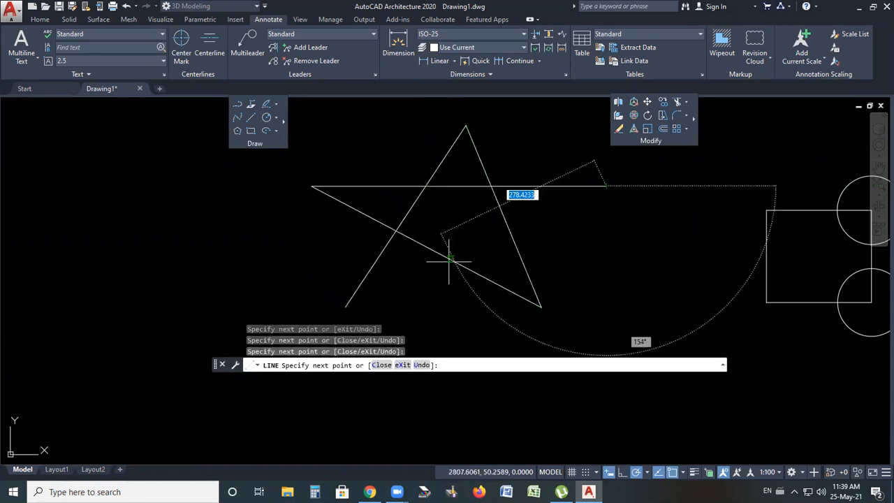
left_click(346, 306)
key("Return")
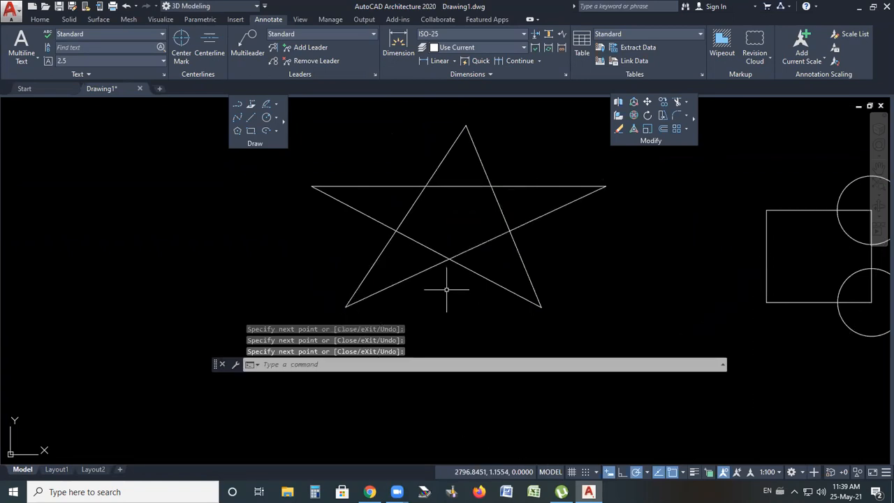
scroll(447, 289, "up", 3)
scroll(519, 210, "down", 3)
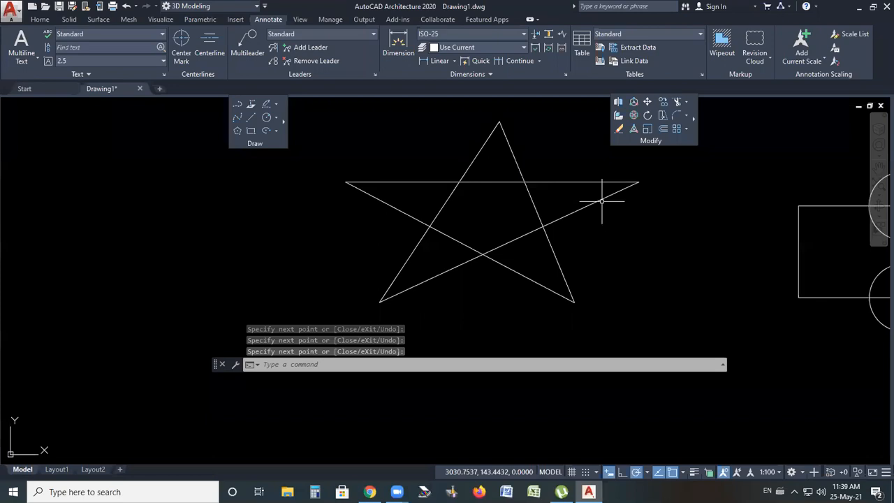
left_click(601, 202)
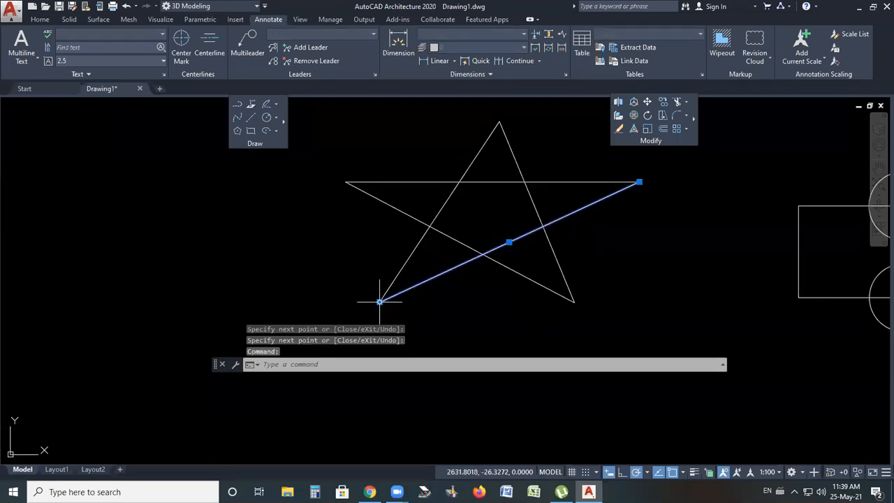
key("Escape")
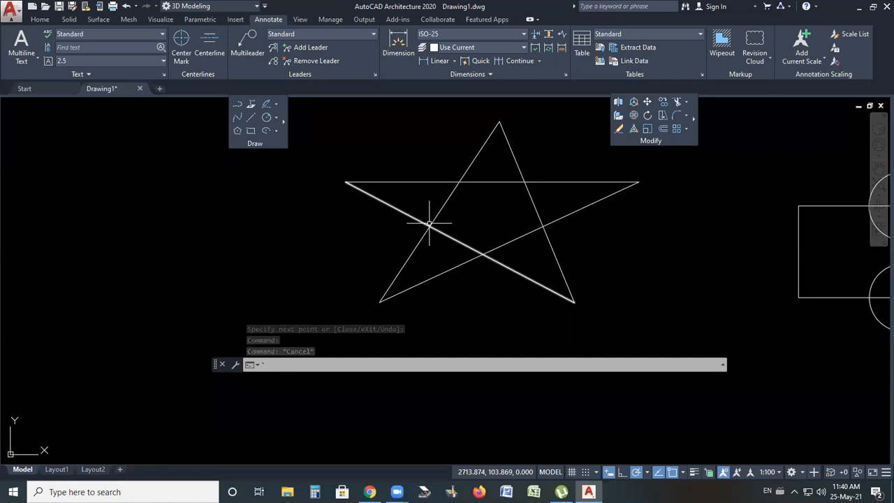
Erase the star's horizontal line and undo the erasure
mouse_move(478, 255)
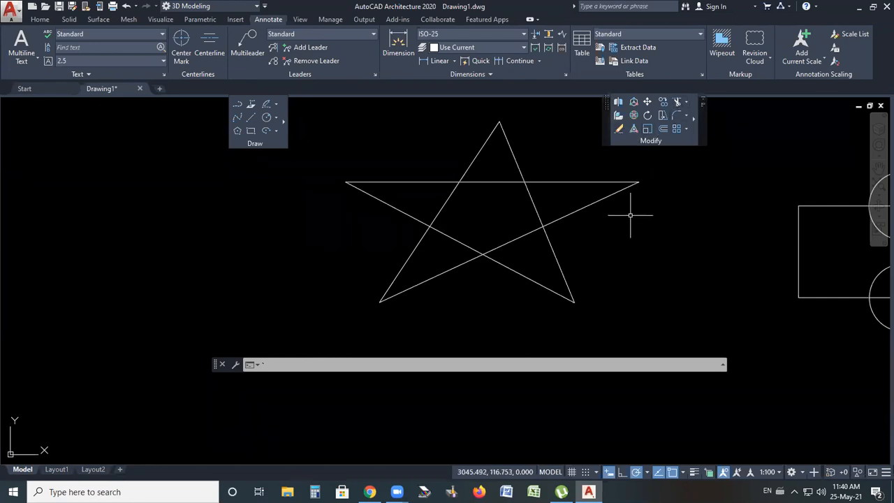
left_click(618, 130)
left_click(555, 181)
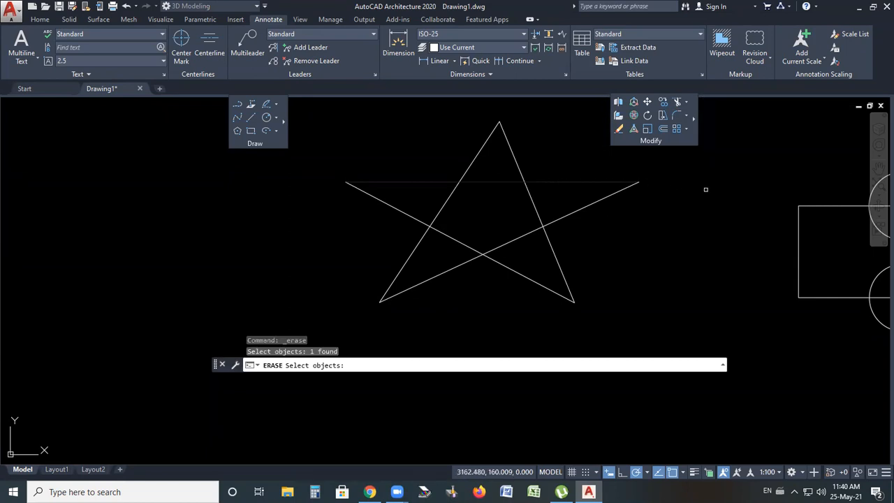
key("Return")
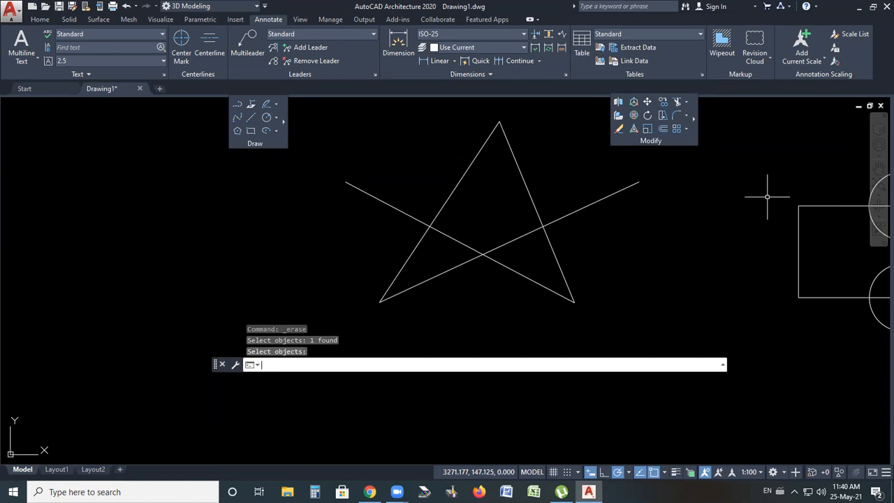
key("ctrl+z")
Erase three of the star's lines with a crossing selection and undo the erasure
left_click(618, 130)
left_click_drag(539, 167, 489, 268)
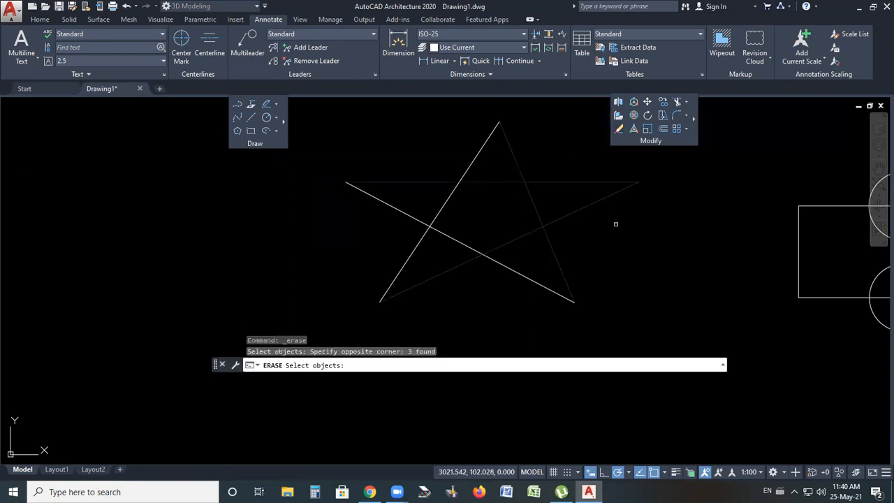
key("Return")
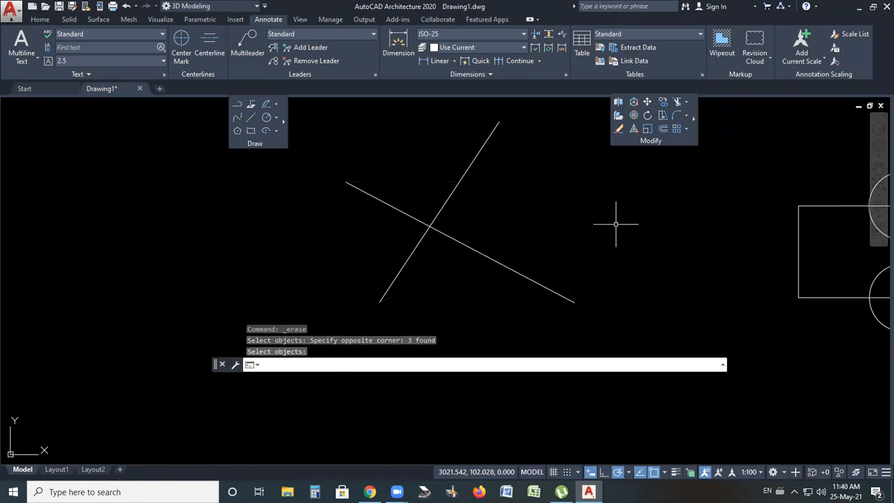
key("ctrl+z")
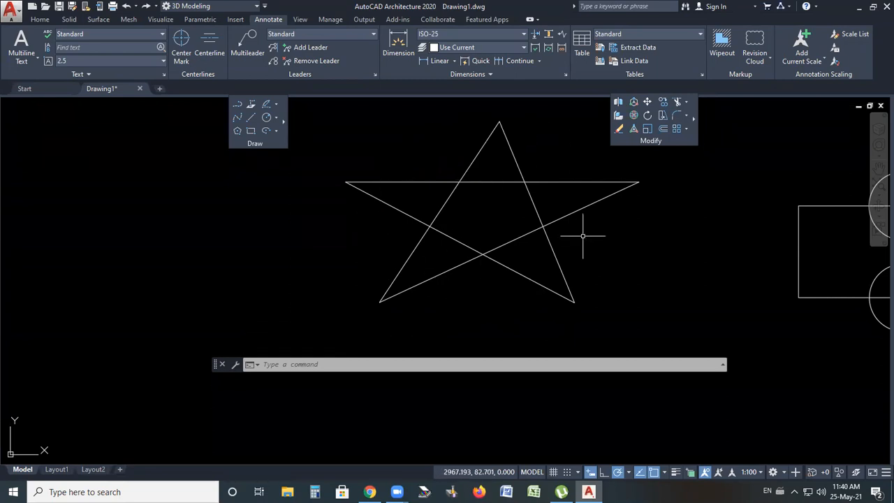
Trim the star's inner line segments using all objects as cutting edges, leaving only the star outline
left_click(678, 103)
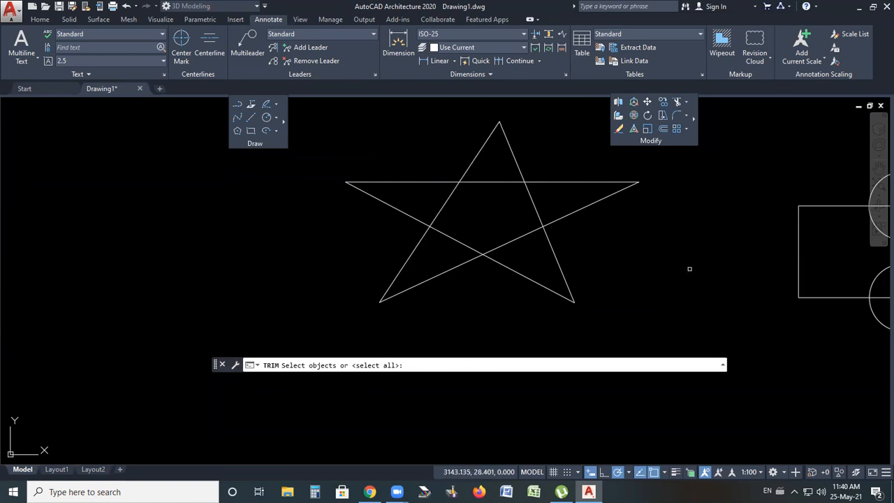
key("Return")
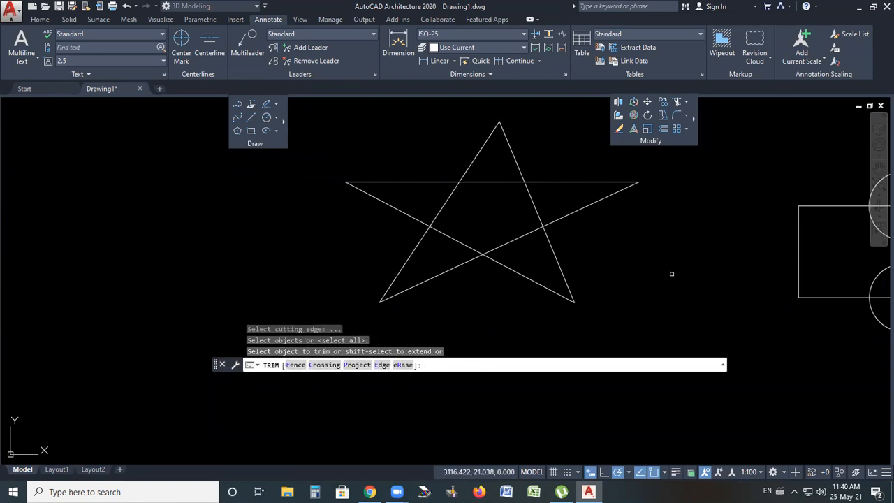
left_click(533, 206)
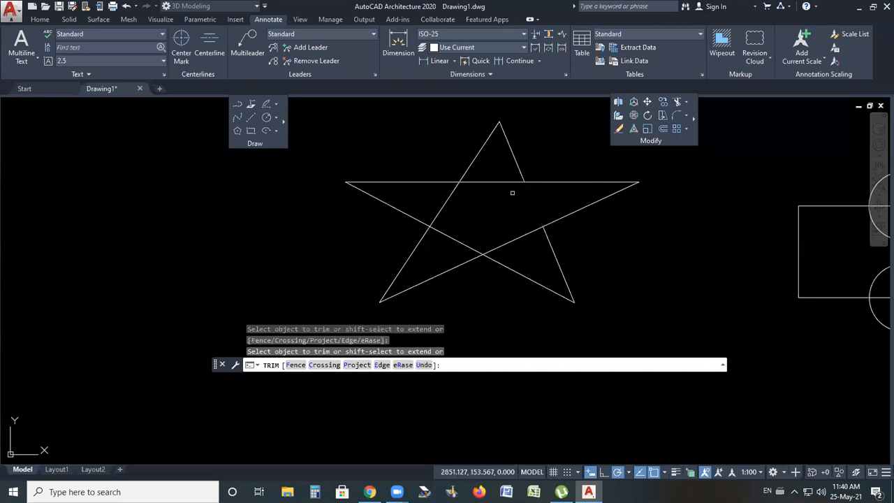
left_click(504, 183)
left_click(451, 193)
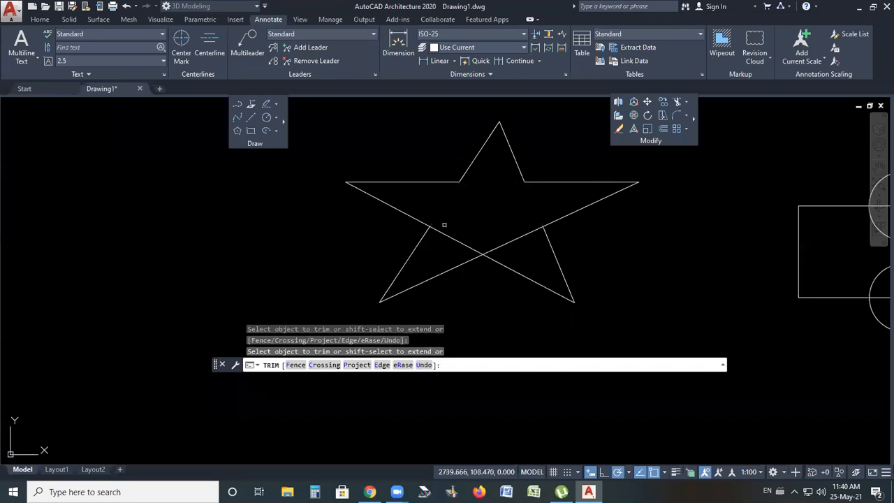
left_click(445, 234)
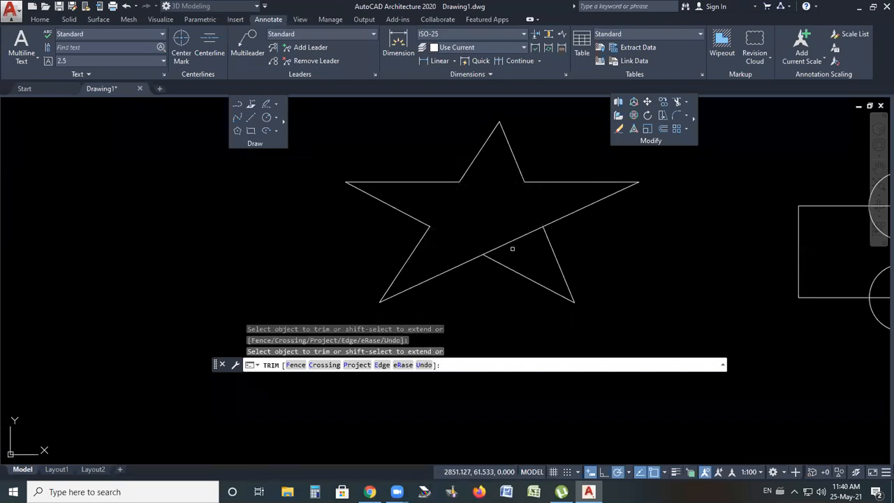
left_click(512, 245)
left_click(579, 207)
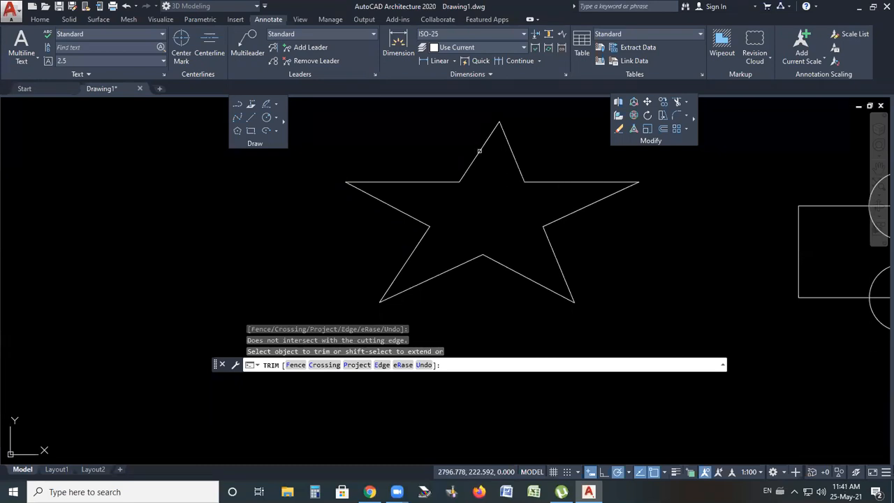
Try to trim further parts of the star outline with crossing windows
left_click(423, 253)
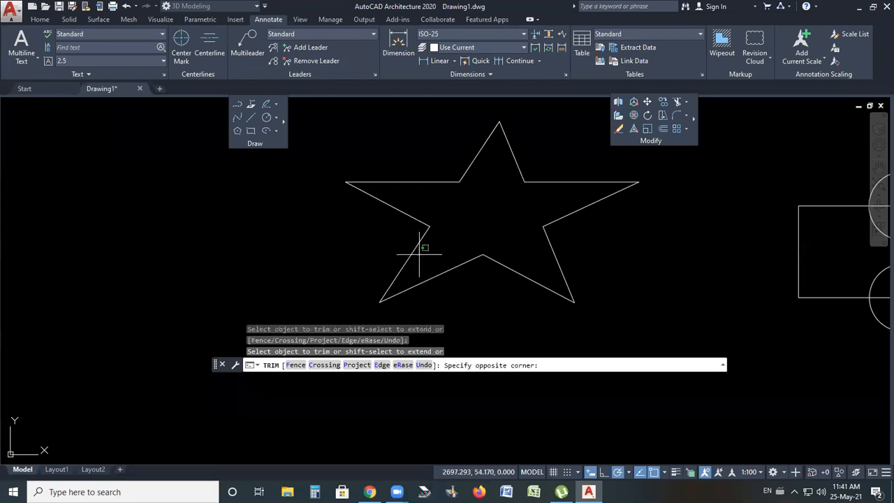
left_click(438, 267)
left_click(556, 270)
left_click(566, 233)
left_click(570, 213)
left_click(585, 165)
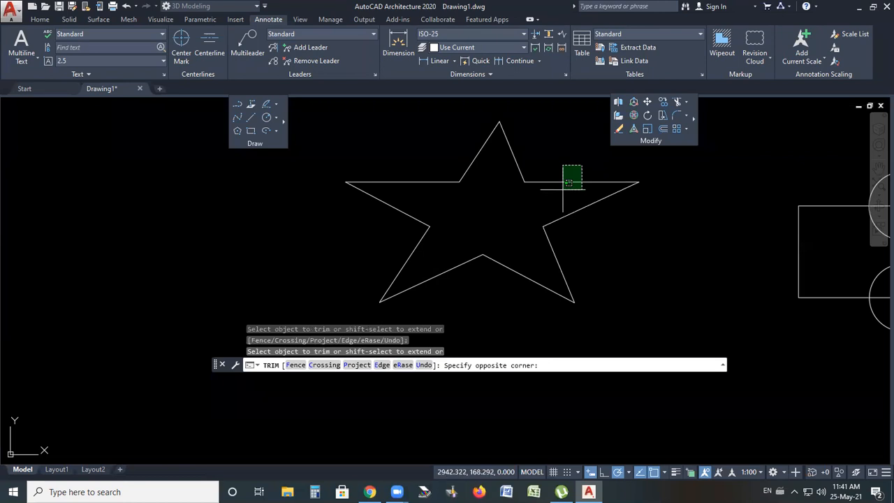
left_click(353, 309)
left_click(534, 133)
left_click(334, 299)
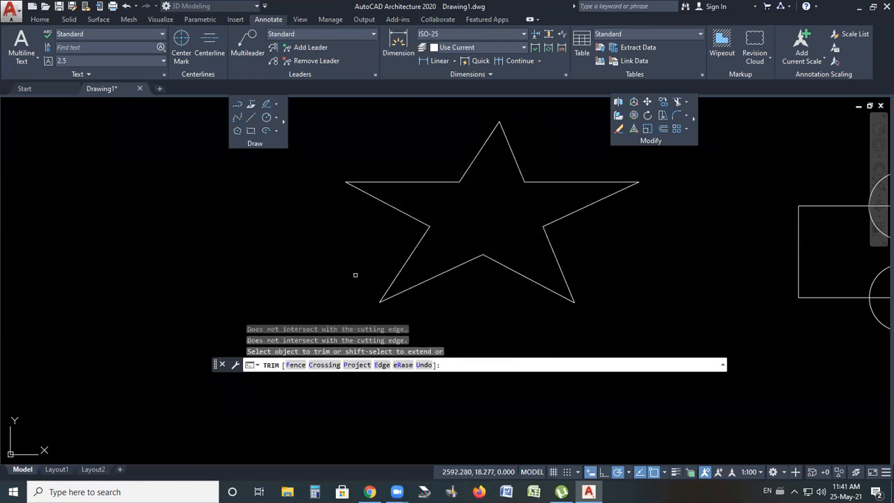
left_click(560, 184)
left_click(353, 294)
Draw a circle centred inside the star, crossing all five of its arms
left_click(269, 118)
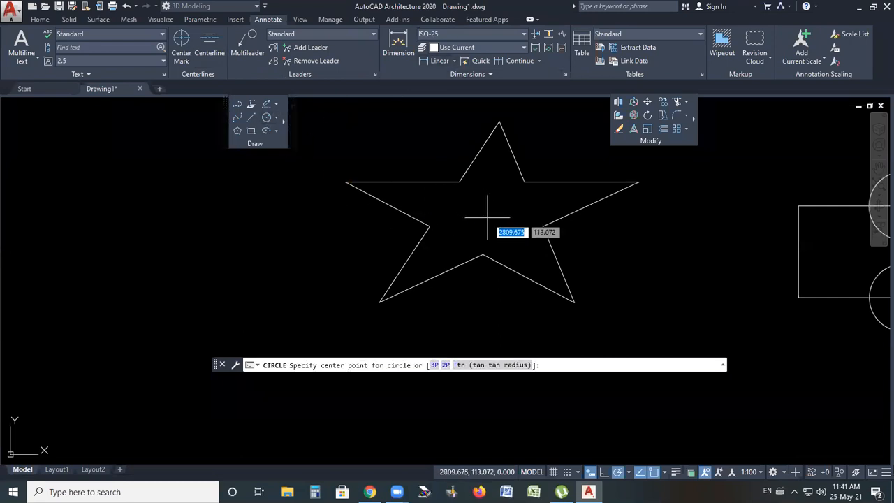
left_click(488, 218)
left_click(540, 157)
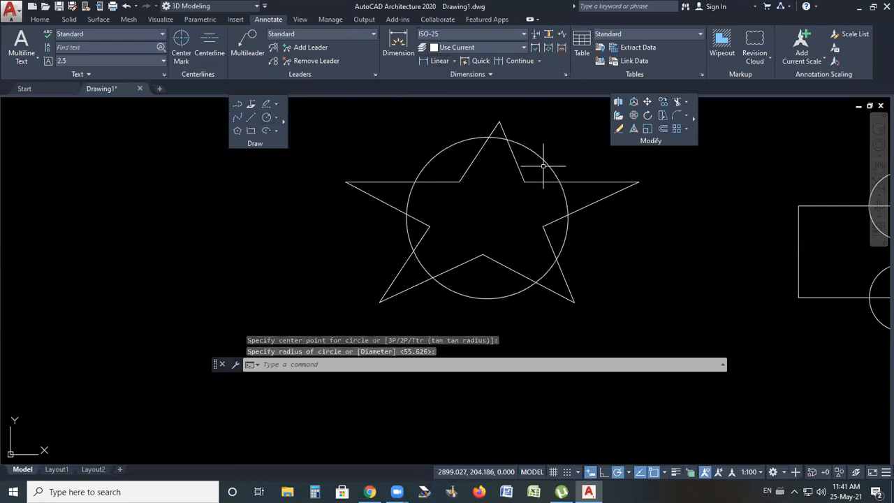
key("Escape")
key("Escape")
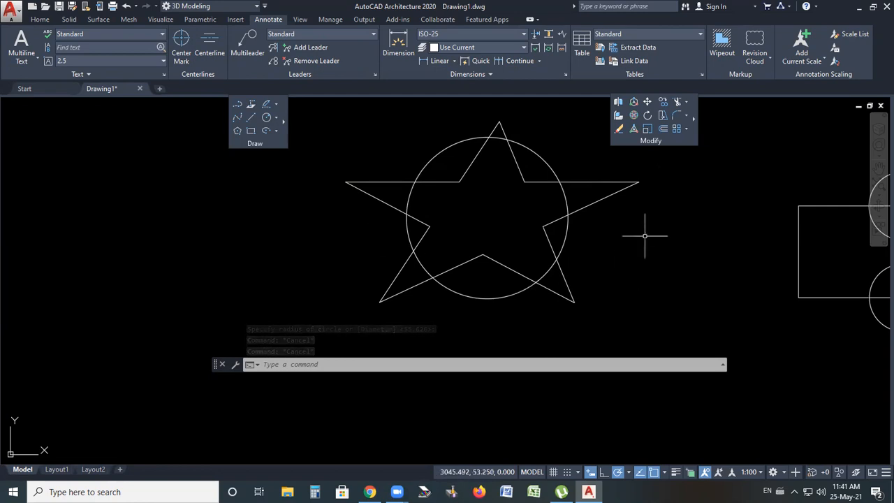
Trim the star's points lying outside the circle, using all objects as cutting edges
left_click(677, 102)
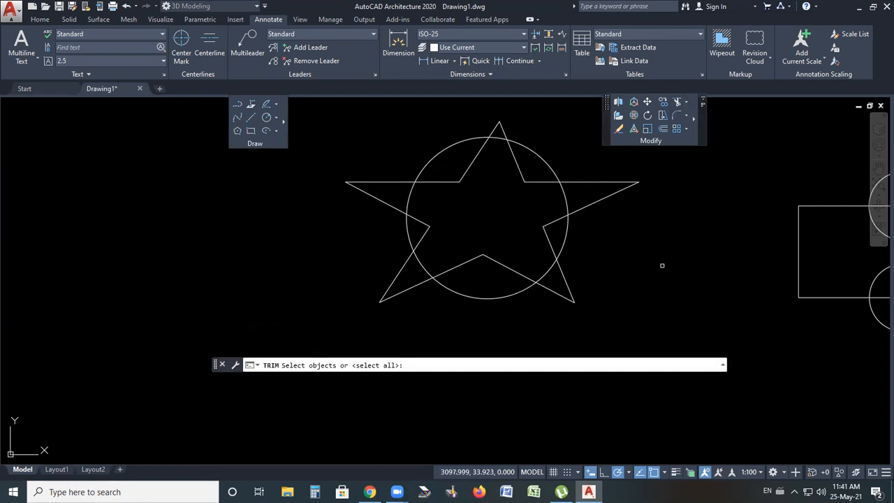
key("Return")
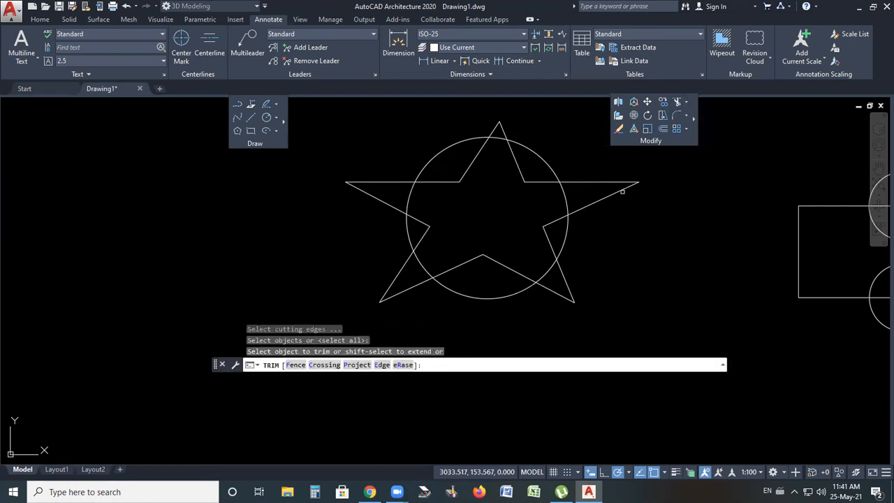
left_click(493, 130)
scroll(485, 120, "up", 4)
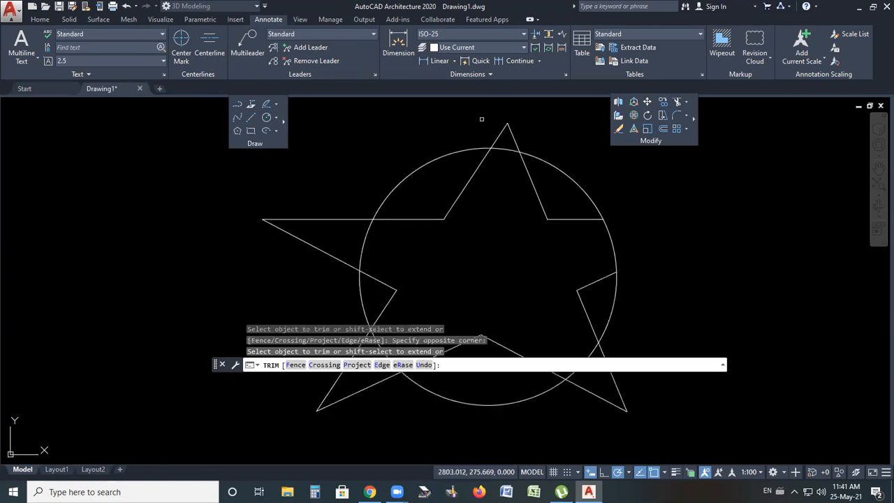
left_click(566, 122)
left_click(478, 144)
scroll(444, 151, "down", 4)
left_click(336, 175)
left_click(351, 234)
left_click(381, 312)
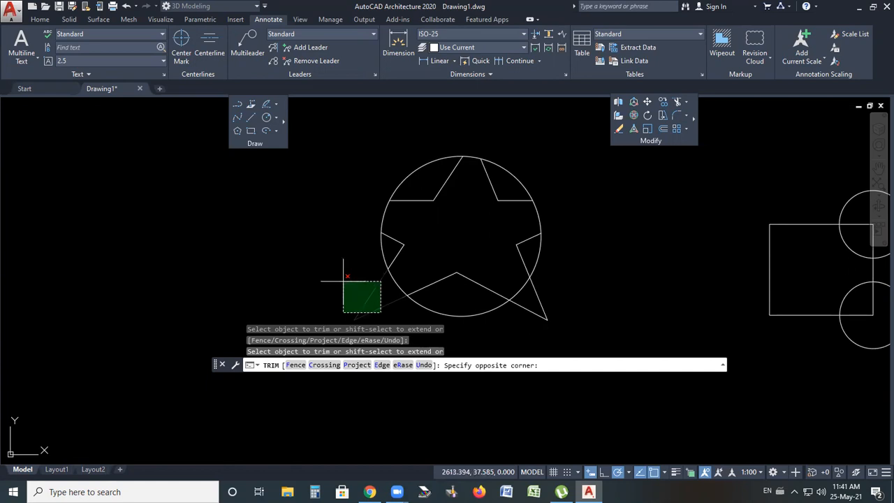
left_click(343, 281)
left_click(584, 297)
left_click(524, 326)
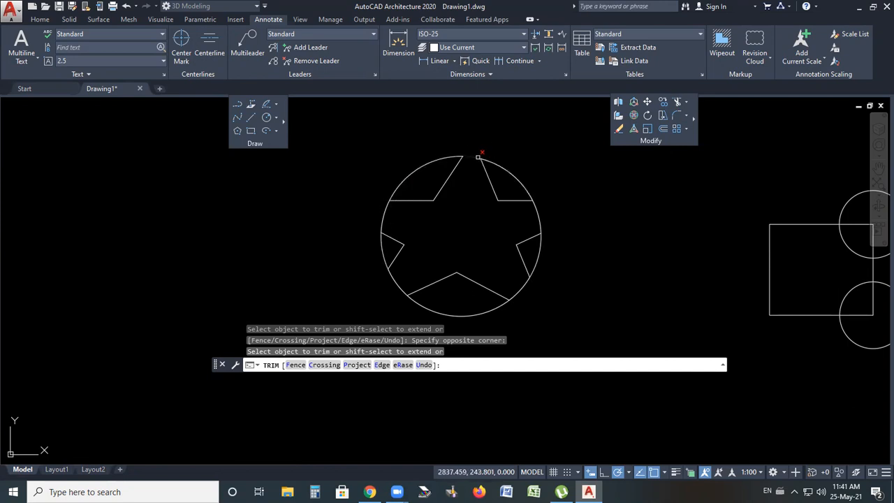
Trim the circle's arcs and remaining star segments between the star's arms
left_click(410, 175)
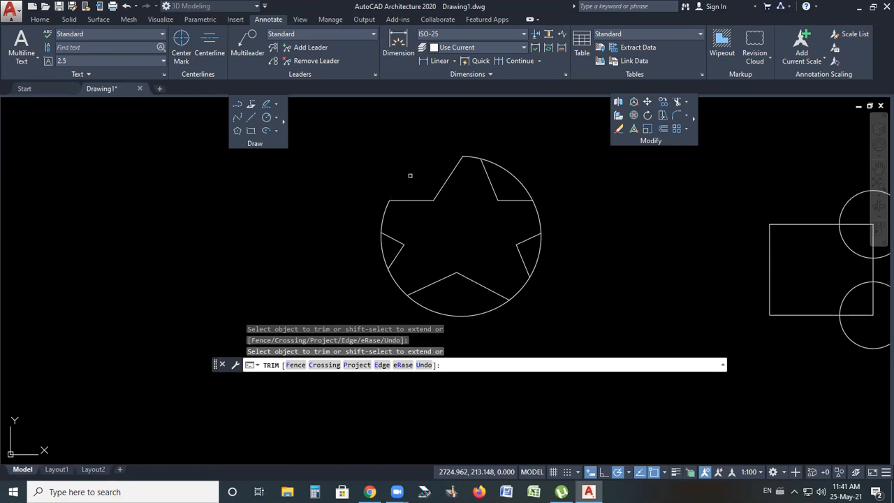
left_click(522, 181)
left_click(524, 175)
left_click(537, 260)
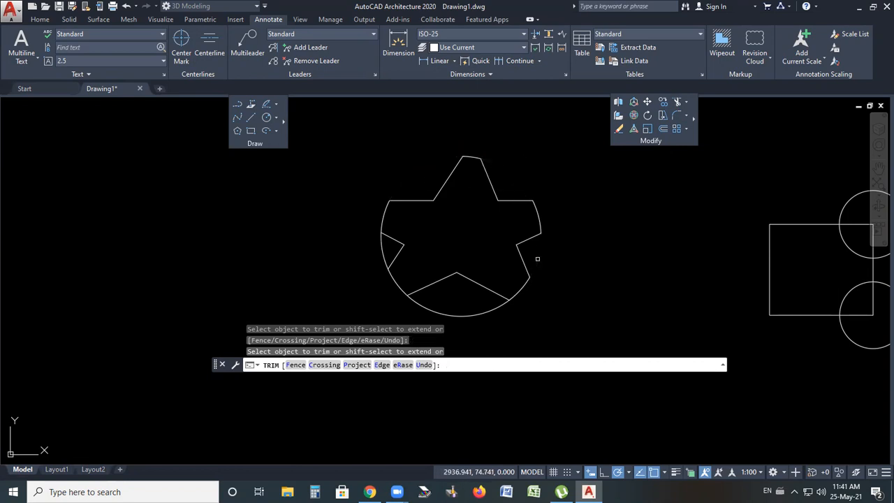
left_click(515, 297)
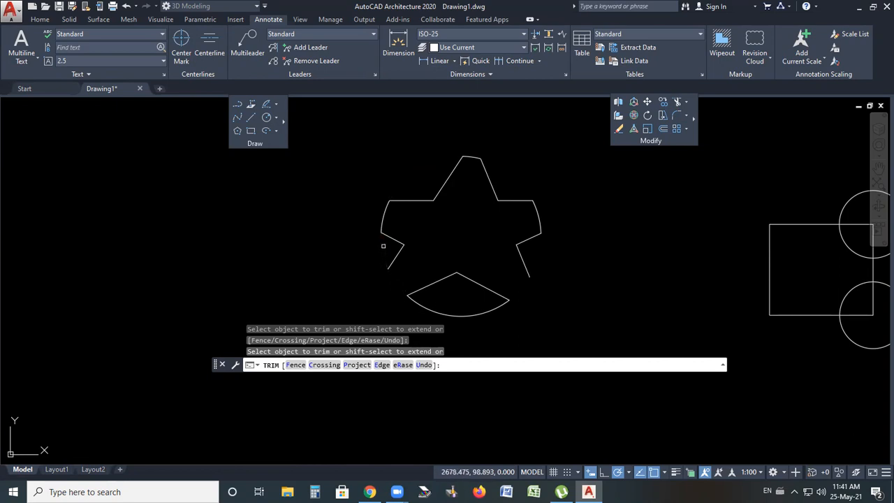
left_click(459, 311)
left_click(482, 283)
left_click(529, 263)
left_click(526, 263)
left_click(528, 237)
left_click(523, 259)
left_click(558, 148)
left_click(342, 293)
scroll(461, 265, "down", 1)
scroll(451, 276, "up", 1)
left_click(511, 195)
left_click(398, 297)
left_click(571, 118)
left_click(335, 306)
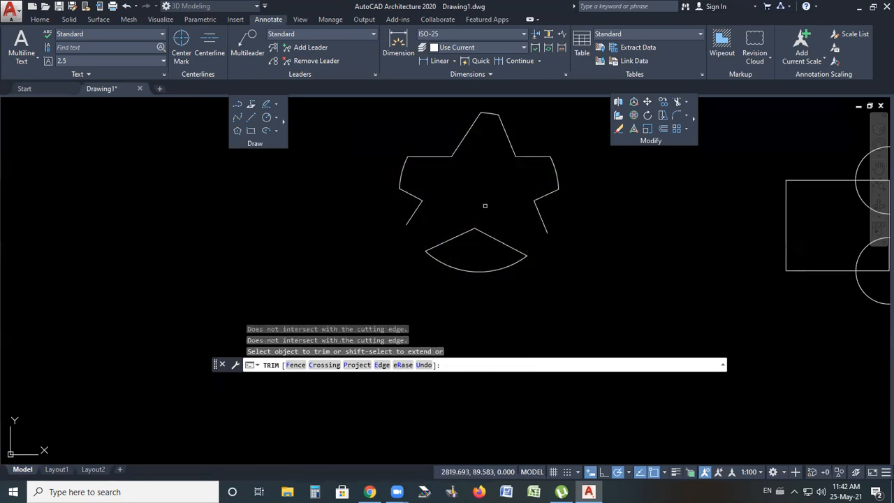
scroll(473, 216, "down", 2)
left_click(540, 127)
left_click(368, 285)
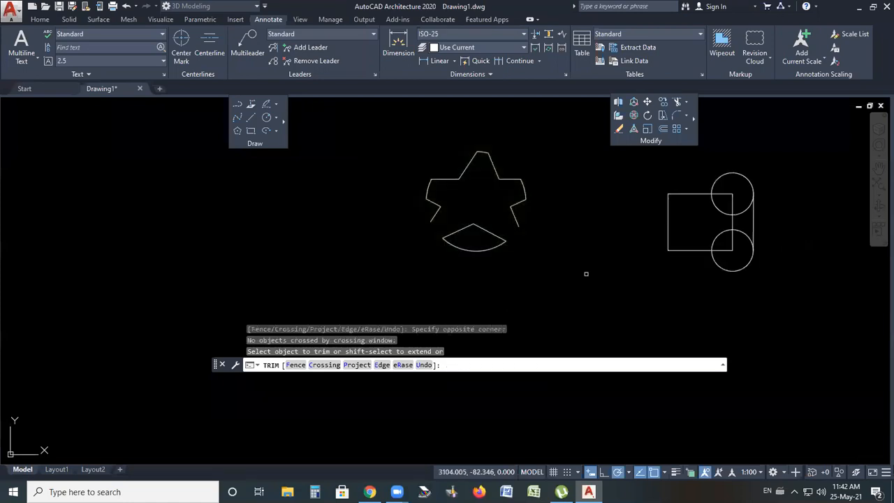
key("Escape")
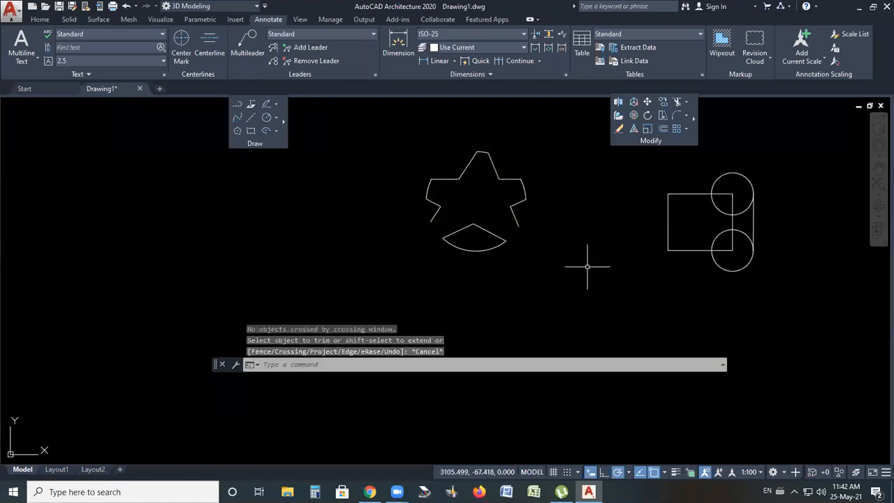
Undo the trims and the circle to restore the plain star outline
key("ctrl+z")
key("ctrl+z")
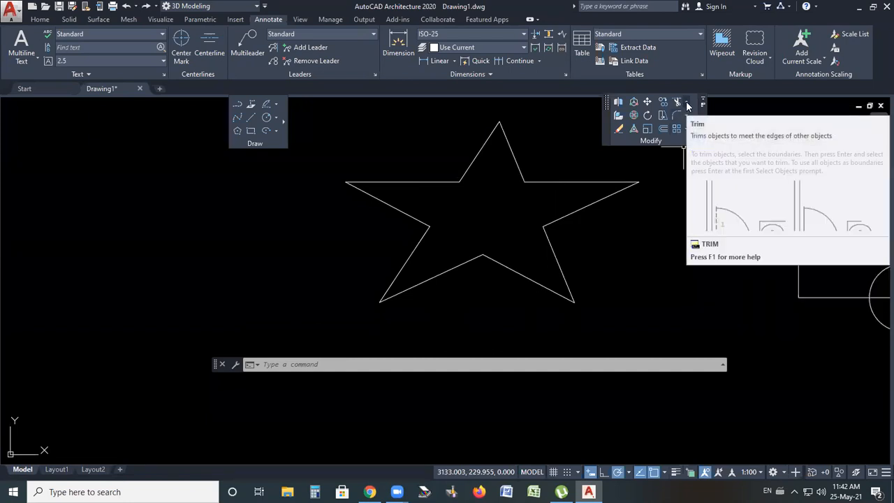
left_click(687, 102)
left_click(686, 102)
left_click(687, 103)
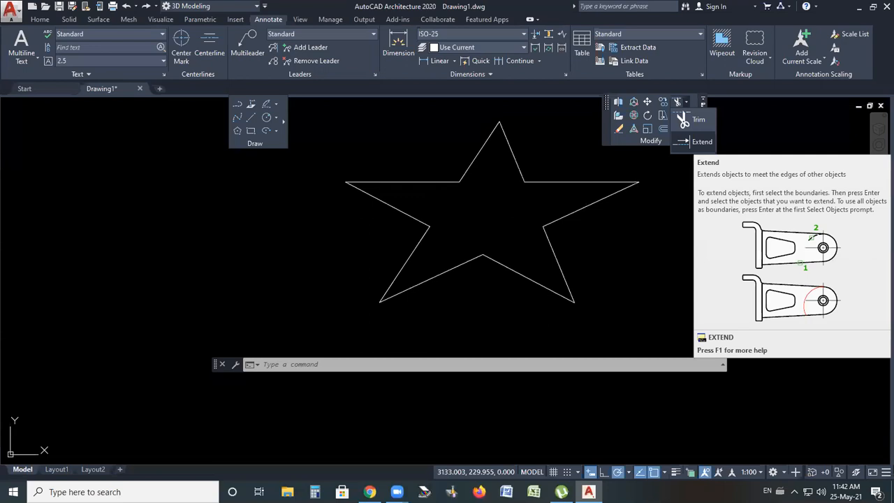
left_click(431, 182)
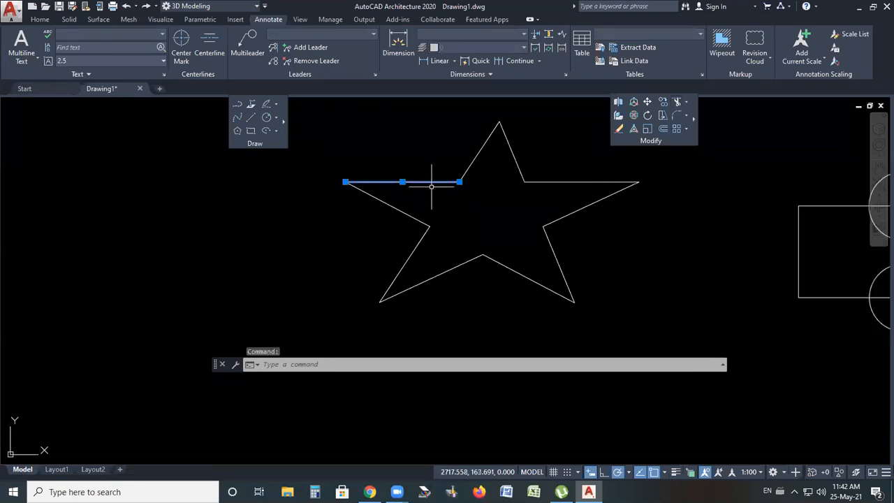
key("ctrl+z")
key("Escape")
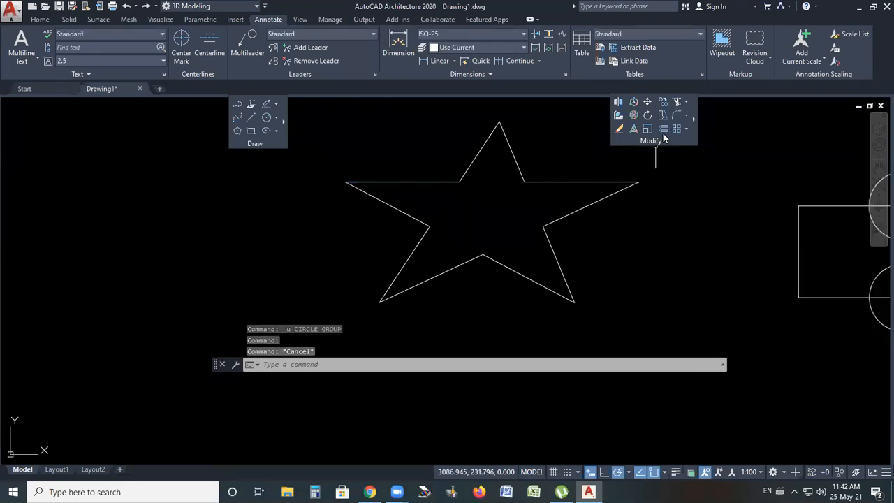
Extend the star's outline segments across its interior with Extend, using all objects as boundaries, forming a pentagram
left_click(689, 105)
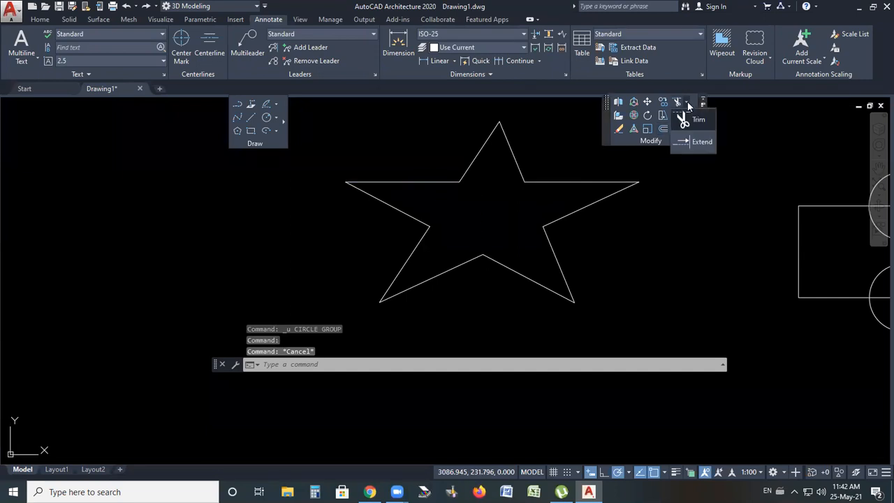
left_click(703, 143)
key("Return")
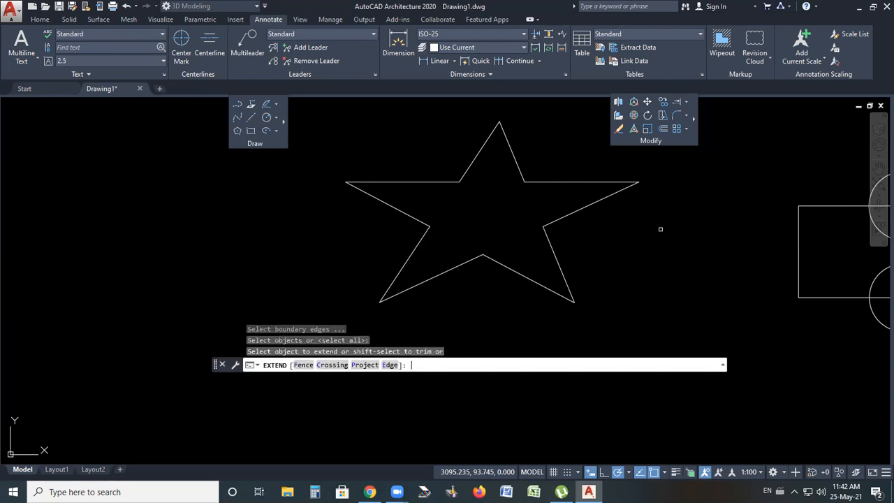
left_click(445, 183)
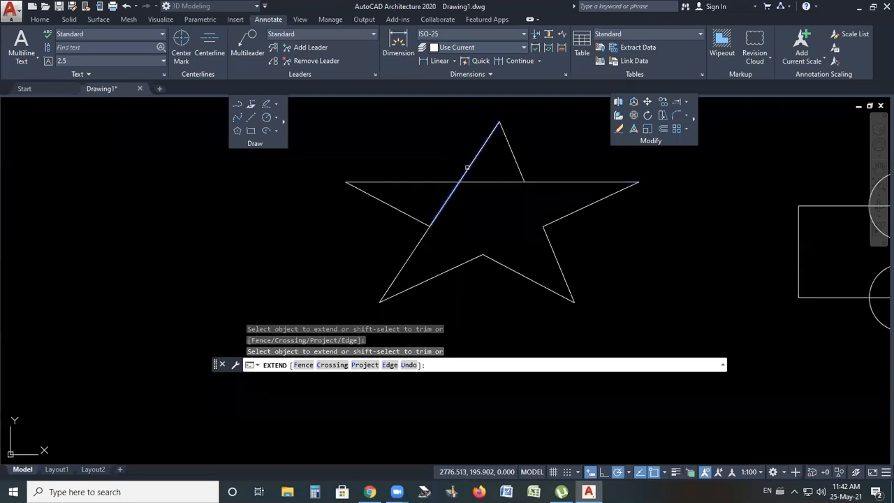
left_click(549, 238)
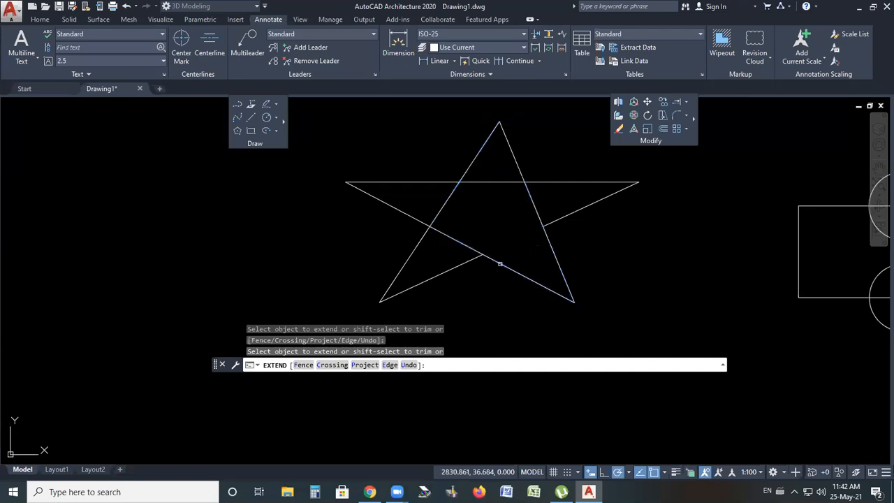
Extend the star's horizontal line to the circle on the right, then undo that extension and exit Extend
scroll(378, 163, "down", 2)
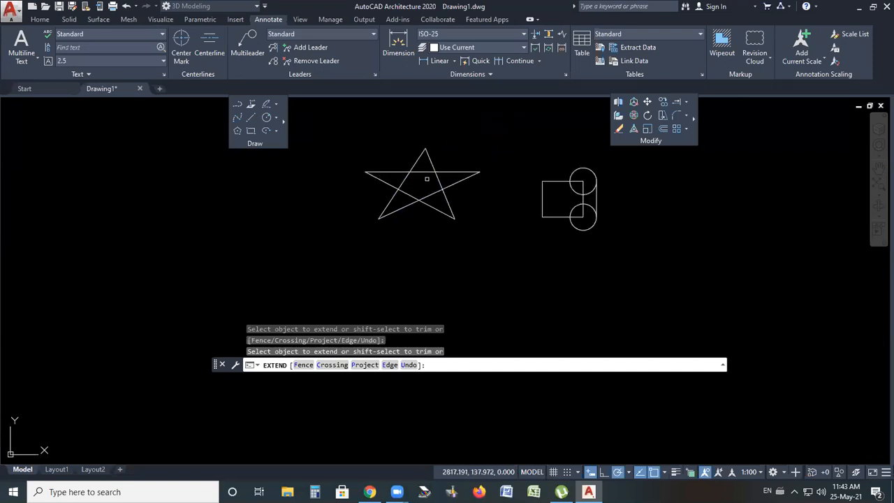
middle_click_drag(523, 166, 467, 167)
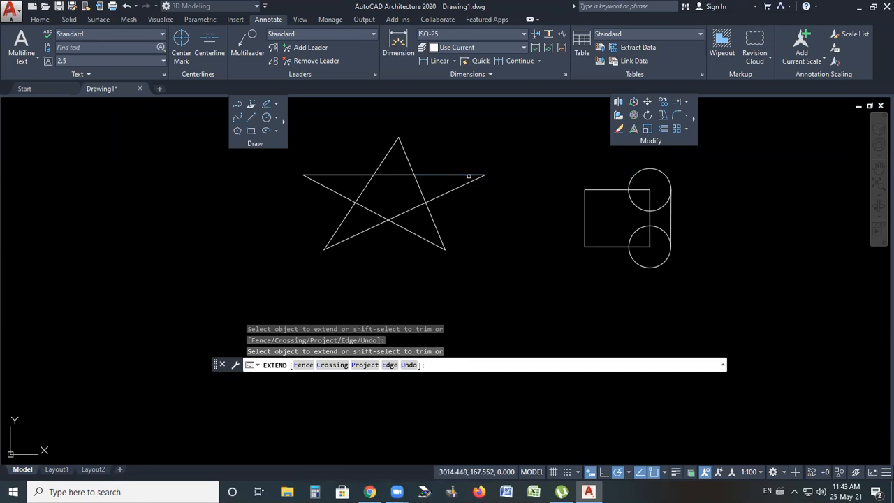
left_click(517, 176)
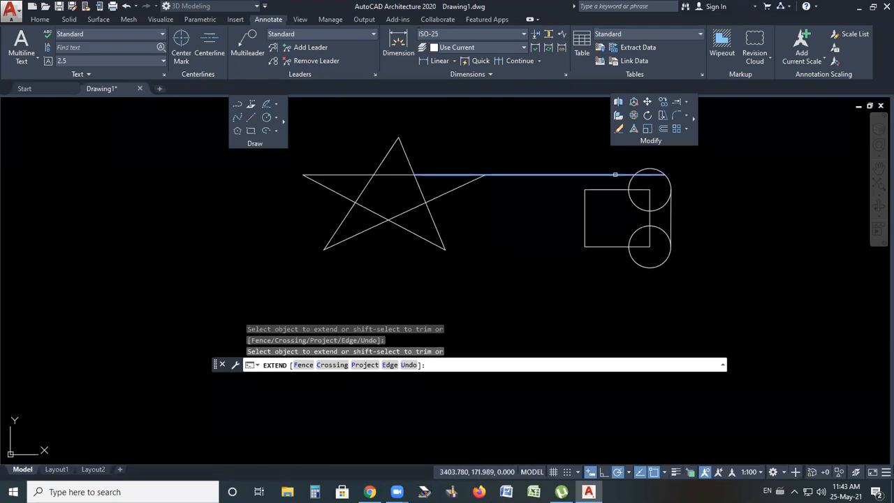
left_click(469, 194)
left_click(465, 183)
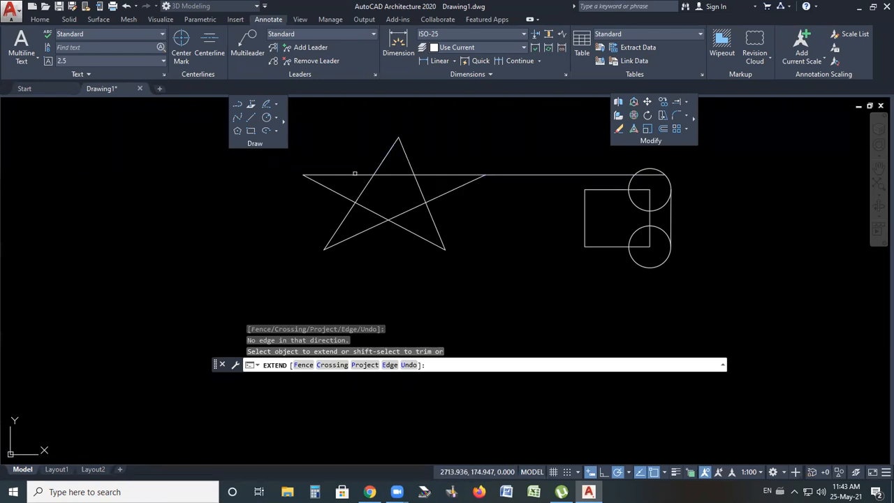
double_click(360, 246)
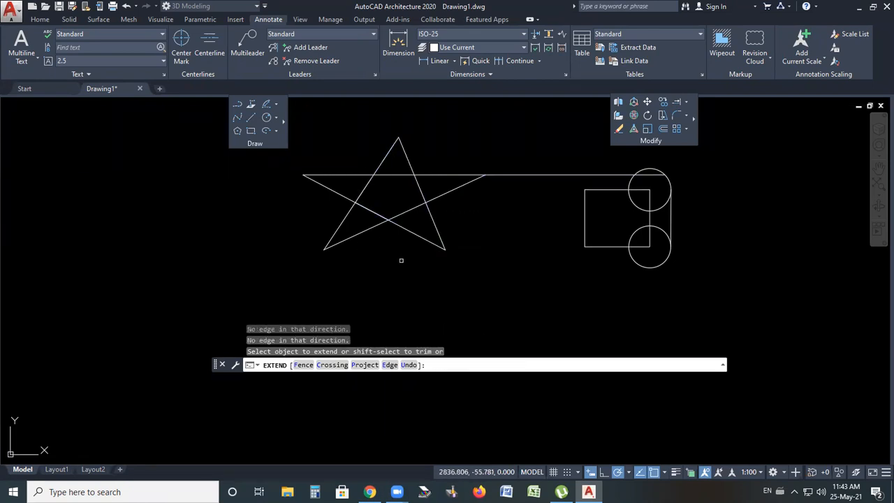
left_click(436, 174)
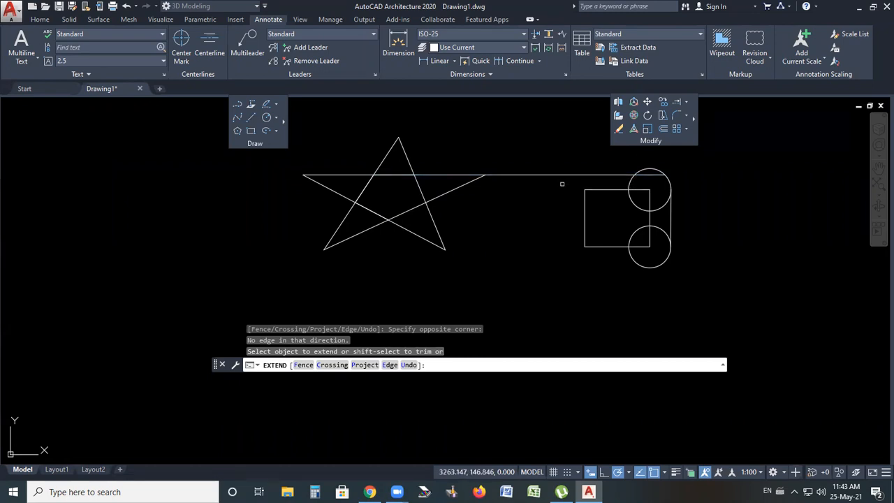
key("ctrl+z")
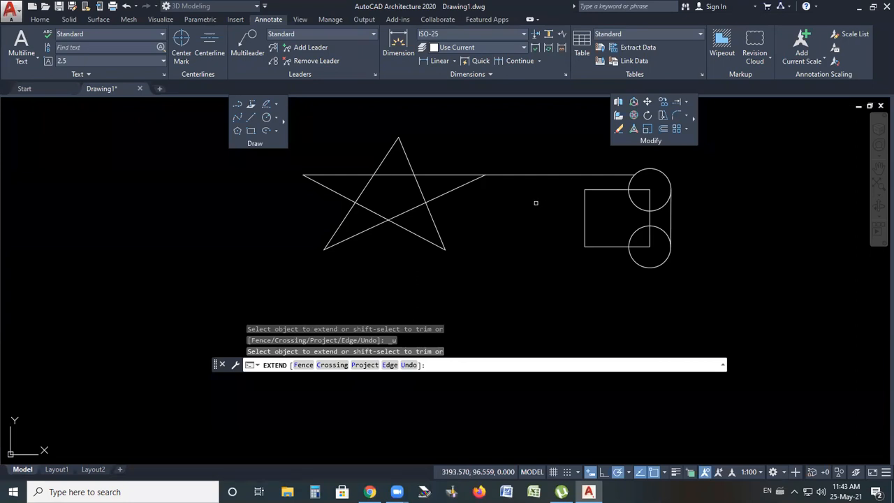
scroll(535, 202, "up", 3)
scroll(503, 220, "down", 4)
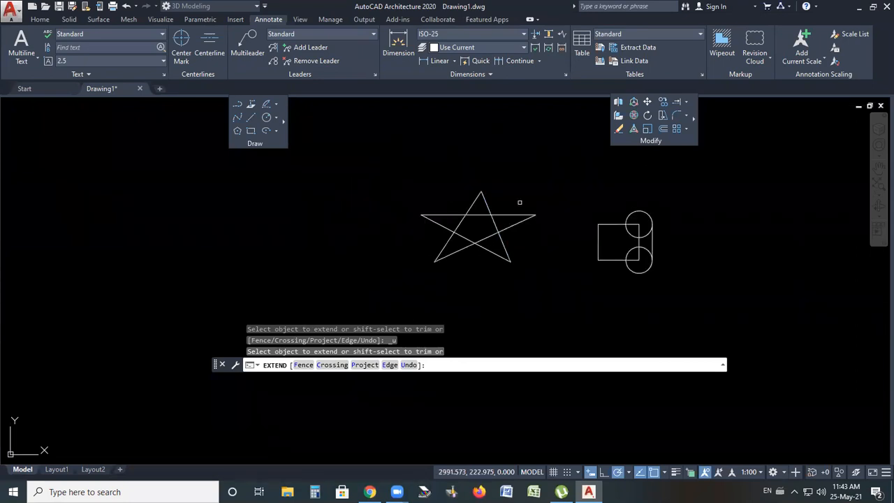
key("Escape")
scroll(531, 243, "up", 1)
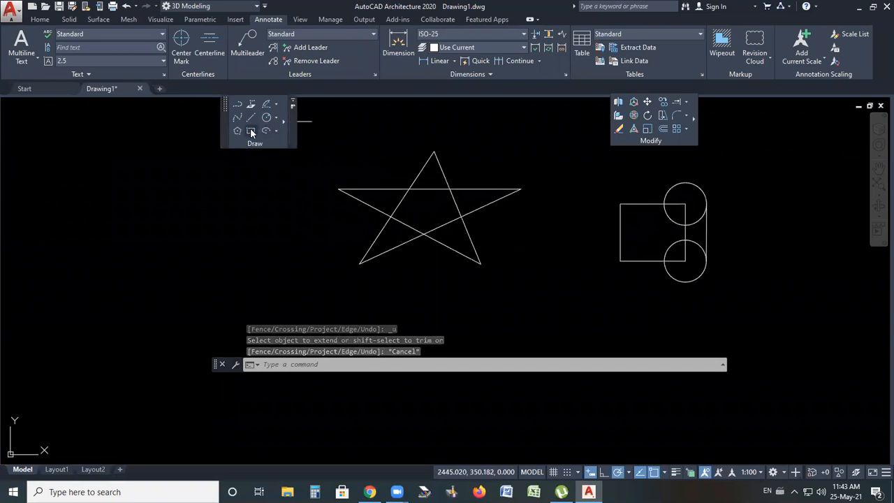
Draw a circle centred on the middle of the star, large enough to enclose it
left_click(266, 117)
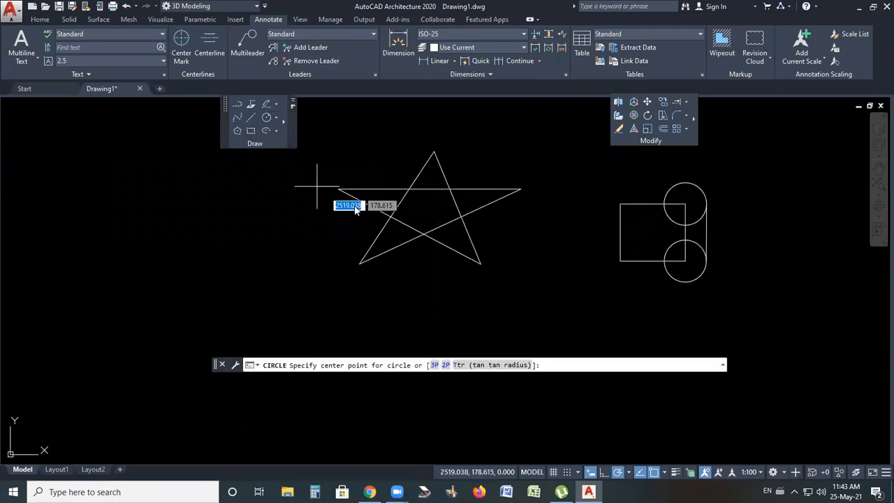
left_click(426, 213)
left_click(527, 139)
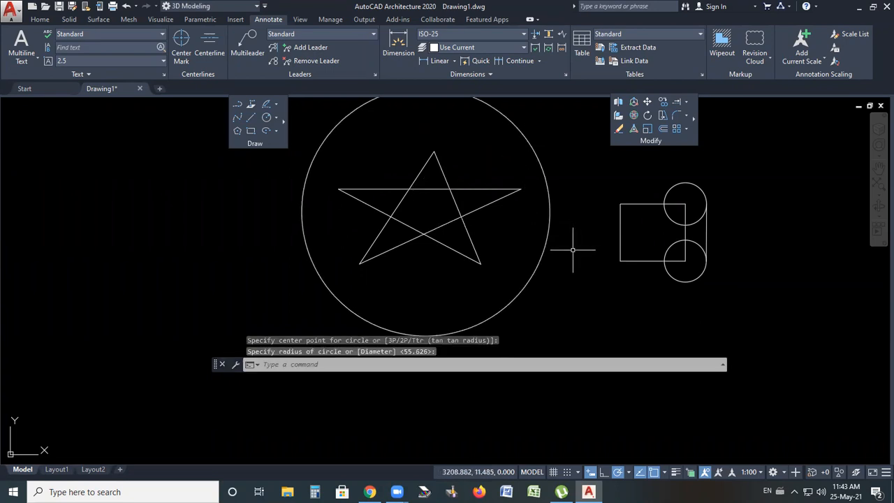
key("Escape")
Extend the star's outline segments to the surrounding circle with Extend, using all objects as boundaries
scroll(483, 210, "down", 6)
scroll(489, 203, "up", 4)
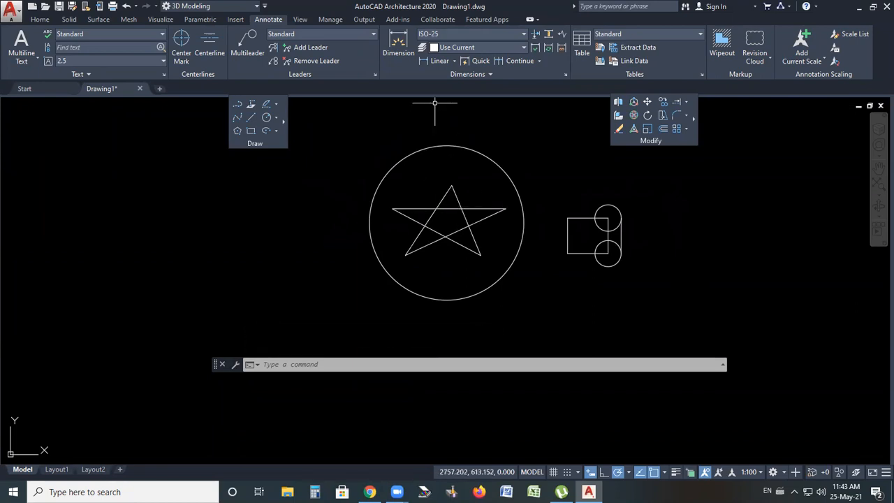
left_click(688, 102)
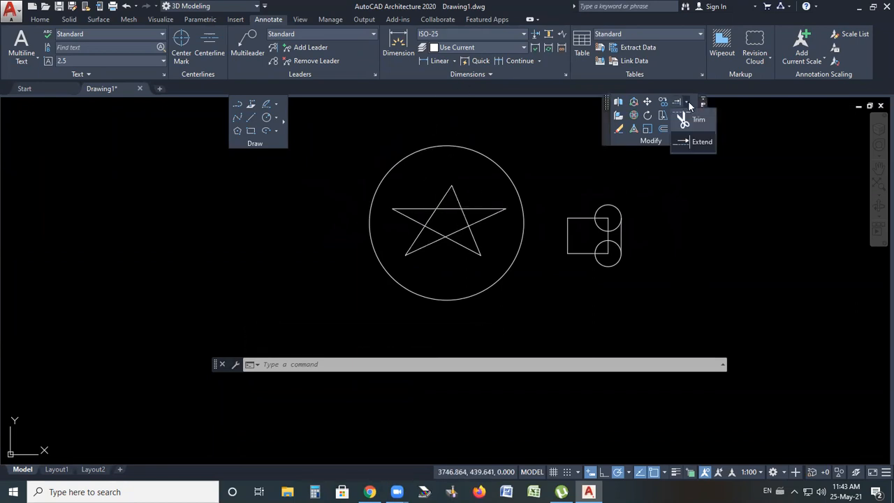
left_click(697, 143)
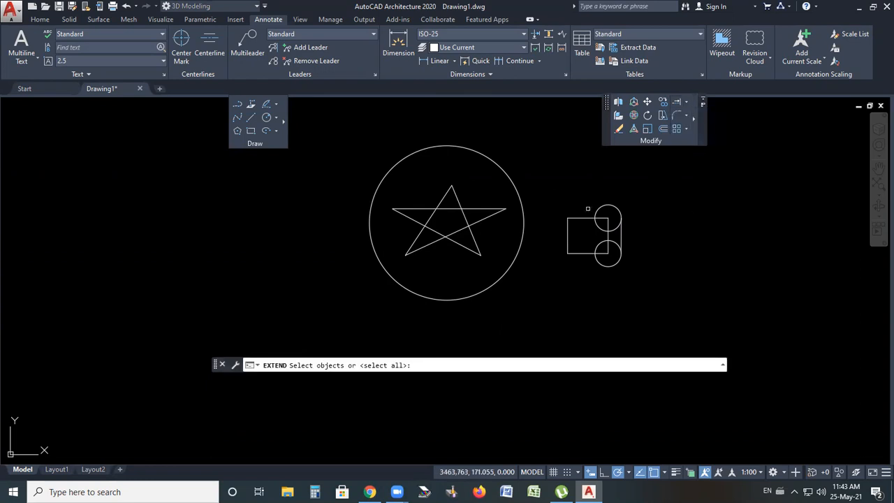
key("Return")
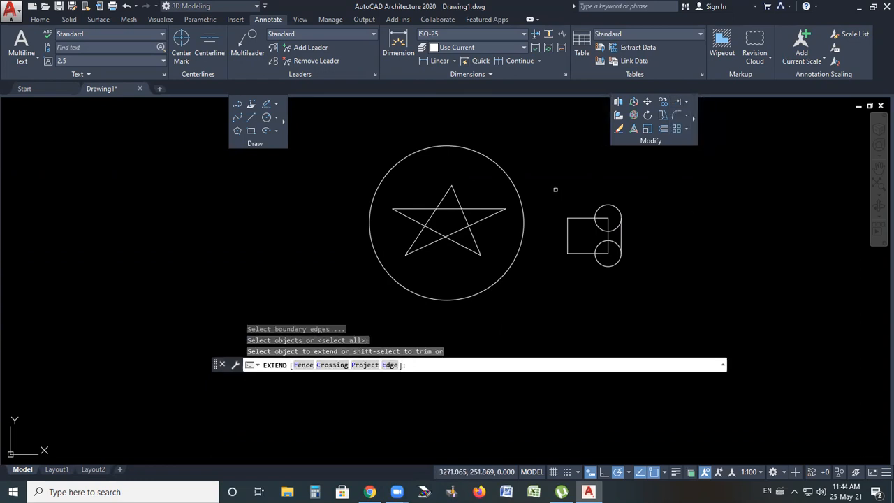
left_click(449, 198)
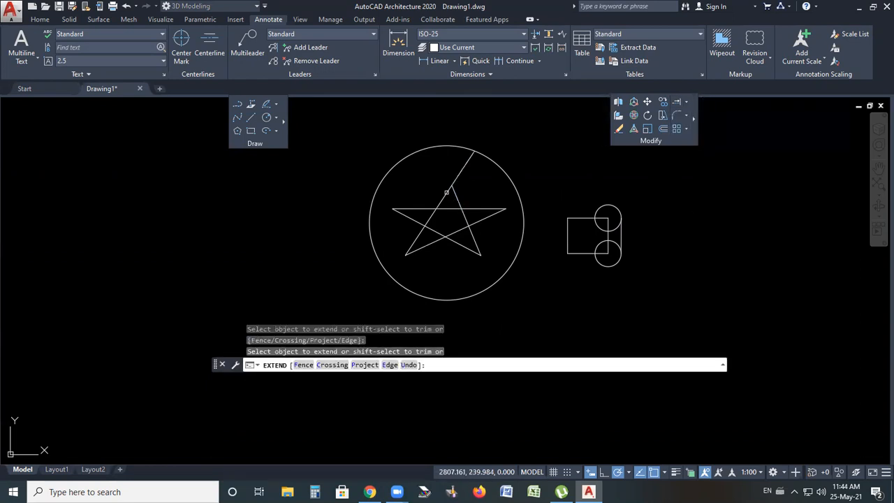
left_click(455, 195)
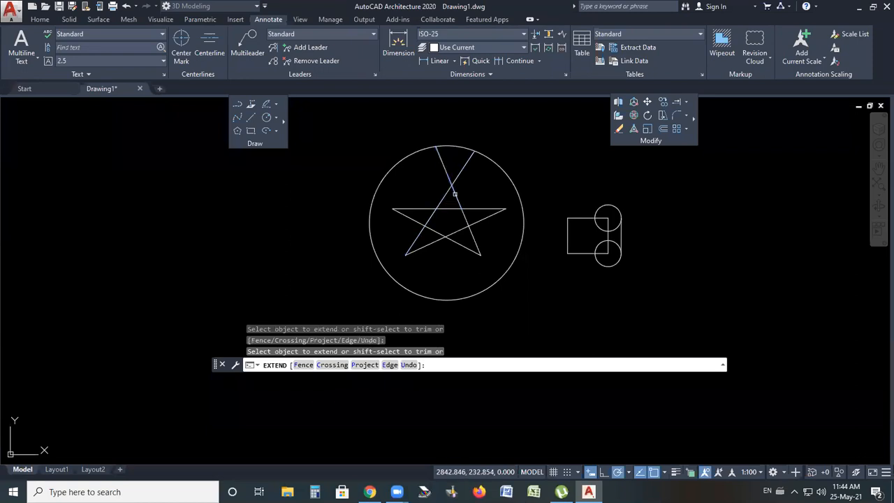
left_click(488, 212)
left_click(492, 199)
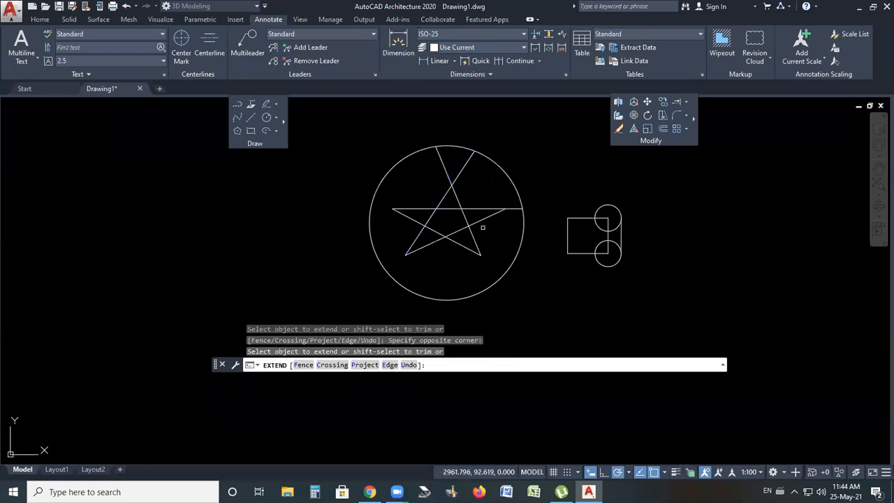
left_click(488, 217)
left_click(486, 224)
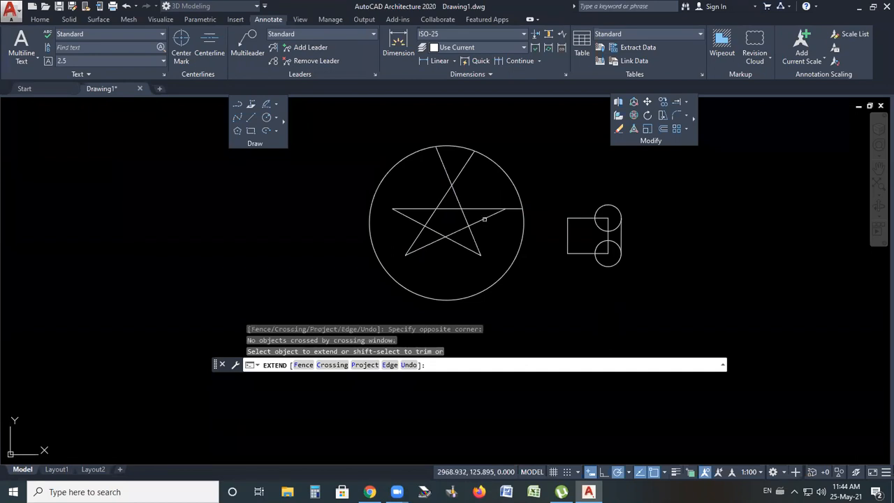
left_click(484, 219)
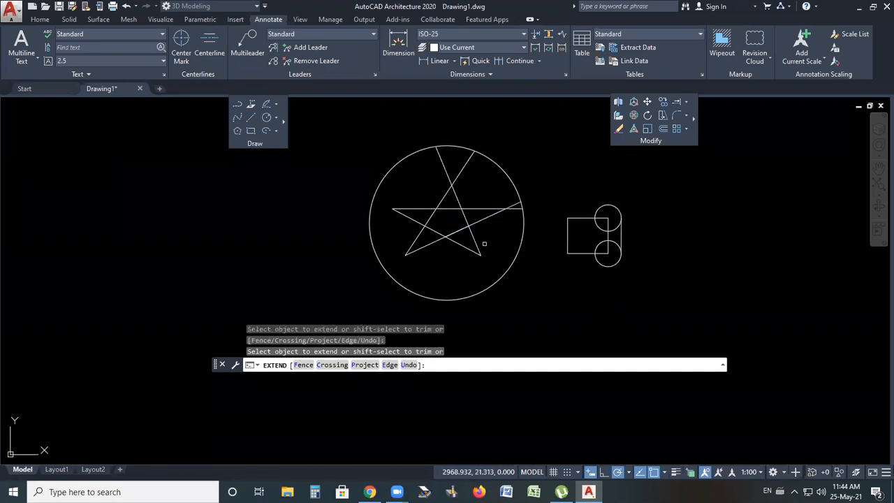
left_click(484, 243)
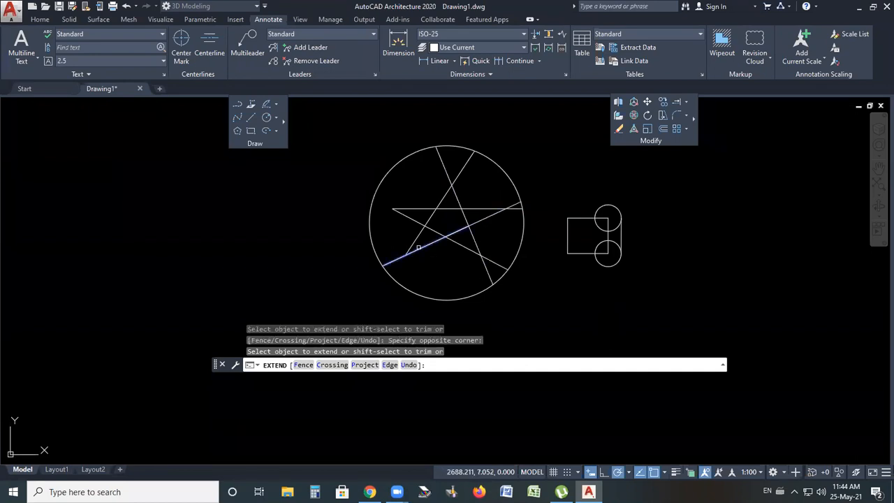
left_click(411, 250)
left_click(414, 214)
left_click(401, 197)
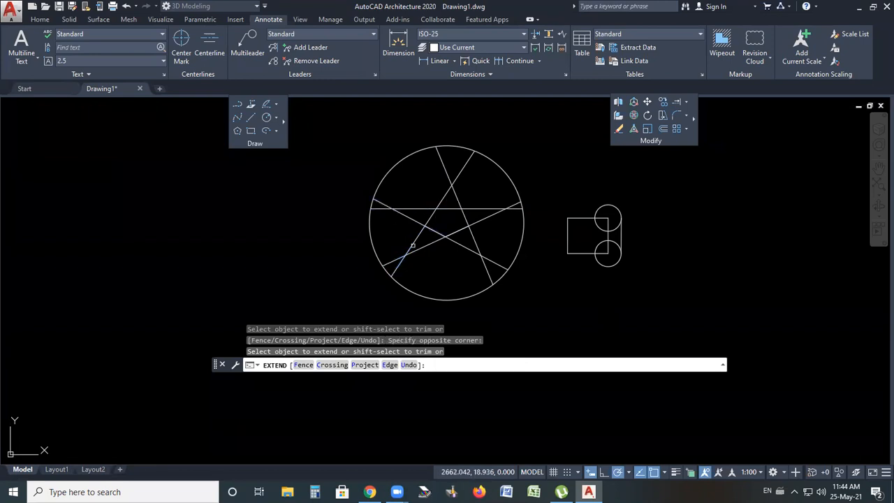
Extend the star's horizontal line to the upper small circle on the right
scroll(517, 215, "up", 2)
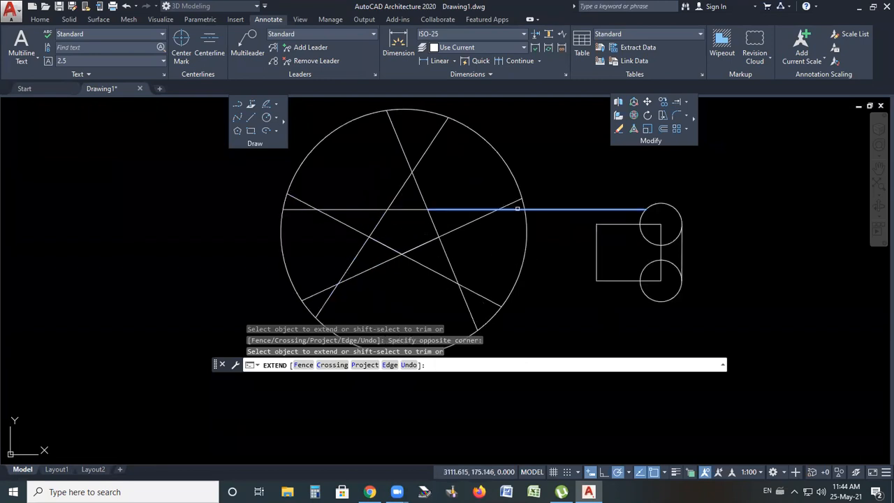
left_click(601, 210)
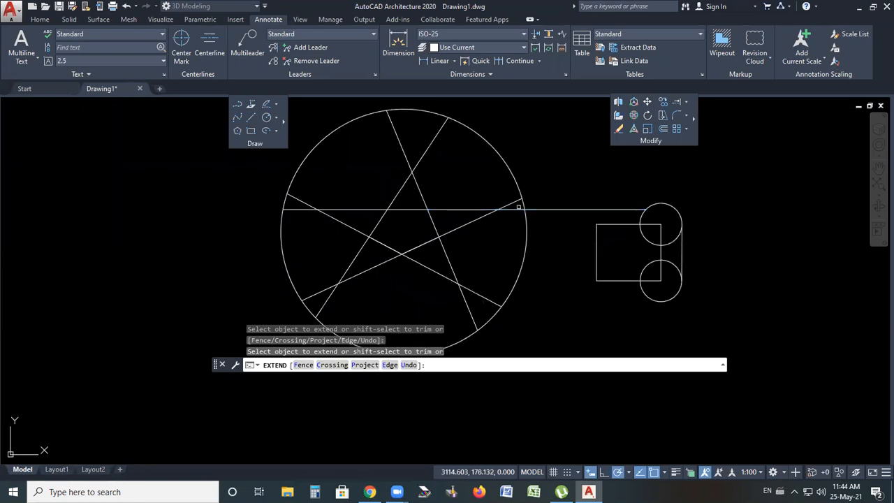
left_click(665, 210)
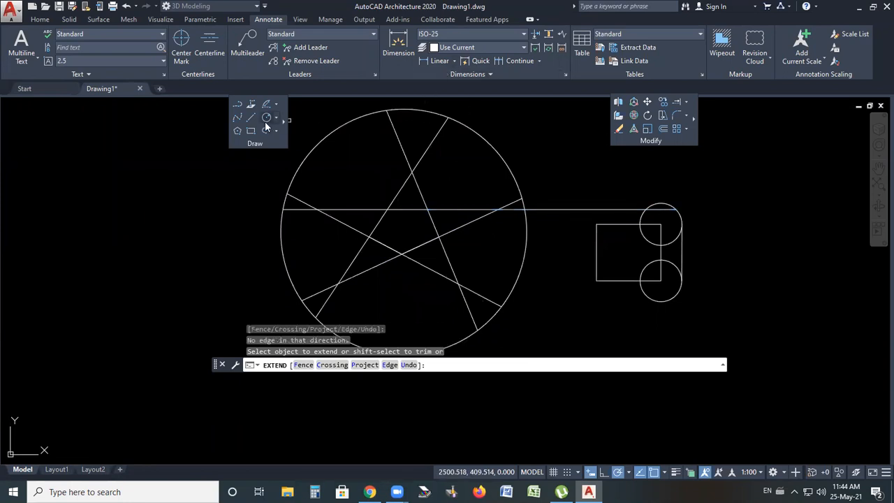
Draw a vertical line to the right of the small circles
left_click(253, 118)
left_click(745, 173)
left_click(744, 239)
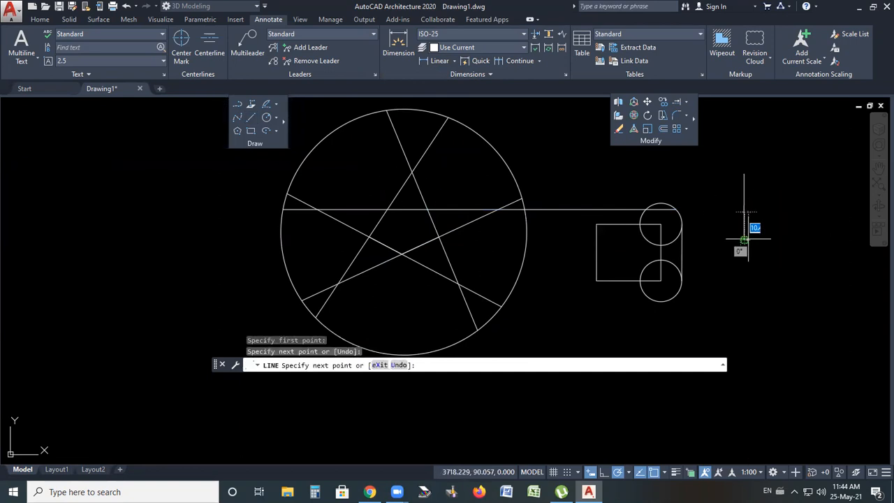
key("Return")
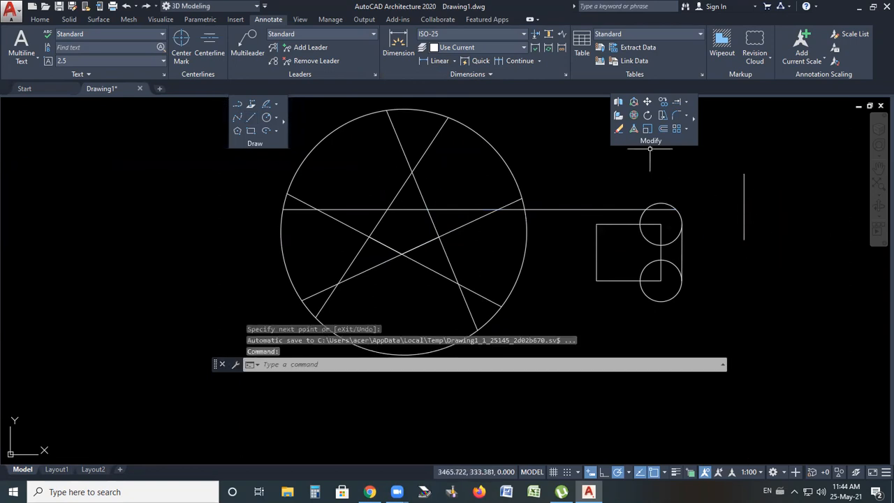
Extend the horizontal line to the new vertical line, then exit Extend
left_click(676, 102)
left_click(670, 210)
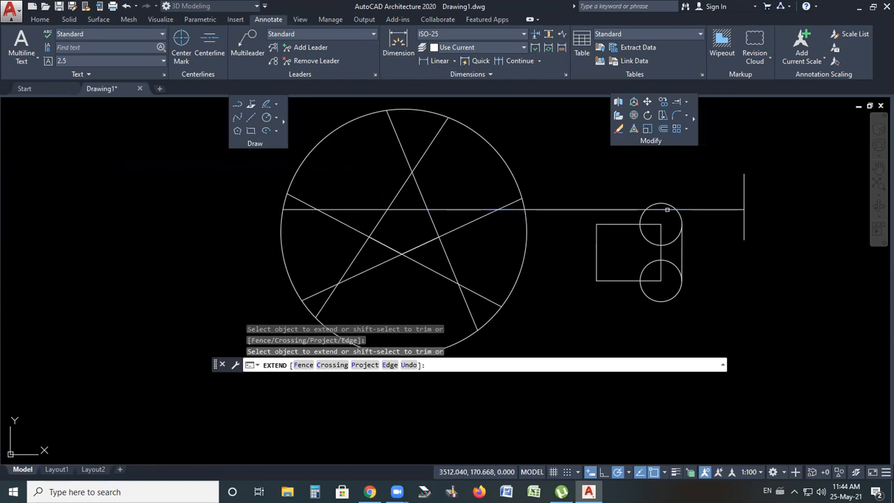
key("Escape")
Erase the star, its circle, the horizontal line and the vertical line, keeping the rectangle and small circles
scroll(531, 204, "down", 4)
scroll(558, 207, "up", 2)
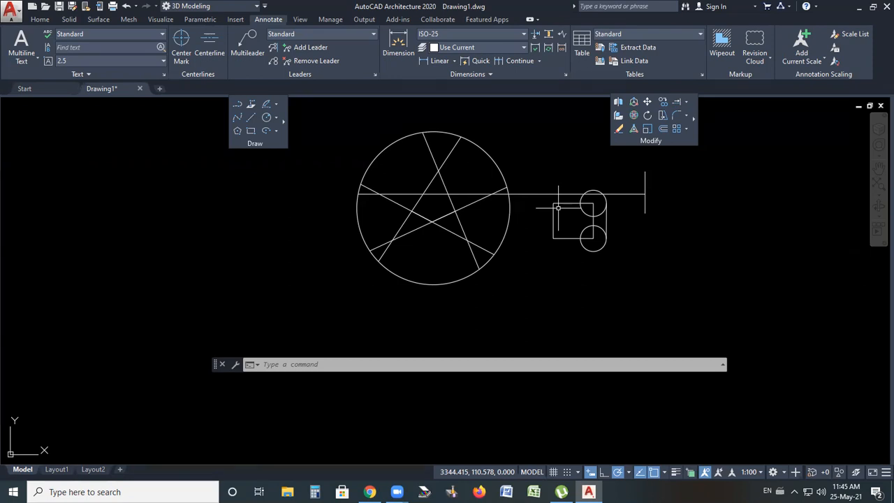
scroll(558, 208, "up", 2)
scroll(559, 208, "down", 3)
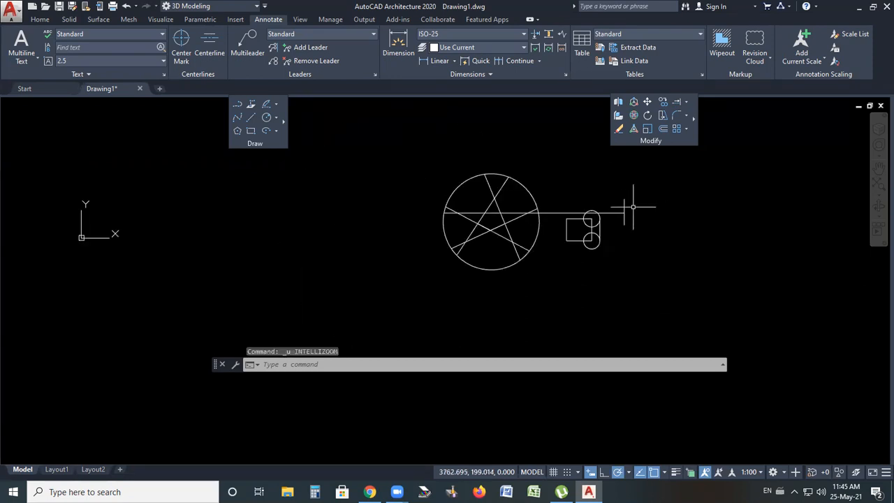
left_click(557, 159)
left_click(407, 273)
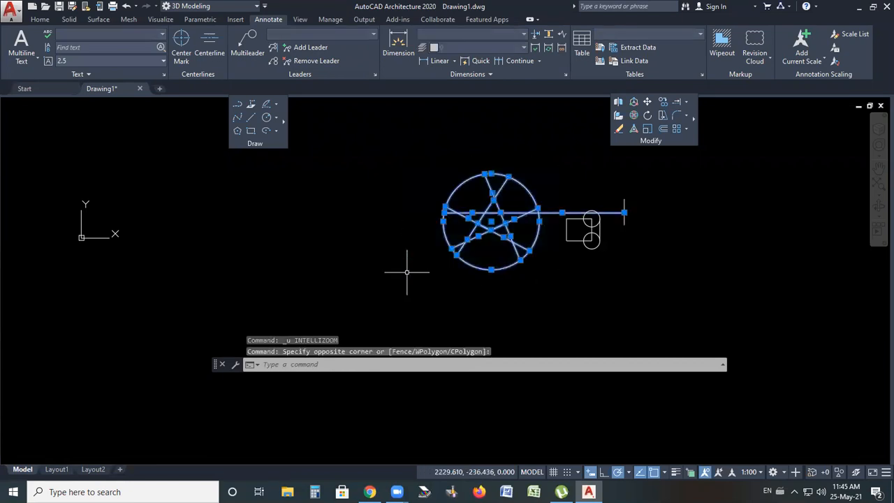
key("Delete")
left_click(659, 202)
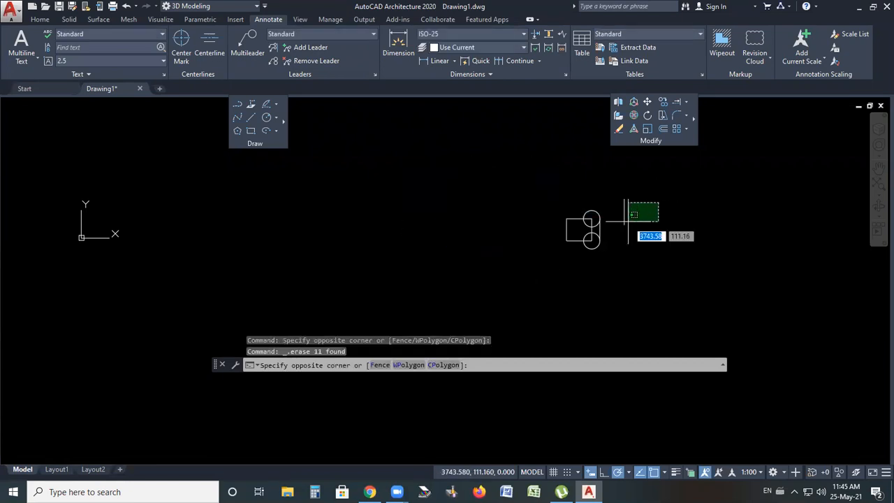
left_click(629, 220)
key("Delete")
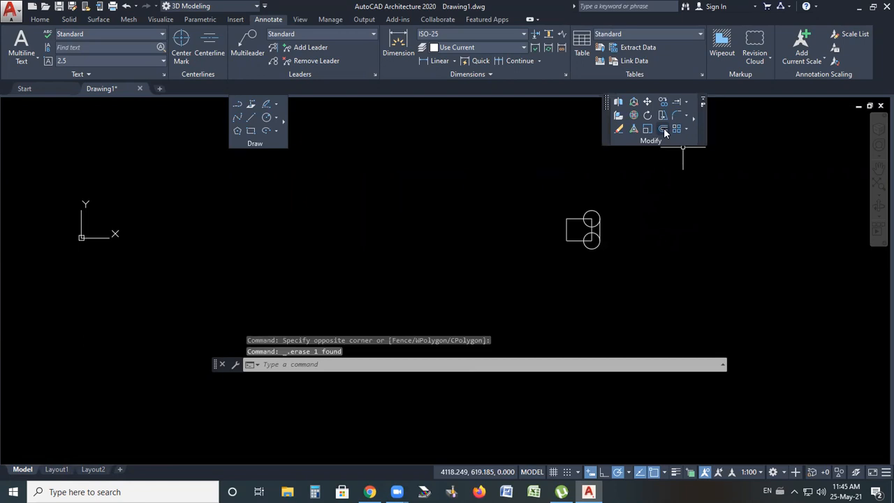
left_click(688, 117)
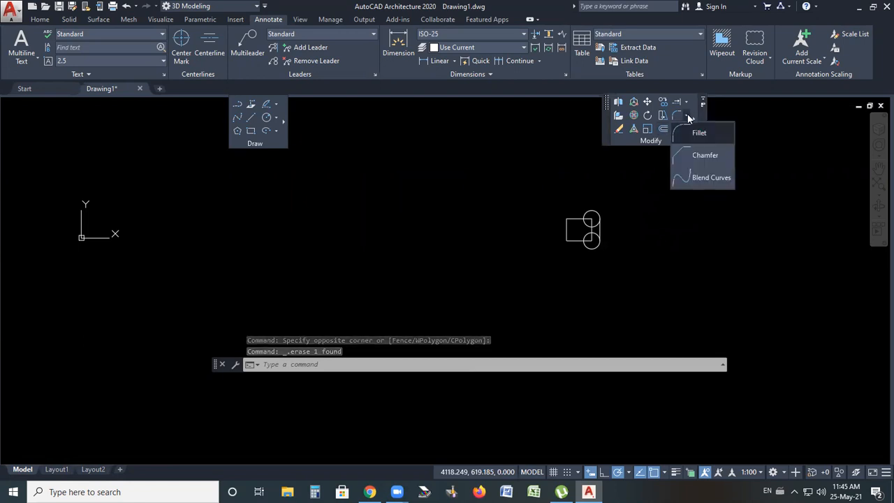
left_click(686, 100)
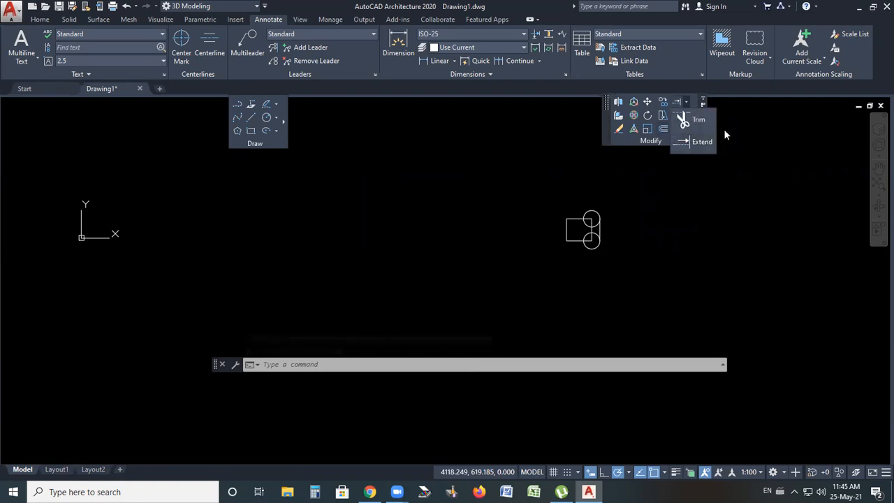
left_click(720, 157)
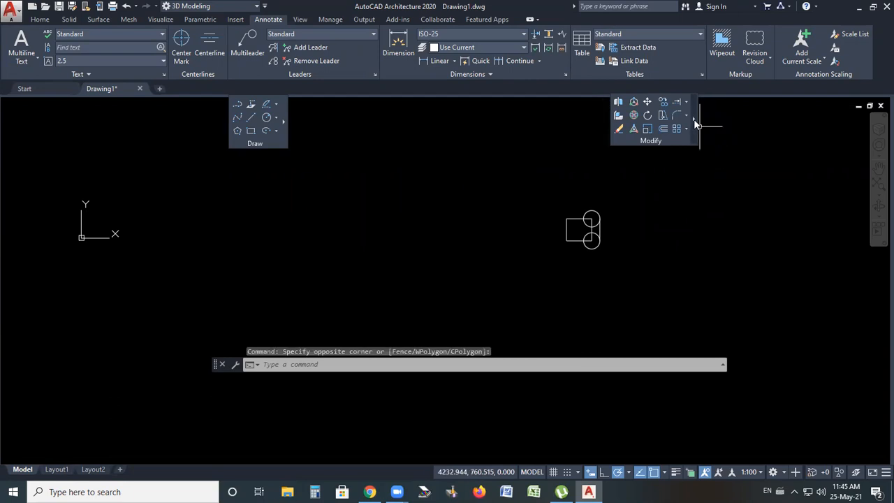
left_click(693, 123)
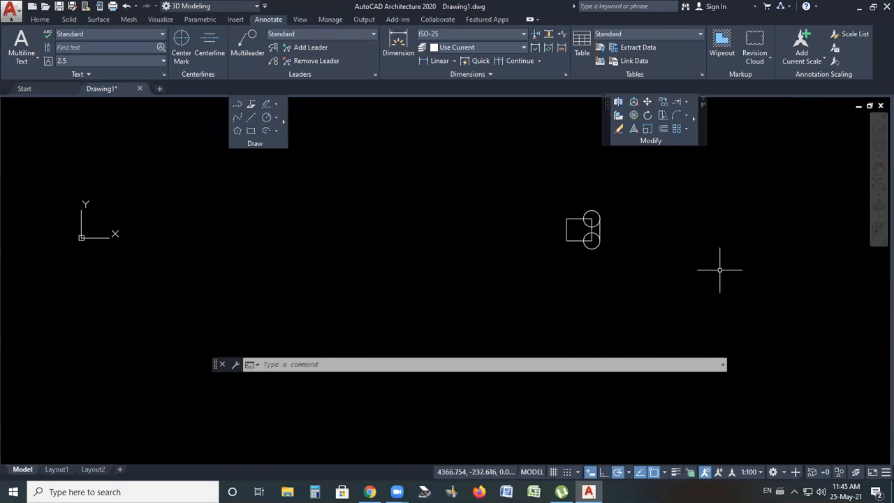
scroll(719, 265, "up", 4)
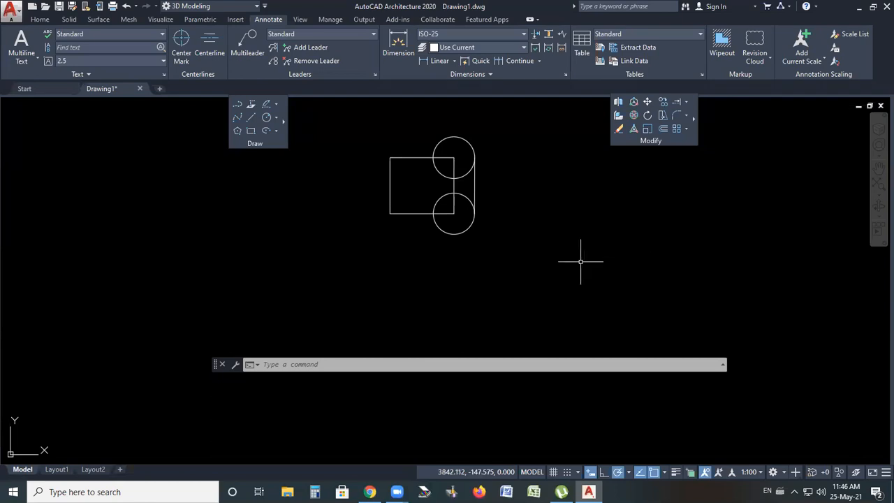
scroll(498, 241, "down", 2)
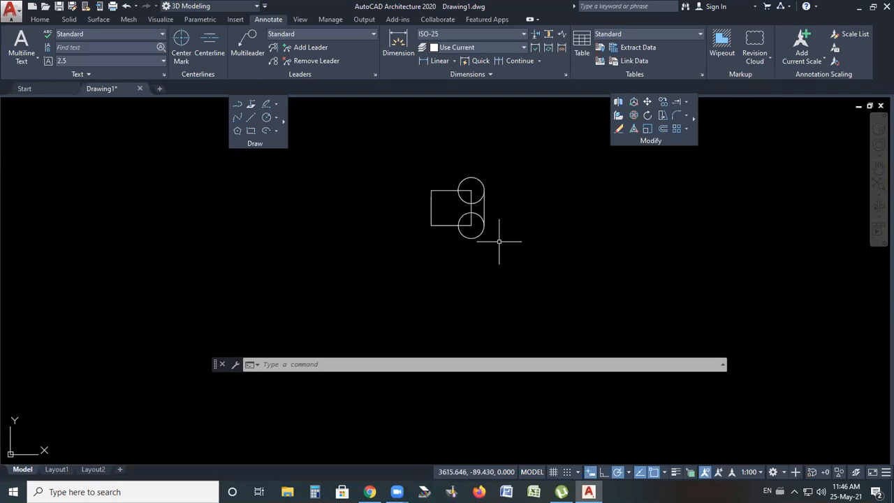
left_click(693, 117)
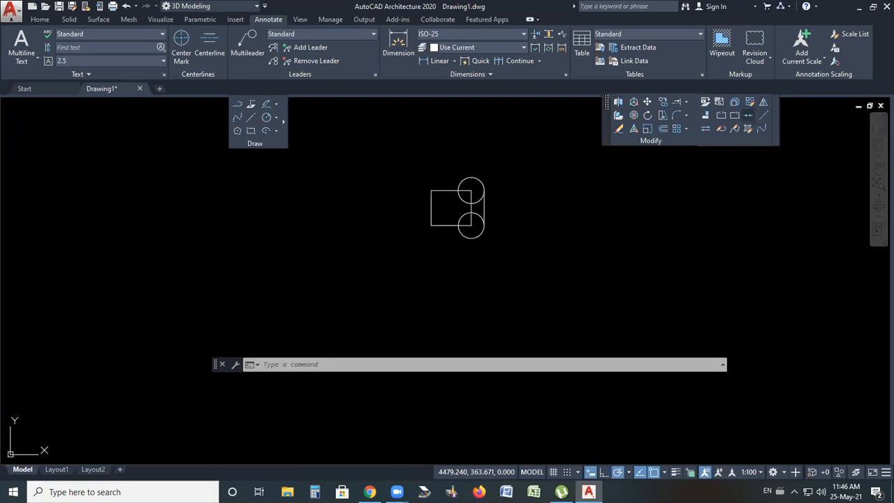
scroll(531, 243, "up", 2)
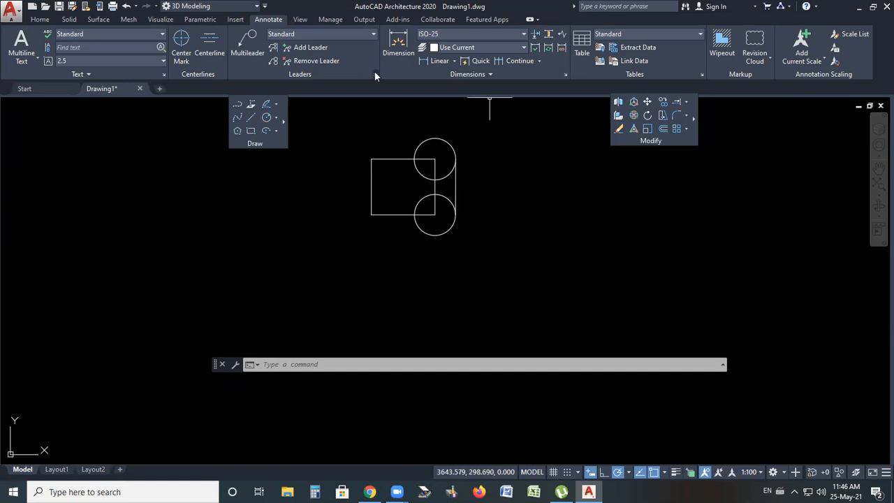
Draw a vertical line to the right of the rectangle and circles, then exit Line
left_click(252, 122)
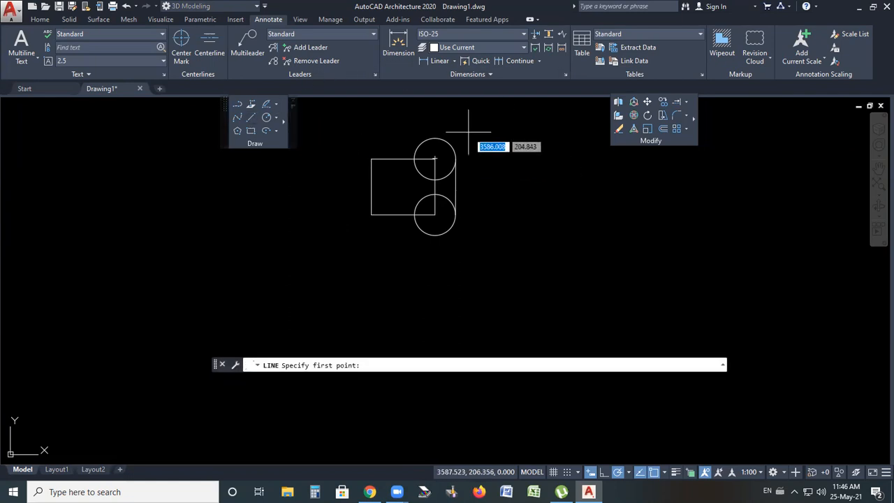
left_click(489, 126)
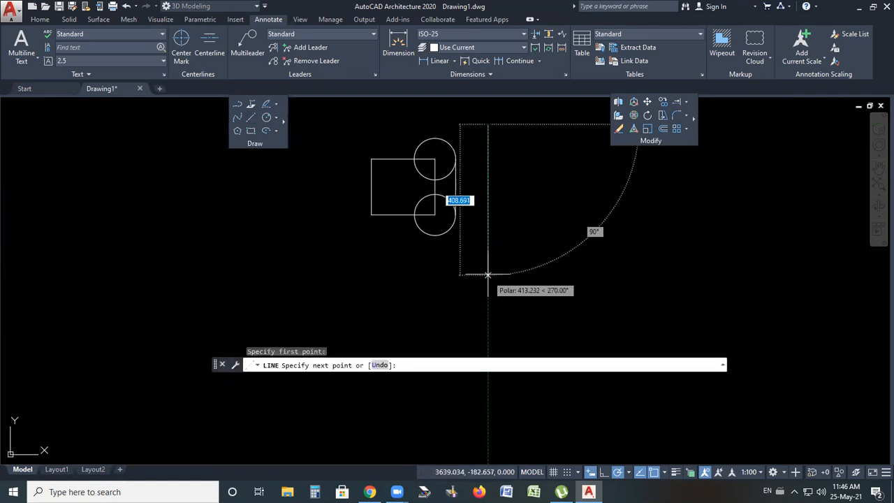
left_click(487, 248)
key("Escape")
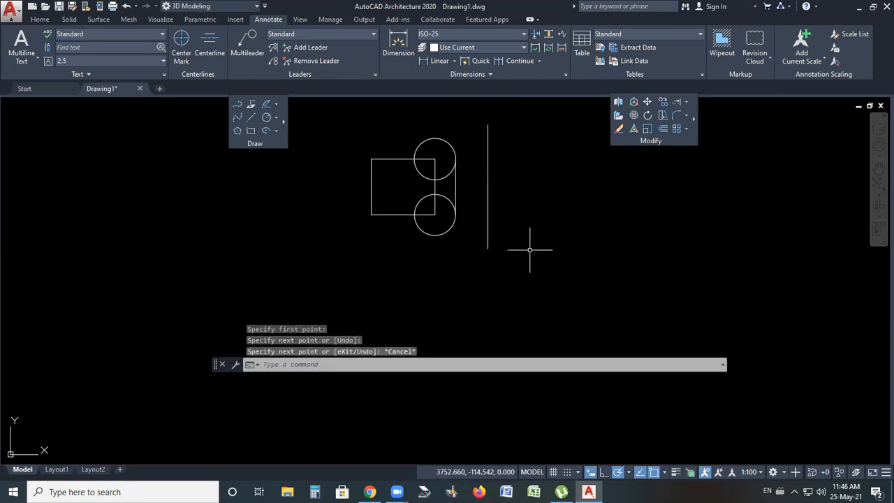
Mirror the rectangle and both small circles across the vertical line, keeping the original objects
scroll(439, 147, "up", 2)
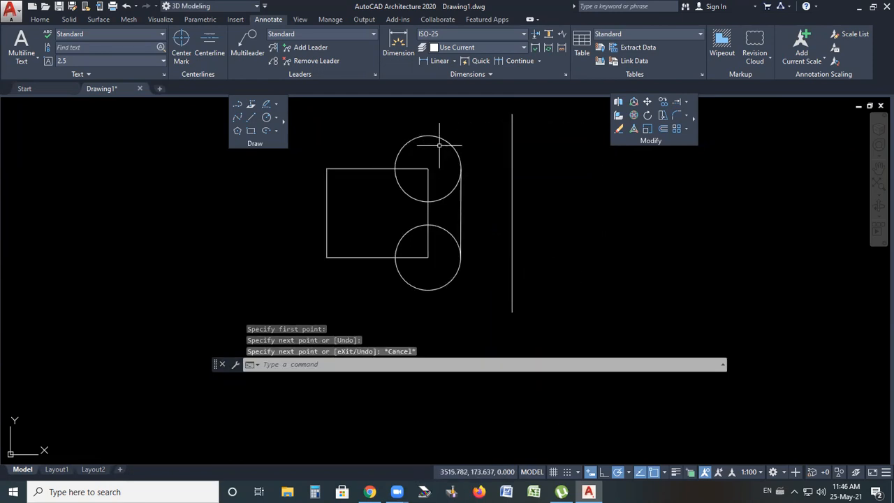
scroll(434, 160, "down", 2)
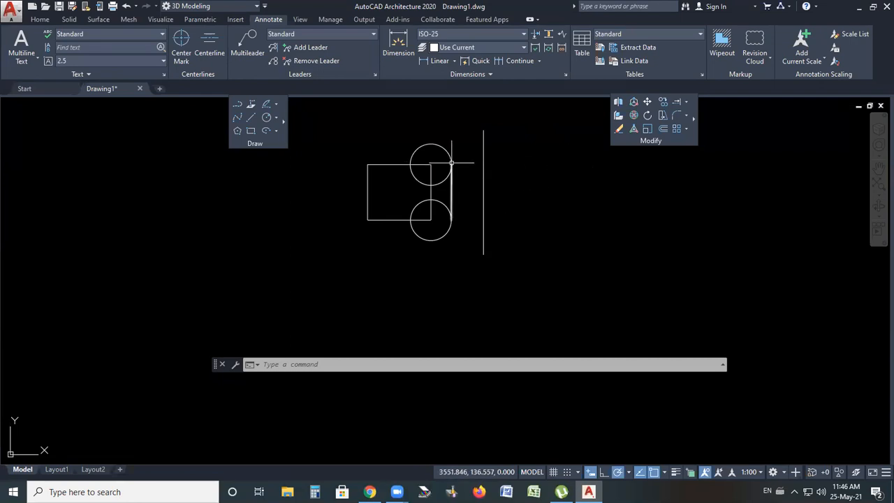
mouse_move(452, 168)
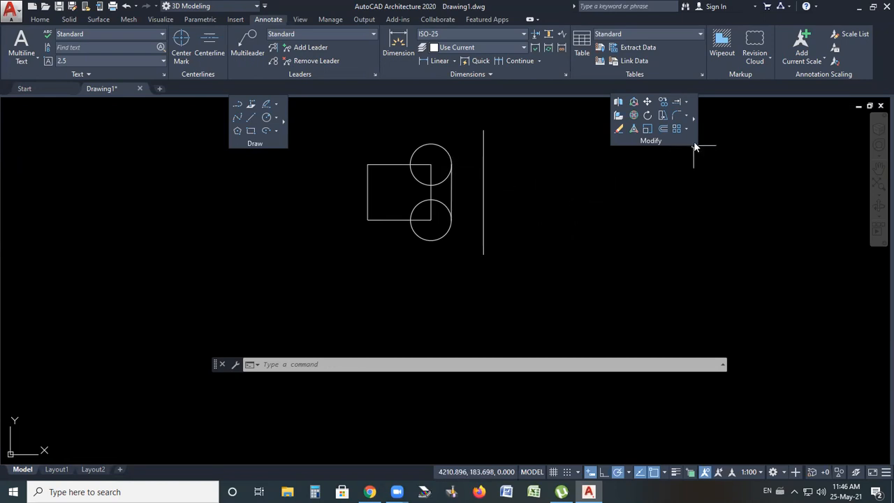
left_click(694, 119)
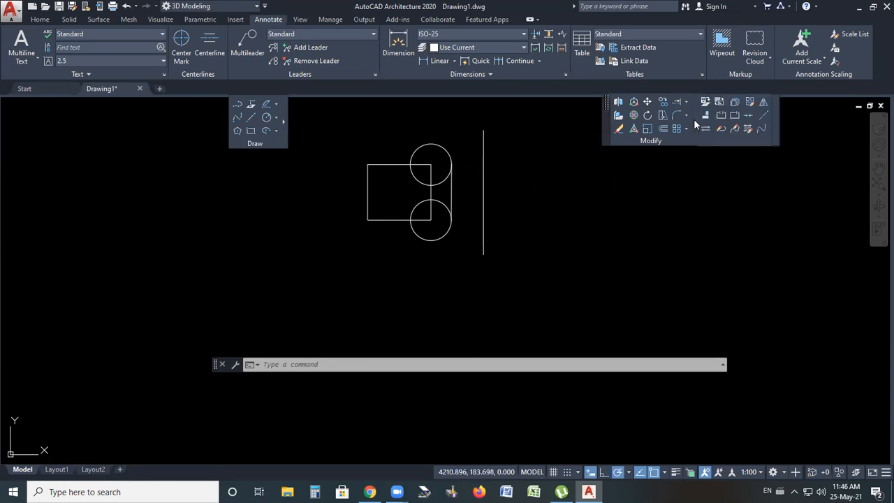
left_click(765, 103)
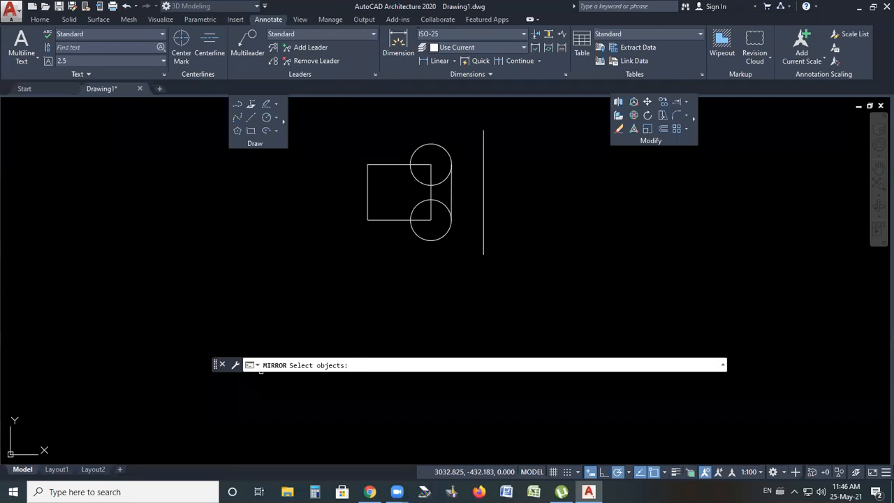
left_click_drag(465, 123, 343, 191)
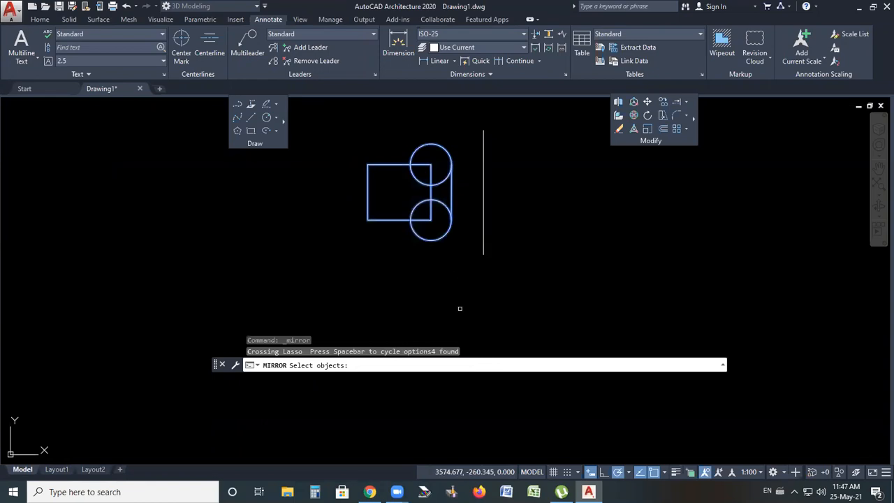
key("Return")
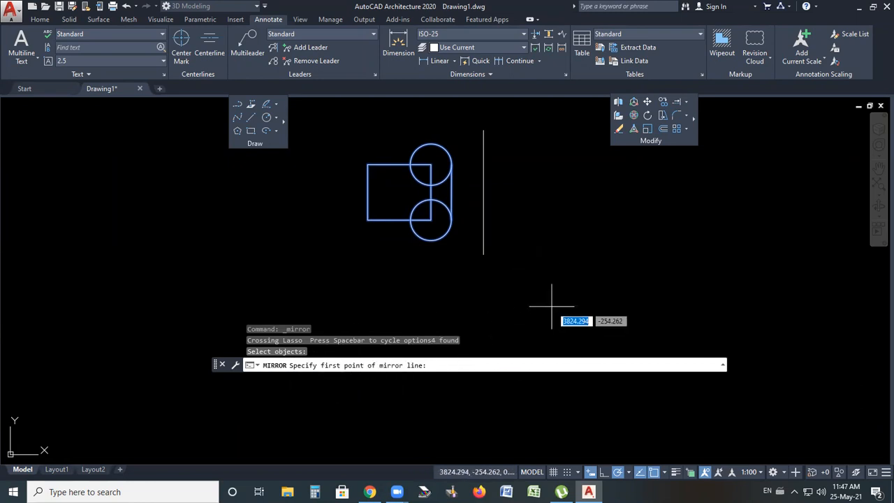
left_click(483, 130)
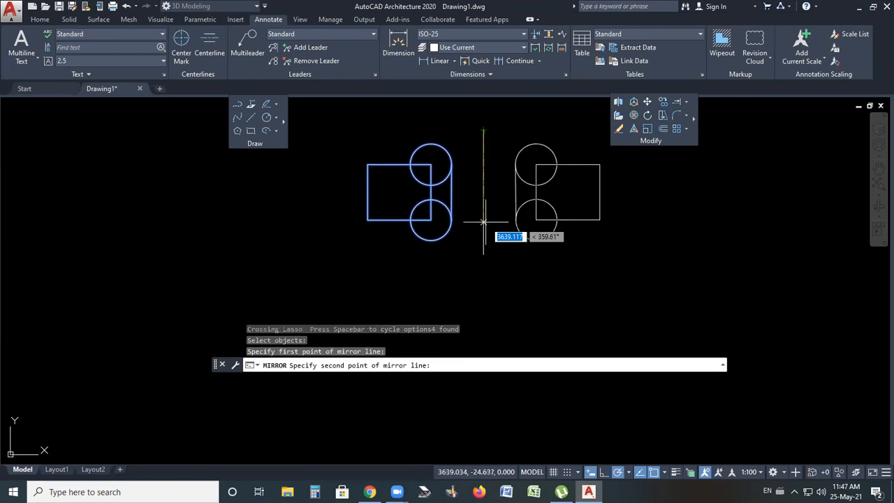
left_click(484, 260)
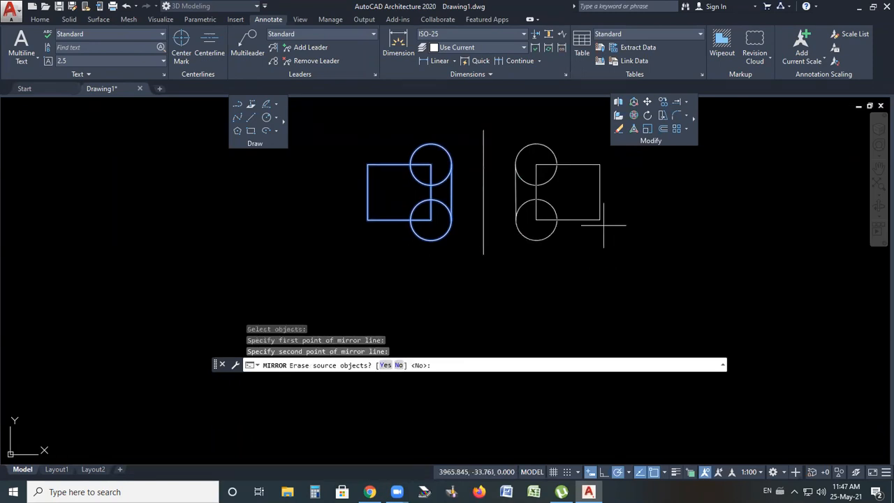
key("Return")
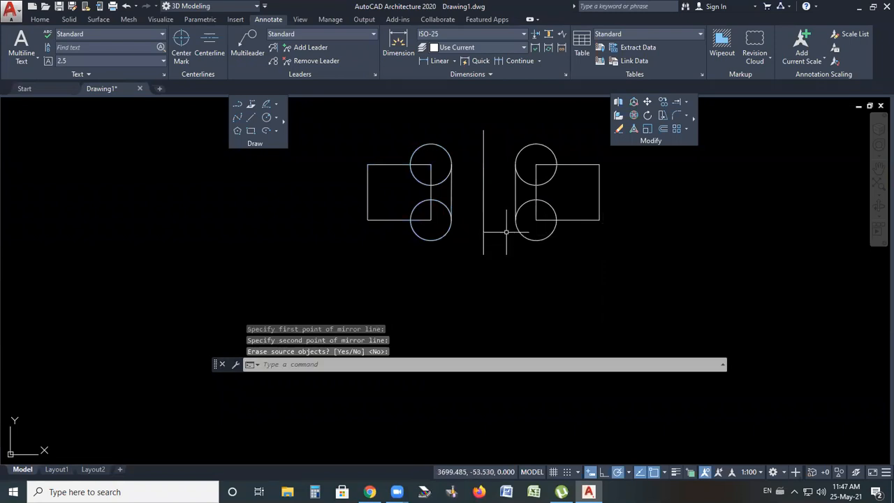
Erase the vertical mirror line between the two mirrored groups
scroll(464, 176, "up", 2)
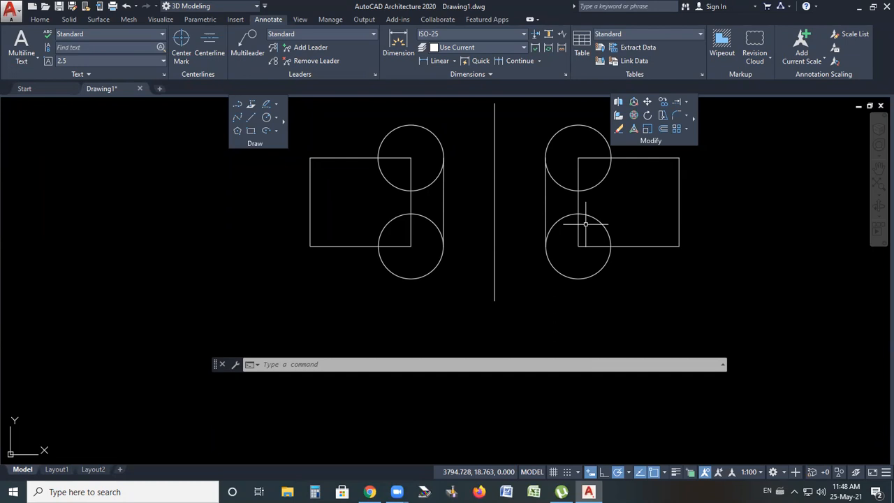
scroll(519, 264, "down", 2)
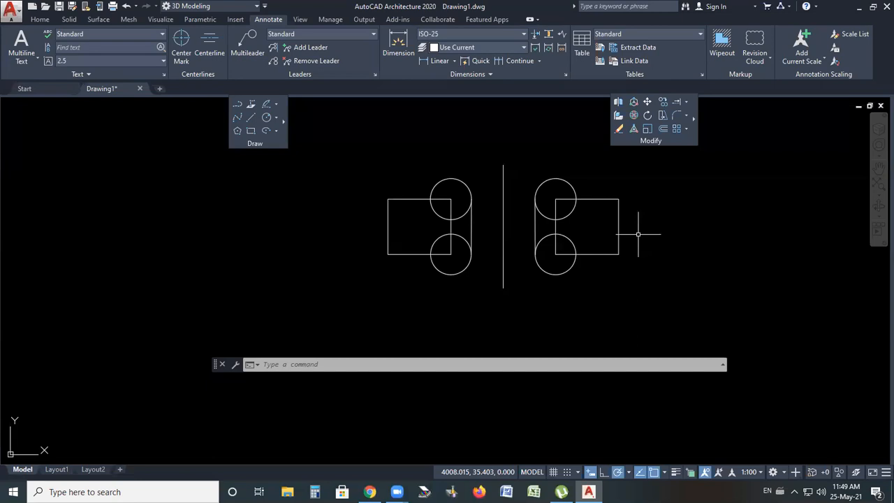
scroll(600, 230, "down", 2)
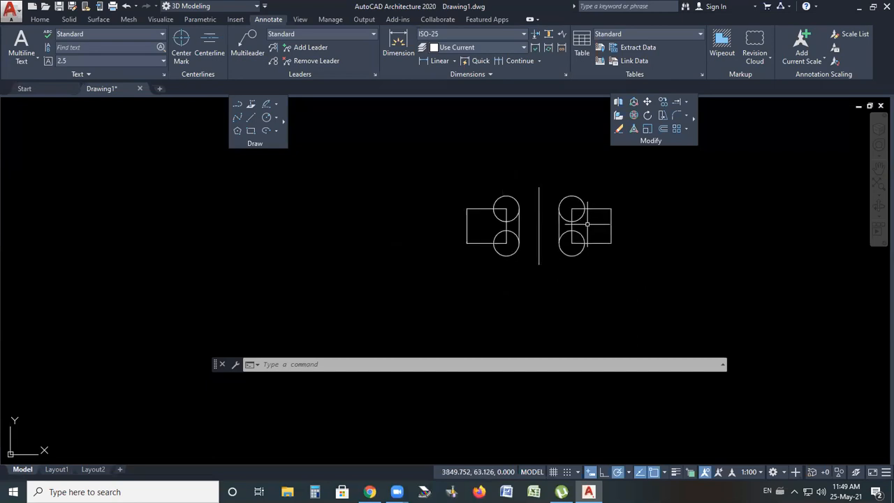
scroll(531, 255, "up", 2)
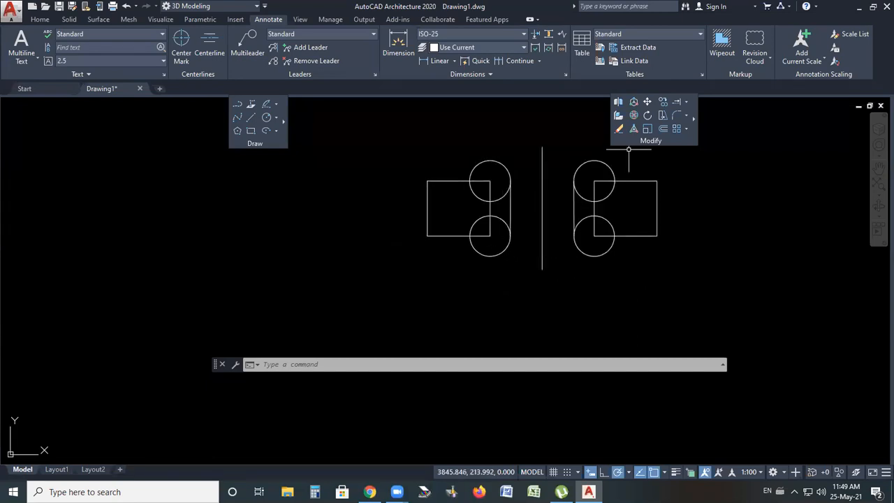
scroll(485, 194, "down", 2)
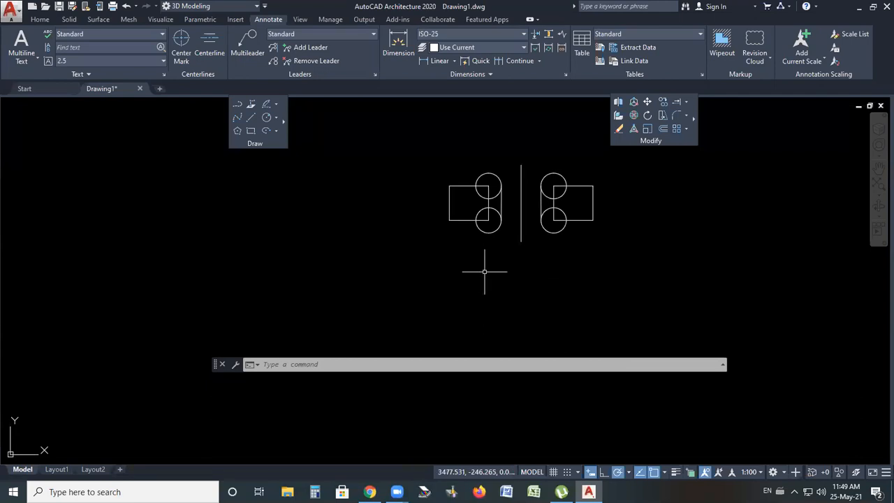
scroll(484, 272, "up", 2)
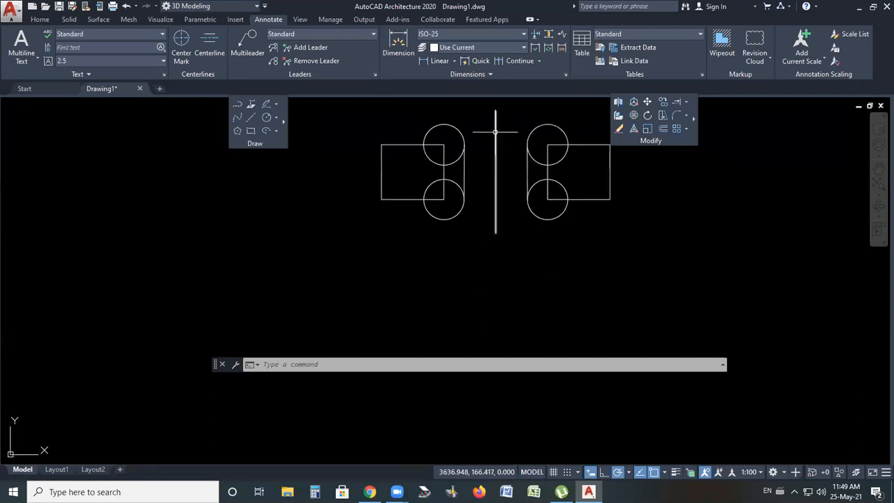
left_click(494, 163)
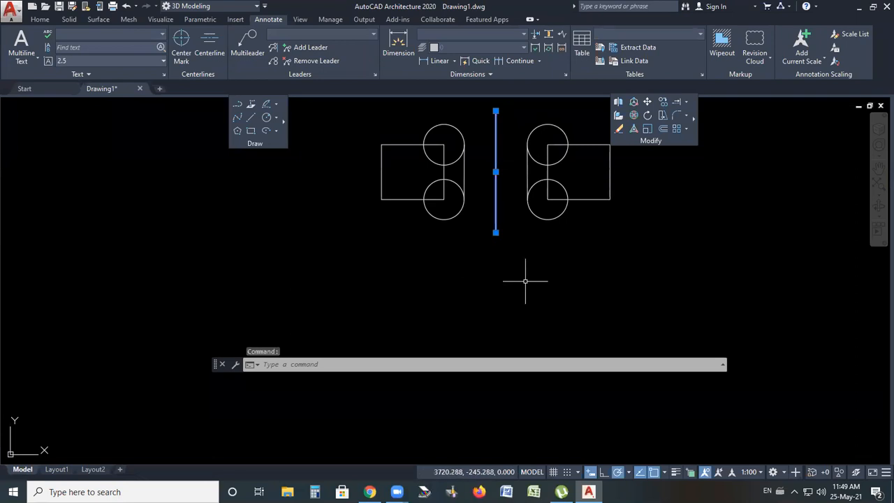
key("Delete")
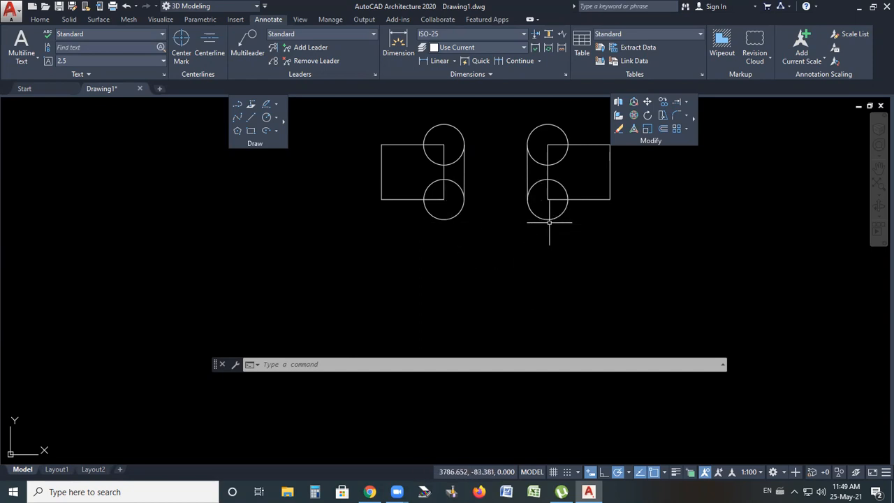
scroll(479, 263, "down", 2)
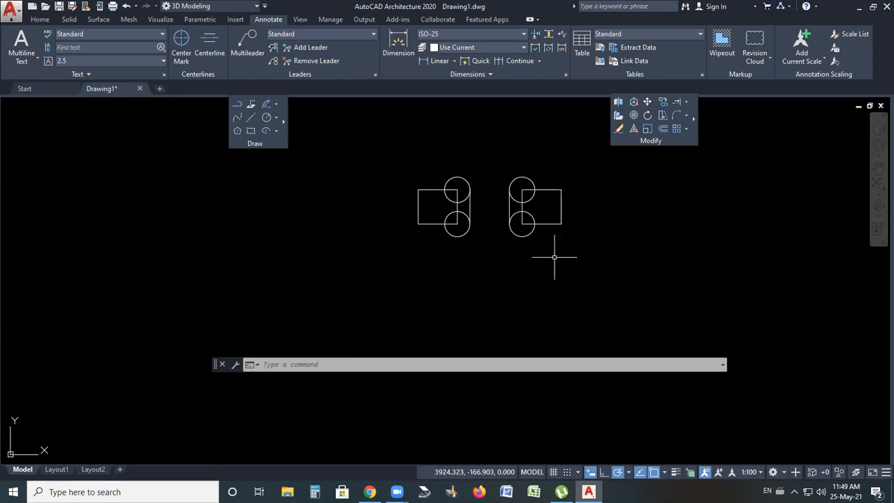
left_click(694, 118)
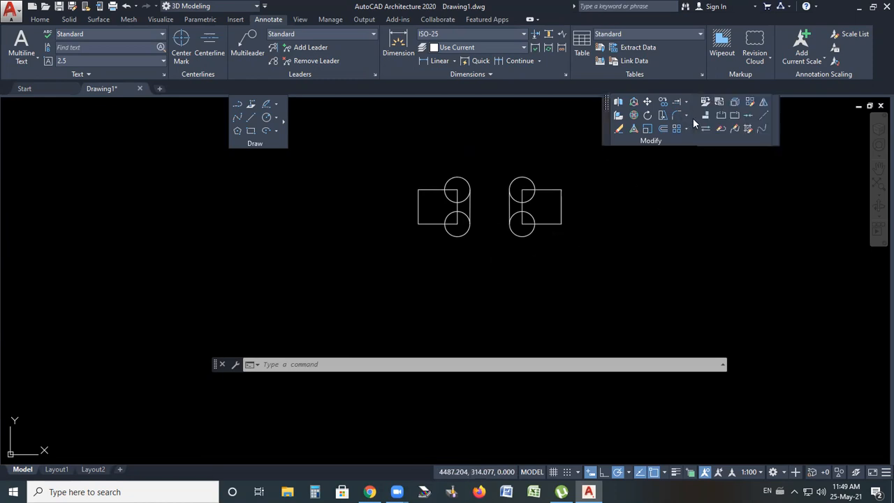
left_click(765, 103)
left_click(573, 165)
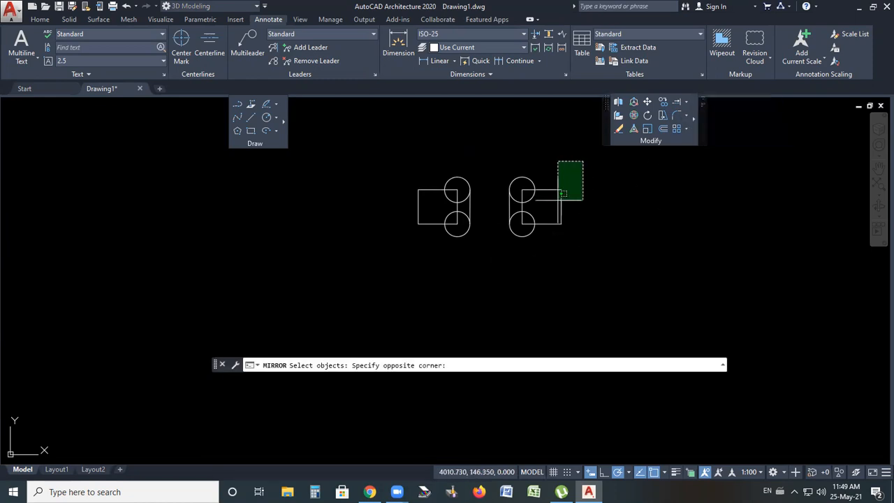
left_click(392, 261)
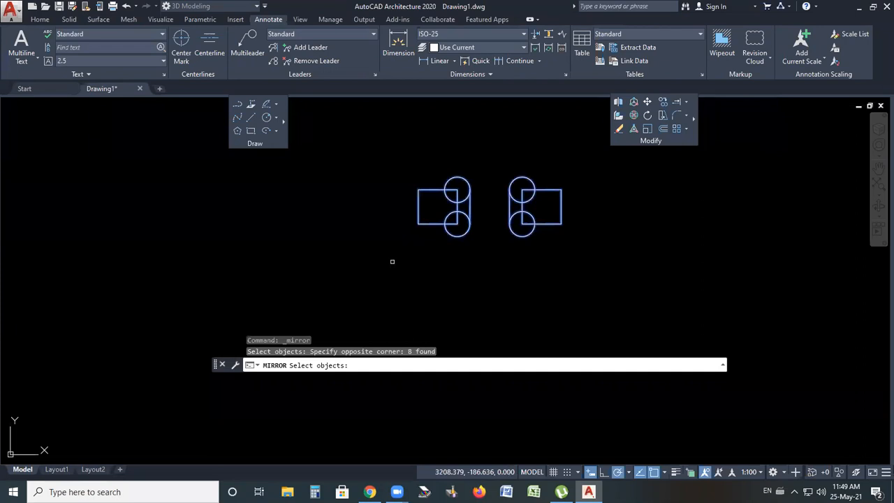
key("Return")
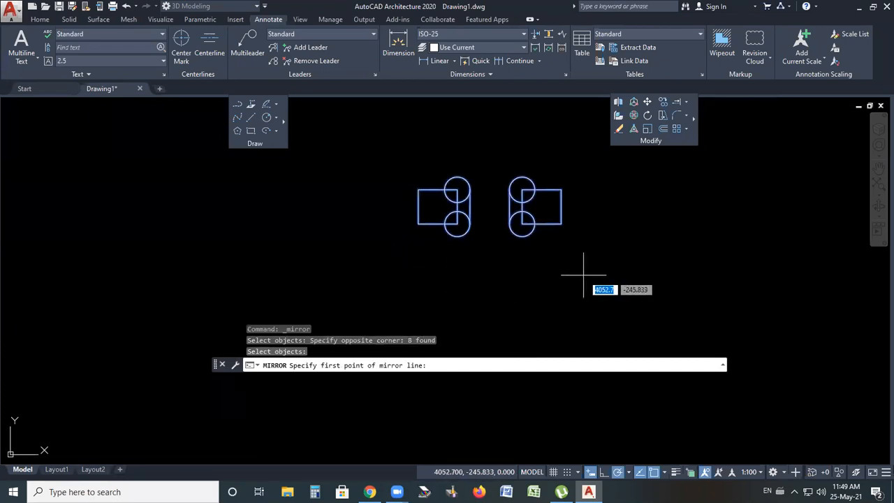
scroll(454, 238, "up", 3)
left_click(443, 240)
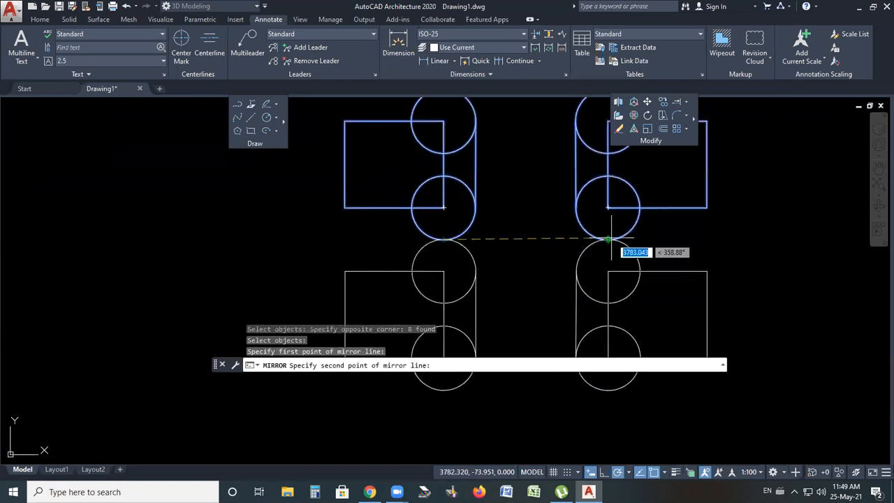
left_click(608, 239)
scroll(481, 248, "down", 2)
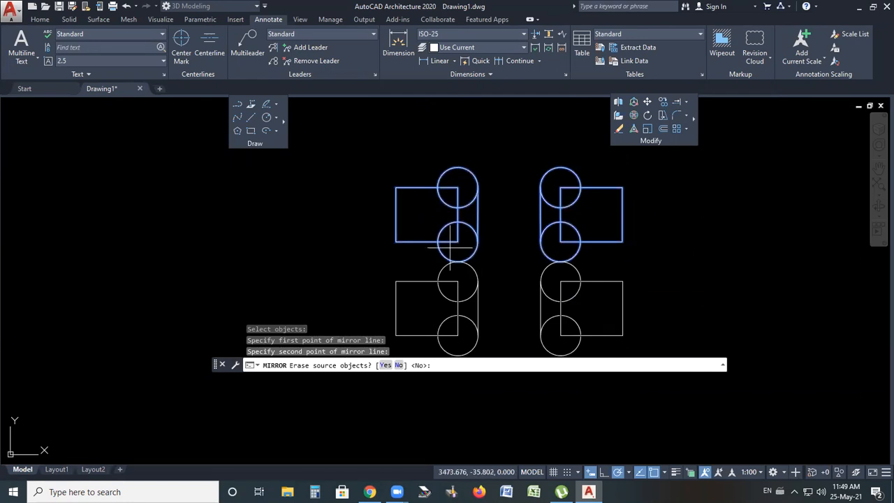
scroll(503, 269, "down", 2)
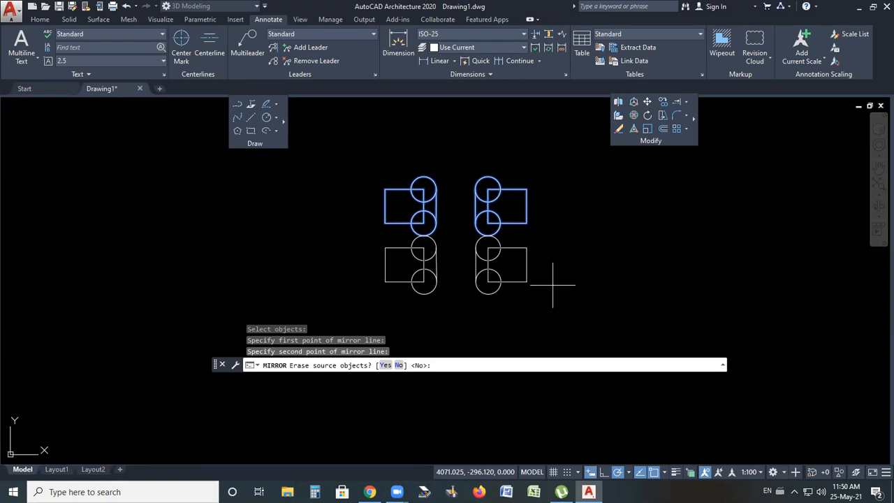
key("Escape")
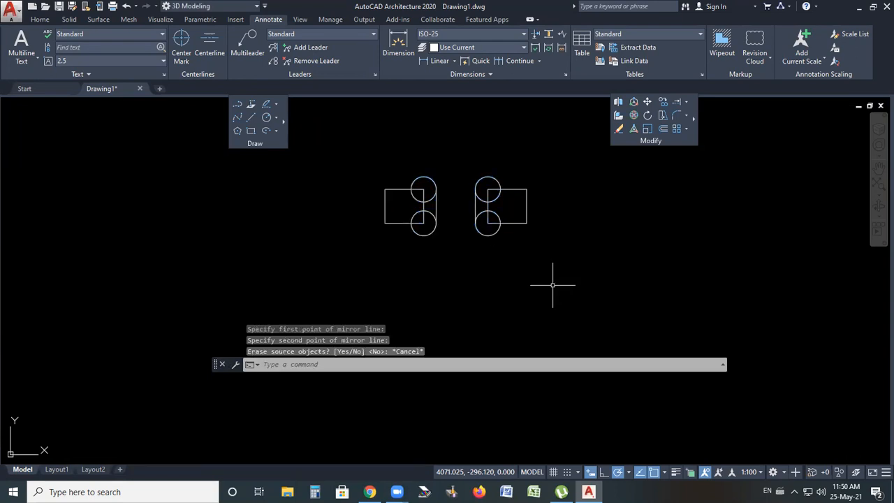
Erase every object in the drawing
key("ctrl+a")
key("Delete")
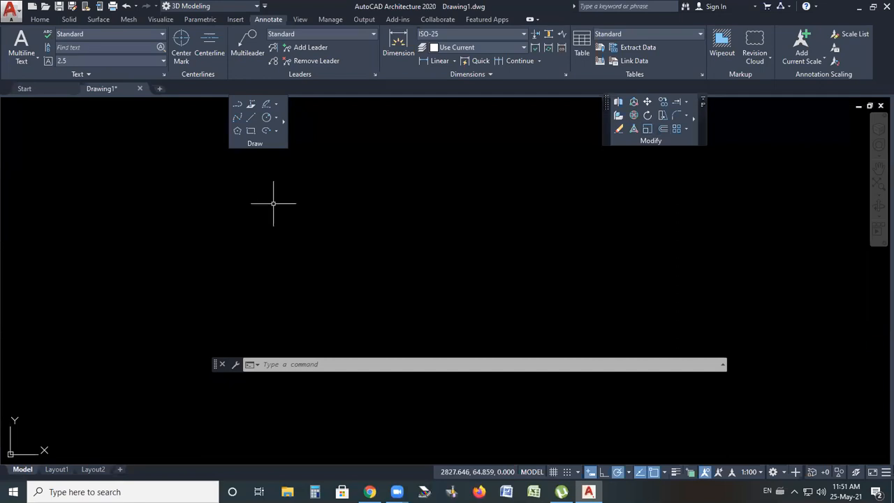
Draw a rectangle 100 long and 100 wide using the Dimensions option
left_click(250, 131)
left_click(228, 274)
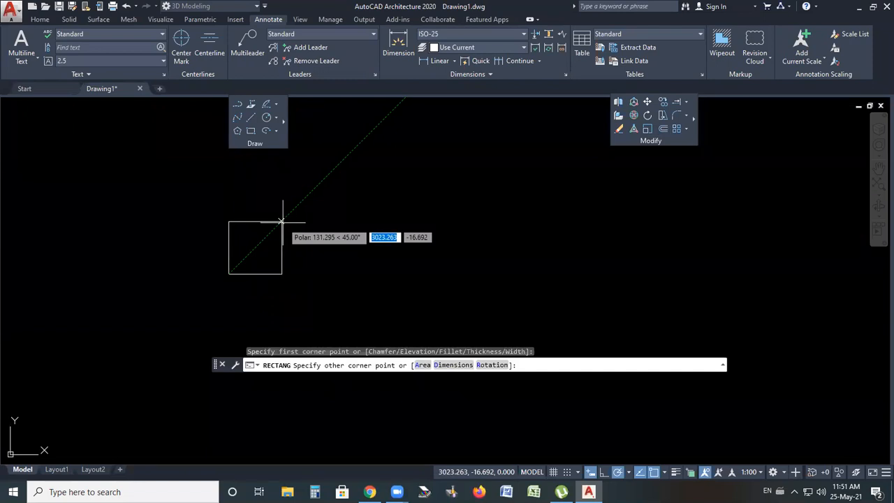
key("d")
key("Return")
type("100")
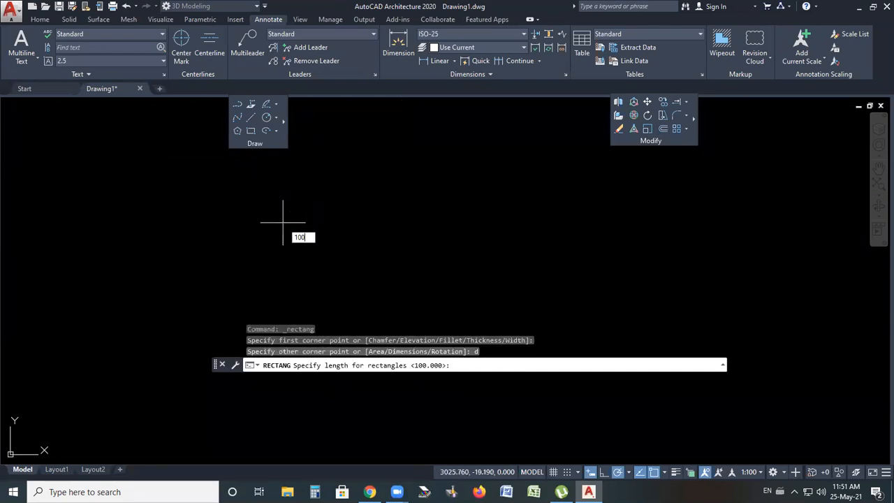
key("Return")
type("100")
key("Return")
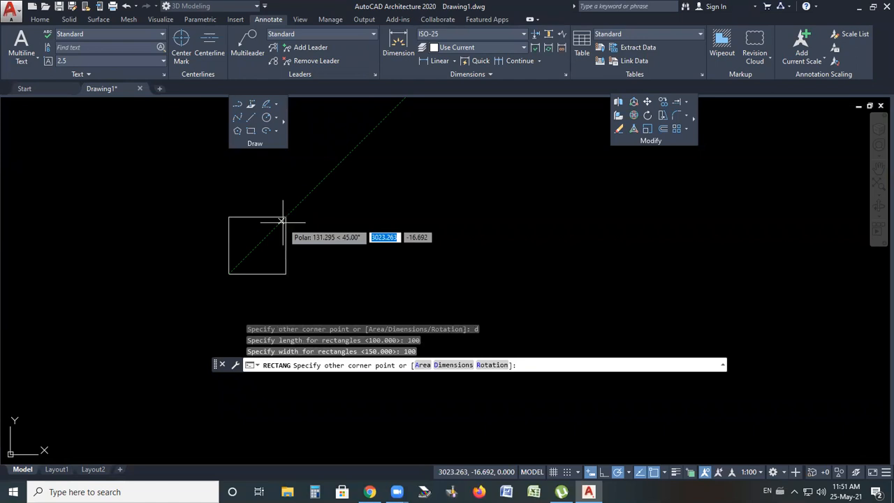
scroll(257, 275, "up", 2)
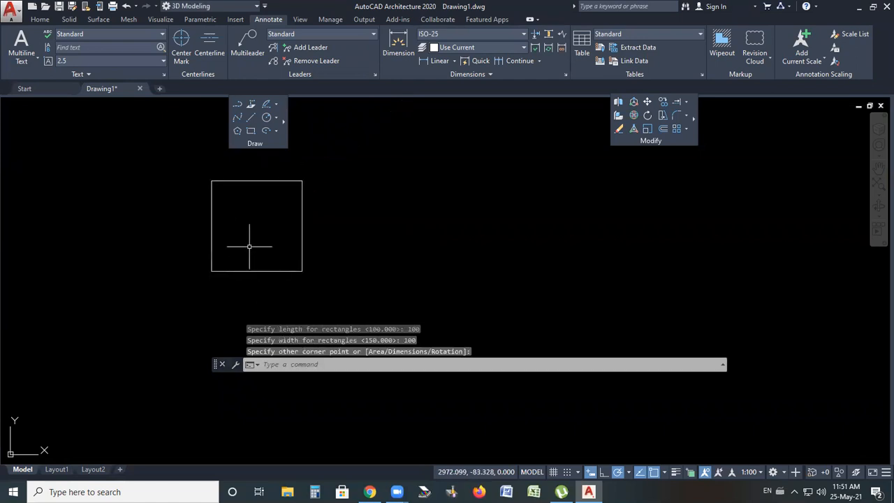
Draw a five-sided polygon inscribed in a circle of radius about 57, to the right of the square
left_click(237, 130)
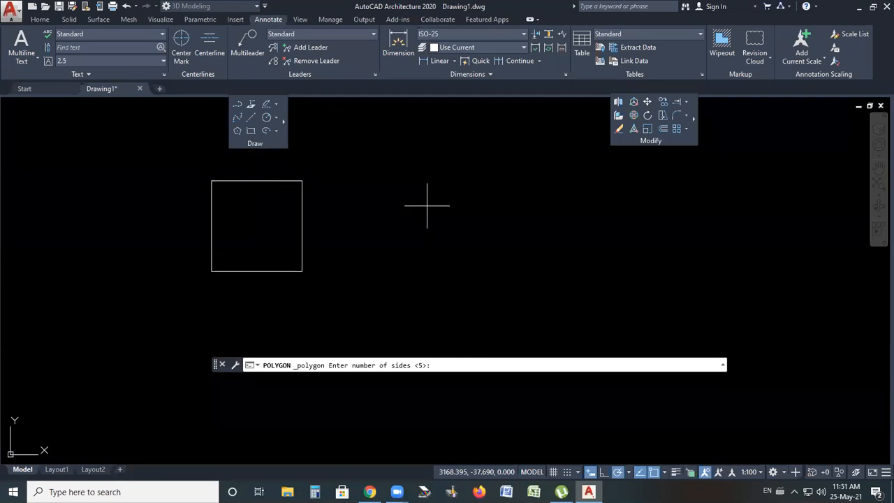
key("Return")
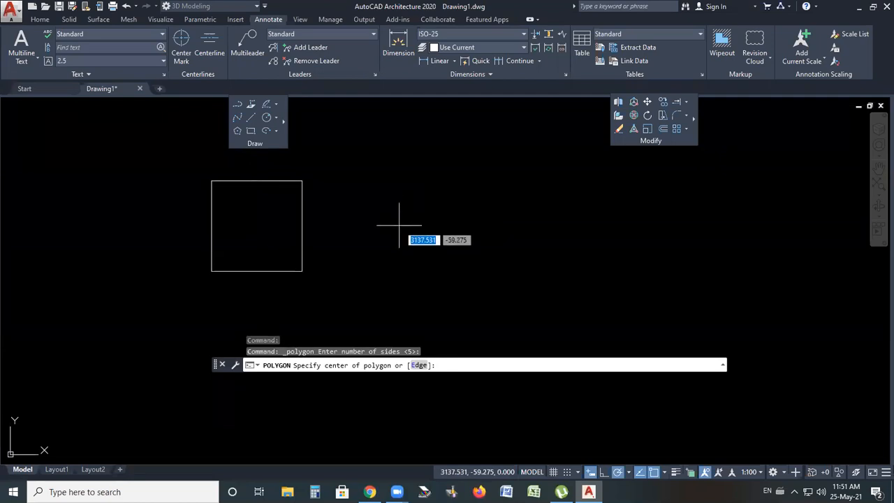
left_click(416, 226)
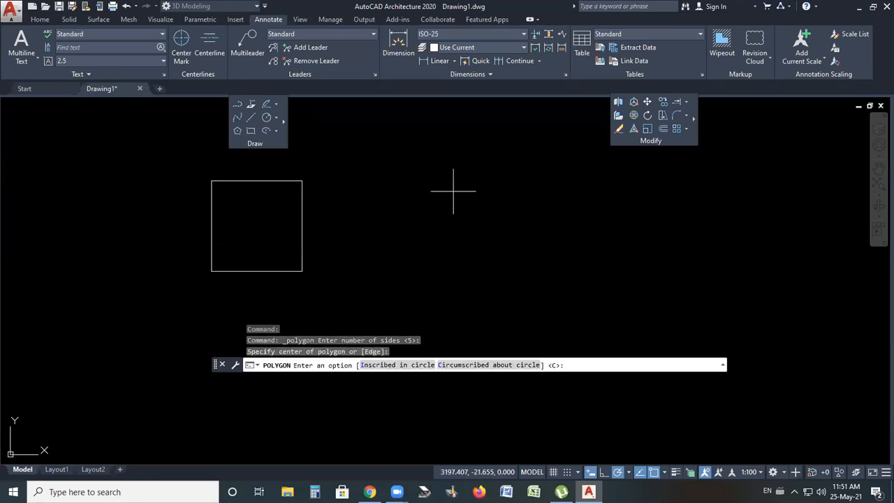
type("i")
key("Return")
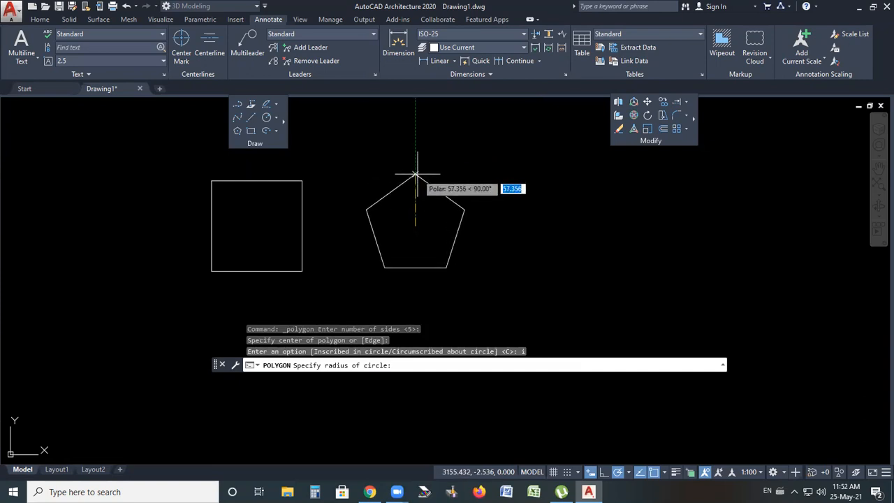
left_click(418, 174)
key("Escape")
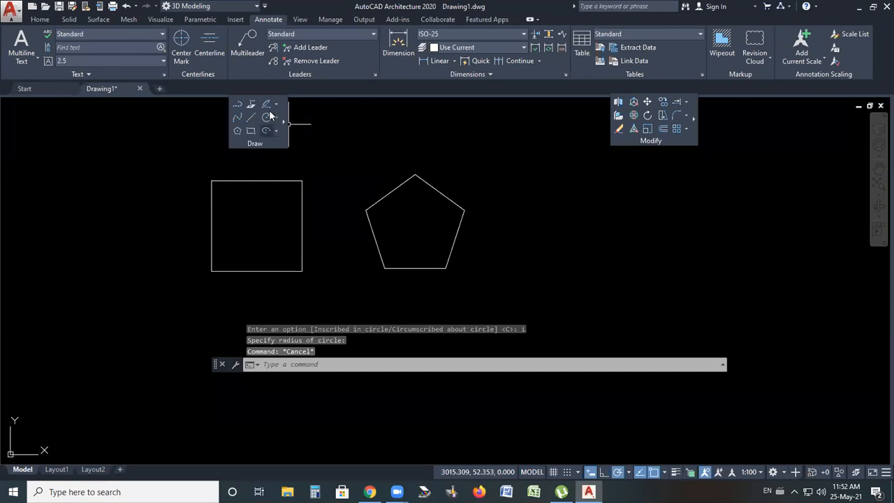
Draw a circle of radius about 58 to the right of the pentagon
left_click(268, 116)
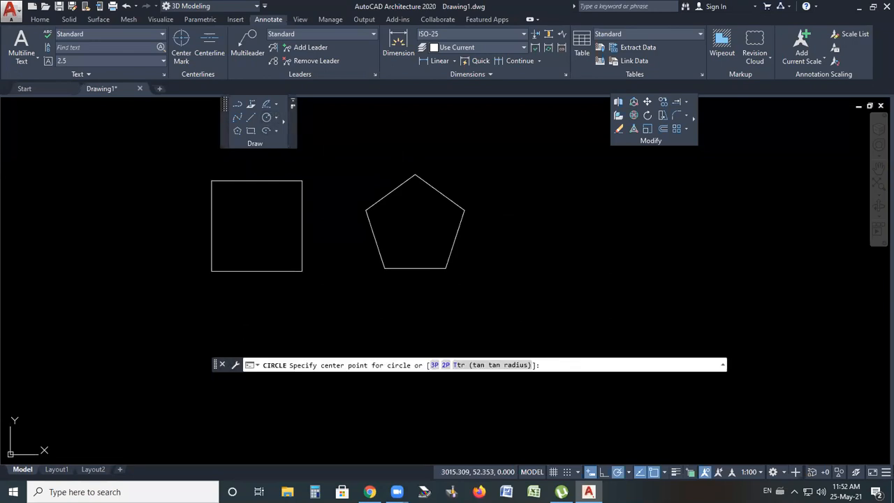
left_click(560, 225)
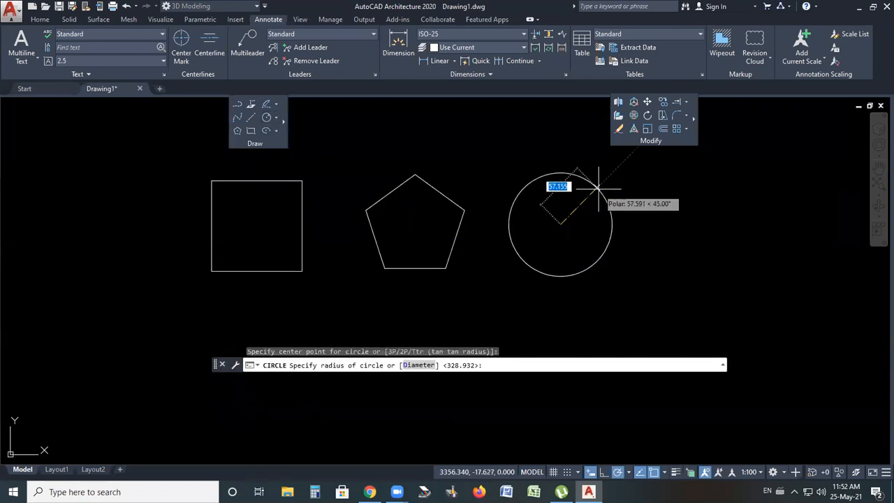
Draw a three-point arc to the right of the circle
left_click(276, 104)
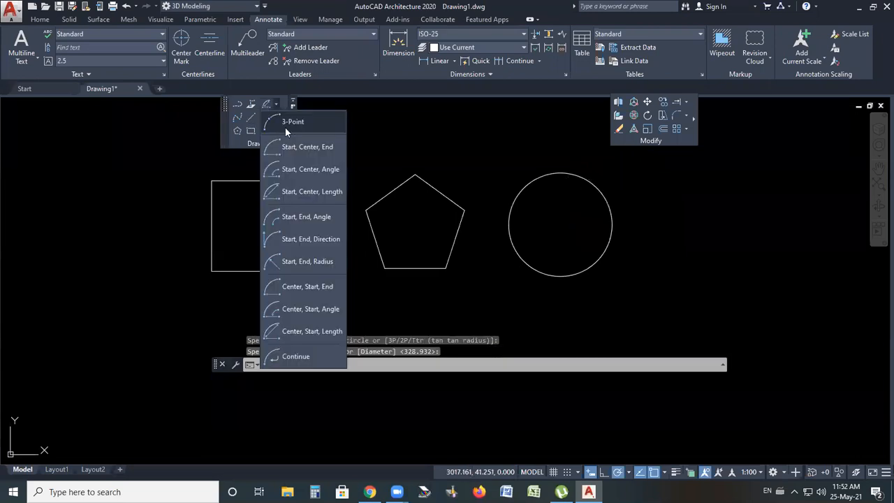
left_click(648, 264)
left_click(667, 213)
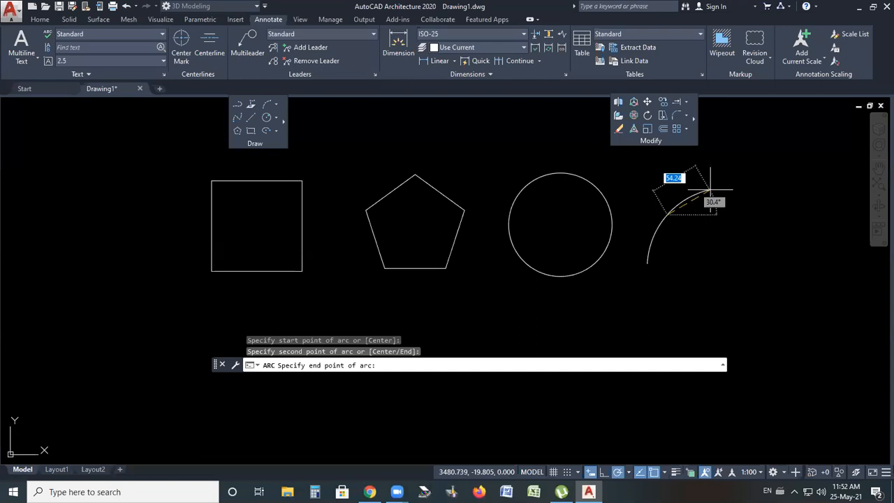
left_click(724, 179)
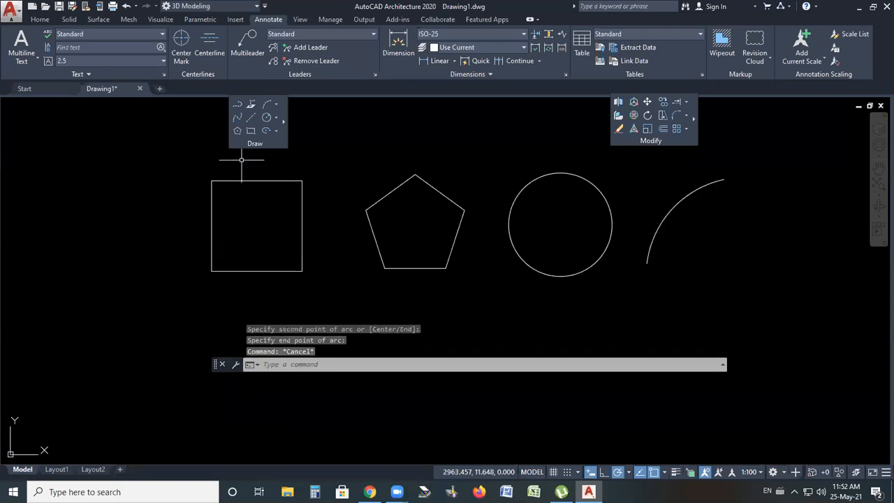
Draw a vertical line about 108 long to the right of the arc
left_click(251, 116)
scroll(217, 169, "down", 2)
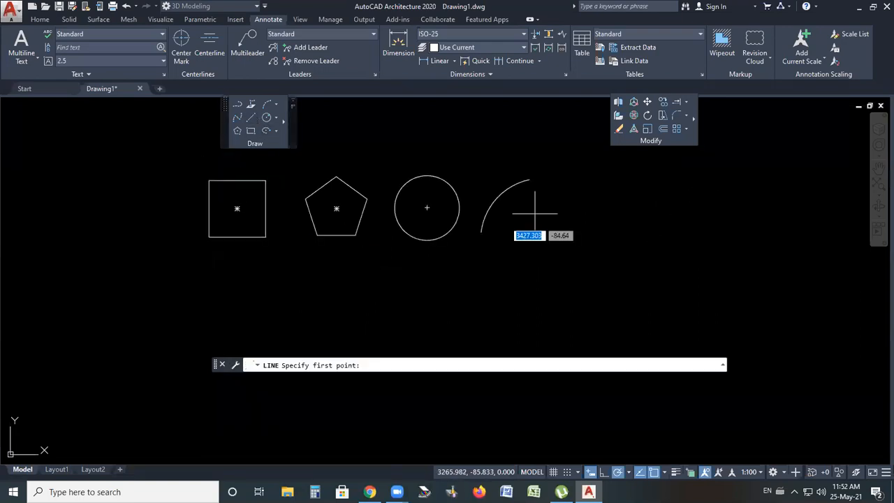
left_click(589, 174)
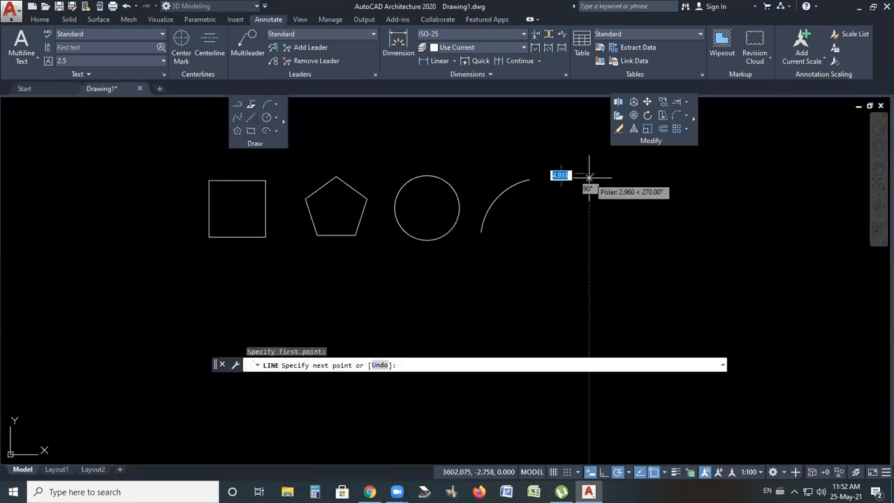
left_click(589, 232)
key("Escape")
Offset the square 10 units outward with the Offset command
scroll(373, 207, "up", 3)
scroll(523, 247, "down", 3)
scroll(385, 222, "up", 2)
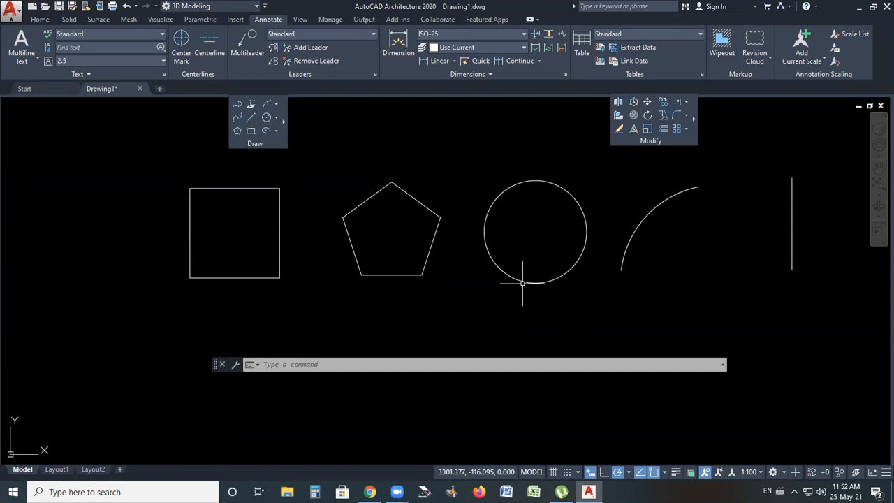
left_click(664, 130)
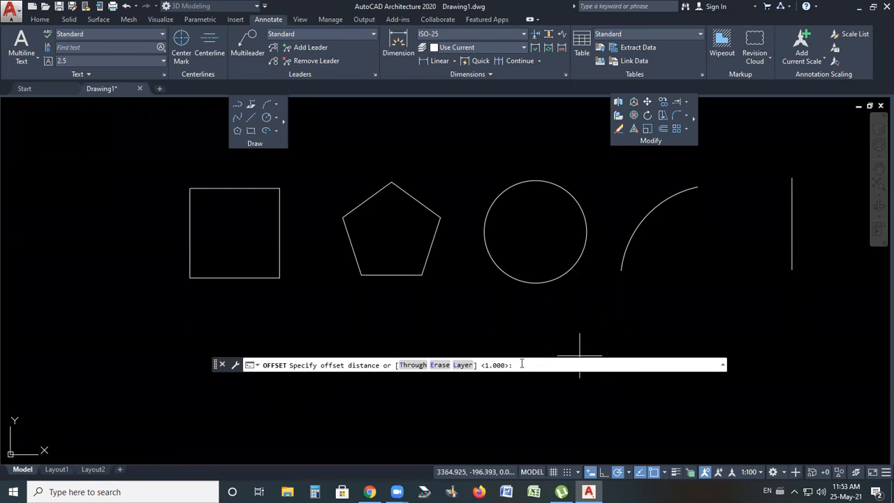
type("10")
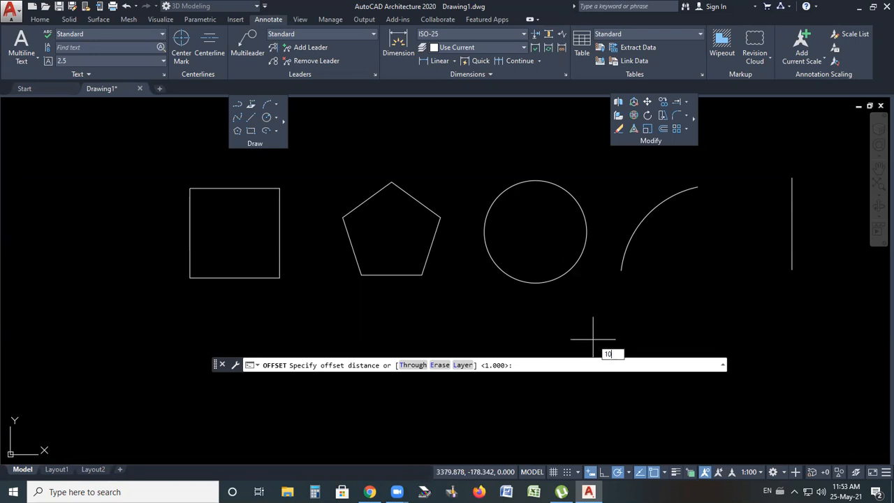
key("Return")
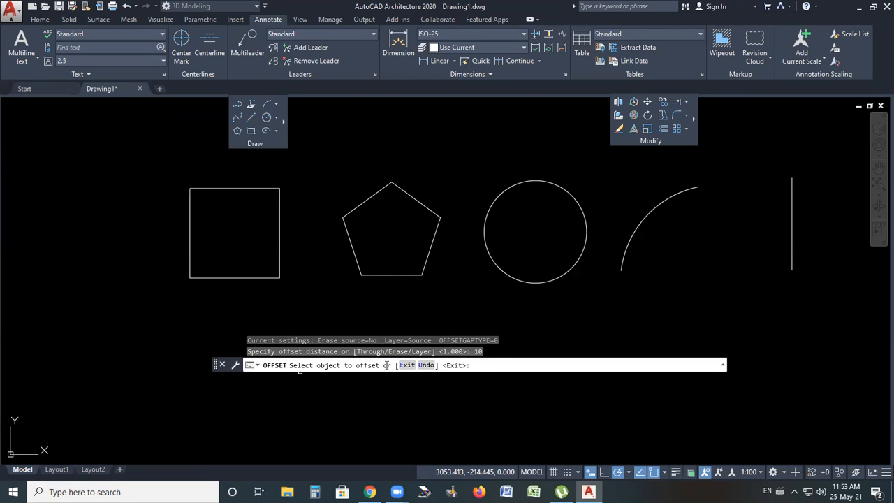
left_click(267, 187)
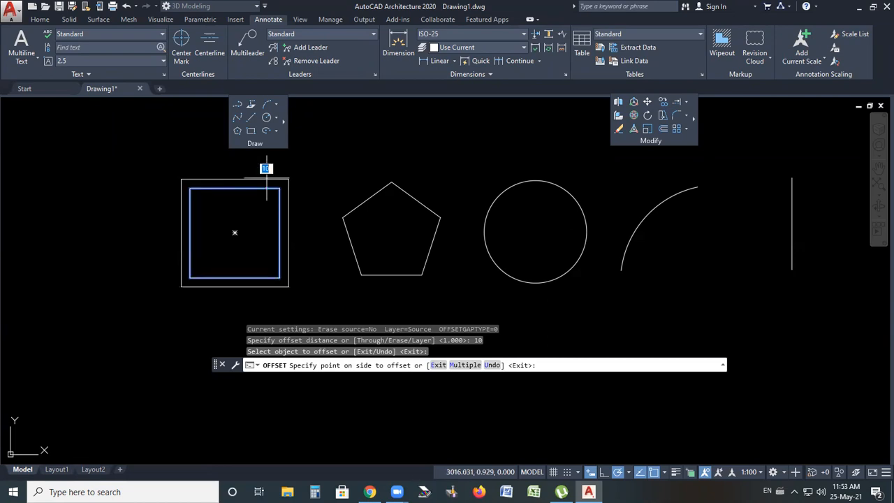
scroll(253, 202, "up", 4)
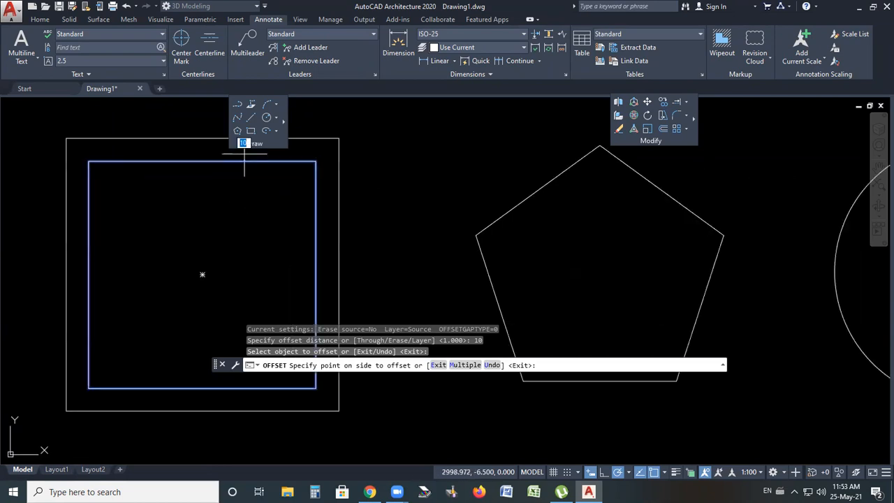
scroll(241, 239, "down", 2)
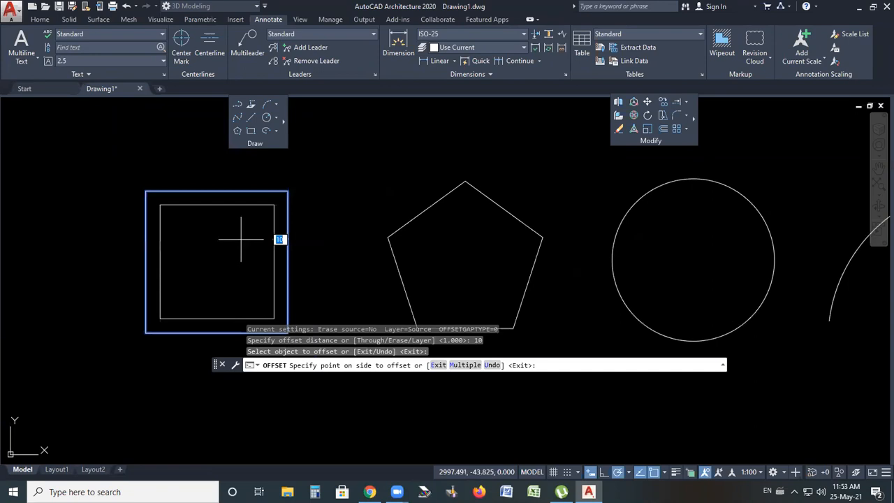
left_click(322, 261)
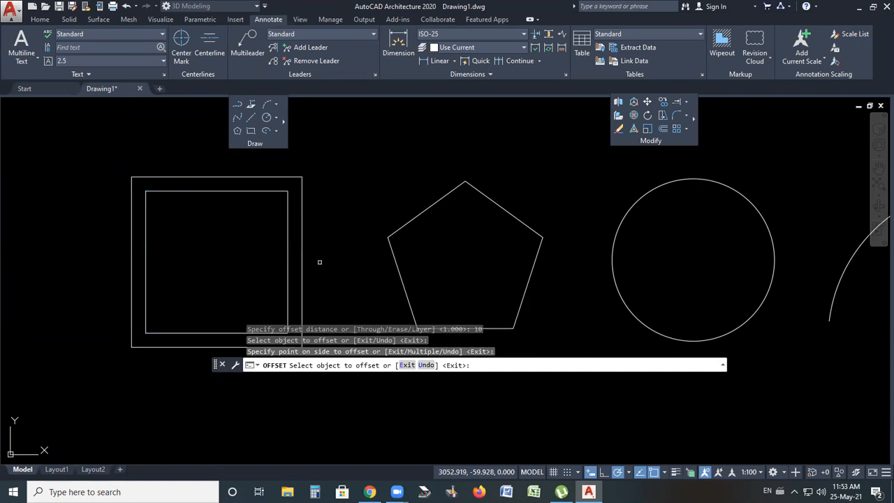
Offset the pentagon inward and the circle outward by 10 units
left_click(418, 214)
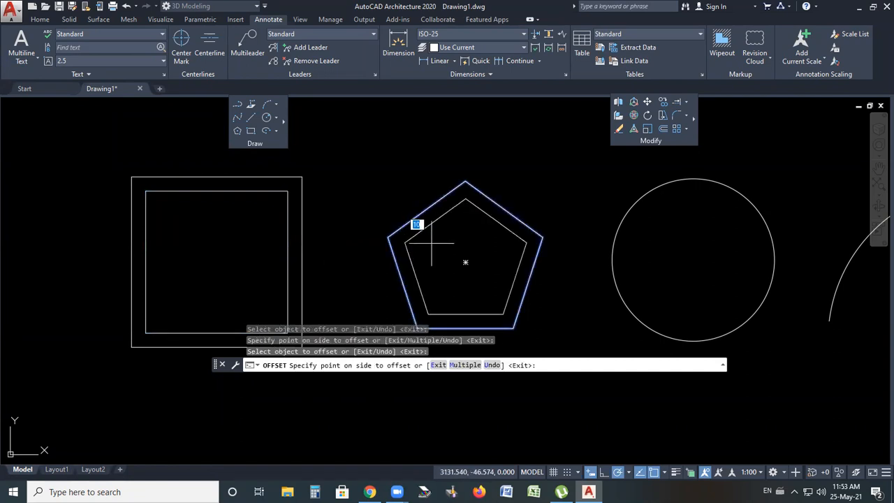
left_click(418, 198)
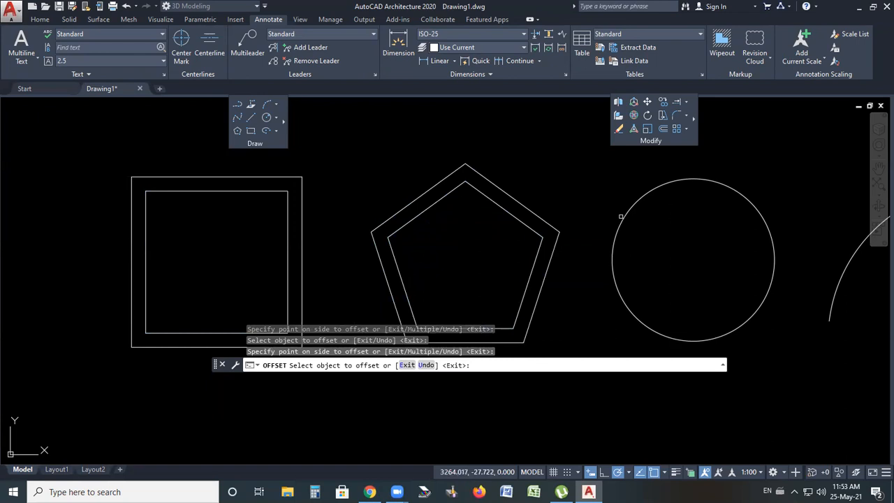
left_click(620, 216)
left_click(636, 210)
Offset the arc outward and the vertical line to the right by 10 units
scroll(533, 188, "down", 2)
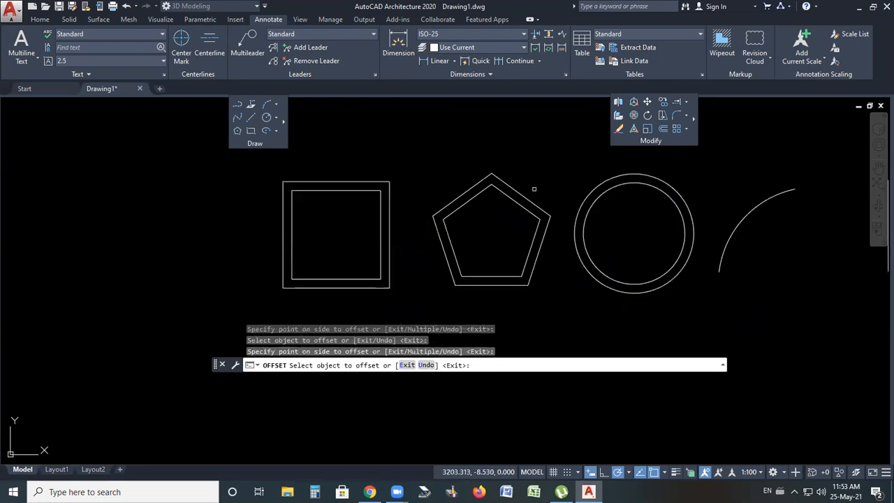
left_click(745, 214)
left_click(727, 204)
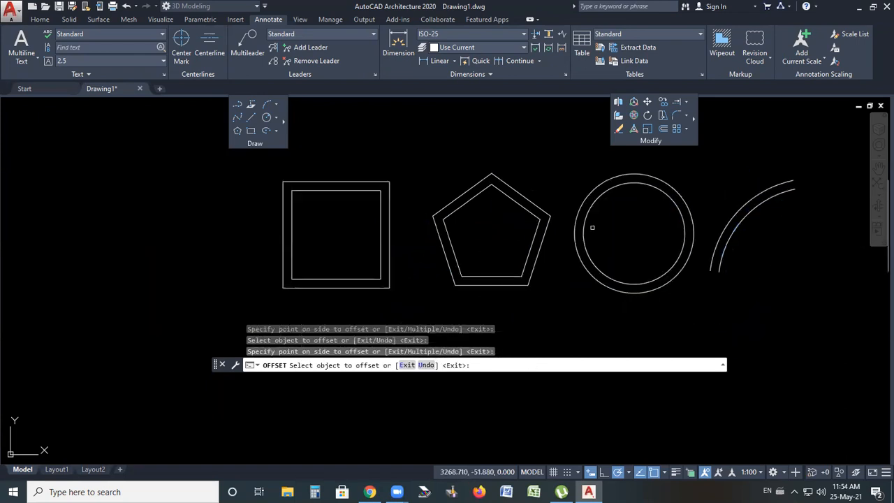
scroll(584, 232, "down", 1)
left_click(774, 221)
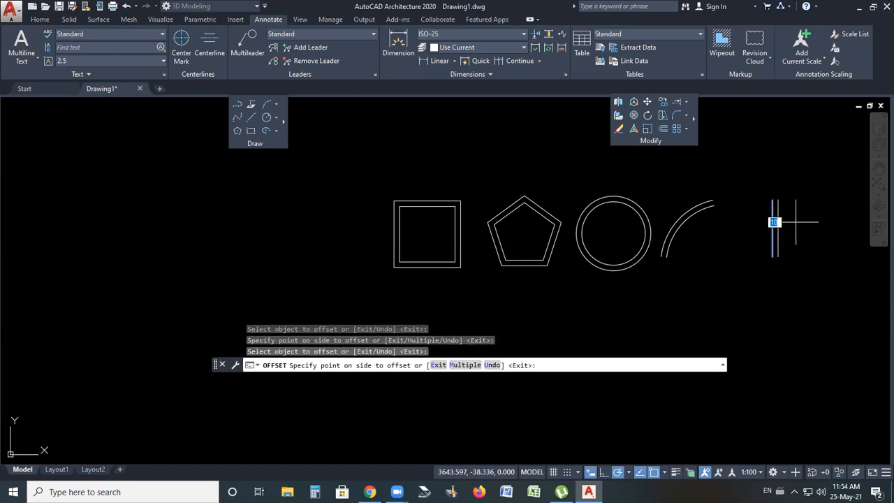
left_click(796, 222)
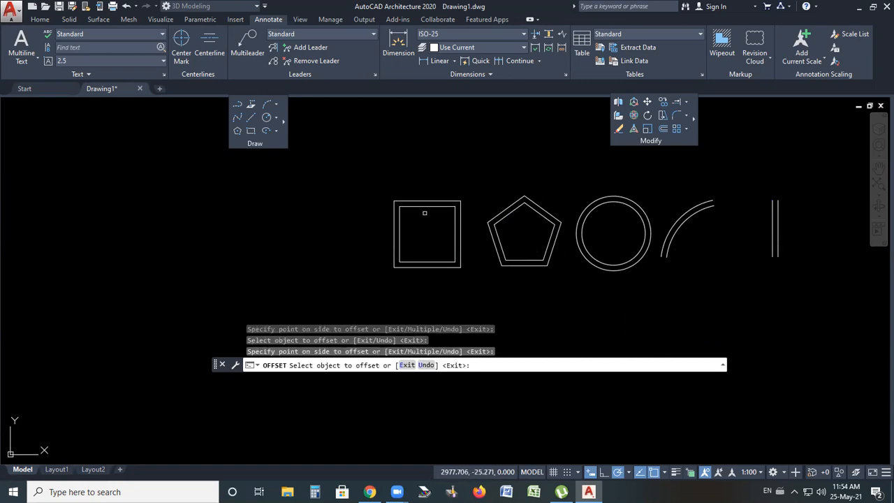
Offset the square inward repeatedly to create a series of nested squares 10 units apart
left_click(422, 206)
left_click(425, 208)
left_click(428, 211)
left_click(427, 214)
scroll(429, 218, "up", 2)
left_click(438, 212)
left_click(426, 231)
left_click(427, 222)
left_click(428, 222)
Offset the pentagon inward repeatedly to create a series of nested pentagons 10 units apart
scroll(599, 231, "up", 2)
left_click(535, 195)
left_click(542, 209)
left_click(540, 207)
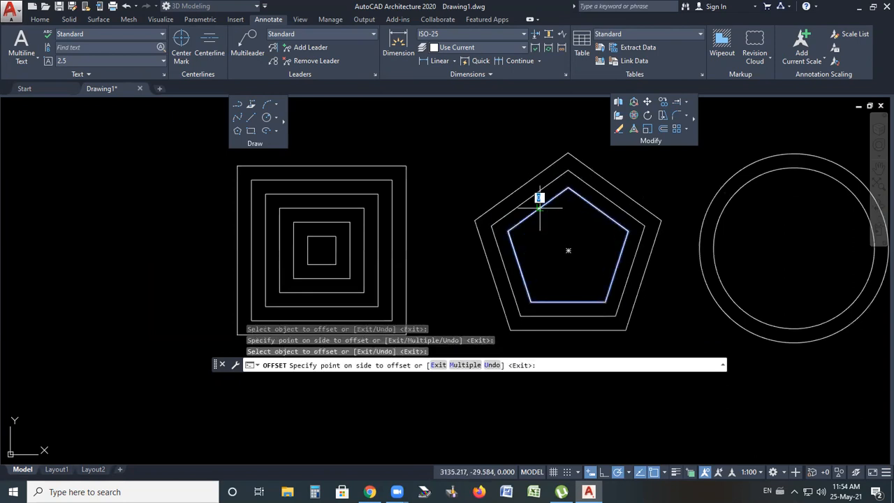
left_click(545, 215)
left_click(548, 220)
left_click(557, 235)
left_click(555, 231)
left_click(561, 241)
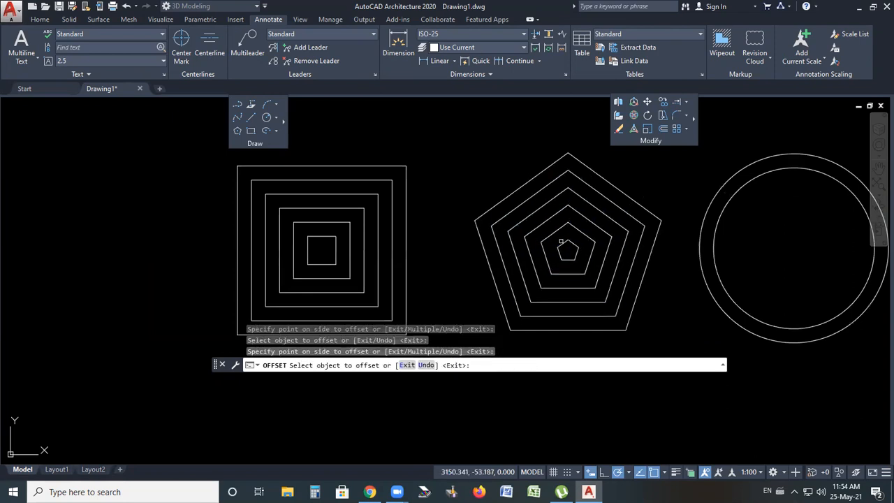
Try to offset the smallest pentagon inward once more
scroll(571, 246, "up", 5)
left_click(529, 227)
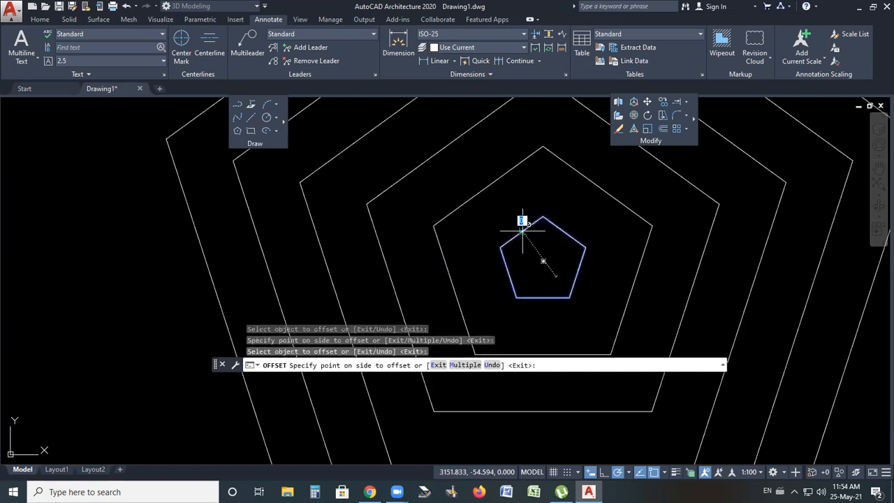
left_click(543, 260)
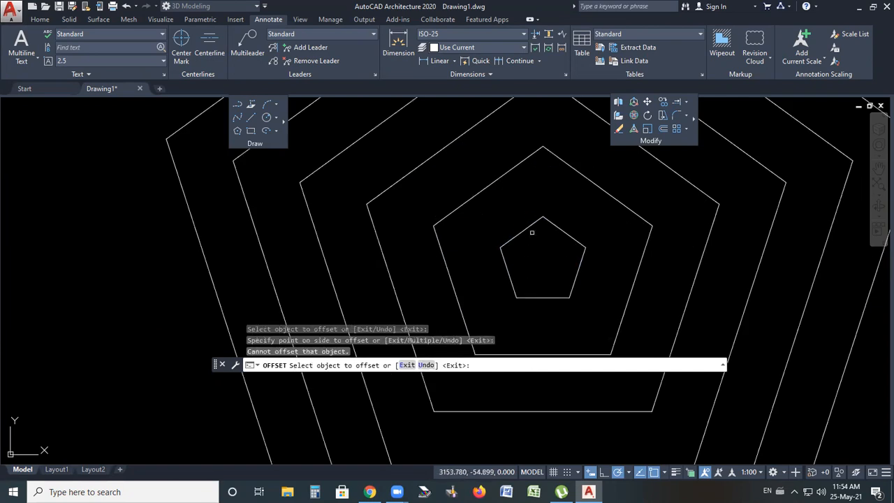
Offset the circle inward repeatedly to create concentric circles 10 units apart
scroll(473, 240, "down", 3)
scroll(582, 216, "down", 3)
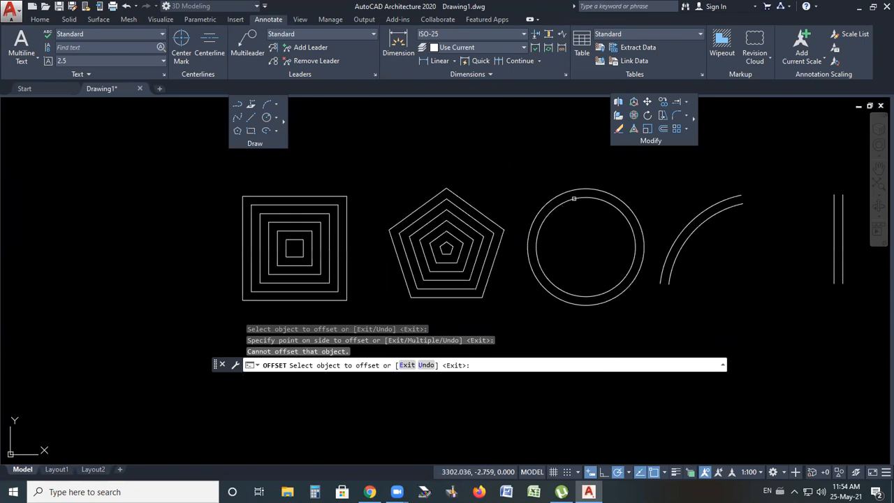
left_click(574, 199)
left_click(574, 209)
left_click(574, 209)
left_click(578, 224)
left_click(578, 225)
left_click(580, 228)
Offset the arc repeatedly to create a series of parallel arcs 10 units apart
left_click(700, 238)
left_click(703, 248)
left_click(696, 241)
left_click(709, 258)
left_click(703, 245)
left_click(719, 254)
left_click(698, 235)
left_click(706, 244)
left_click(711, 247)
left_click(729, 262)
left_click(729, 260)
left_click(735, 267)
left_click(739, 265)
left_click(741, 271)
left_click(741, 271)
left_click(759, 291)
Offset the vertical line repeatedly to the left, creating several parallel lines 10 units apart
scroll(664, 285, "down", 2)
scroll(761, 300, "up", 2)
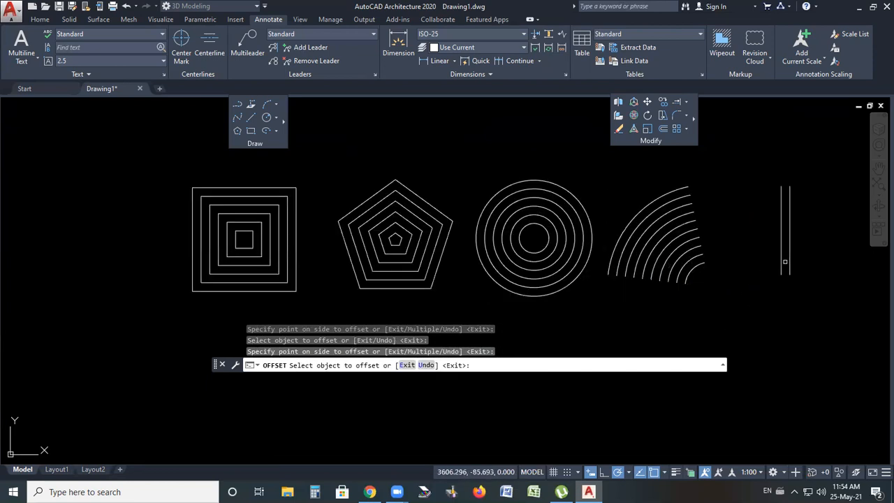
left_click(783, 255)
left_click(775, 239)
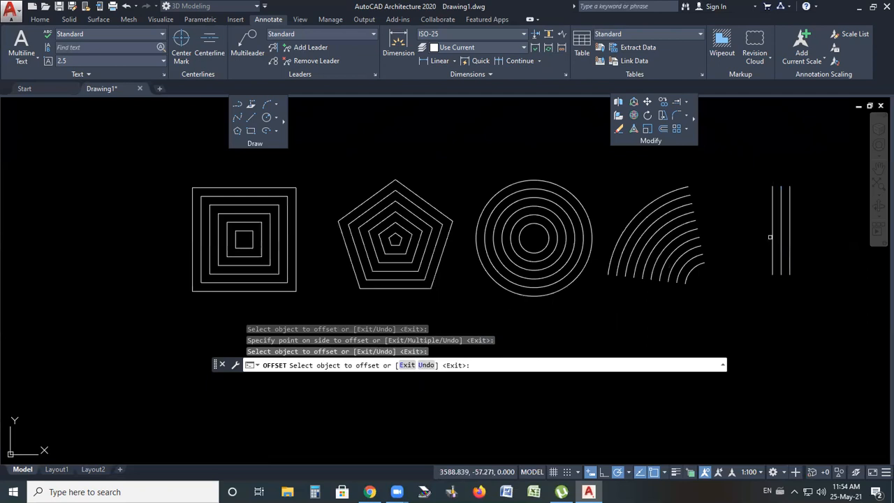
left_click(772, 233)
left_click(764, 234)
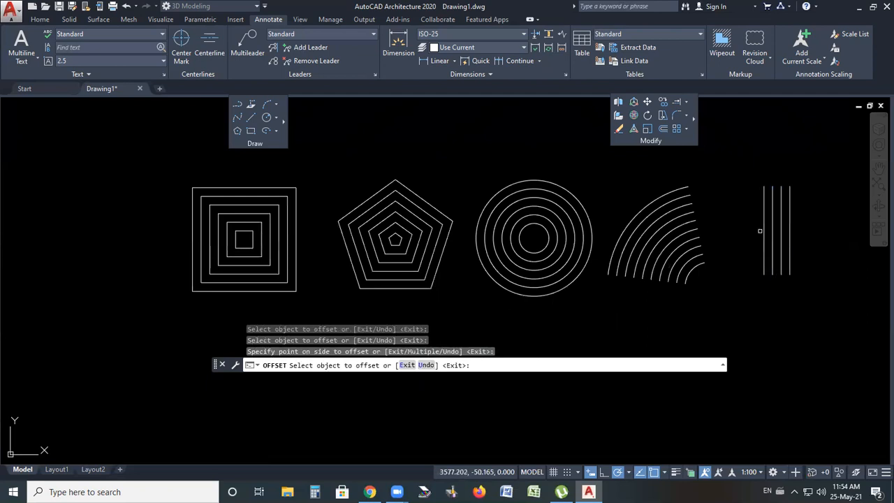
left_click(764, 233)
left_click(755, 233)
left_click(754, 235)
left_click(744, 235)
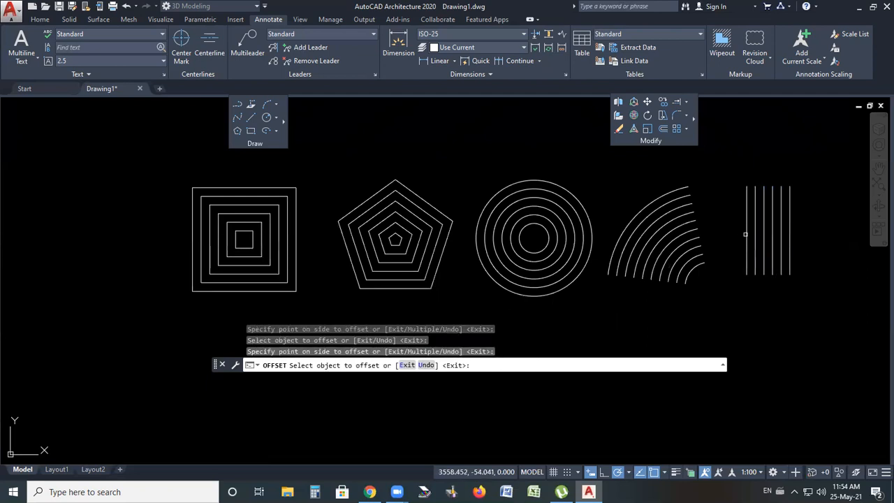
Offset the vertical lines further on both sides to add more parallel lines 10 units apart, then exit Offset
left_click(747, 234)
left_click(740, 233)
left_click(740, 233)
left_click(727, 234)
left_click(790, 230)
left_click(801, 225)
left_click(799, 227)
left_click(804, 229)
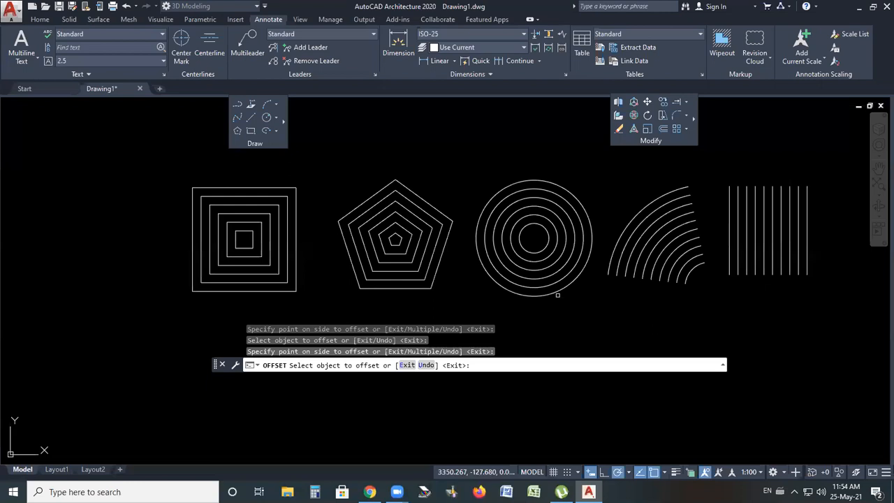
middle_click_drag(558, 295, 538, 297)
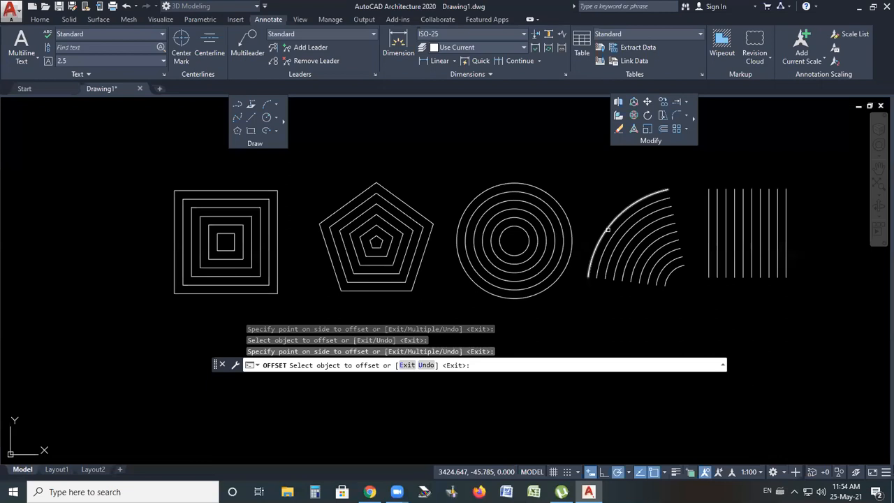
scroll(594, 234, "up", 1)
scroll(534, 244, "down", 1)
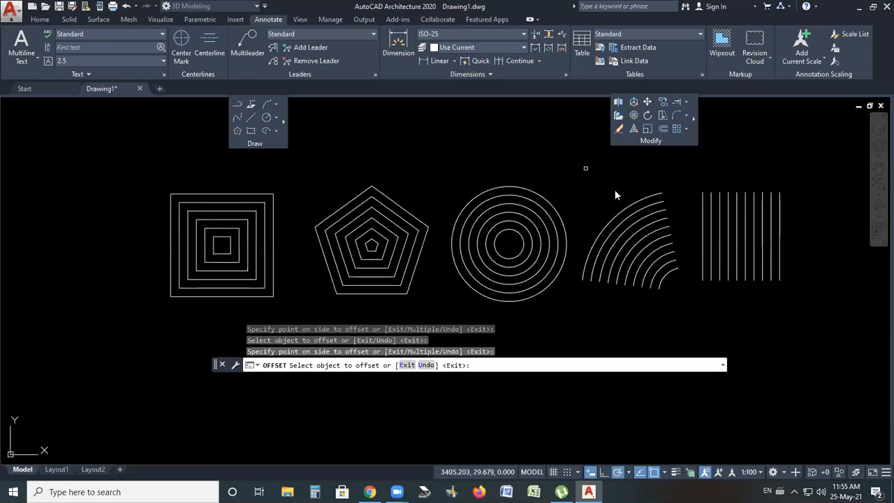
right_click(588, 184)
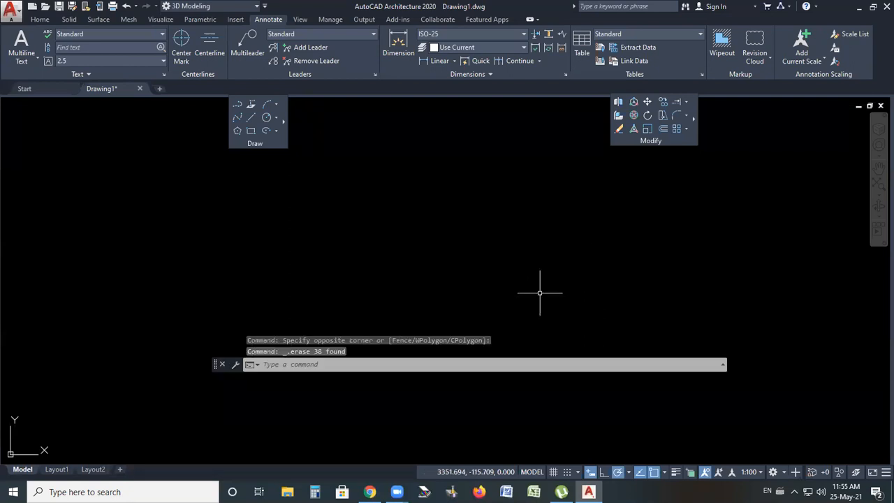
Draw a 100 by 100 square rectangle using the rectangle's Dimensions option
left_click(686, 119)
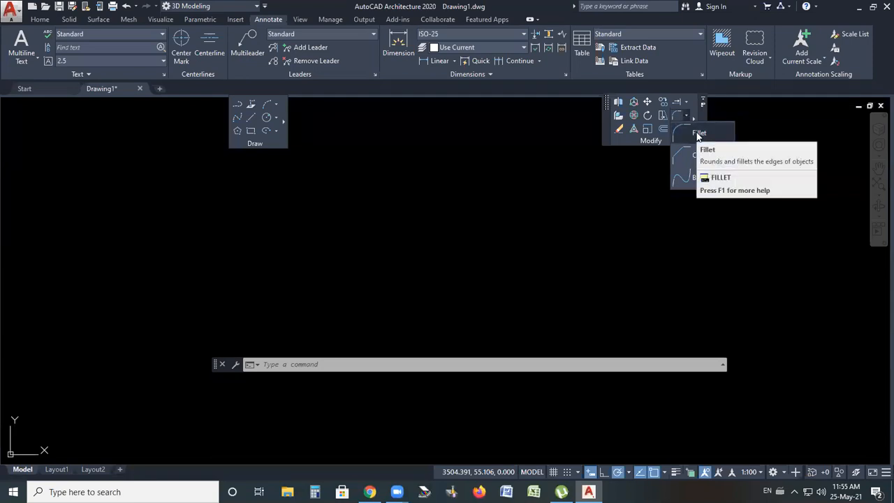
left_click(489, 253)
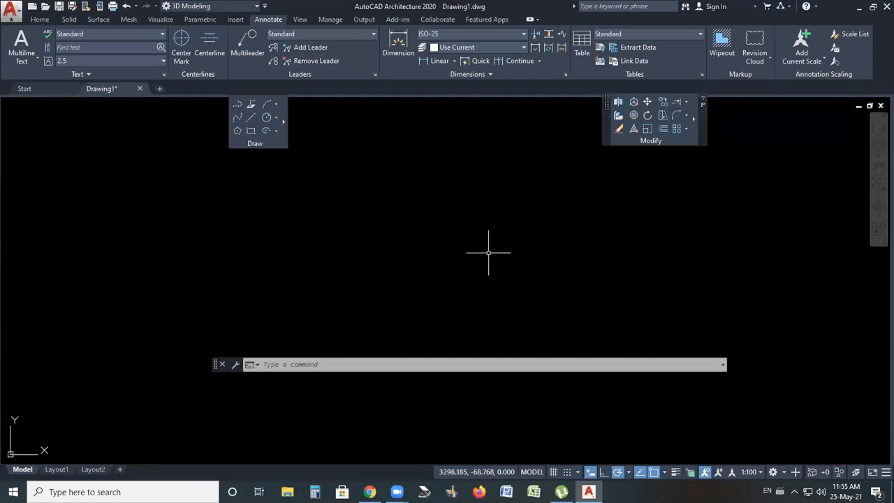
left_click(251, 130)
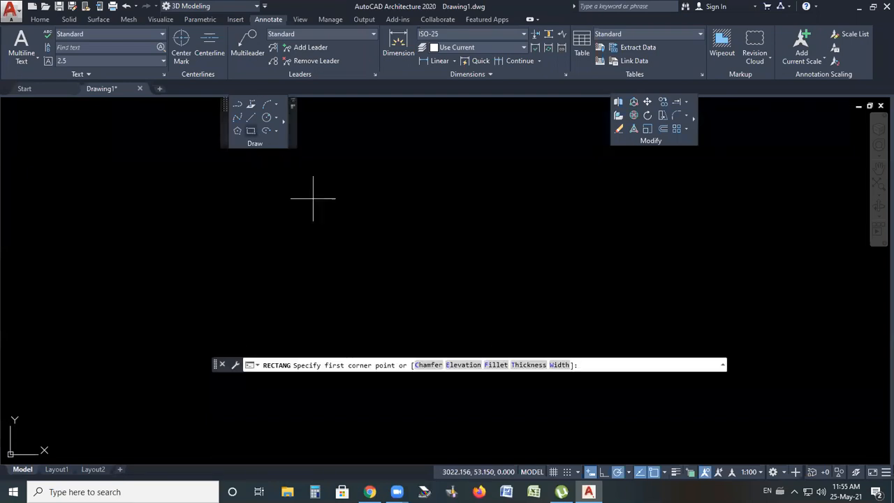
left_click(376, 290)
type("d")
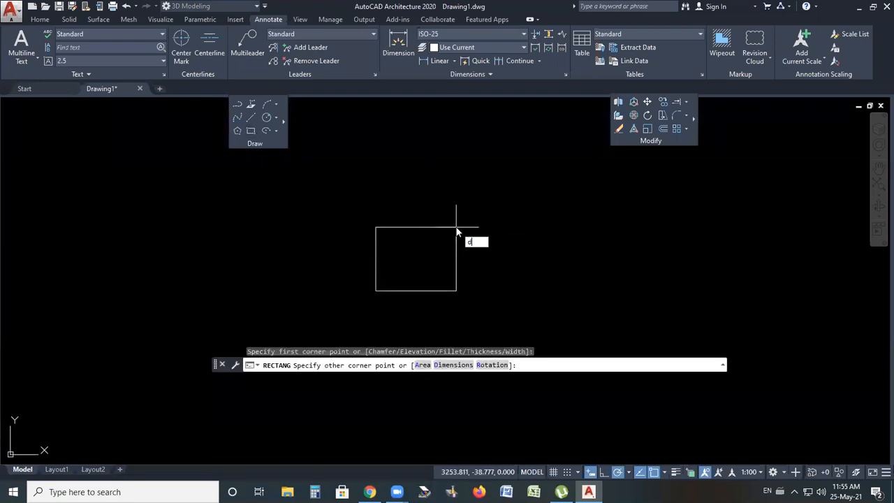
key("Return")
type("100")
key("Return")
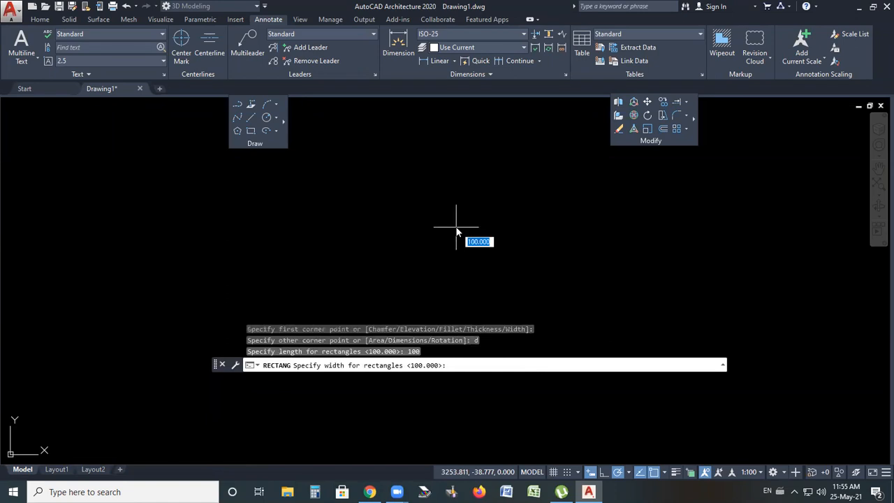
type("100")
key("Return")
left_click(457, 226)
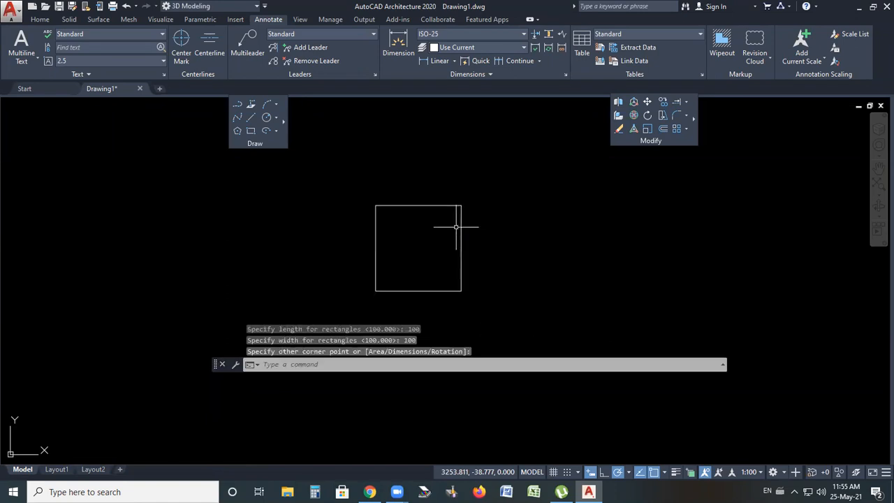
Try to add a linear dimension along the rectangle's top edge
scroll(454, 272, "up", 2)
scroll(490, 259, "down", 2)
scroll(453, 269, "up", 3)
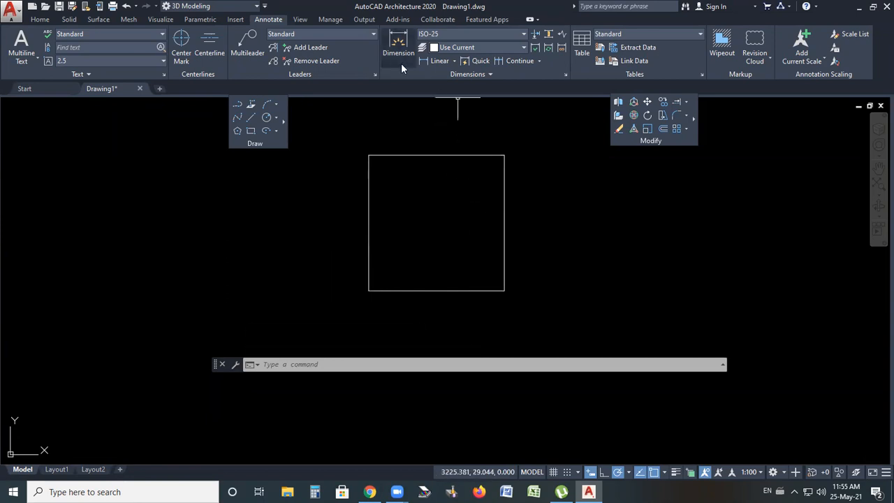
left_click(436, 61)
left_click(369, 155)
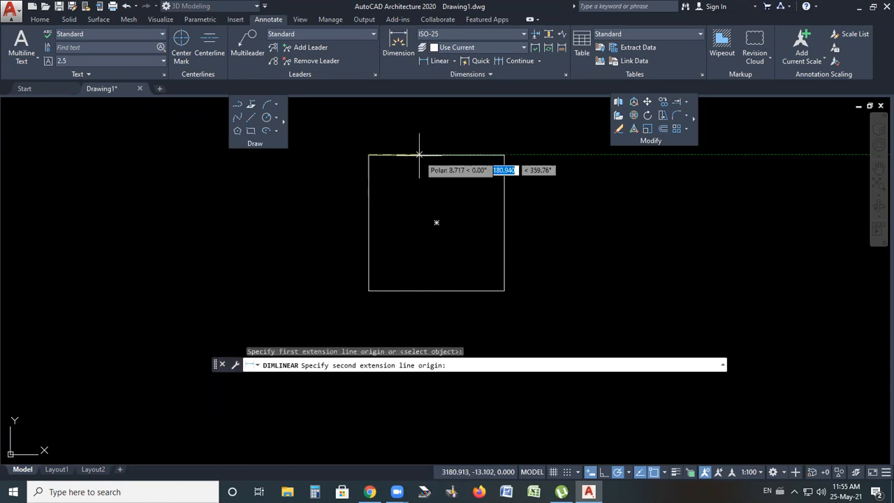
left_click(504, 156)
scroll(463, 195, "down", 6)
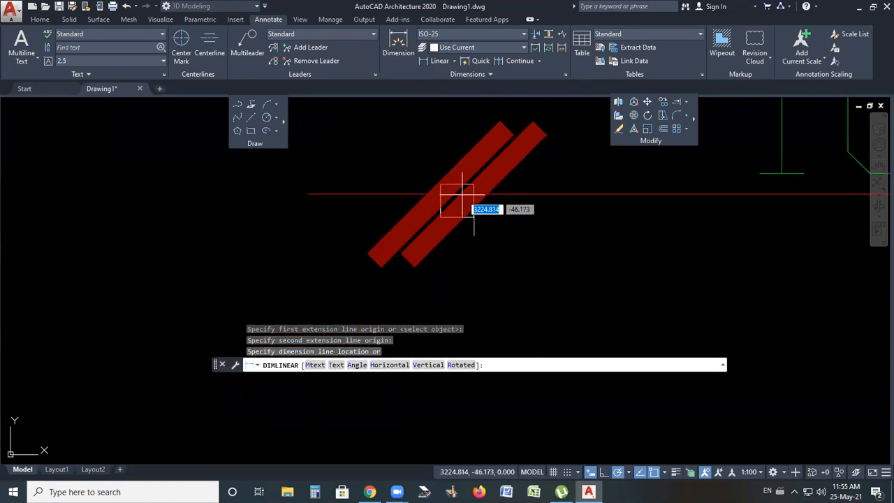
scroll(462, 194, "down", 4)
middle_click_drag(433, 231, 432, 201)
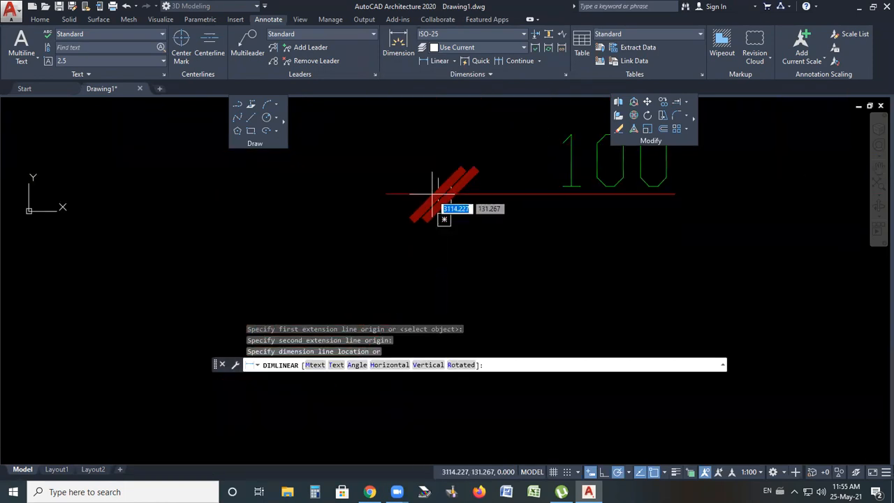
scroll(433, 199, "up", 2)
key("Escape")
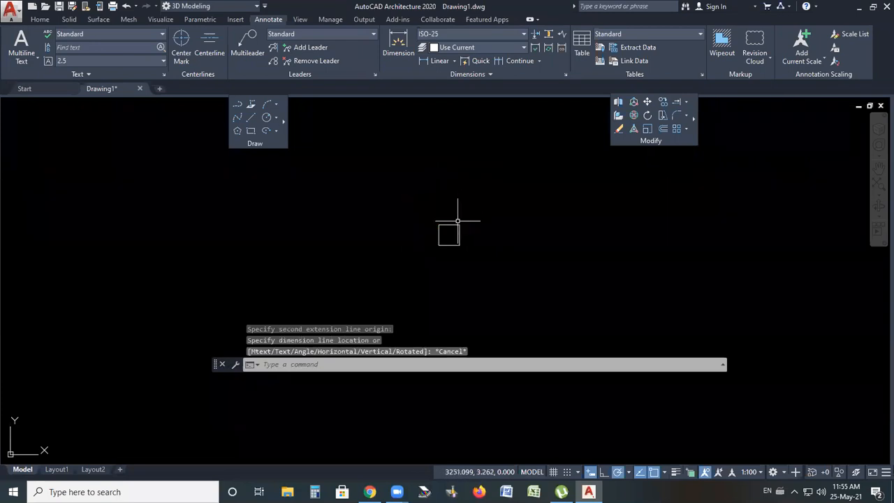
Pick the Fillet command to round the rectangle's corners
scroll(451, 226, "up", 6)
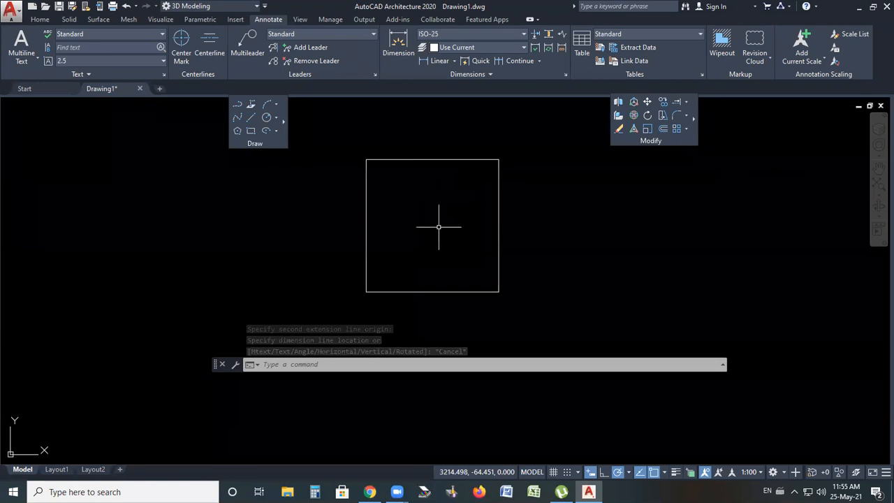
left_click(686, 116)
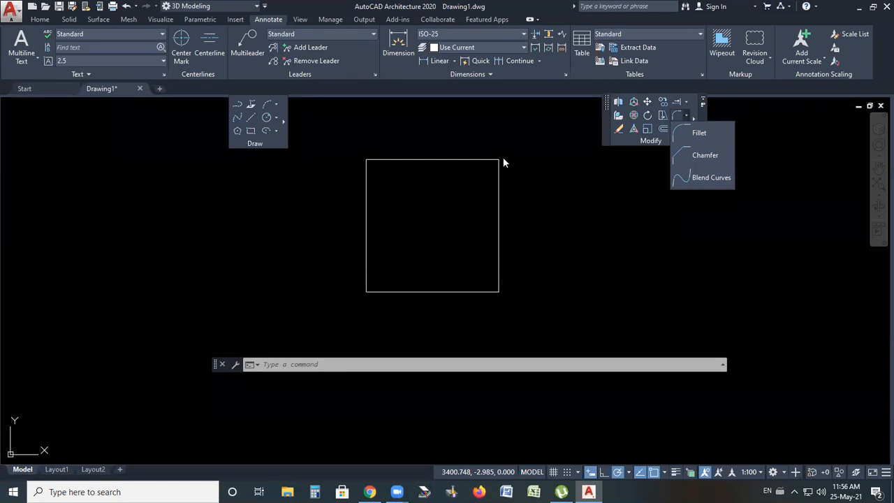
Fillet the square's top-right corner with a radius of 25
left_click(694, 136)
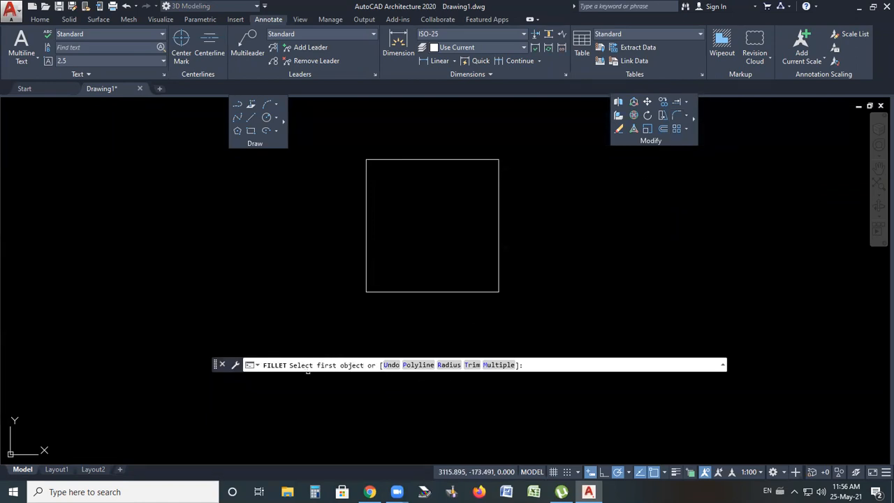
left_click(448, 365)
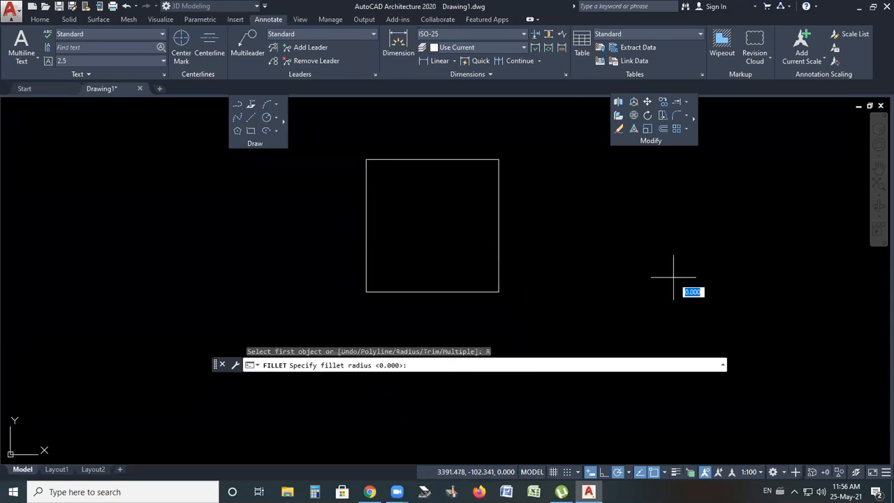
type("25")
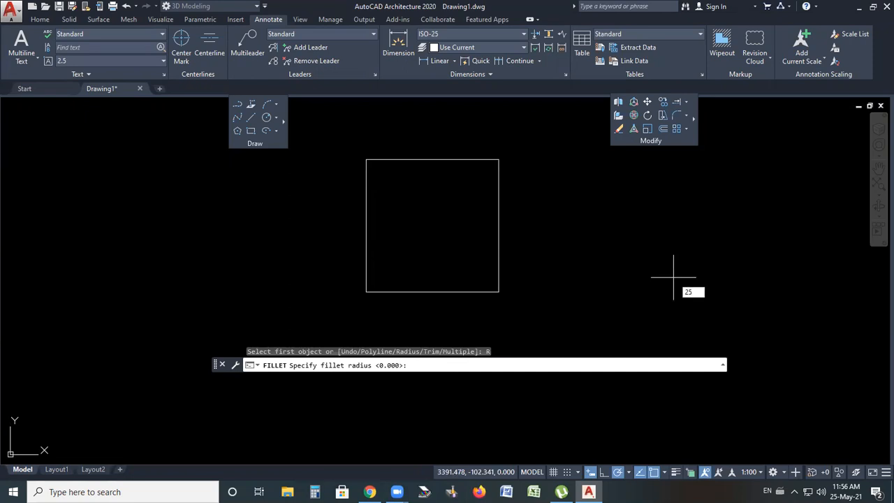
key("Return")
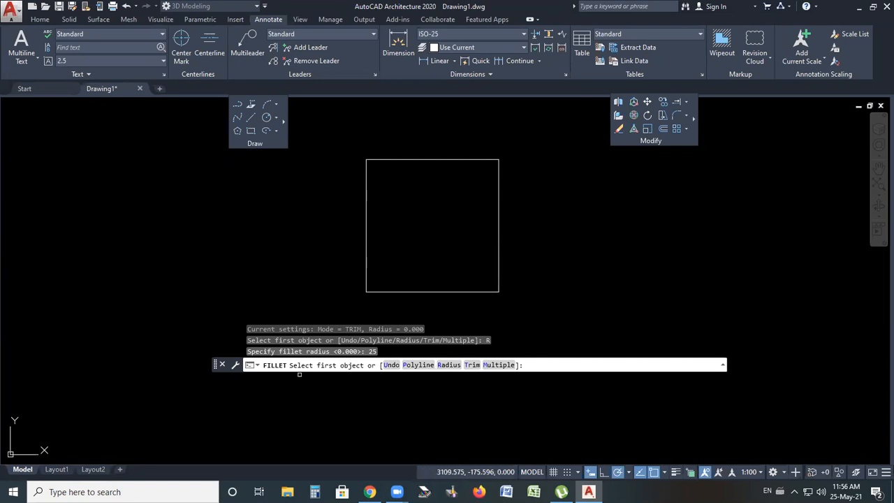
scroll(431, 156, "up", 2)
left_click(466, 168)
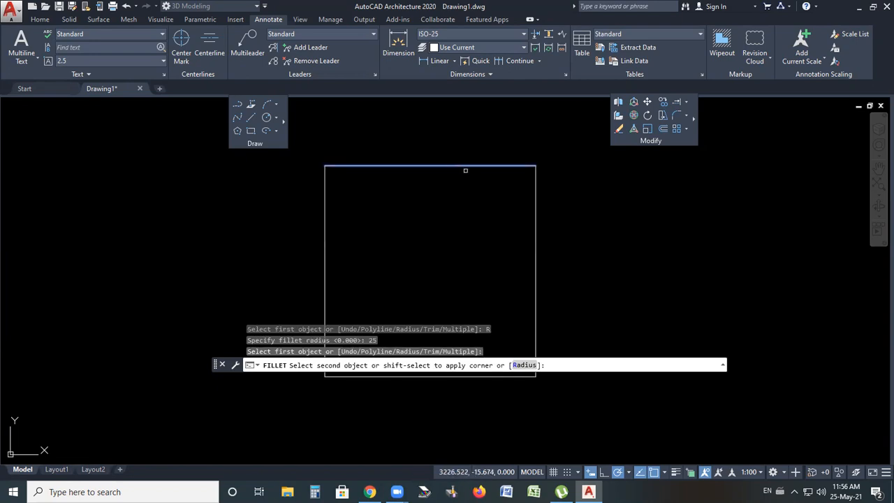
left_click(537, 213)
Fillet the square's bottom-right corner with the same 25 radius
scroll(515, 199, "down", 4)
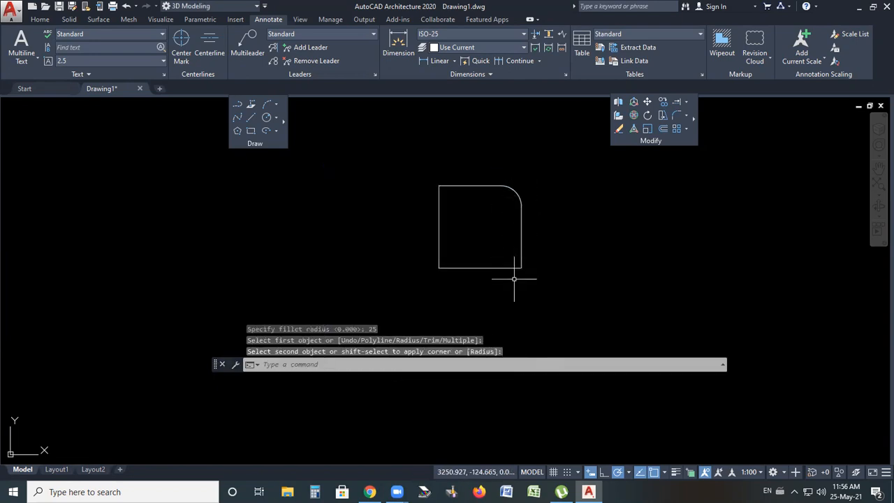
key("Return")
left_click(507, 266)
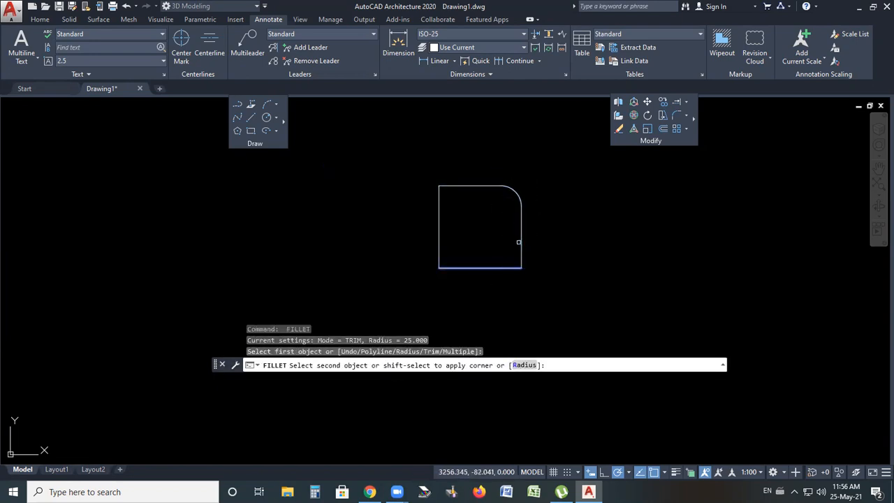
left_click(521, 242)
Fillet the square's bottom-left corner with the 25 radius
key("Return")
left_click(453, 266)
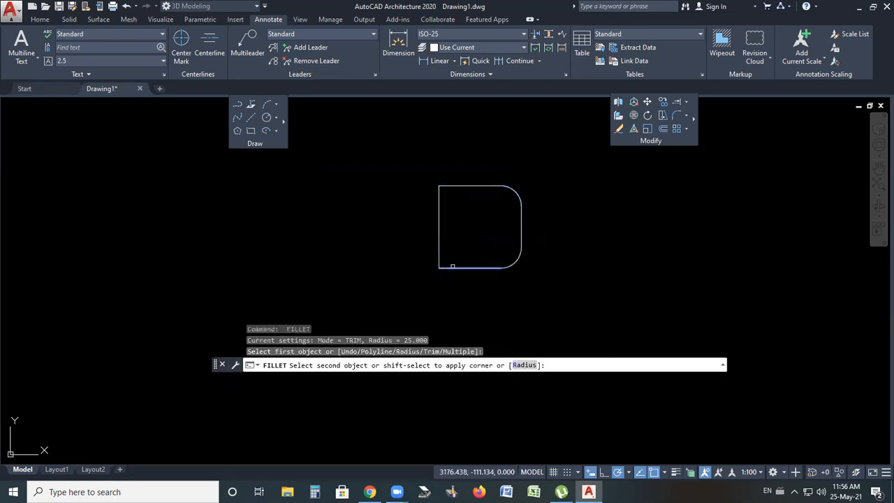
left_click(440, 255)
Fillet the square's top-left corner with the 25 radius
key("Return")
left_click(440, 208)
left_click(451, 190)
scroll(493, 249, "up", 4)
scroll(492, 256, "down", 2)
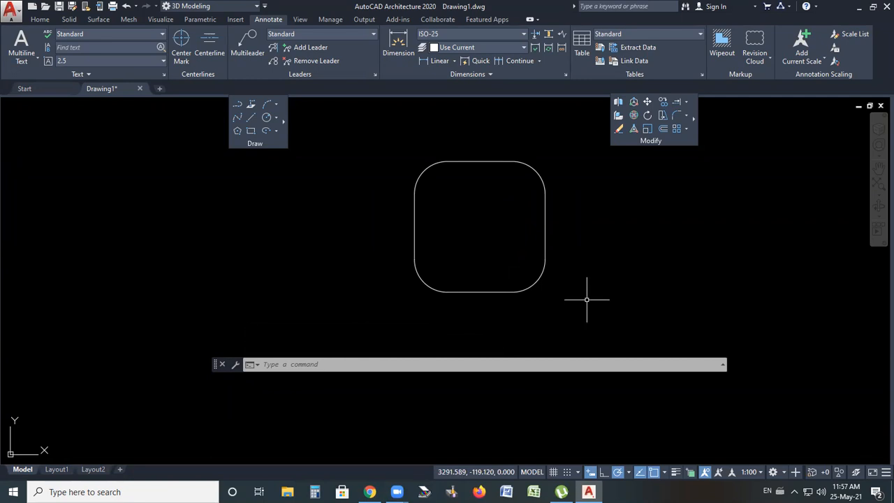
Undo all four corner fillets to restore the sharp square
key("ctrl+z")
key("ctrl+z")
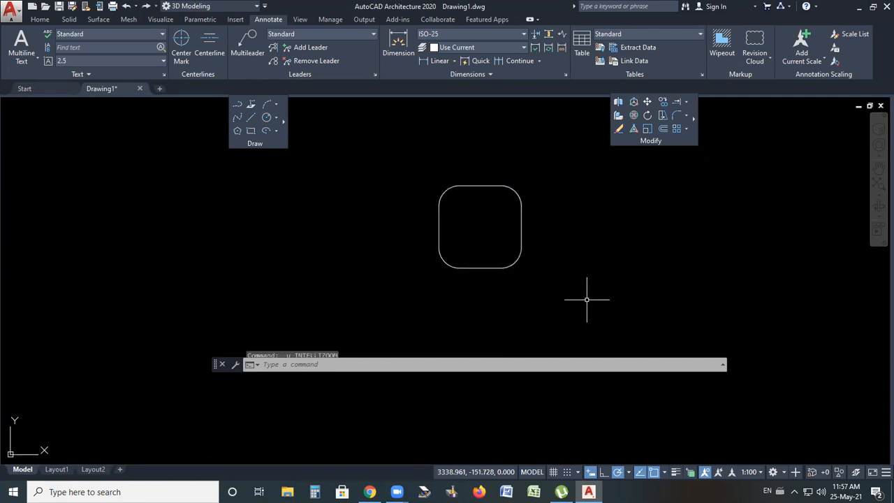
key("ctrl+z")
key("ctrl+z")
key("ctrl+z")
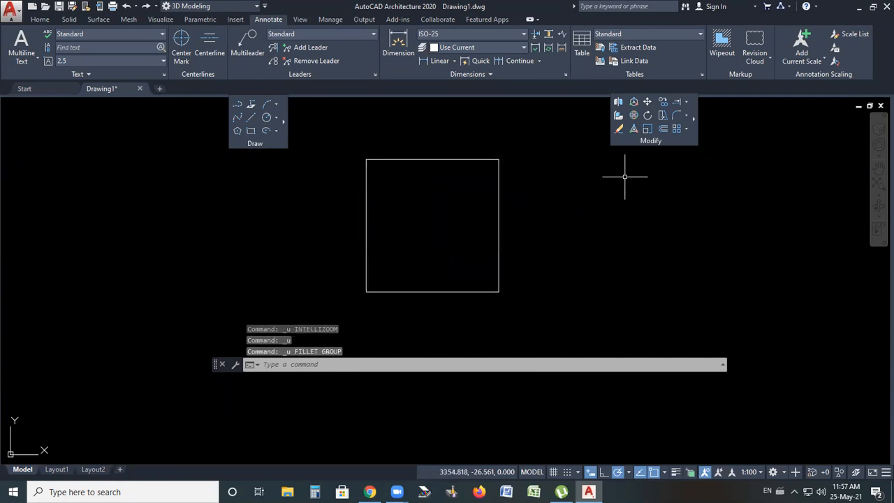
left_click(686, 115)
left_click(697, 133)
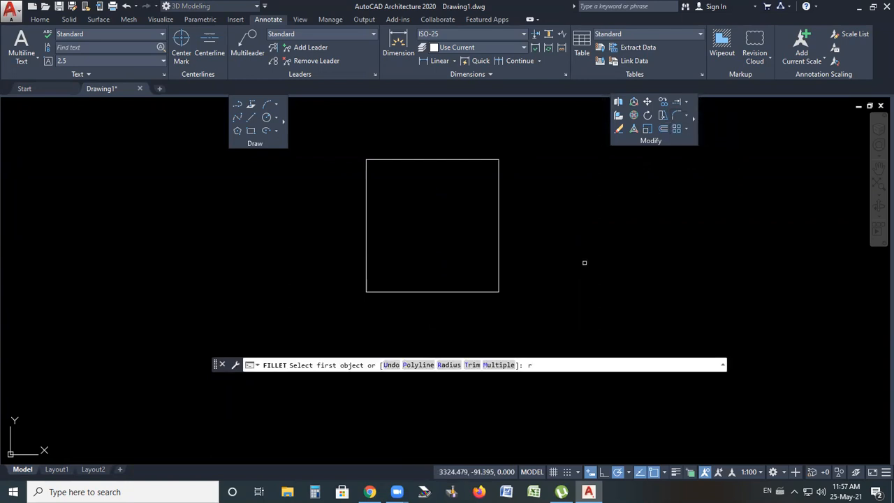
type("r")
key("Return")
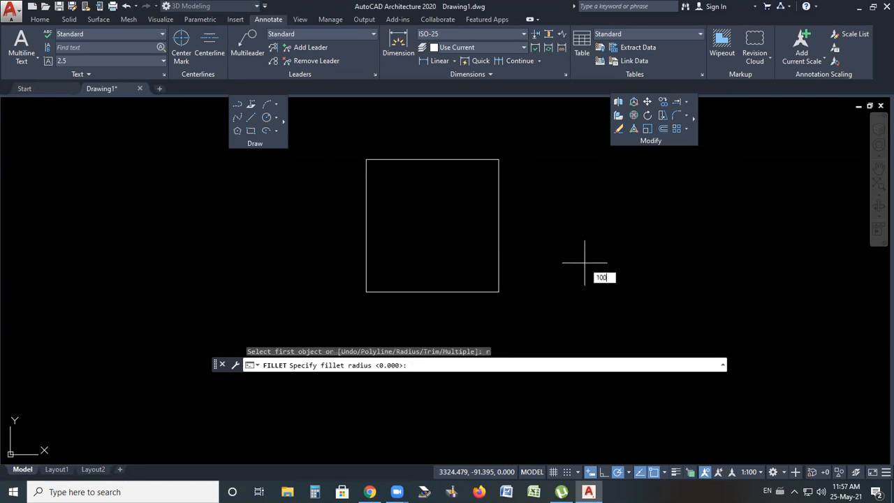
type("100")
key("Return")
key("ctrl+z")
key("Escape")
key("Escape")
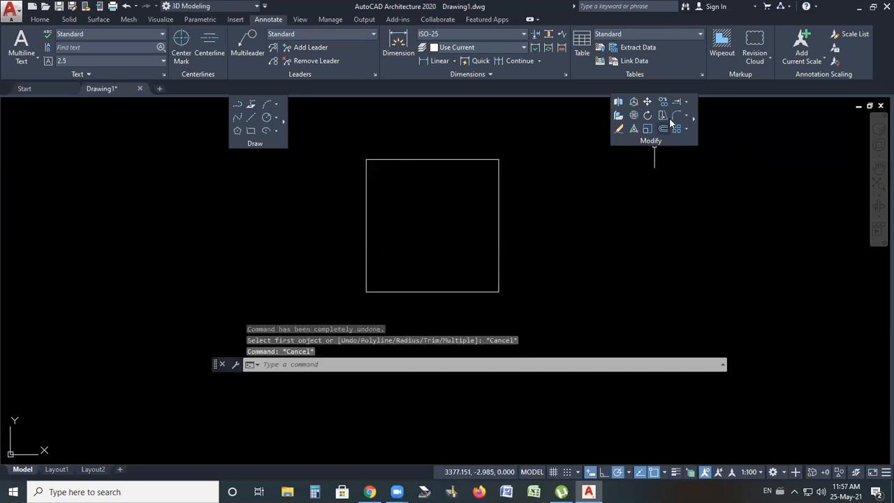
Fillet the square's top-right corner with a radius of 50
left_click(674, 116)
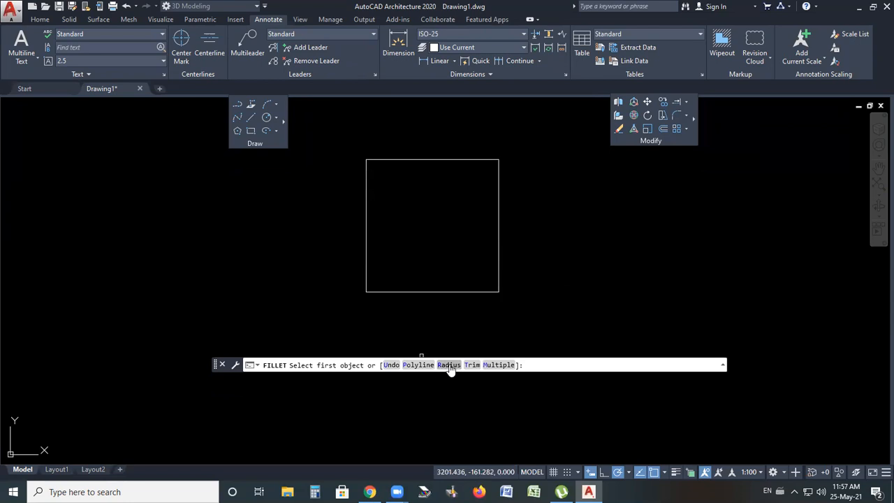
type("r")
key("Return")
type("50")
key("Return")
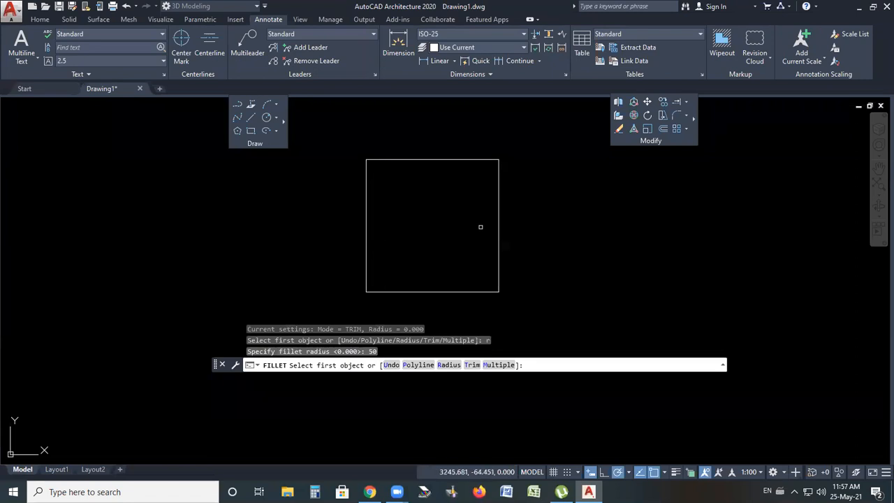
left_click(499, 206)
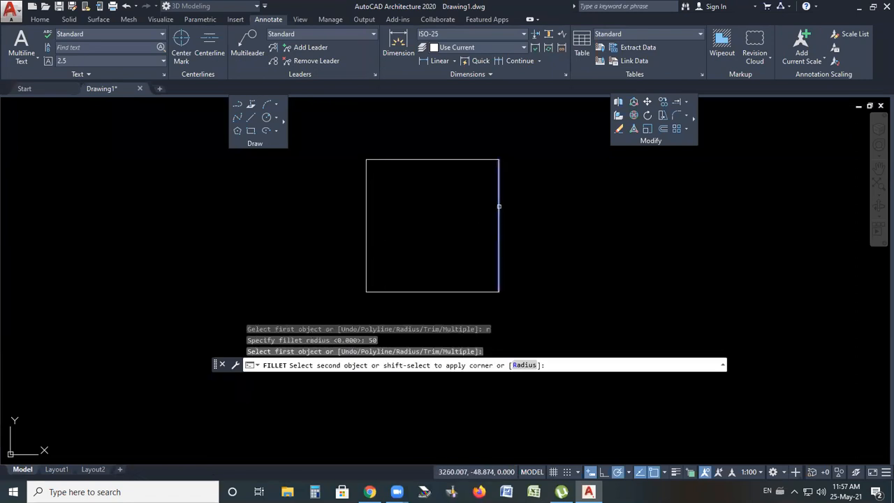
left_click(466, 161)
key("Return")
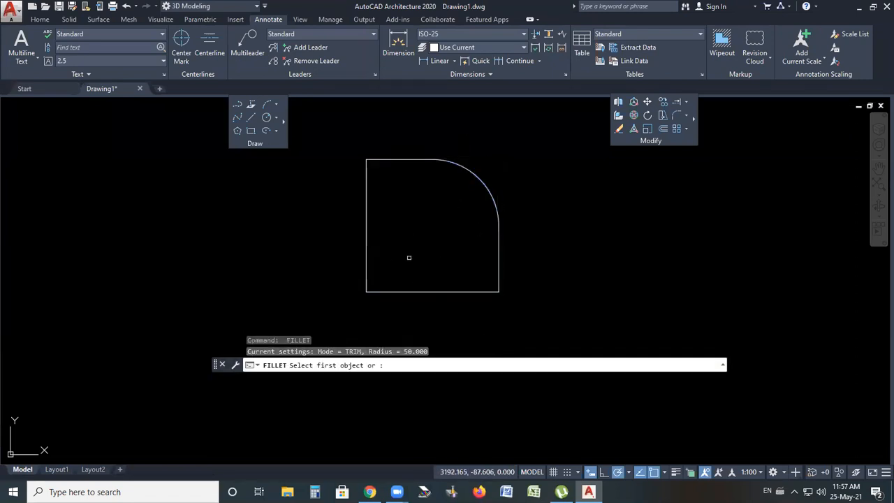
Fillet the square's top-left and bottom-left corners with the 50 radius
left_click(407, 160)
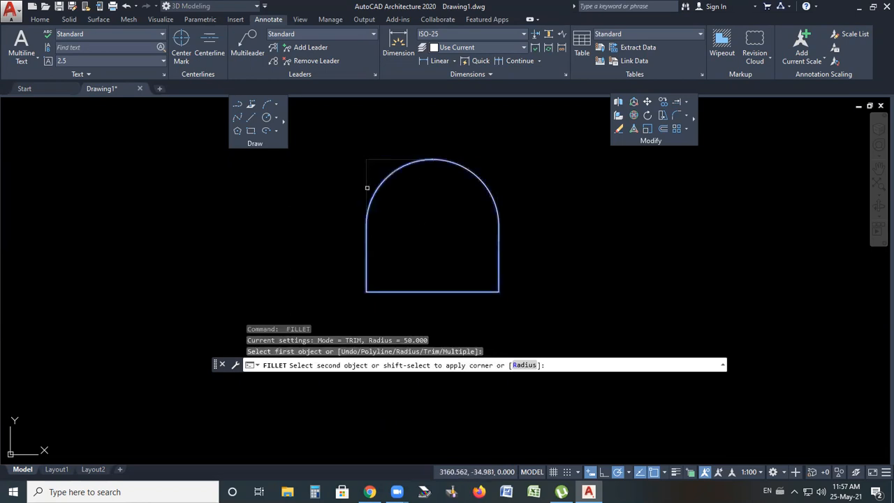
left_click(367, 187)
key("Return")
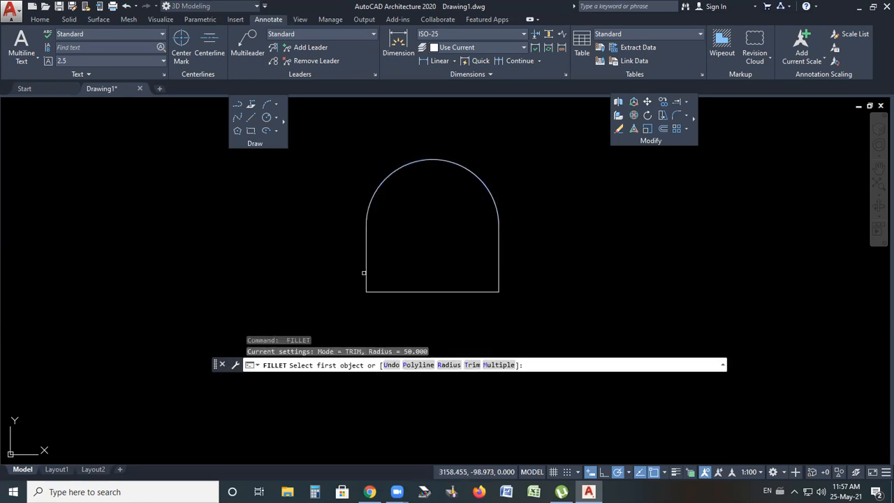
left_click(366, 266)
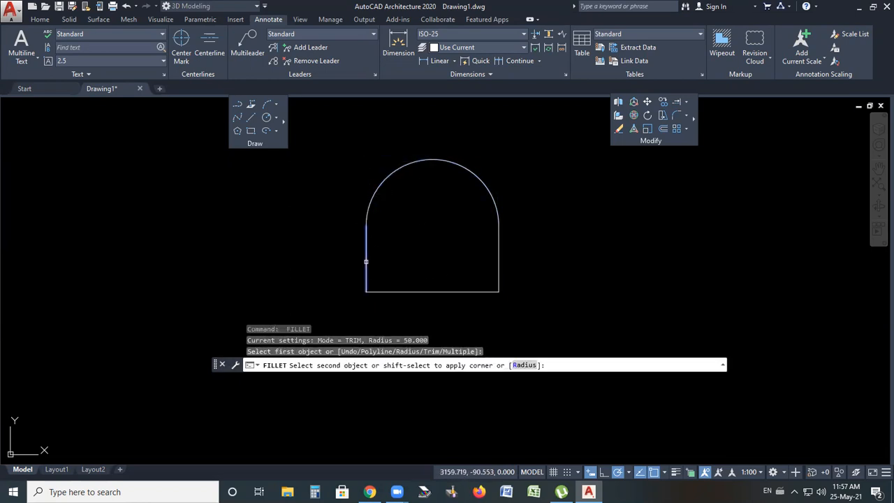
left_click(408, 294)
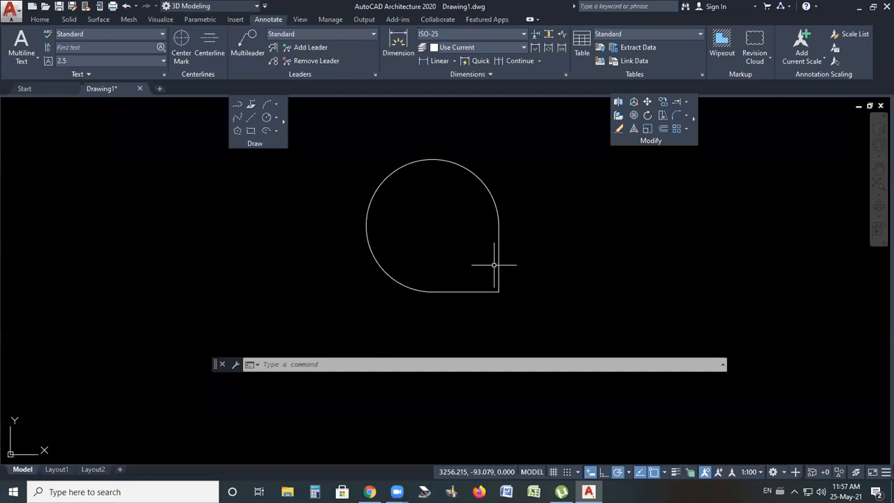
Undo the three 50-radius fillets to restore the square
key("ctrl+z")
key("ctrl+z")
key("ctrl+z")
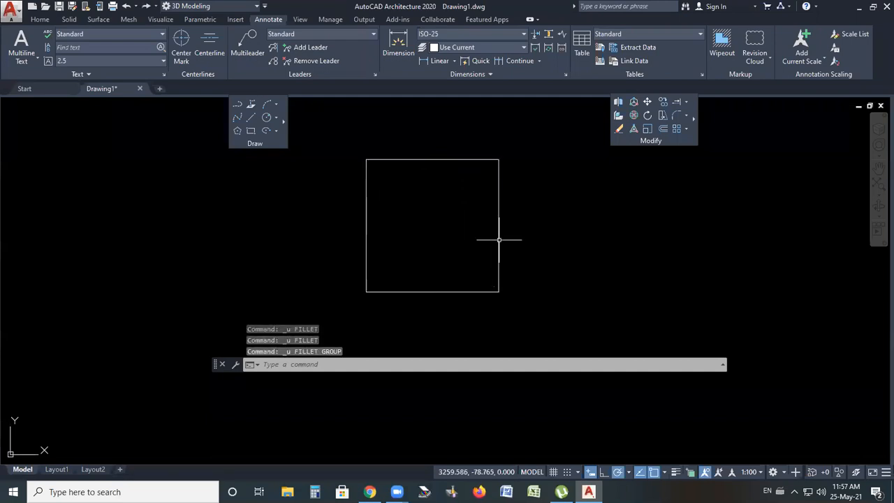
Select the whole square and delete it
left_click(536, 151)
left_click(345, 316)
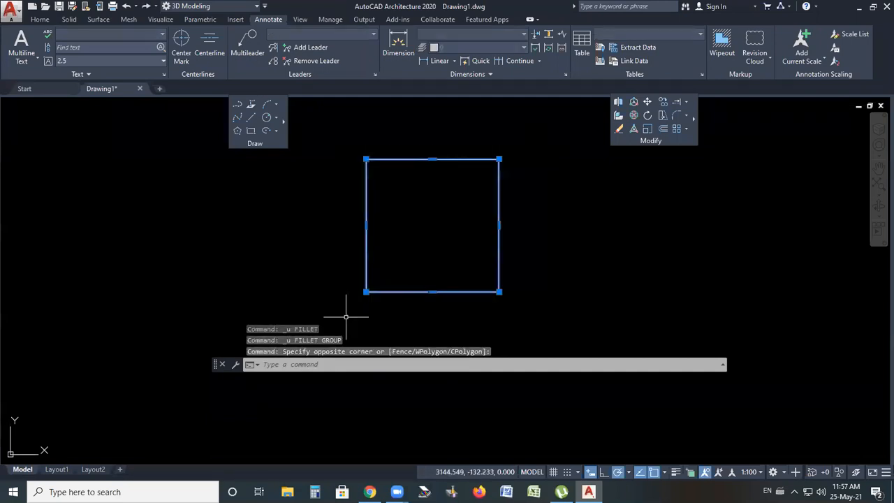
key("Delete")
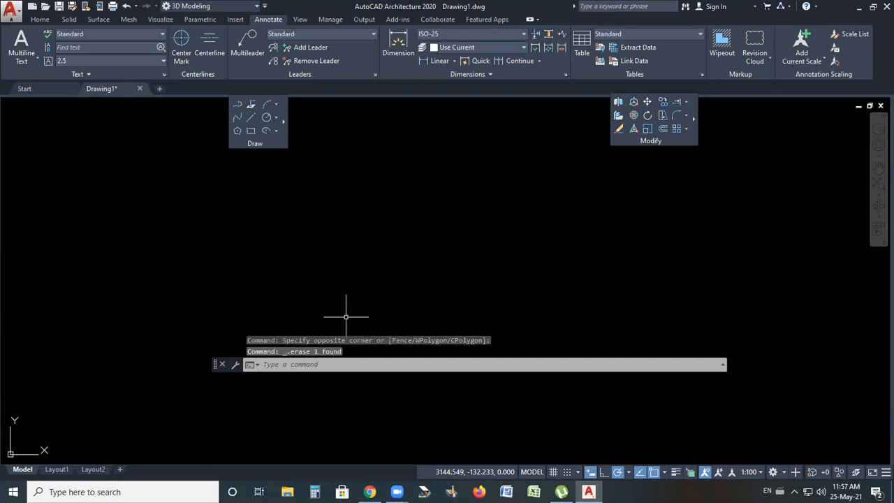
Undo the deletion of the square
left_click(687, 115)
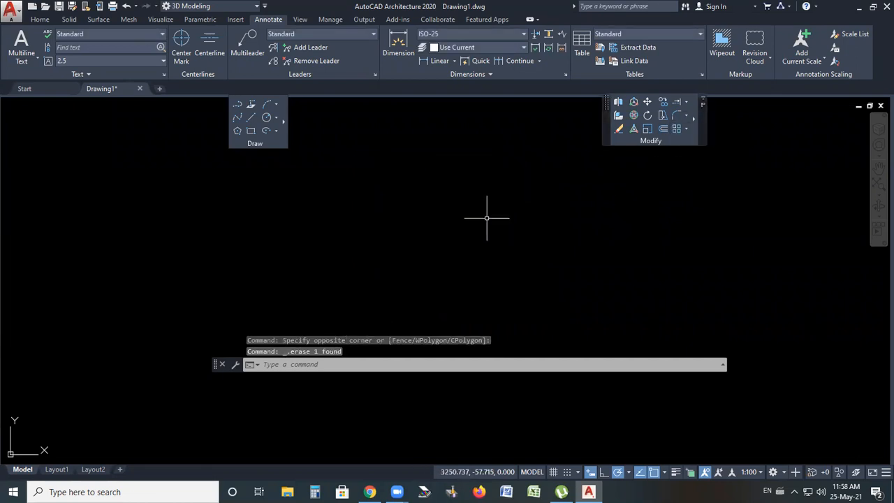
key("ctrl+z")
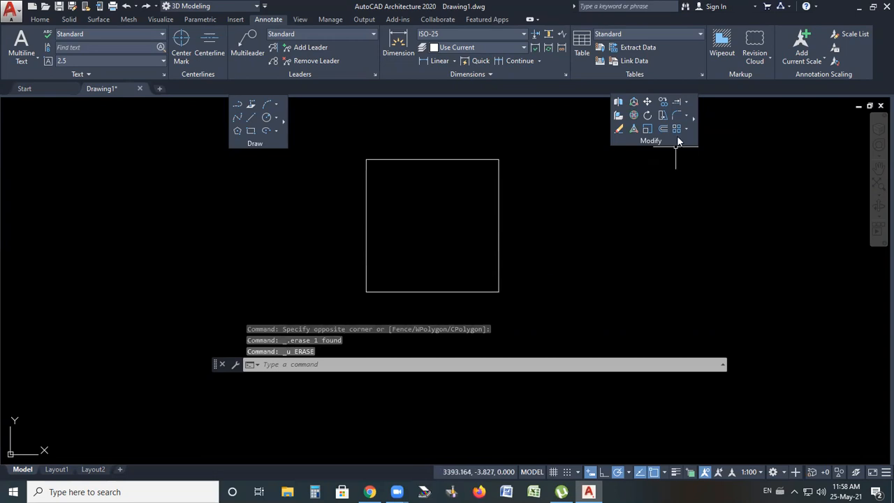
Chamfer the square's top-right corner with a first distance of 25 and a second distance of 20
left_click(688, 116)
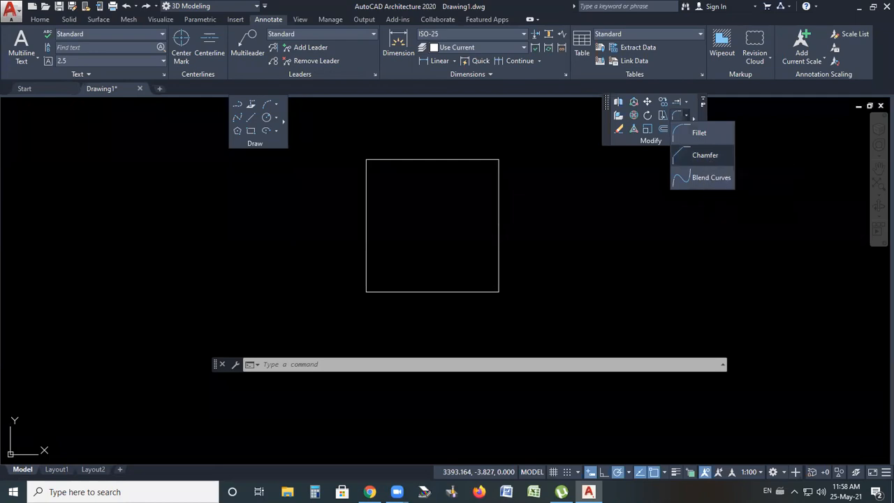
left_click(705, 155)
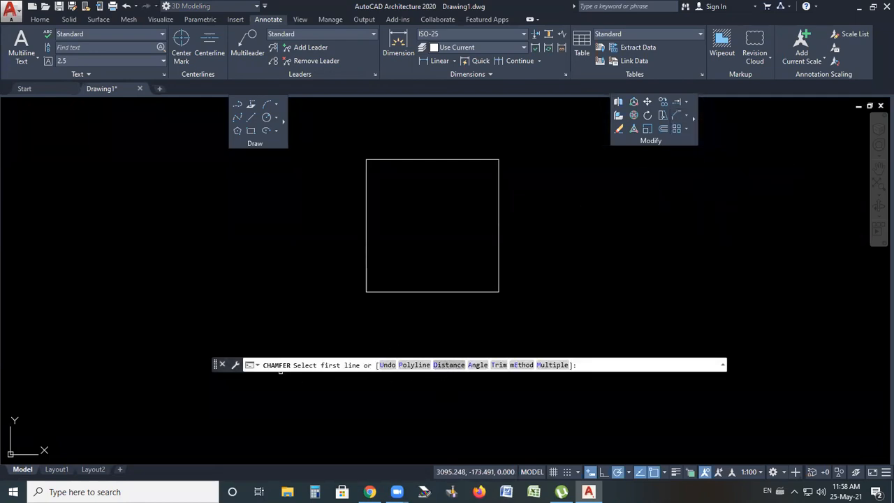
left_click(450, 366)
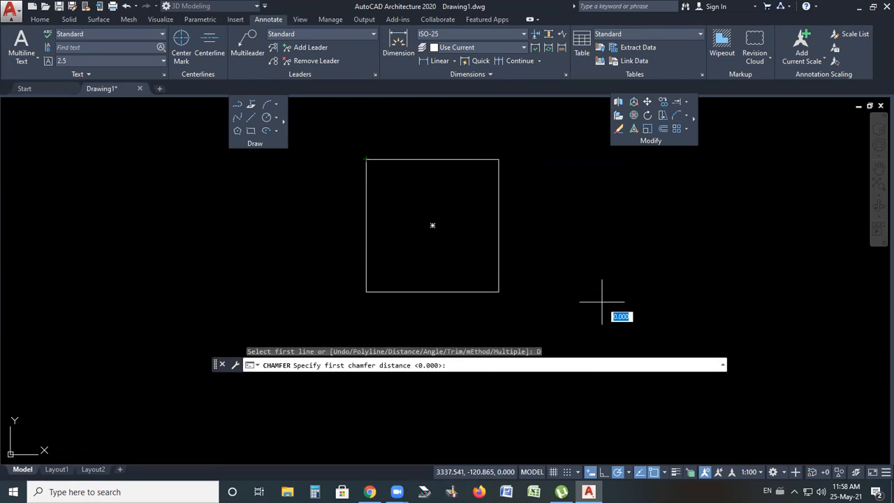
key("Return")
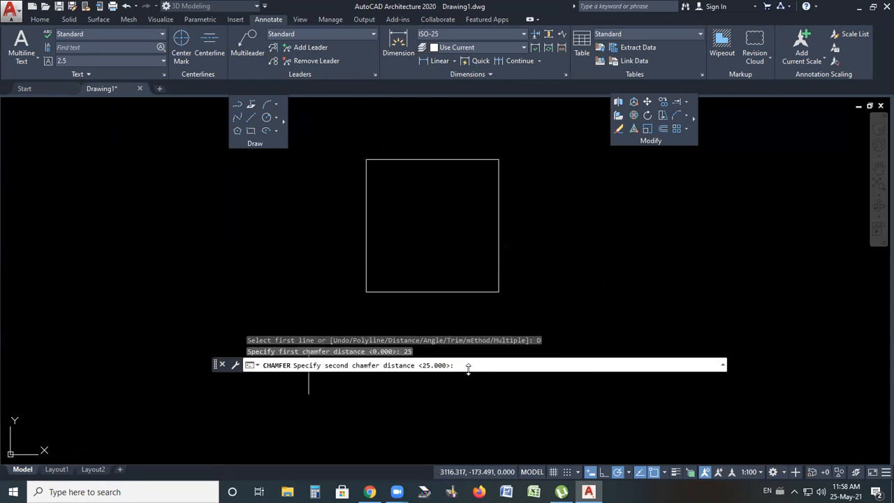
type("20")
key("Return")
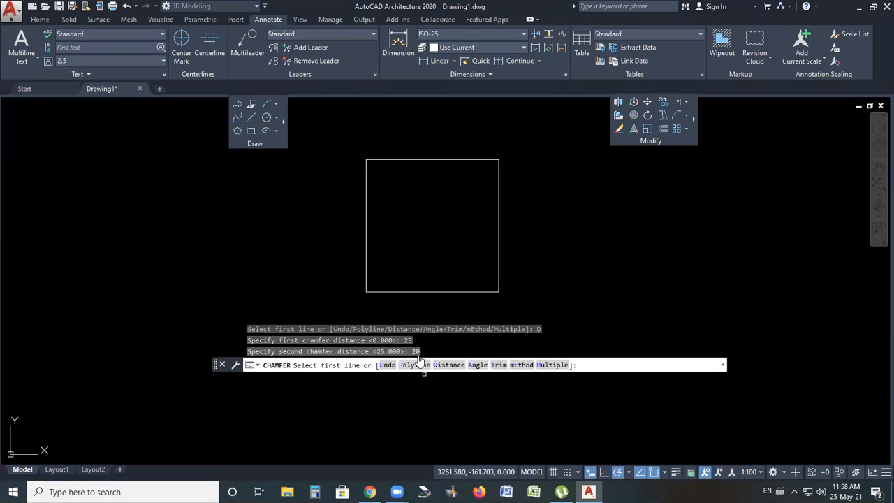
scroll(433, 156, "up", 2)
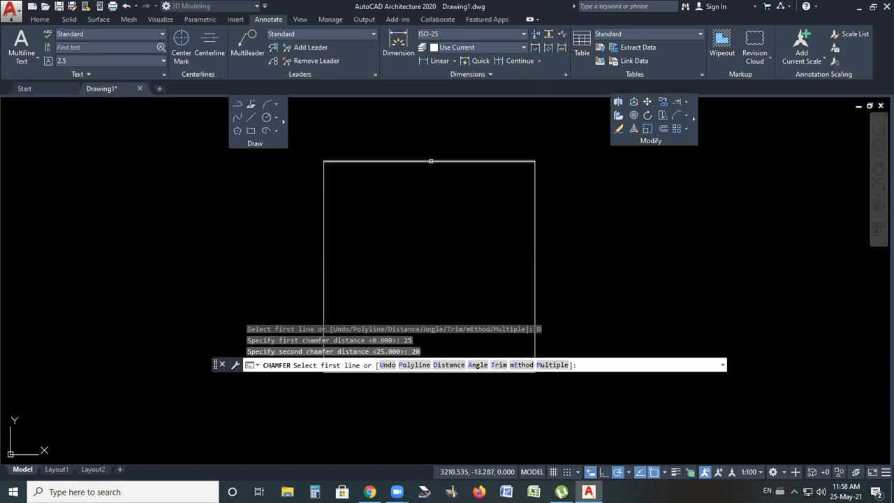
left_click(430, 161)
left_click(532, 266)
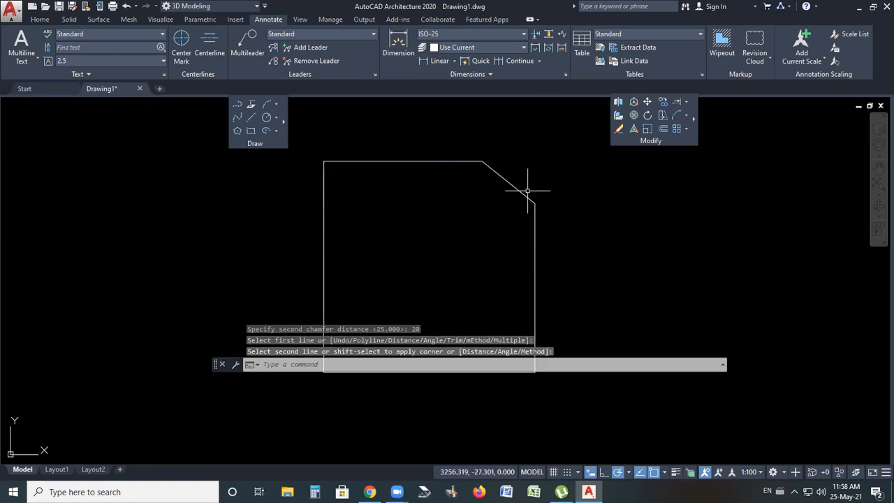
scroll(539, 144, "down", 1)
scroll(539, 144, "up", 1)
scroll(531, 139, "down", 1)
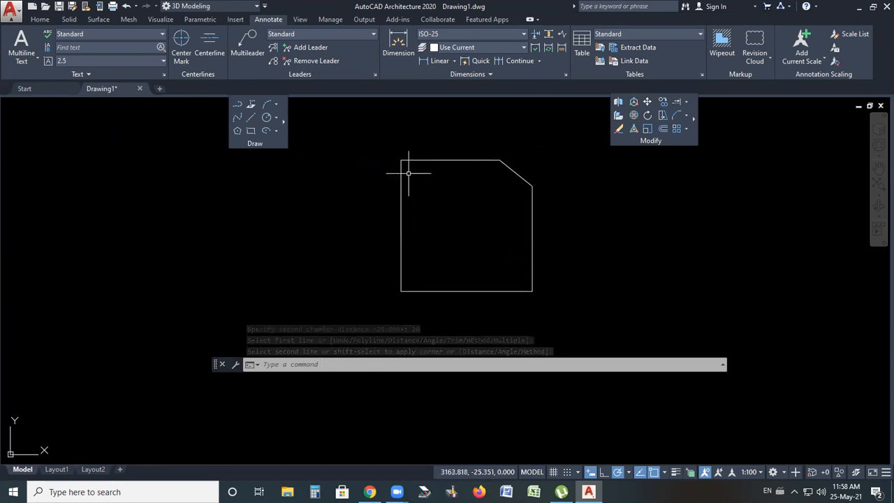
Chamfer the square's remaining three corners with the same 25 and 20 chamfer distances
key("Return")
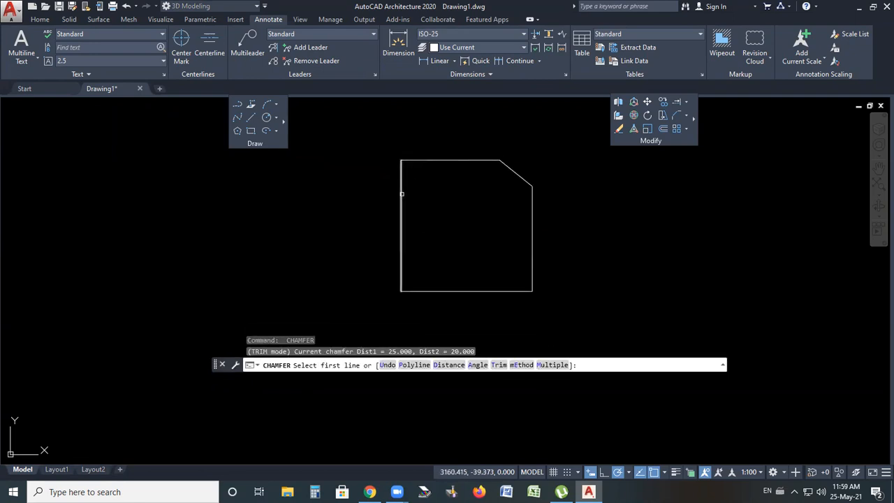
left_click(403, 193)
left_click(433, 160)
scroll(461, 157, "down", 2)
key("Return")
left_click(508, 218)
left_click(502, 241)
key("Return")
left_click(445, 241)
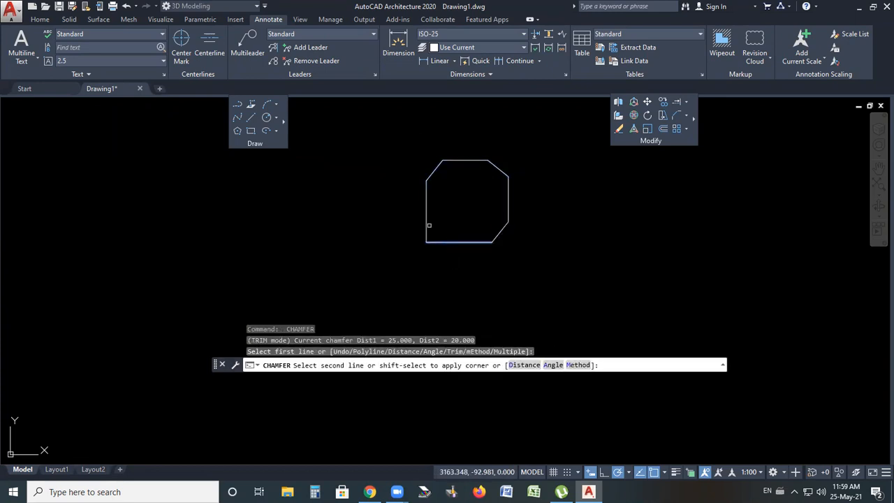
left_click(426, 222)
left_click(508, 164)
scroll(491, 157, "up", 2)
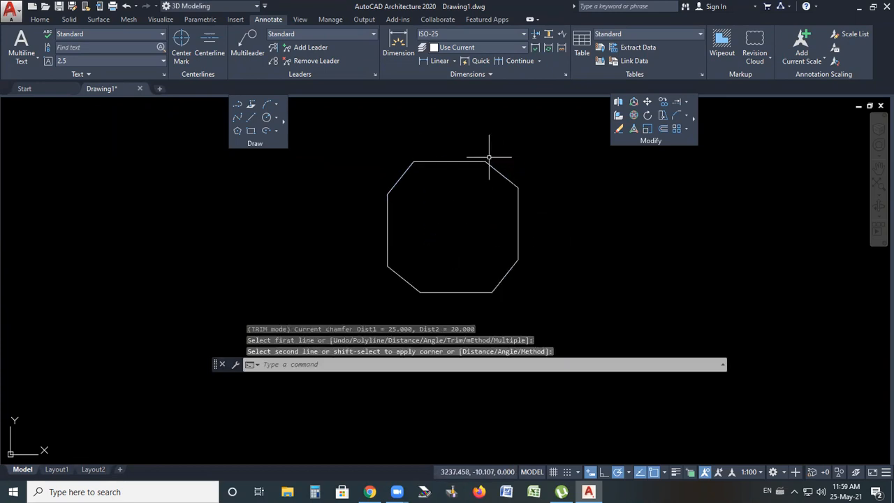
left_click(442, 61)
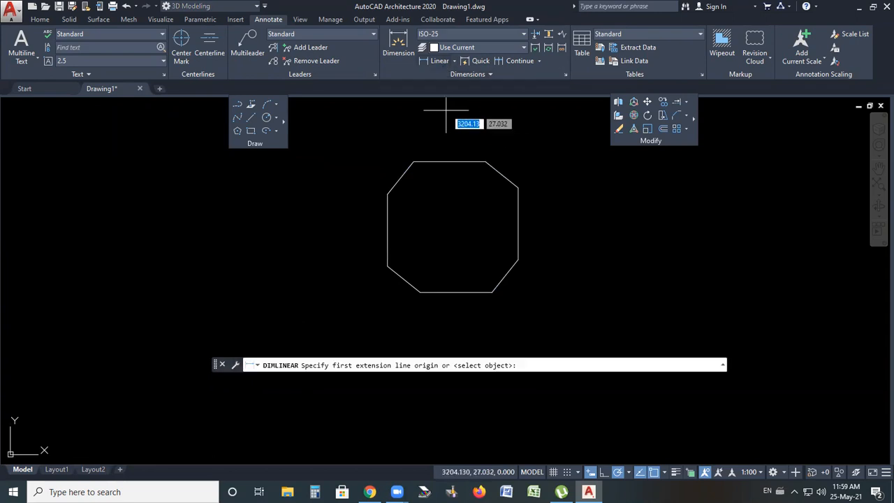
left_click(486, 161)
left_click(518, 186)
scroll(523, 184, "down", 4)
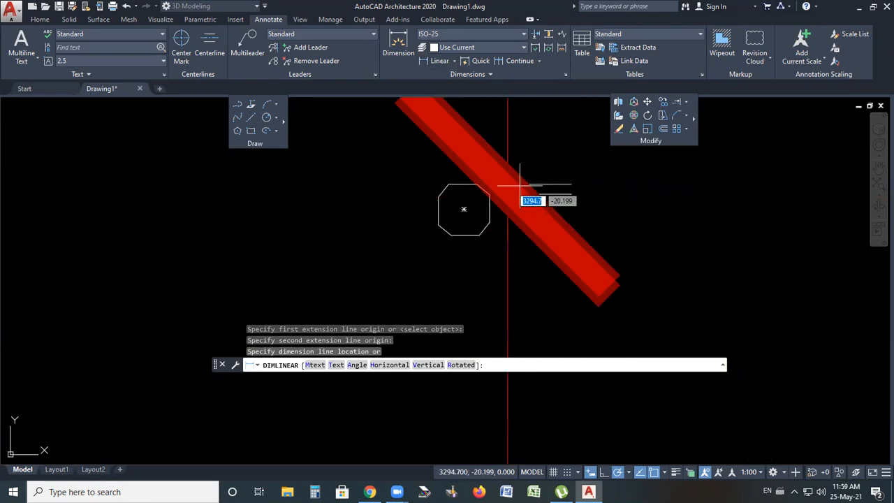
key("Escape")
key("Escape")
Open the Dimension Style Manager to review the ISO-25 dimension style, then close it
left_click(483, 34)
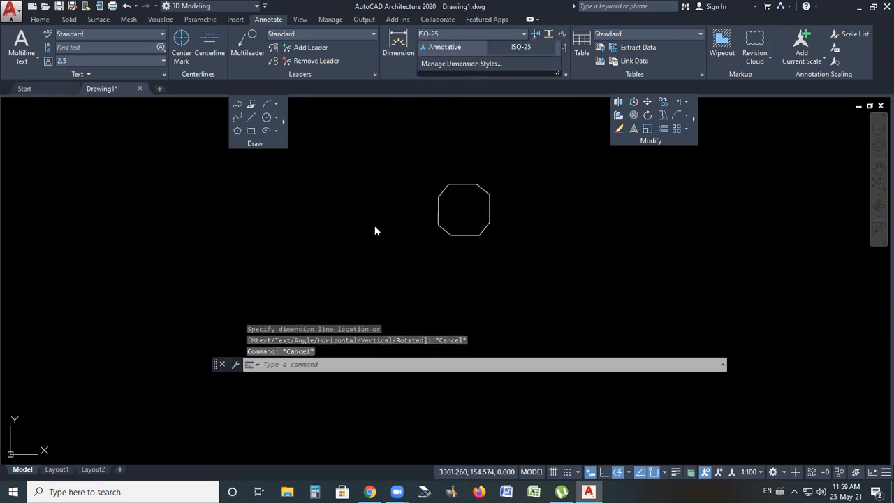
left_click(564, 187)
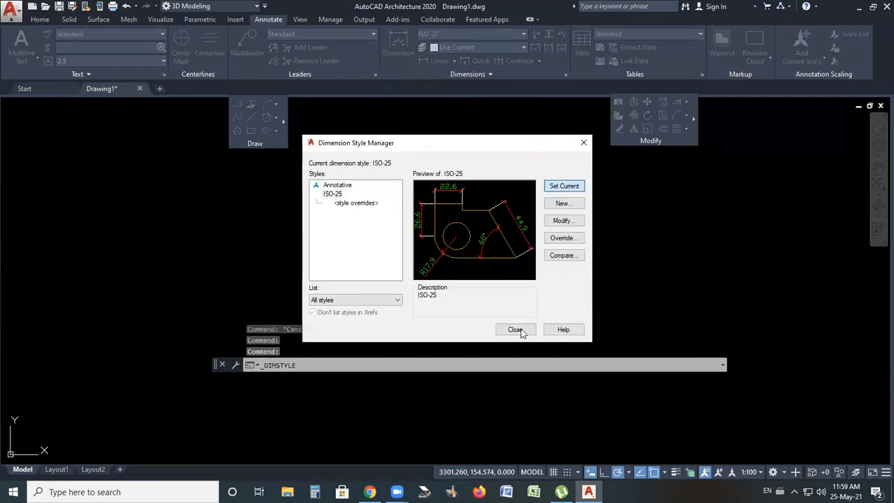
left_click(520, 331)
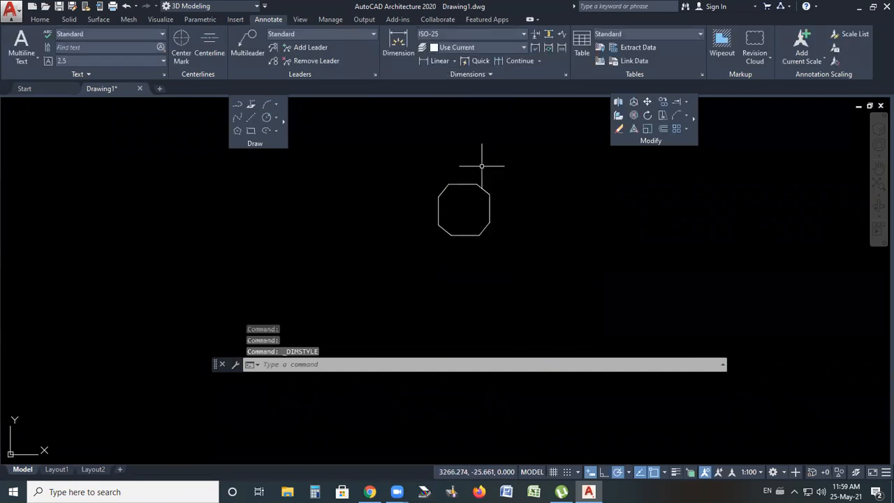
Add a vertical linear dimension across the top-right chamfer's height
left_click(442, 61)
scroll(475, 179, "up", 4)
left_click(477, 187)
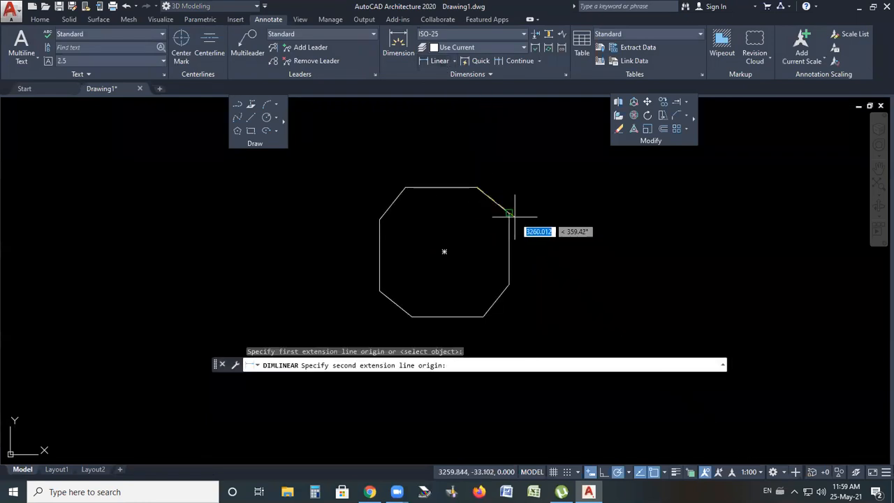
left_click(515, 216)
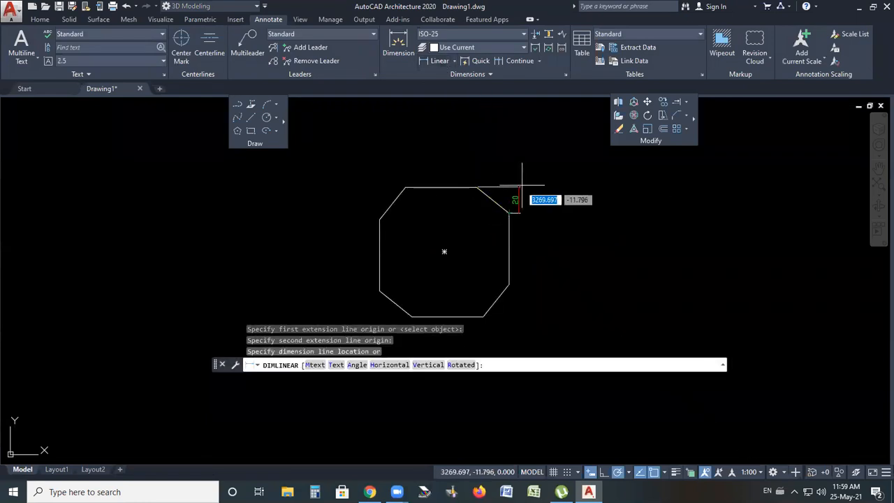
scroll(532, 187, "up", 4)
left_click(563, 206)
Add a horizontal linear dimension across the top-right chamfer's width
key("Return")
left_click(473, 253)
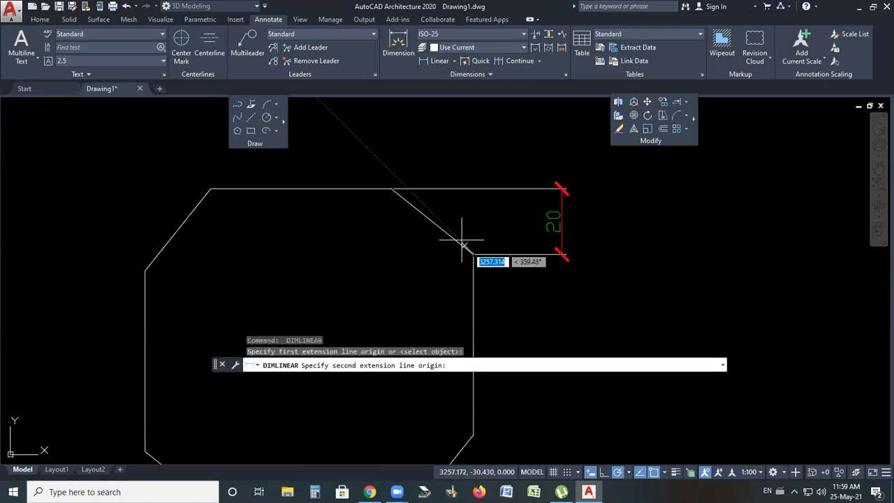
left_click(391, 189)
left_click(429, 147)
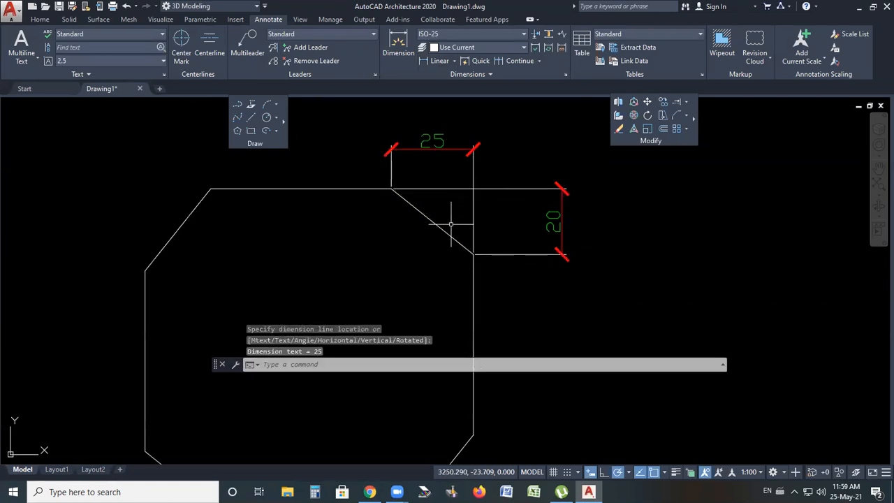
Add a horizontal linear dimension across the top-left chamfer's width
scroll(434, 157, "down", 3)
key("Return")
left_click(324, 206)
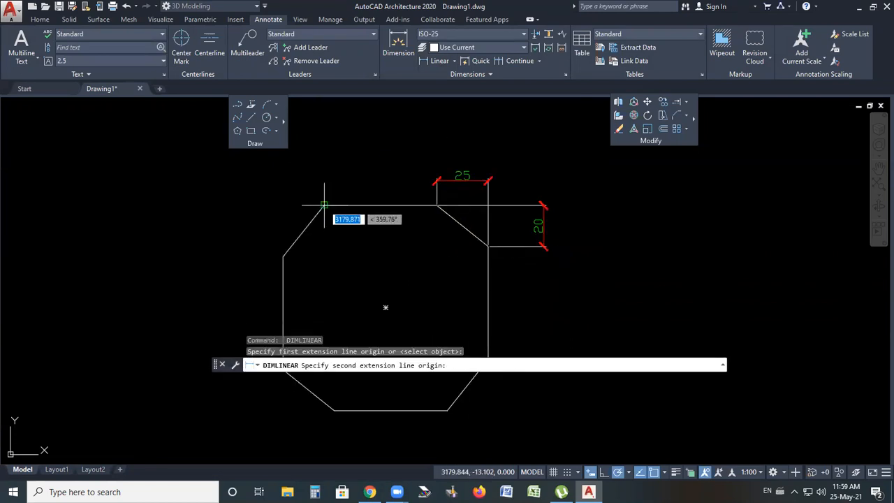
left_click(283, 255)
left_click(294, 169)
Add a vertical linear dimension across the top-left chamfer's height
key("Return")
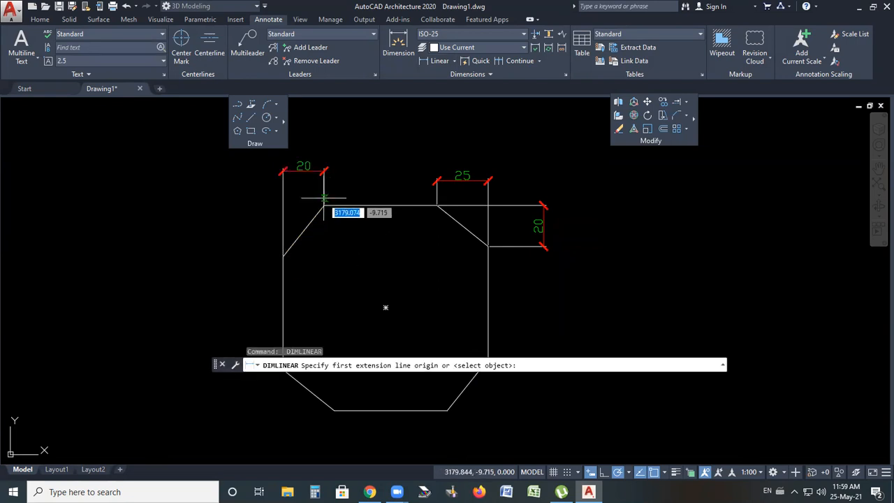
left_click(324, 206)
left_click(283, 256)
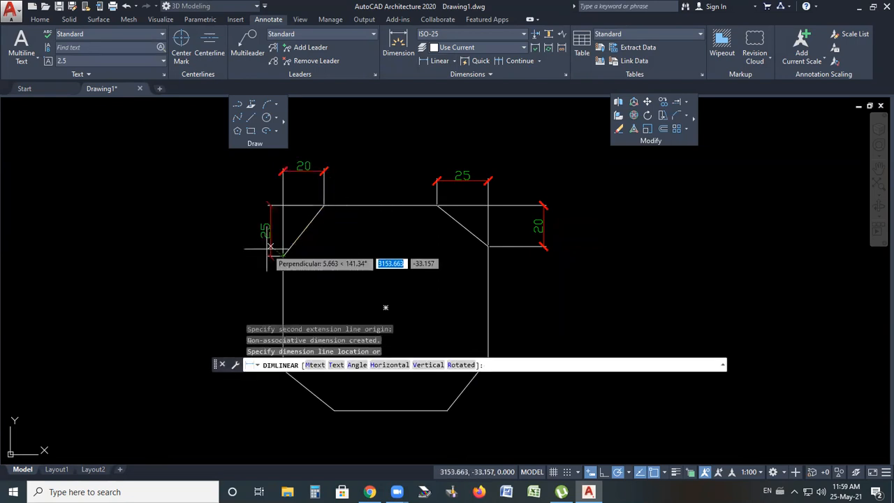
left_click(255, 238)
Add a vertical linear dimension across the bottom-right chamfer
scroll(432, 184, "down", 3)
scroll(440, 259, "up", 3)
key("Return")
left_click(432, 295)
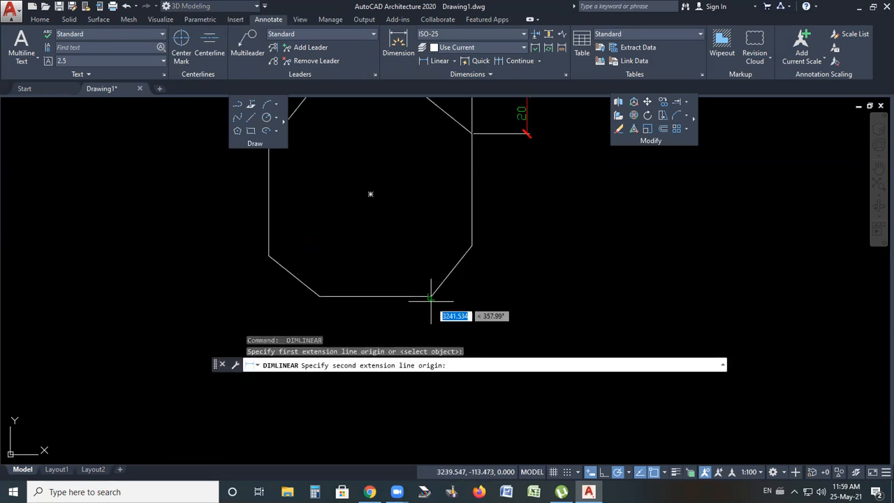
left_click(473, 244)
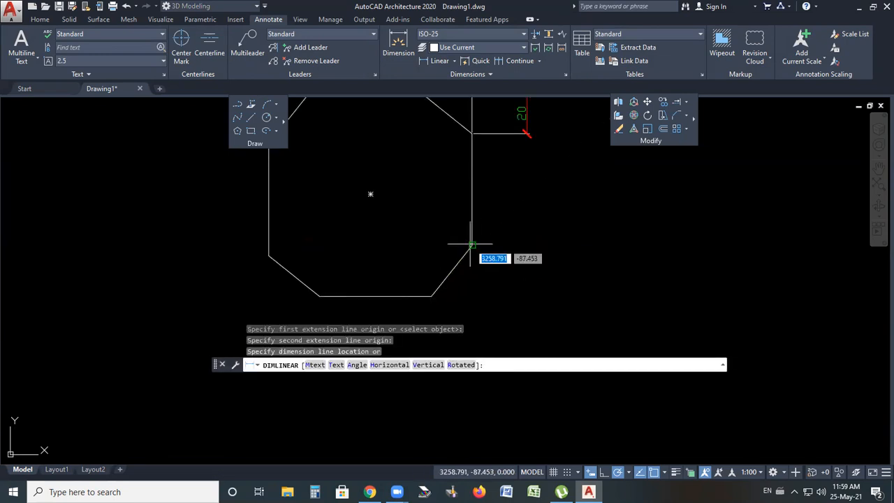
left_click(517, 276)
Stretch that dimension's extension-line grip onto the bottom-right chamfer's endpoint
scroll(447, 290, "up", 3)
left_click(420, 301)
scroll(521, 164, "up", 6)
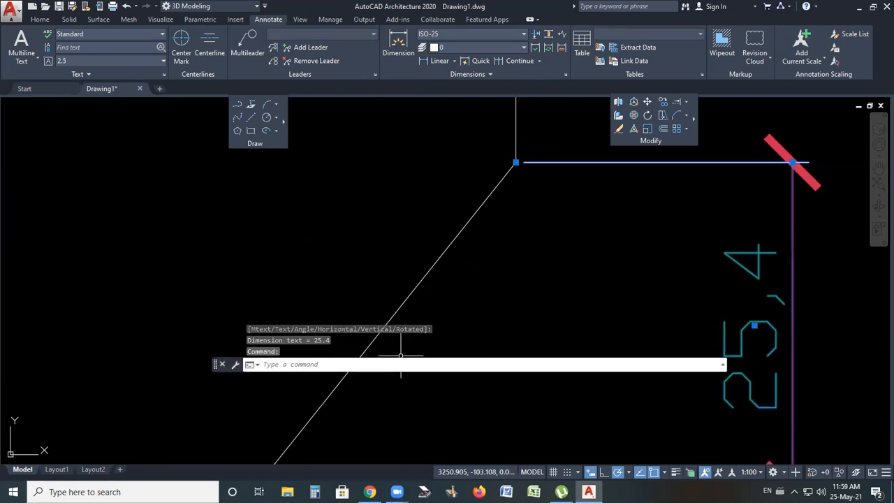
scroll(463, 260, "up", 3)
scroll(472, 224, "up", 3)
left_click(477, 191)
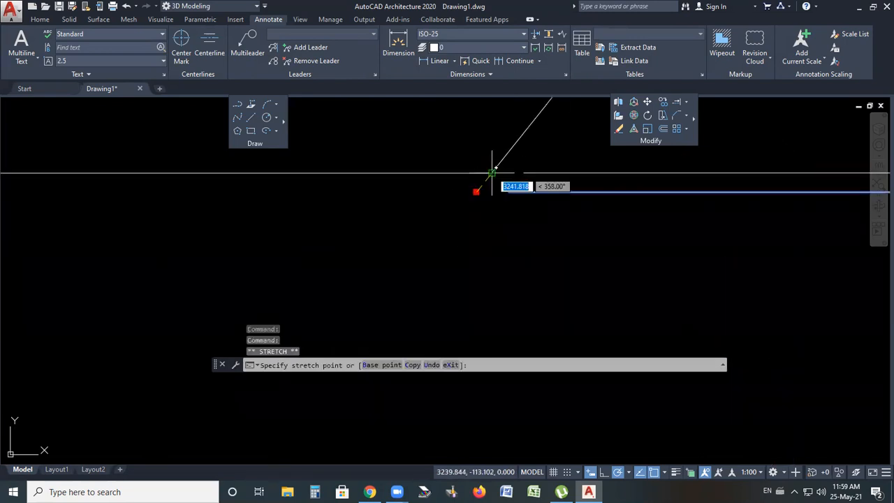
left_click(492, 173)
scroll(461, 283, "down", 5)
key("Escape")
key("Escape")
Add a vertical linear dimension across the bottom-left chamfer's height
scroll(578, 276, "down", 4)
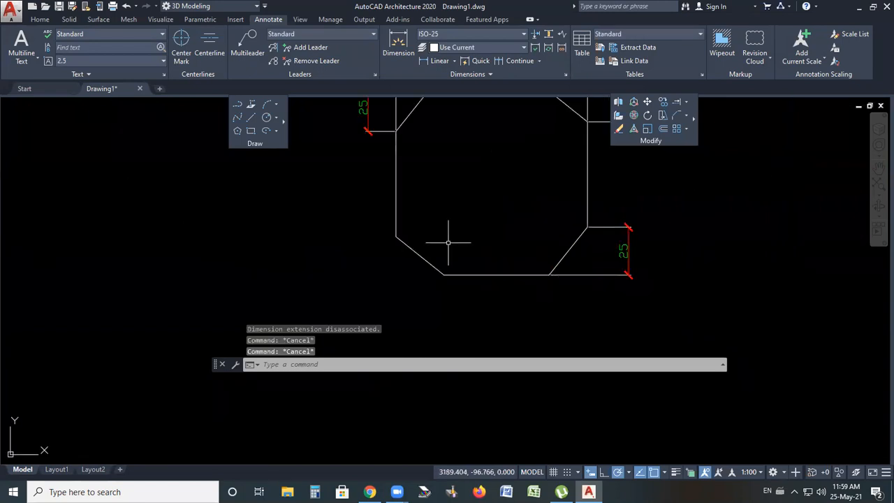
key("space")
left_click(397, 237)
left_click(443, 275)
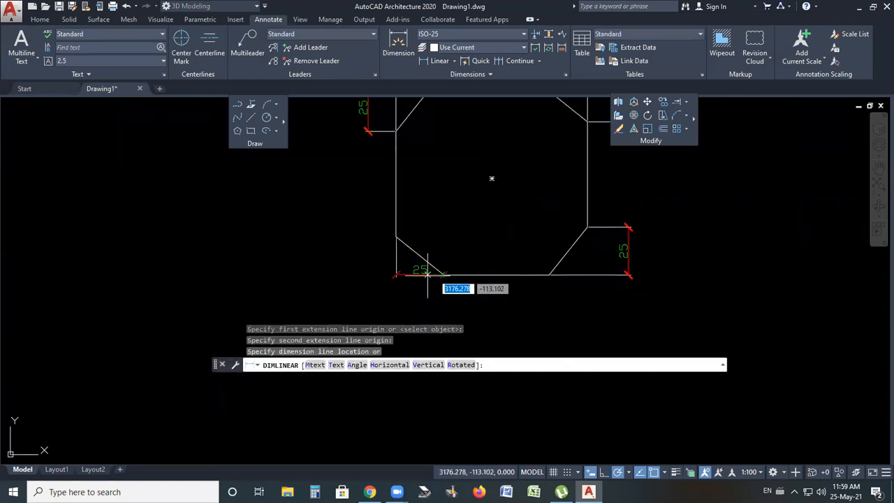
left_click(381, 277)
scroll(382, 278, "down", 2)
scroll(426, 279, "up", 2)
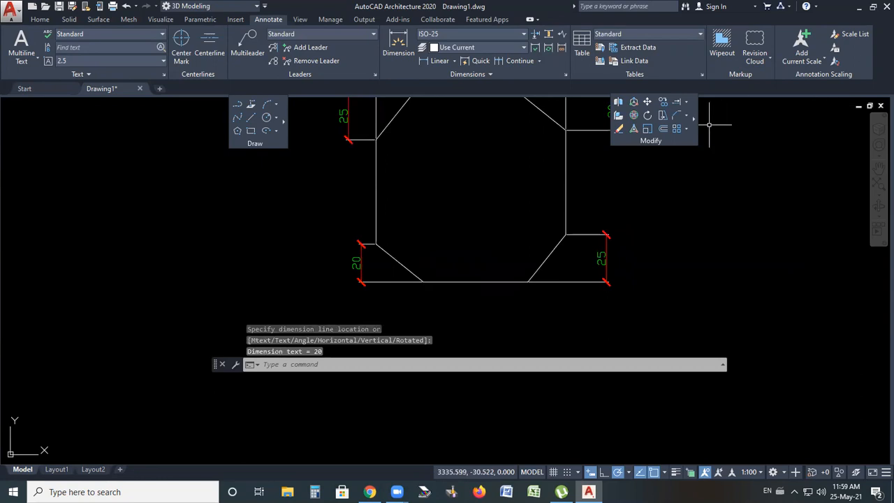
scroll(392, 217, "down", 3)
scroll(378, 208, "up", 1)
scroll(378, 208, "up", 2)
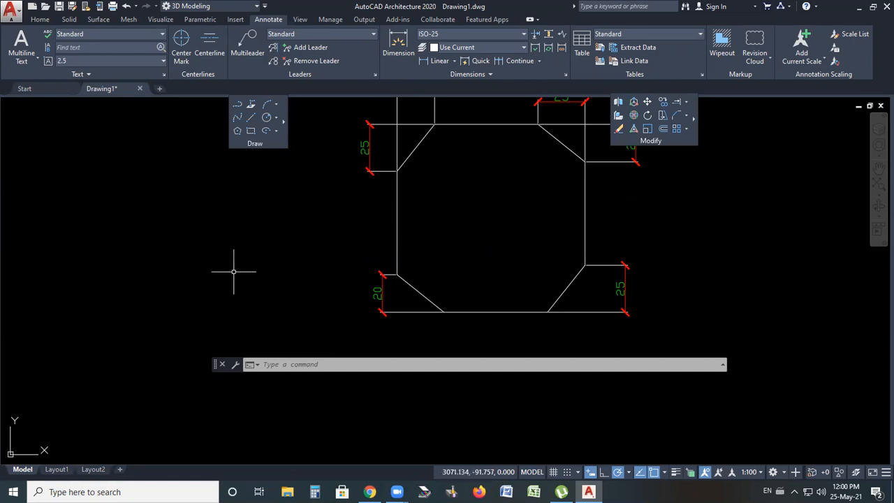
scroll(255, 236, "down", 1)
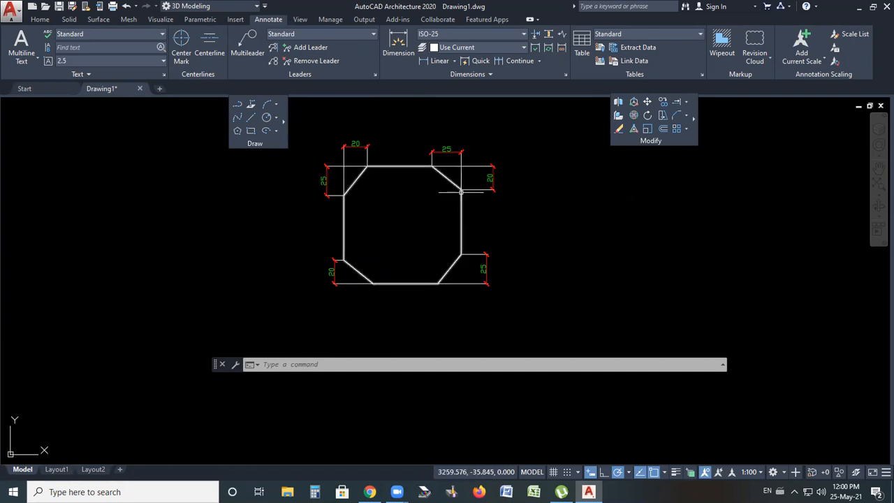